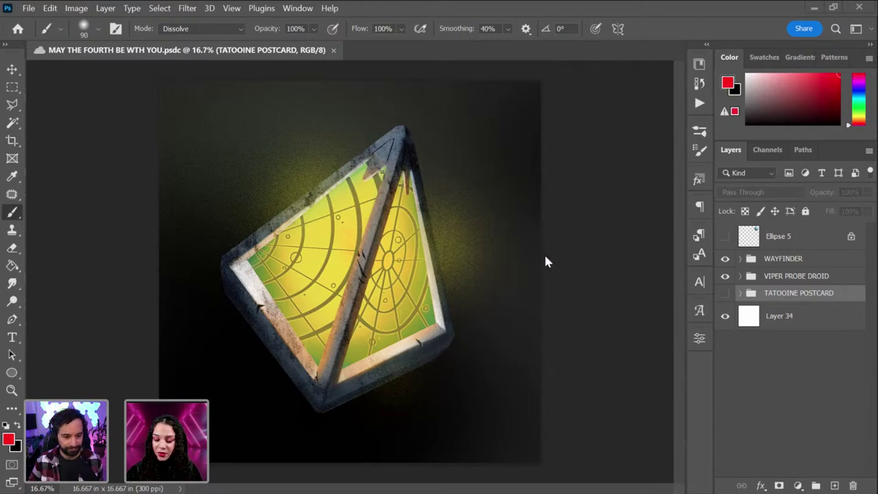
Step: Zoom in and centre the view on the glowing wayfinder artwork
key("ctrl+plus")
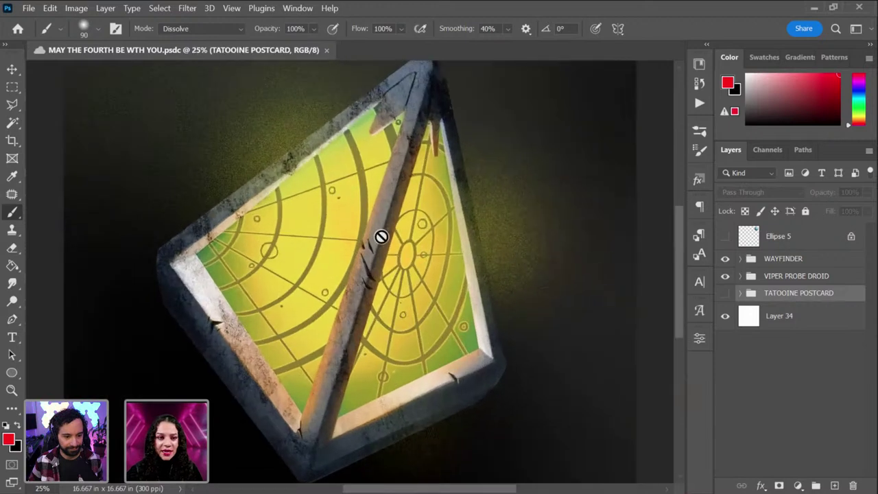
left_click_drag(331, 240, 368, 217)
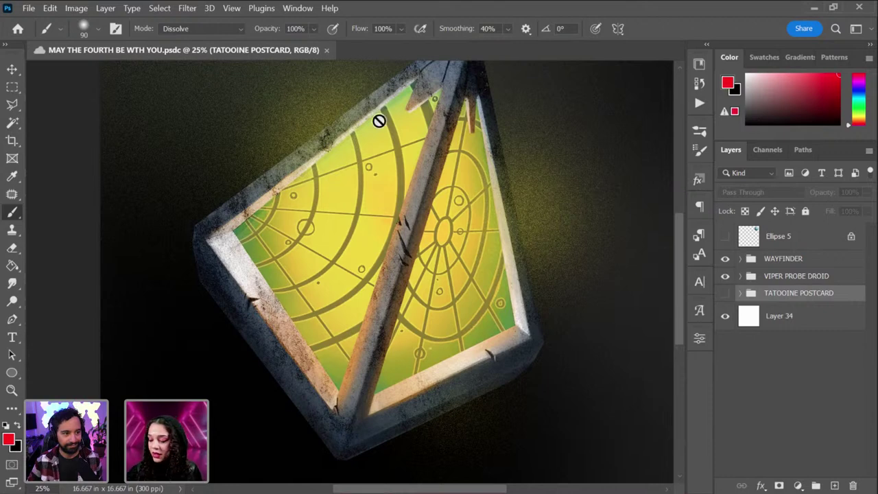
Step: Expand the WAYFINDER group and check the whole wayfinder at a wider zoom
left_click(739, 259)
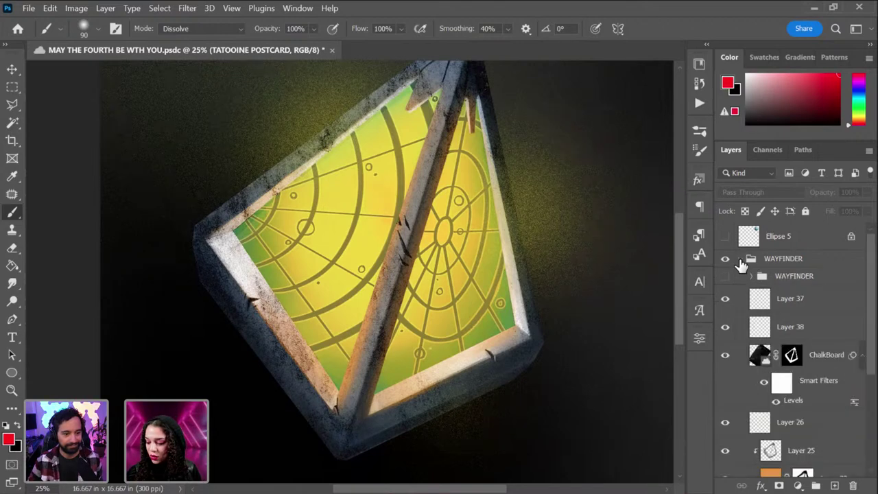
scroll(795, 336, "down", 2)
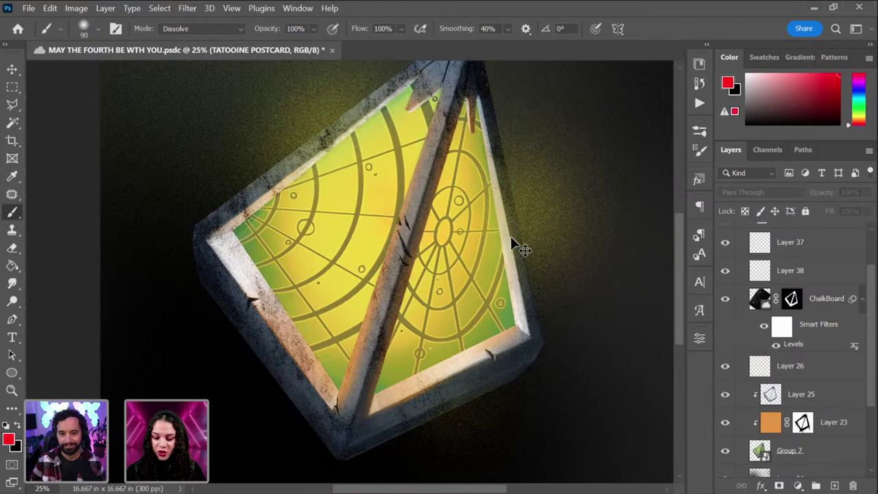
key("ctrl+minus")
key("ctrl+plus")
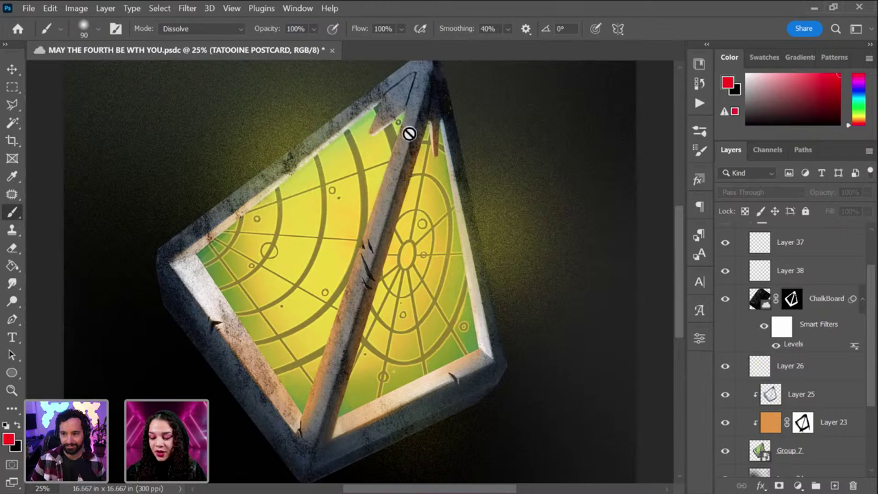
Step: Toggle the ChalkBoard texture layer off and on, then collapse the WAYFINDER group
left_click(814, 305)
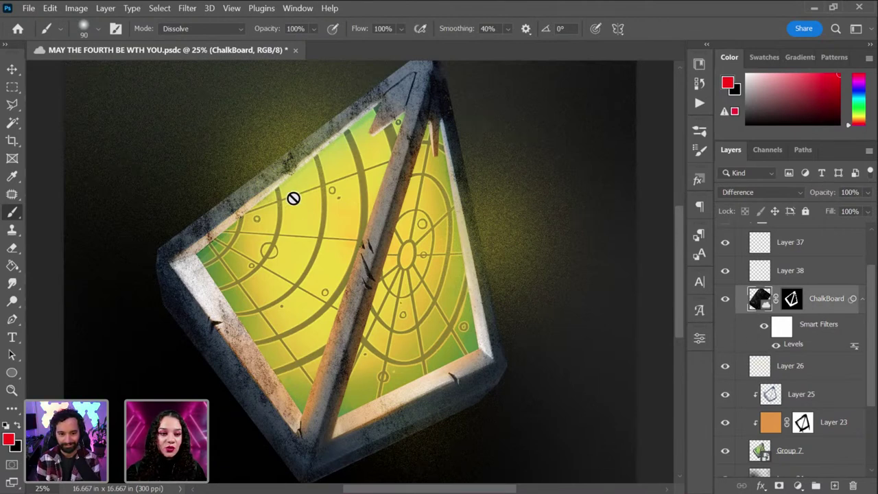
left_click(724, 300)
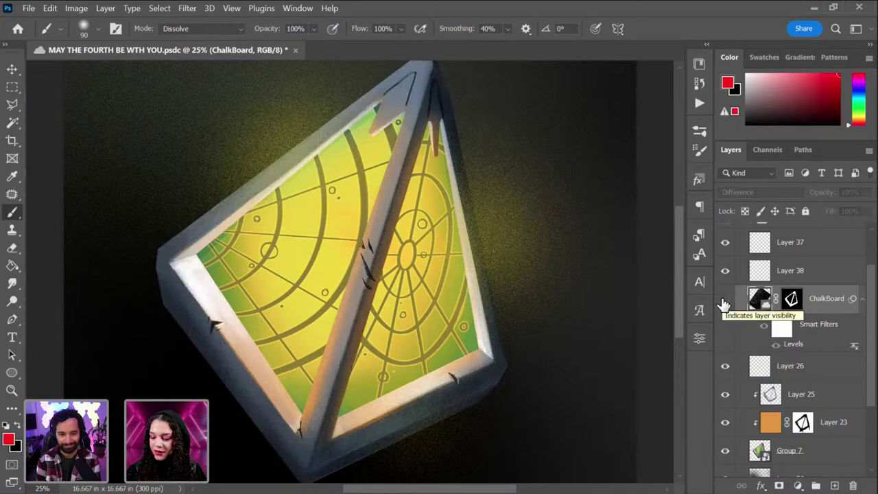
left_click(724, 299)
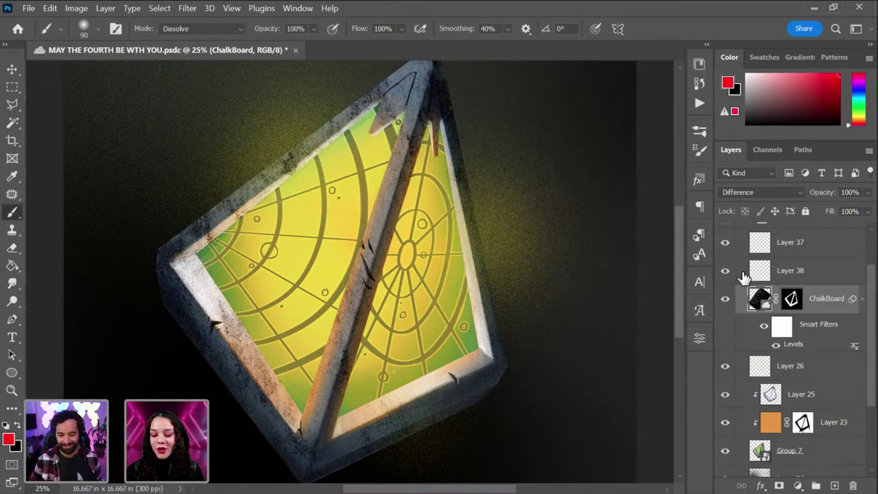
scroll(755, 309, "up", 2)
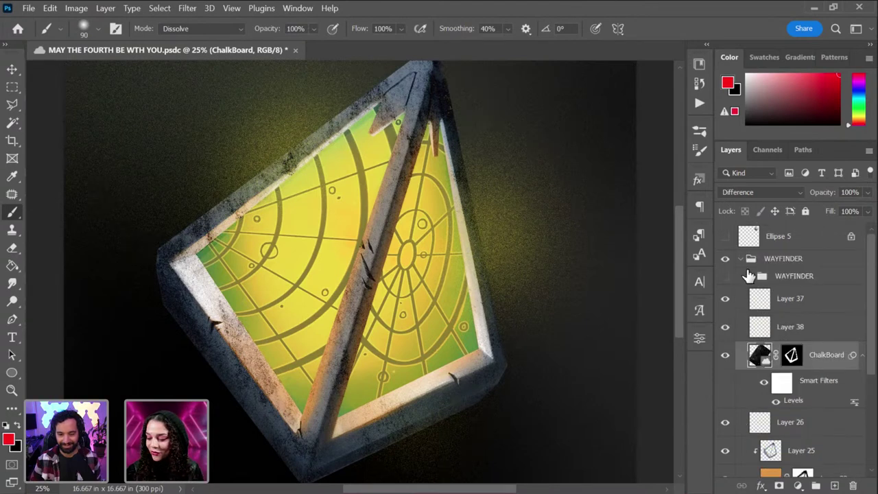
left_click(740, 259)
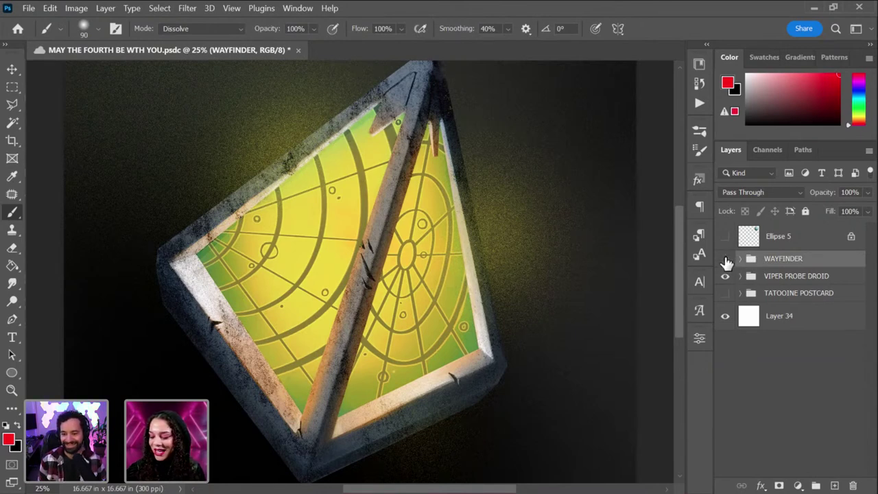
Step: Hide the WAYFINDER group to reveal the Viper probe droid and zoom onto its body
left_click(725, 259)
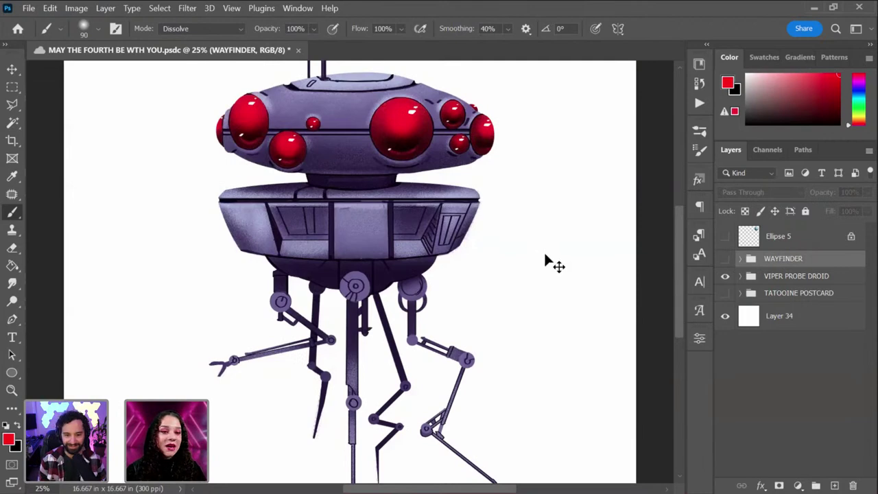
key("ctrl+minus")
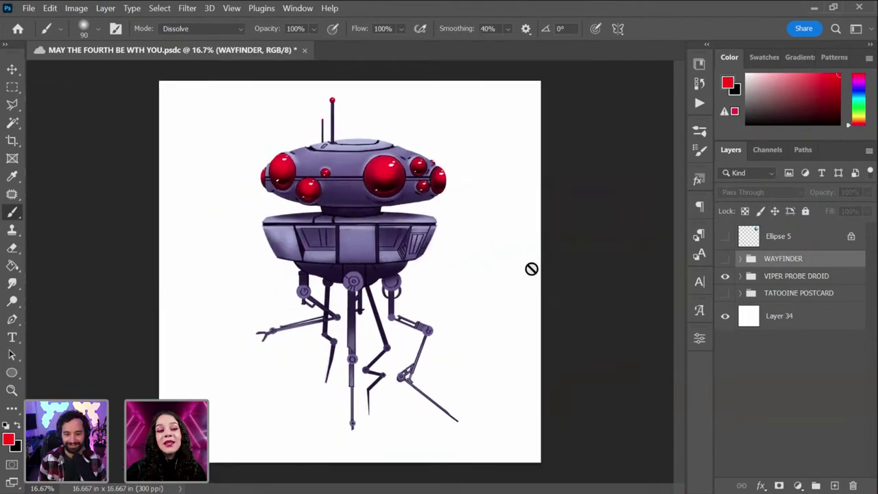
key("ctrl+plus")
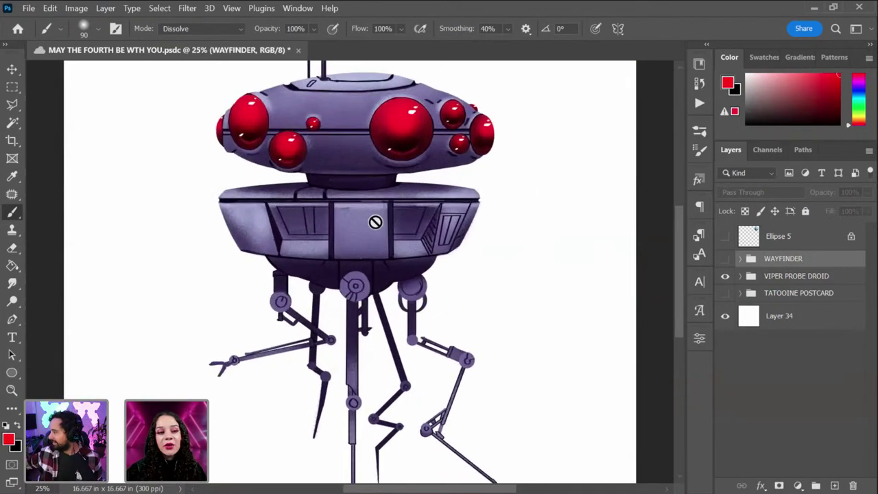
key("ctrl+minus")
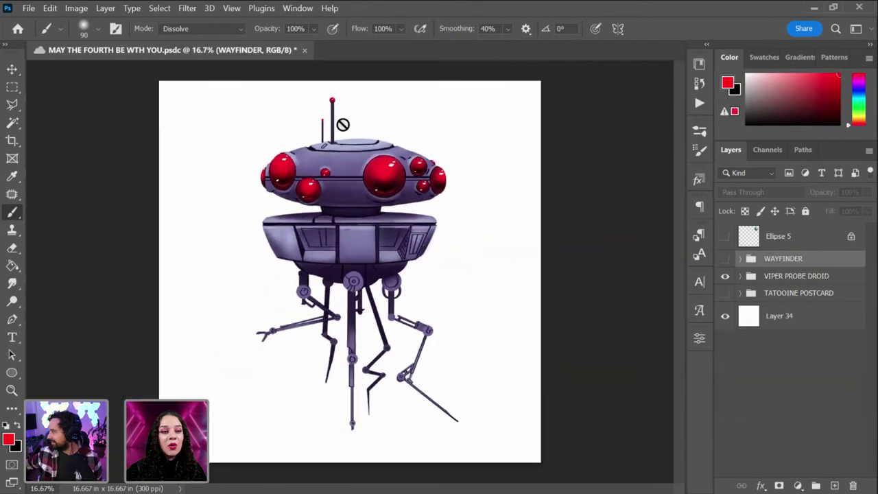
key("ctrl+plus")
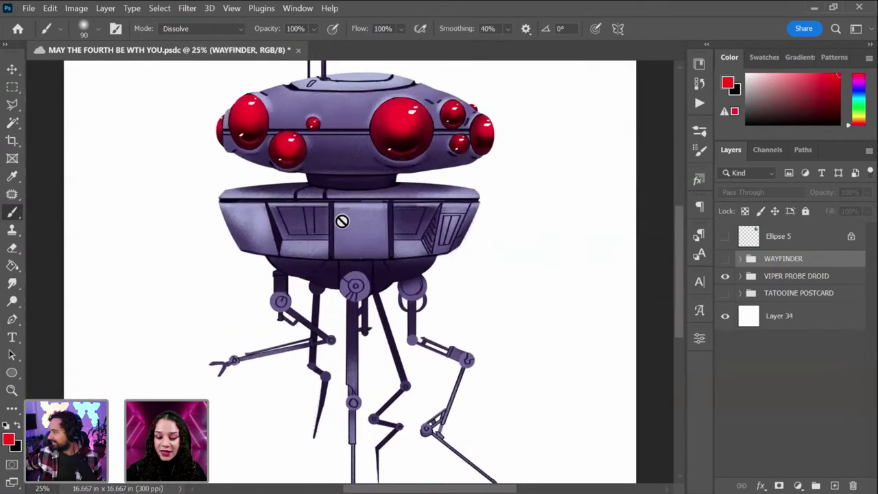
key("ctrl+plus")
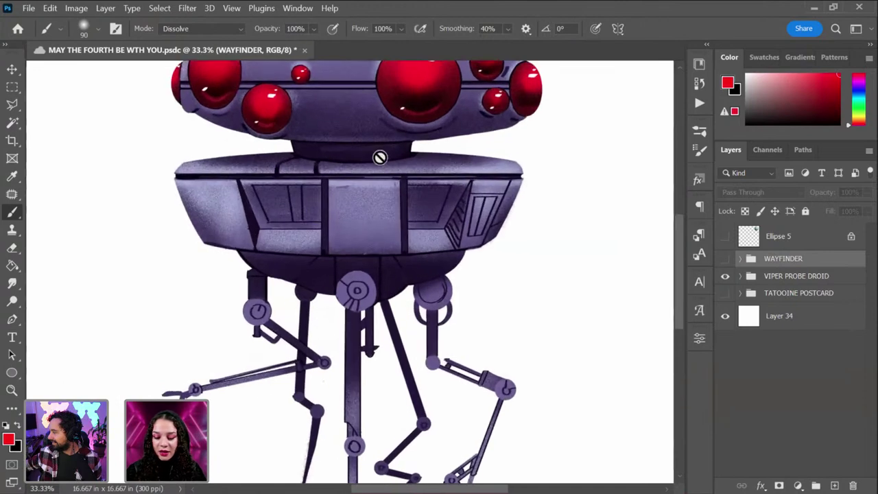
Step: Inspect the droid's dome, lower body and legs, then zoom back out
scroll(374, 165, "up", 3)
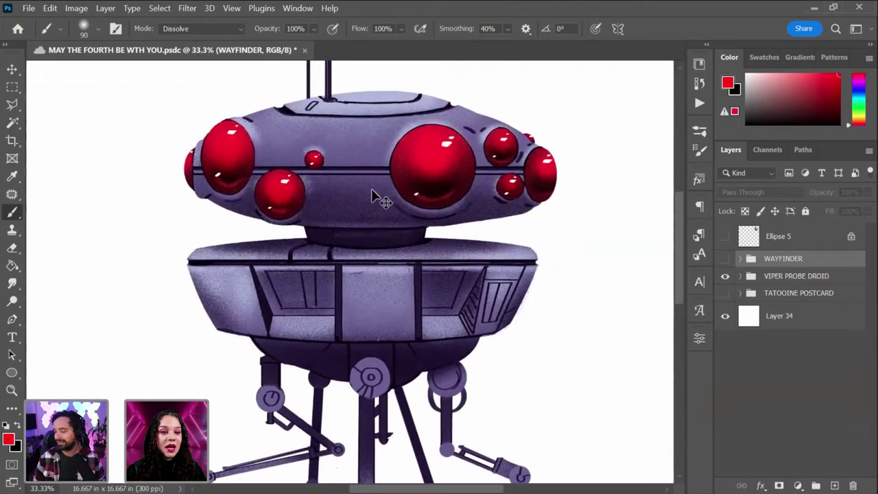
key("ctrl+plus")
scroll(382, 215, "up", 3)
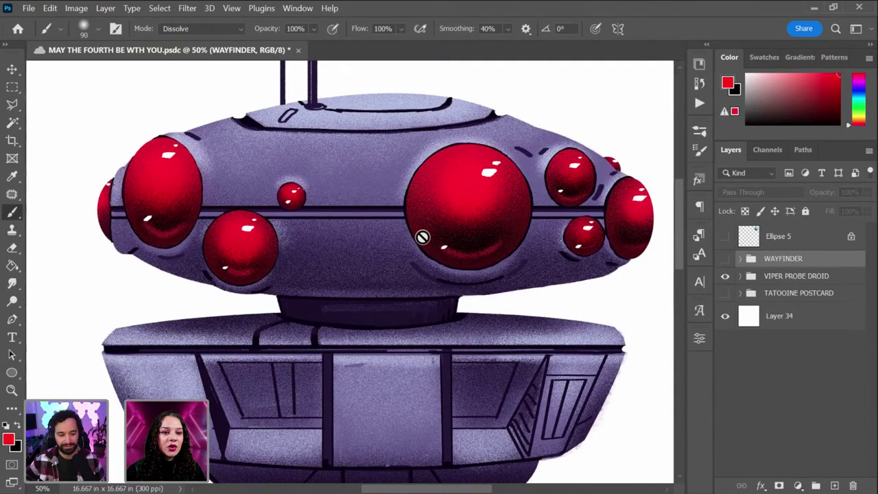
left_click_drag(389, 364, 383, 210)
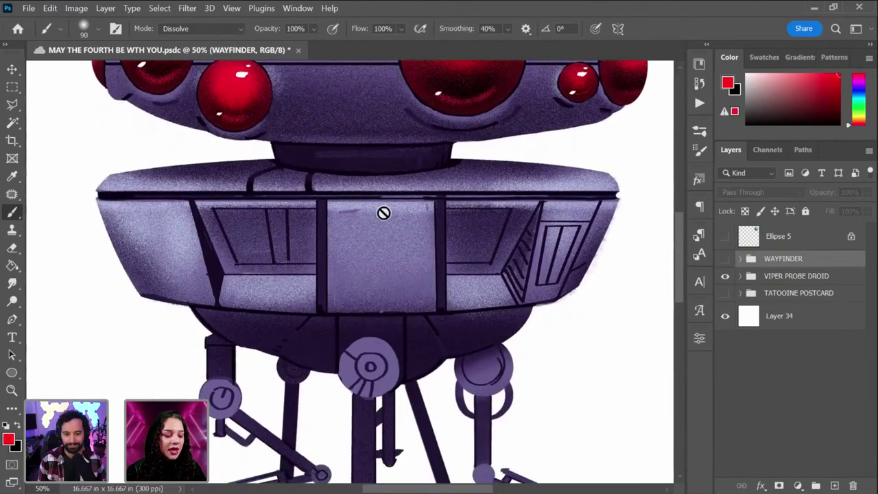
key("ctrl+minus")
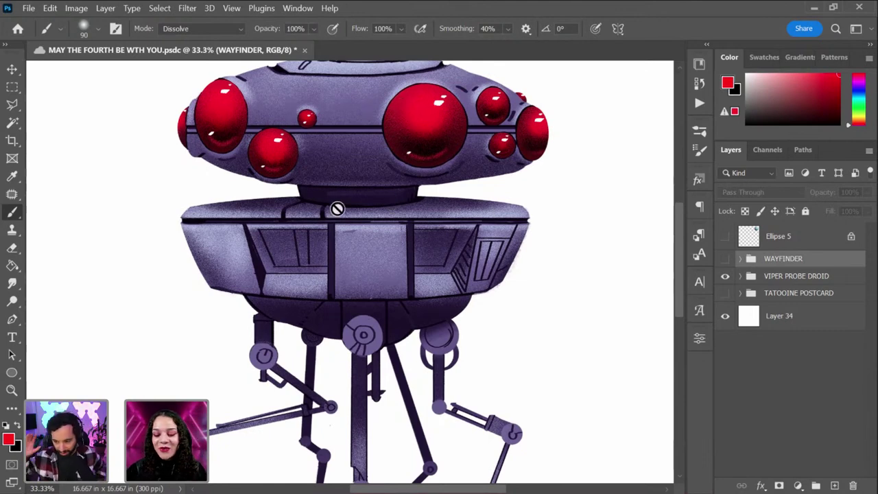
key("ctrl+minus")
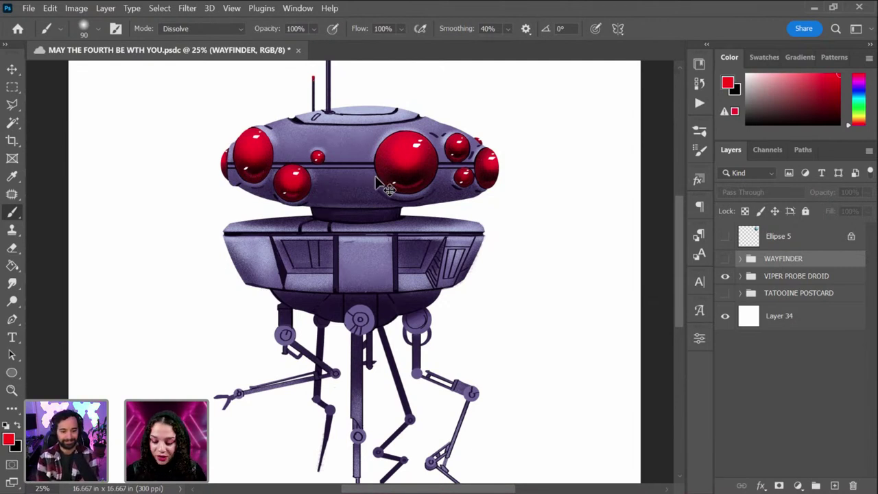
key("ctrl+minus")
key("ctrl+plus")
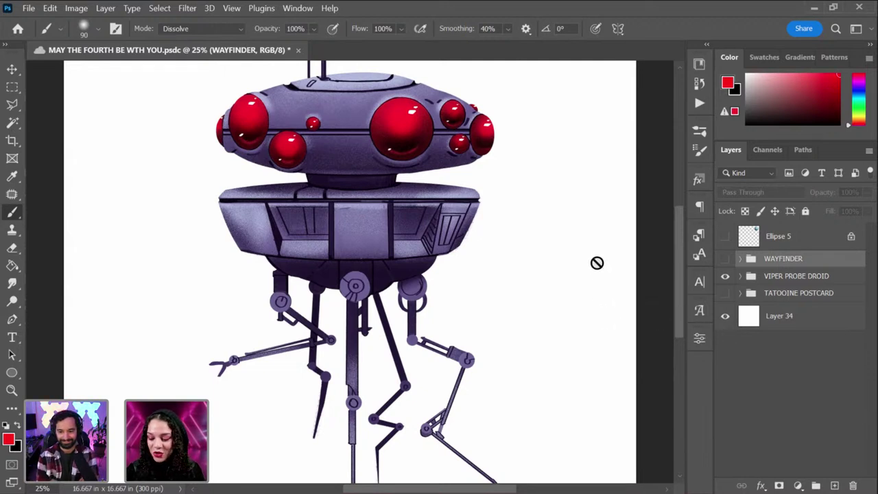
Step: Swap to the TATOOINE POSTCARD group and expand it, then switch back to VIPER PROBE DROID
left_click(724, 277)
left_click(725, 293)
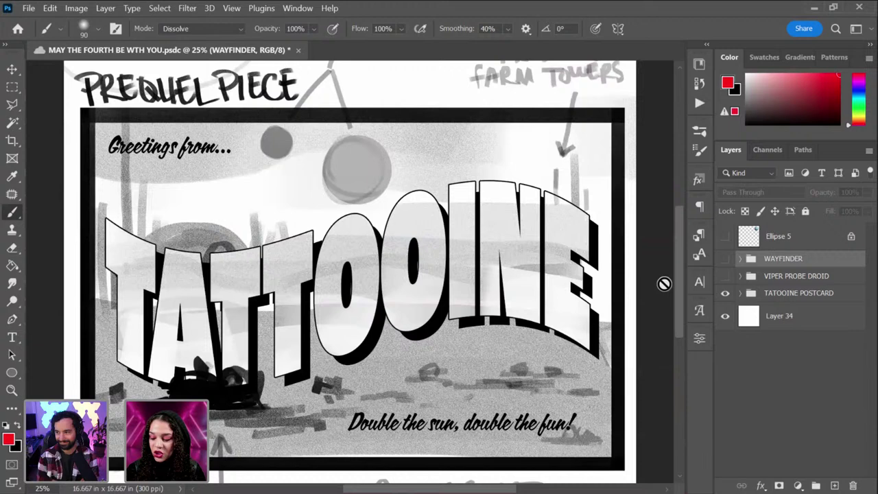
left_click(739, 293)
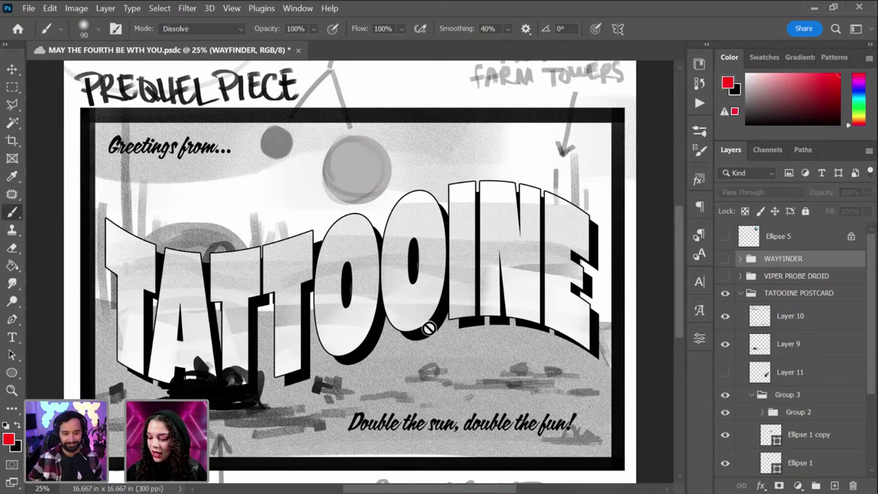
left_click(725, 293)
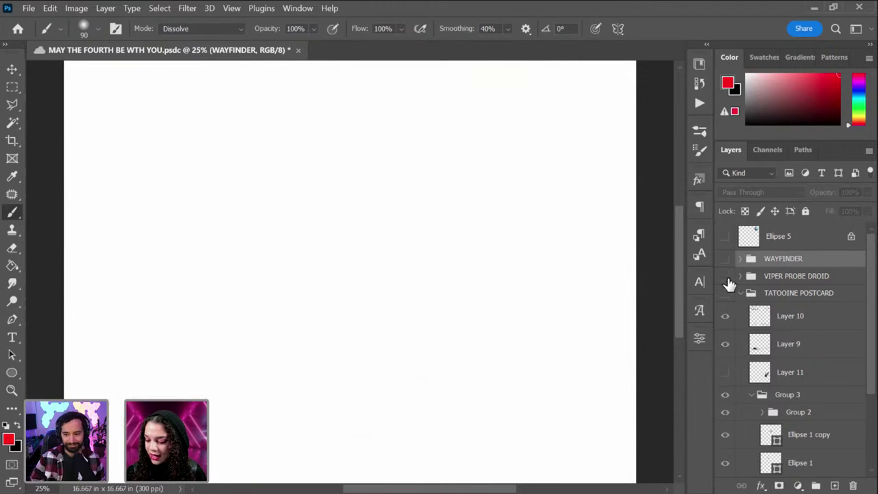
left_click(725, 276)
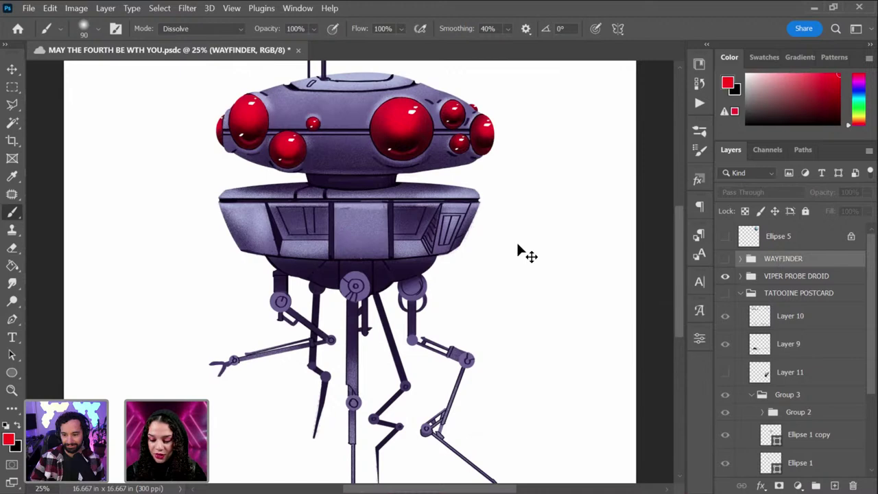
Step: Zoom to 50% on the droid's dome and save MAY THE FOURTH BE WTH YOU.psdc
key("ctrl+plus")
key("ctrl+plus")
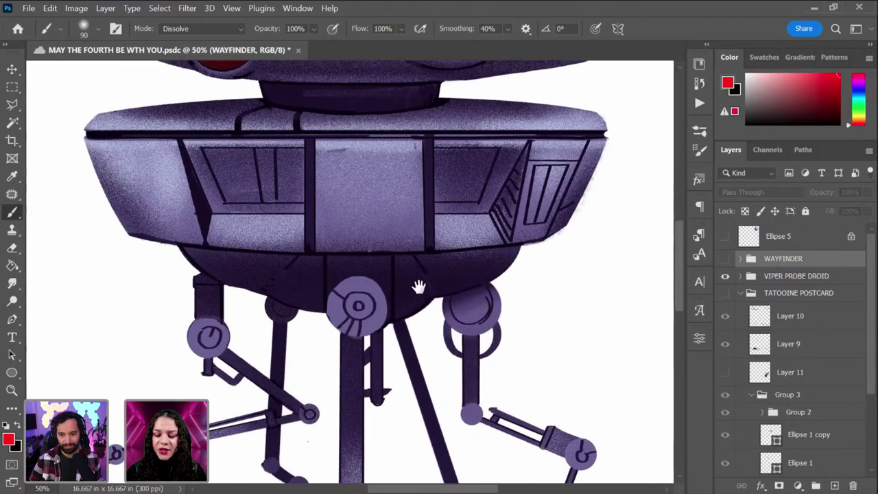
scroll(425, 237, "up", 6)
scroll(434, 223, "right", 2)
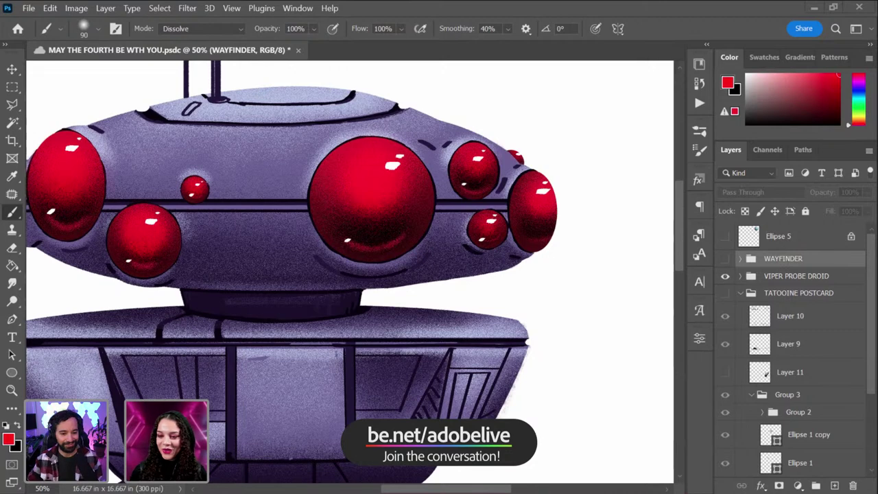
key("ctrl+s")
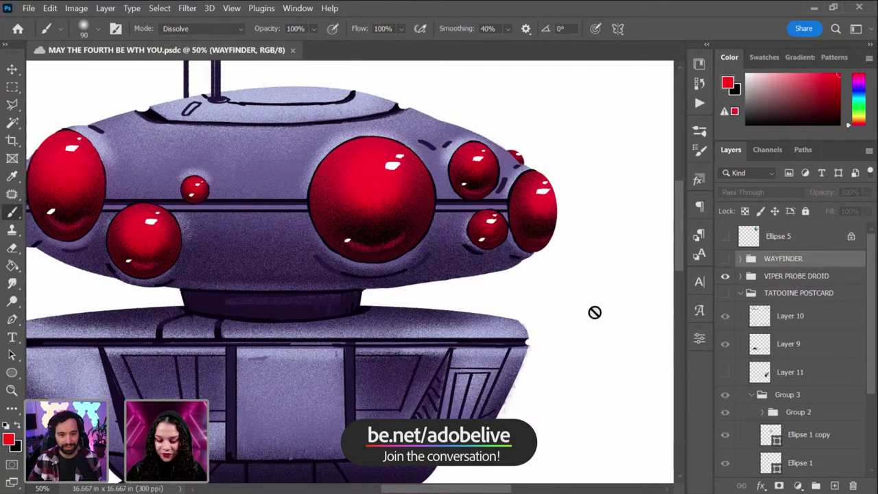
Step: Add an empty layer above Layer 39 in VIPER PROBE DROID and view the blank area beside the dome
left_click(740, 276)
left_click(811, 300)
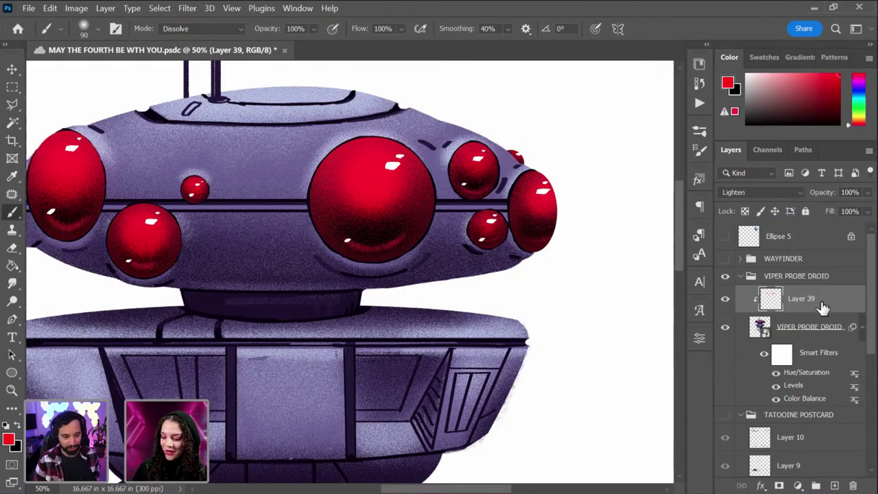
key("ctrl+shift+n")
key("Return")
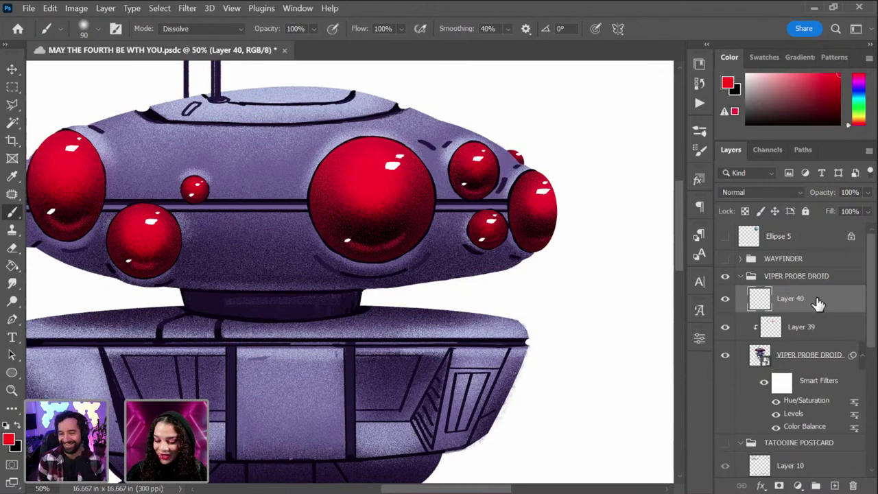
left_click_drag(421, 167, 384, 243)
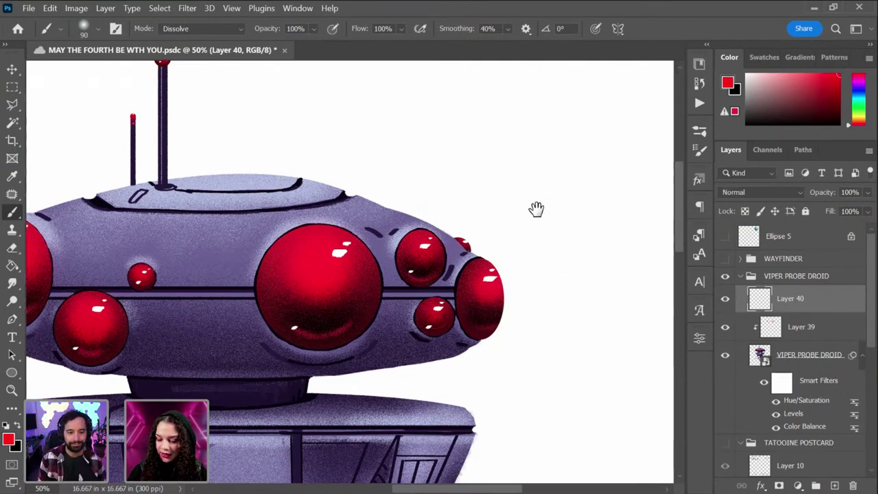
mouse_move(535, 207)
left_mouse_down()
mouse_move(429, 242)
mouse_move(412, 199)
left_mouse_up()
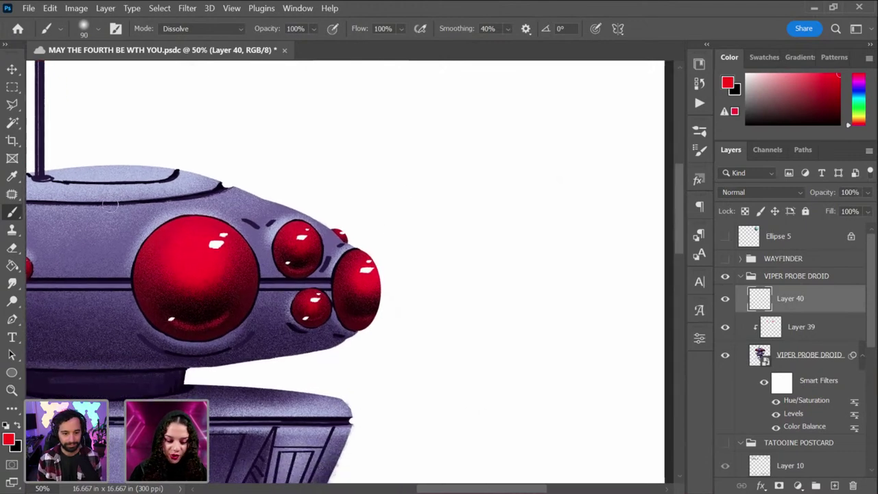
Step: Draw a black 2.42-inch circle, Ellipse 6, beside the droid with empty Layer 40 above
left_click(12, 372)
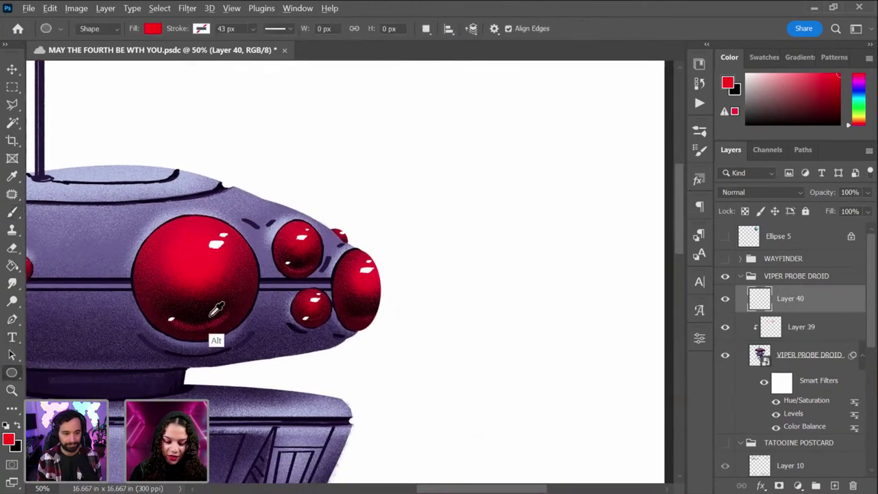
left_click(206, 314, "alt")
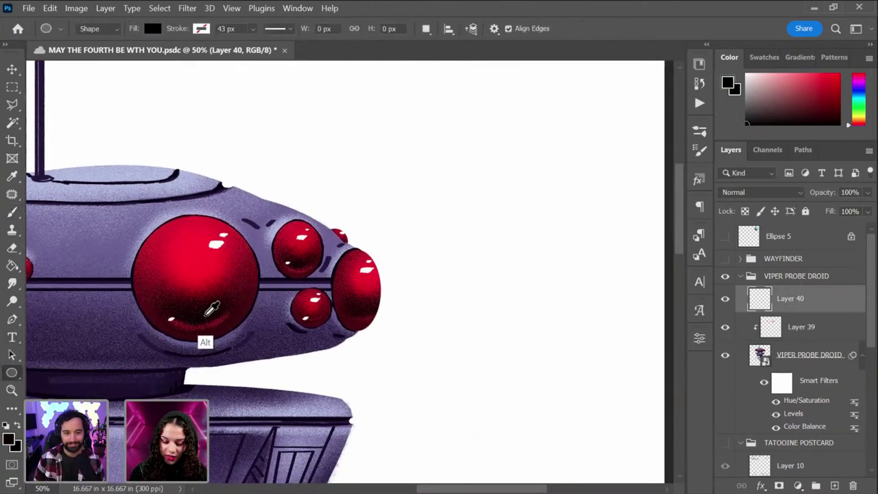
left_click_drag(426, 116, 595, 366)
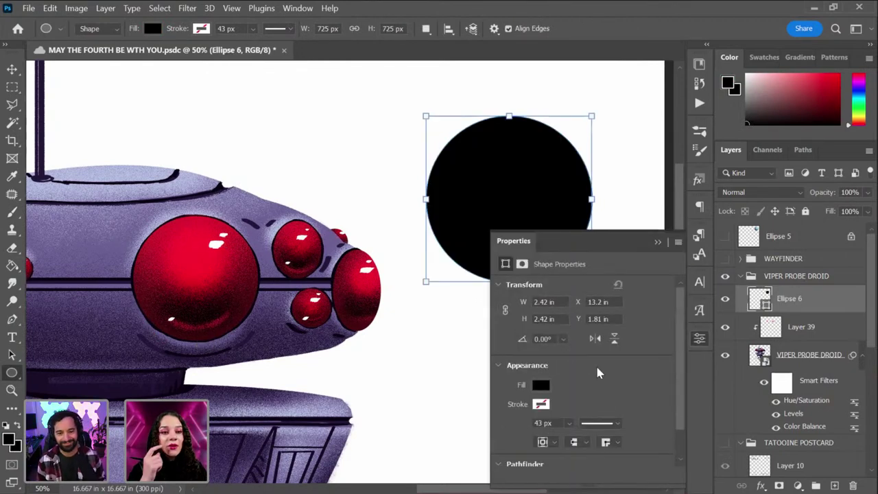
left_click(699, 339)
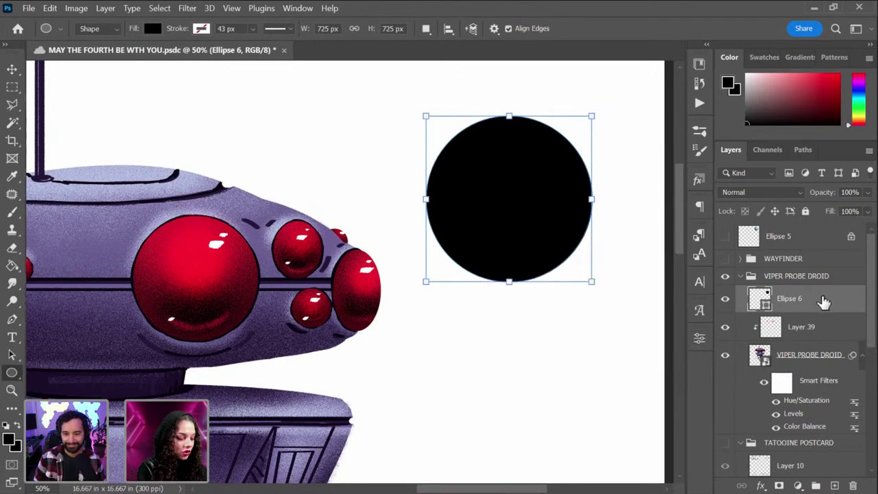
key("ctrl+shift+n")
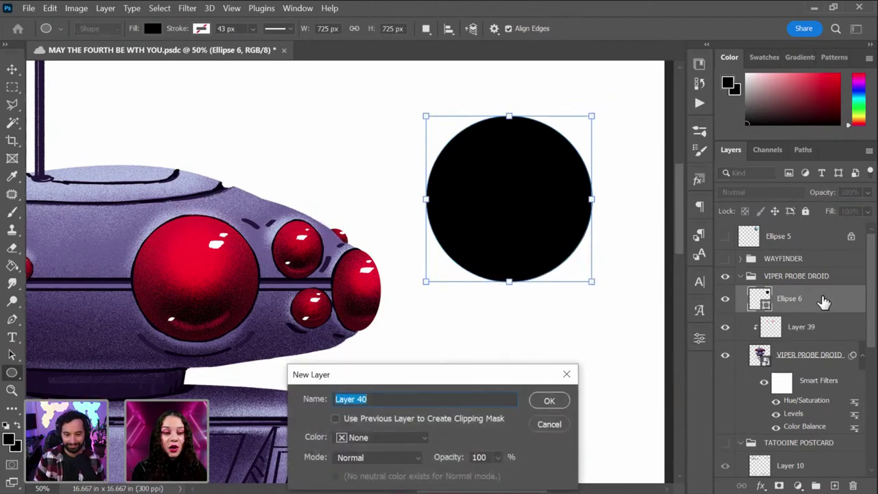
key("Return")
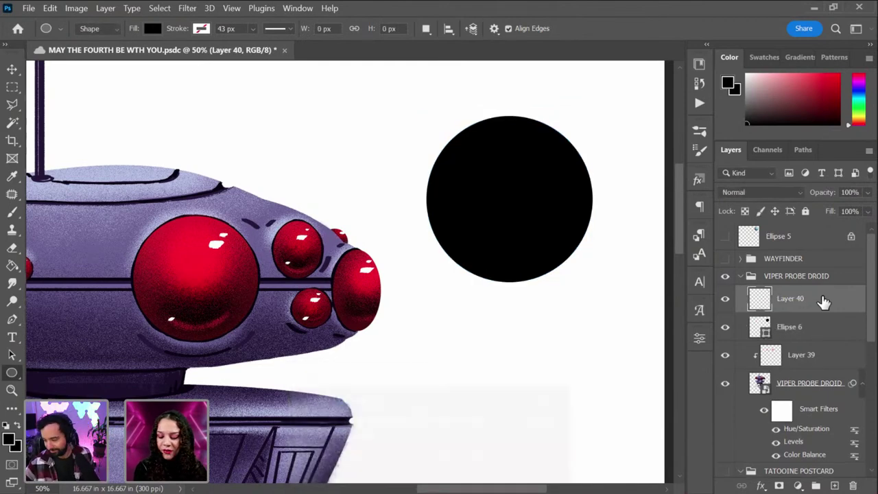
Step: Clip Layer 40 to Ellipse 6 and set a 100 px soft round brush to Dissolve
right_click(830, 310)
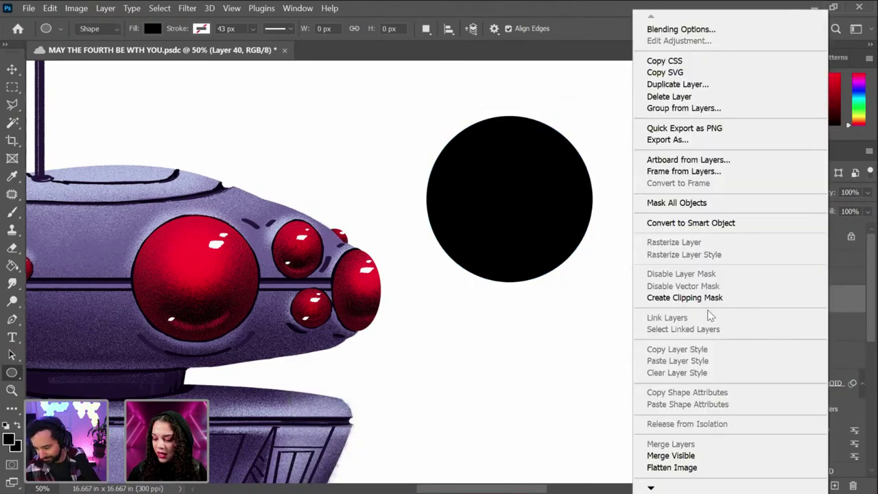
left_click(715, 298)
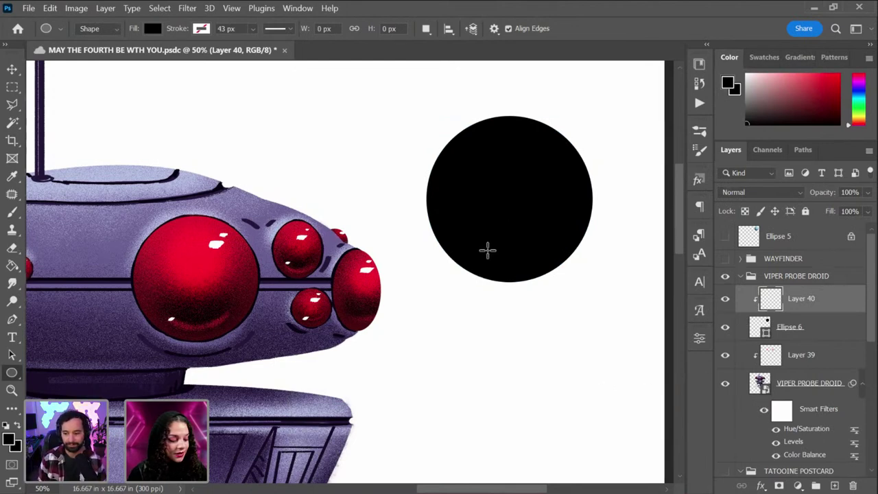
key("b")
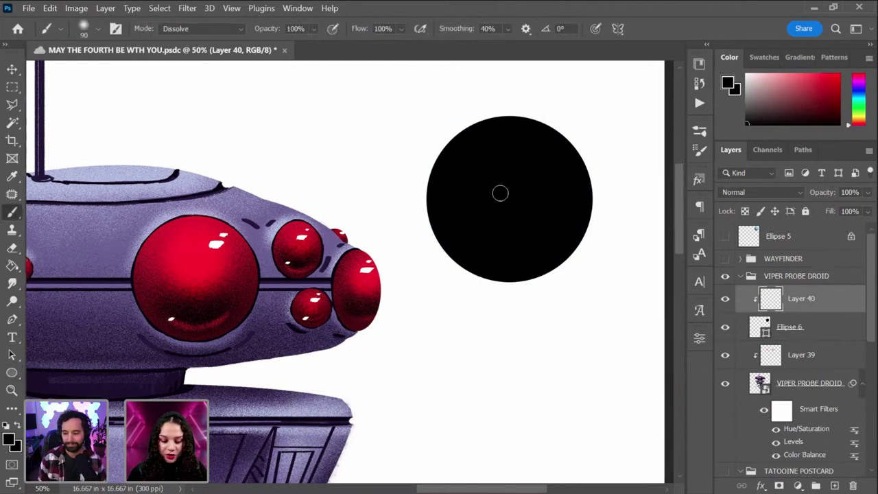
right_click(500, 193)
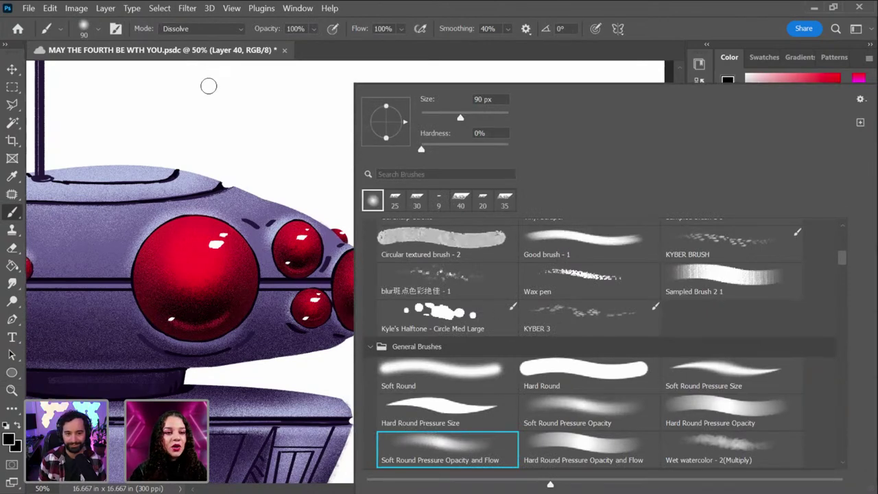
left_click(224, 23)
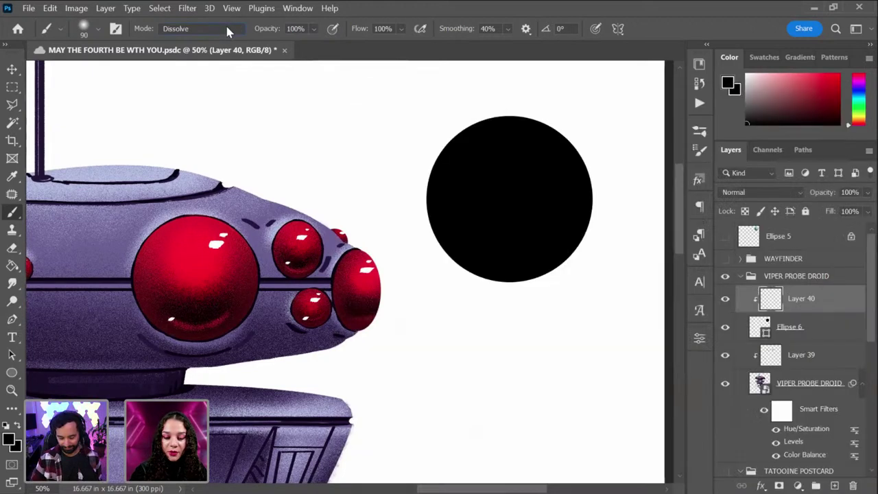
left_click(225, 26)
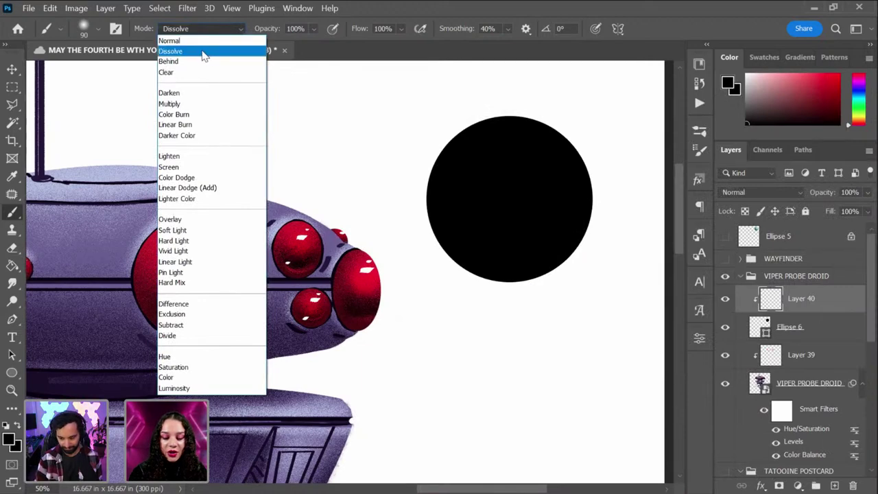
left_click(202, 52)
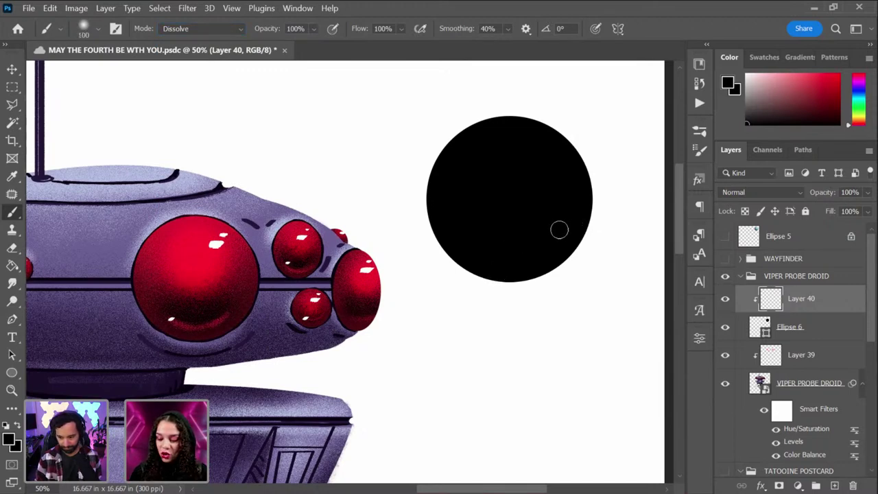
Step: Enlarge the brush to 500 px and paint the circle dark red, then brighter red
key("bracketright")
key("bracketright")
key("bracketright")
key("bracketright")
key("bracketright")
key("bracketright")
key("bracketright")
key("bracketright")
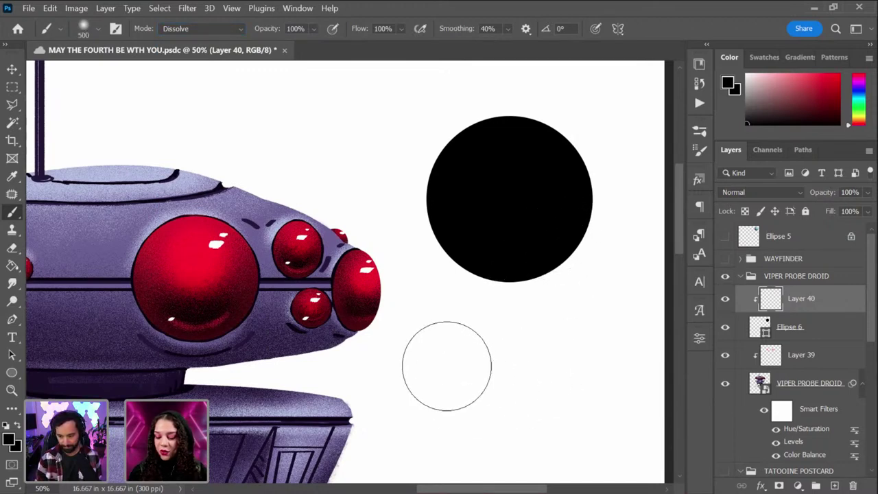
key("alt")
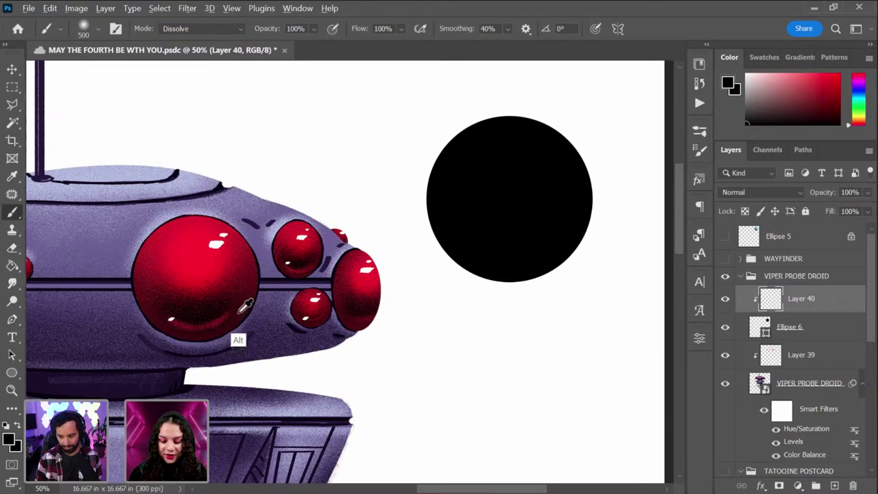
left_click(240, 315, "alt")
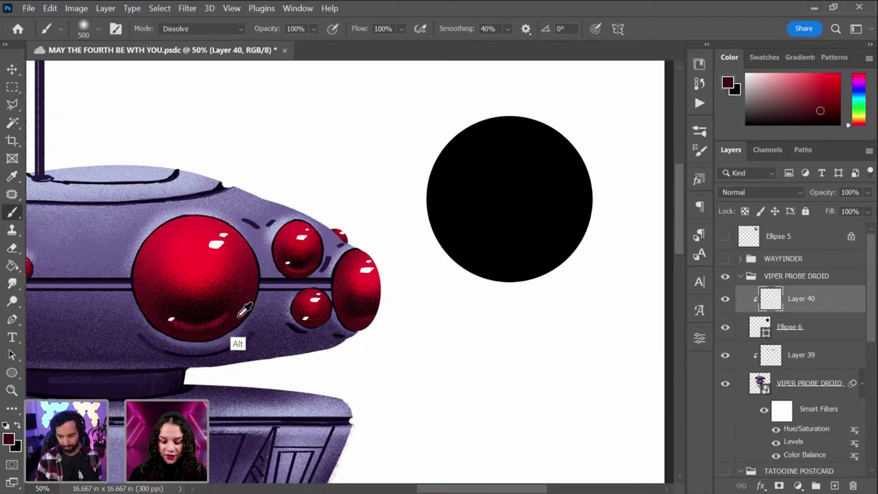
mouse_move(455, 230)
left_mouse_down()
mouse_move(574, 203)
mouse_move(473, 167)
mouse_move(578, 202)
left_mouse_up()
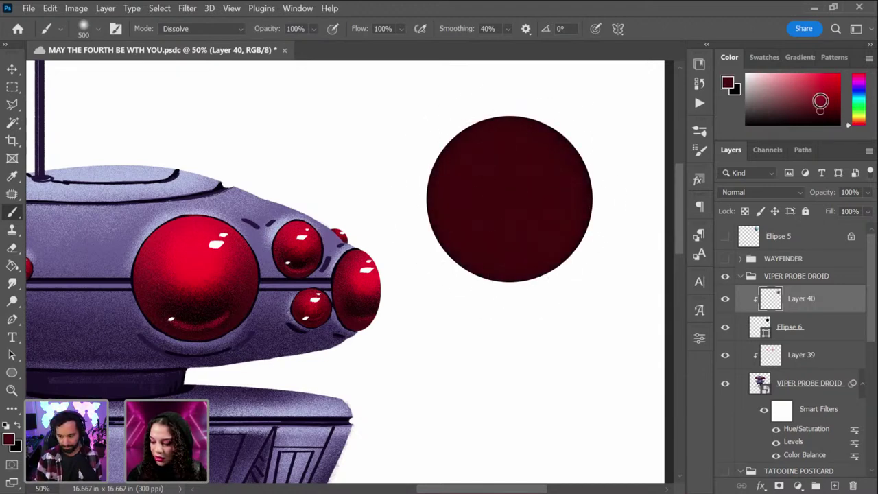
left_click(811, 104)
mouse_move(519, 143)
left_mouse_down()
mouse_move(502, 268)
mouse_move(543, 151)
left_mouse_up()
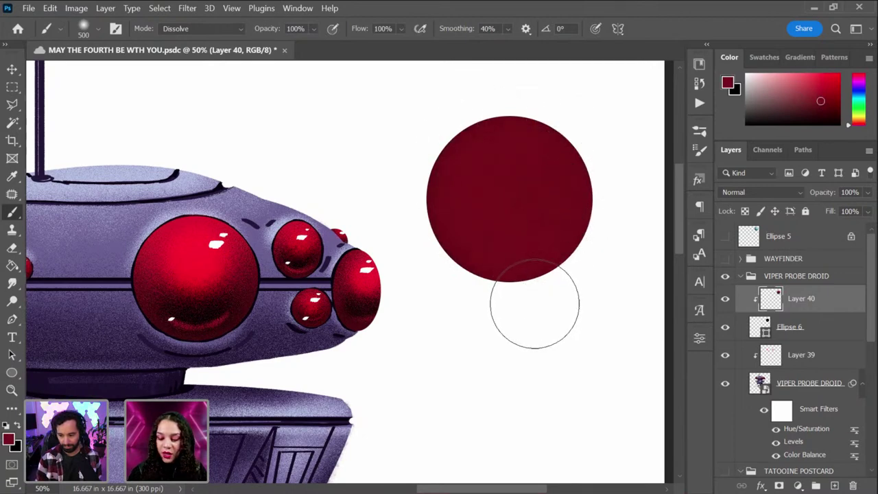
Step: Sample reds from the droid's lenses and brighten the circle's upper right with grainy dabs
key("alt")
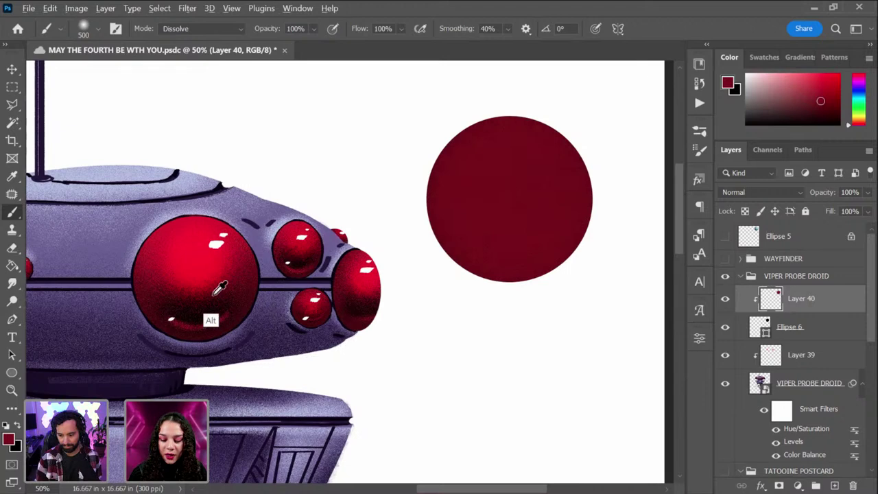
left_click(147, 272, "alt")
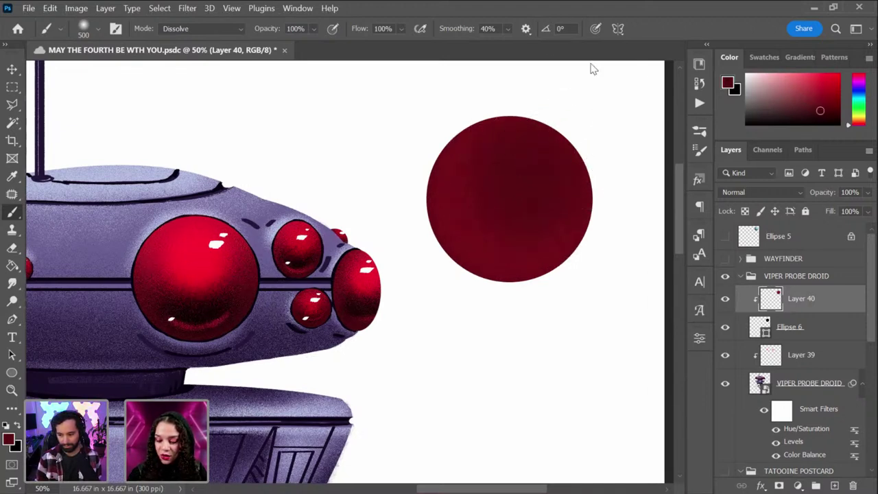
key("alt")
left_click(186, 223, "alt")
mouse_move(528, 192)
left_mouse_down()
mouse_move(529, 147)
mouse_move(562, 201)
mouse_move(487, 172)
mouse_move(573, 190)
mouse_move(480, 159)
mouse_move(573, 177)
mouse_move(507, 139)
mouse_move(591, 184)
mouse_move(522, 182)
mouse_move(558, 177)
left_mouse_up()
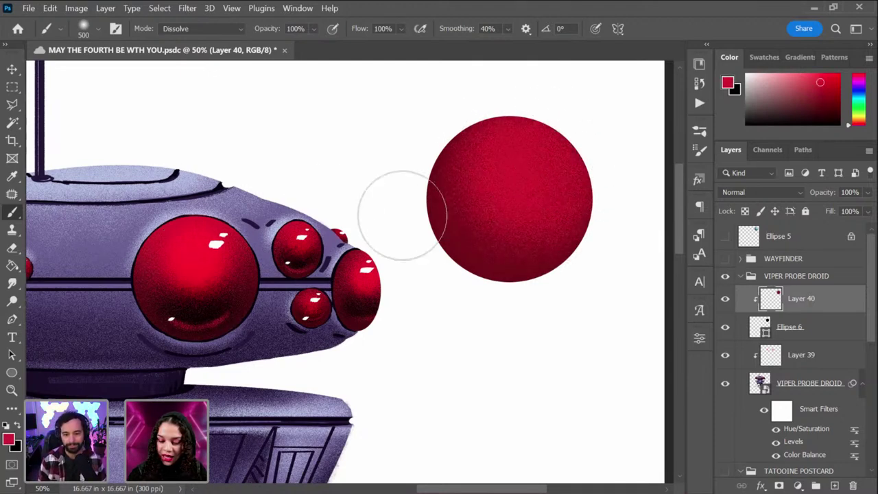
left_click(199, 276, "alt")
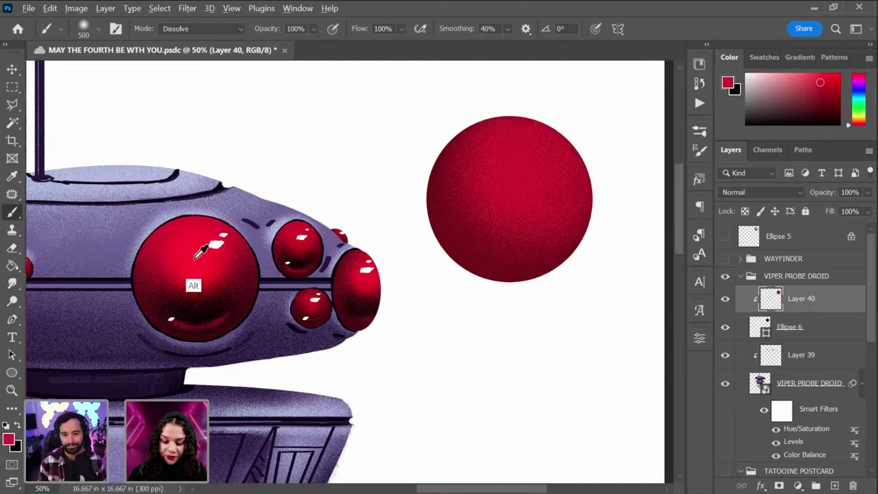
left_click(528, 165)
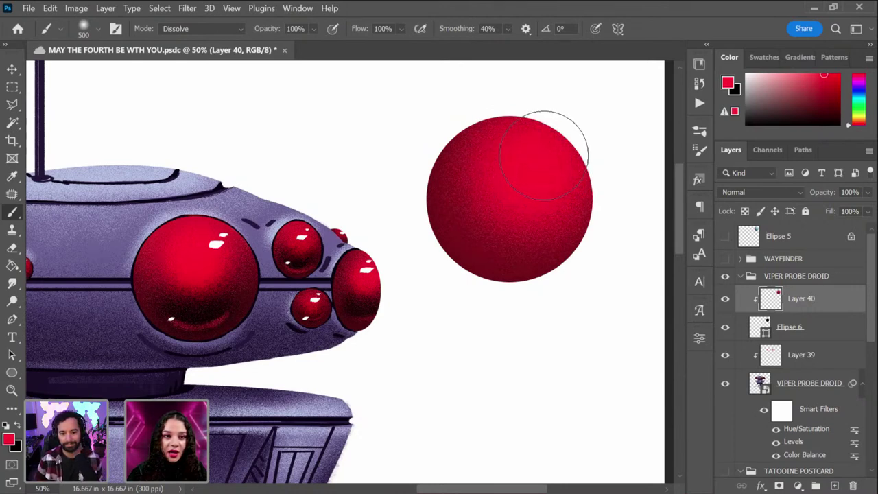
Step: Sample a darker lens red, shrink the brush to 100 px, and pick up white
key("alt")
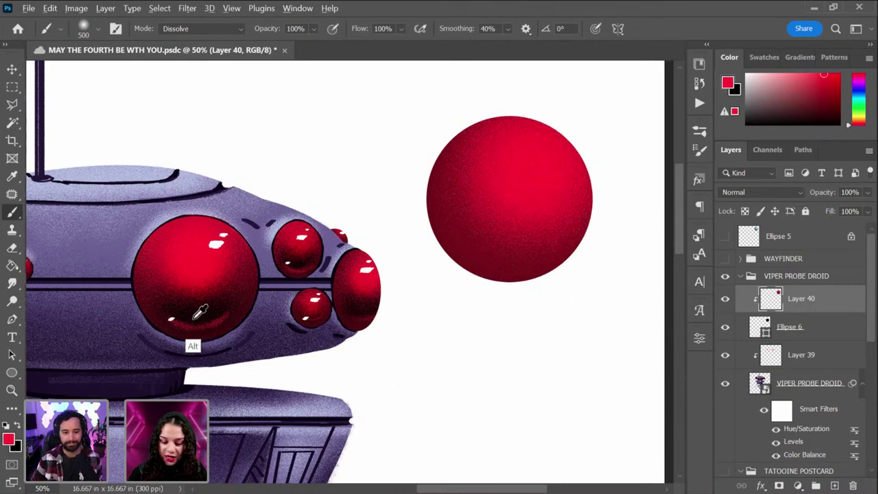
left_click(195, 317, "alt")
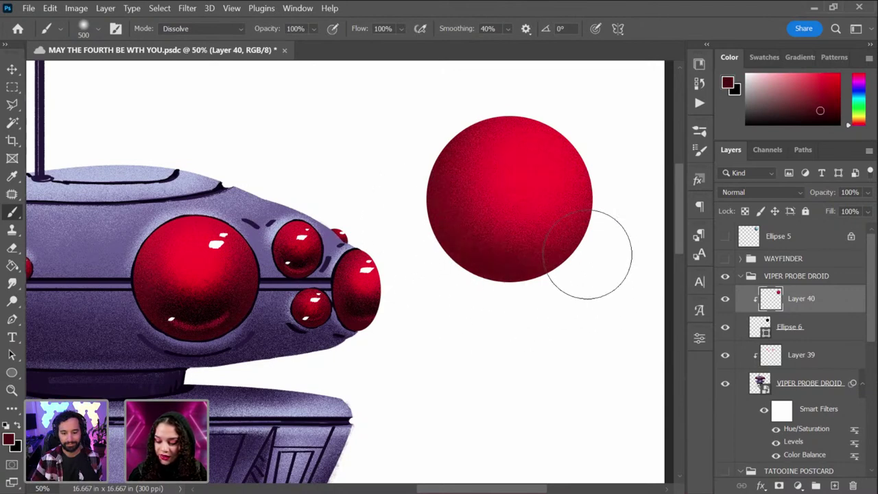
key("bracketleft")
key("bracketleft")
key("bracketleft")
key("bracketleft")
key("bracketleft")
key("bracketleft")
key("bracketleft")
key("bracketleft")
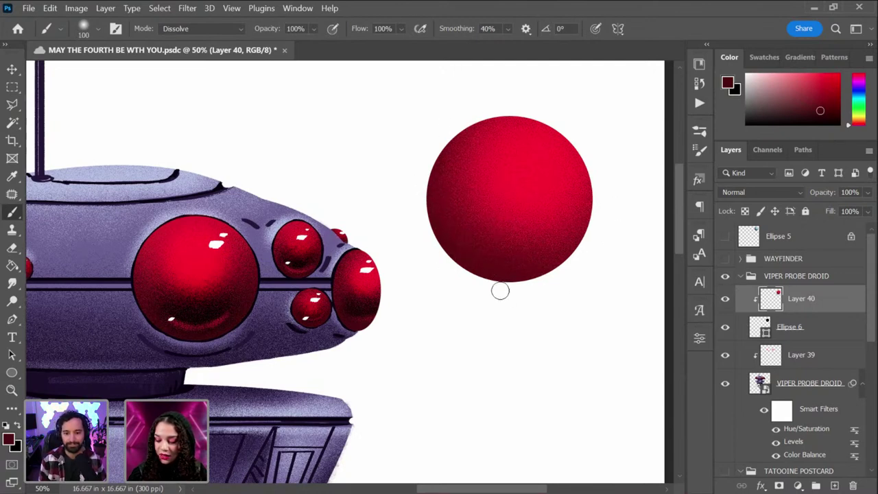
left_click(621, 123, "alt")
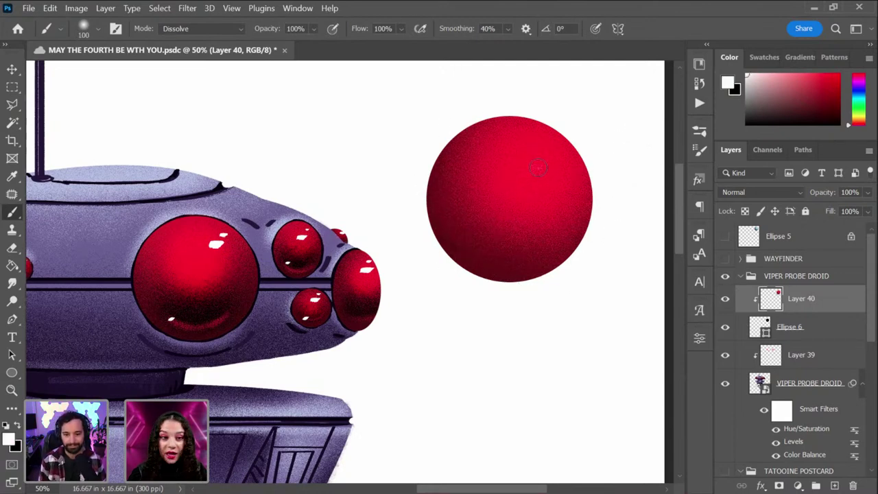
Step: Try a white highlight dab on the red sphere, then undo it
left_click(541, 168)
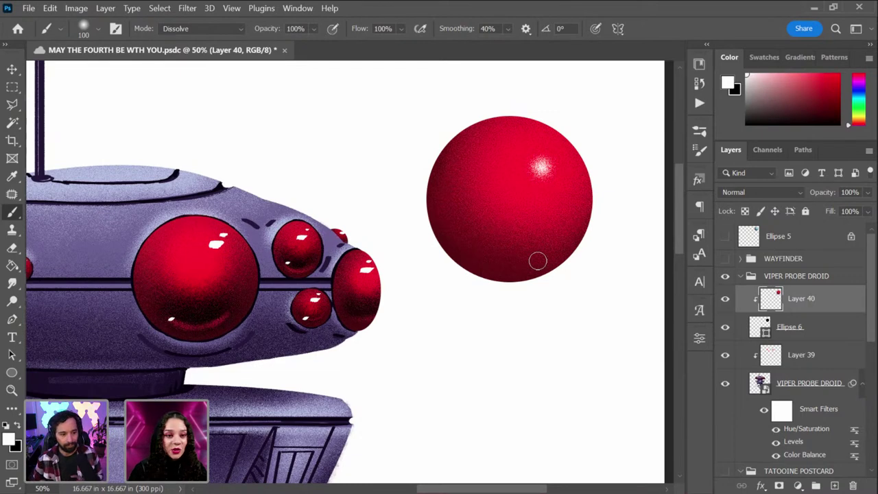
key("ctrl+z")
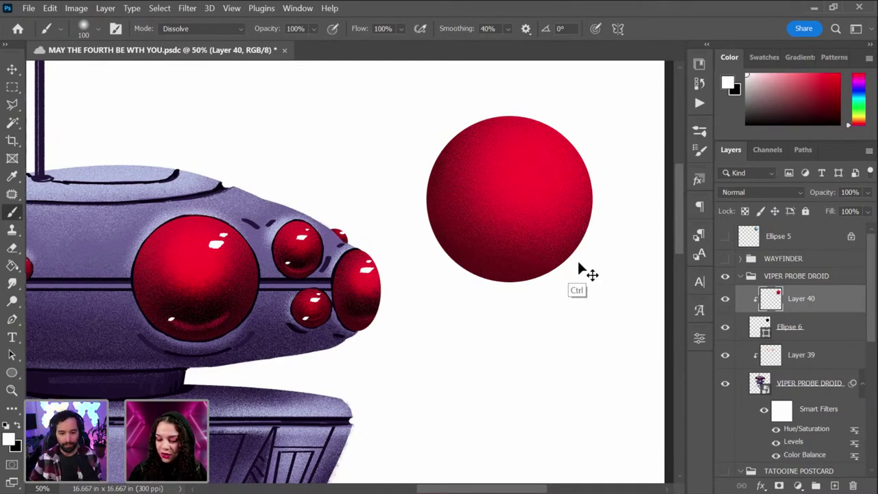
Step: Undo the lighter shading strokes and repaint the circle in deep red with a larger brush
key("ctrl+z")
key("ctrl+z")
key("ctrl+z")
key("ctrl+z")
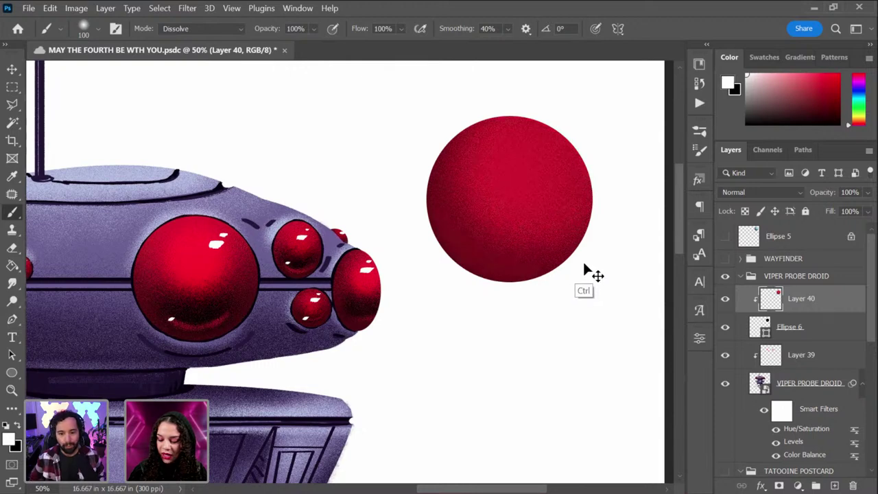
key("ctrl+z")
key("ctrl+z")
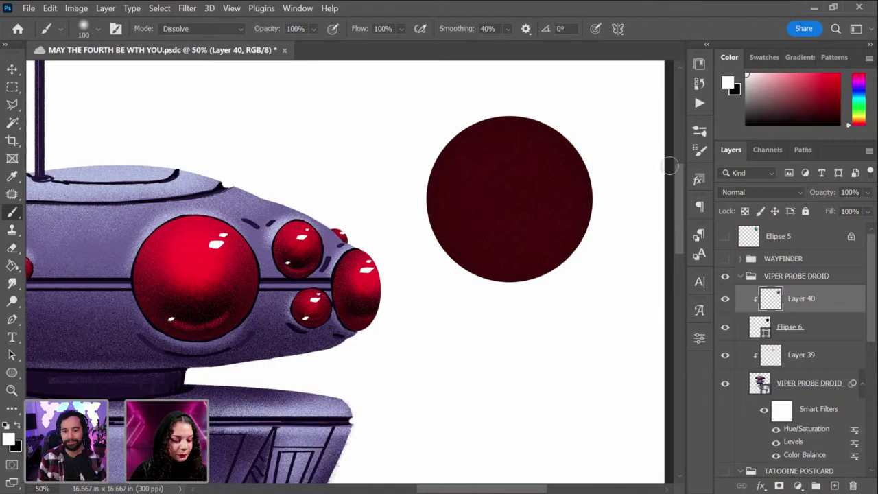
key("bracketright")
key("bracketright")
key("bracketright")
key("bracketright")
key("bracketright")
key("bracketright")
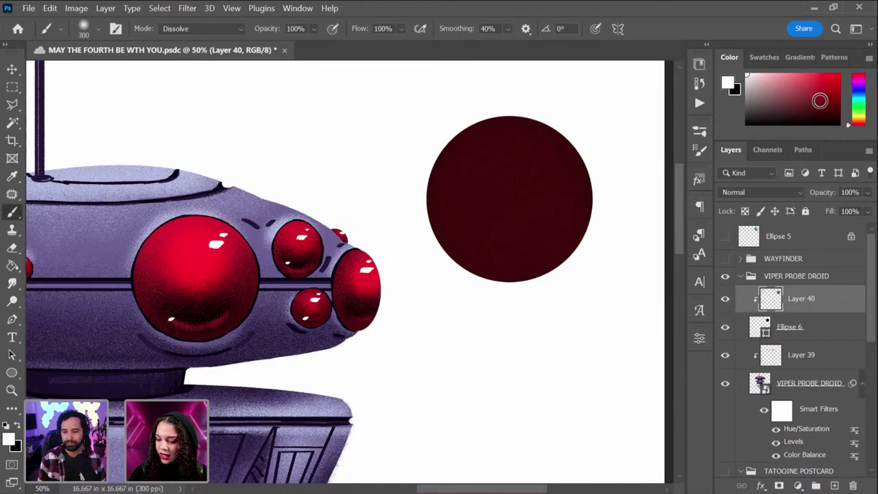
left_click(823, 97)
left_click_drag(541, 172, 484, 151)
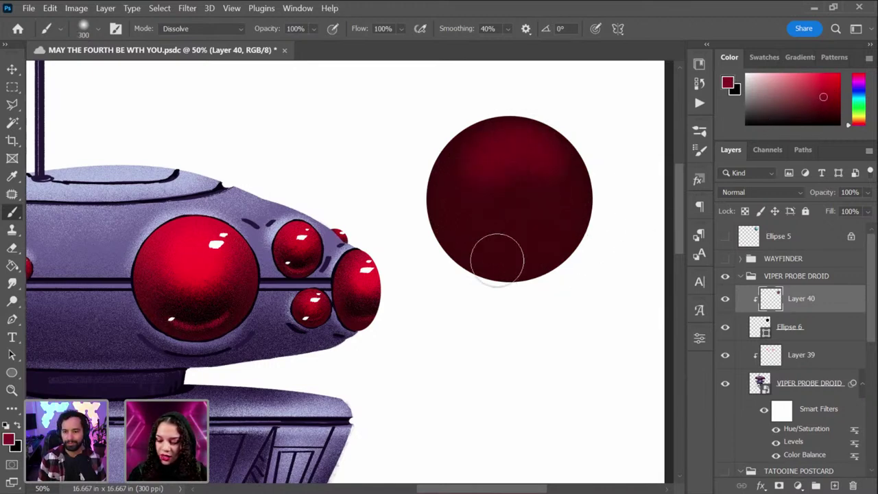
mouse_move(496, 259)
left_mouse_down()
mouse_move(551, 151)
mouse_move(446, 225)
left_mouse_up()
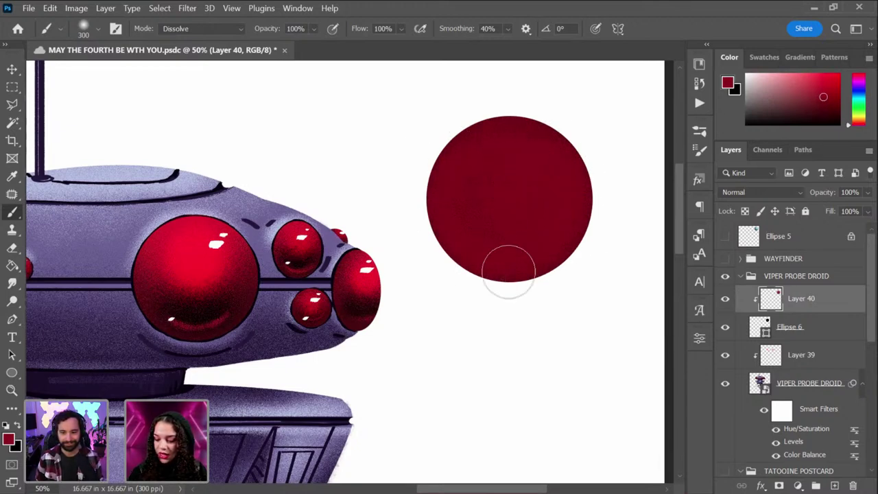
Step: Brush a dark maroon core into the circle's centre with an even bigger brush
left_click(825, 109)
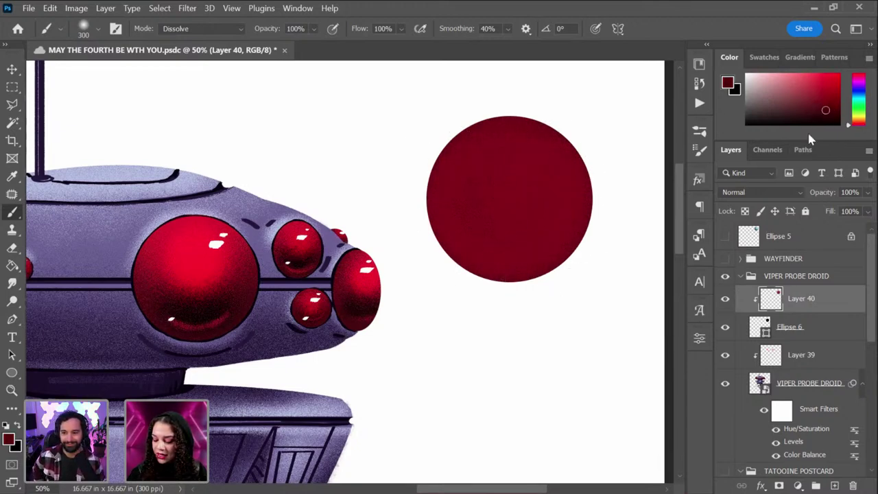
key("]")
key("]")
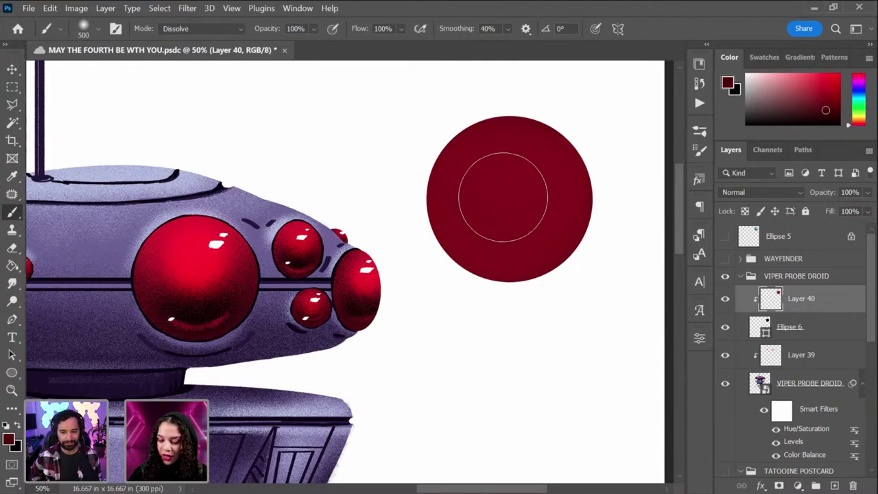
mouse_move(491, 197)
left_mouse_down()
mouse_move(524, 213)
mouse_move(507, 191)
mouse_move(534, 198)
mouse_move(494, 203)
mouse_move(521, 190)
left_mouse_up()
left_click_drag(829, 111, 825, 116)
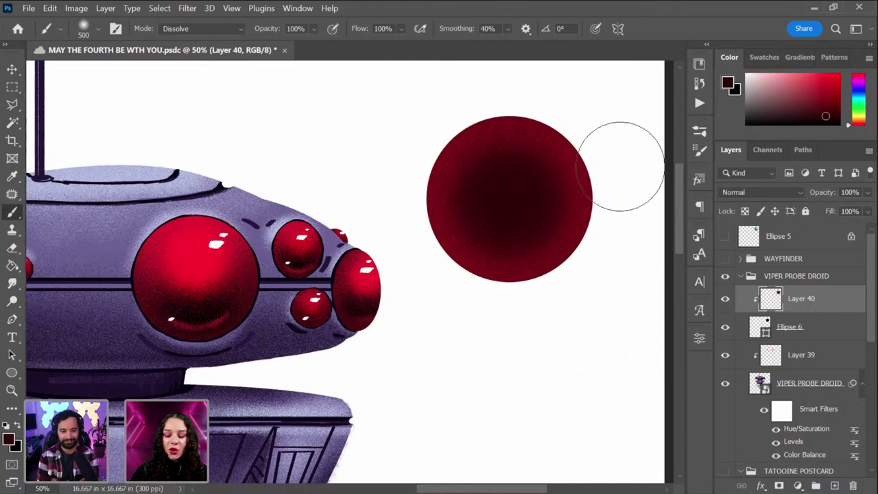
Step: Sample the droid's eye red and brighten the sphere's top and left with it
left_click(154, 265, "alt")
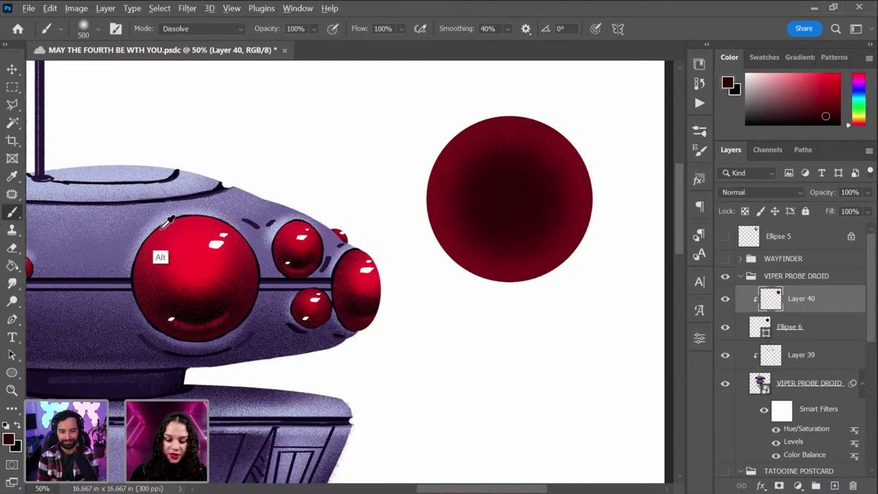
mouse_move(469, 216)
left_mouse_down()
mouse_move(512, 156)
mouse_move(451, 188)
mouse_move(504, 149)
mouse_move(596, 198)
left_mouse_up()
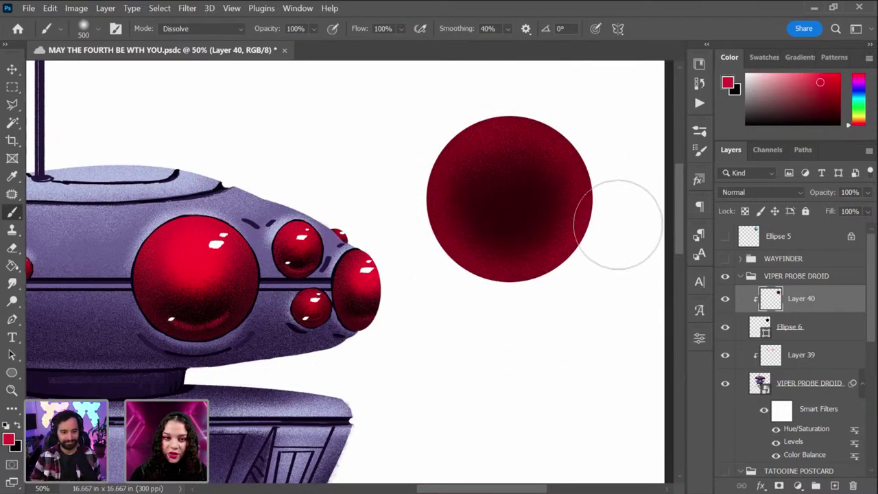
key("alt")
left_click(198, 258, "alt")
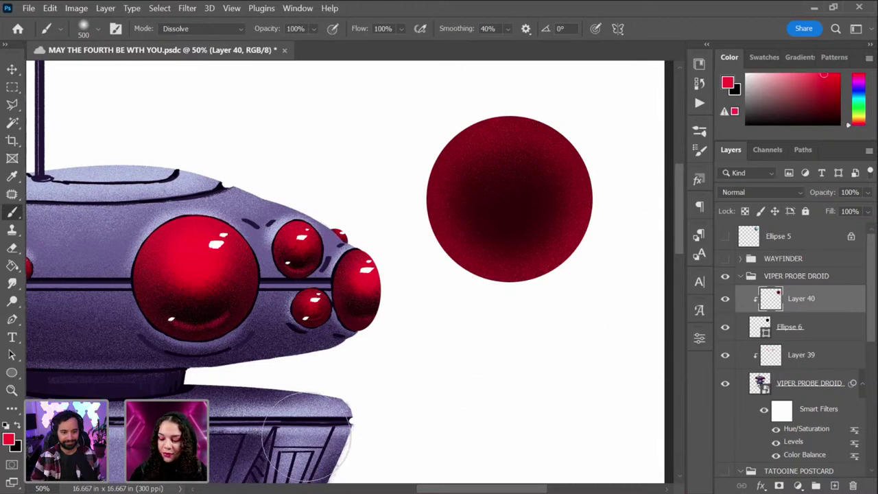
mouse_move(595, 139)
left_mouse_down()
mouse_move(543, 156)
mouse_move(510, 146)
mouse_move(542, 142)
left_mouse_up()
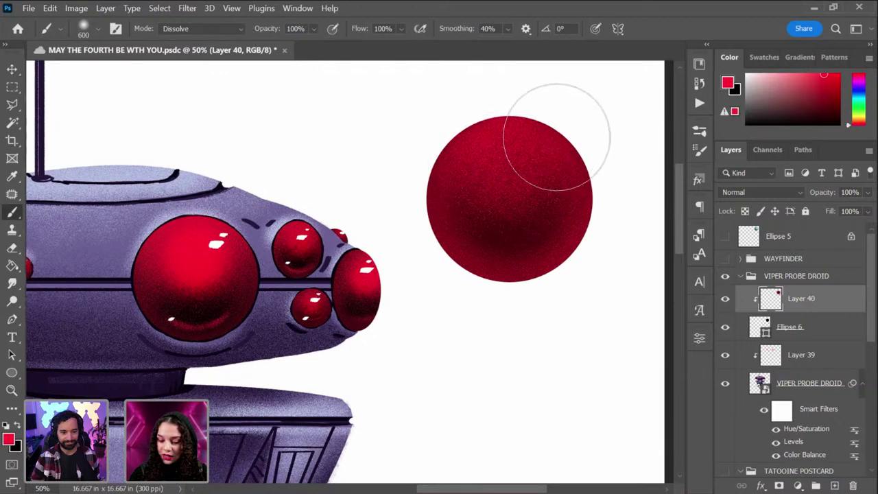
Step: Undo the over-painting and repaint the sphere's upper area bright red with a smaller brush
key("bracketleft")
key("ctrl+z")
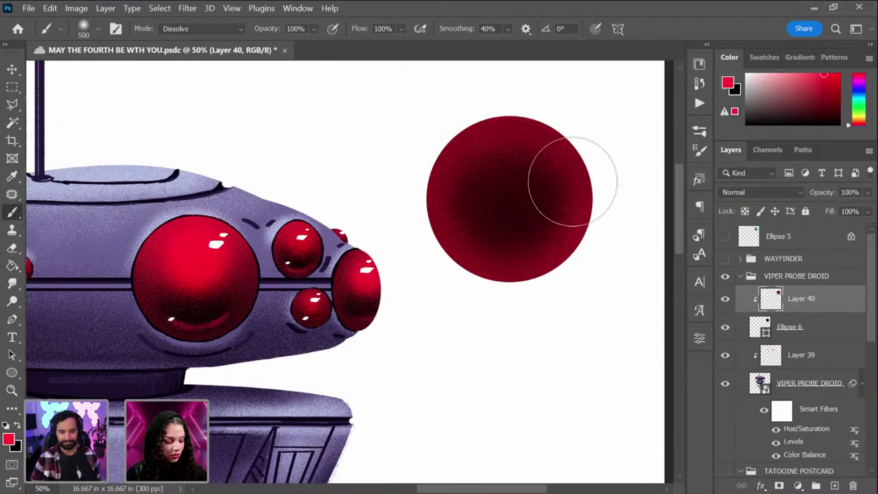
key("bracketleft")
mouse_move(521, 138)
left_mouse_down()
mouse_move(506, 183)
mouse_move(487, 165)
mouse_move(529, 133)
mouse_move(528, 166)
mouse_move(524, 129)
mouse_move(524, 159)
left_mouse_up()
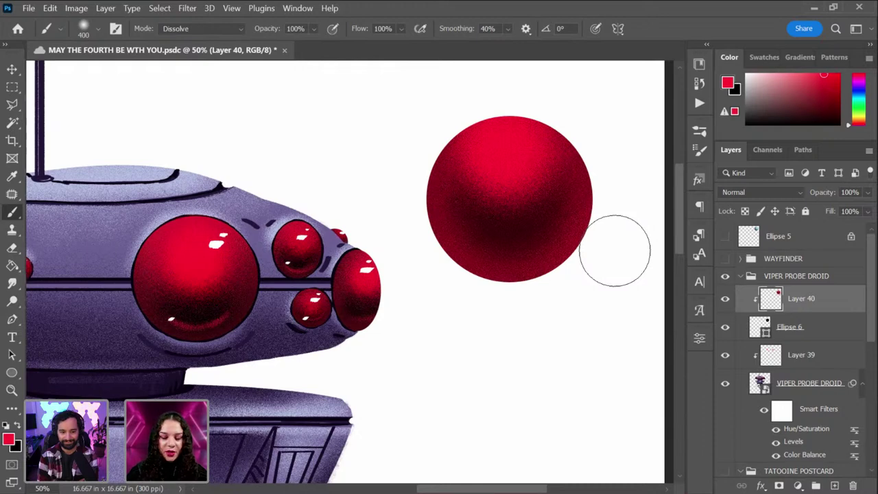
key("bracketleft")
key("bracketleft")
key("bracketleft")
key("bracketleft")
key("bracketleft")
key("bracketleft")
key("bracketleft")
key("bracketleft")
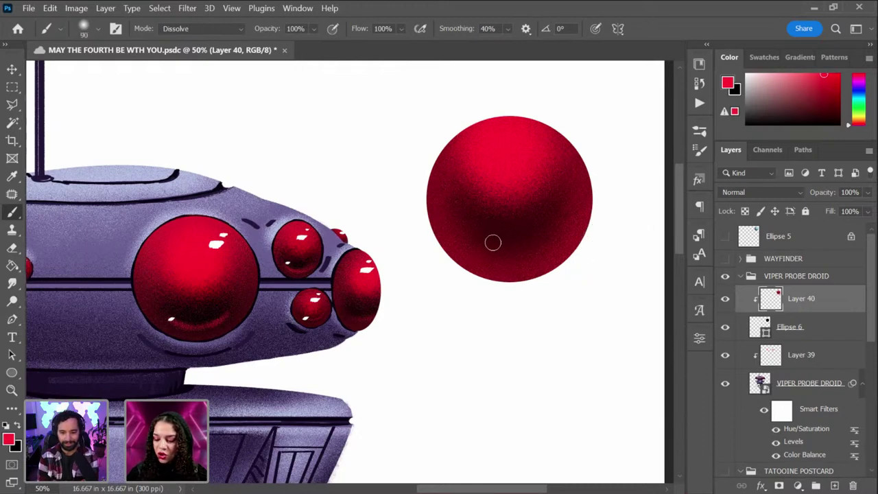
key("bracketleft")
key("bracketleft")
key("bracketleft")
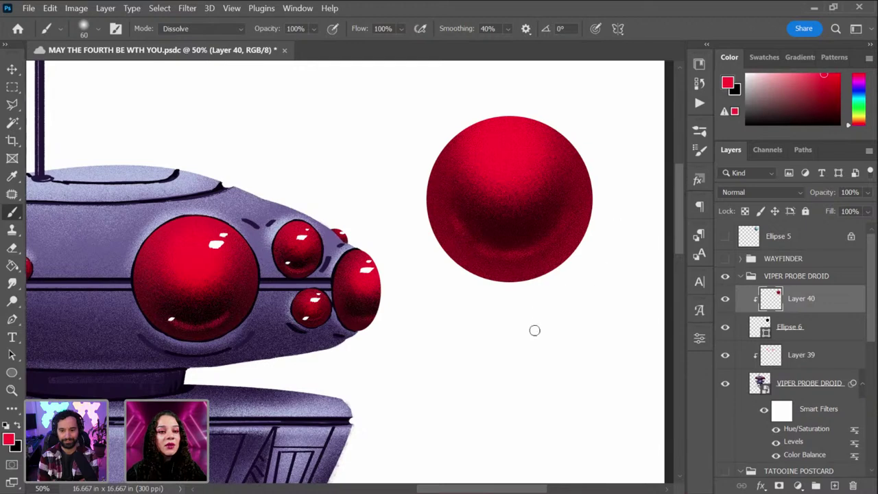
left_click_drag(794, 86, 746, 74)
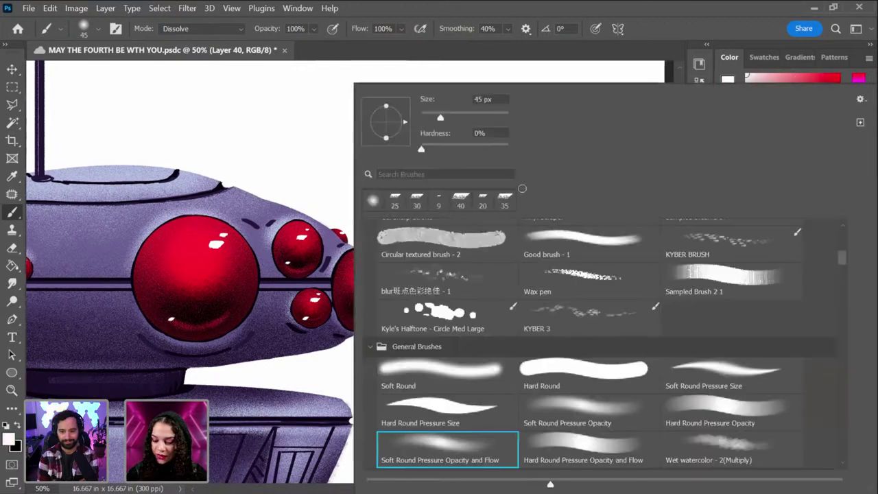
Step: Switch to the Wax pen brush and dab small white highlights on the sphere's top and lower-left
right_click(522, 189)
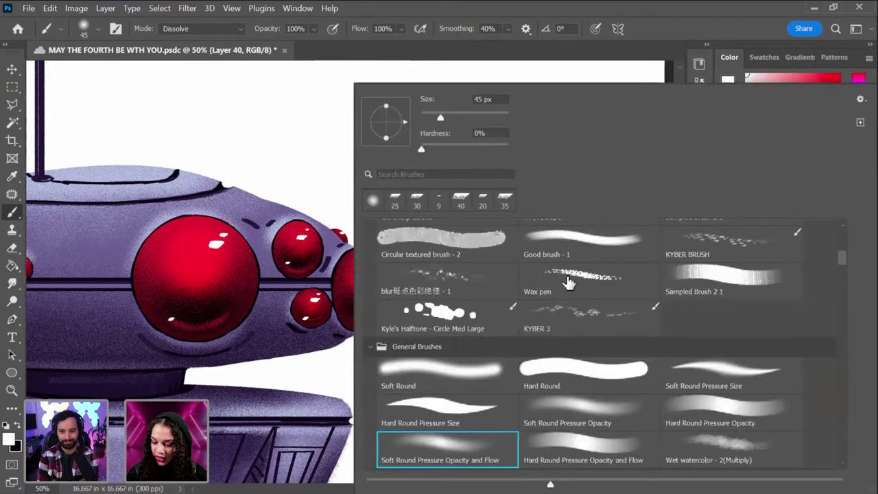
left_click(567, 281)
key("Return")
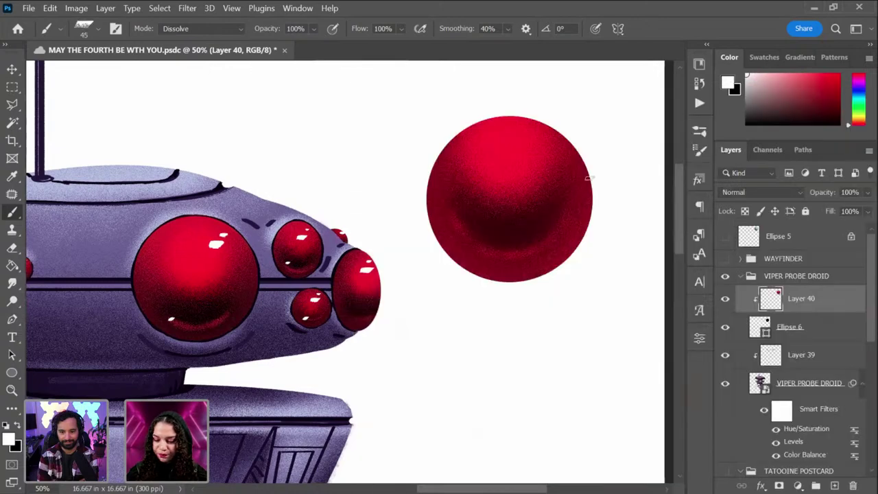
key("bracketright")
key("bracketright")
left_click_drag(519, 160, 529, 159)
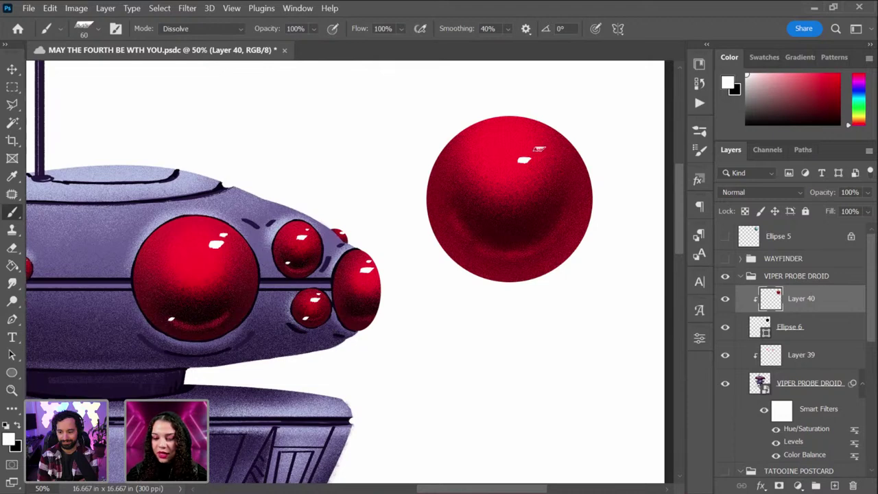
left_click_drag(537, 148, 544, 145)
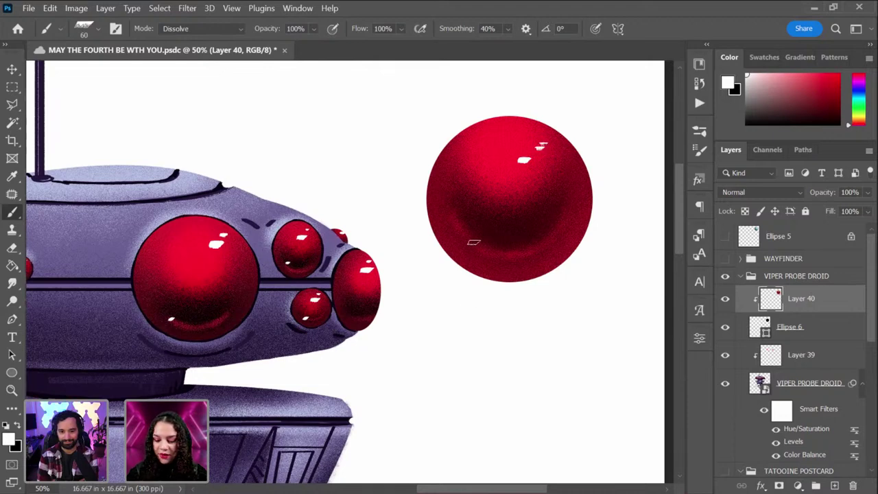
left_click(473, 242)
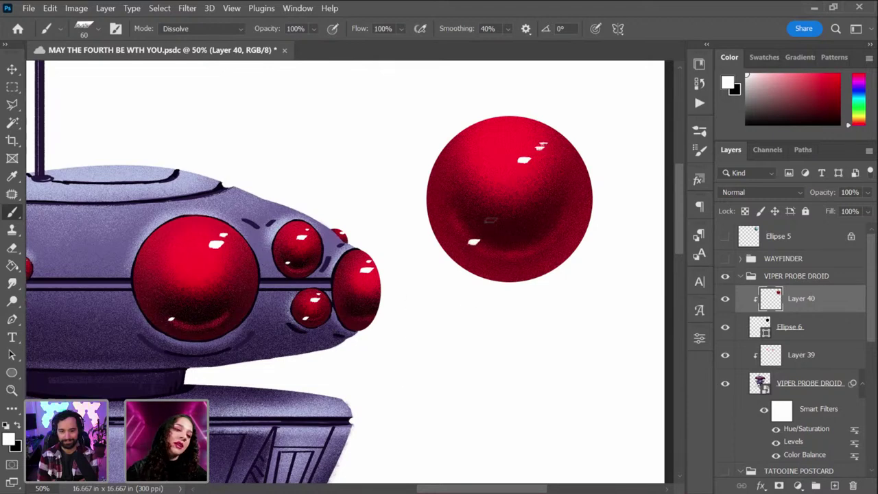
key("bracketleft")
key("bracketleft")
key("bracketleft")
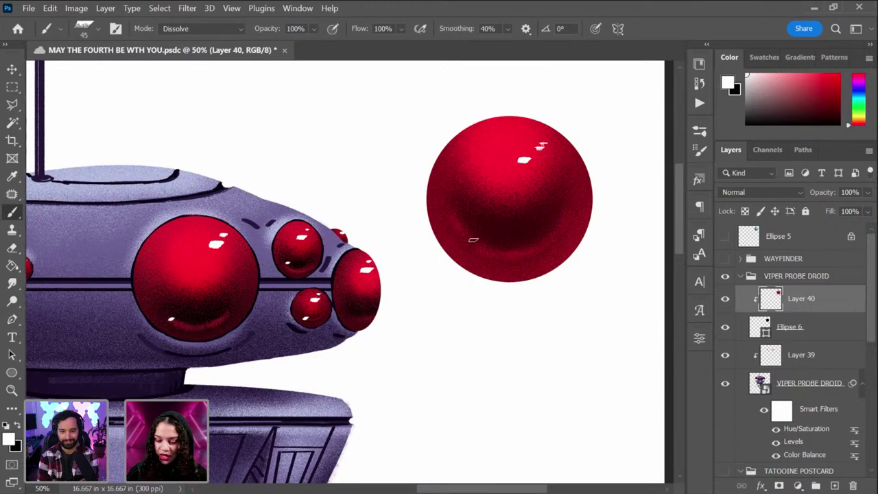
left_click(473, 240)
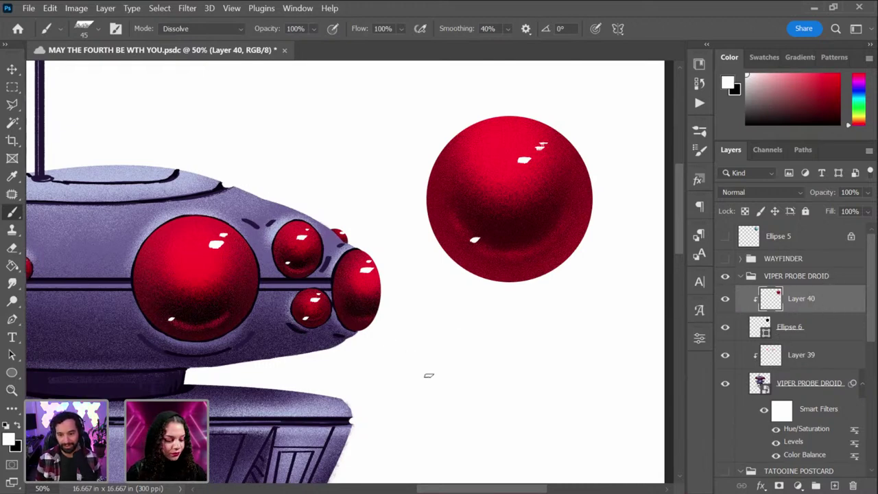
Step: Frame the whole droid, hide the Ellipse 6 sphere layer, and switch to Chrome's Twitter post
key("ctrl+minus")
key("ctrl+minus")
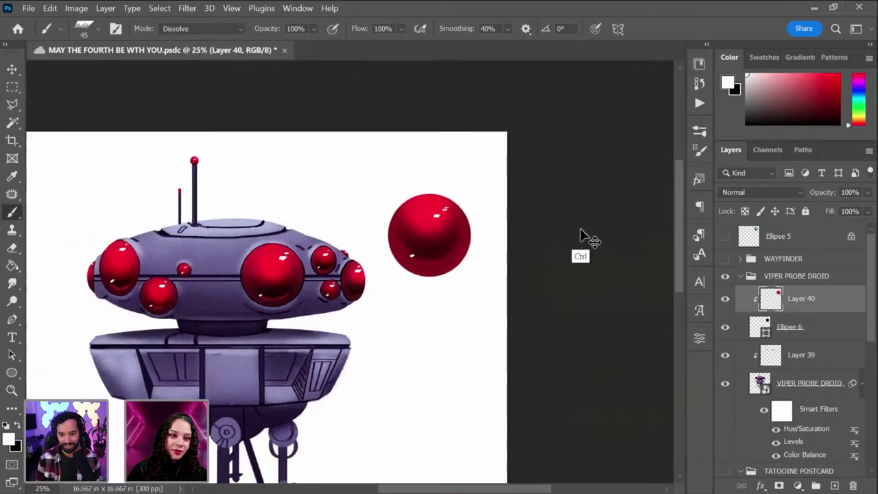
key("ctrl+minus")
key("ctrl+plus")
key("ctrl+plus")
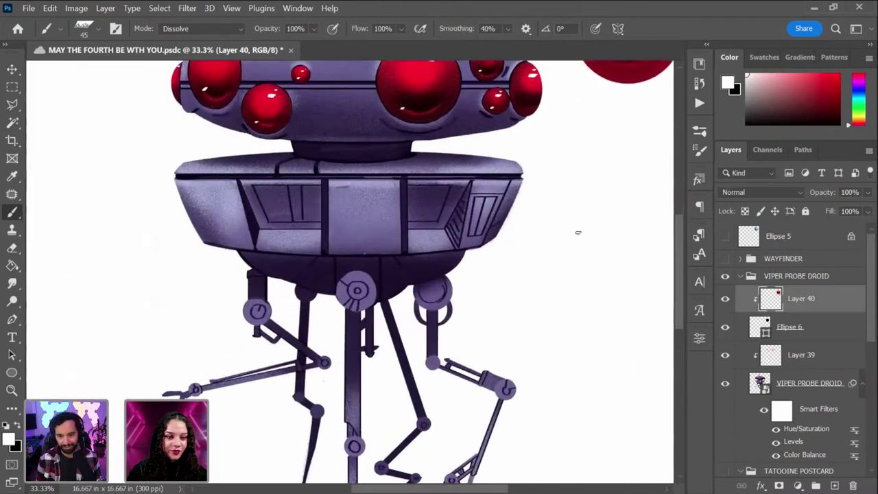
left_click_drag(573, 139, 496, 314)
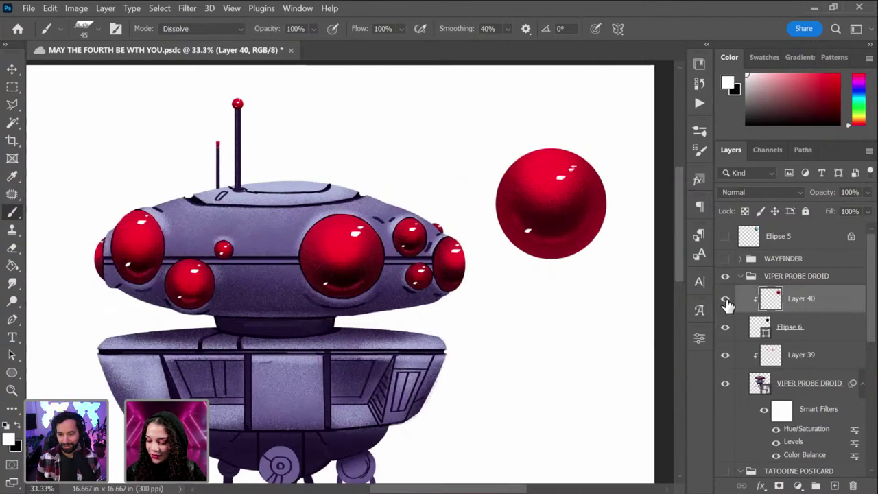
left_click(725, 327)
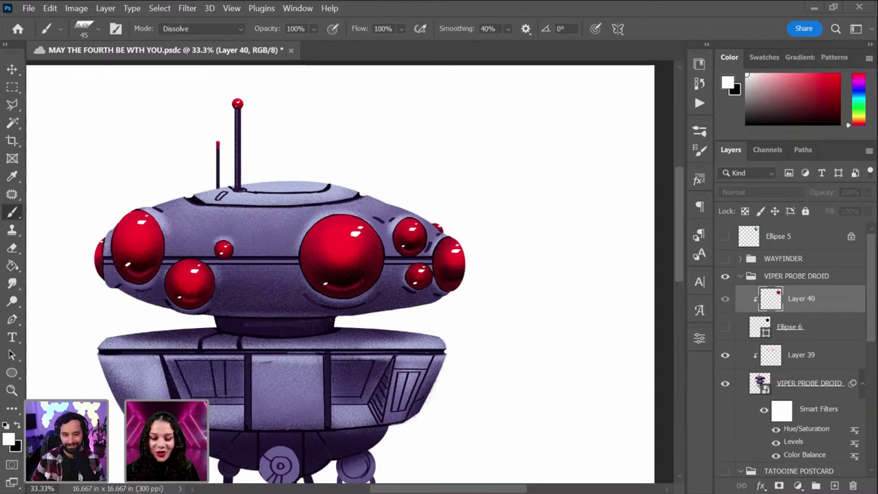
key("alt+Tab")
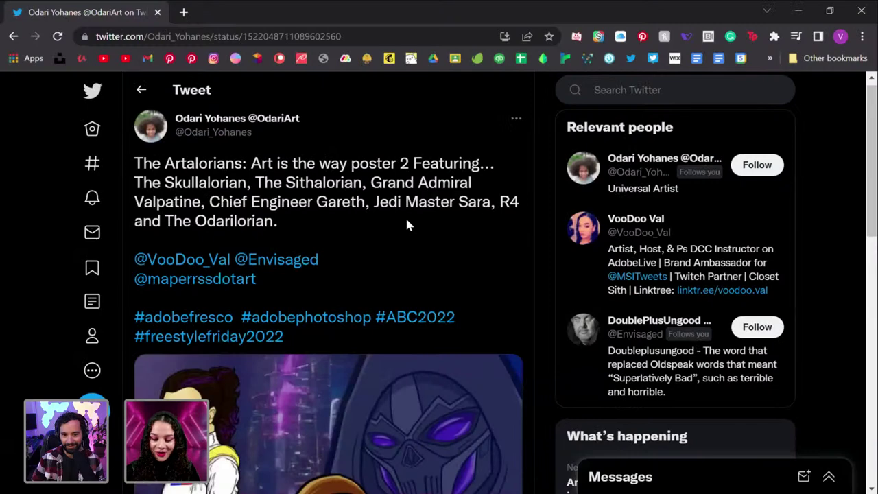
Step: Scroll through the tweet to look over the Artalorians poster and its hashtags
scroll(406, 224, "down", 3)
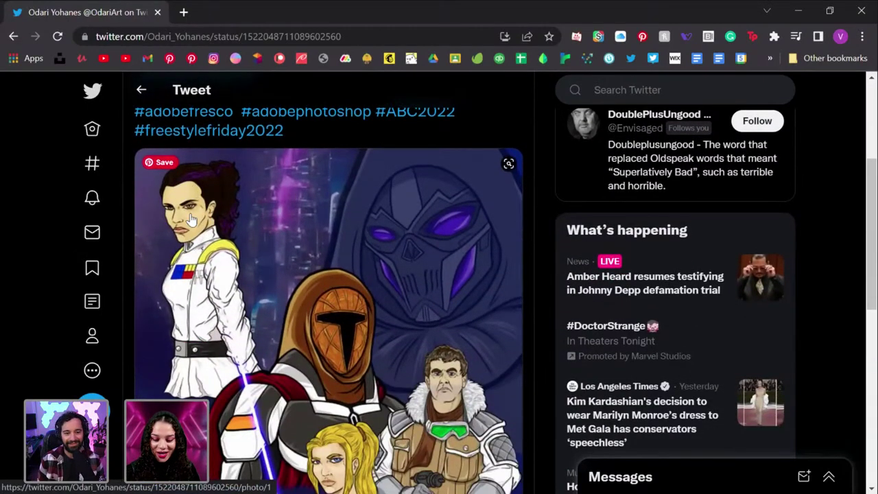
scroll(382, 211, "up", 2)
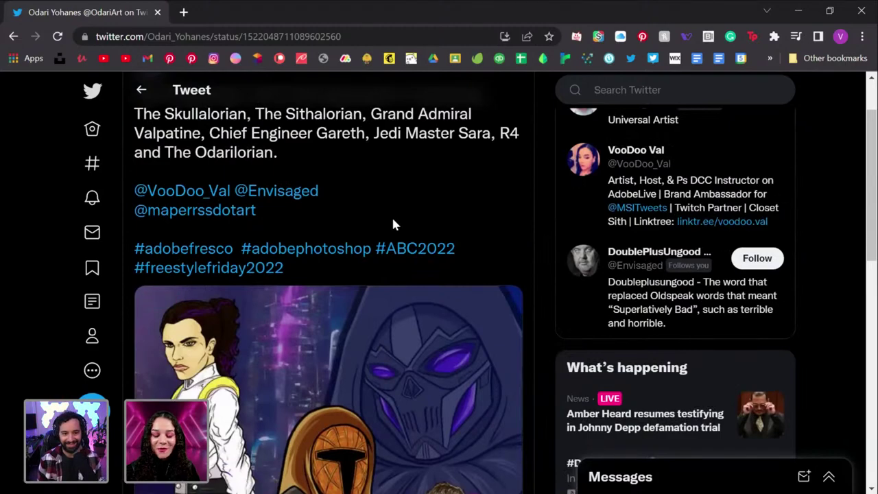
scroll(391, 223, "down", 5)
scroll(396, 231, "down", 1)
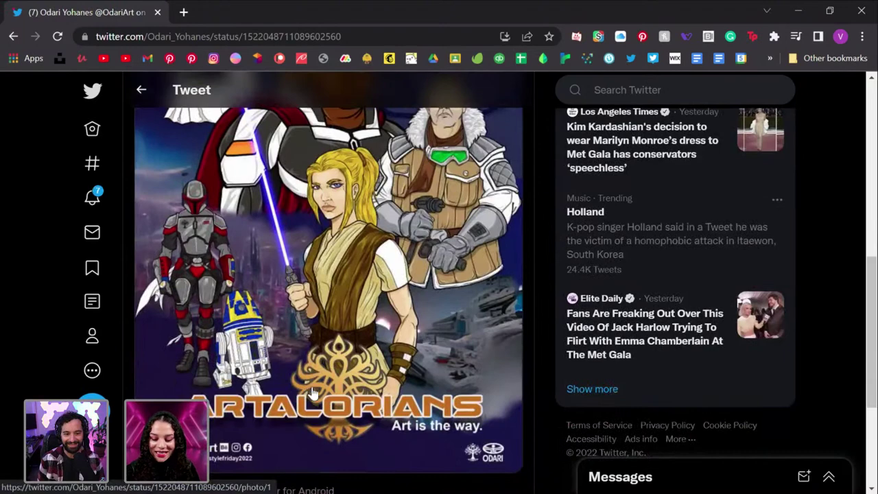
scroll(312, 392, "up", 2)
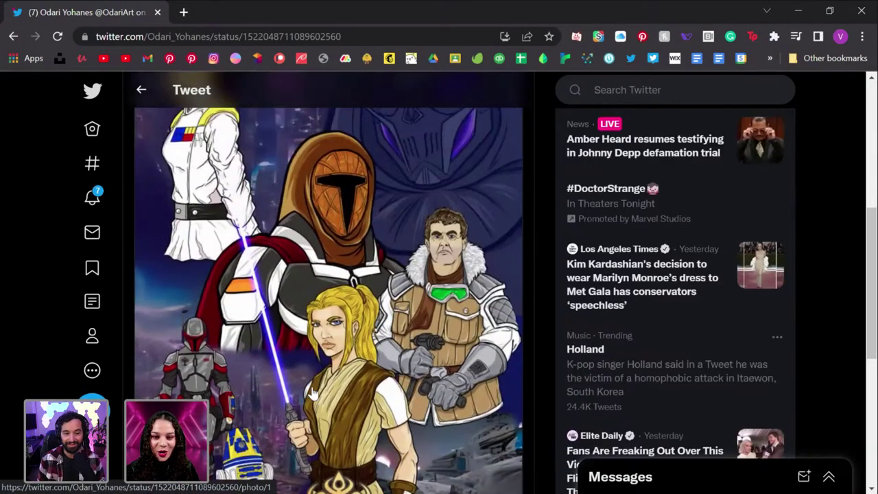
scroll(312, 392, "down", 1)
scroll(276, 161, "up", 3)
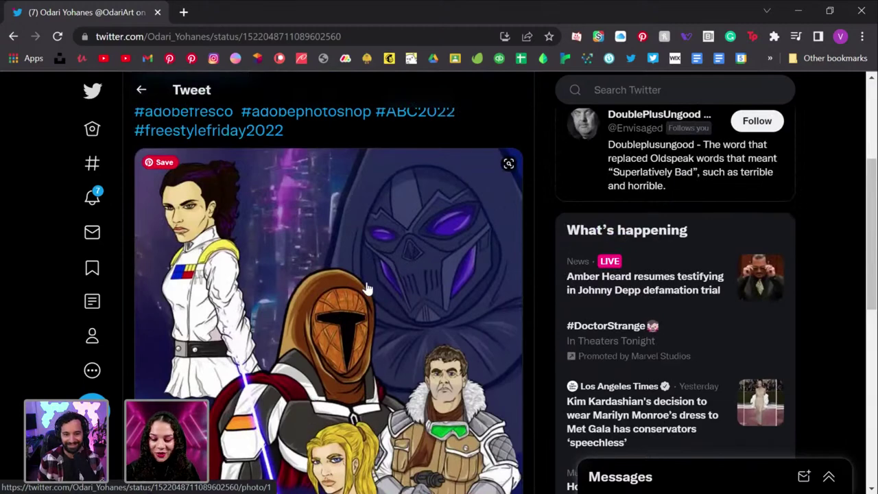
scroll(367, 292, "down", 1)
scroll(367, 291, "down", 1)
scroll(346, 311, "up", 3)
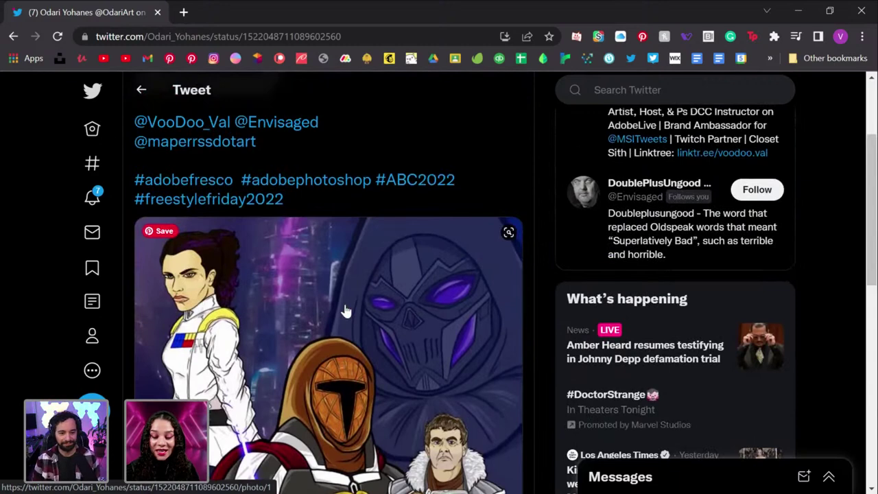
scroll(347, 311, "up", 1)
scroll(347, 310, "up", 1)
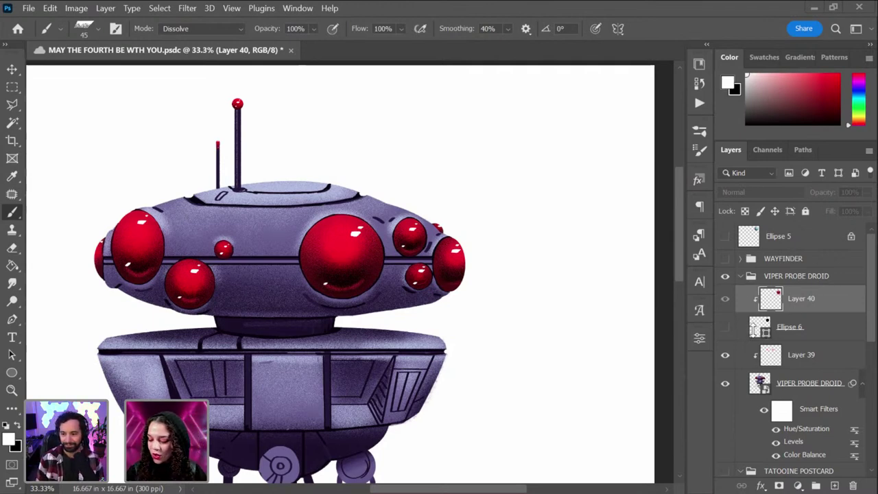
Step: Hide the VIPER PROBE DROID group and show the TATOOINE POSTCARD artwork
left_click(740, 276)
left_click(724, 275)
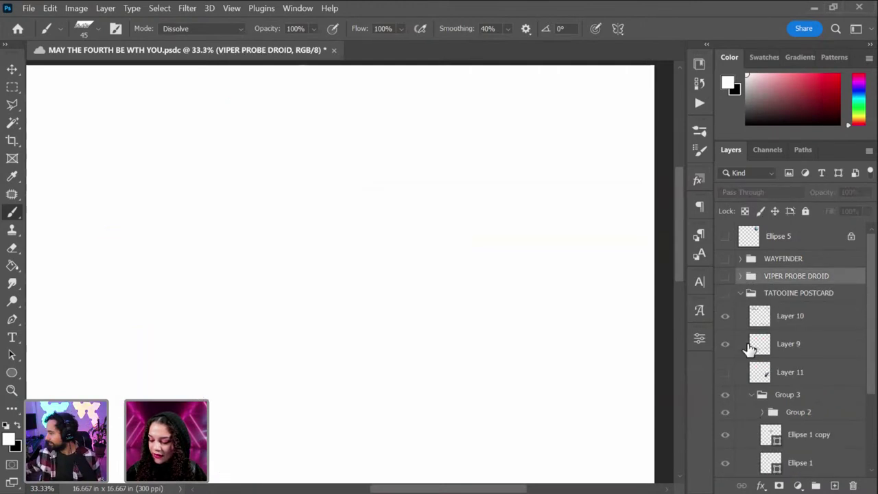
left_click(724, 293)
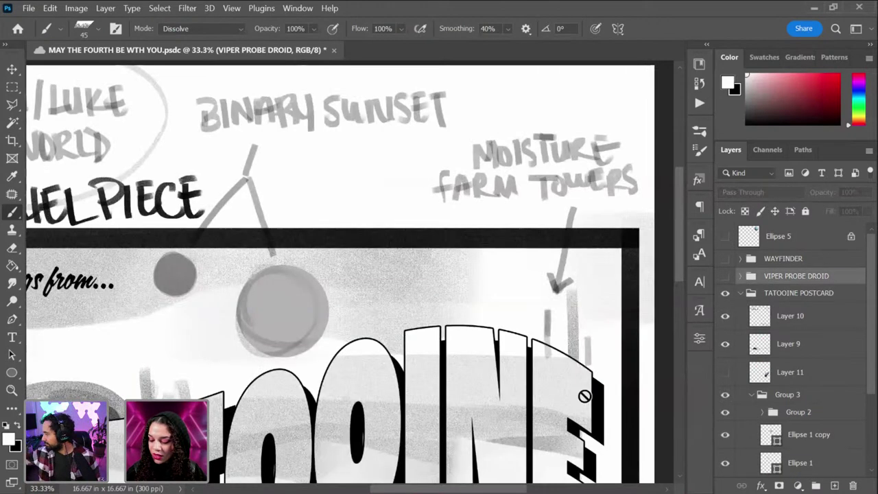
scroll(466, 359, "down", 5)
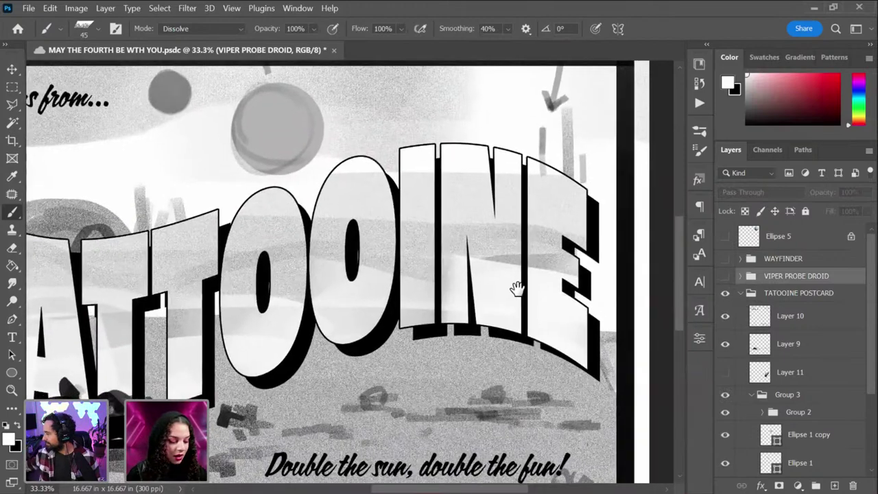
scroll(526, 308, "down", 1)
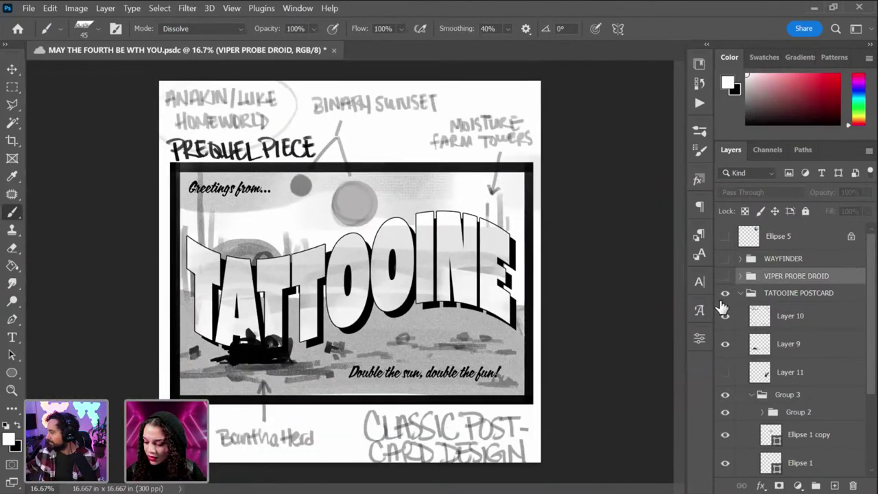
Step: Correct the white title from TATTOOINE to TATOOINE and save the document
key("t")
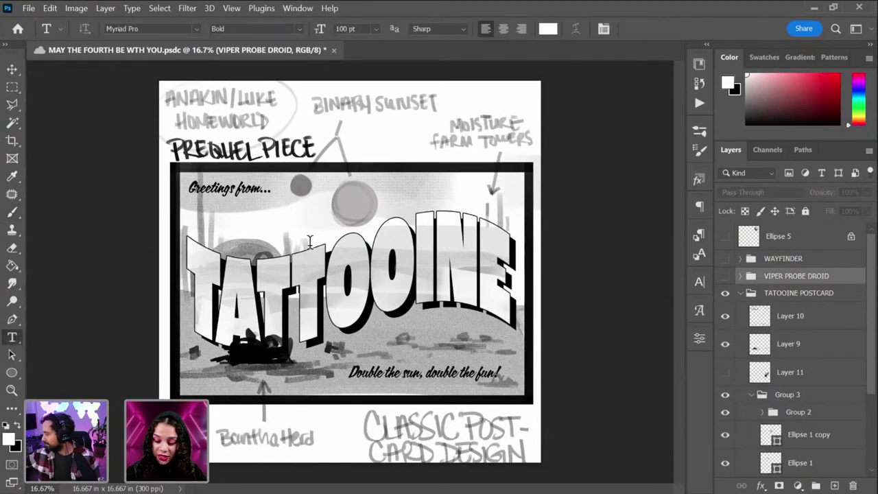
left_click(320, 268)
key("BackSpace")
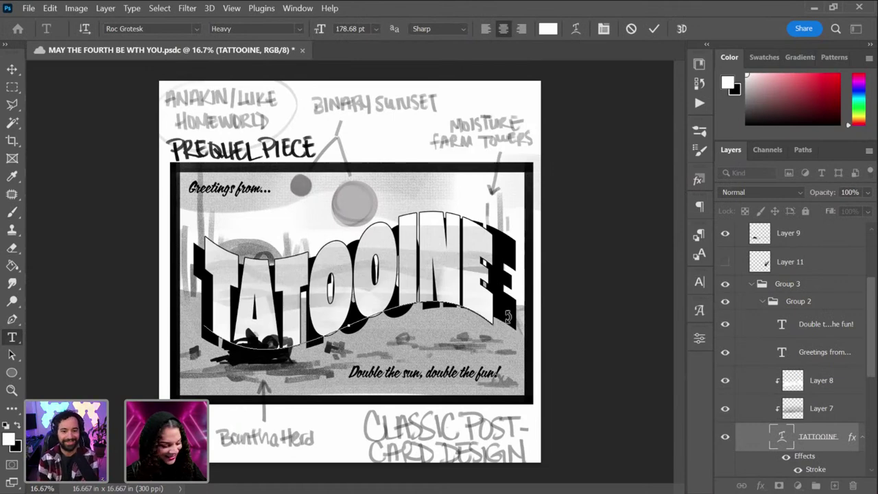
type("T")
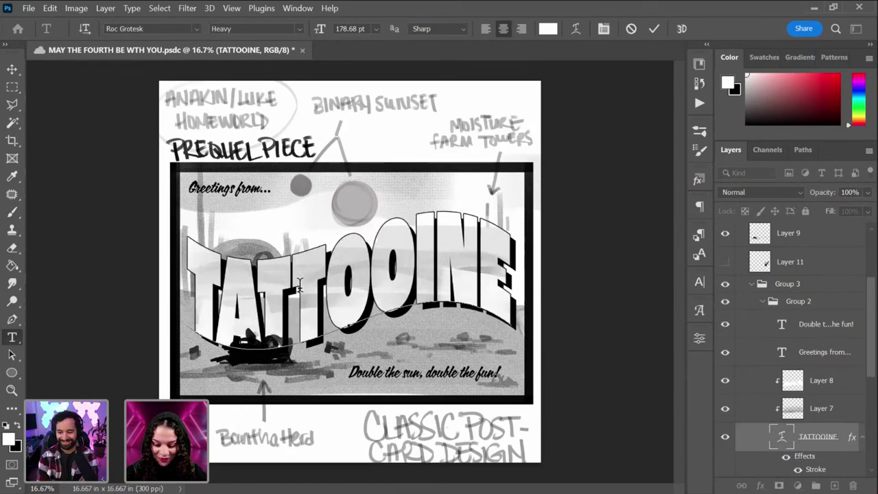
key("BackSpace")
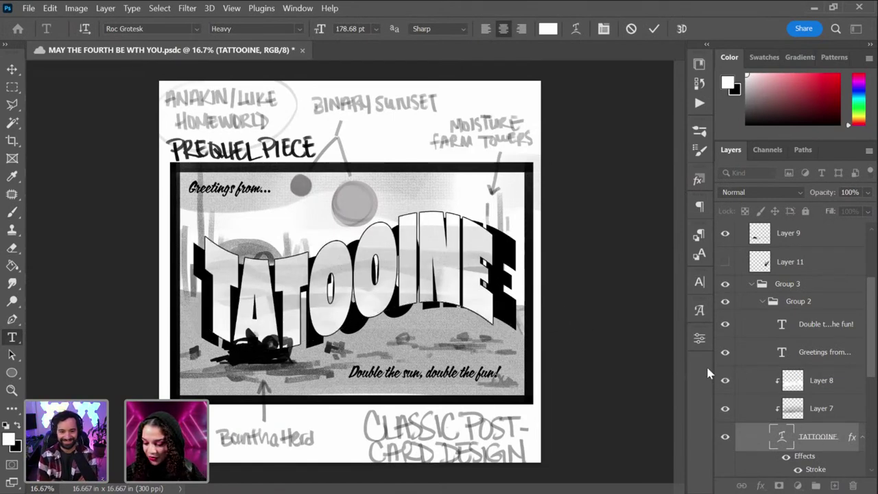
key("ctrl+s")
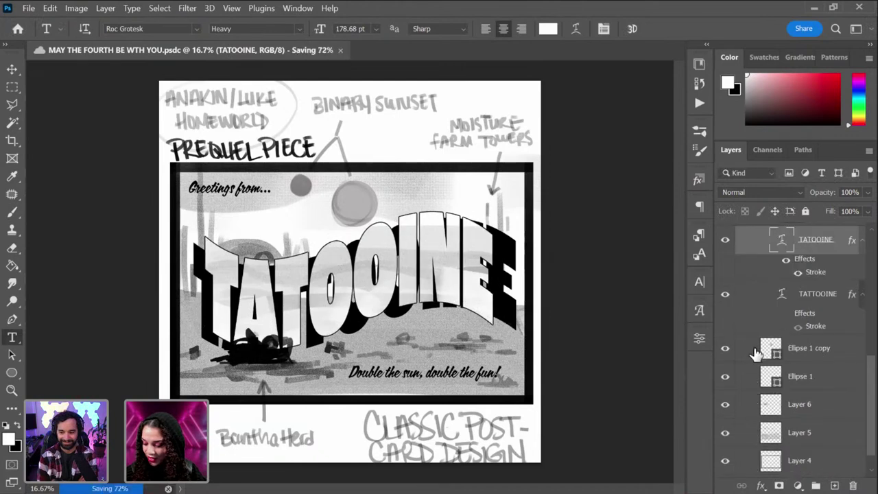
Step: Correct the black shadow title to TATOOINE too, then select both title layers
left_click(725, 240)
left_click(310, 283)
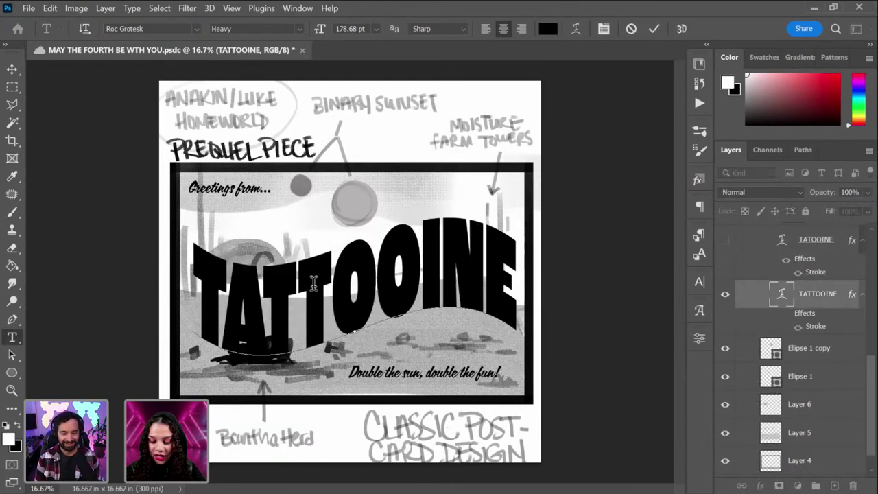
key("BackSpace")
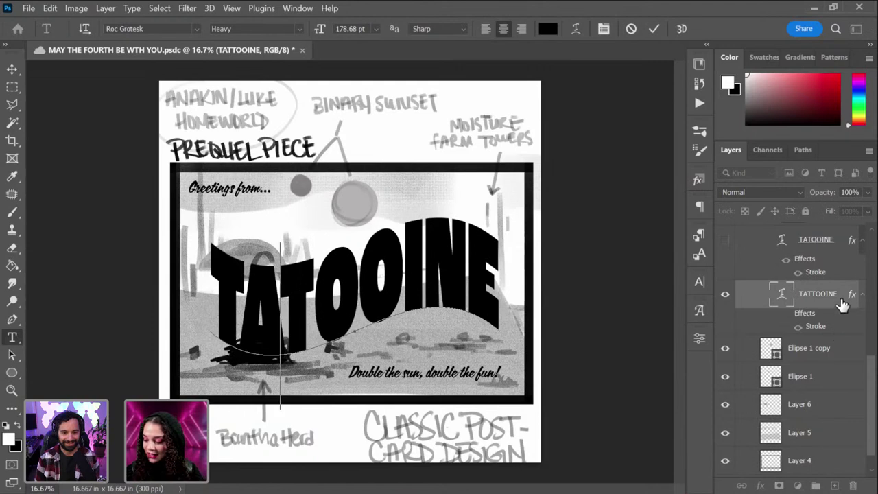
left_click(725, 240)
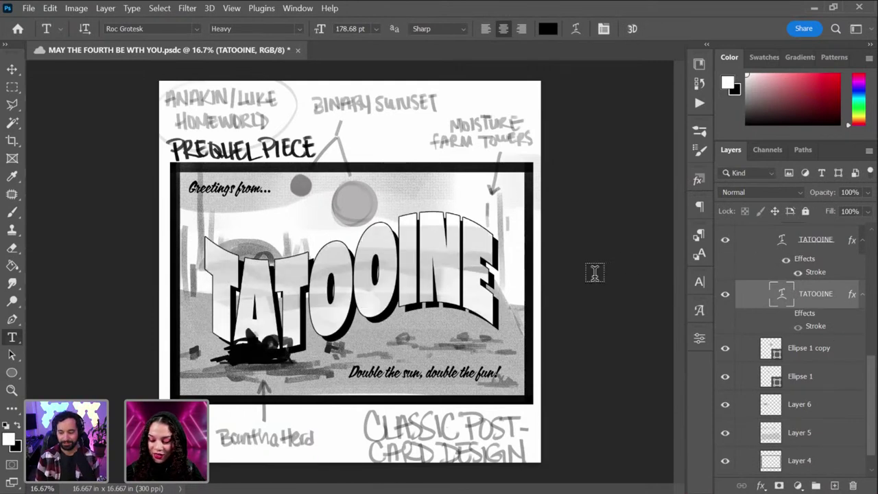
scroll(824, 300, "up", 2)
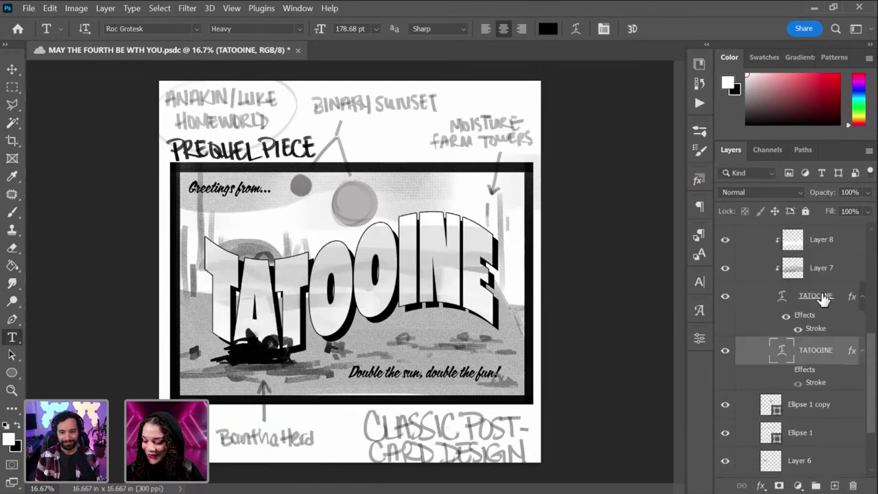
left_click(823, 296, "shift")
Step: Scale up the TATOOINE title together with Layer 8 and Layer 7 across the postcard
left_click(831, 245, "shift")
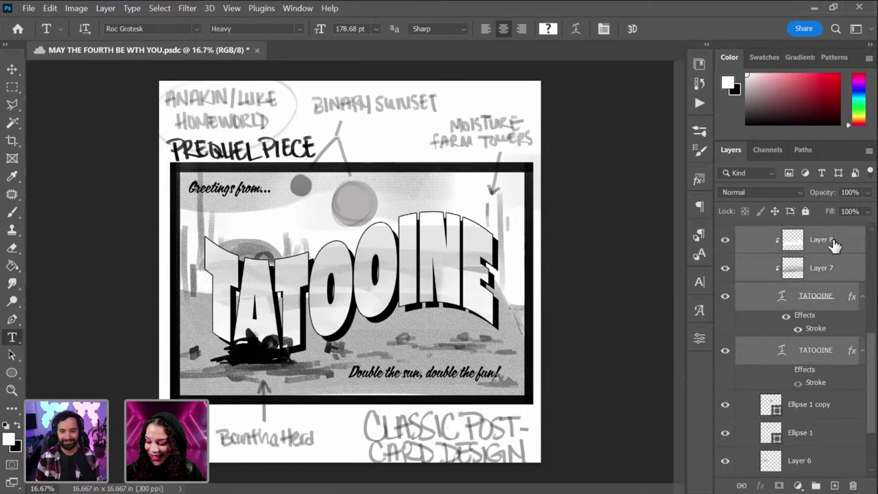
key("ctrl+t")
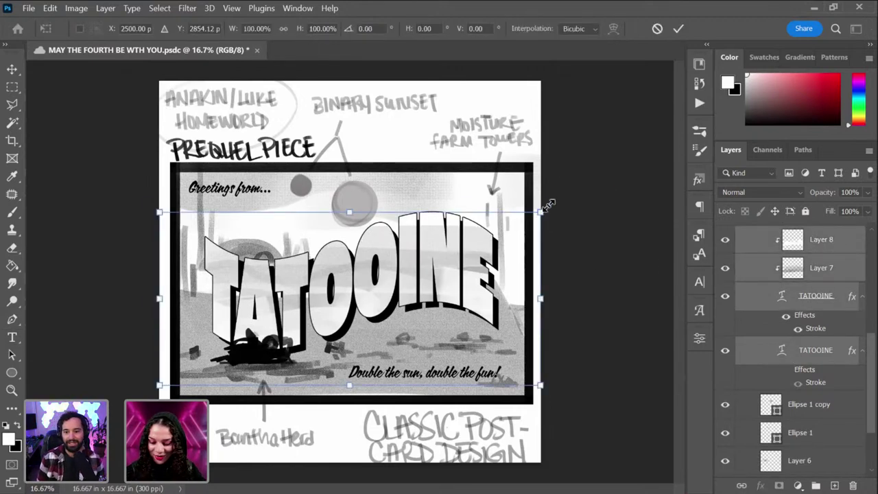
left_click_drag(549, 204, 561, 198)
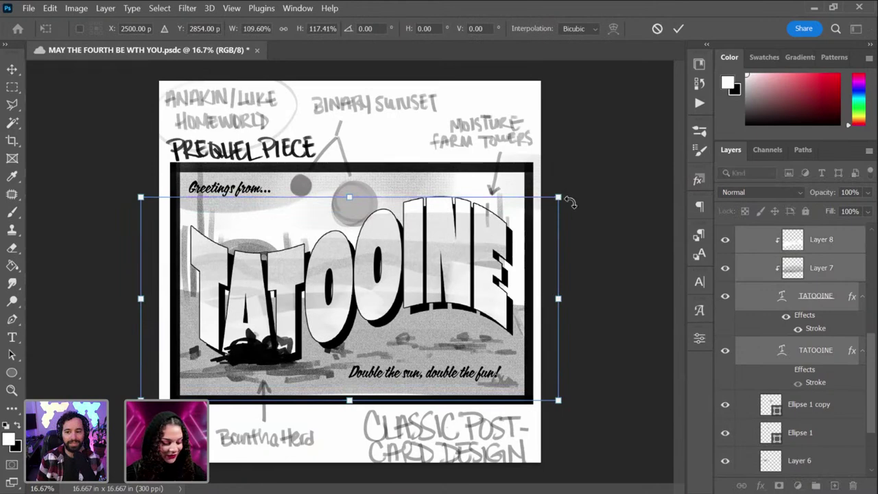
key("Return")
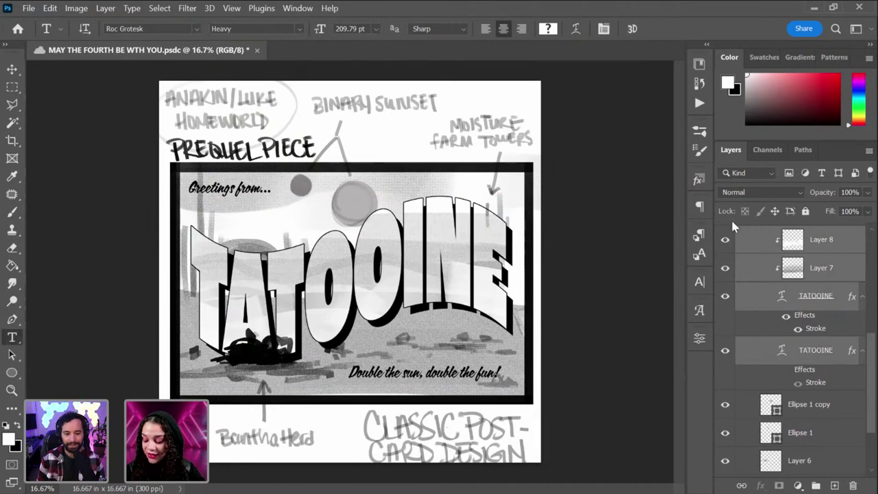
Step: Group the title layers as Group 8 and hide that group
key("ctrl+g")
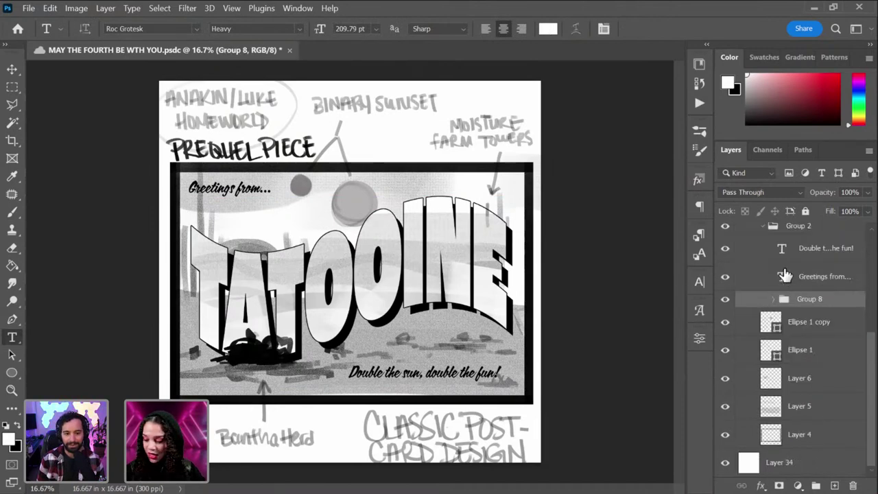
scroll(773, 309, "up", 2)
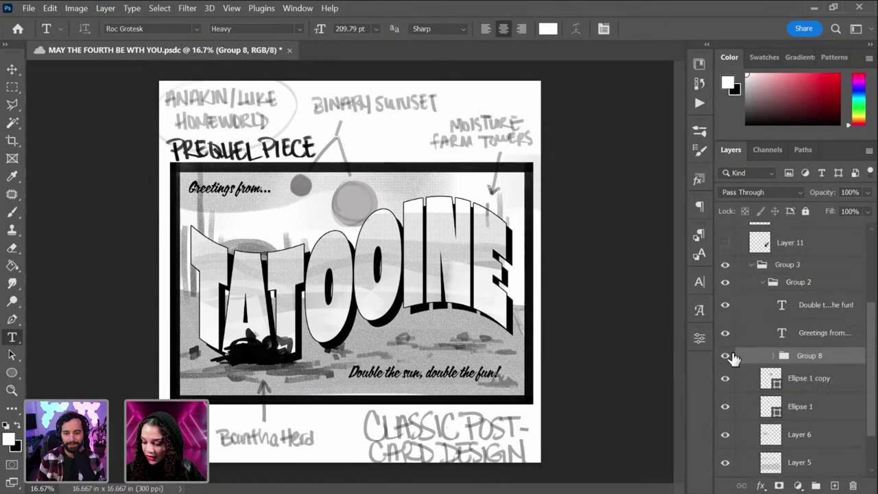
left_click(725, 356)
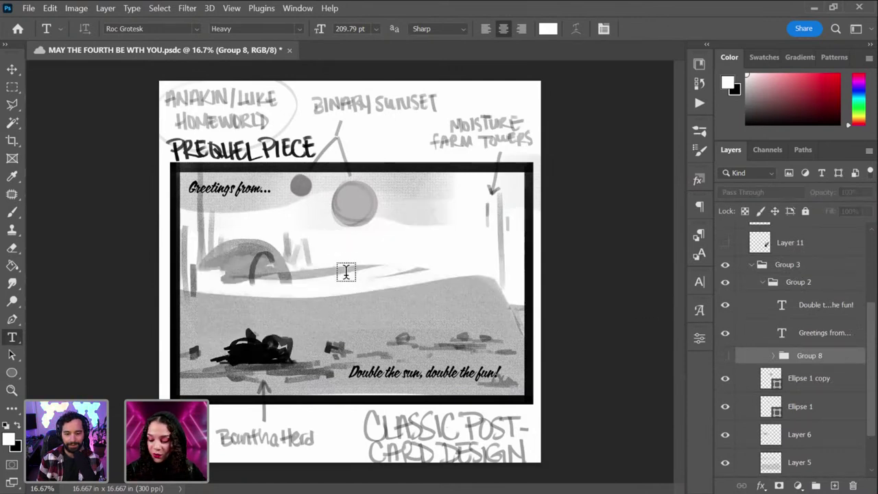
scroll(799, 286, "up", 5)
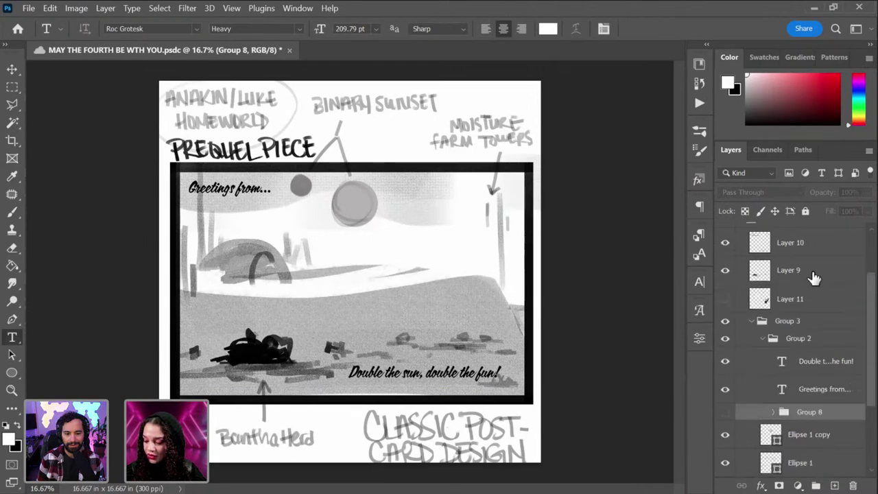
left_click(798, 317)
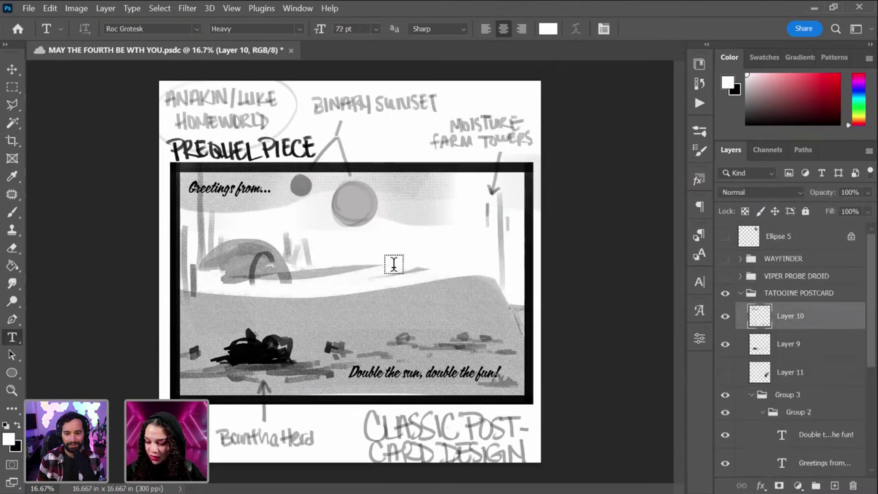
Step: Hide the sketch notes and start a new title text layer coloured black (000000)
left_click(725, 316)
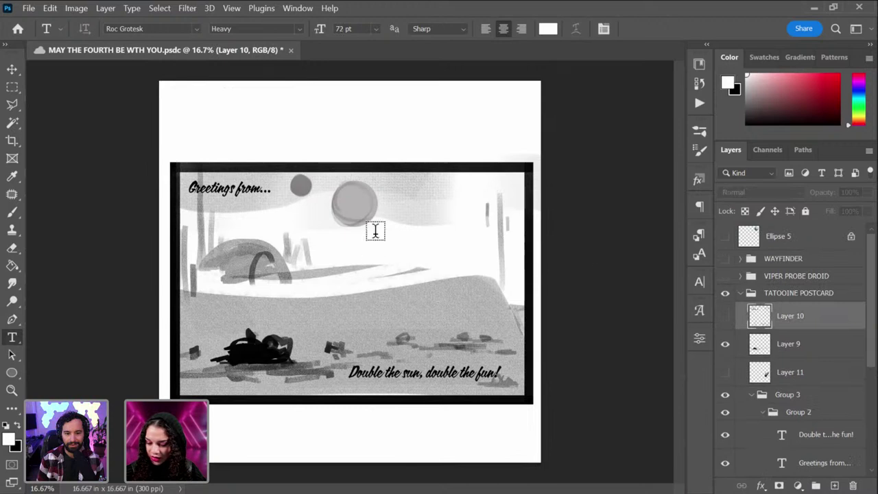
left_click(340, 253)
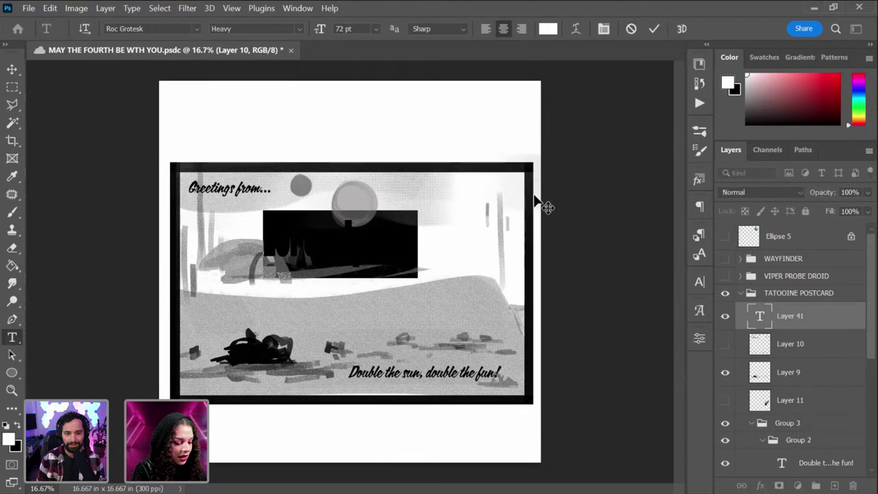
key("BackSpace")
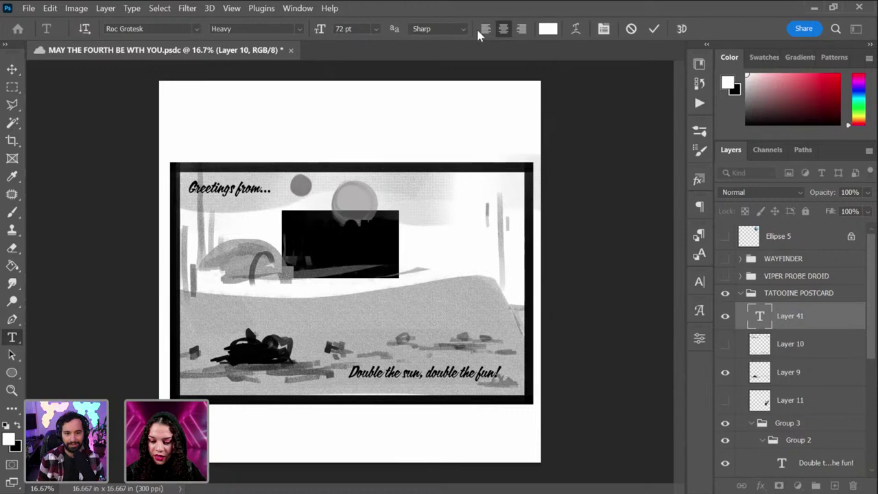
left_click(547, 28)
type("000000")
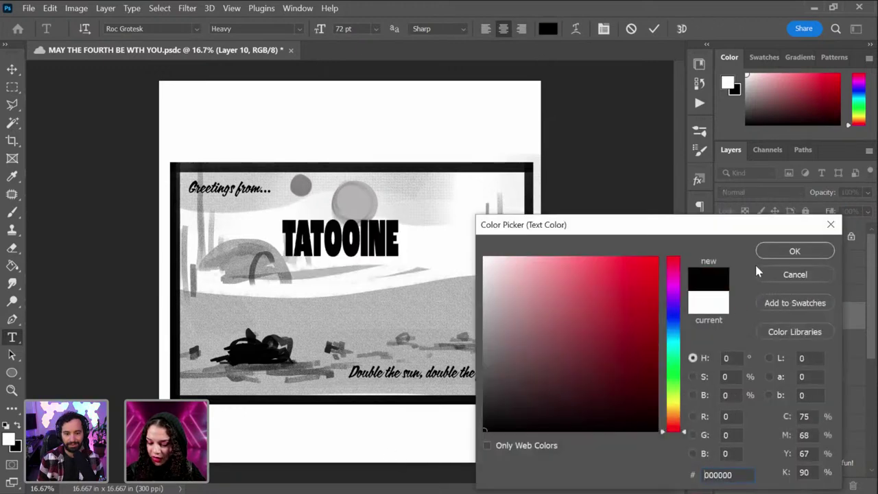
left_click(794, 251)
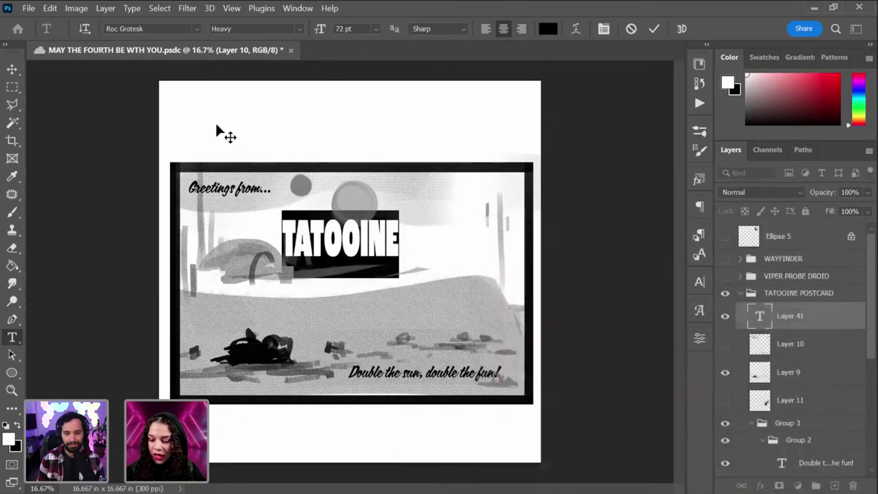
Step: Commit the TATOOINE text layer and zoom the canvas in to 50%
left_click(830, 322)
key("ctrl+plus")
key("ctrl+plus")
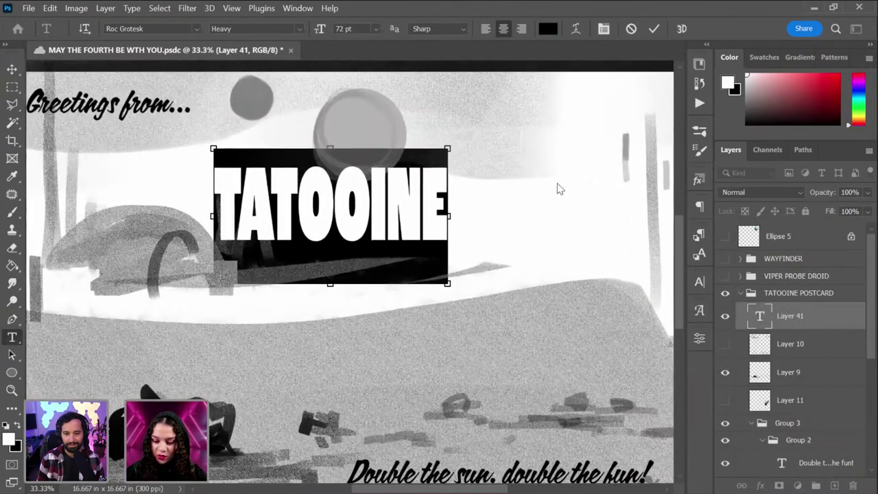
key("ctrl+Return")
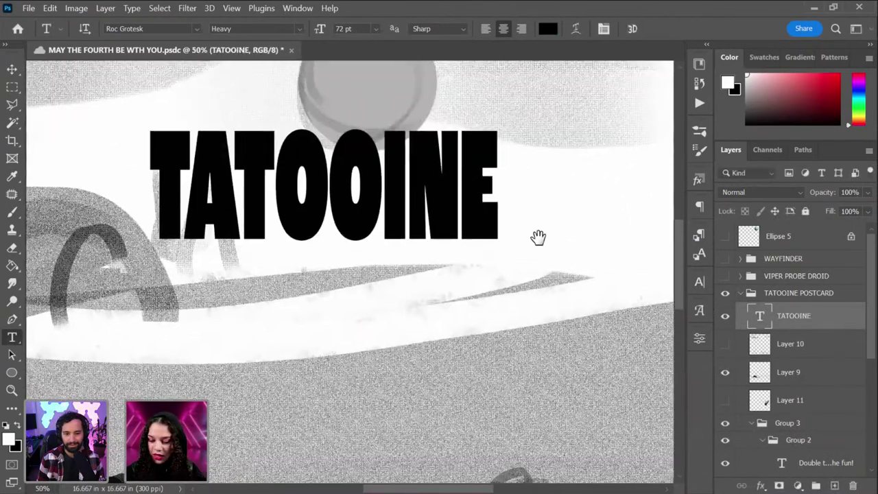
key("ctrl+plus")
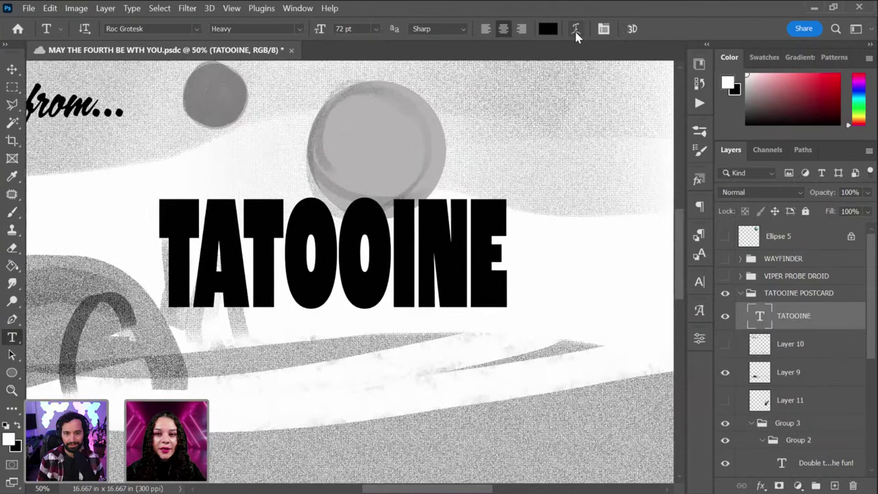
left_click(576, 29)
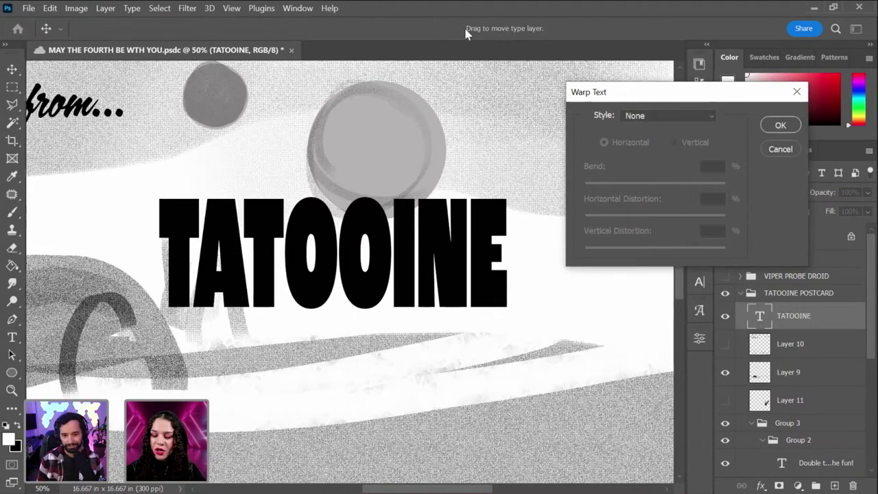
left_click(670, 118)
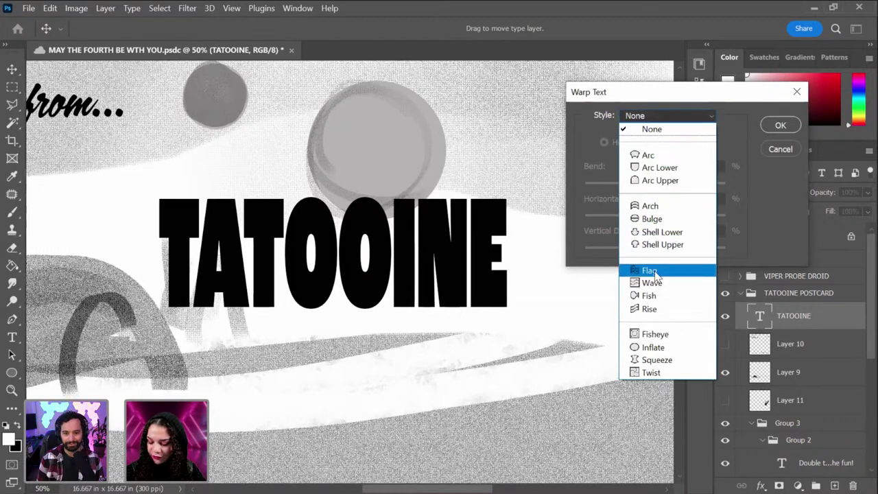
left_click(655, 273)
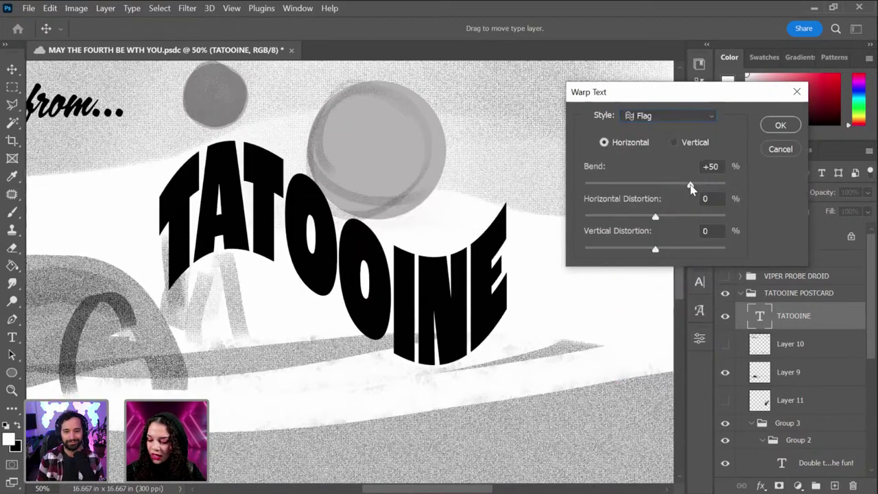
key("shift+Down")
key("shift+Down")
key("shift+Down")
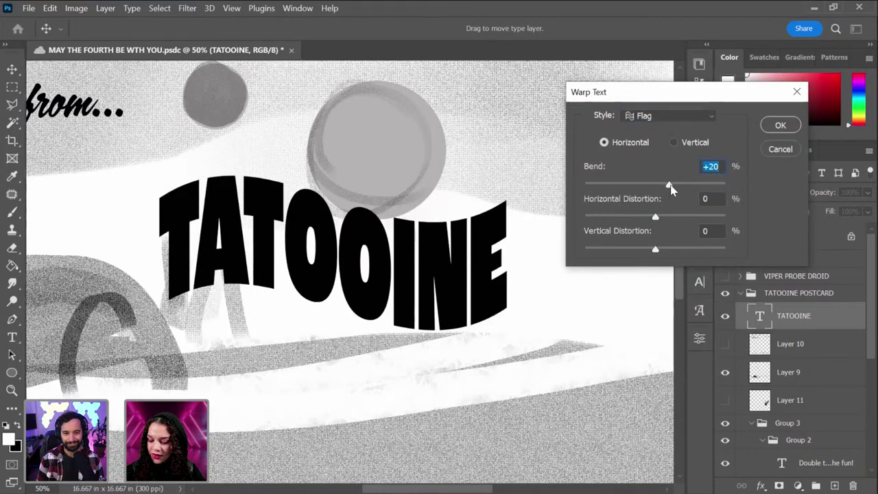
left_click_drag(670, 185, 664, 186)
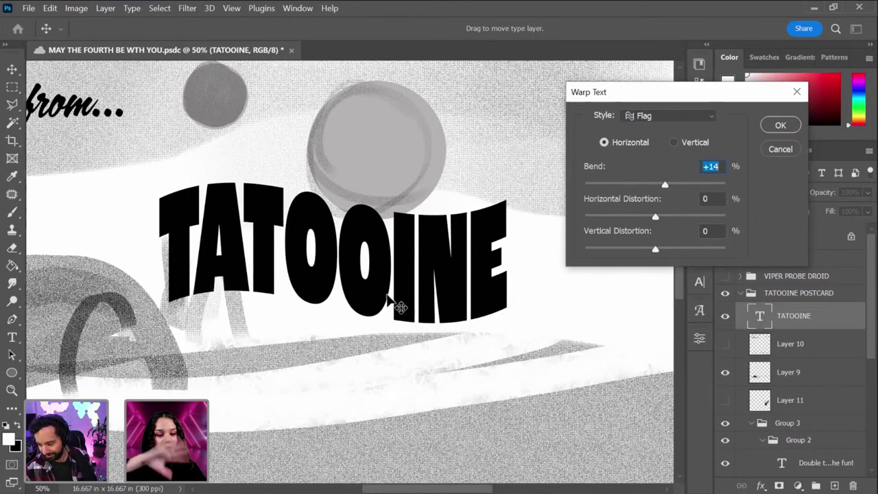
left_click(697, 115)
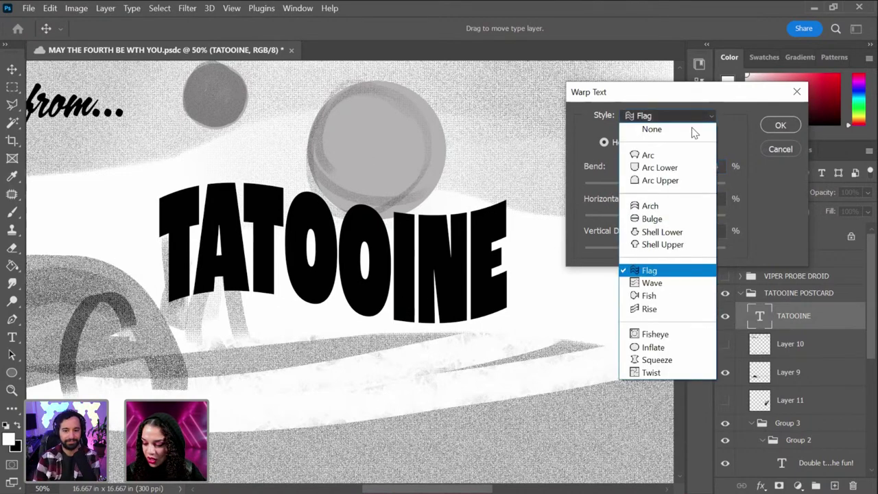
left_click(661, 308)
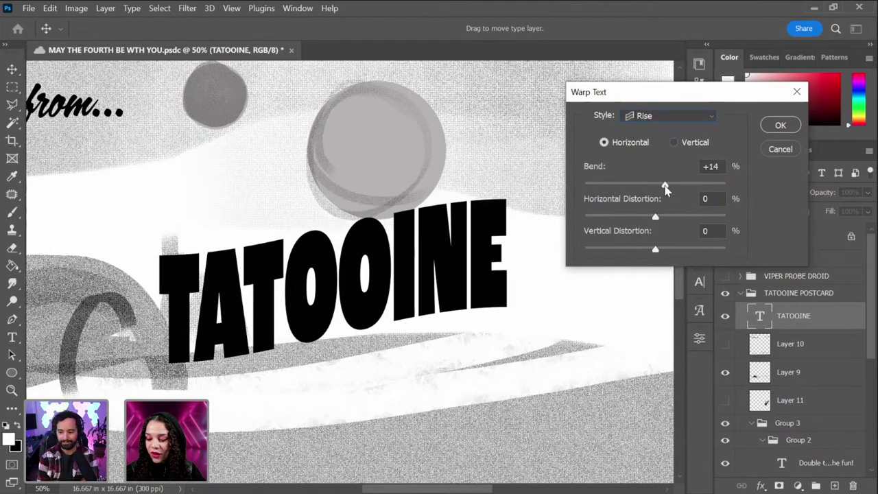
mouse_move(665, 188)
left_mouse_down()
mouse_move(681, 190)
mouse_move(660, 190)
mouse_move(676, 190)
mouse_move(667, 192)
left_mouse_up()
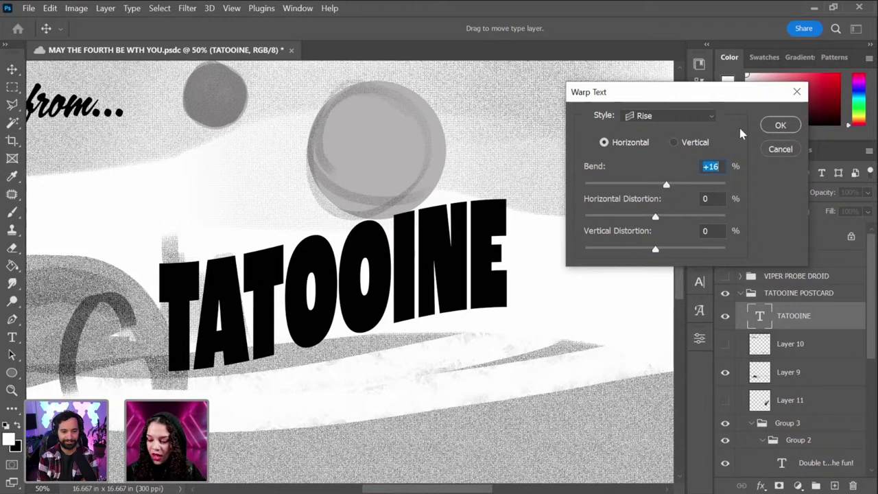
left_click(782, 151)
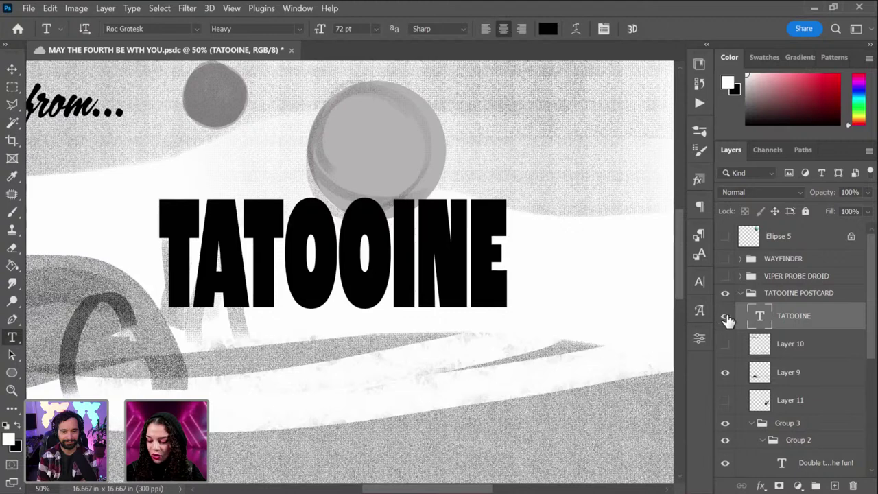
Step: With the TATOOINE layer hidden, collect Layer 9 down to Layer 4 into a new Group 9
left_click(726, 317)
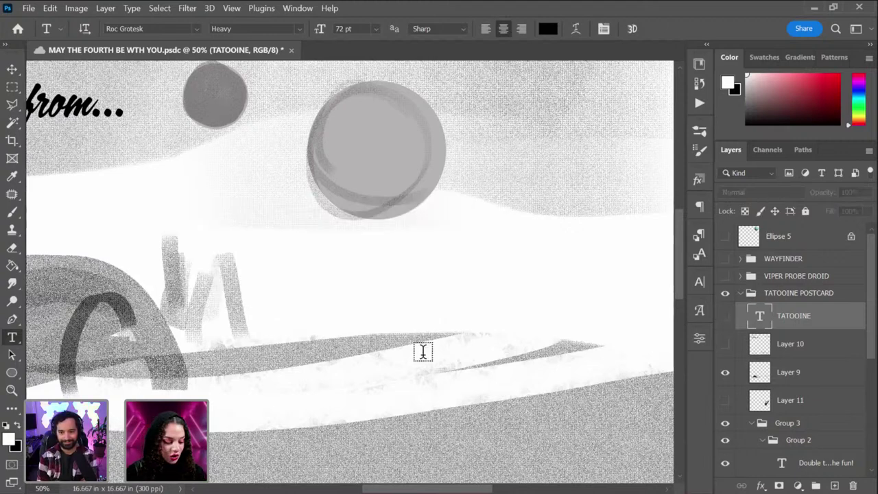
scroll(423, 362, "down", 3)
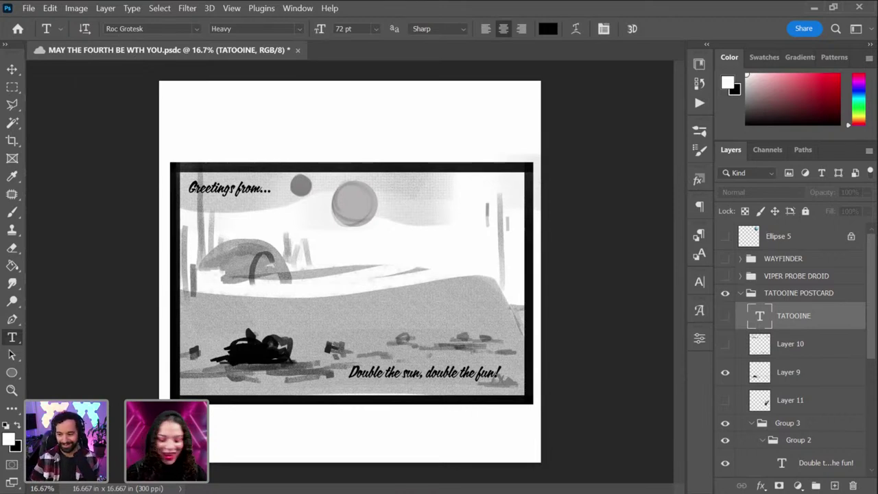
left_click(795, 376)
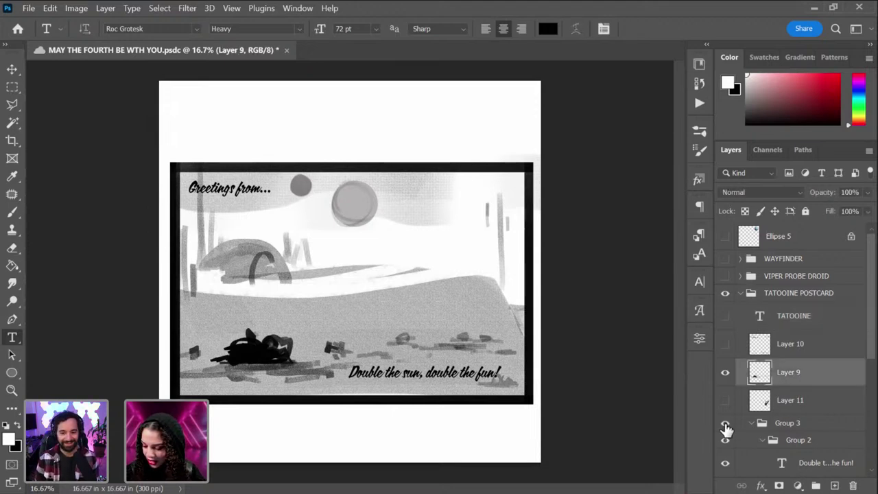
left_click(725, 423)
left_click(726, 425)
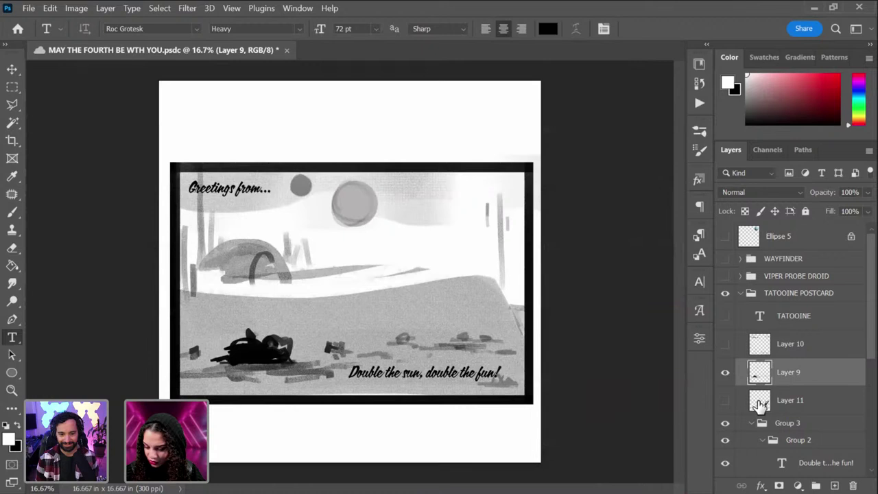
scroll(822, 384, "down", 3)
scroll(823, 384, "down", 2)
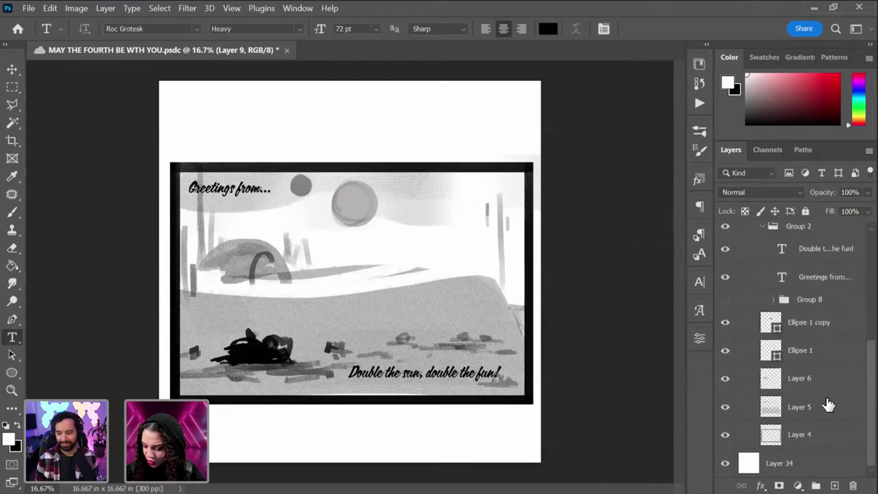
left_click(812, 439, "shift")
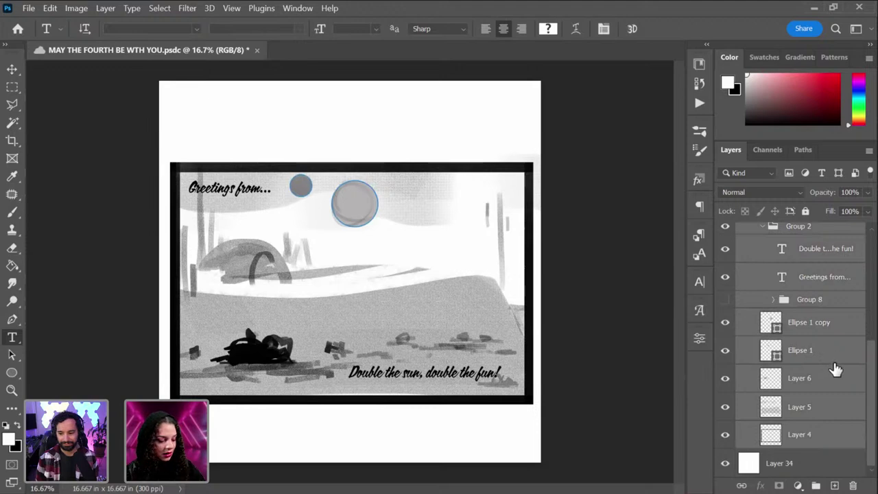
key("ctrl+g")
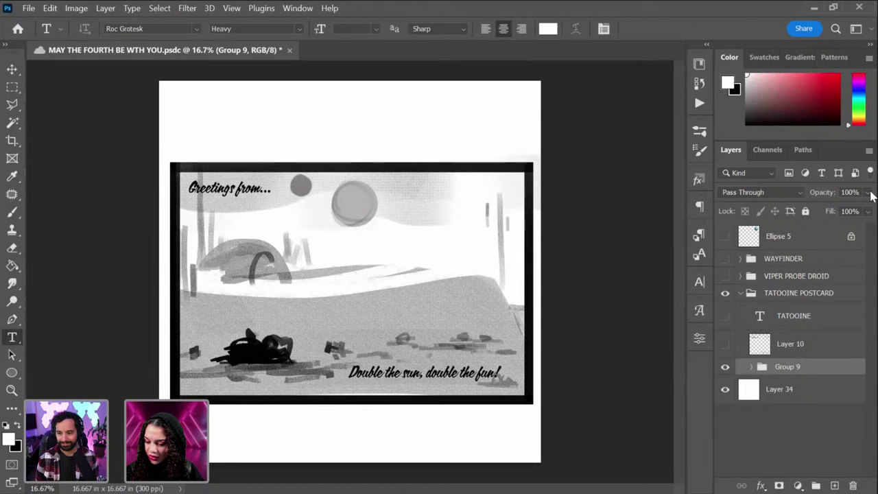
Step: Create a new landscape document 9 × 6 inches with Artboards enabled
left_click(29, 8)
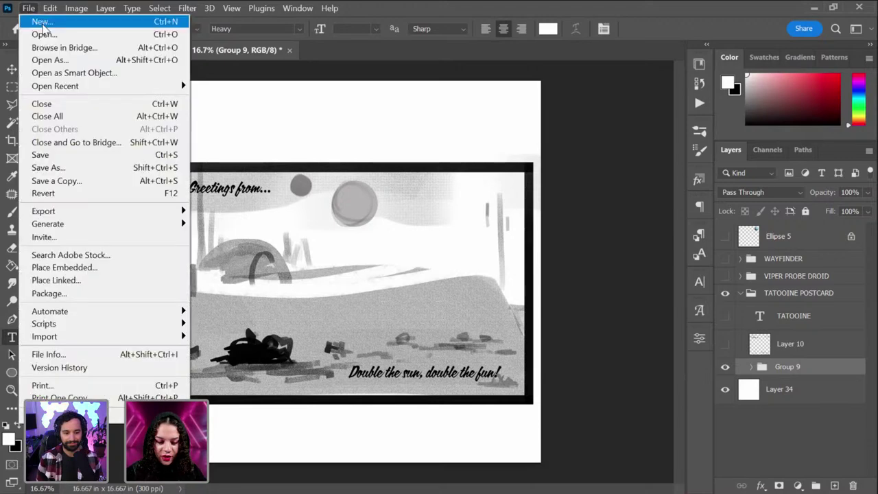
key("ctrl+n")
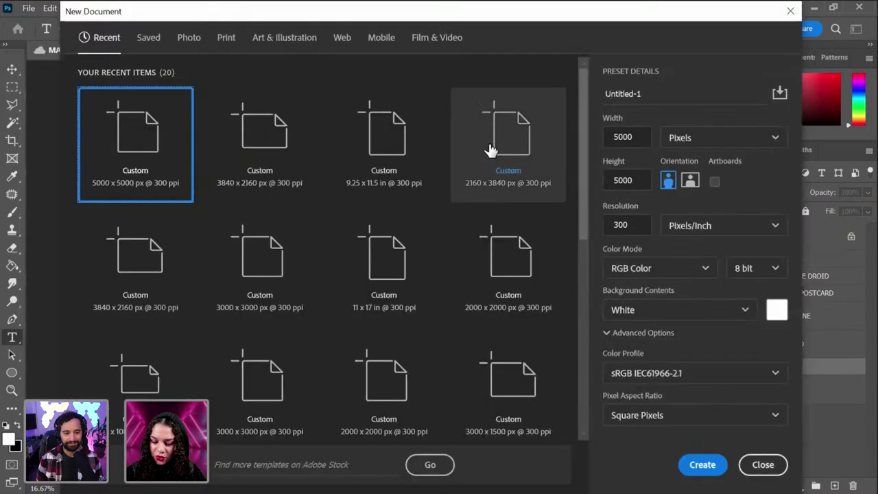
left_click_drag(628, 137, 703, 139)
left_click(703, 139)
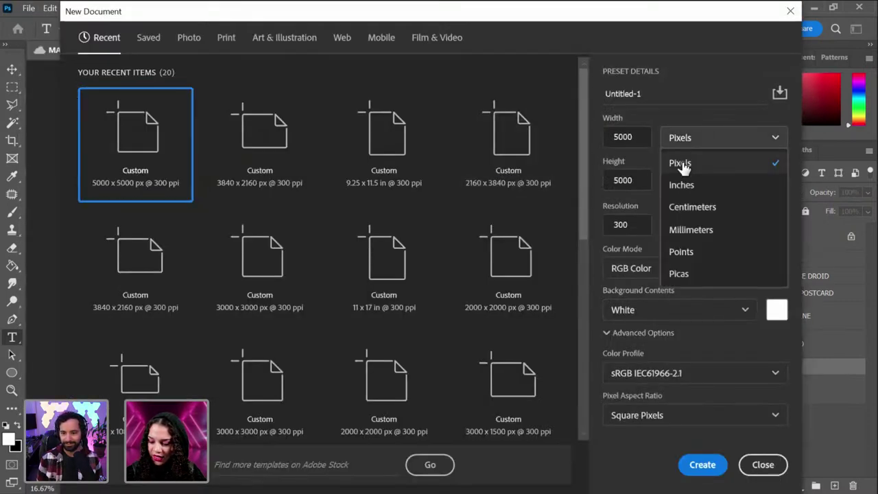
left_click(689, 190)
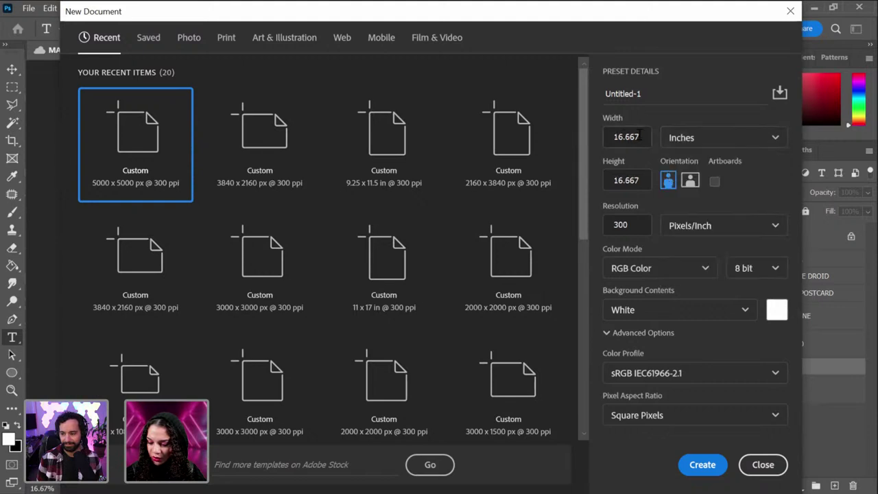
left_click_drag(639, 137, 607, 137)
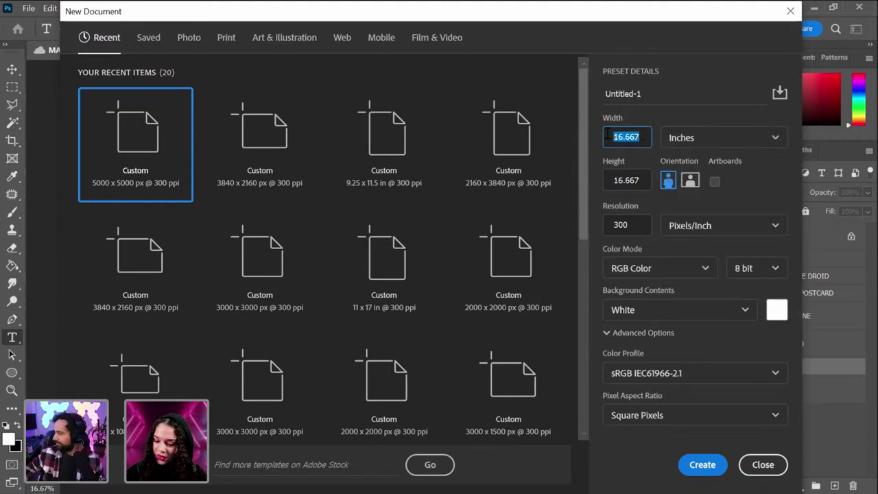
type("9")
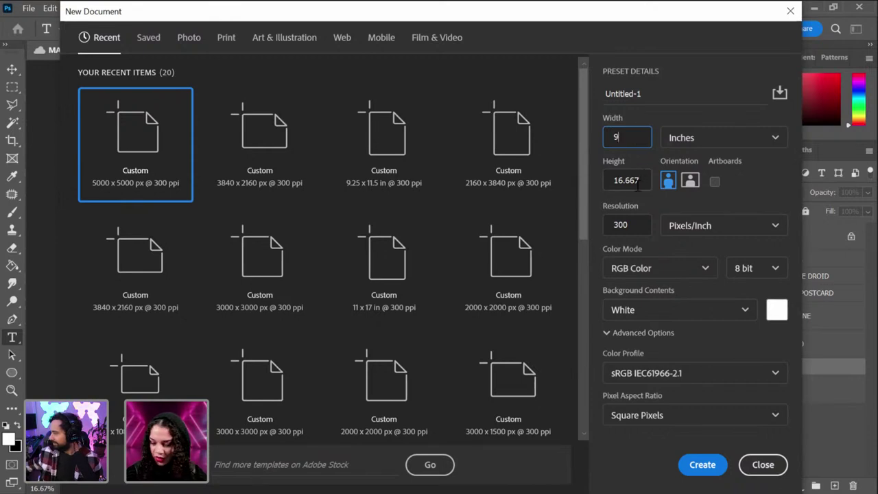
key("Tab")
type("6")
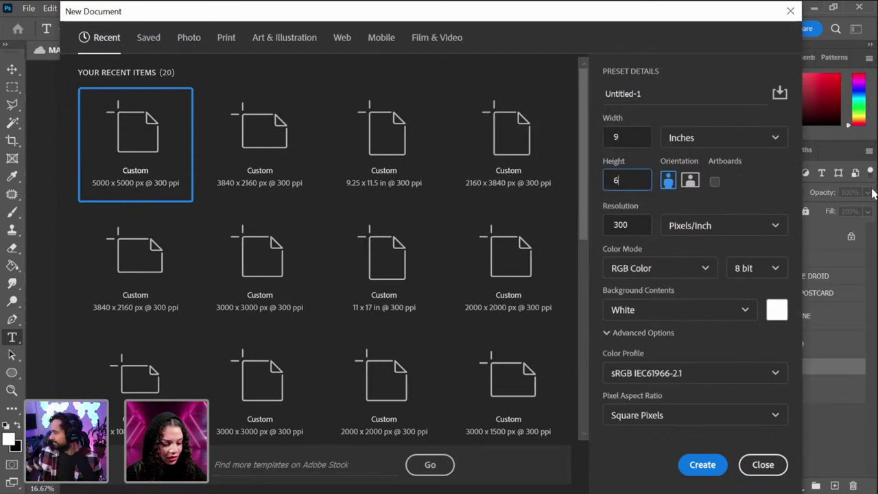
left_click(690, 181)
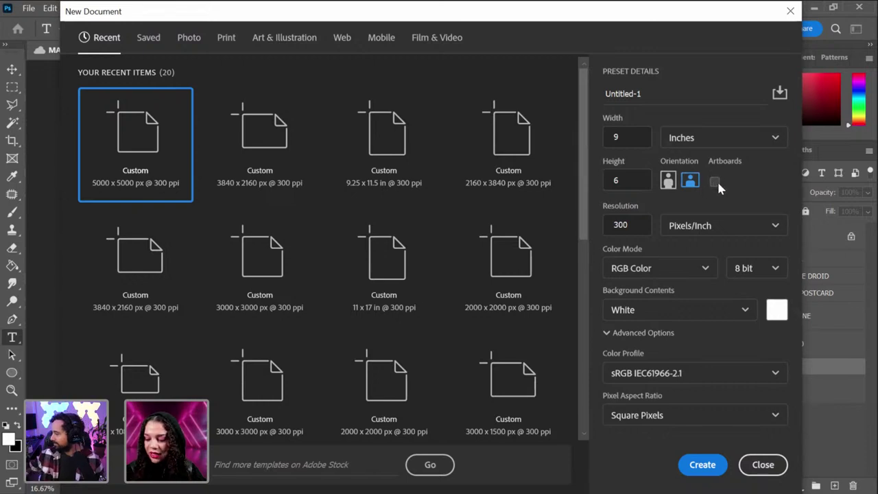
left_click(714, 181)
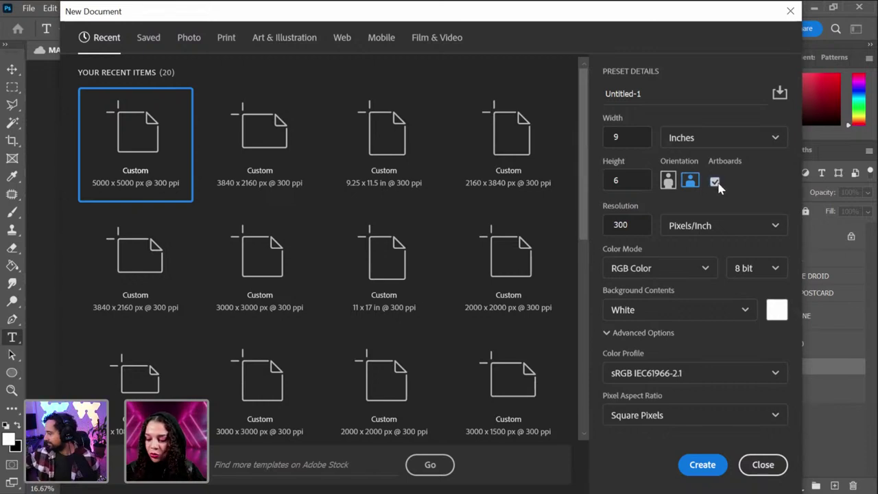
left_click(702, 465)
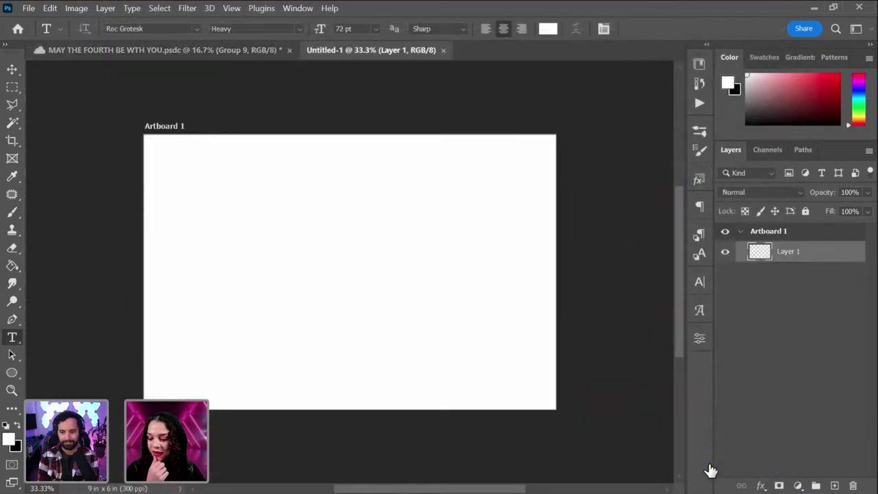
Step: Copy Group 9 into the Untitled-1 document and convert it to a smart object
left_click(256, 50)
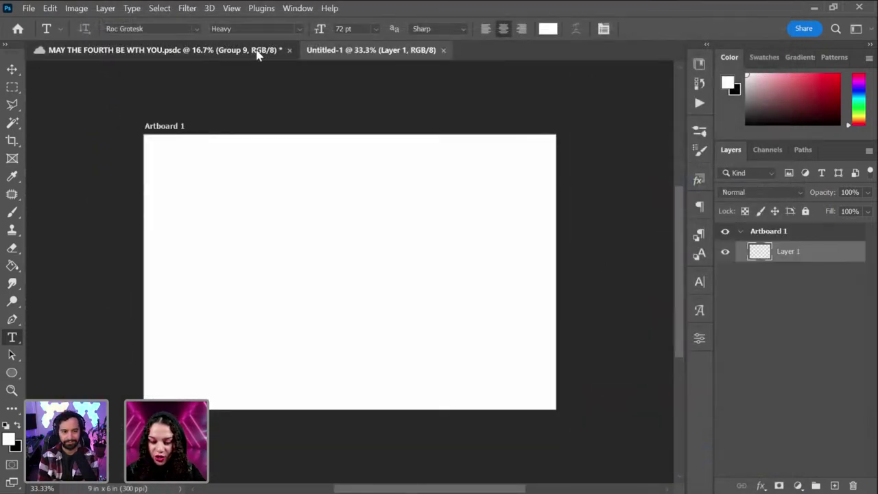
left_click_drag(829, 377, 446, 257)
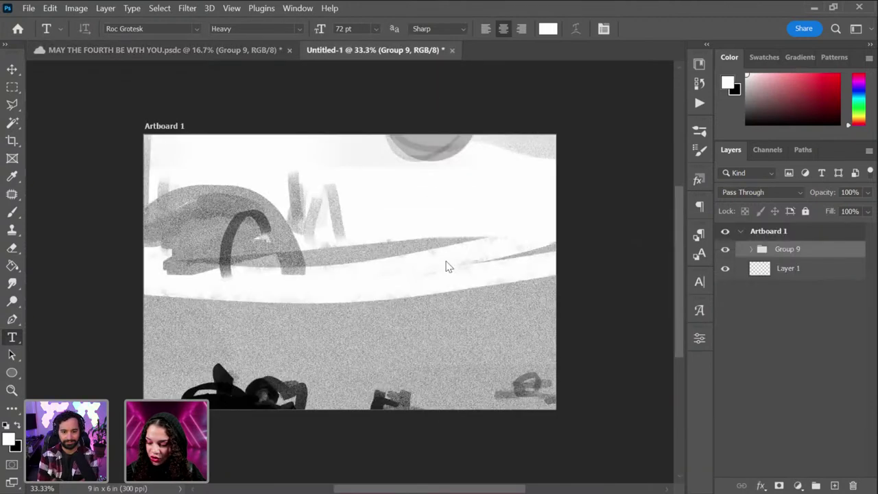
right_click(818, 251)
left_click(739, 204)
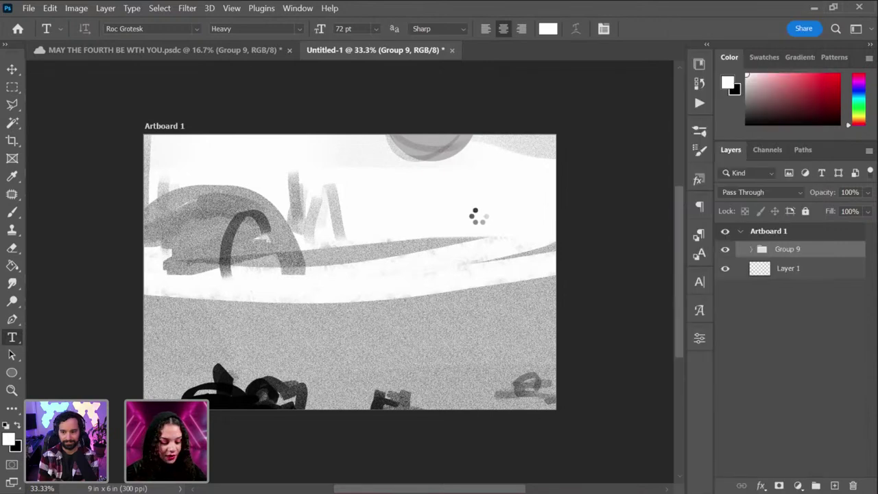
Step: Scale Group 9 to about 58% and position it to fill the 9 × 6 in Artboard 1
key("ctrl+minus")
key("ctrl+minus")
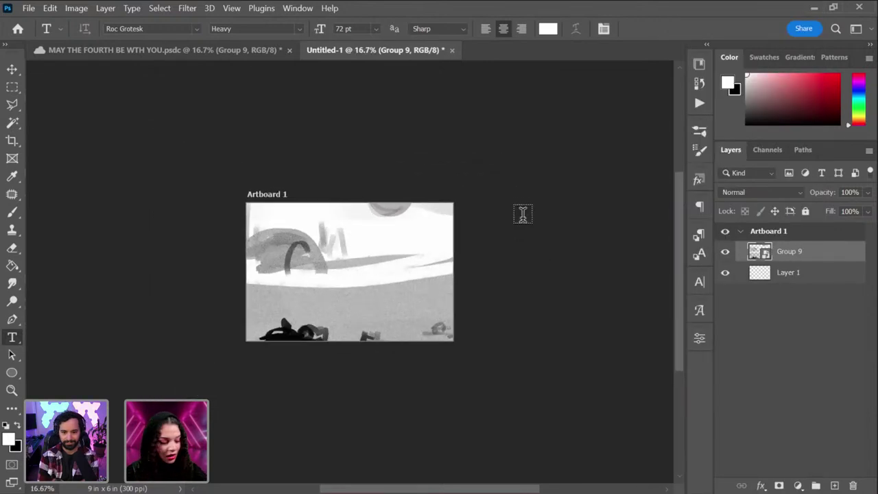
key("ctrl+t")
left_click_drag(594, 125, 501, 187)
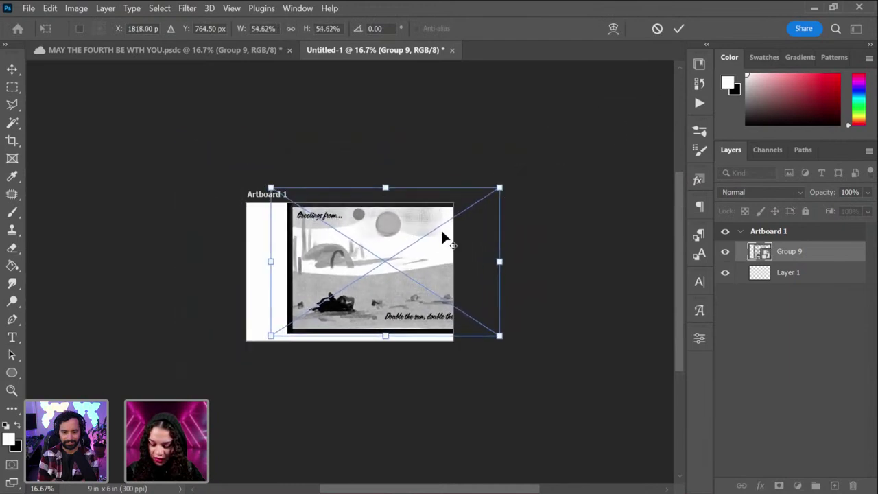
left_click_drag(441, 230, 402, 245)
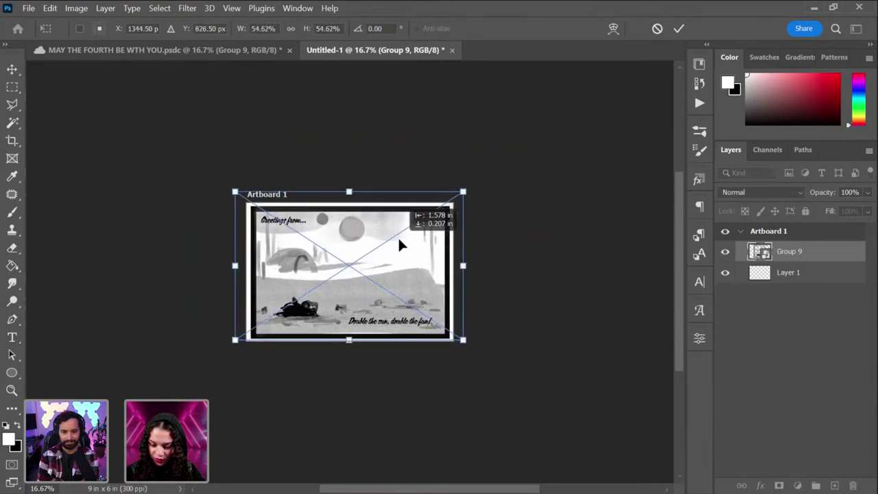
left_click_drag(462, 191, 472, 183)
left_click_drag(408, 238, 456, 239)
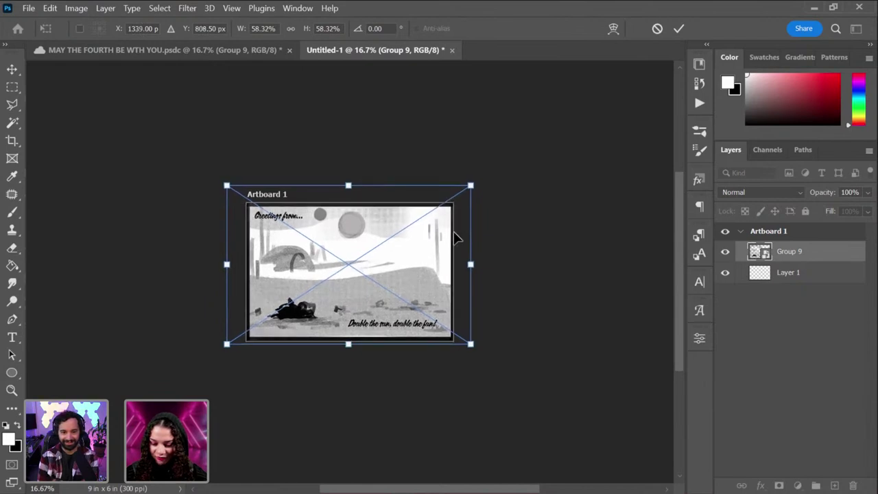
key("Return")
Step: Set Group 9's layer opacity to 41% and create a new empty Layer 2 above it
key("t")
key("ctrl+plus")
key("ctrl+plus")
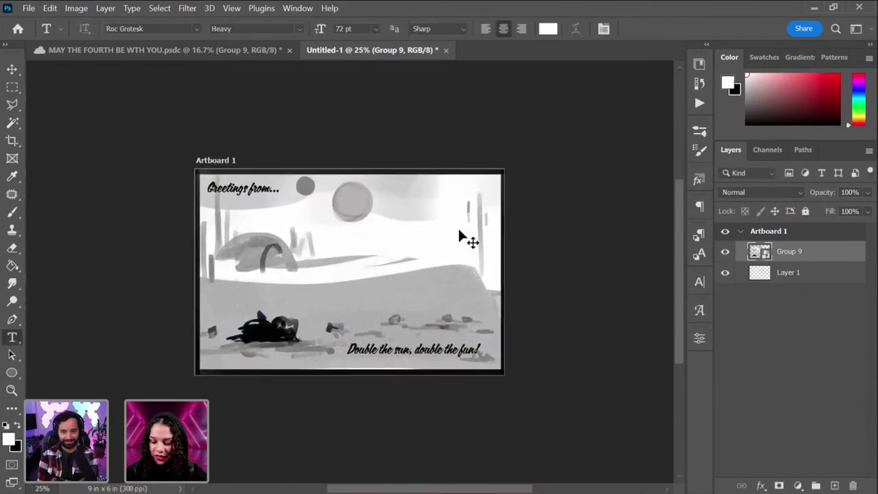
key("ctrl+plus")
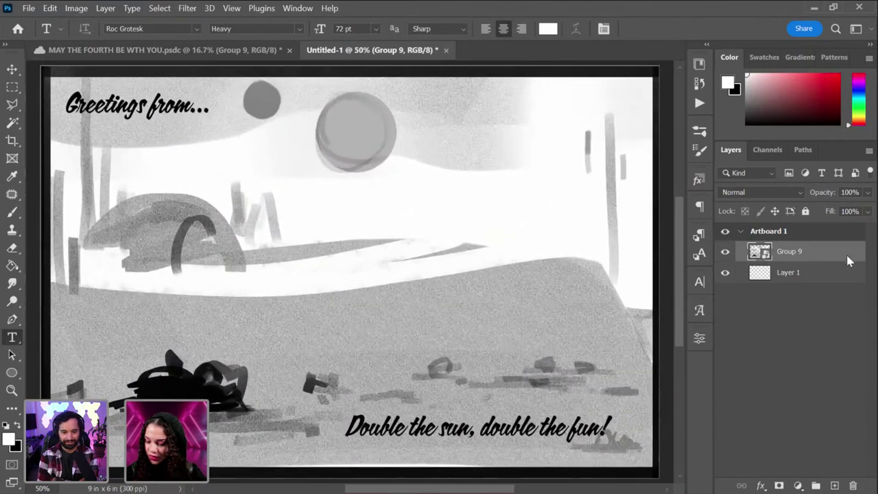
left_click(866, 193)
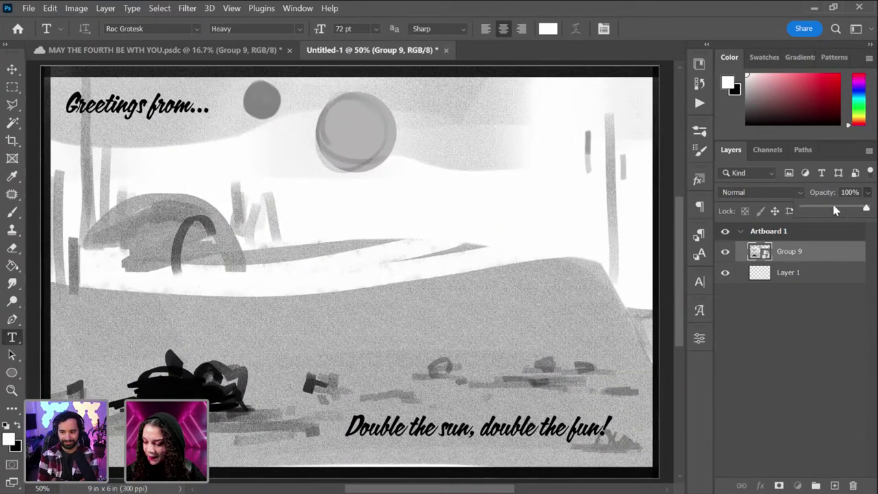
left_click_drag(834, 210, 829, 211)
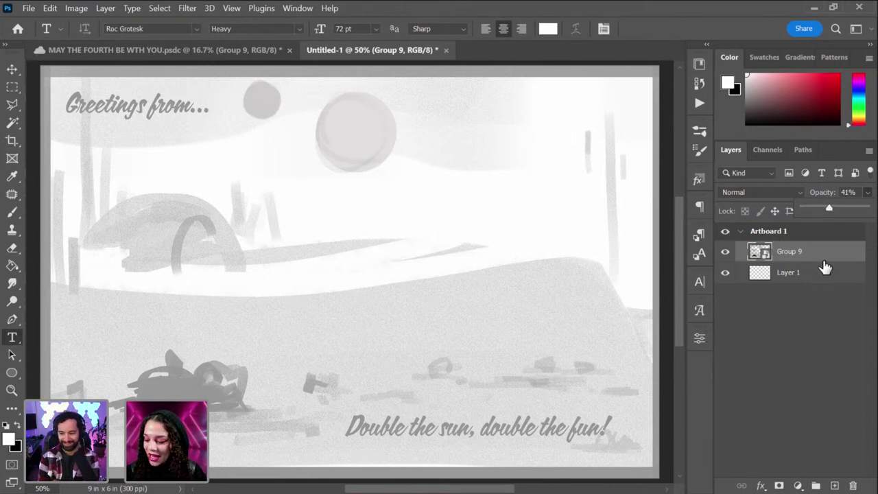
left_click(822, 265)
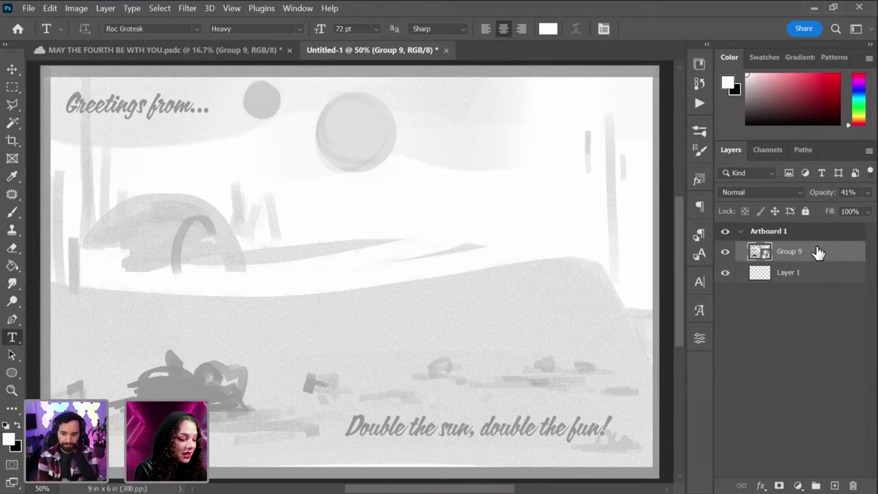
key("ctrl+shift+n")
key("Return")
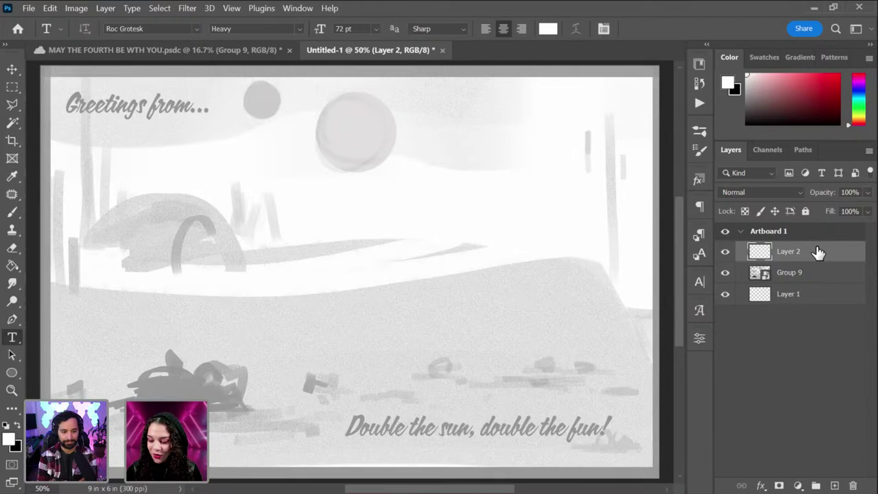
Step: Select the Brush tool and choose Val's brush preset at 80 px
key("ctrl+minus")
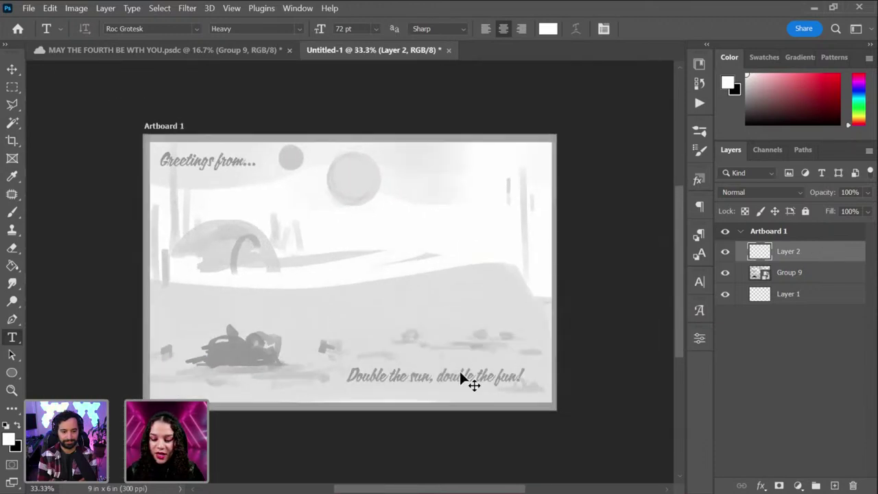
key("ctrl+plus")
key("b")
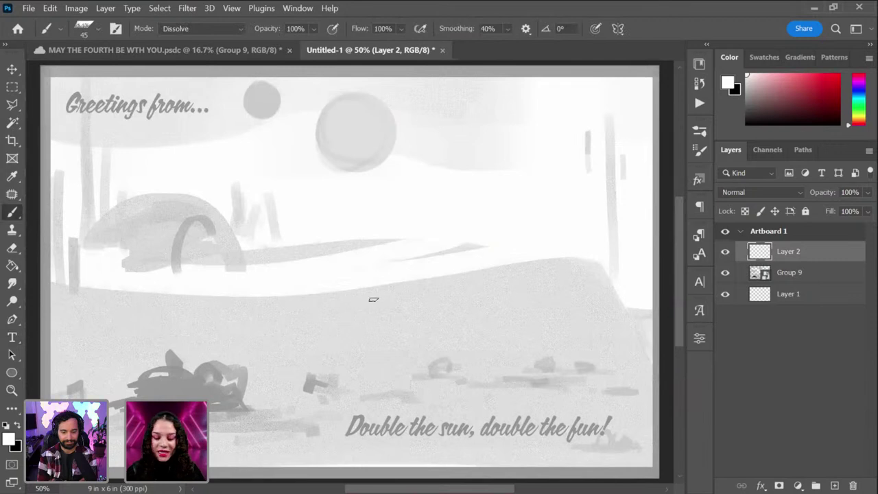
right_click(344, 249)
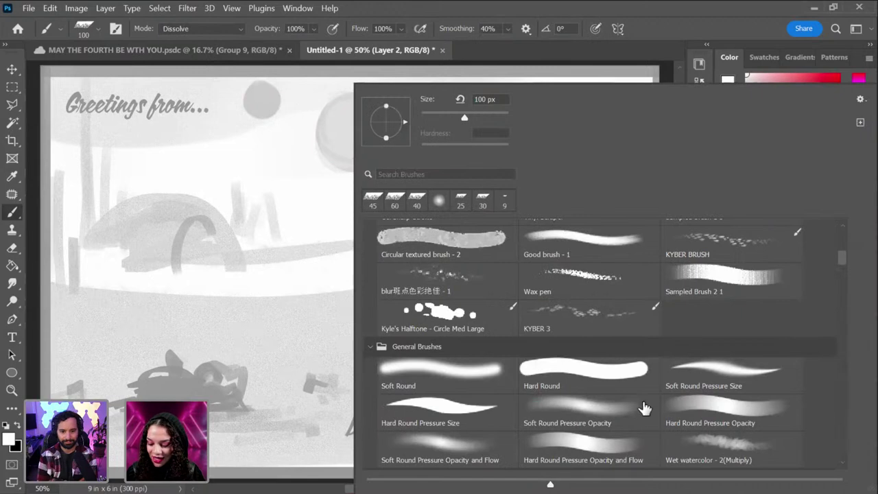
left_click_drag(842, 263, 842, 244)
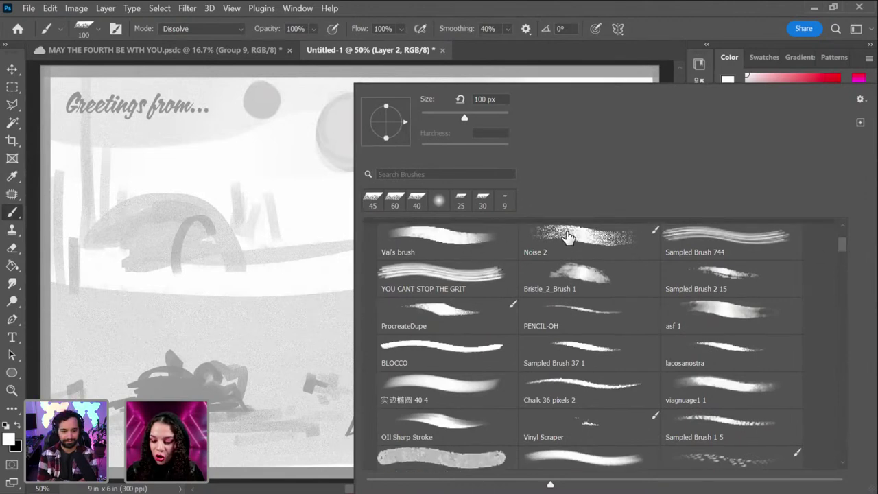
left_click(465, 250)
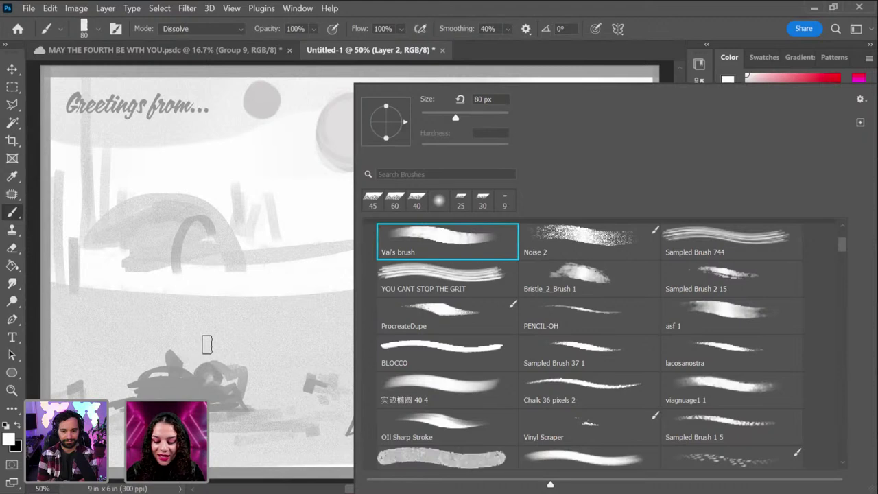
Step: Switch the paint colour to black, undoing white and black trial strokes
left_click(158, 260)
mouse_move(225, 261)
left_mouse_down()
mouse_move(492, 272)
mouse_move(651, 253)
left_mouse_up()
key("ctrl+z")
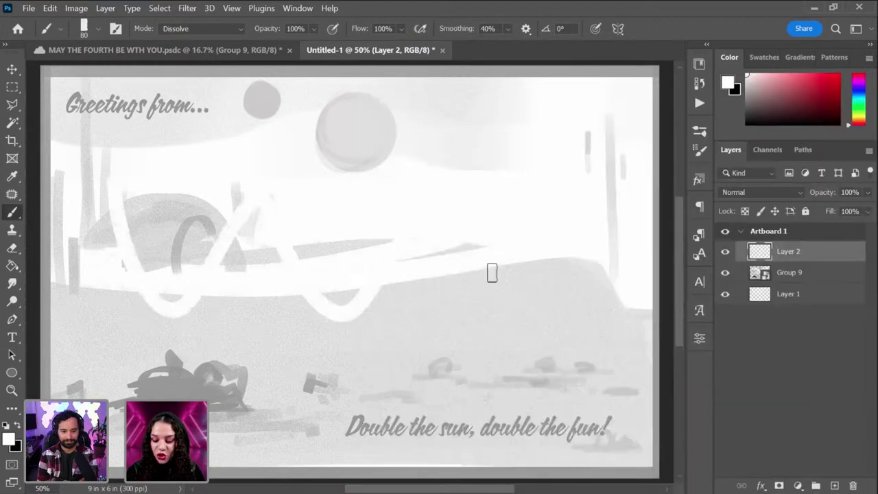
key("x")
mouse_move(141, 203)
left_mouse_down()
mouse_move(284, 251)
mouse_move(558, 309)
mouse_move(569, 322)
left_mouse_up()
key("ctrl+z")
Step: Lower brush Smoothing from 40% to 12% and enlarge the brush
left_click(507, 29)
left_click_drag(519, 43, 504, 46)
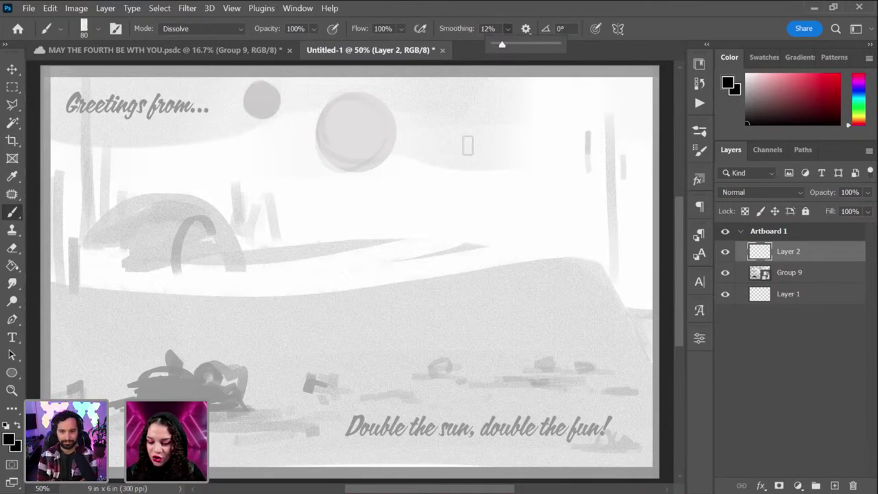
left_click(819, 255)
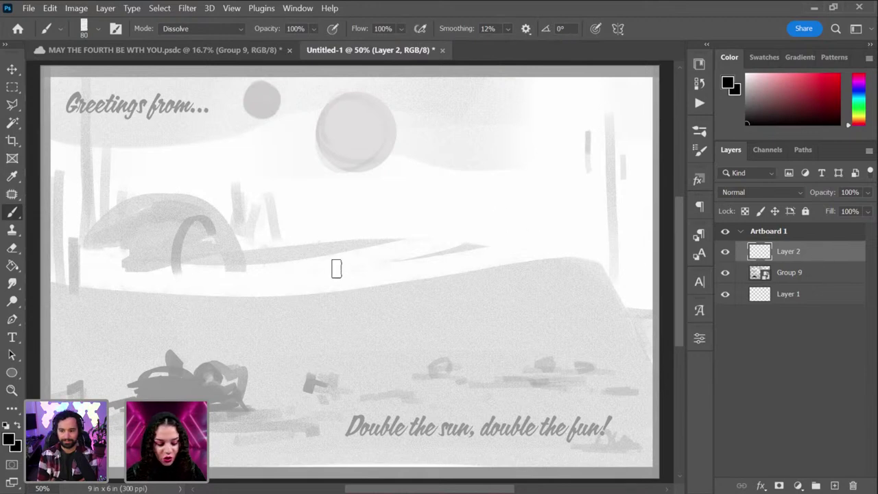
key("bracketright")
key("bracketright")
key("bracketright")
key("bracketright")
key("bracketright")
key("bracketright")
key("bracketright")
key("bracketright")
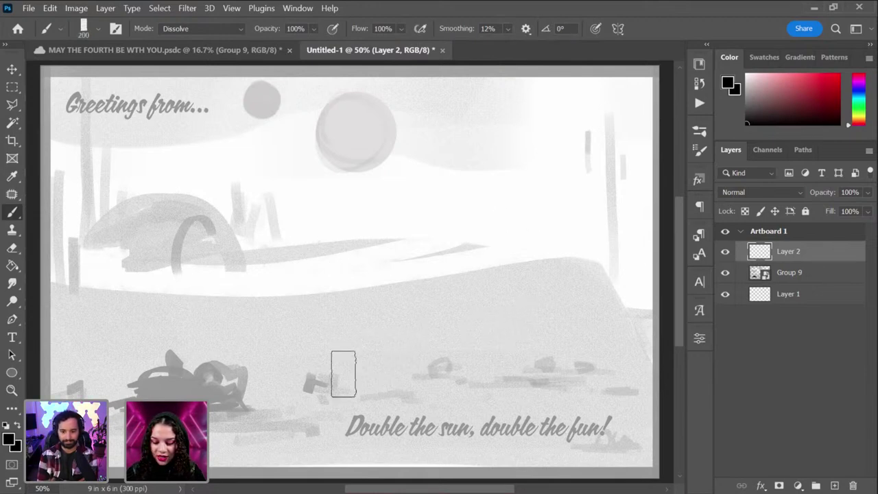
Step: Sample a mid grey and paint broad trial strokes across Layer 2
left_click(198, 377, "alt")
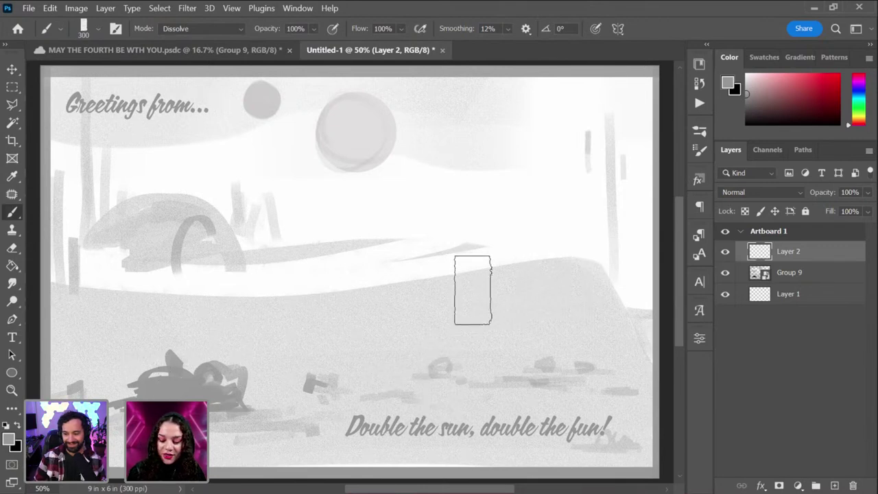
left_click_drag(231, 273, 453, 436)
left_click_drag(308, 245, 449, 314)
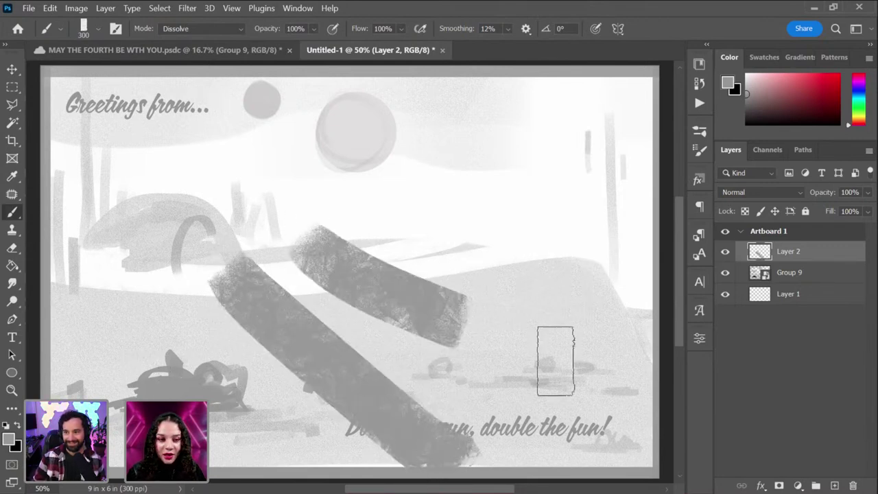
left_click_drag(556, 361, 617, 399)
left_click_drag(394, 233, 641, 304)
left_click_drag(159, 311, 216, 431)
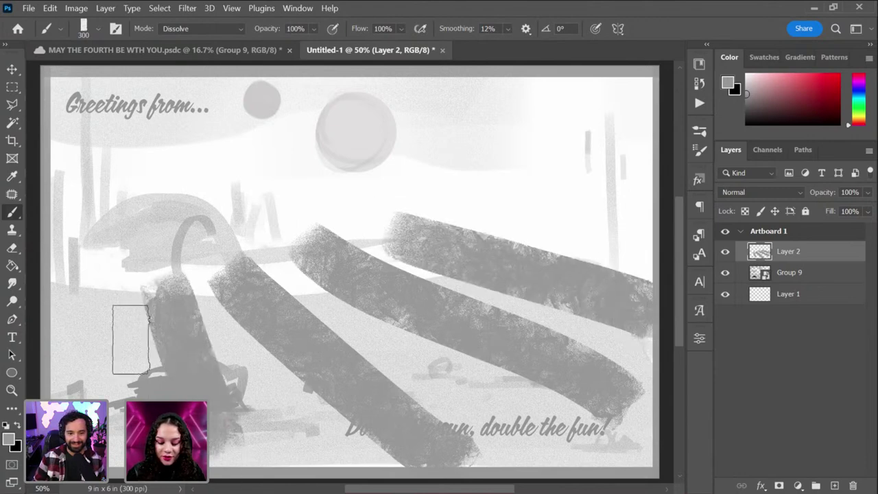
left_click_drag(88, 305, 87, 371)
Step: Undo the grey trial strokes and enlarge the brush to 800 px
key("ctrl+z")
key("ctrl+z")
key("ctrl+z")
key("ctrl+z")
key("ctrl+z")
key("ctrl+z")
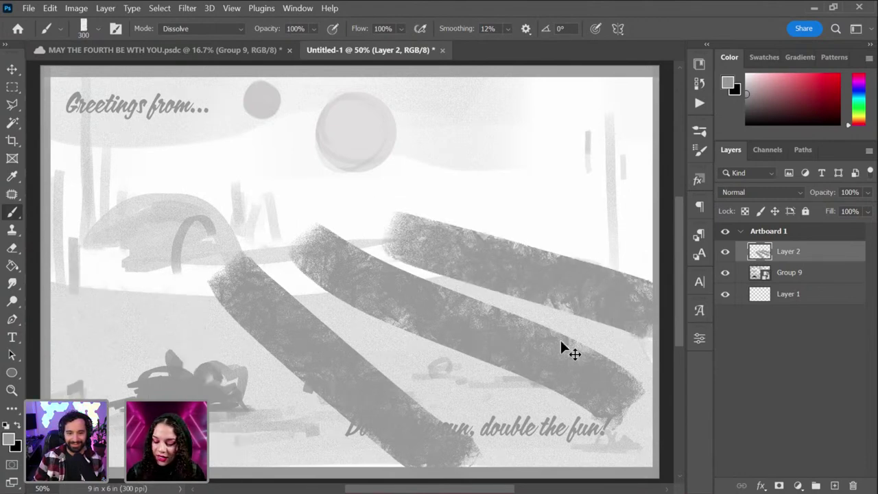
key("bracketright")
key("bracketright")
key("bracketright")
key("bracketright")
key("bracketright")
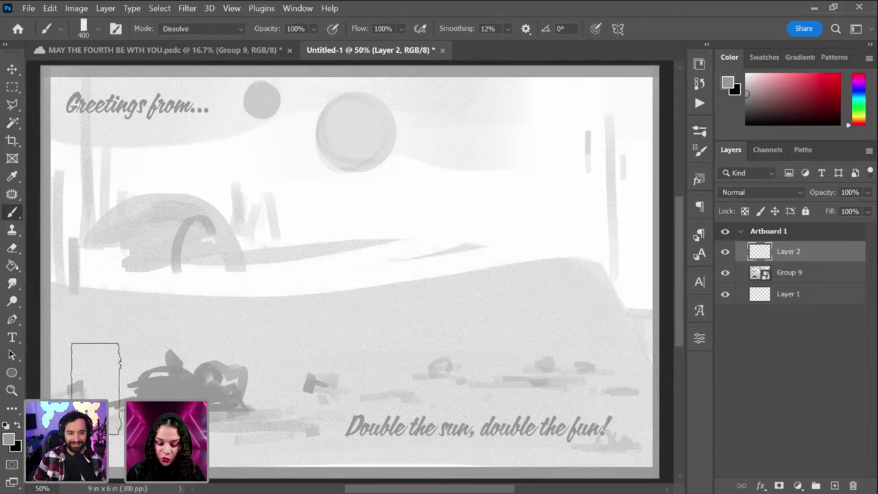
key("ctrl+minus")
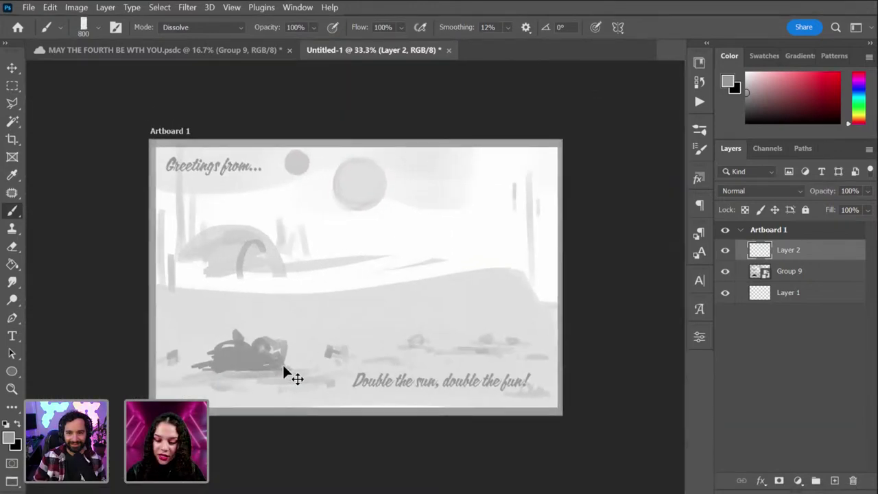
Step: Switch to full-screen view with a black surround around the artboard
key("f")
right_click(128, 227)
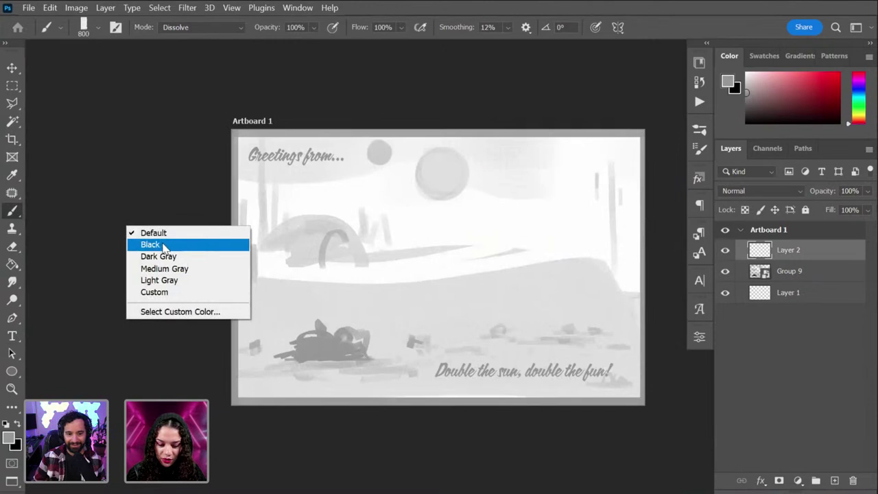
left_click(151, 245)
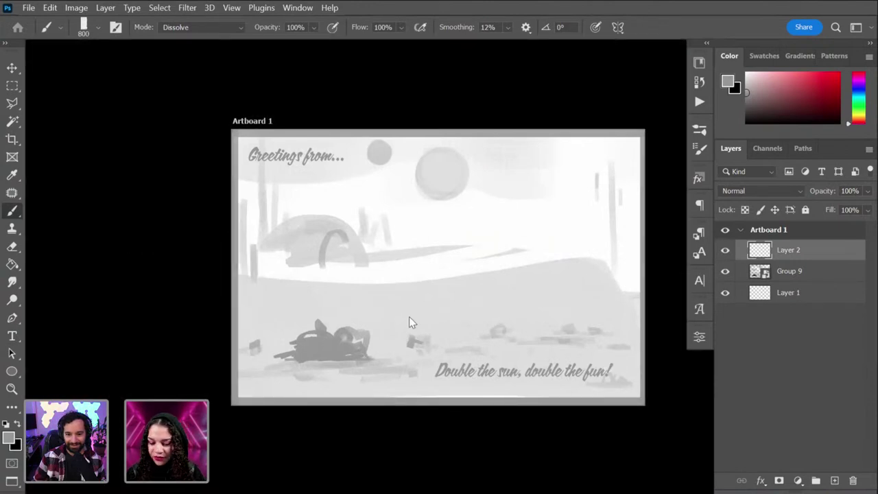
Step: Try grainy grey strokes on the lower dunes, then undo them along with the dark building
mouse_move(290, 342)
left_mouse_down()
mouse_move(240, 380)
mouse_move(285, 357)
mouse_move(279, 313)
mouse_move(284, 328)
mouse_move(436, 365)
mouse_move(269, 383)
left_mouse_up()
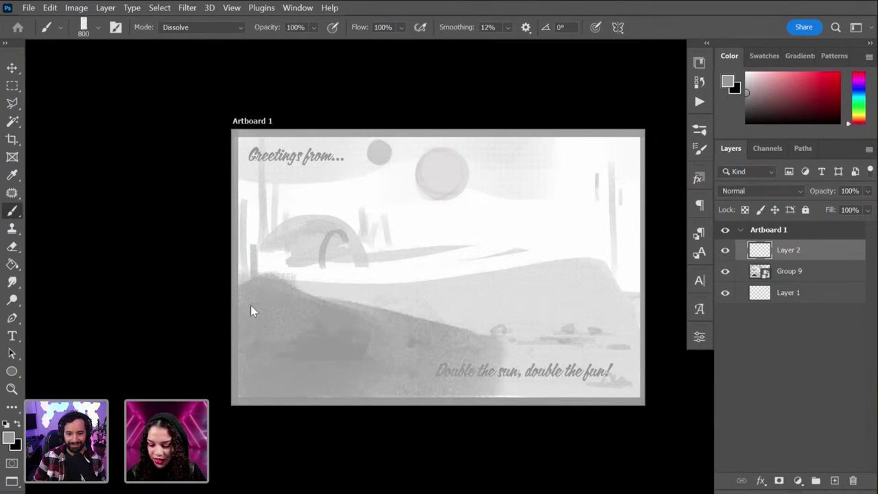
mouse_move(250, 310)
left_mouse_down()
mouse_move(446, 327)
mouse_move(464, 343)
mouse_move(612, 395)
mouse_move(621, 340)
mouse_move(613, 307)
mouse_move(486, 330)
mouse_move(430, 356)
mouse_move(351, 342)
mouse_move(426, 344)
mouse_move(275, 269)
mouse_move(453, 340)
mouse_move(303, 266)
mouse_move(444, 332)
mouse_move(278, 285)
mouse_move(353, 273)
mouse_move(593, 313)
mouse_move(536, 382)
mouse_move(491, 399)
mouse_move(568, 402)
left_mouse_up()
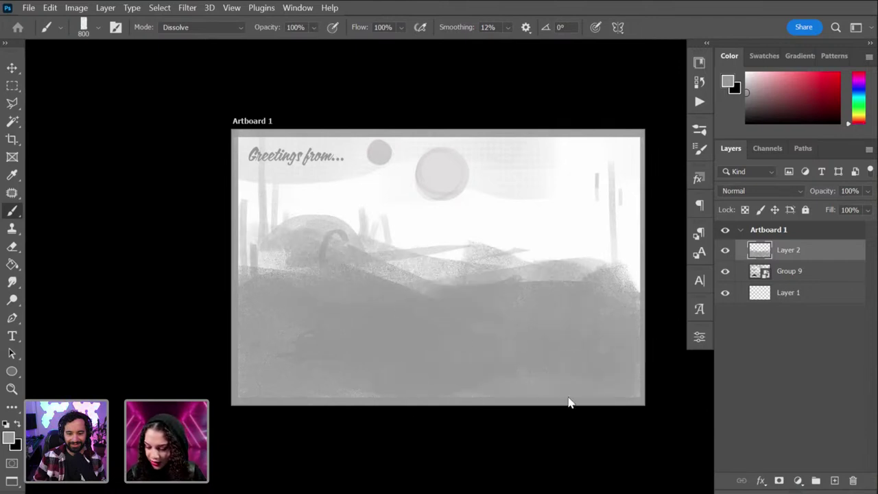
left_click(550, 214)
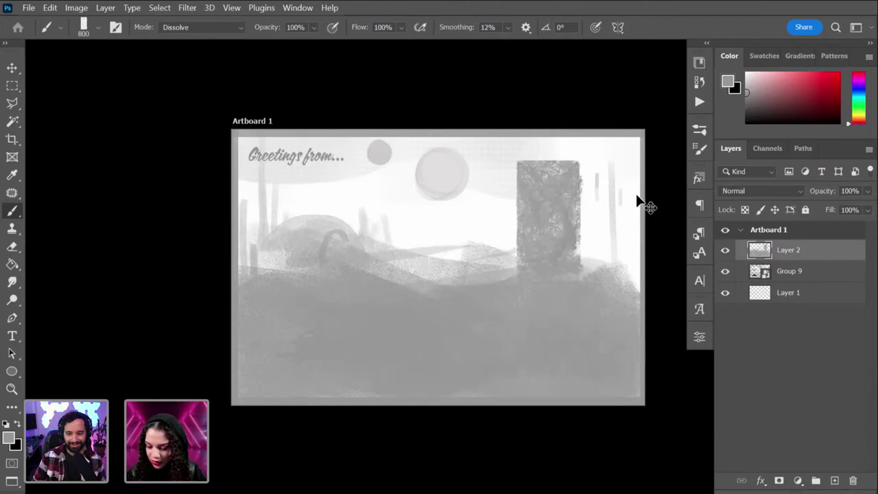
key("ctrl+z")
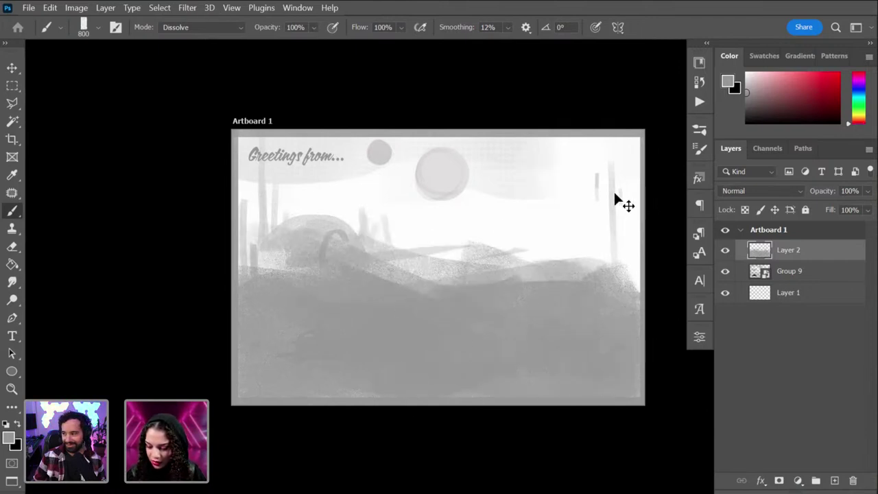
key("ctrl+z")
left_click(525, 240, "alt")
key("ctrl+z")
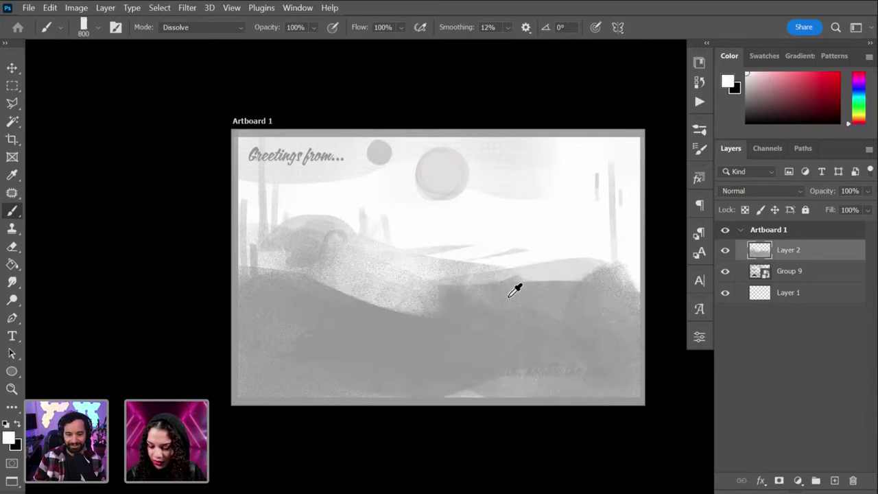
Step: Paint a light grey stroke over the middle dune band, then undo it
left_click(489, 277, "alt")
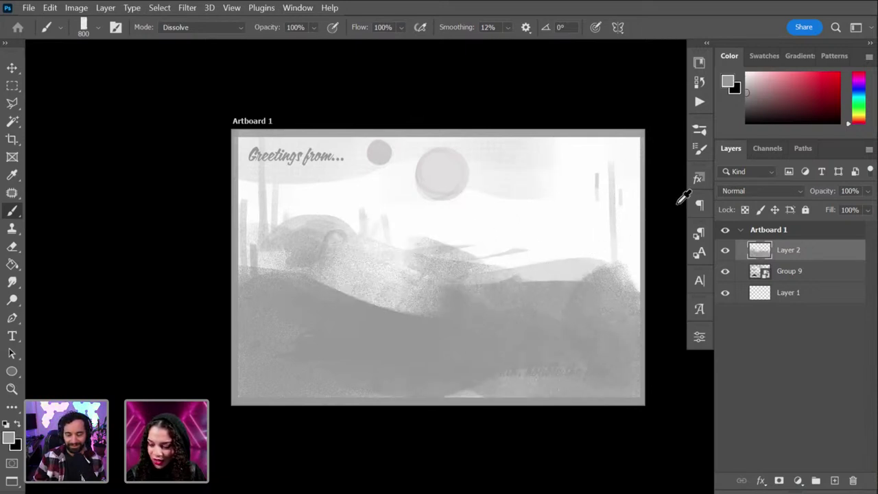
left_click(376, 282, "alt")
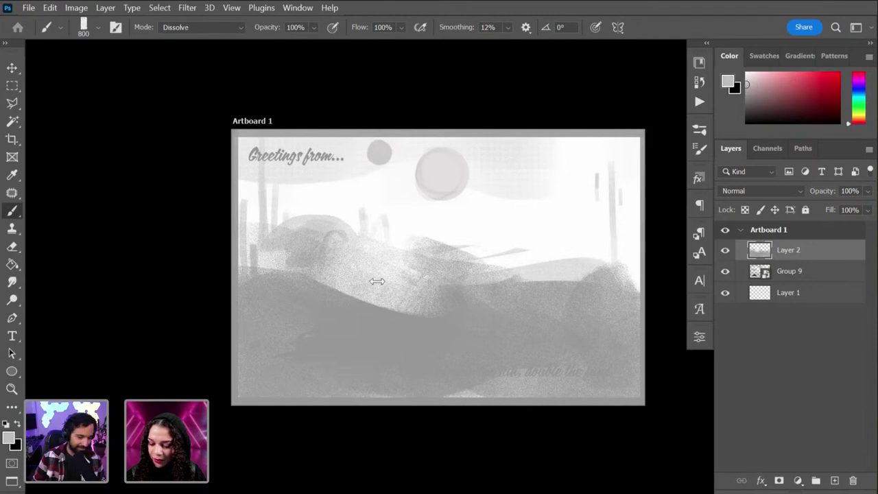
mouse_move(384, 277)
left_mouse_down()
mouse_move(501, 293)
mouse_move(570, 290)
mouse_move(441, 308)
mouse_move(368, 286)
mouse_move(260, 279)
mouse_move(290, 264)
left_mouse_up()
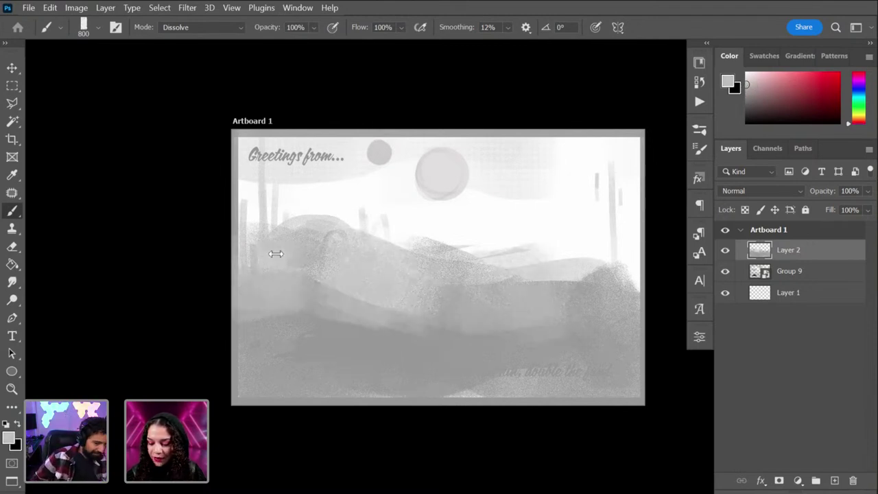
key("ctrl+z")
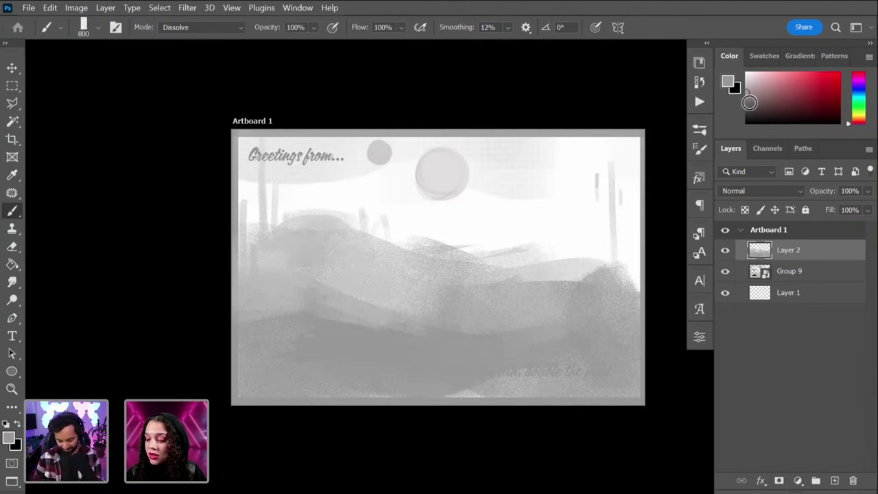
Step: Paint dark grey dunes along the bottom edge and reduce the brush size
left_click_drag(749, 102, 742, 103)
mouse_move(415, 452)
left_mouse_down()
mouse_move(470, 424)
mouse_move(593, 437)
mouse_move(494, 423)
mouse_move(604, 429)
mouse_move(526, 419)
mouse_move(320, 428)
mouse_move(419, 394)
left_mouse_up()
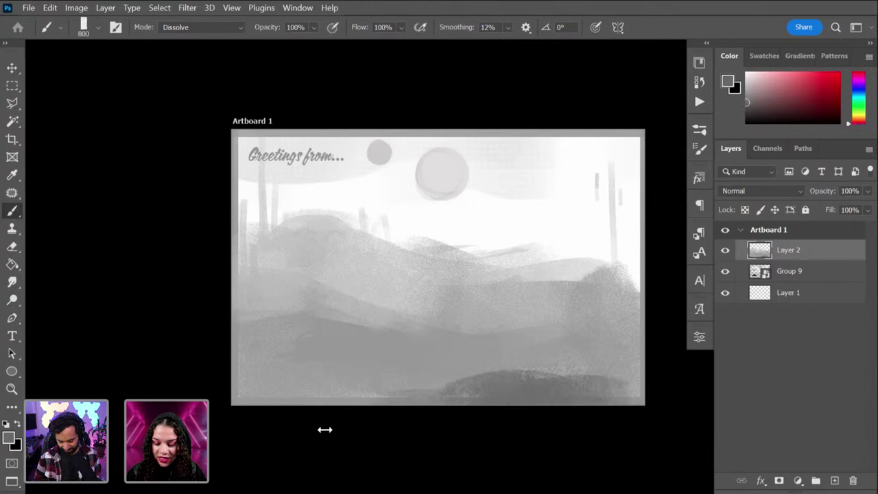
mouse_move(324, 430)
left_mouse_down()
mouse_move(257, 429)
mouse_move(376, 434)
mouse_move(546, 423)
mouse_move(425, 421)
left_mouse_up()
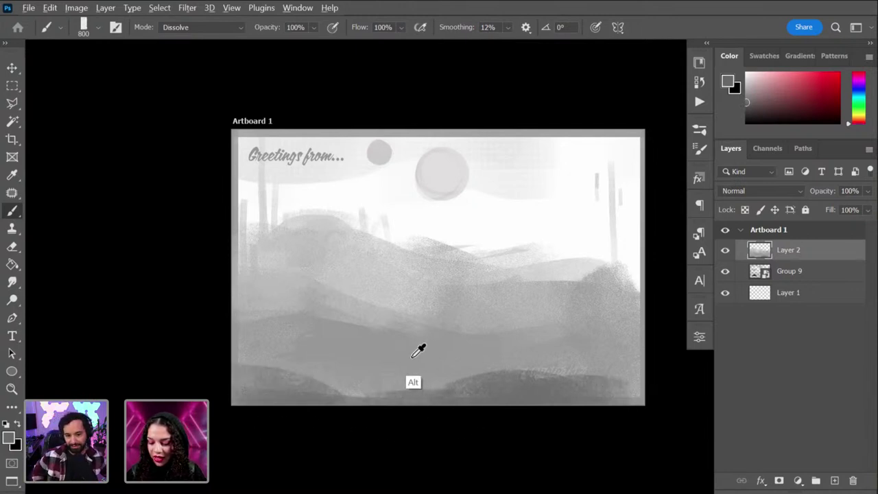
left_click(413, 355, "alt")
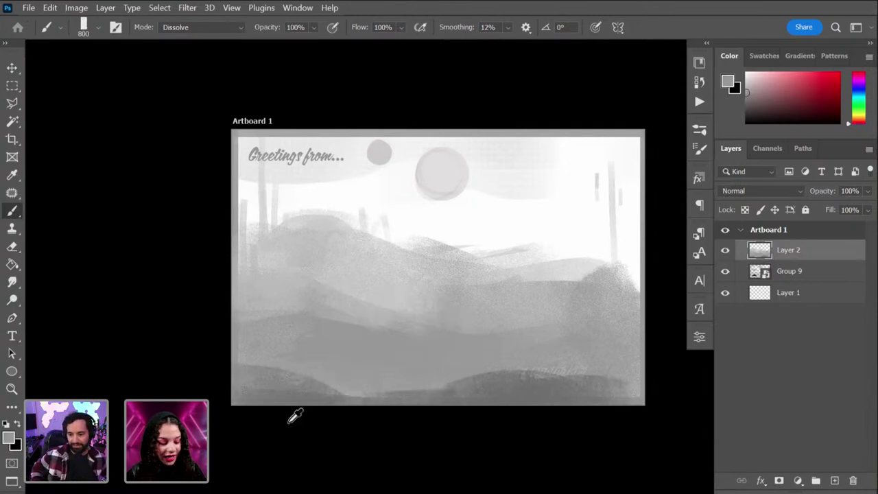
key("bracketleft")
key("bracketleft")
key("bracketleft")
key("bracketleft")
key("bracketleft")
key("bracketleft")
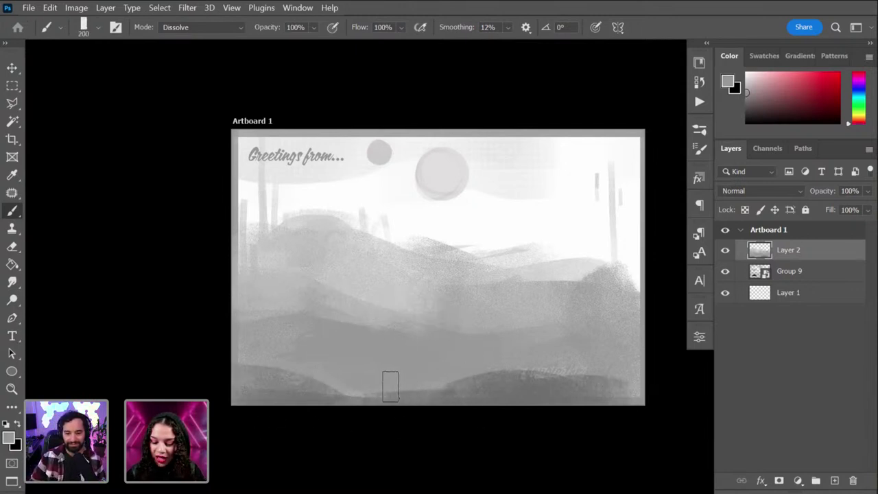
Step: Enlarge the brush to 300 px and paint light grey across the lower hills
key("bracketright")
key("bracketright")
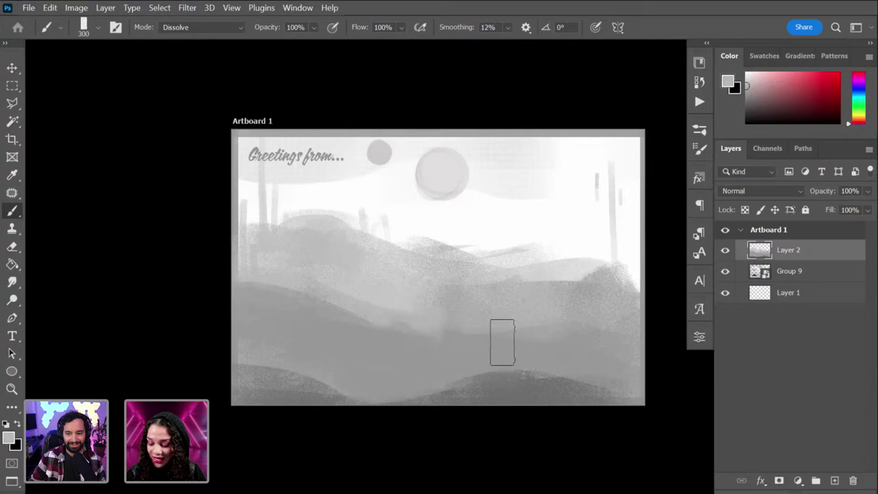
left_click_drag(501, 341, 446, 339)
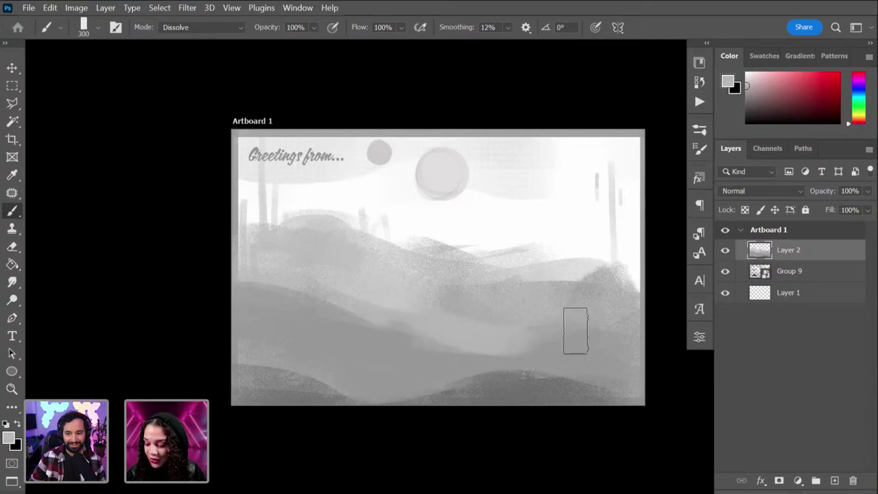
left_click(588, 350)
key("ctrl+z")
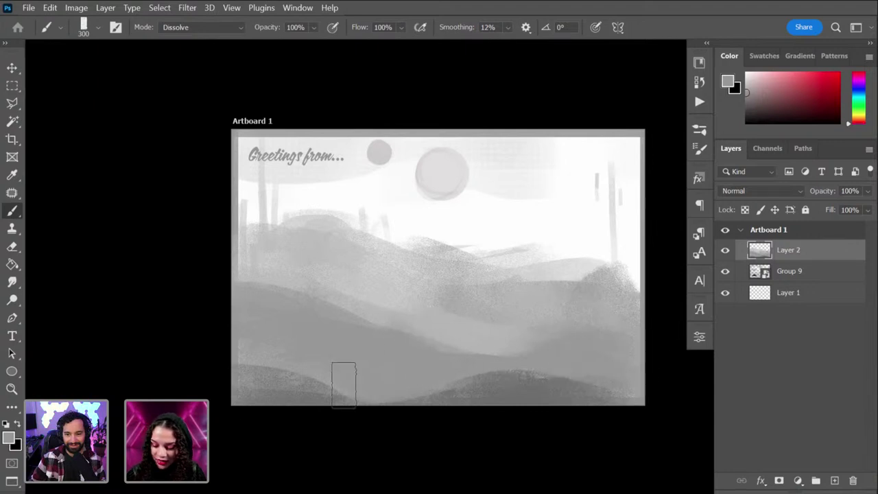
Step: Sample hill greys and paint darker accents on the right and left hills
key("alt")
left_click(459, 323, "alt")
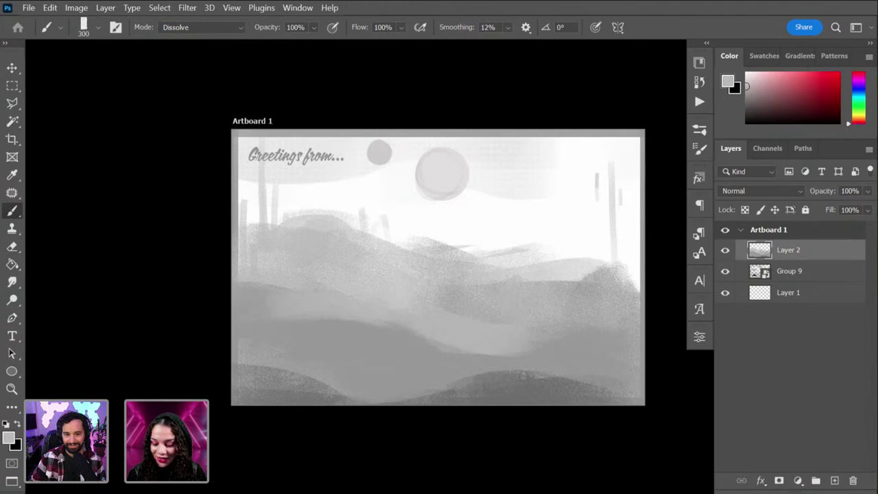
left_click(381, 341, "alt")
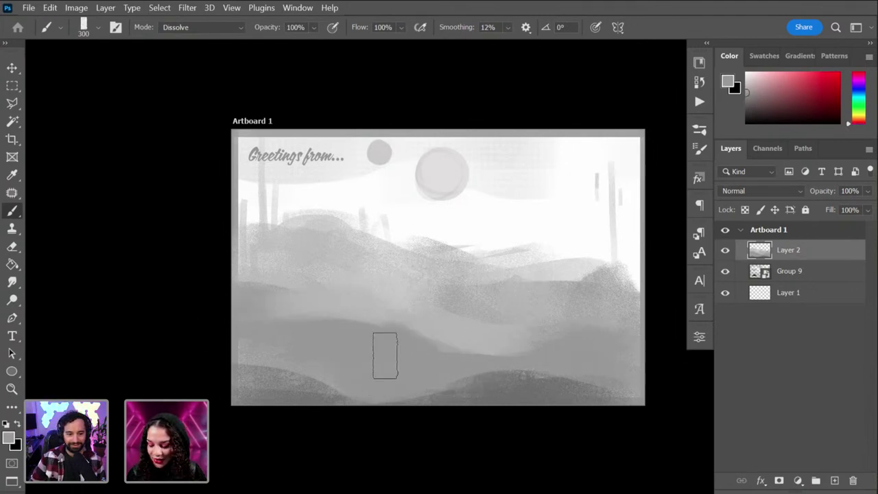
left_click(432, 313, "alt")
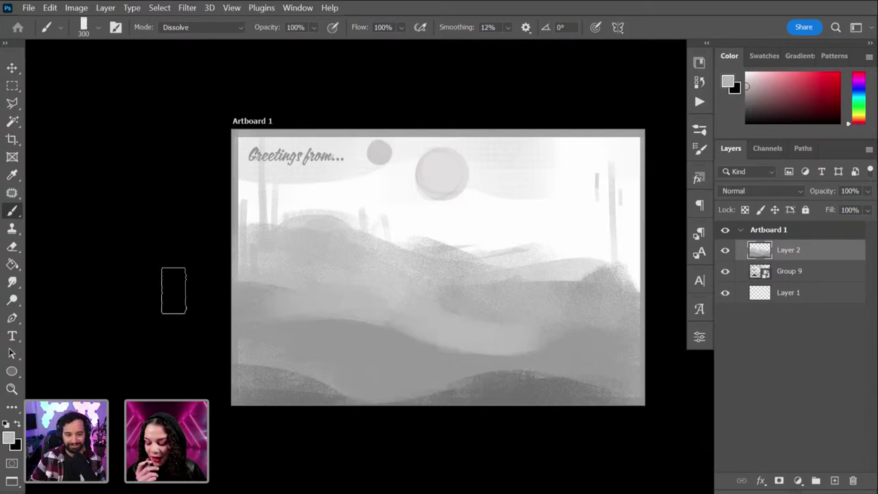
left_click(503, 390, "alt")
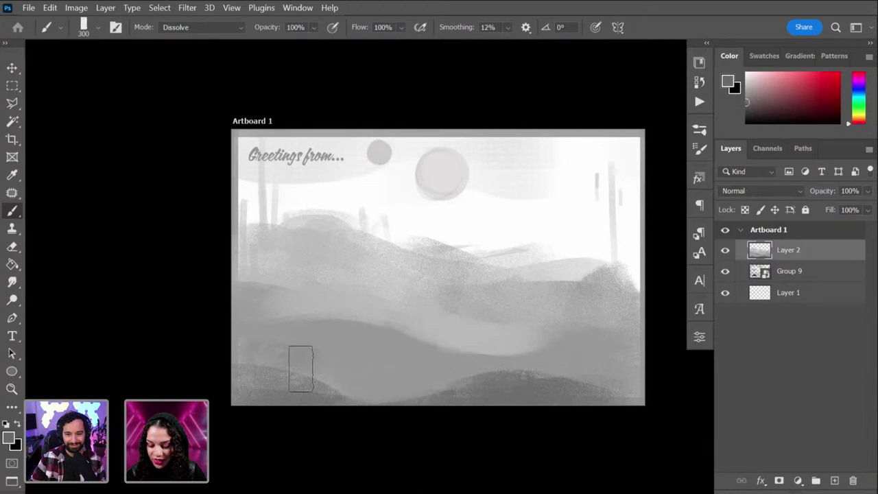
left_click(619, 355)
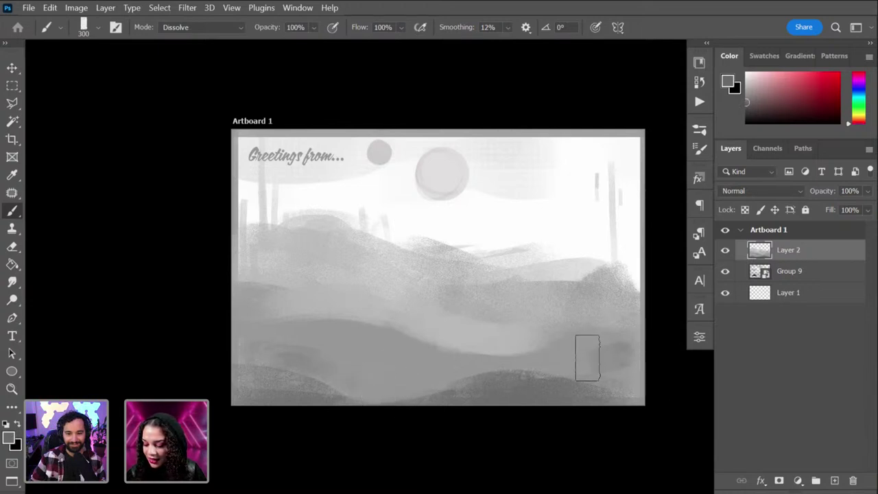
left_click(570, 356, "alt")
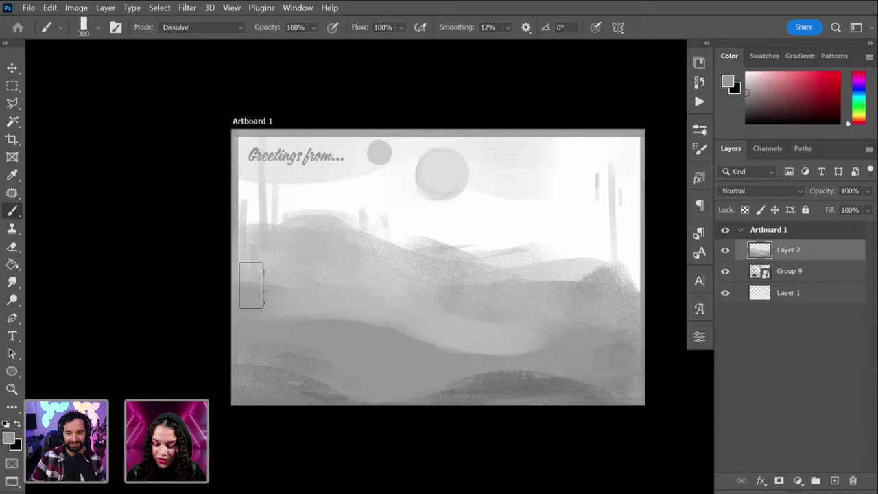
left_click_drag(339, 278, 240, 277)
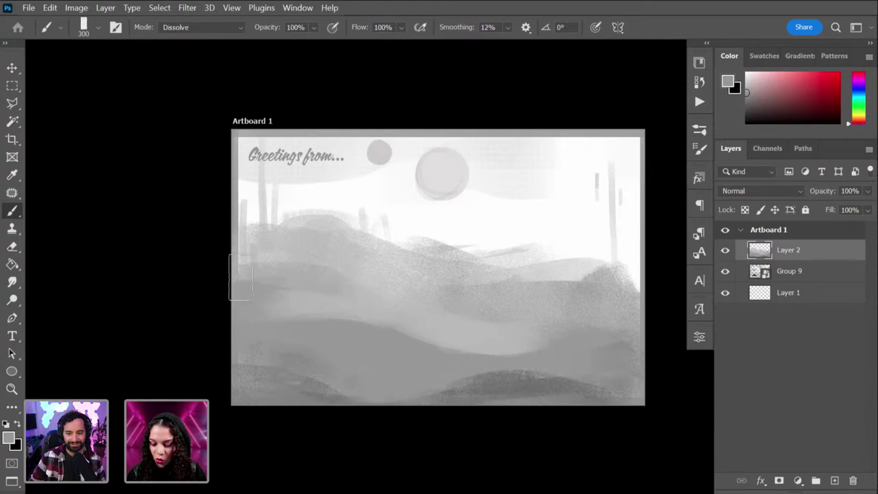
Step: Brighten the sky and the left and right hill edges with white
left_click(533, 214, "alt")
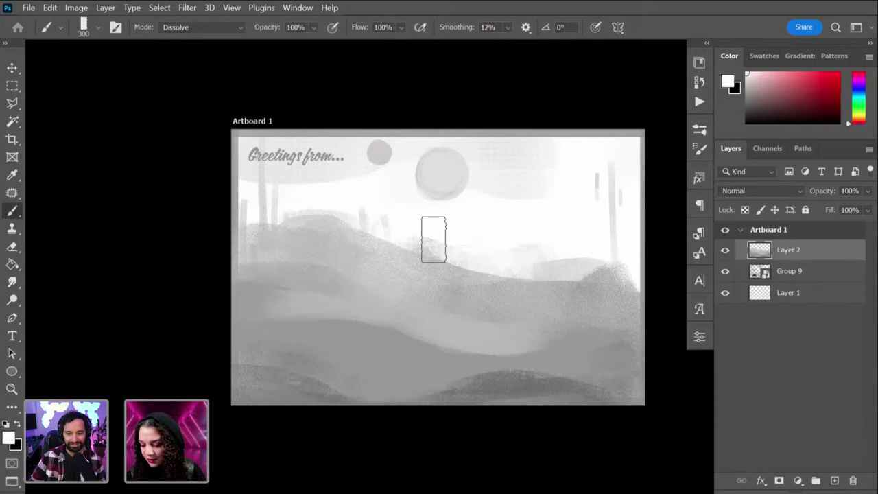
mouse_move(433, 239)
left_mouse_down()
mouse_move(525, 235)
mouse_move(619, 253)
left_mouse_up()
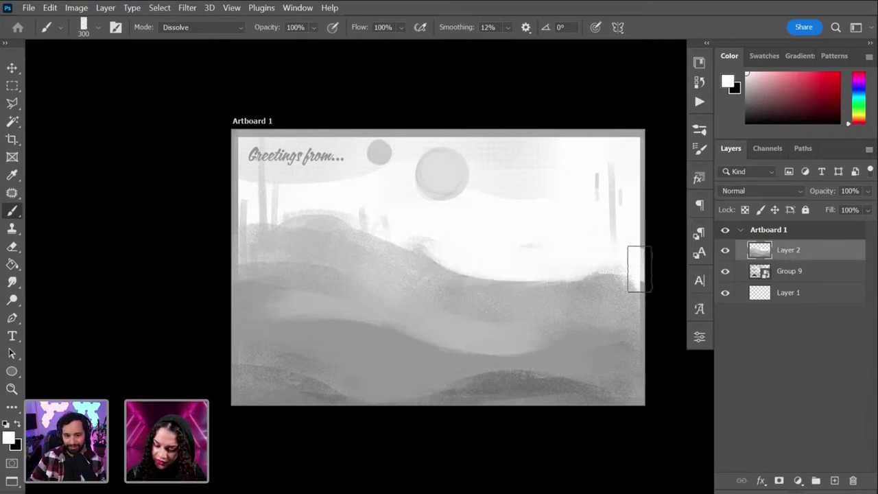
mouse_move(639, 267)
left_mouse_down()
mouse_move(511, 320)
mouse_move(484, 274)
mouse_move(453, 254)
left_mouse_up()
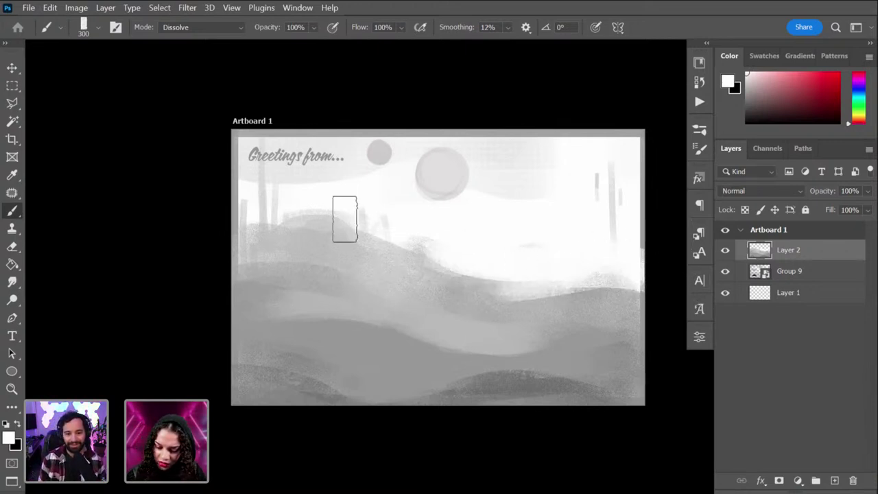
left_click_drag(344, 219, 274, 227)
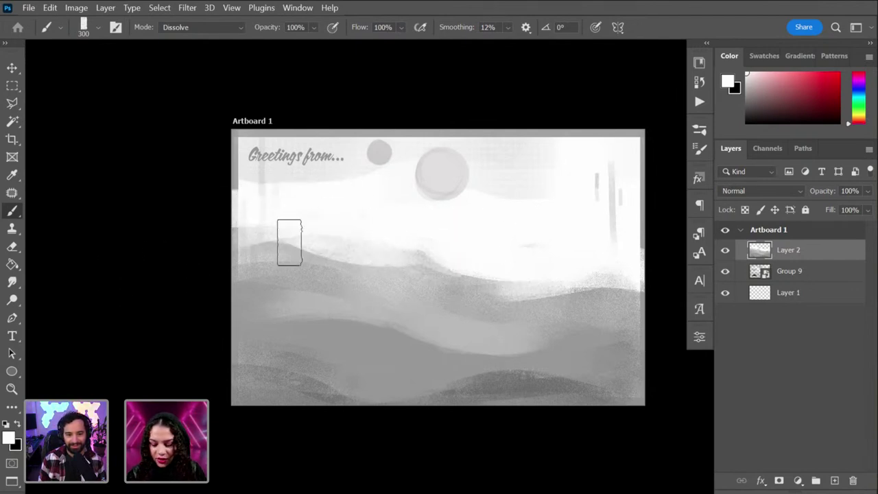
Step: Lighten the lower-left dune band and darken the right side of the middle dunes
key("alt")
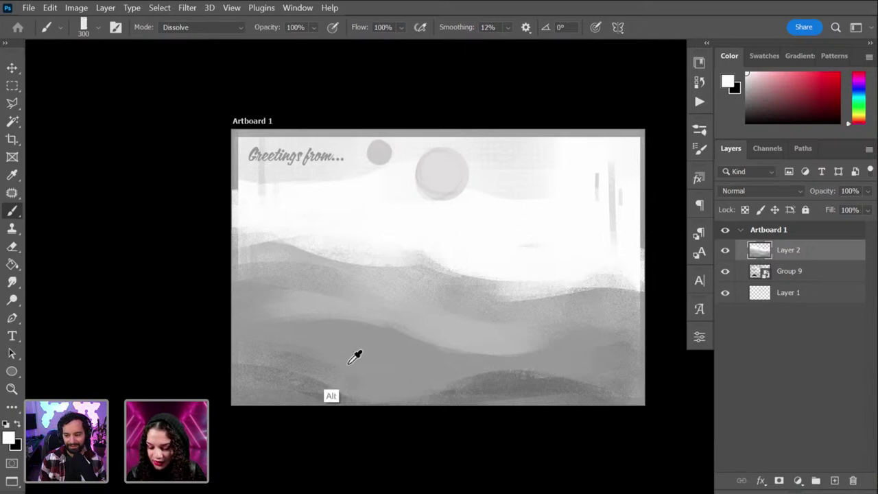
left_click(441, 356, "alt")
mouse_move(288, 347)
left_mouse_down()
mouse_move(365, 349)
mouse_move(406, 378)
left_mouse_up()
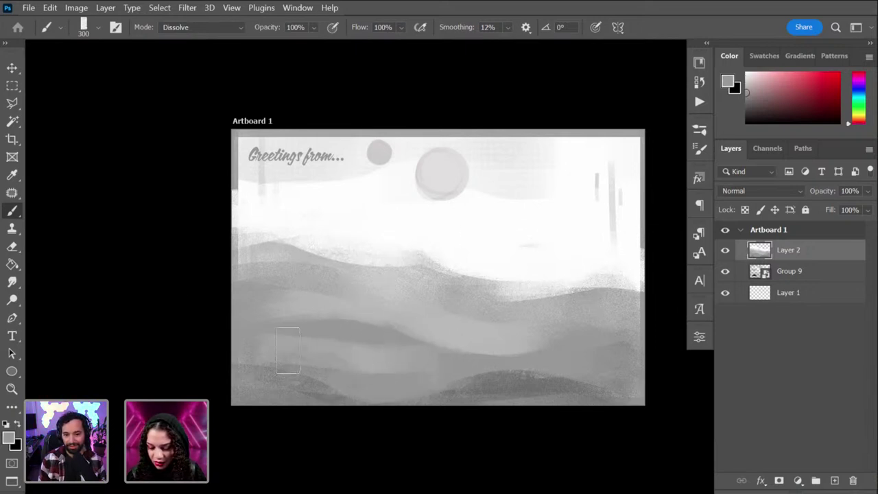
key("alt")
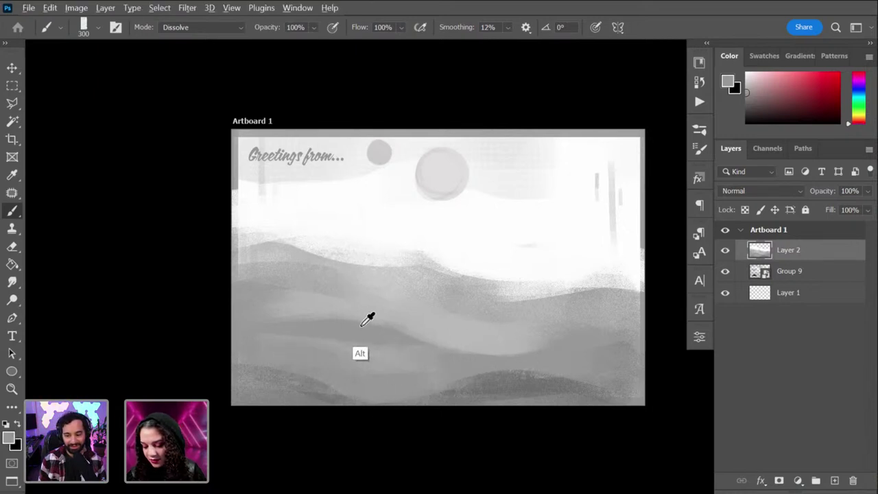
left_click(470, 348, "alt")
left_click_drag(473, 310, 522, 310)
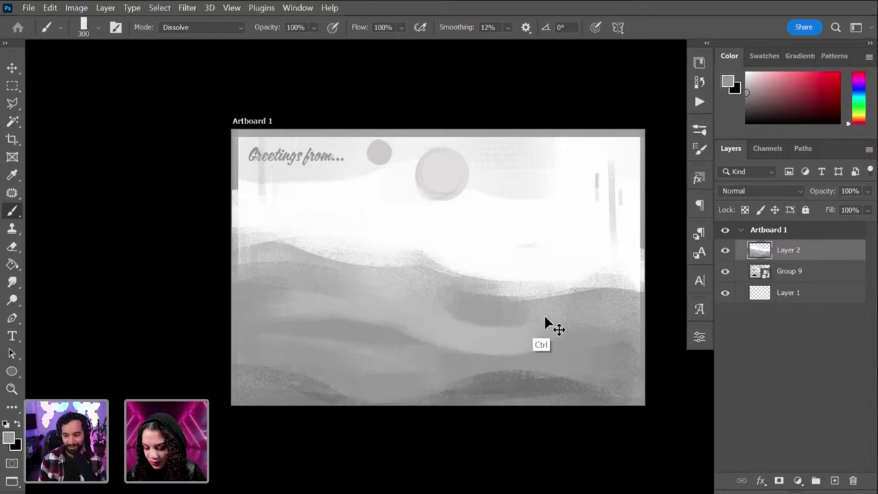
key("ctrl+z")
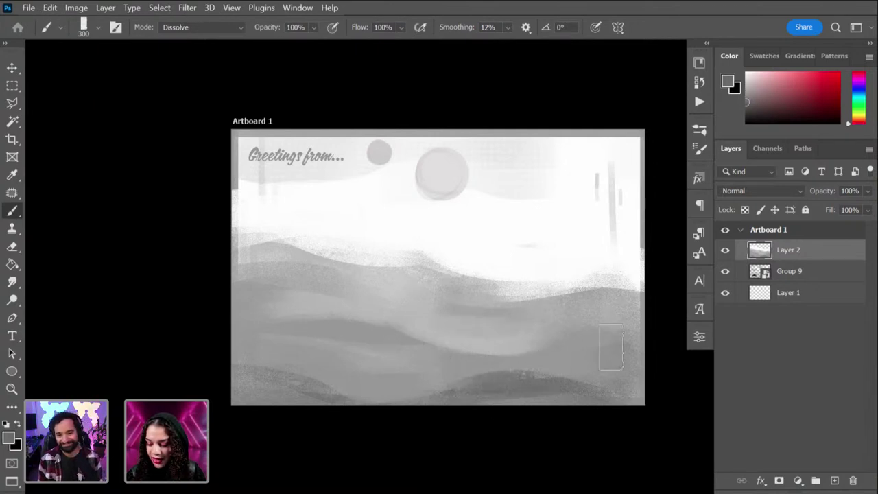
mouse_move(611, 347)
left_mouse_down()
mouse_move(650, 334)
mouse_move(638, 320)
mouse_move(617, 327)
mouse_move(620, 314)
mouse_move(635, 332)
left_mouse_up()
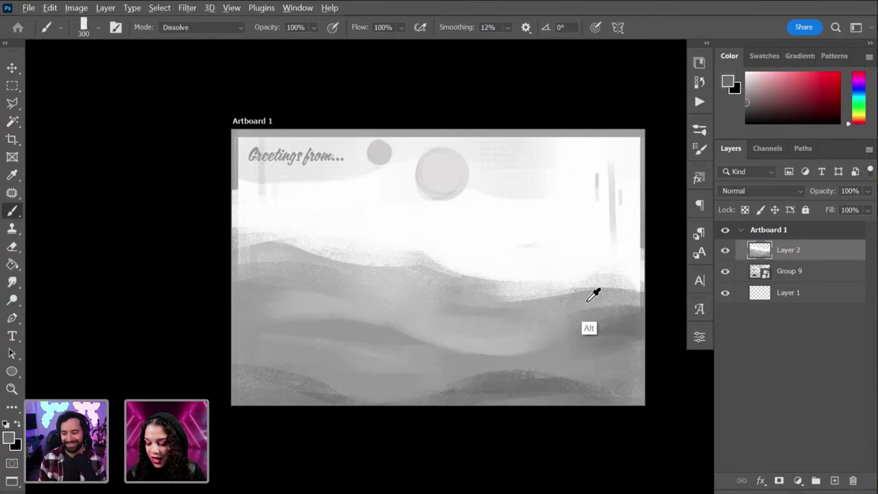
Step: Sample several greys from the hills and white from the sky
left_click(519, 333, "alt")
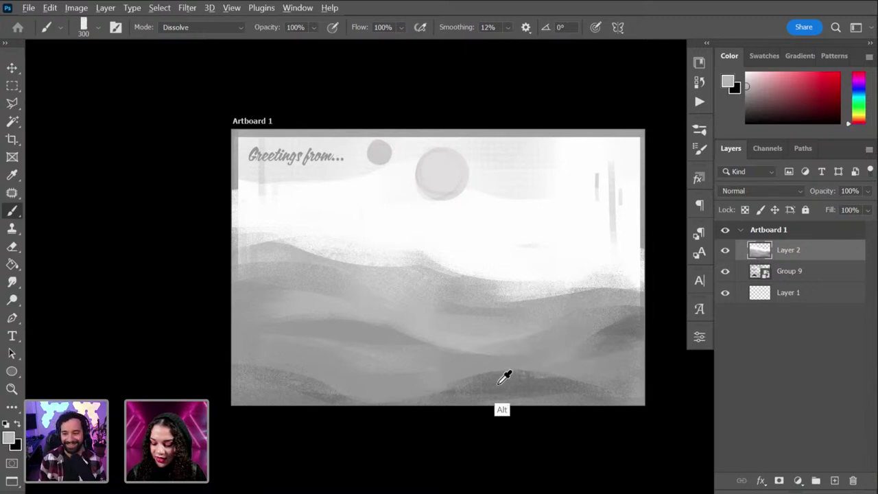
left_click(370, 277, "alt")
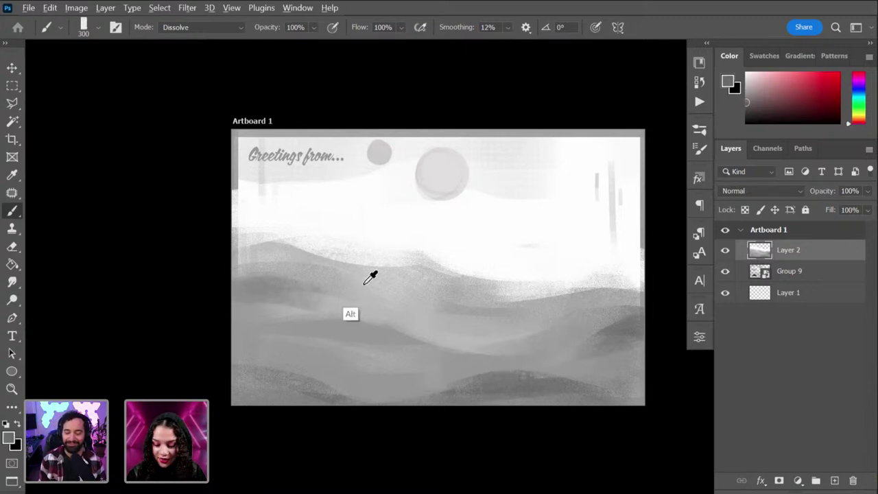
left_click(367, 279, "alt")
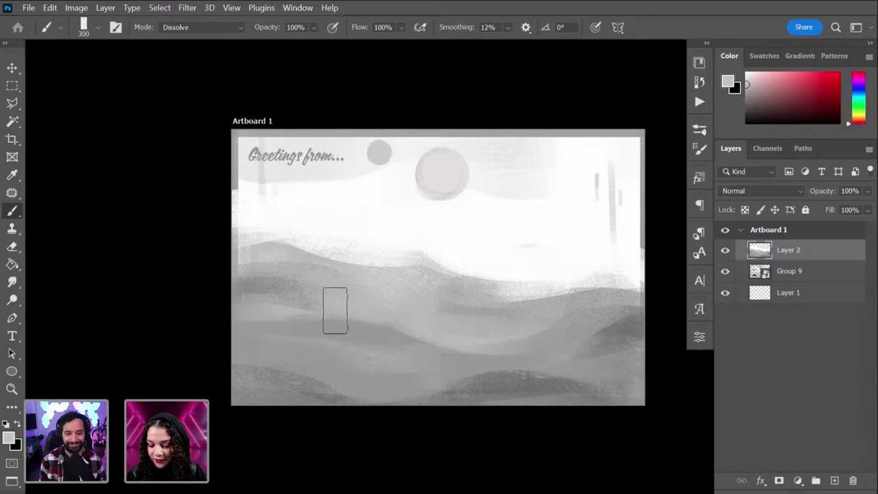
left_click(282, 326, "alt")
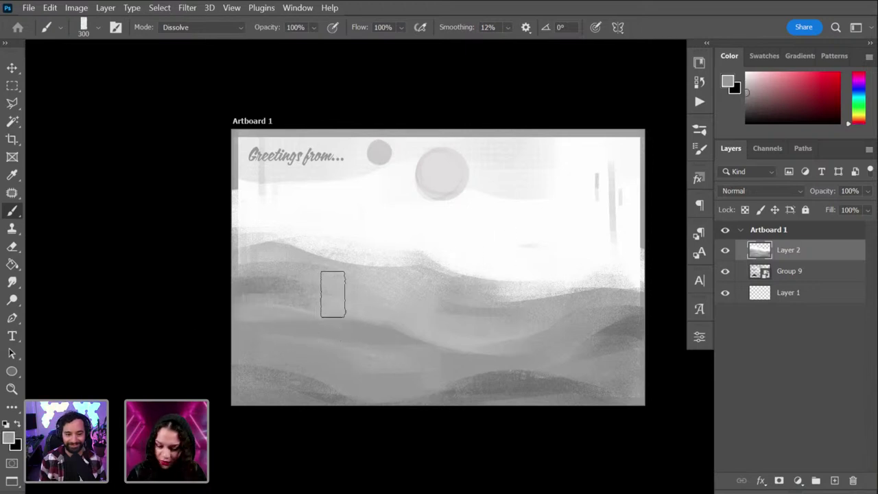
left_click(399, 230, "alt")
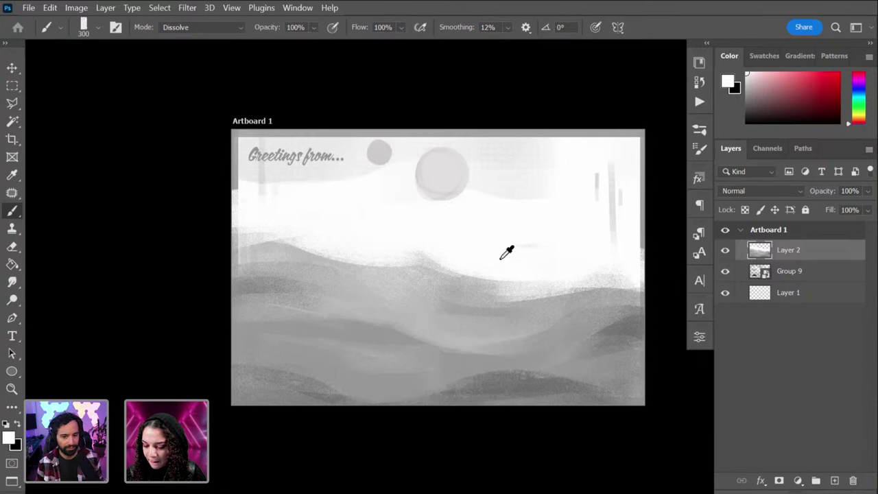
Step: Add grainy white texture along the left and middle hill tops
key("alt")
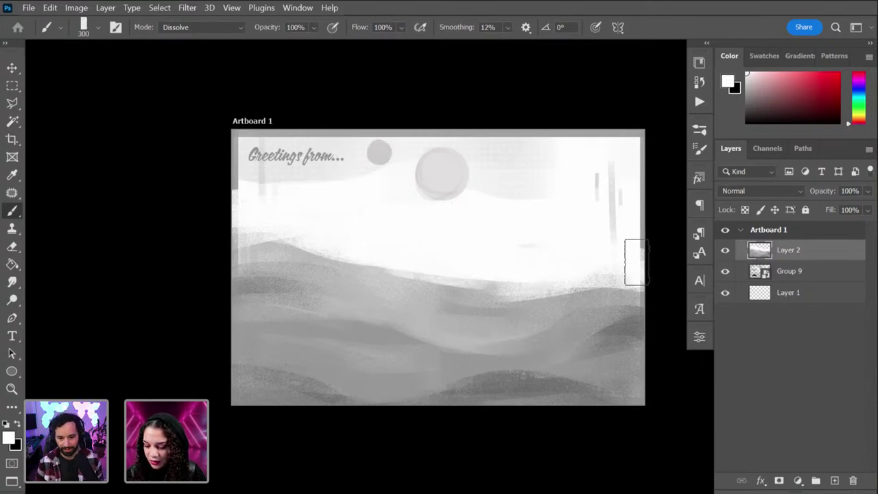
left_click_drag(494, 288, 227, 236)
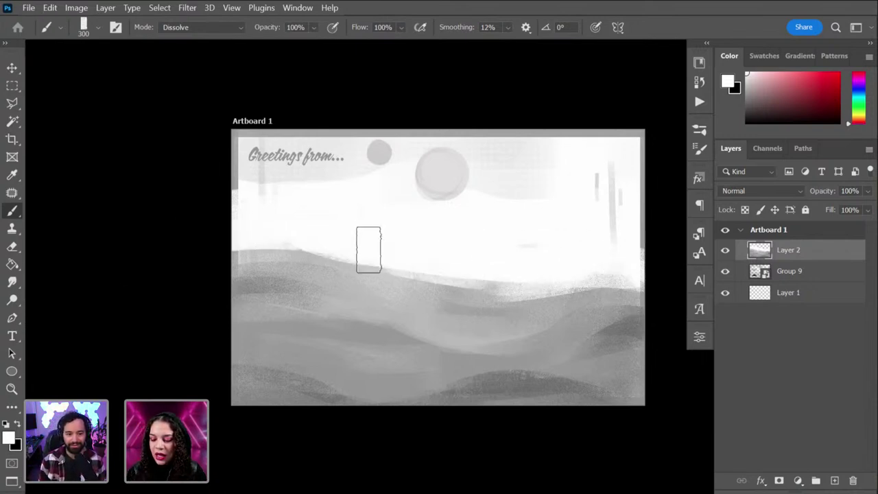
left_click_drag(369, 250, 671, 244)
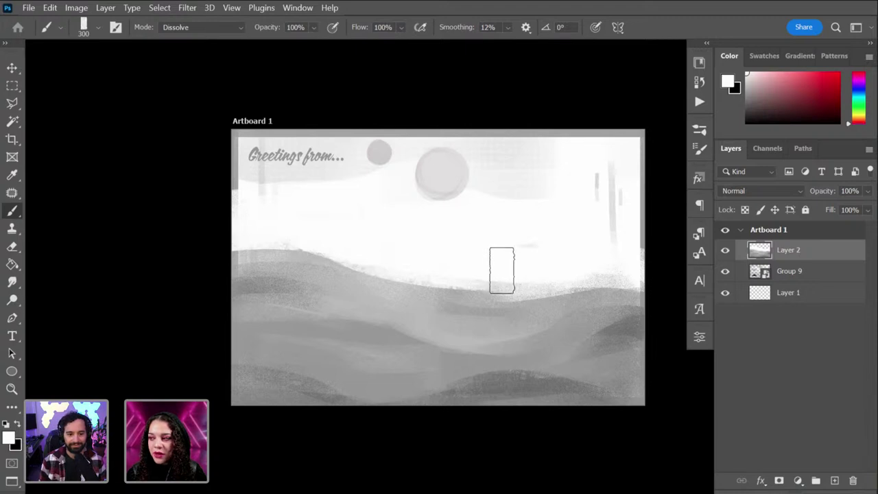
Step: Paint a white highlight along the hill edge from left to right
left_click(370, 326, "alt")
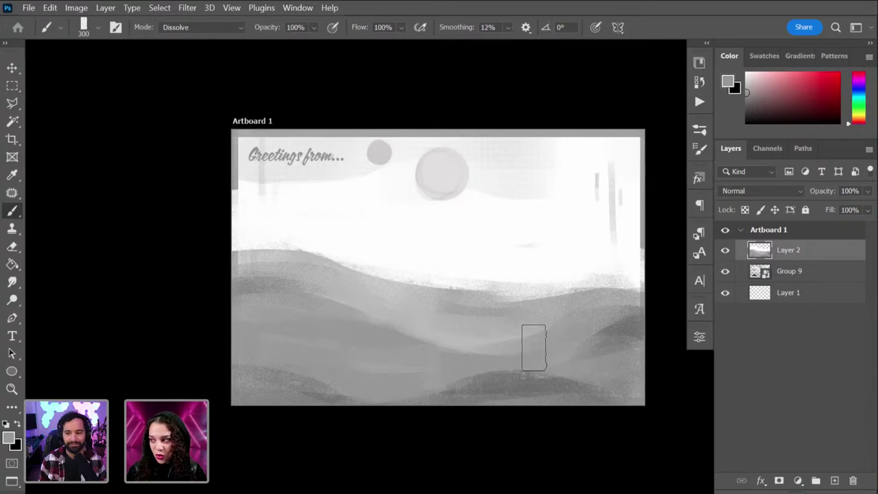
left_click(371, 243, "alt")
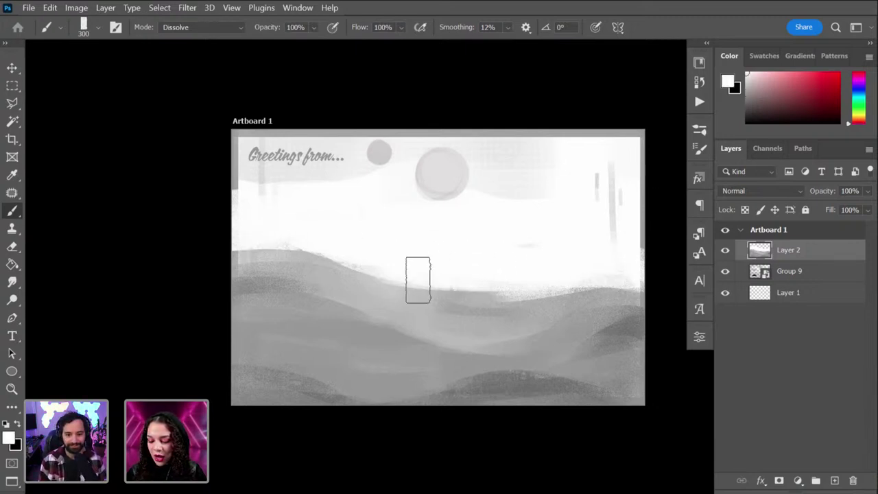
left_click_drag(407, 281, 176, 246)
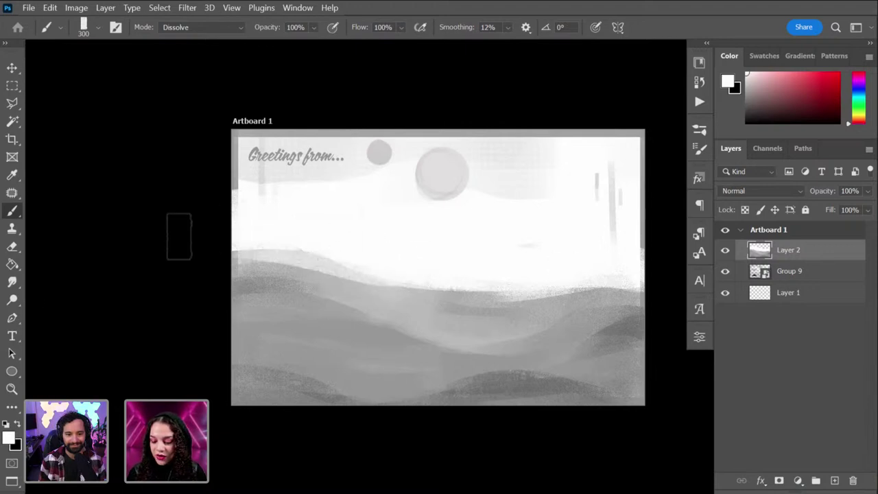
left_click_drag(343, 271, 473, 292)
left_click_drag(542, 293, 460, 292)
left_click_drag(401, 274, 439, 284)
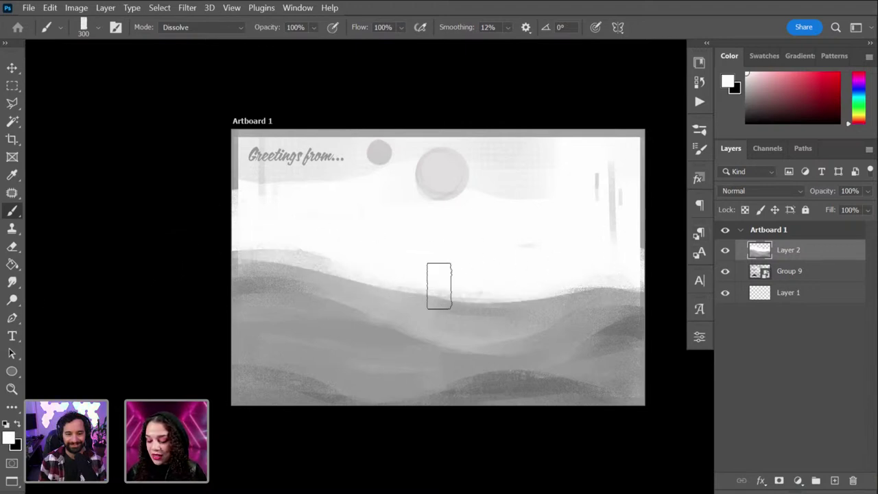
key("ctrl+z")
mouse_move(370, 281)
left_mouse_down()
mouse_move(407, 293)
mouse_move(666, 279)
left_mouse_up()
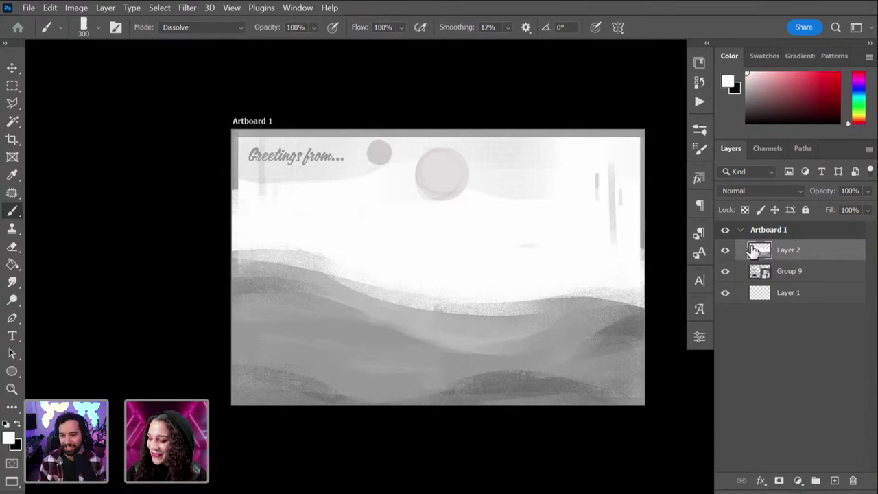
Step: Darken the lower and lower-left hills with sampled dark grey texture
left_click(476, 382, "alt")
left_click_drag(290, 348, 417, 378)
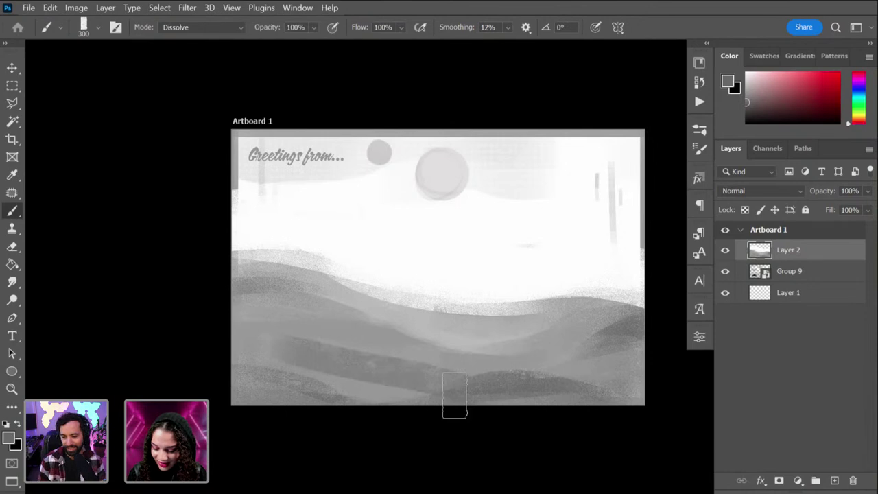
key("ctrl+z")
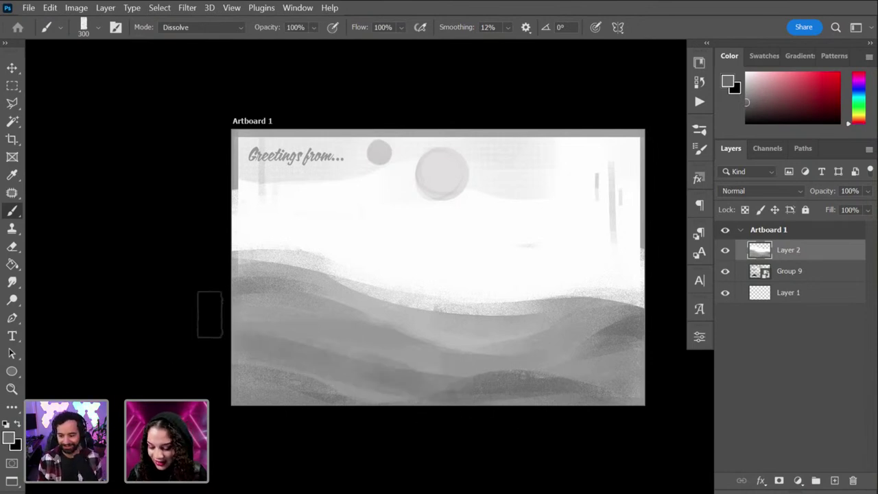
mouse_move(269, 343)
left_mouse_down()
mouse_move(403, 347)
mouse_move(404, 363)
left_mouse_up()
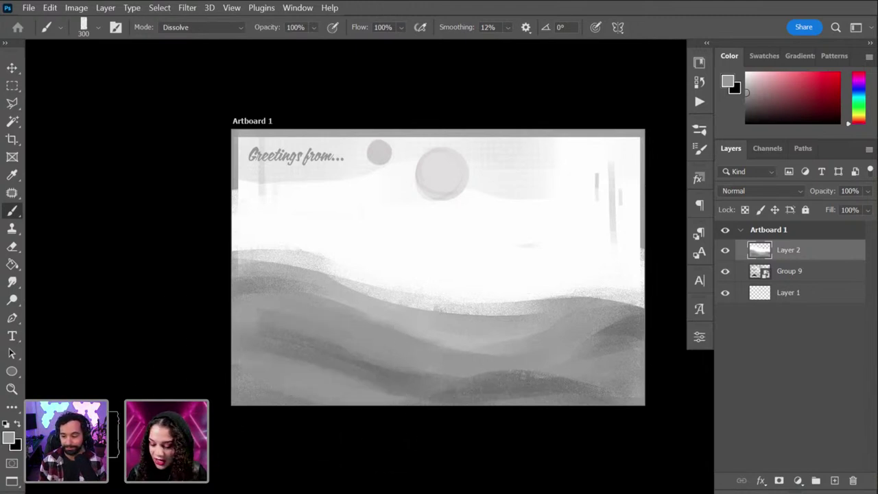
key("alt")
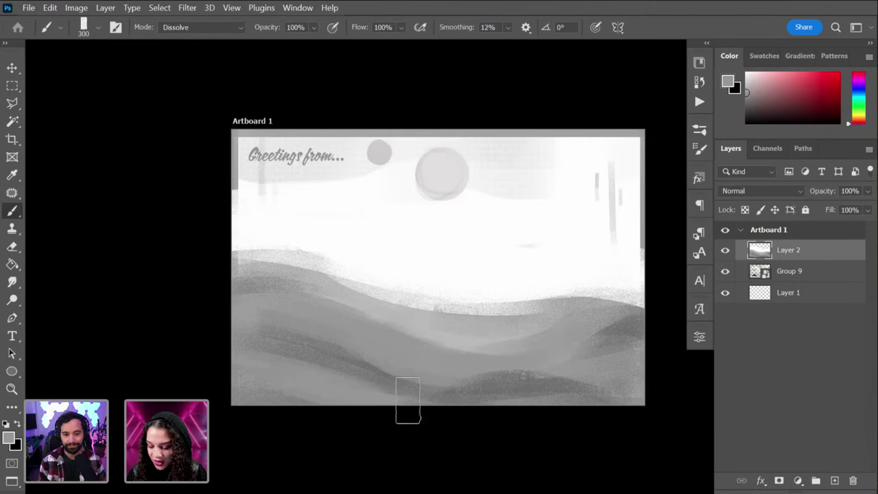
left_click(491, 384, "alt")
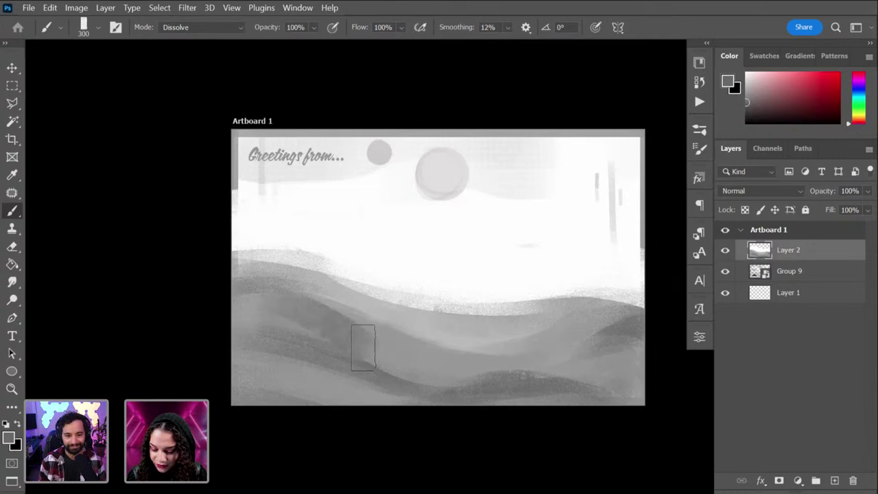
left_click_drag(261, 312, 395, 360)
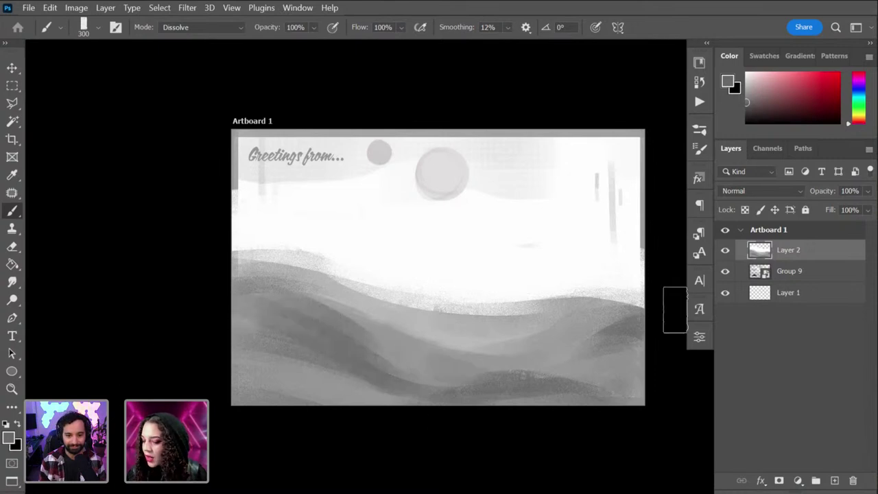
Step: Brighten the right and left hill edges with white
left_click(454, 306, "alt")
left_click_drag(637, 312, 509, 284)
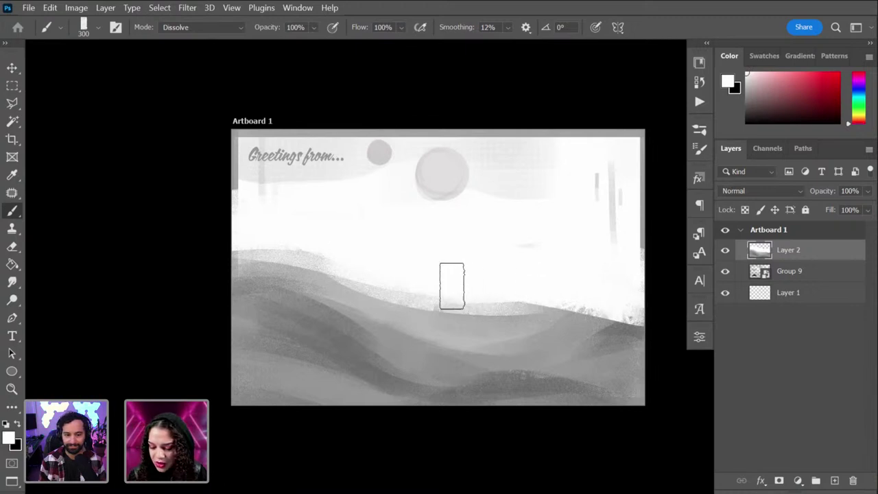
left_click_drag(451, 286, 37, 258)
Step: Raise the left hill's outline in grey and paint white over the large moon
left_click(341, 320, "alt")
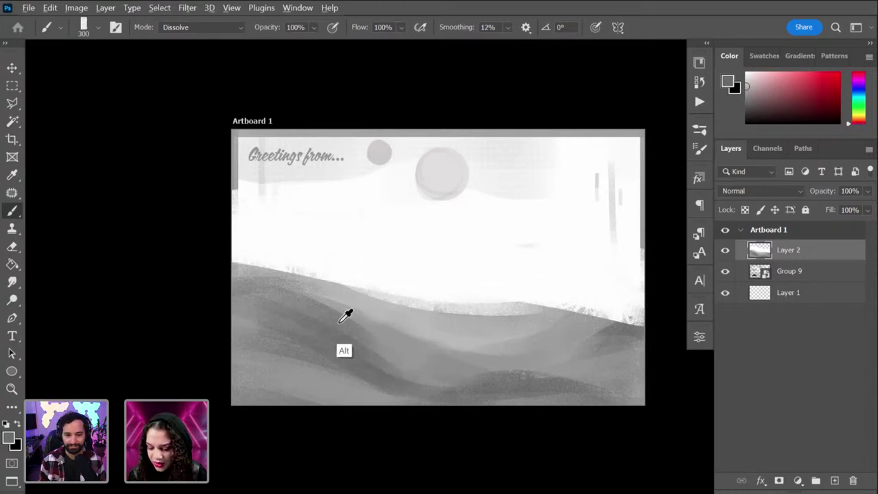
left_click_drag(412, 313, 233, 250)
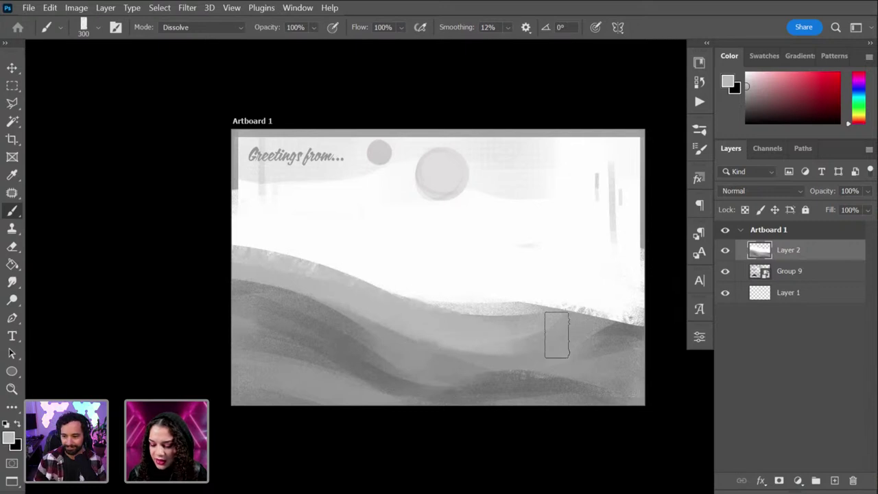
left_click(422, 291, "alt")
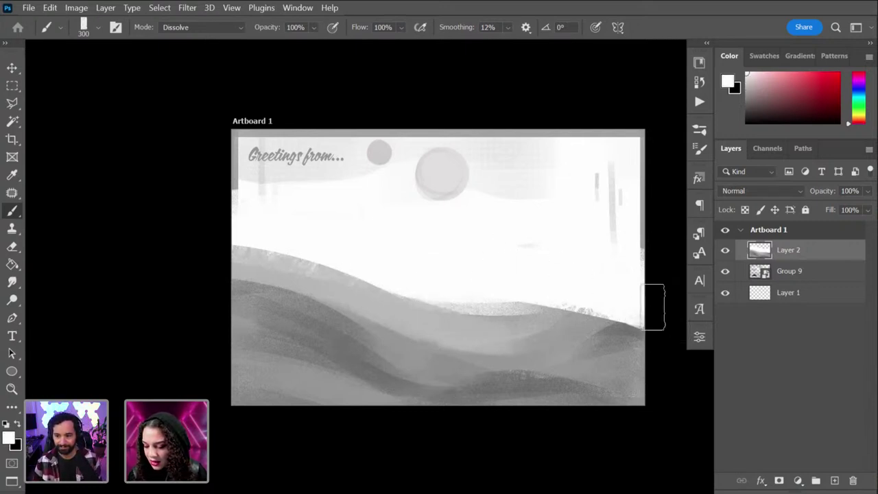
mouse_move(633, 157)
left_mouse_down()
mouse_move(308, 152)
mouse_move(238, 136)
mouse_move(471, 135)
mouse_move(379, 134)
mouse_move(678, 153)
mouse_move(632, 151)
mouse_move(445, 188)
mouse_move(637, 202)
left_mouse_up()
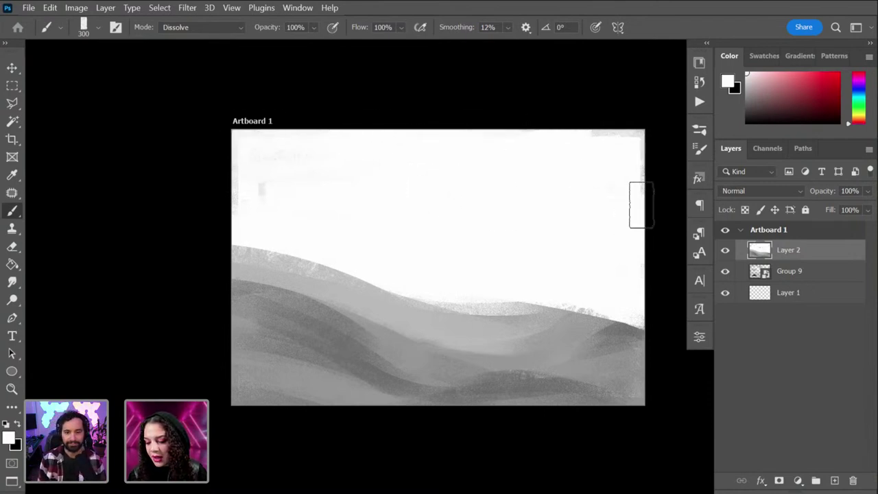
Step: Paint grey and near-white texture across the sky with the brush enlarged to 1100 px
left_click(531, 316, "alt")
key("bracketright")
key("bracketright")
key("bracketright")
key("bracketright")
key("bracketright")
key("bracketright")
key("bracketright")
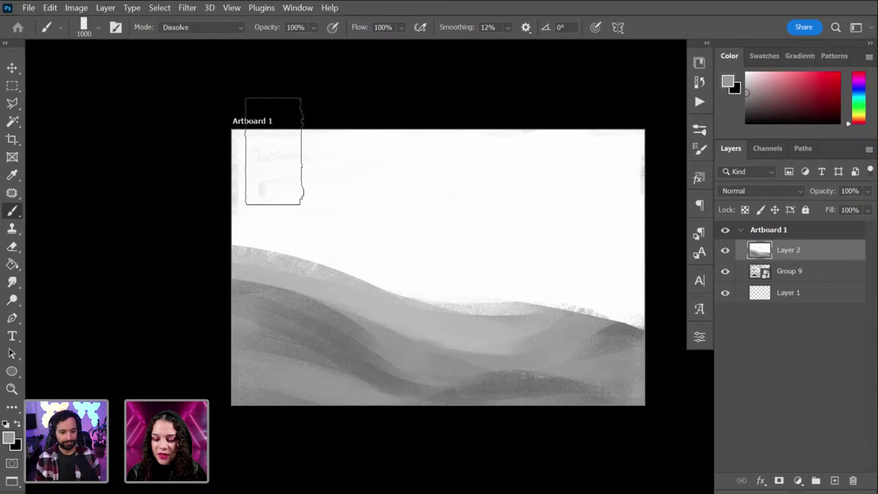
key("bracketright")
mouse_move(400, 165)
left_mouse_down()
mouse_move(440, 169)
mouse_move(484, 204)
left_mouse_up()
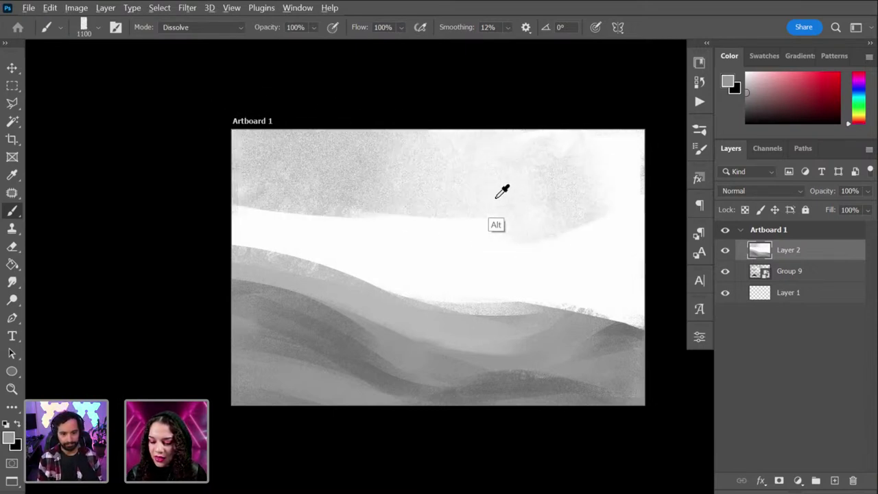
left_click(527, 204, "alt")
mouse_move(538, 209)
left_mouse_down()
mouse_move(246, 182)
mouse_move(546, 237)
mouse_move(320, 203)
mouse_move(565, 219)
mouse_move(324, 166)
mouse_move(640, 216)
mouse_move(612, 207)
left_mouse_up()
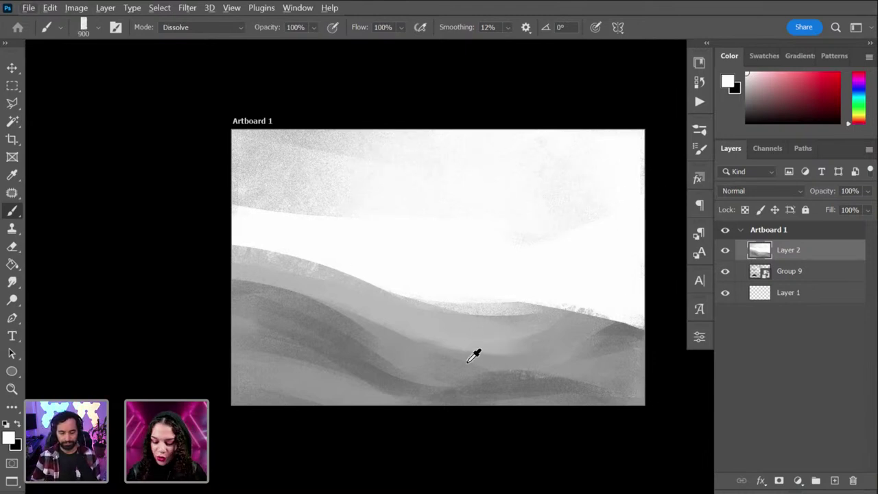
Step: Lighten the hill's top edge and lower hills with light-grey strokes at 250–500 px
key("bracketleft")
key("bracketleft")
key("bracketleft")
key("bracketleft")
key("bracketleft")
key("bracketleft")
key("bracketleft")
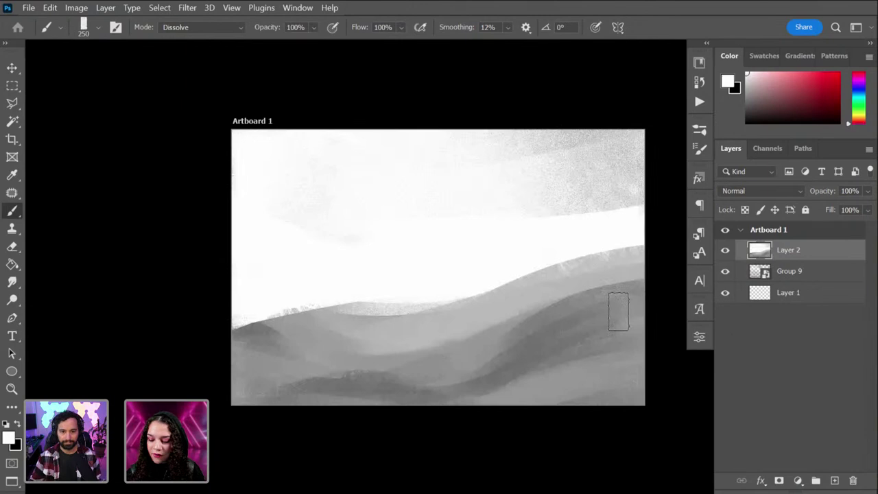
left_click(505, 290, "alt")
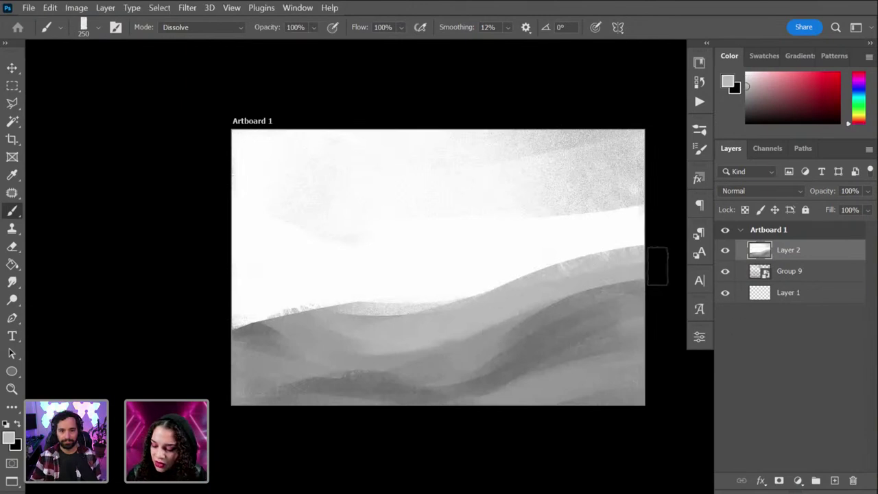
mouse_move(657, 264)
left_mouse_down()
mouse_move(635, 262)
mouse_move(260, 343)
left_mouse_up()
left_click_drag(355, 323, 247, 360)
left_click_drag(592, 304, 465, 411)
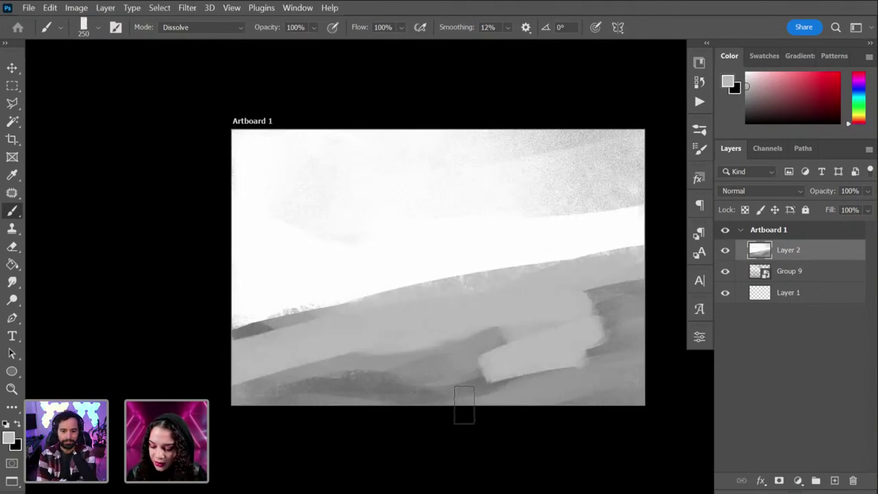
key("bracketright")
key("bracketright")
key("bracketright")
key("bracketright")
key("bracketright")
key("bracketright")
key("bracketright")
mouse_move(598, 331)
left_mouse_down()
mouse_move(465, 428)
mouse_move(407, 391)
mouse_move(218, 432)
left_mouse_up()
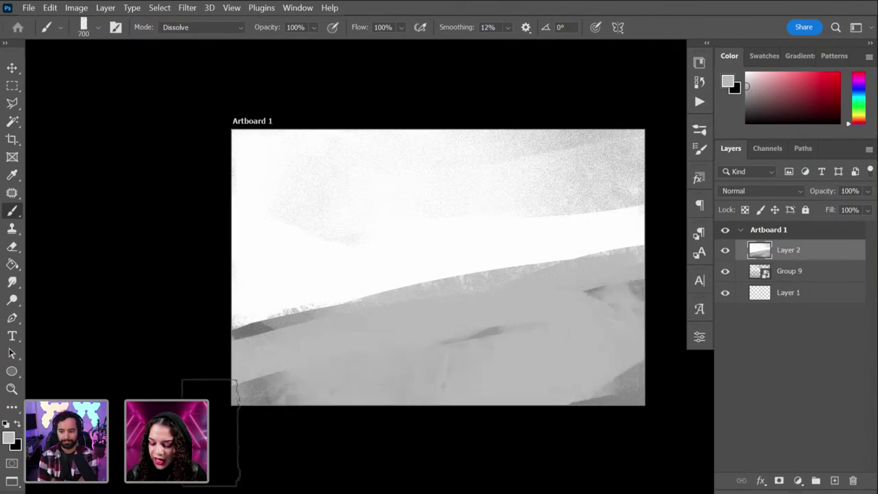
Step: Paint a dark grey stroke across the lower hill, then whiten the ridge edge at 200 px
left_click(494, 334, "alt")
mouse_move(495, 333)
left_mouse_down()
mouse_move(484, 353)
mouse_move(317, 415)
mouse_move(288, 404)
left_mouse_up()
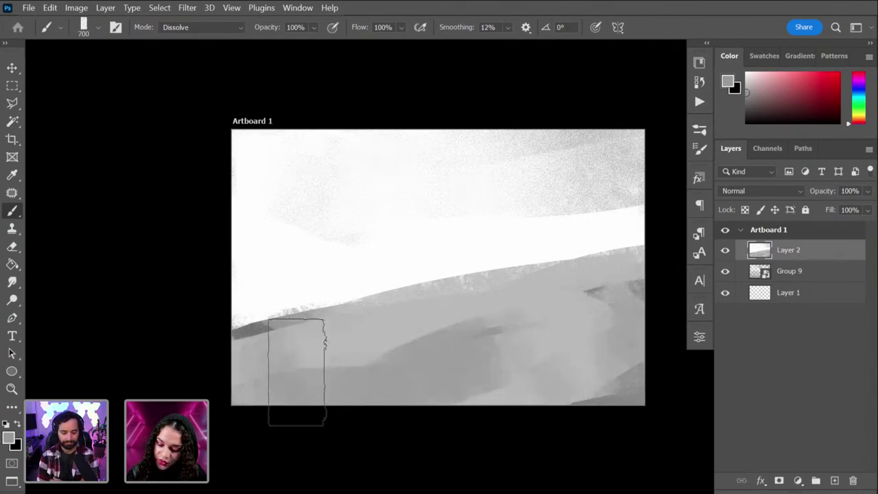
left_click(356, 264, "alt")
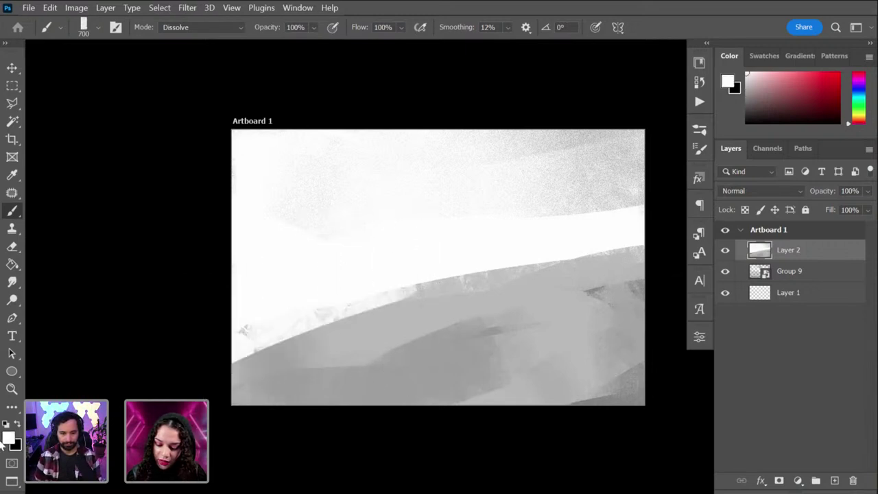
key("bracketleft")
key("bracketleft")
key("bracketleft")
key("bracketleft")
key("bracketleft")
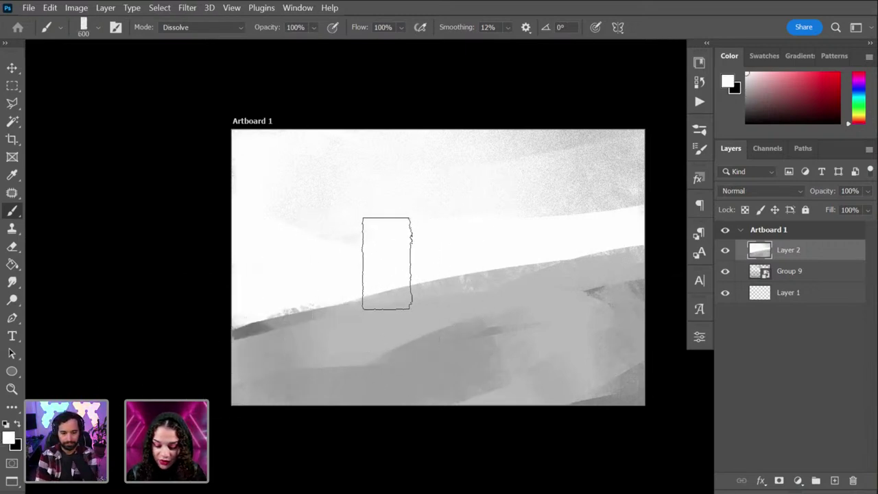
left_click_drag(233, 332, 386, 267)
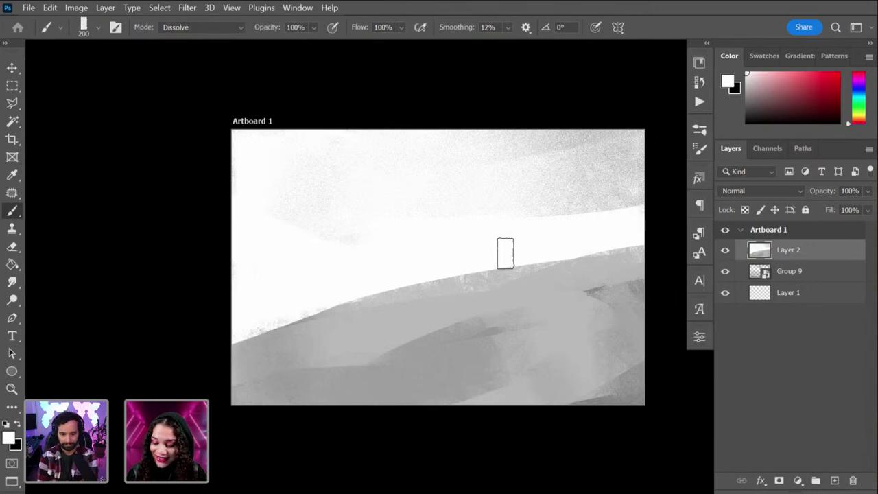
left_click_drag(506, 251, 638, 243)
Step: Darken the lower-right edge and lower dune band with mid-grey strokes, then pick white
left_click(617, 398, "alt")
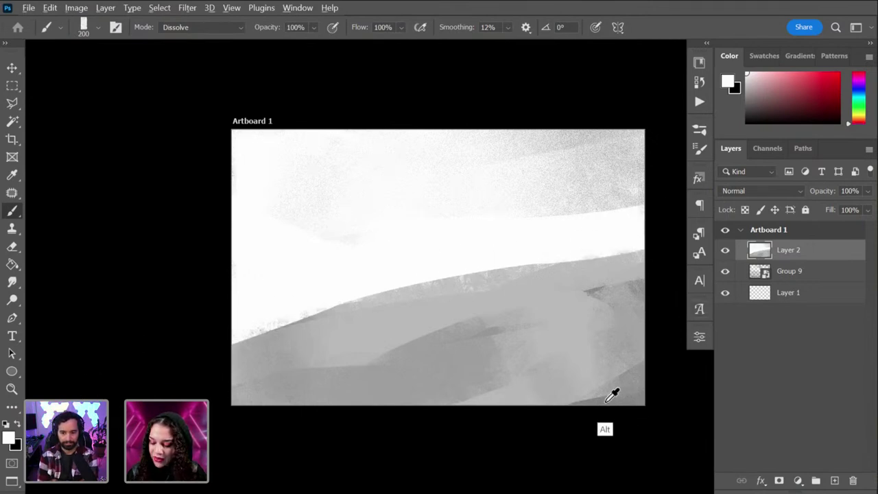
left_click_drag(651, 363, 480, 421)
left_click_drag(647, 355, 559, 385)
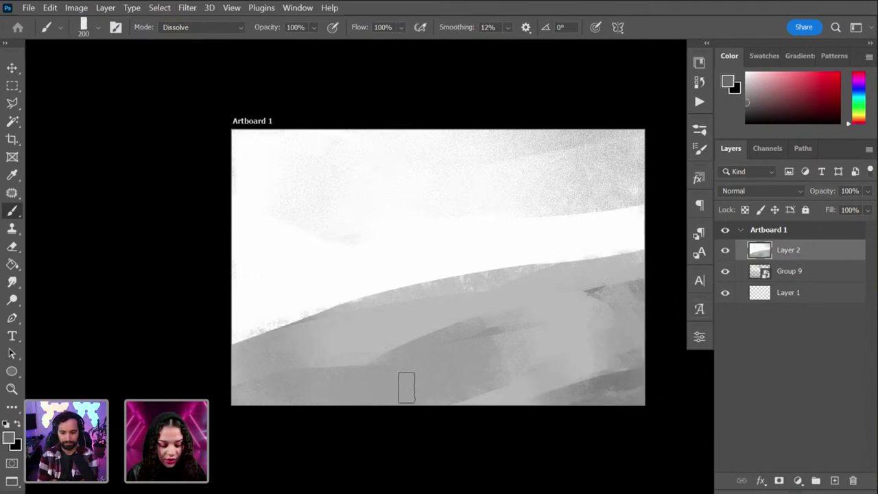
key("bracketright")
key("bracketright")
key("bracketright")
key("bracketright")
key("bracketright")
key("bracketright")
key("bracketright")
left_click_drag(631, 373, 464, 441)
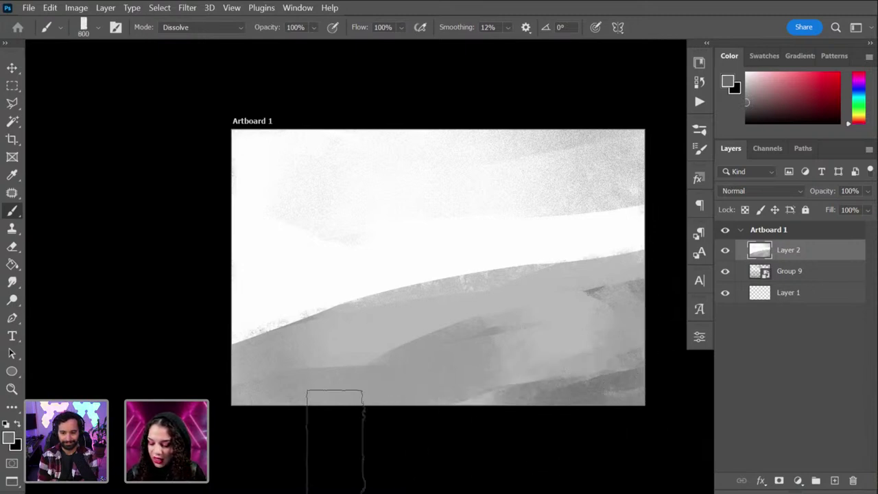
key("bracketleft")
key("bracketleft")
key("bracketleft")
key("bracketleft")
left_click_drag(273, 373, 320, 374)
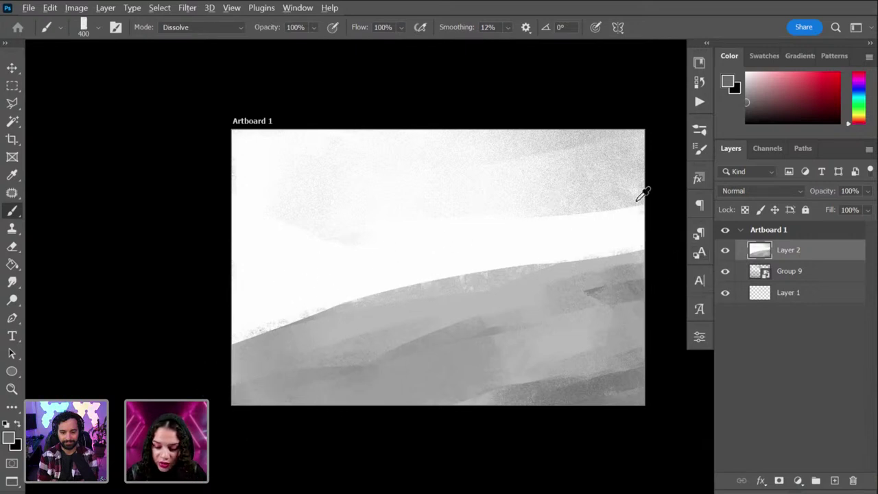
left_click(296, 254, "alt")
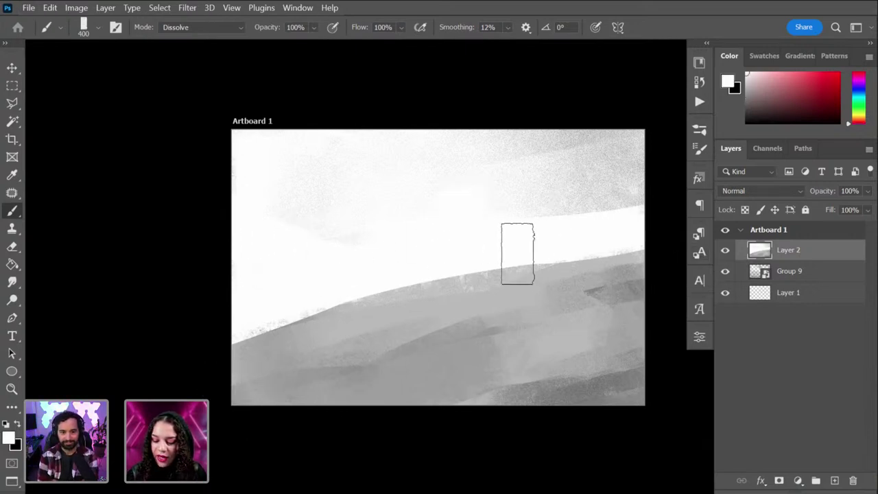
Step: On new Layer 3, paint a grey dome rock on the right horizon with a darker right side
key("ctrl+shift+n")
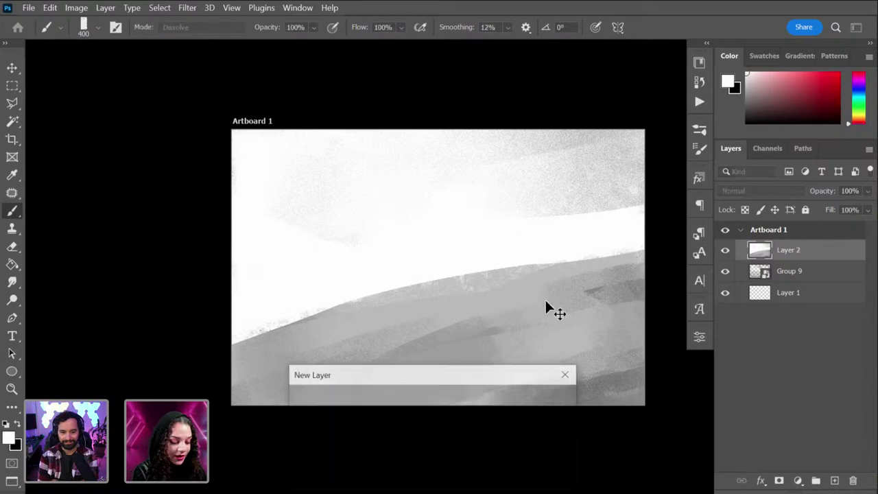
key("Return")
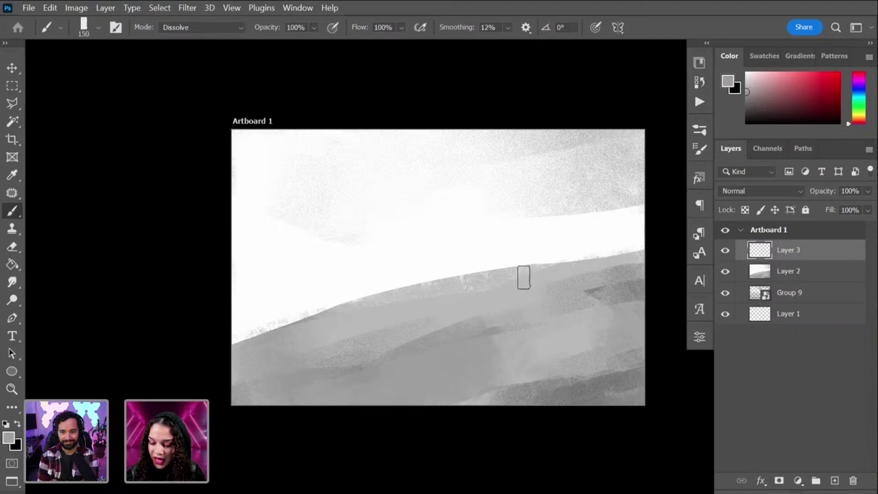
mouse_move(523, 277)
left_mouse_down()
mouse_move(583, 227)
mouse_move(540, 239)
mouse_move(584, 258)
mouse_move(534, 270)
mouse_move(596, 252)
mouse_move(571, 238)
mouse_move(583, 247)
mouse_move(578, 266)
mouse_move(588, 262)
mouse_move(510, 277)
mouse_move(540, 273)
mouse_move(545, 261)
mouse_move(604, 265)
mouse_move(610, 252)
mouse_move(584, 273)
mouse_move(563, 271)
mouse_move(603, 270)
left_mouse_up()
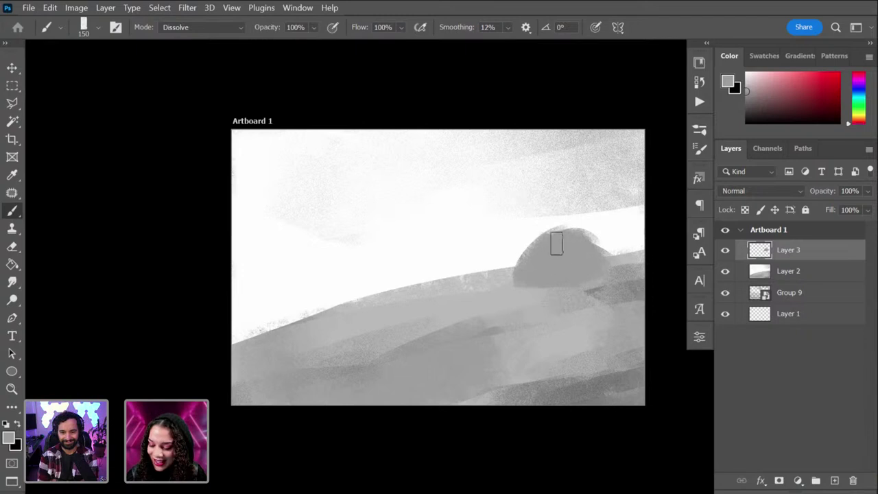
left_click_drag(556, 243, 598, 272)
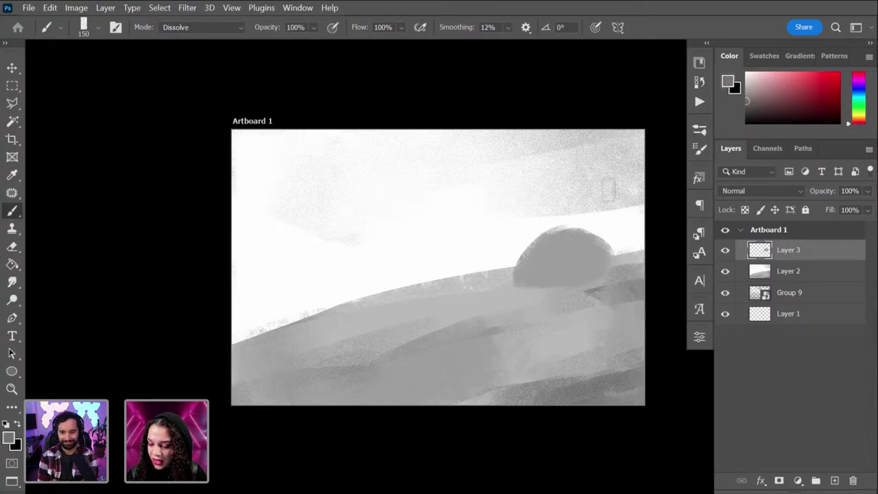
left_click_drag(589, 277, 562, 284)
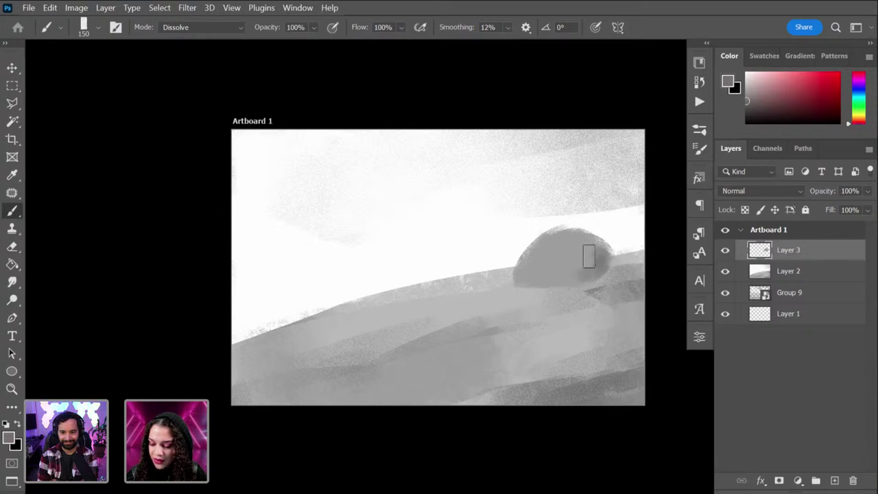
mouse_move(588, 256)
left_mouse_down()
mouse_move(542, 263)
mouse_move(582, 252)
mouse_move(603, 253)
left_mouse_up()
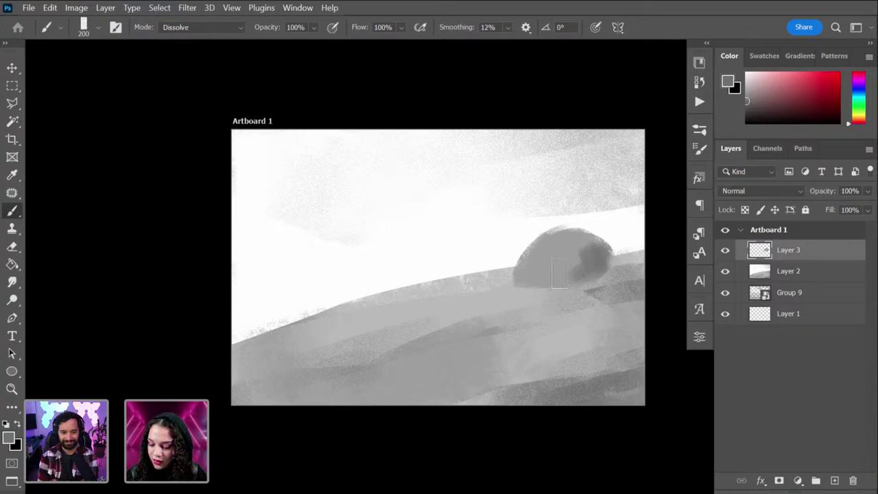
mouse_move(560, 273)
left_mouse_down()
mouse_move(594, 253)
mouse_move(578, 248)
mouse_move(597, 279)
left_mouse_up()
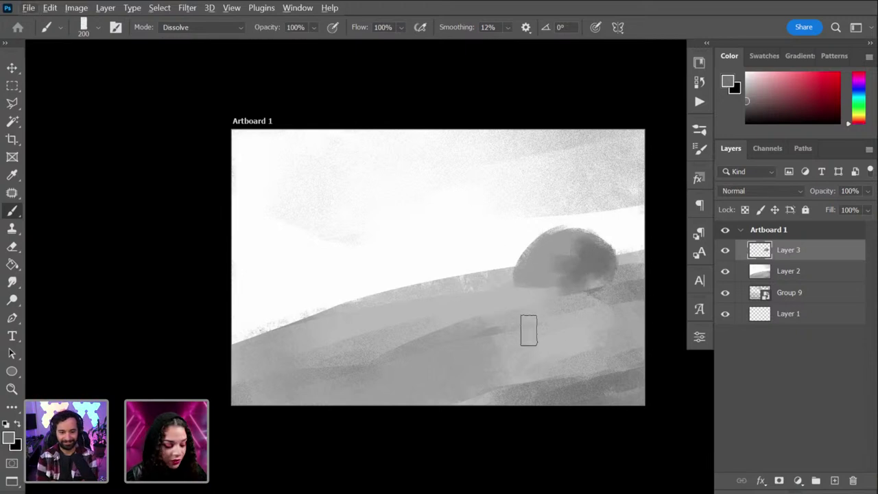
key("e")
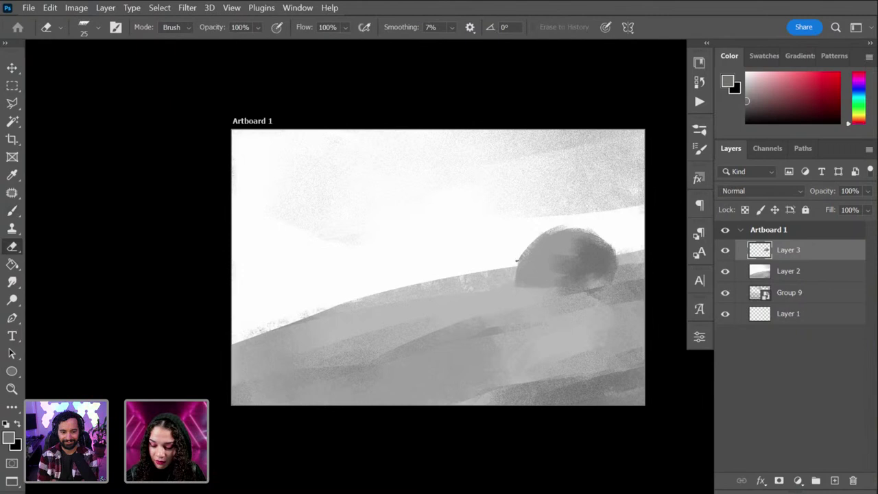
Step: Undo a stray stroke, then scale the rock taller, raise it and tilt it slightly with Free Transform
key("b")
left_click_drag(517, 248, 512, 313)
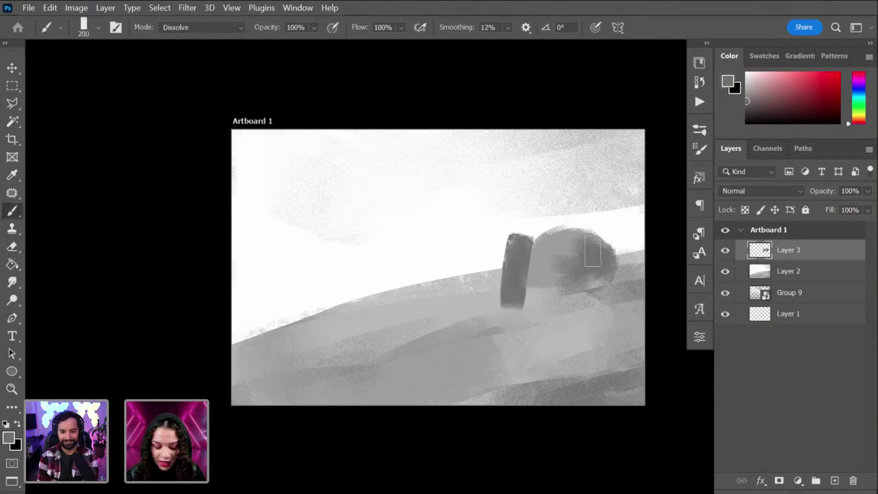
key("ctrl+z")
key("e")
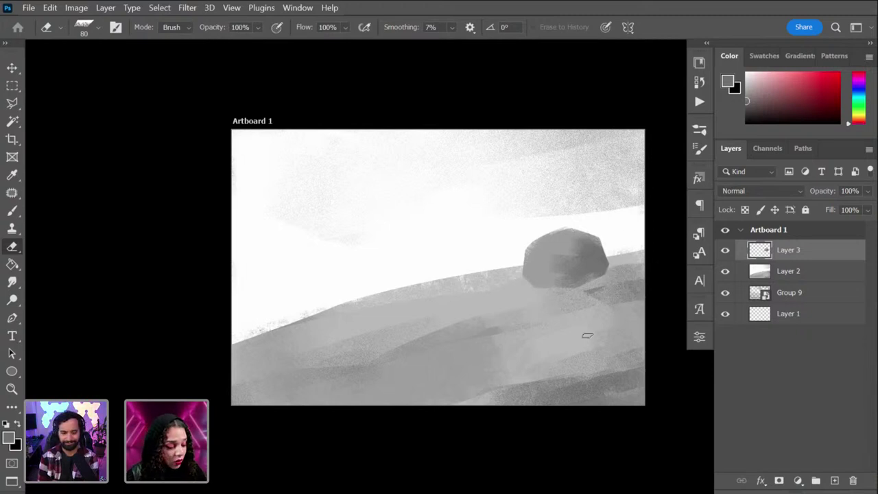
key("ctrl+t")
left_click_drag(608, 223, 616, 210)
left_click_drag(583, 251, 581, 237)
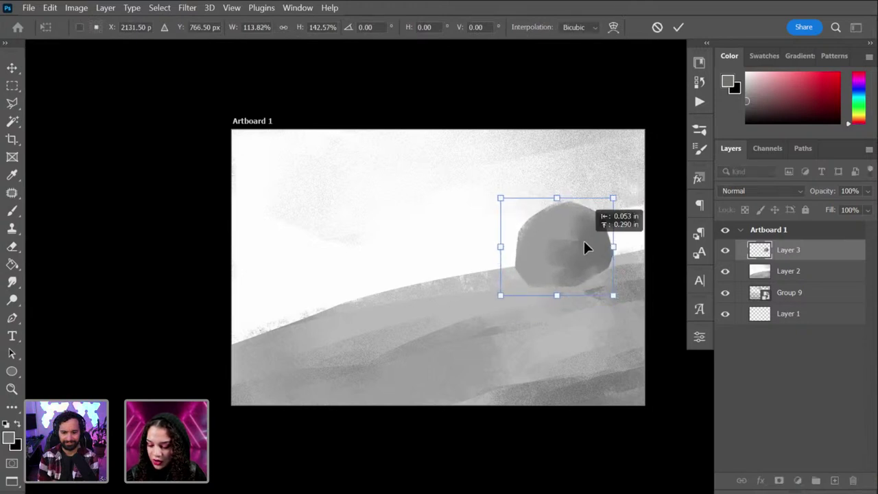
left_click_drag(617, 180, 623, 192)
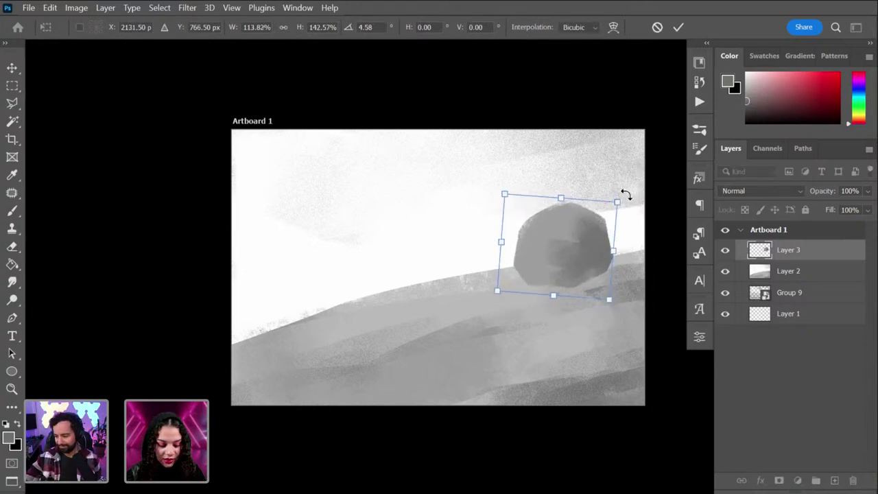
key("Return")
Step: Try a dark shadow stroke under the rock and undo it
key("b")
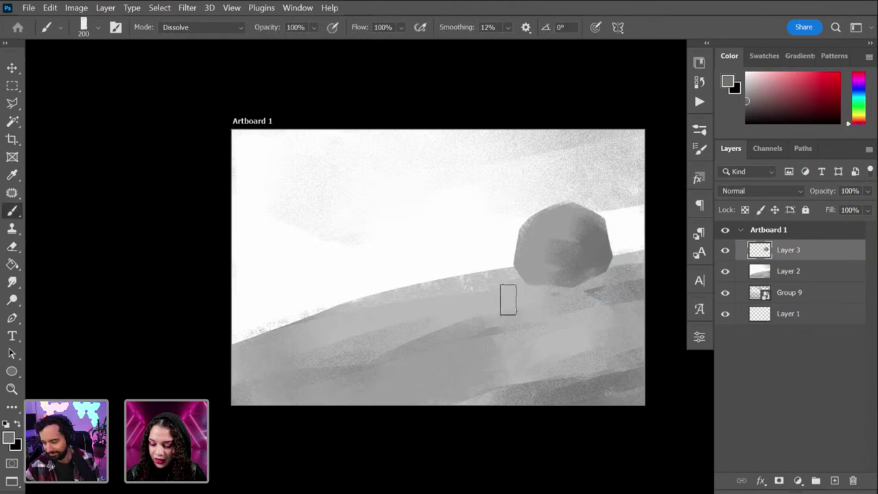
left_click_drag(508, 300, 610, 299)
key("ctrl+z")
key("e")
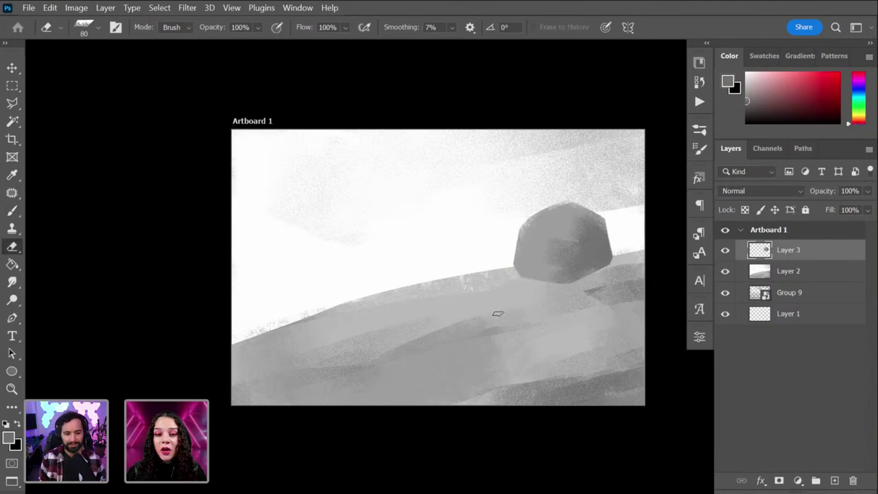
Step: Add Layer 4 above Layer 2 and paint darker grey shadow under and right of the rock
key("b")
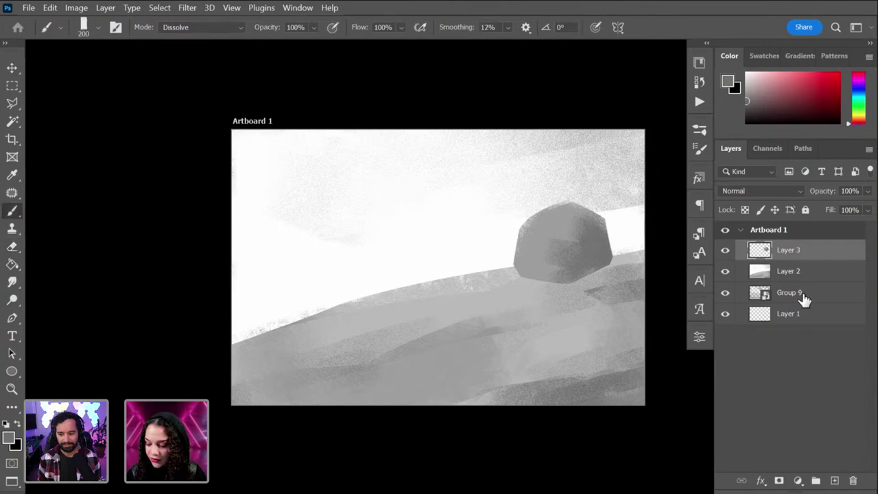
left_click(785, 272)
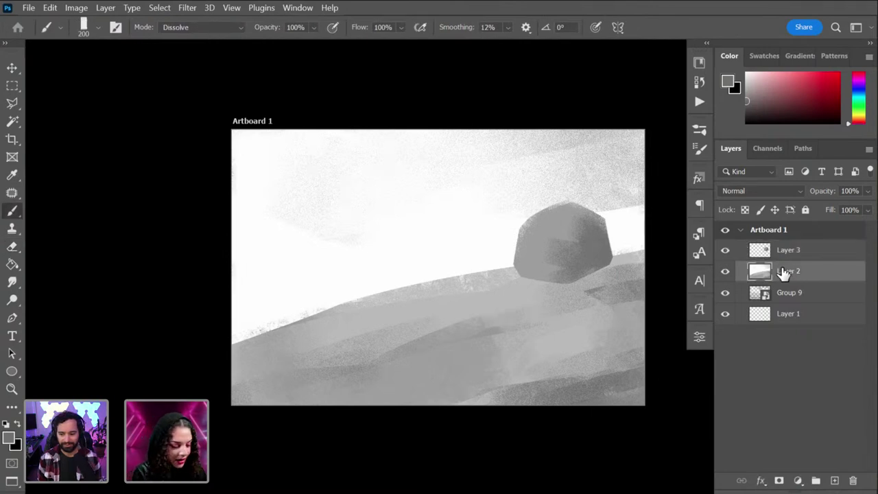
key("ctrl+shift+n")
key("Return")
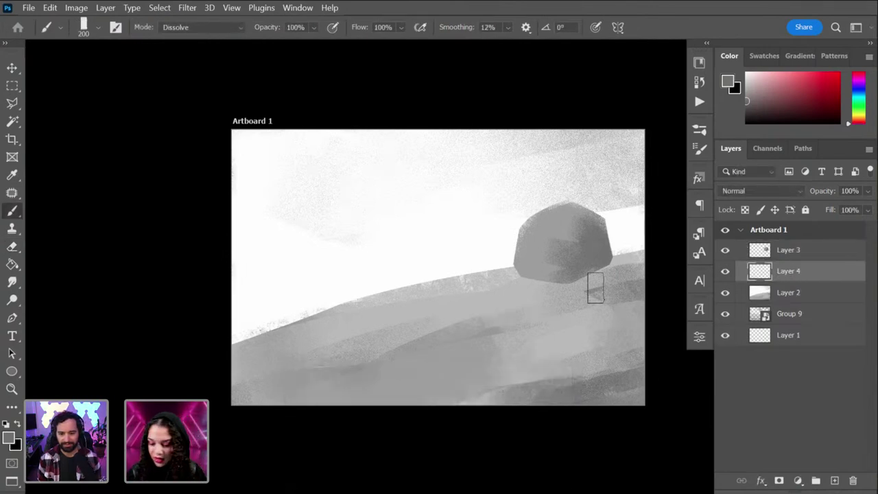
mouse_move(595, 288)
left_mouse_down()
mouse_move(658, 278)
mouse_move(561, 272)
mouse_move(666, 270)
mouse_move(611, 261)
mouse_move(633, 279)
mouse_move(627, 300)
left_mouse_up()
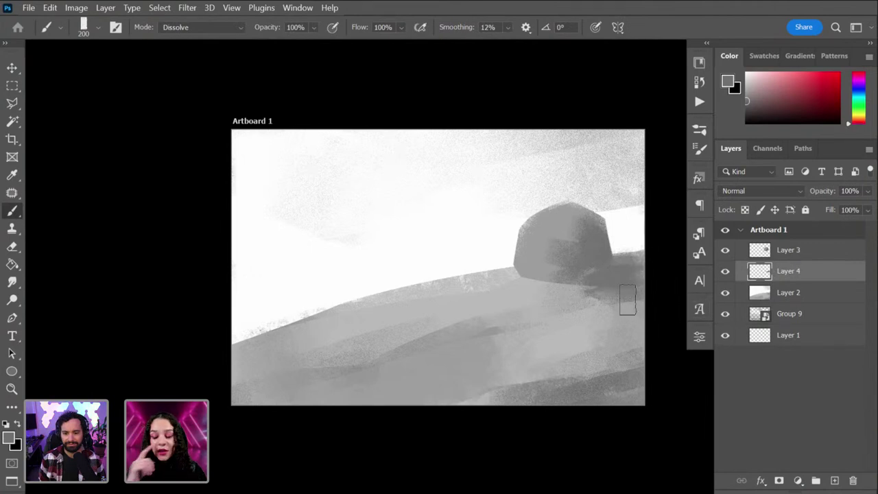
left_click(746, 107)
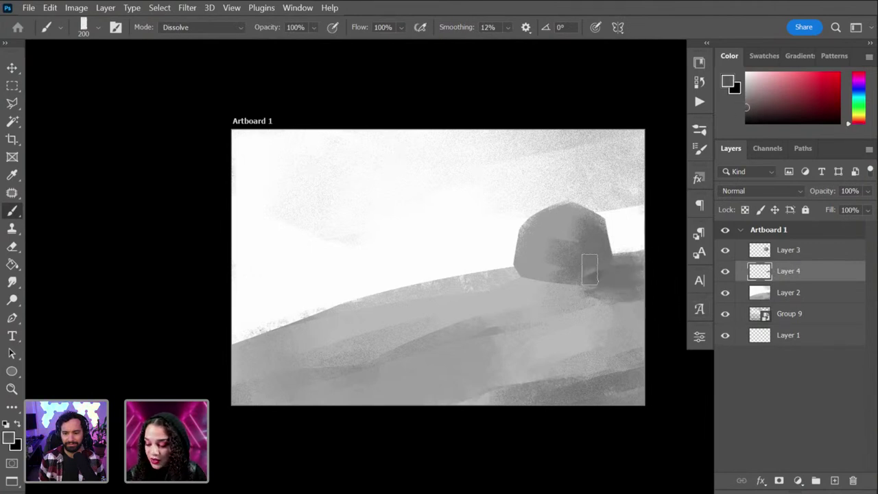
mouse_move(630, 262)
left_mouse_down()
mouse_move(597, 261)
mouse_move(659, 281)
mouse_move(588, 278)
left_mouse_up()
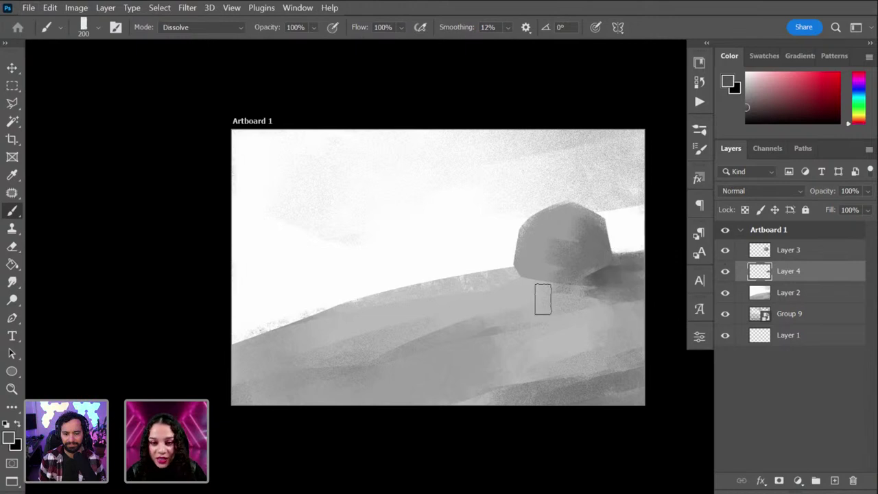
left_click_drag(560, 281, 619, 285)
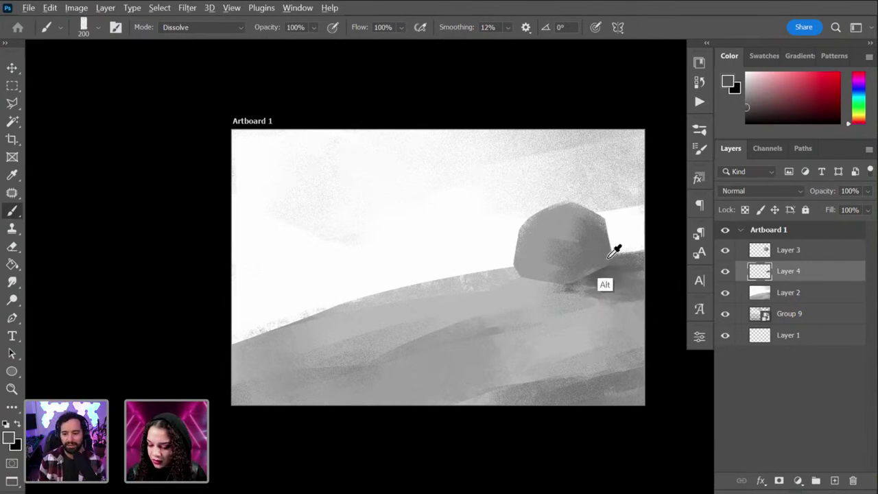
Step: Add Layer 5 above Layer 3 and paint a sampled dark grey band along the bottom edge
left_click(839, 256)
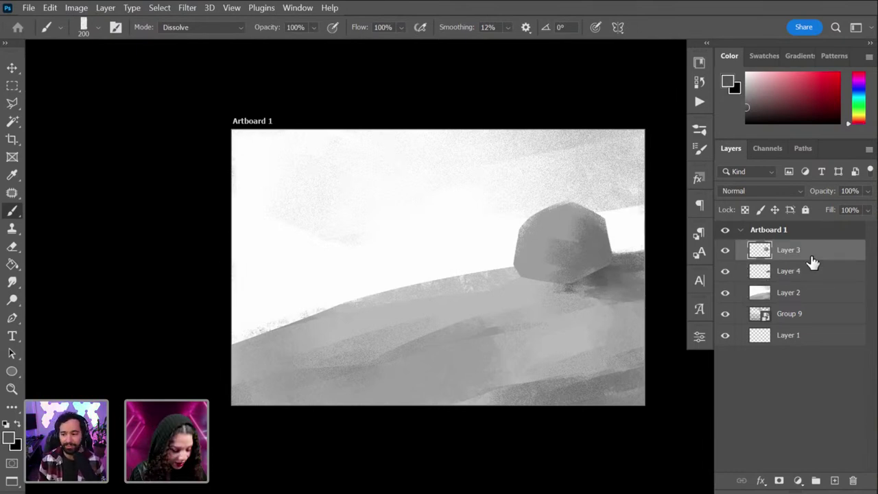
key("ctrl+shift+n")
key("Return")
left_click(614, 370, "alt")
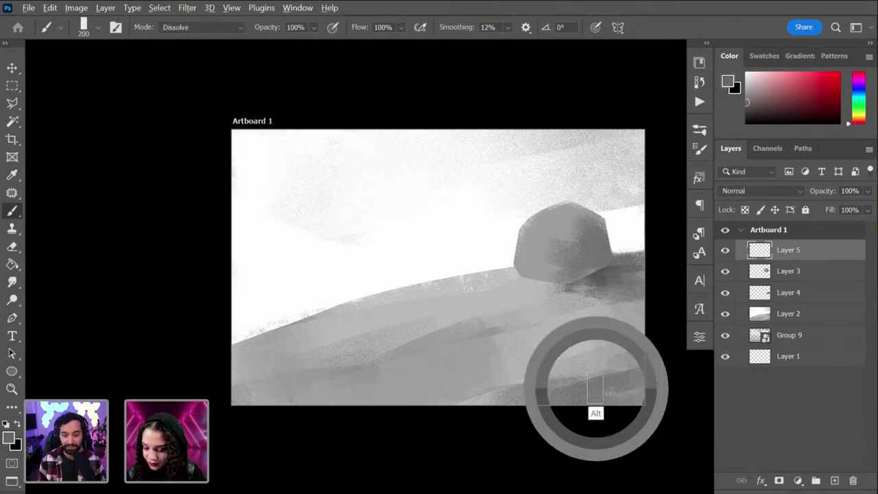
left_click_drag(611, 372, 439, 403)
key("ctrl+z")
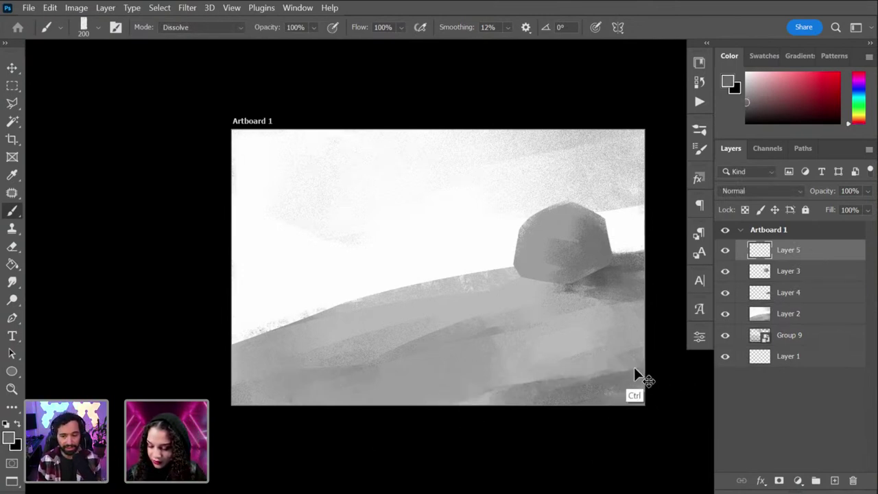
left_click_drag(634, 370, 387, 401)
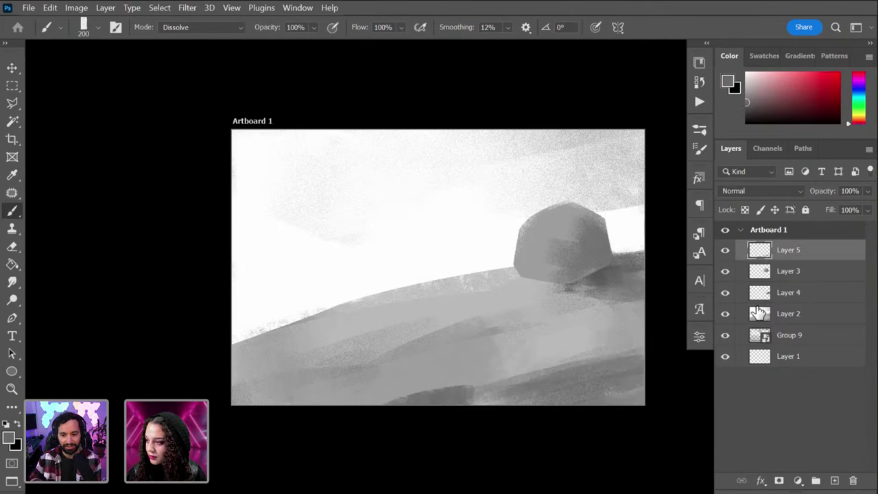
scroll(447, 152, "down", 1)
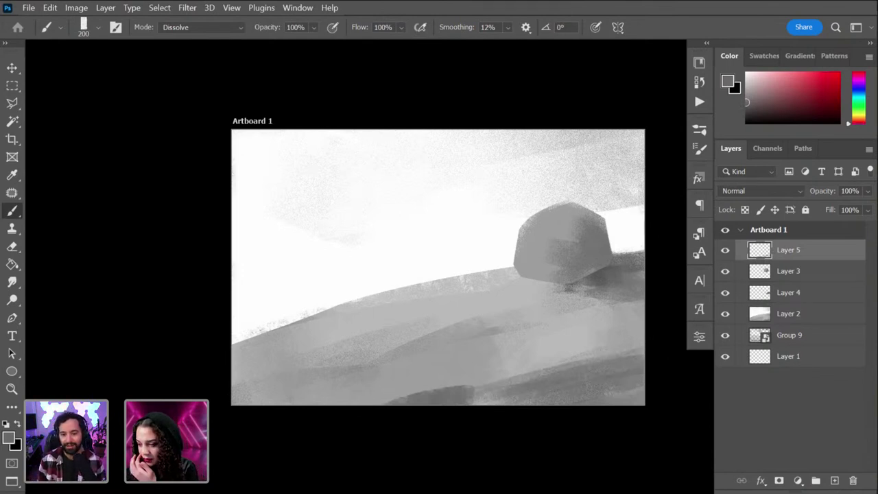
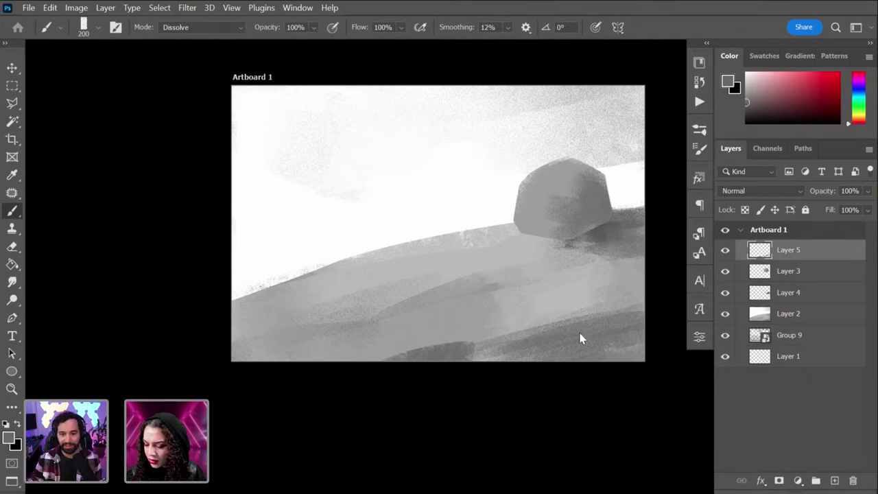
Step: Squash Layers 5, 3, 4 and 2 to about 85% height to reveal the greeting banner, then select Layer 2 alone
left_click(816, 310, "shift")
key("ctrl+t")
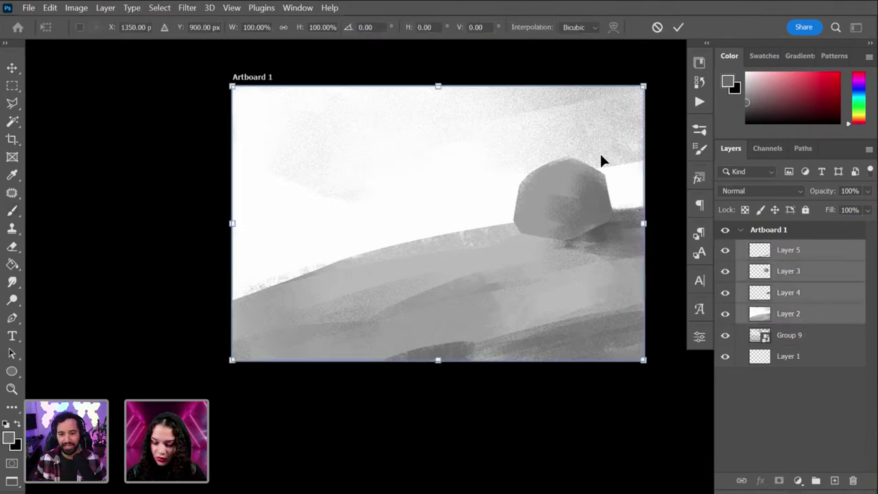
left_click_drag(438, 84, 437, 142)
key("Return")
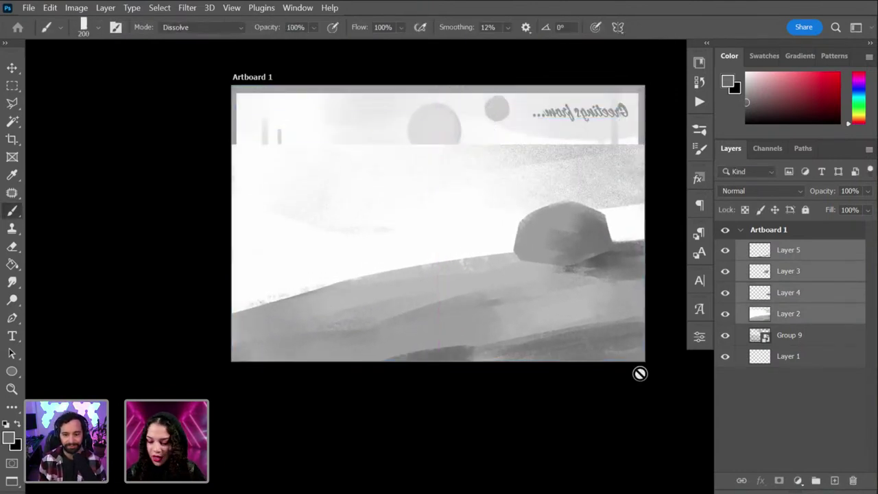
left_click(819, 323)
Step: Add Layer 6 and cover the banner's posts, circle and greeting text with white Dissolve strokes
key("ctrl+shift+n")
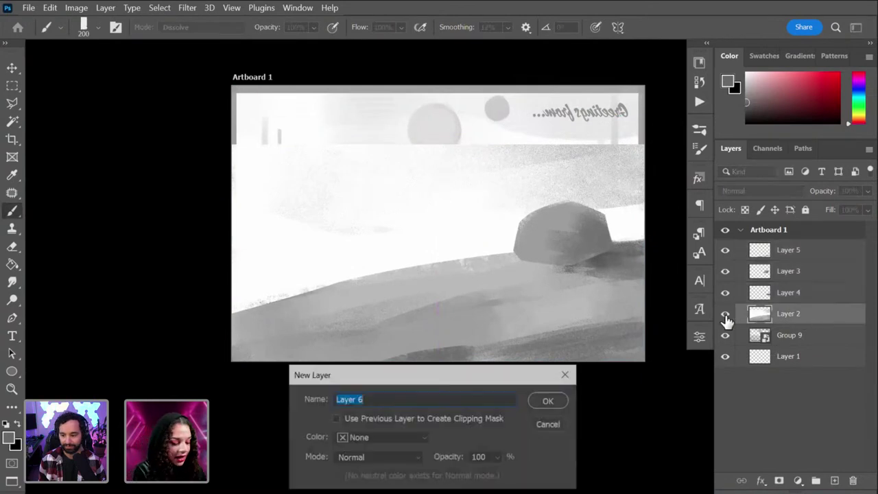
key("Return")
left_click(336, 163, "alt")
mouse_move(235, 182)
left_mouse_down()
mouse_move(344, 123)
mouse_move(245, 119)
mouse_move(217, 96)
left_mouse_up()
key("bracketright")
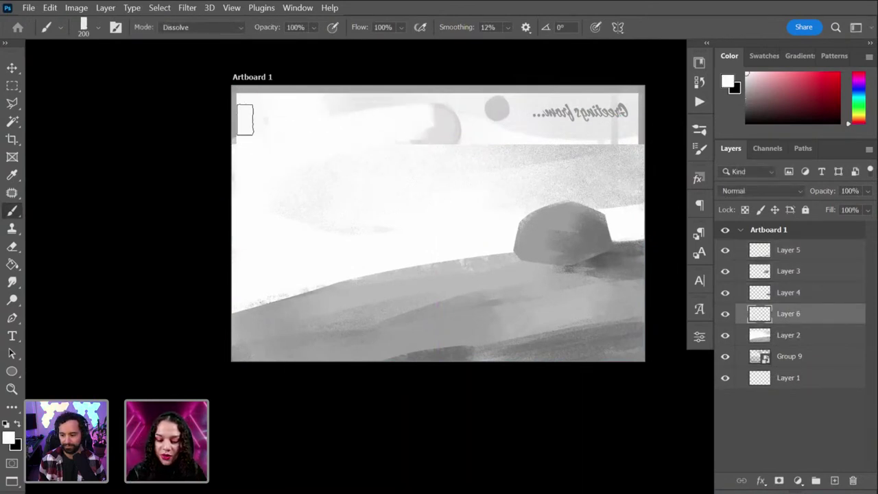
key("bracketright")
key("bracketright")
key("bracketright")
key("bracketright")
key("bracketright")
key("bracketright")
key("bracketright")
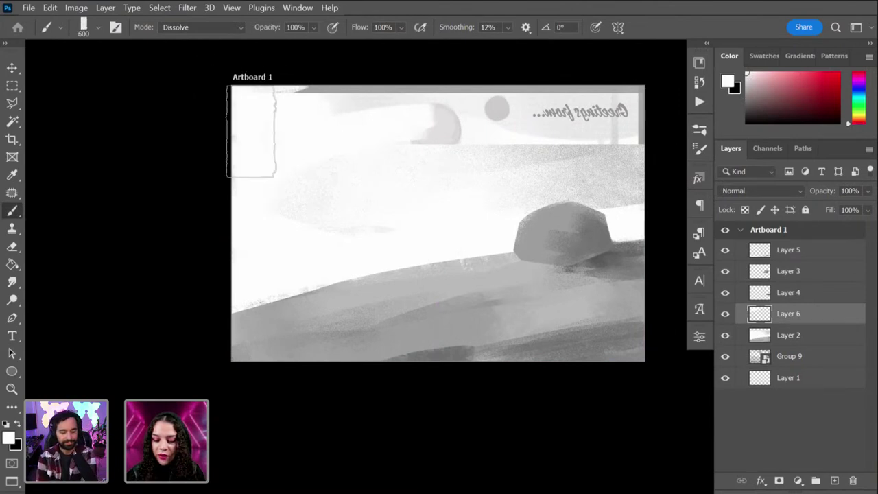
mouse_move(253, 129)
left_mouse_down()
mouse_move(294, 111)
mouse_move(510, 114)
mouse_move(431, 140)
mouse_move(592, 100)
mouse_move(451, 116)
mouse_move(431, 124)
mouse_move(649, 102)
left_mouse_up()
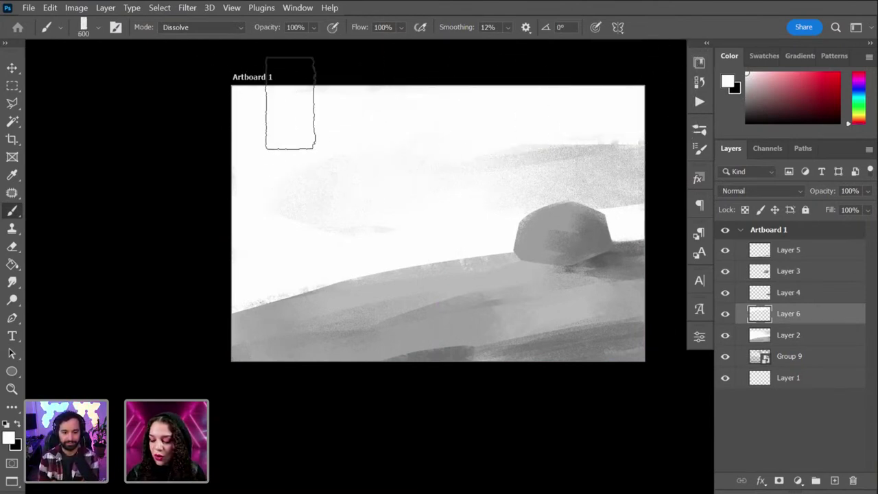
Step: Paint a light grey streak across the upper-left sky and shrink the brush to 250
left_click(634, 185, "alt")
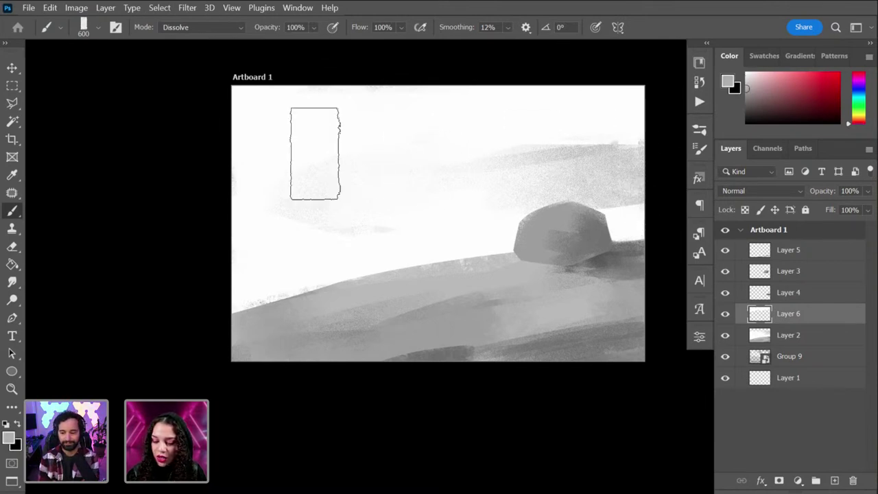
mouse_move(313, 151)
left_mouse_down()
mouse_move(435, 93)
mouse_move(478, 117)
mouse_move(239, 206)
mouse_move(222, 199)
mouse_move(256, 137)
mouse_move(343, 108)
left_mouse_up()
left_click(525, 114, "alt")
key("bracketleft")
key("bracketleft")
key("bracketleft")
key("bracketleft")
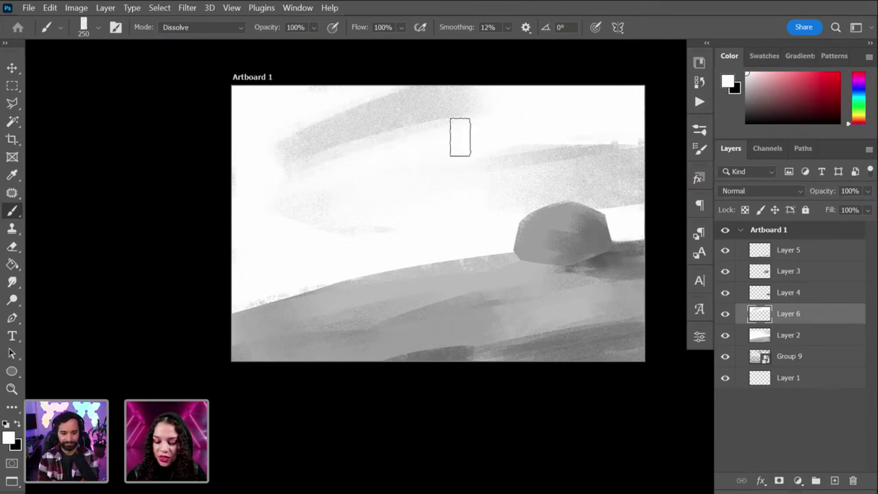
key("alt")
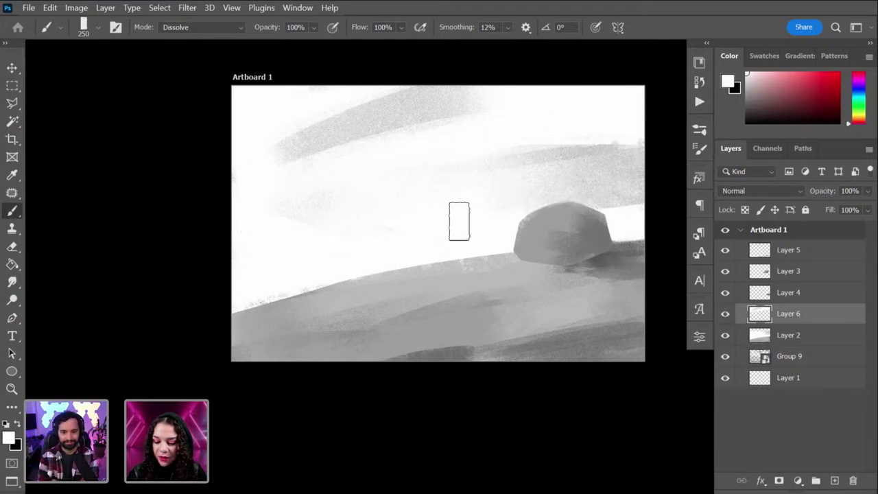
Step: Add Layer 7 and paint a grey patch in the left sky with a 500 brush
key("ctrl+shift+n")
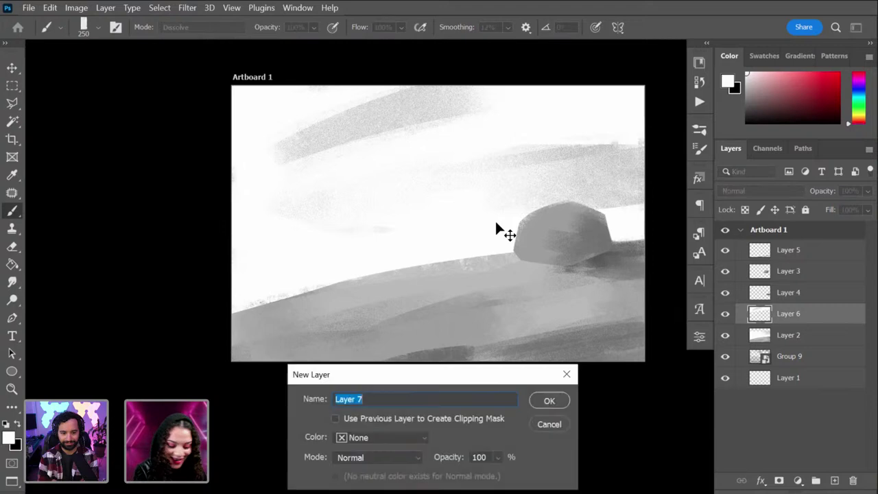
key("Return")
key("x")
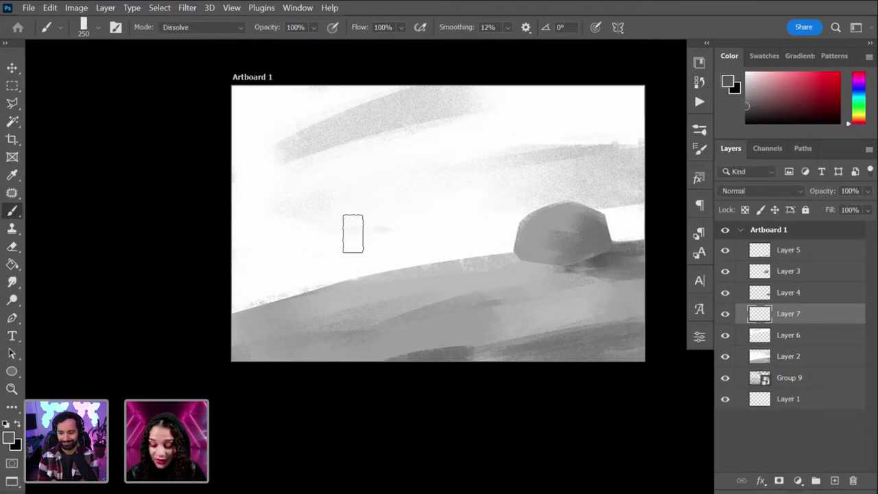
mouse_move(353, 233)
left_mouse_down()
mouse_move(364, 229)
mouse_move(325, 216)
left_mouse_up()
key("ctrl+z")
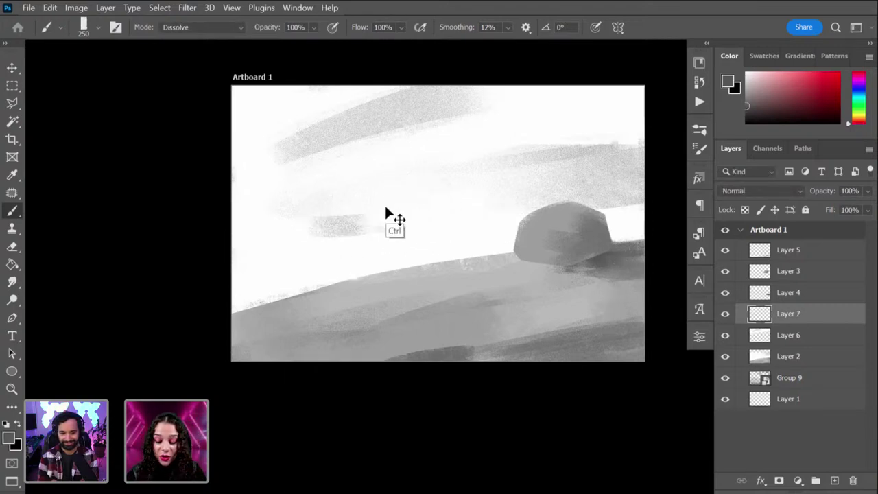
key("ctrl+z")
key("bracketright")
key("bracketright")
key("bracketright")
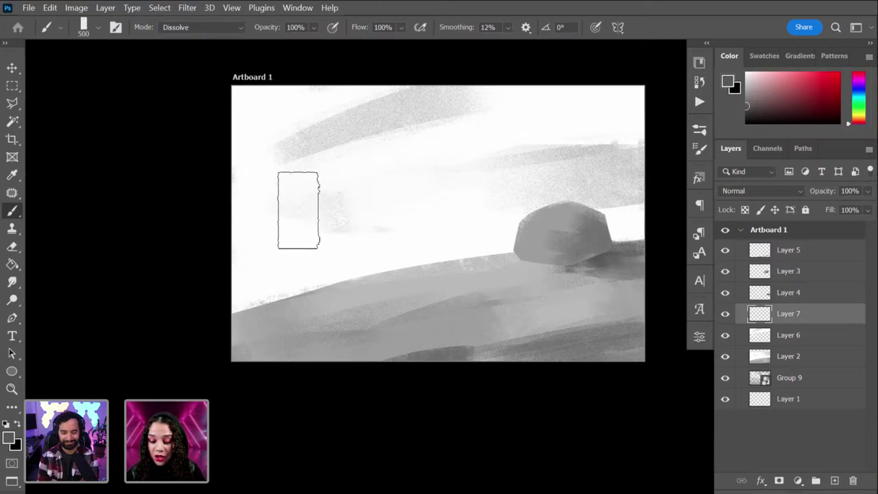
left_click_drag(299, 211, 313, 219)
Step: Paint mid-grey streaks across the sky's top-left corner and the right sky
left_click(288, 247, "alt")
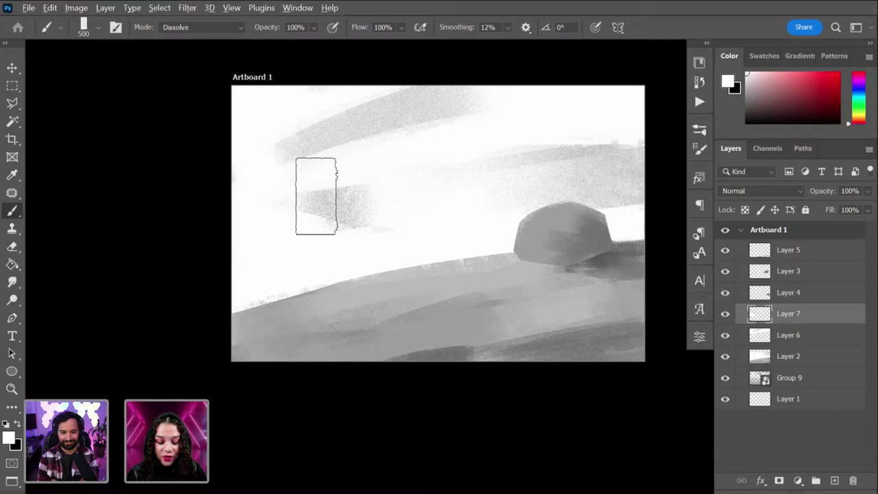
key("bracketleft")
key("bracketleft")
key("bracketleft")
key("bracketleft")
key("bracketleft")
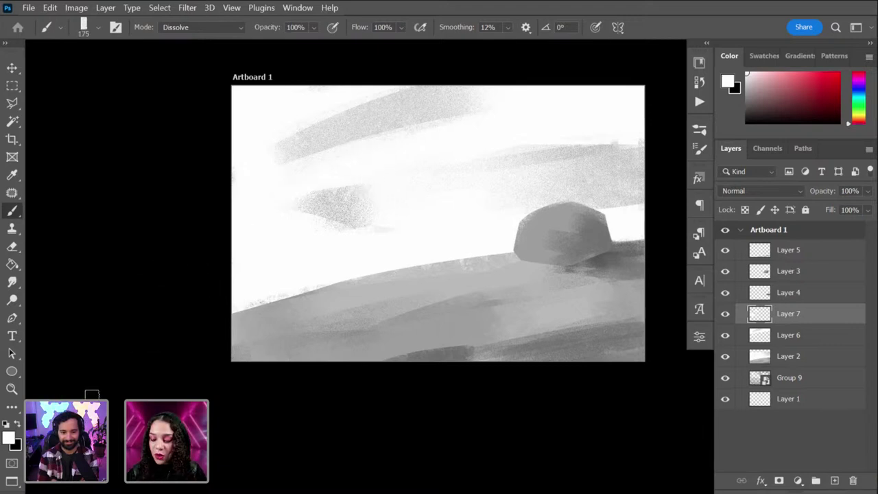
left_click(585, 226, "alt")
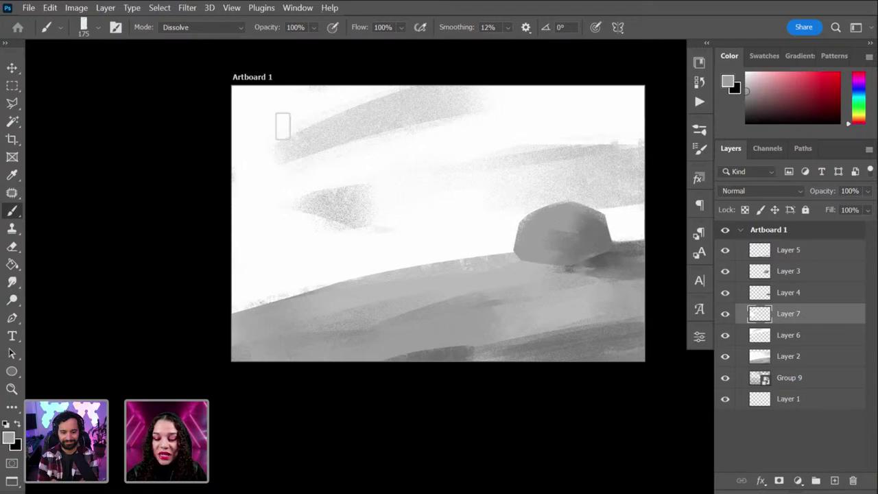
left_click_drag(219, 137, 290, 94)
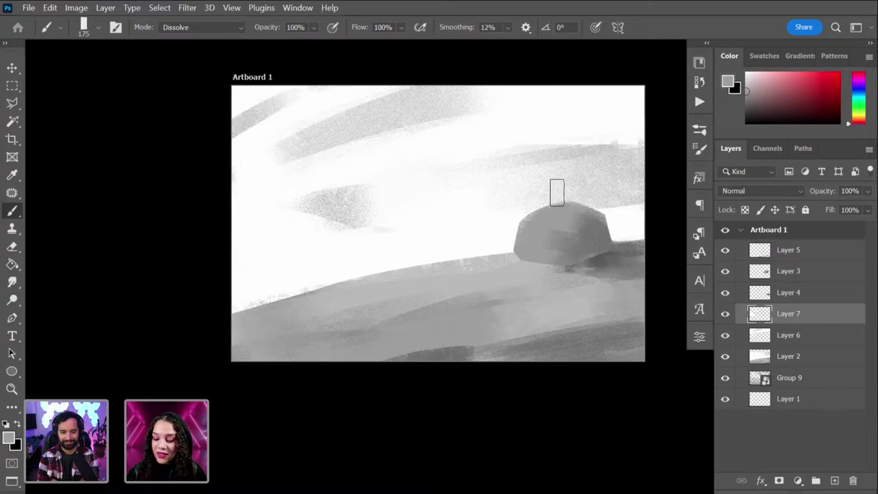
left_click_drag(550, 149, 439, 179)
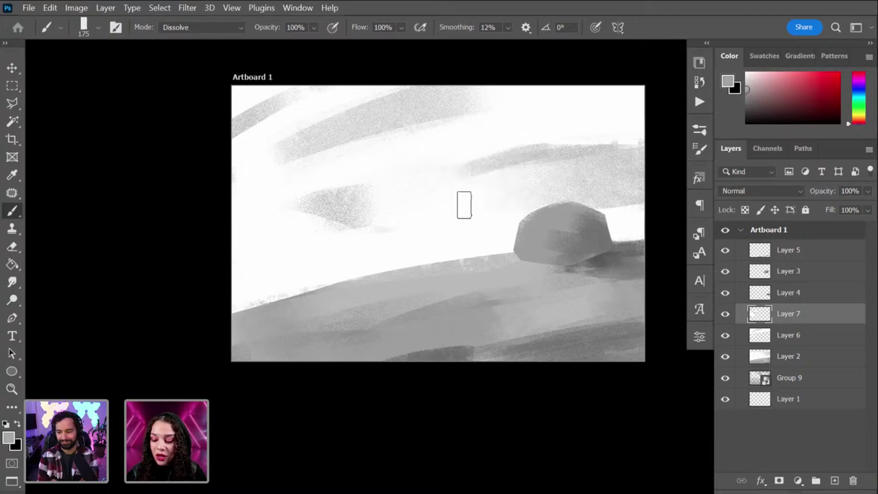
Step: Lighten the left horizon edge with near-white sampled from the right sky
left_click(481, 187, "alt")
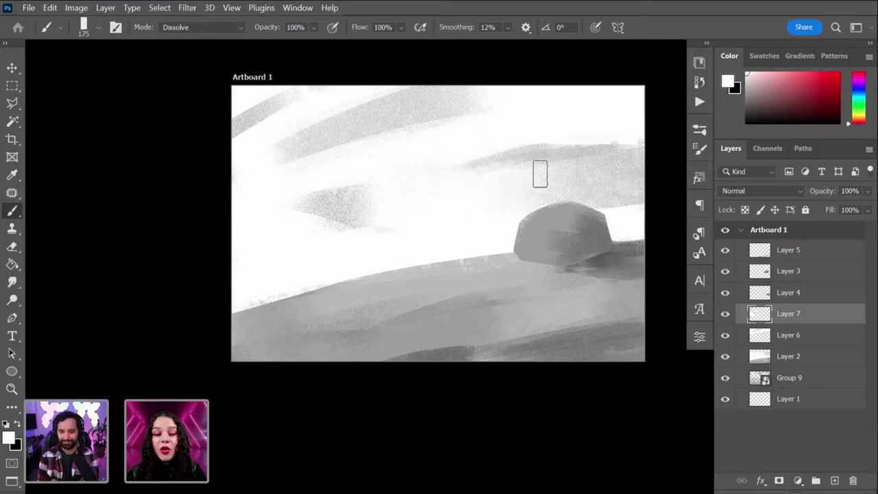
key("alt")
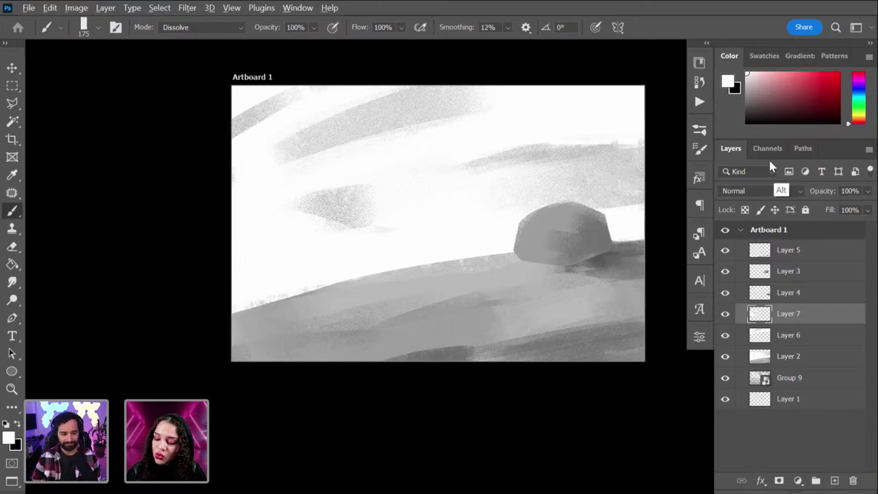
left_click(616, 185, "alt")
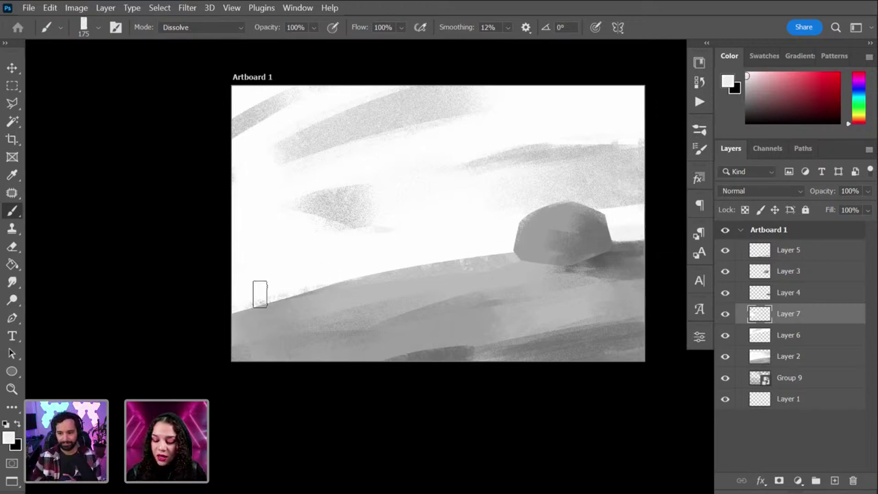
left_click_drag(315, 280, 231, 306)
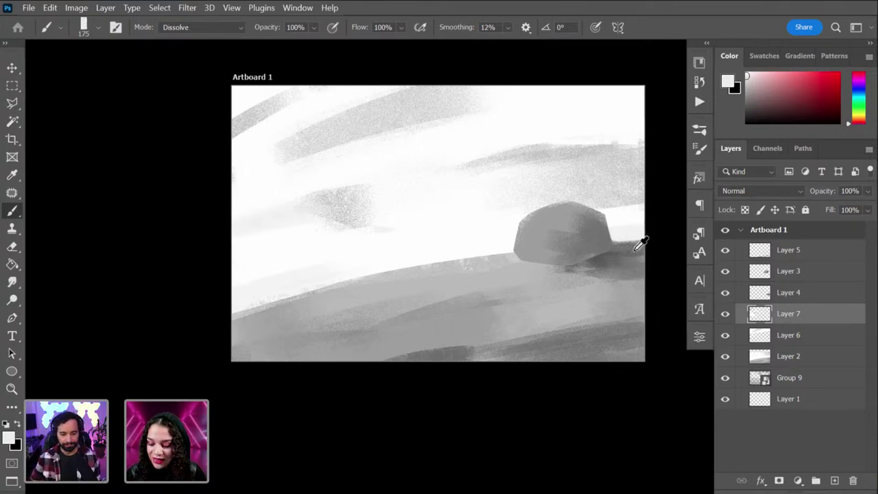
key("alt")
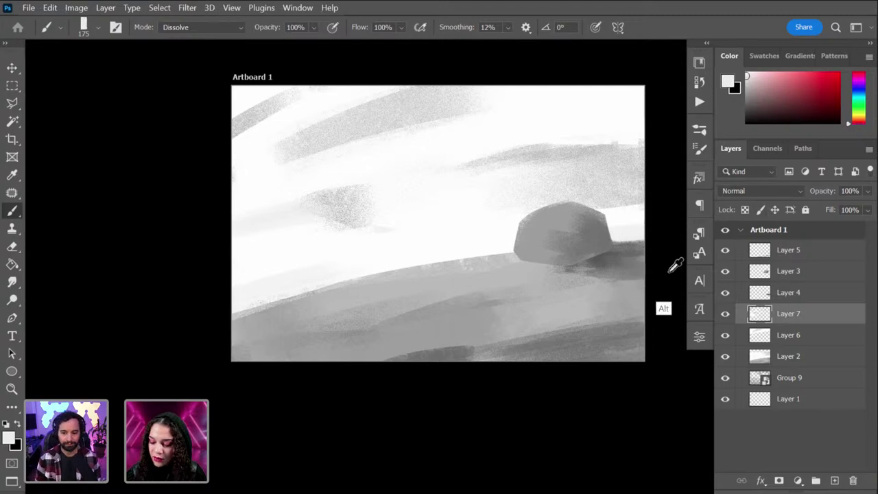
left_click(665, 221, "alt")
Step: Lighten the grey ground in the middle foreground, undoing stray dark and hill strokes
left_click_drag(209, 327, 285, 310)
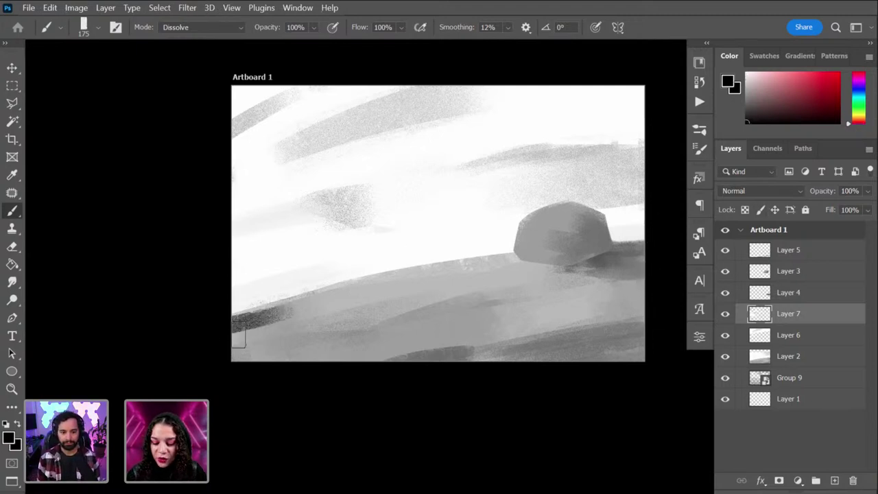
key("ctrl+z")
left_click(457, 345, "alt")
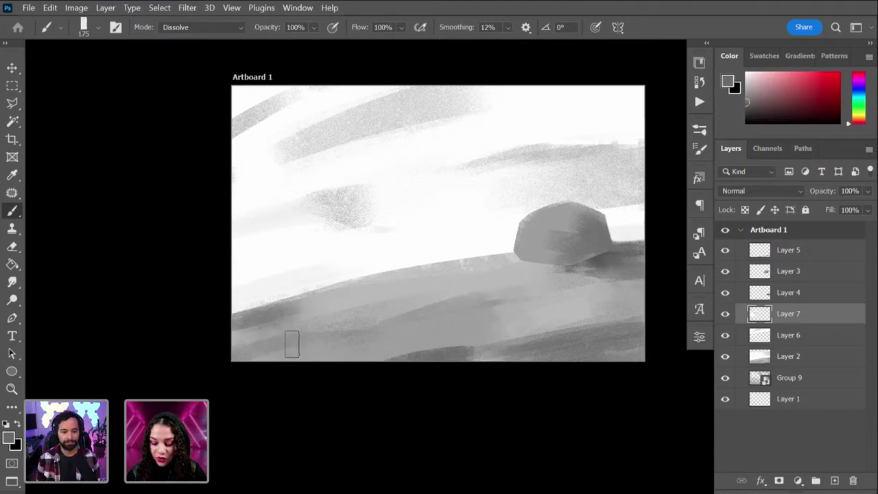
mouse_move(292, 343)
left_mouse_down()
mouse_move(426, 312)
mouse_move(439, 291)
mouse_move(360, 309)
left_mouse_up()
key("ctrl+z")
left_click(459, 274, "alt")
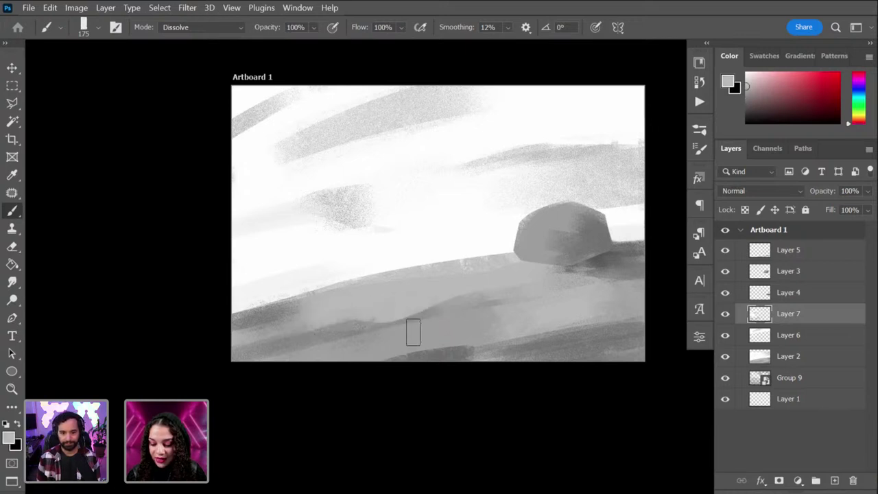
mouse_move(413, 333)
left_mouse_down()
mouse_move(322, 343)
mouse_move(262, 363)
mouse_move(398, 338)
mouse_move(255, 363)
mouse_move(288, 352)
left_mouse_up()
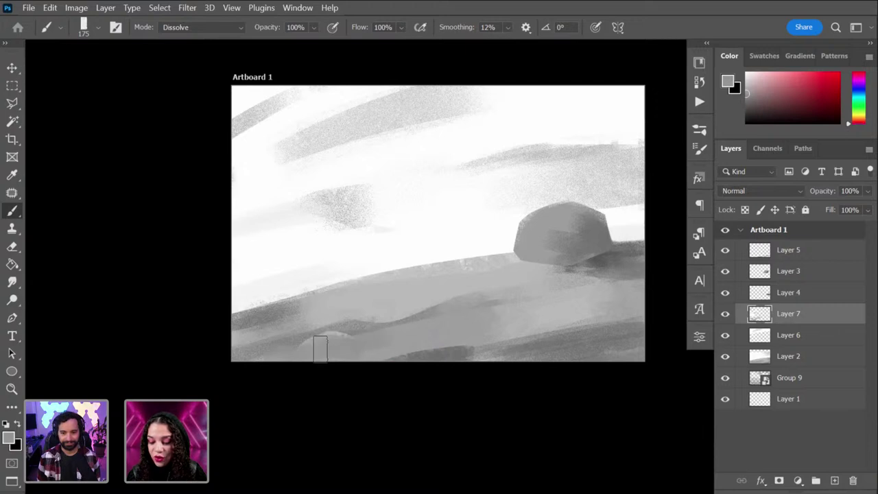
Step: Sample new hill greys and move Layer 7 to the top of the layer stack
left_click(454, 275, "alt")
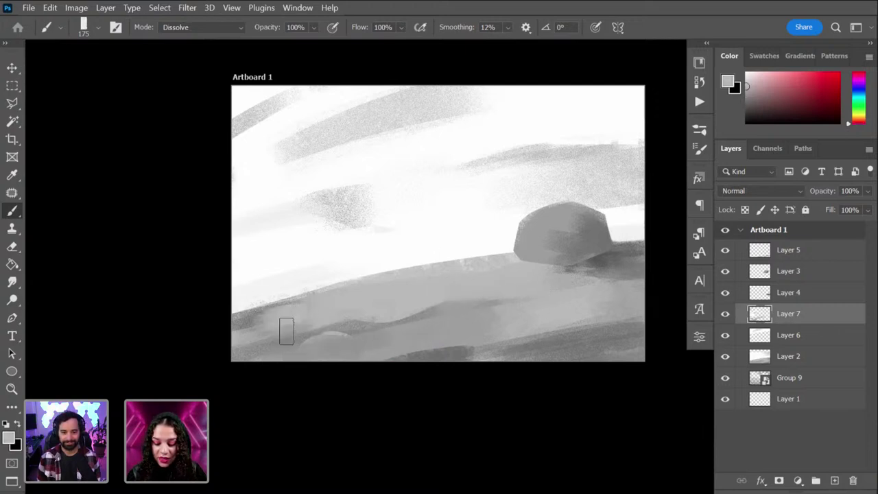
key("alt")
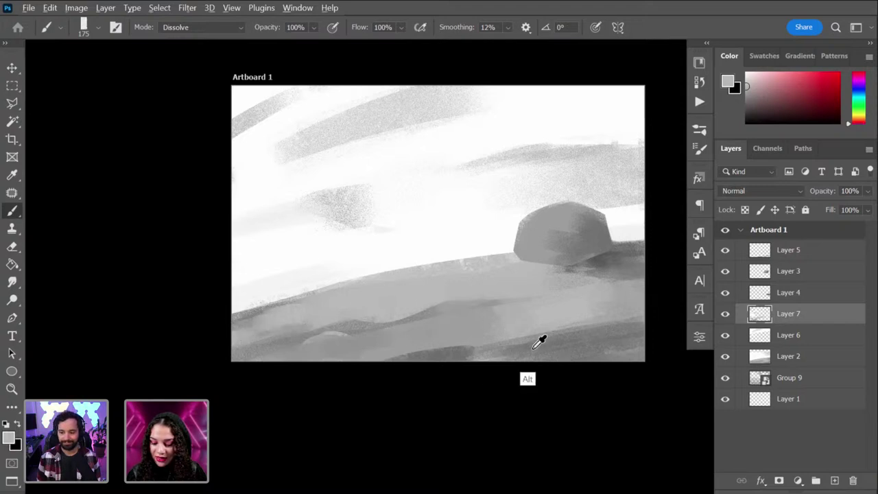
left_click(544, 304, "alt")
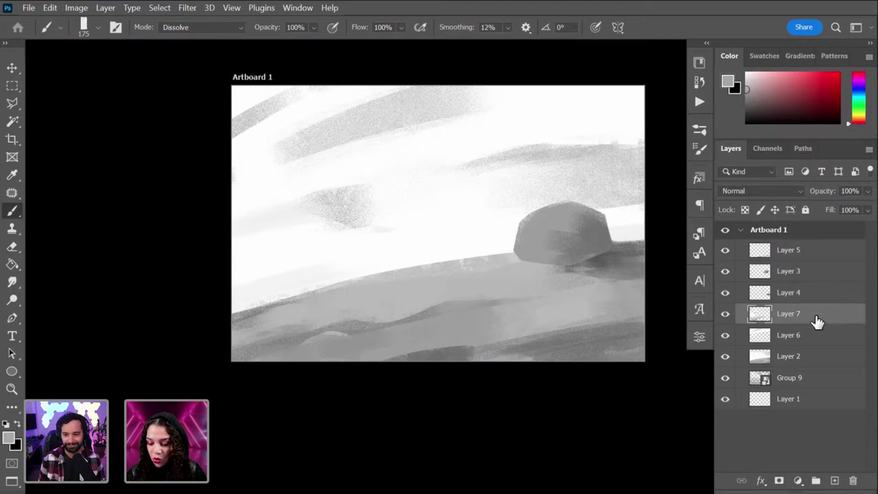
left_click_drag(817, 321, 814, 240)
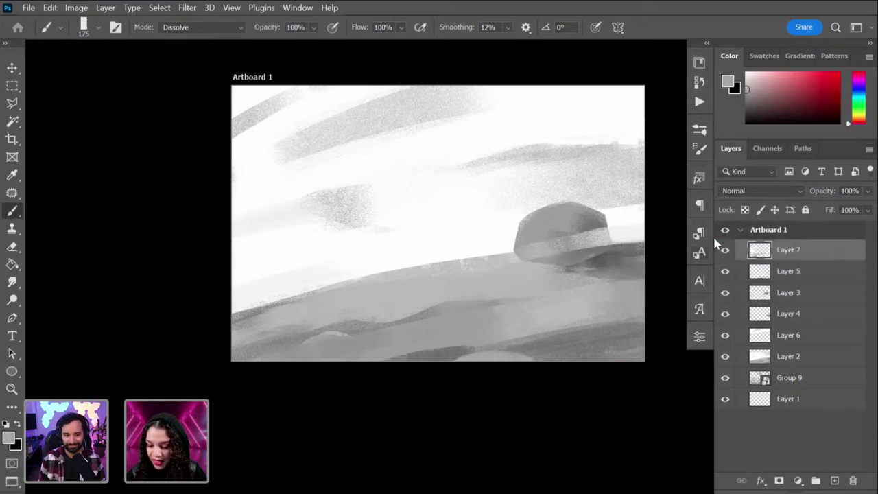
Step: Erase the light band crossing the dome hut on Layer 7
key("e")
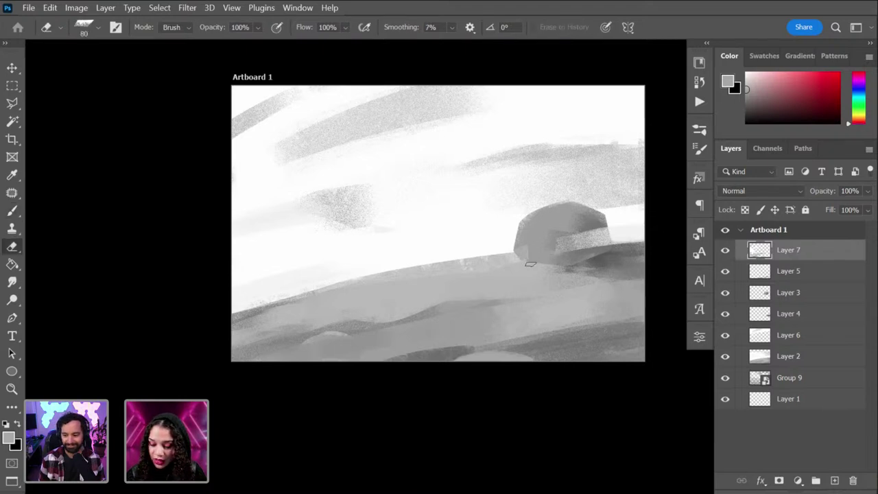
left_click_drag(569, 241, 587, 228)
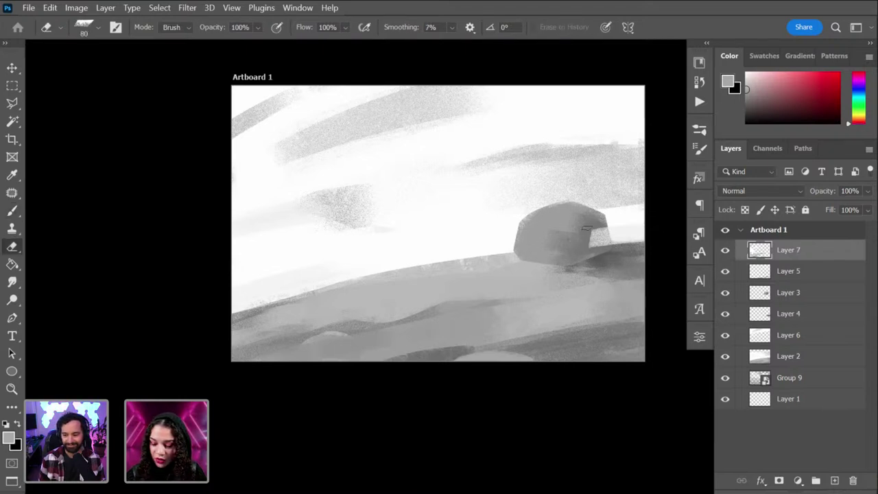
key("b")
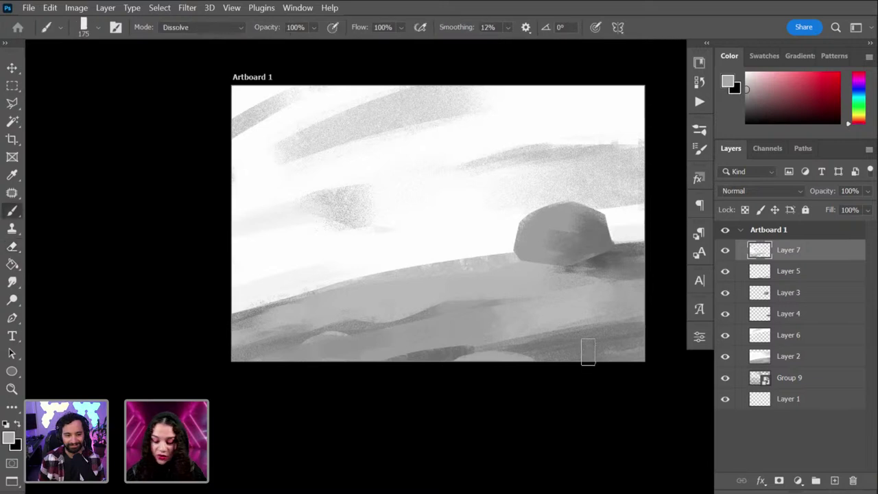
key("alt")
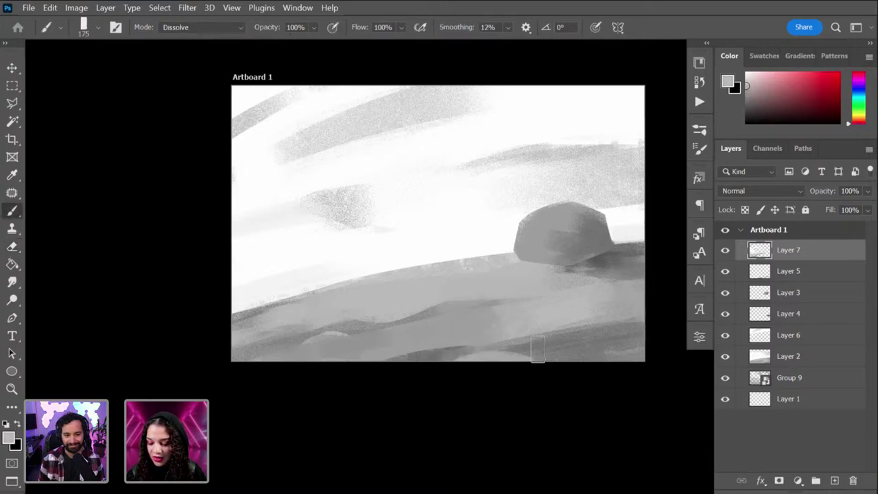
Step: Paint a light grey stroke on the lower-left ground
key("alt")
key("alt")
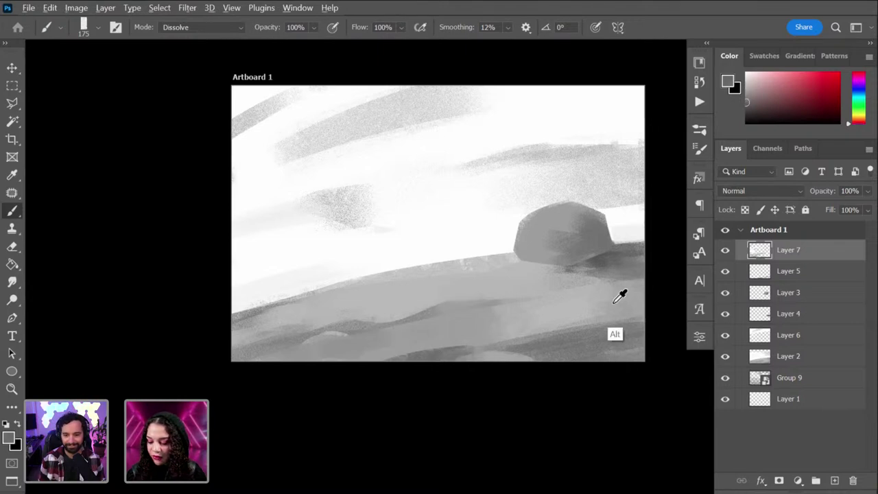
left_click(572, 313, "alt")
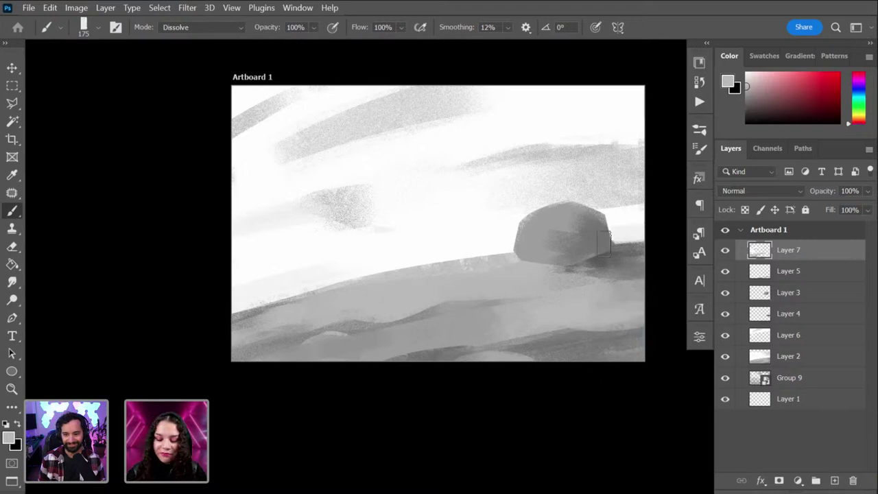
left_click(471, 236, "alt")
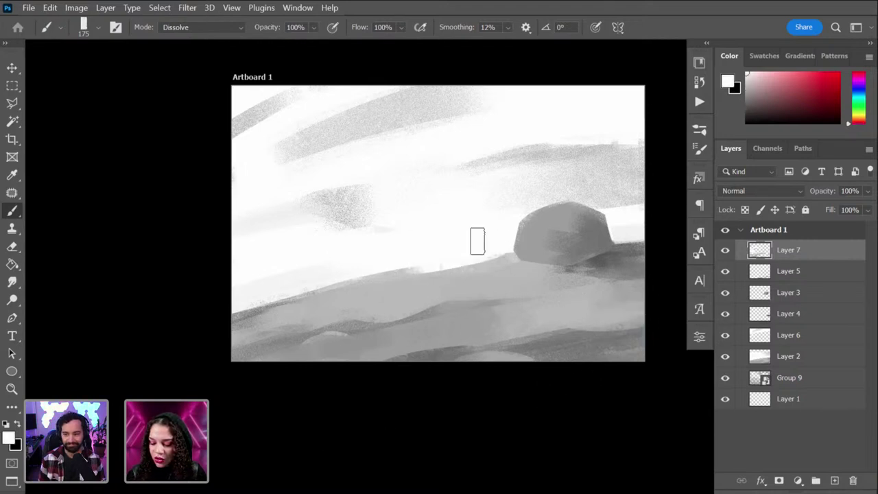
left_click(297, 316, "alt")
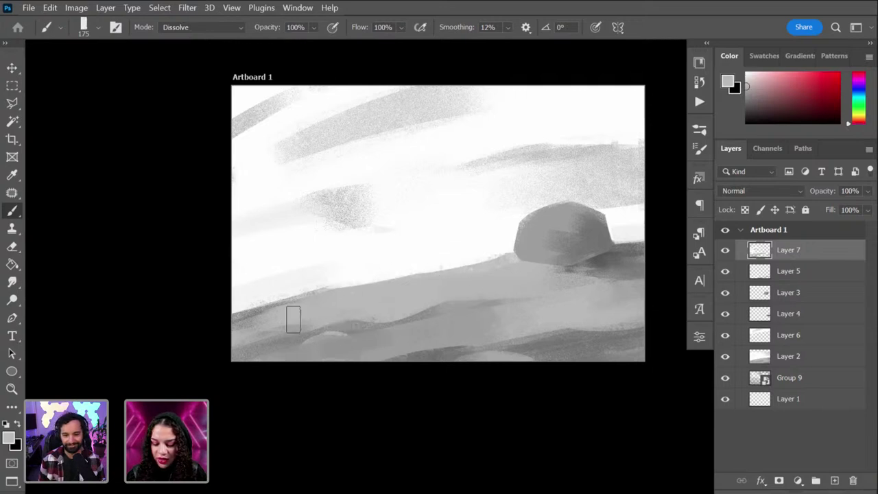
left_click_drag(309, 301, 246, 307)
Step: Shade the dome's lower left with dark grey and shrink the brush to 150
left_click(655, 262, "alt")
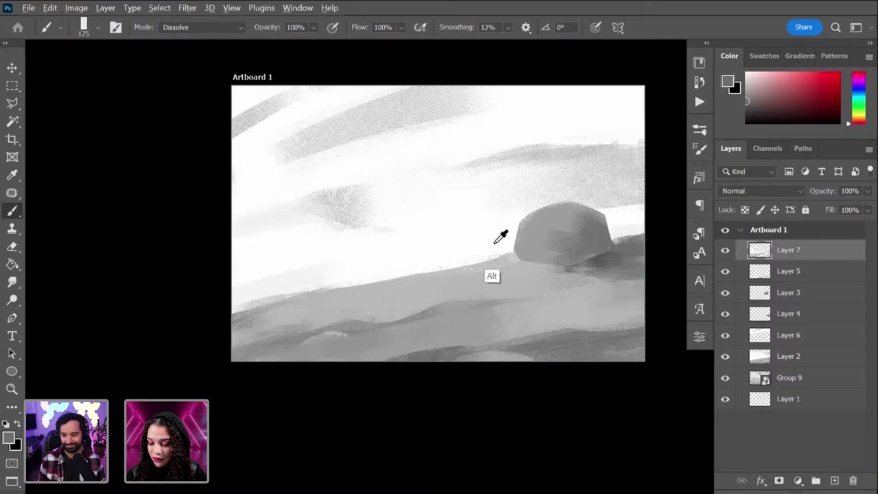
left_click(472, 250, "alt")
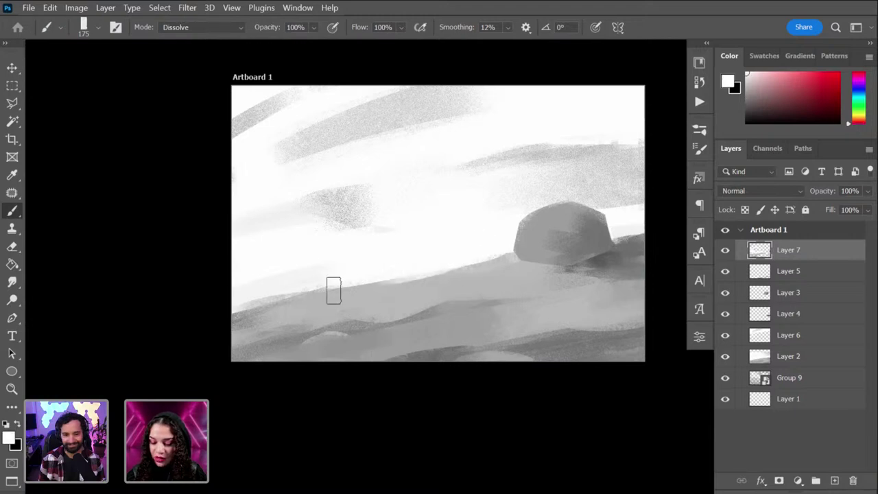
left_click(415, 293, "alt")
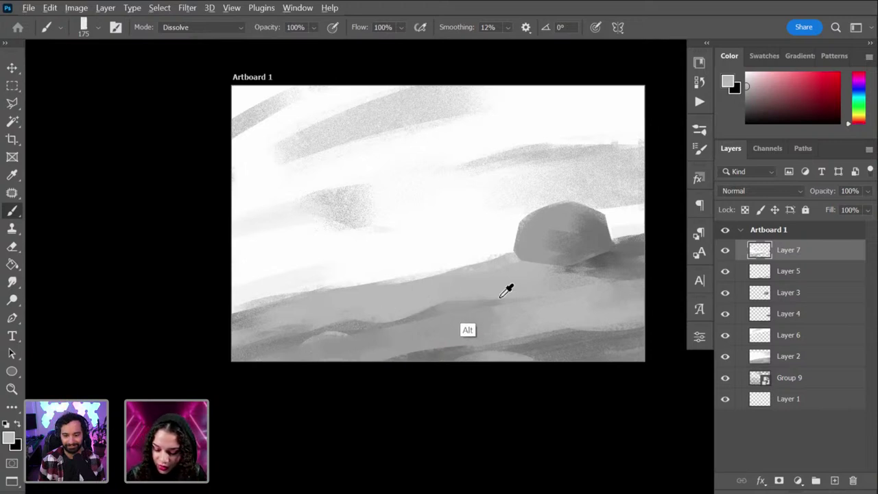
left_click(632, 248, "alt")
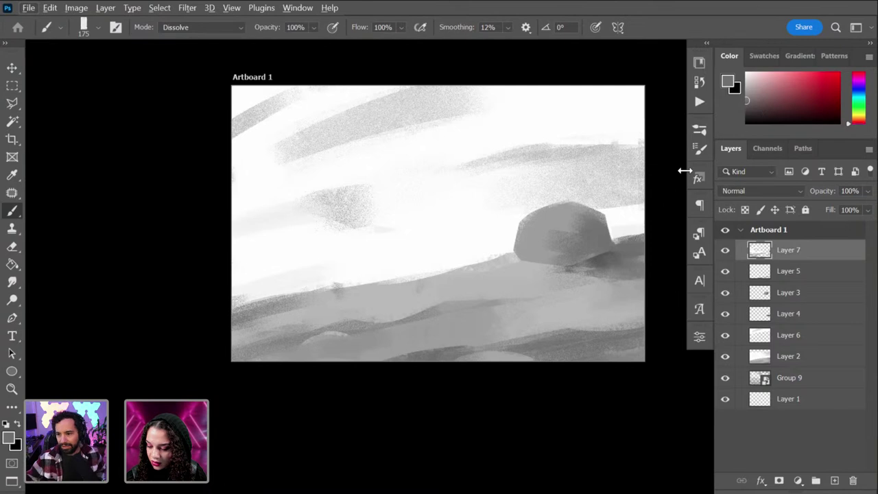
mouse_move(537, 255)
left_mouse_down()
mouse_move(545, 265)
mouse_move(530, 255)
mouse_move(542, 236)
left_mouse_up()
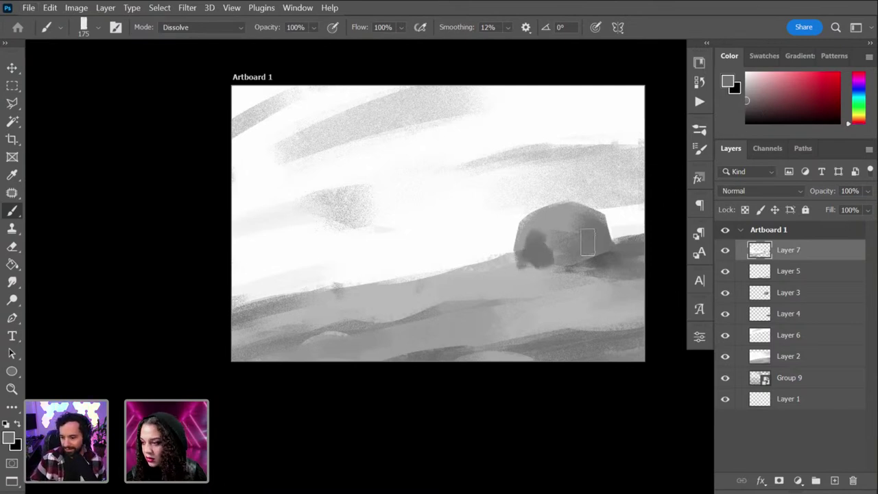
key("bracketleft")
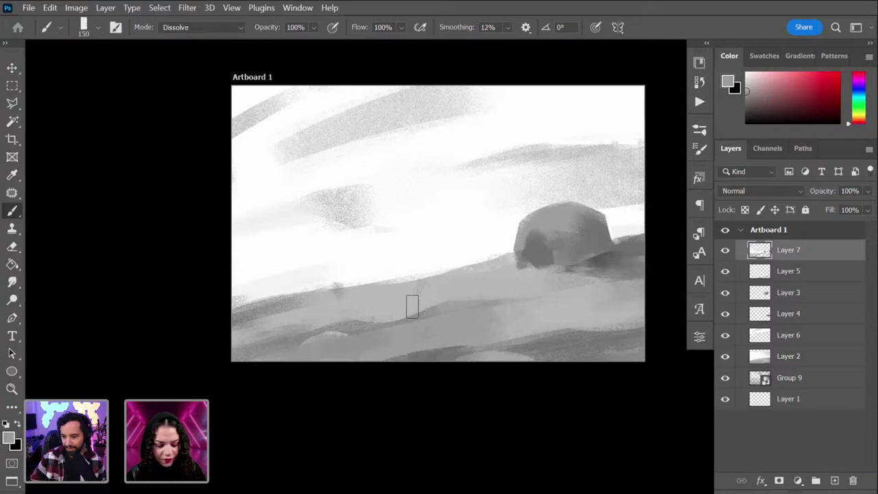
Step: Choose mid and light grey shades from the dome and colour picker for the doorway rim
key("x")
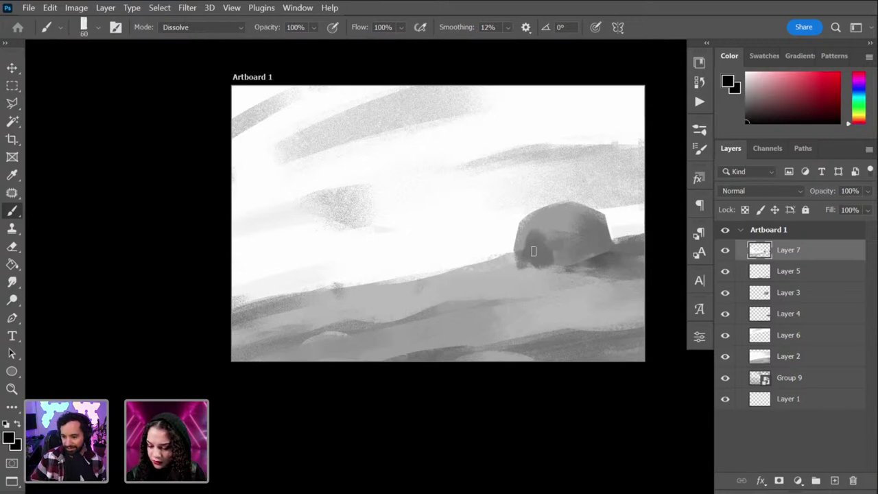
left_click(532, 253, "alt")
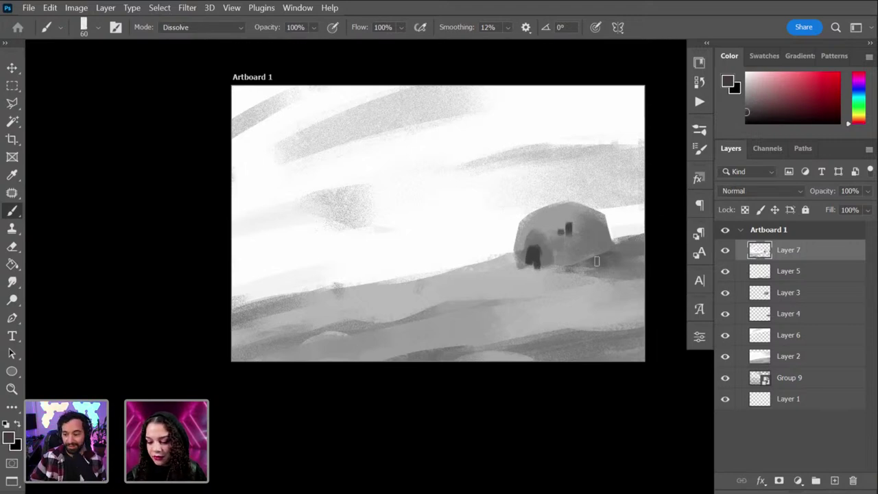
left_click(568, 134, "alt")
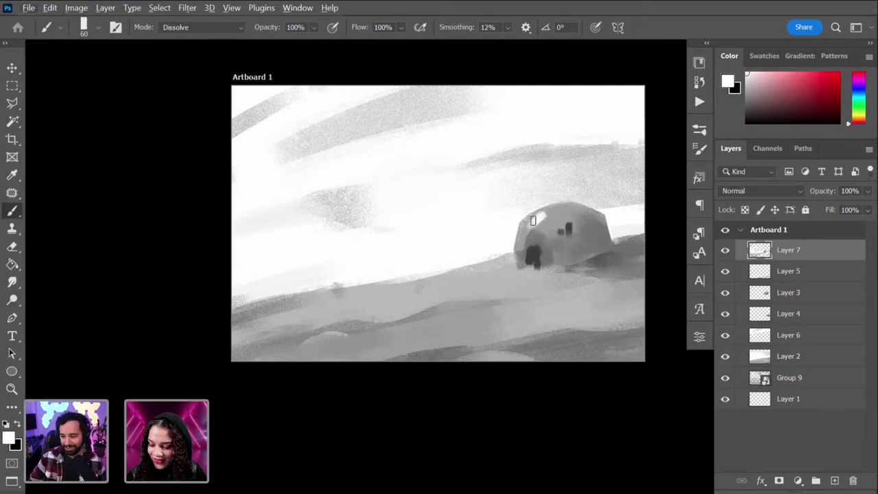
left_click(748, 93)
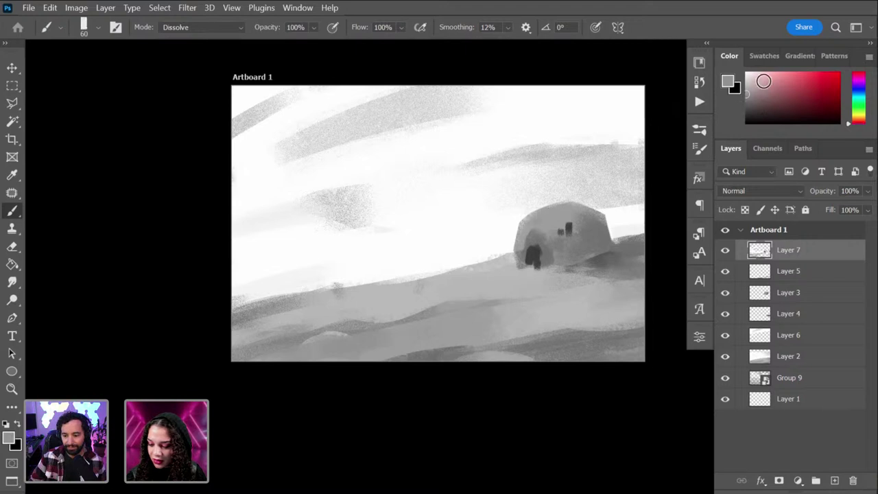
left_click_drag(764, 80, 745, 83)
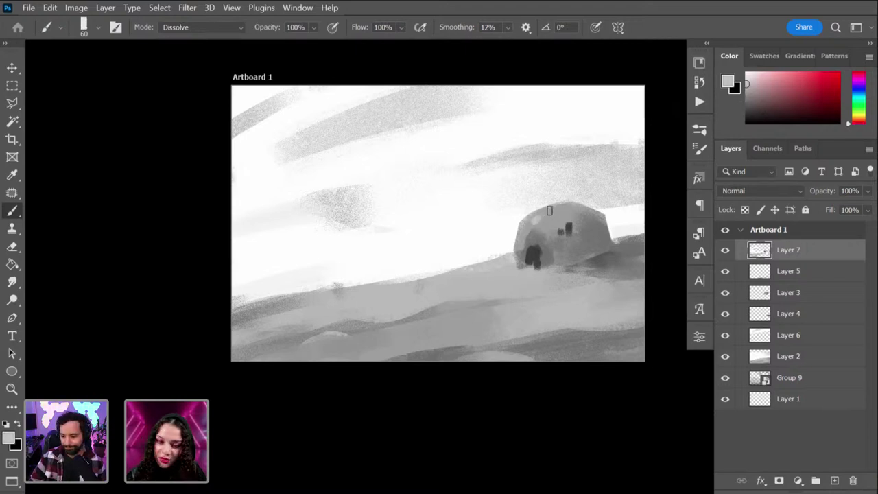
left_click_drag(562, 216, 543, 212)
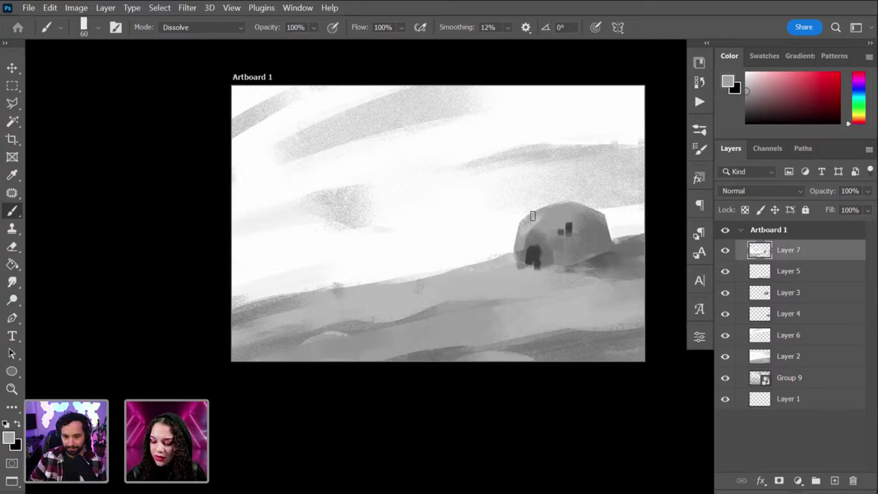
left_click_drag(748, 96, 746, 87)
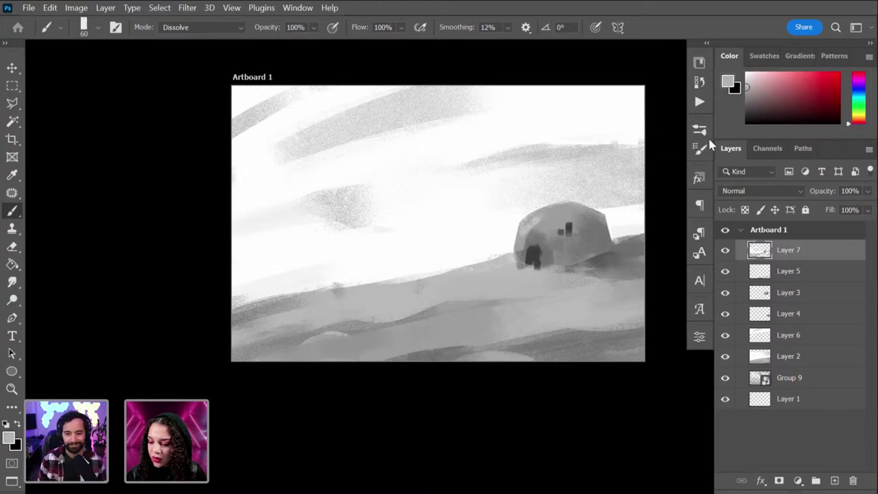
left_click(746, 83)
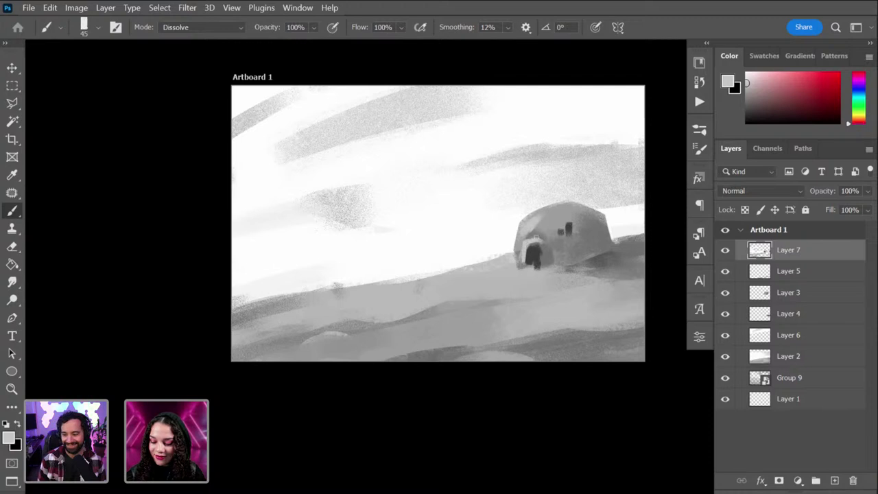
Step: Paint the dark arched doorway, its lighter rim and small dark windows with sampled greys
left_click(528, 259, "alt")
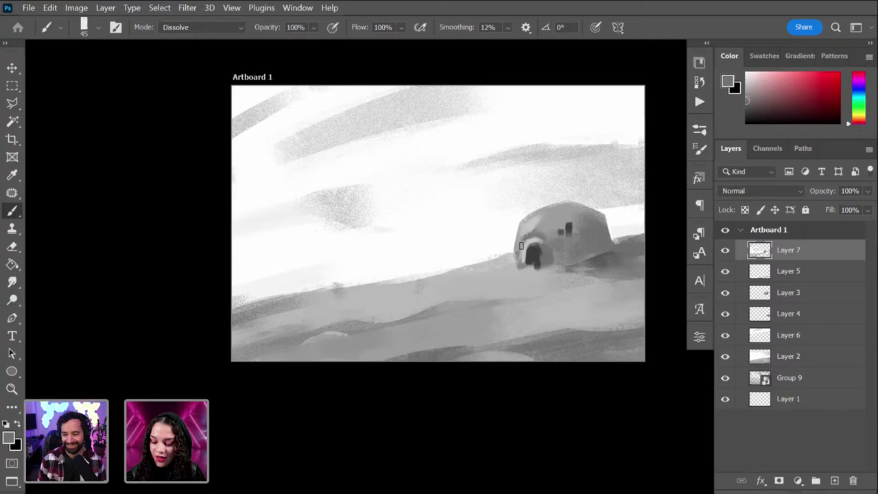
left_click(541, 244, "alt")
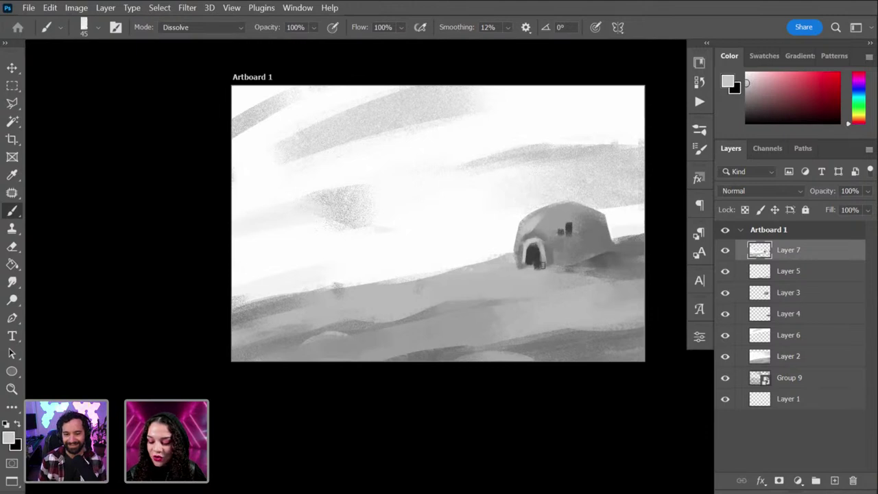
left_click(542, 265, "alt")
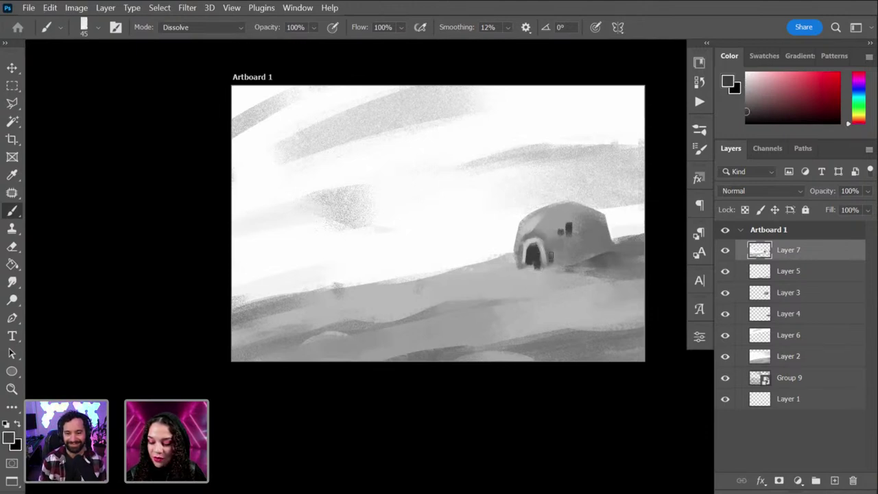
left_click(552, 225, "alt")
left_click(536, 221, "alt")
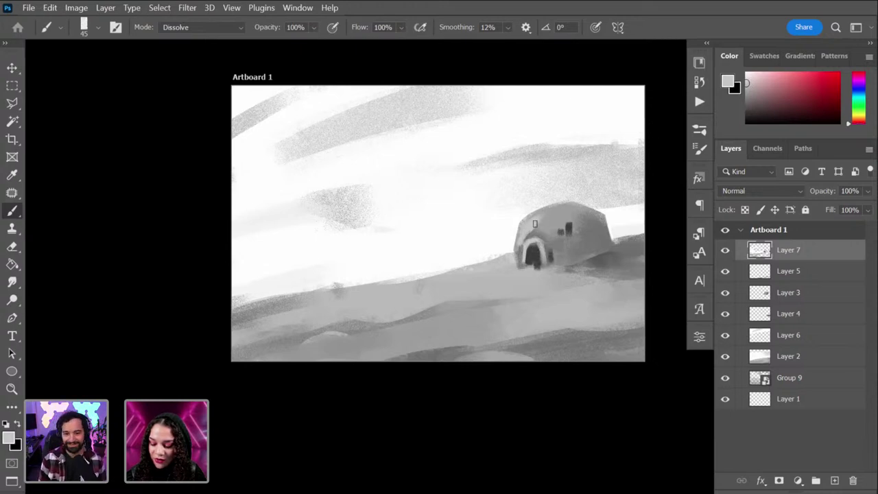
left_click(519, 257, "alt")
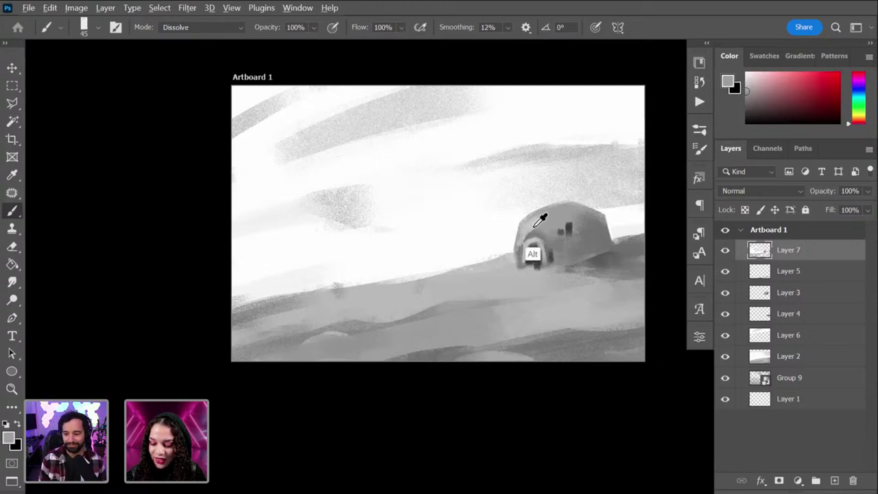
left_click(529, 232, "alt")
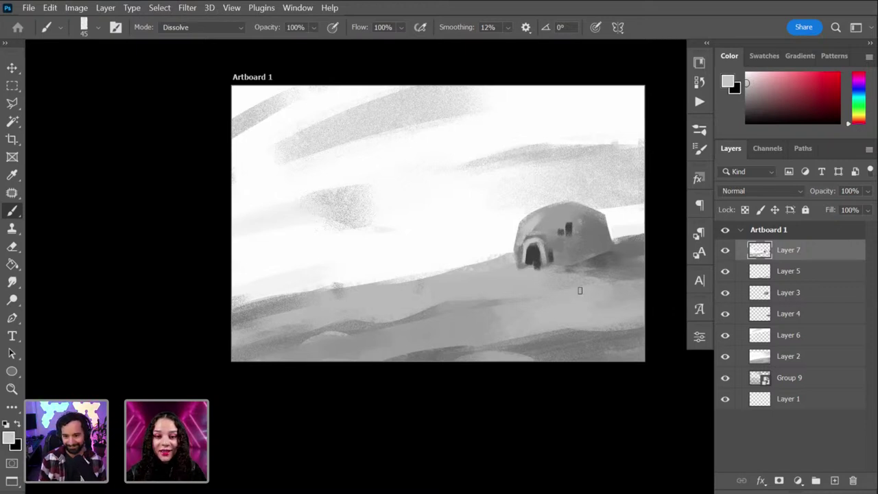
Step: Dab dark grey on the left ground, undo a stray straight line, and enlarge the brush to 200
left_click(538, 255, "alt")
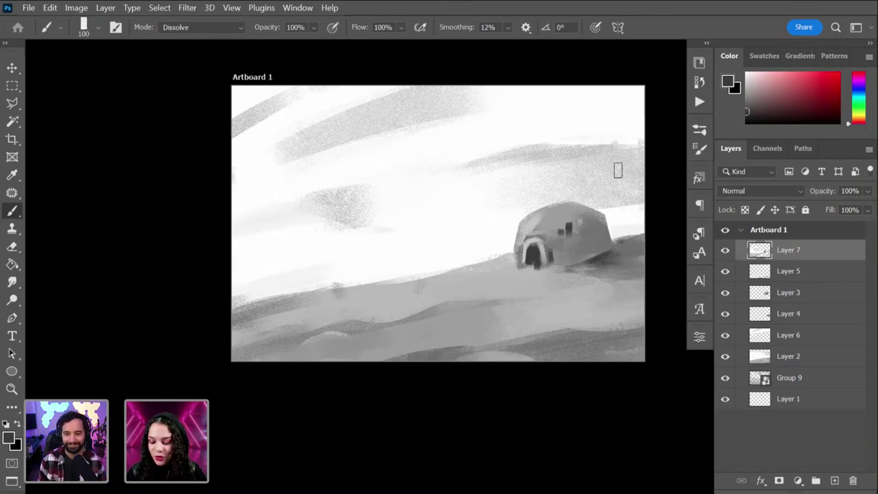
left_click(355, 296)
left_click(238, 296, "shift")
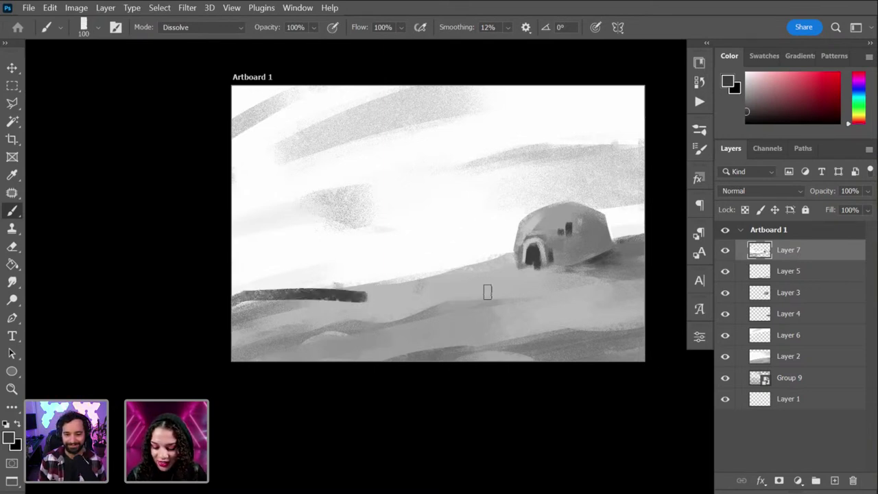
key("ctrl+z")
key("ctrl+z")
left_click(371, 296, "alt")
key("bracketright")
key("bracketright")
key("bracketright")
key("bracketright")
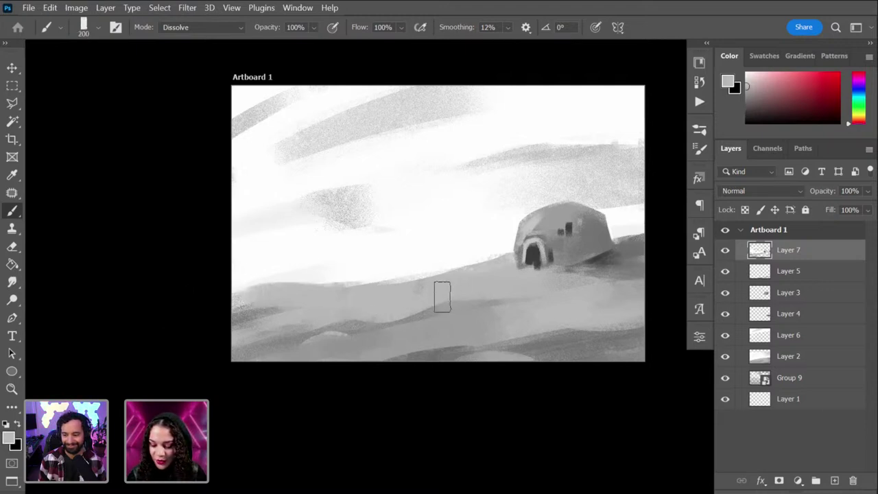
Step: Blend white and light grey around the hut's base and the sky band behind it
left_click(375, 258, "alt")
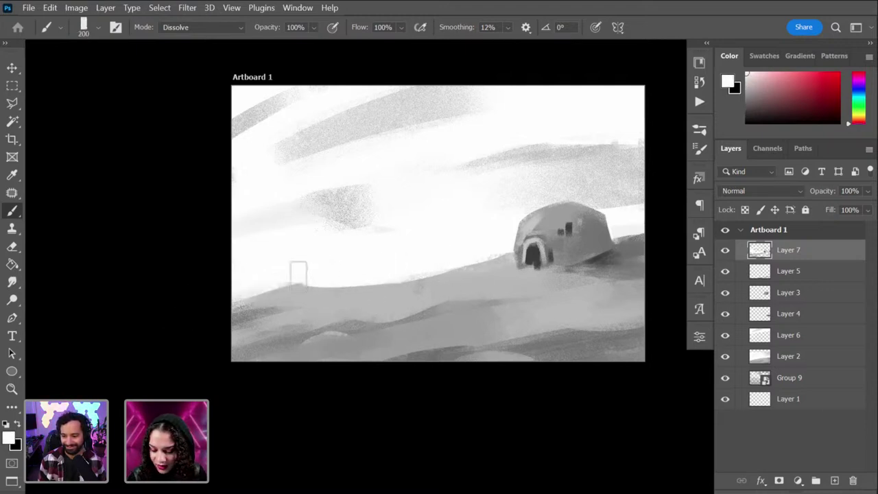
left_click(511, 255, "alt")
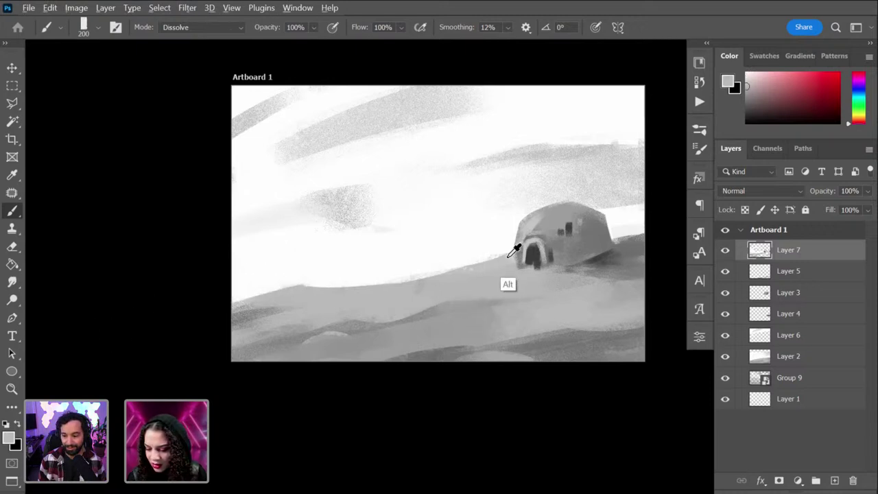
left_click(444, 236, "alt")
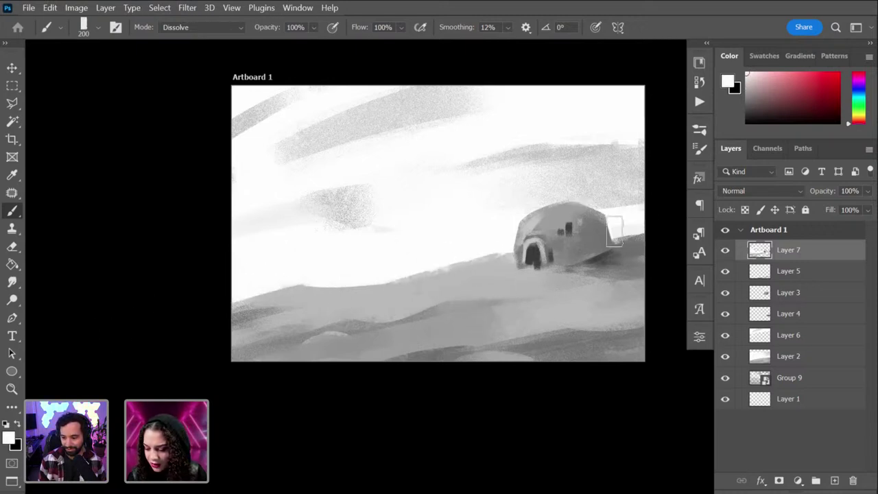
left_click(636, 254, "alt")
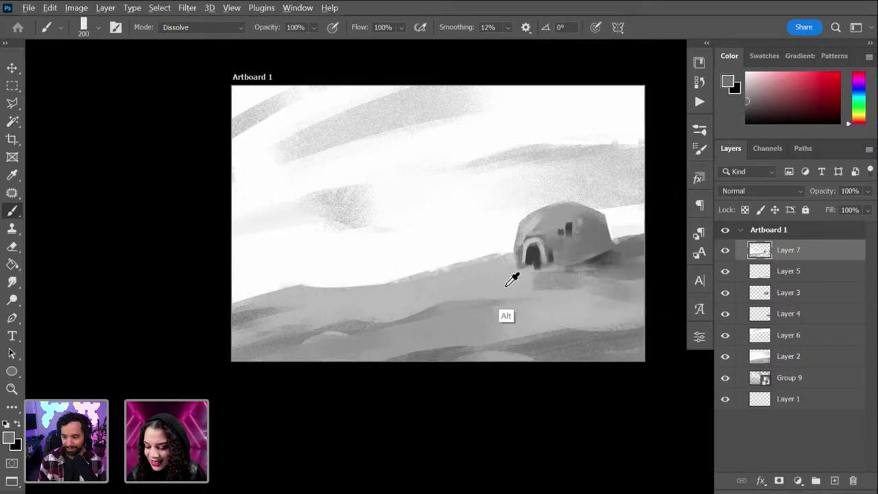
left_click(514, 280, "alt")
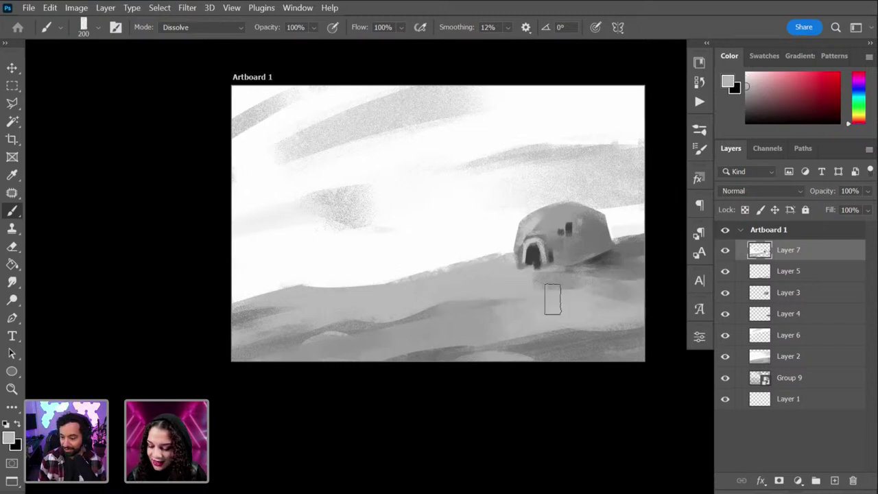
Step: Merge Layers 7, 5, 3 and 4, then lasso the dome hut and cut it onto new Layer 3
left_click(795, 310, "shift")
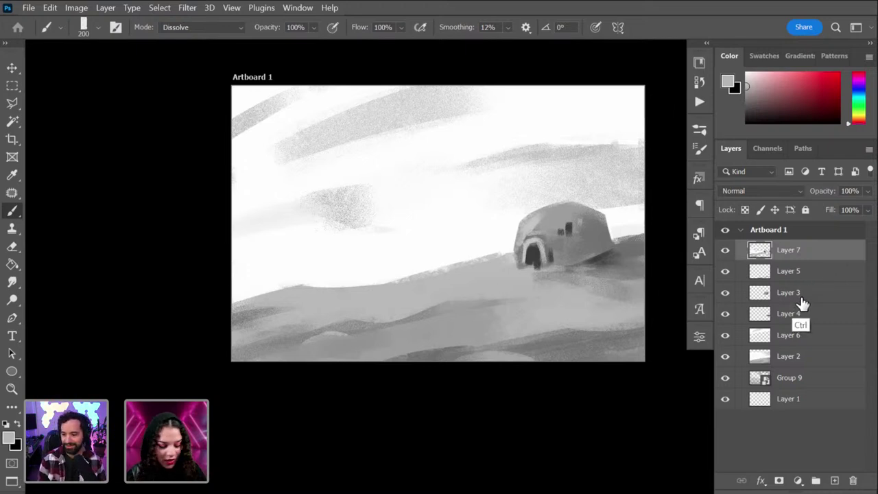
key("ctrl+e")
key("ctrl+e")
key("ctrl+e")
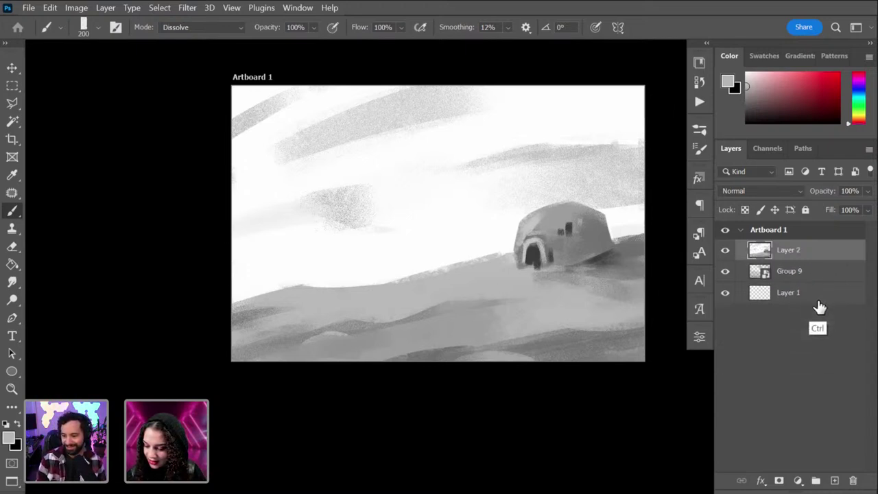
key("l")
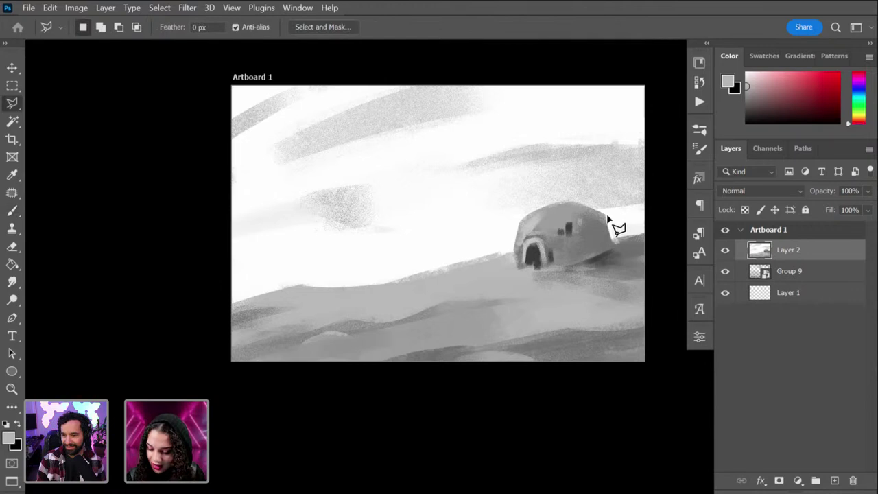
left_click(604, 216)
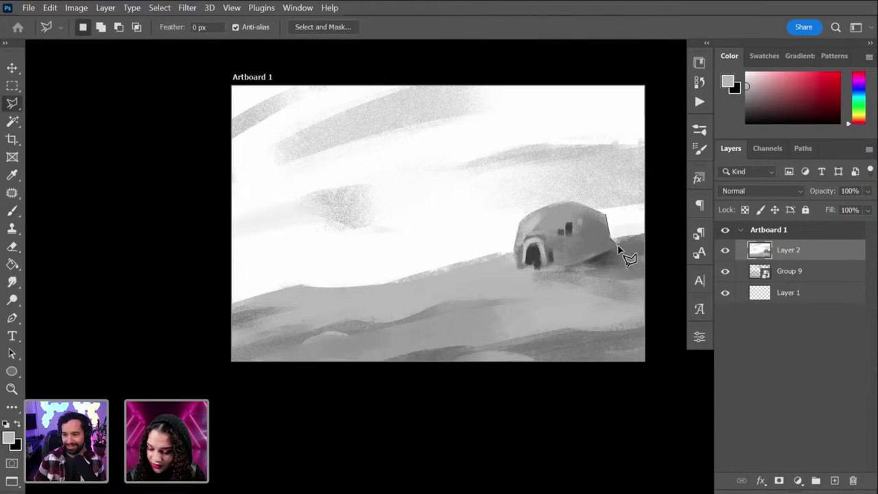
left_click(616, 247)
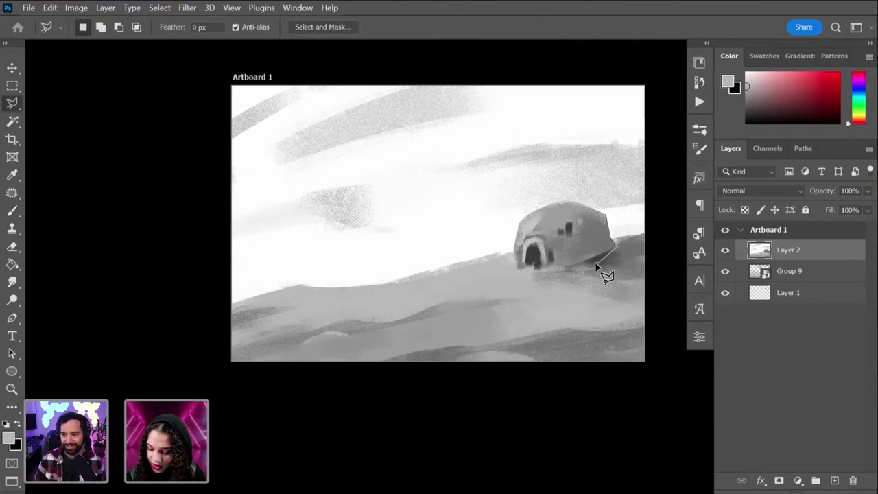
left_click(553, 265)
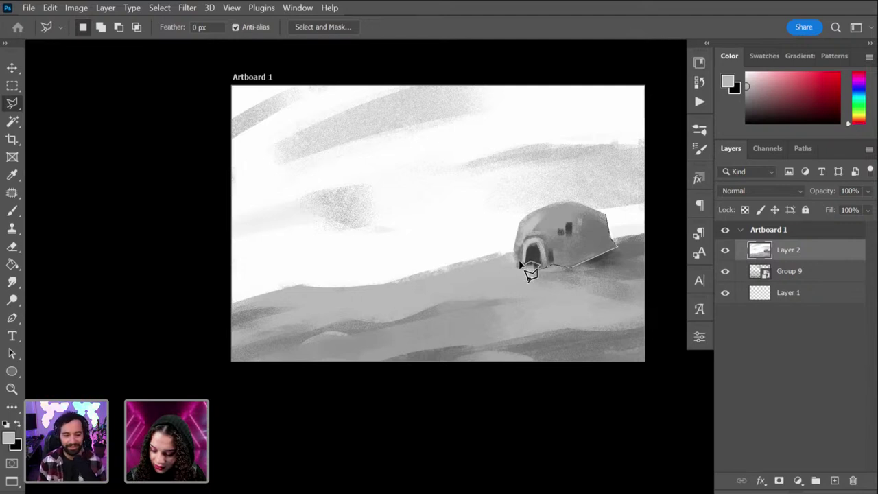
left_click(514, 251)
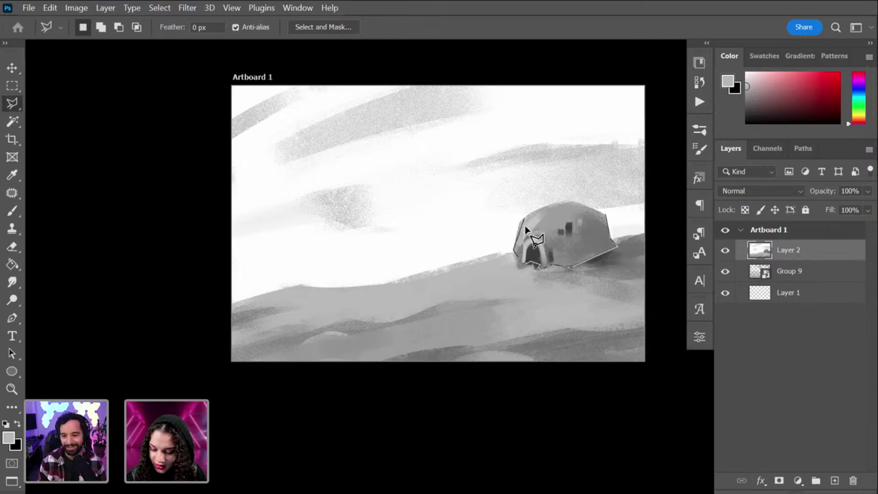
left_click(519, 218)
left_click(541, 208)
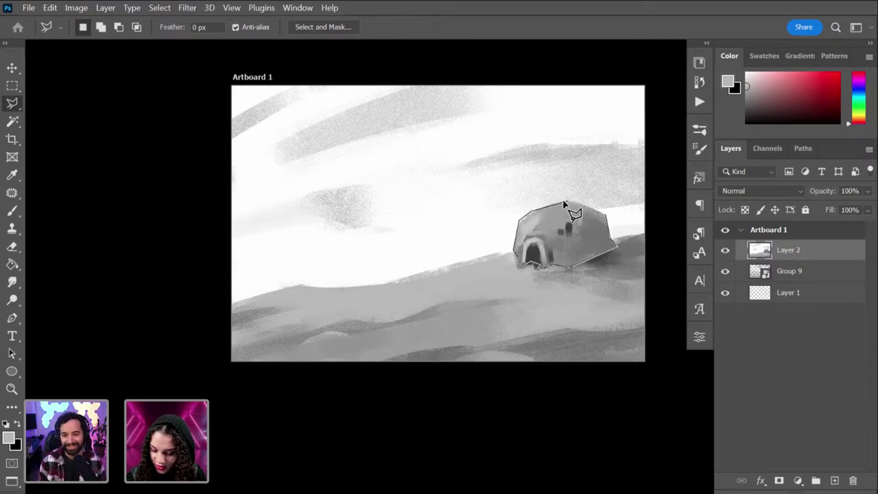
left_click(575, 204)
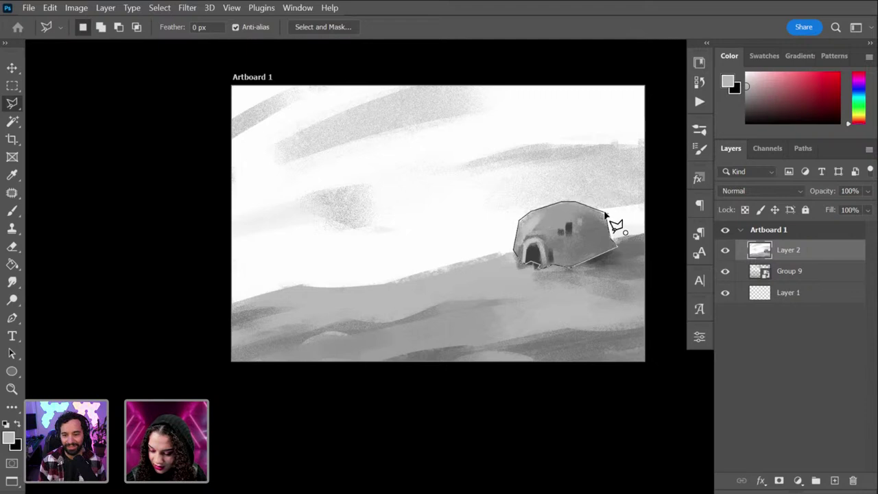
left_click(615, 226)
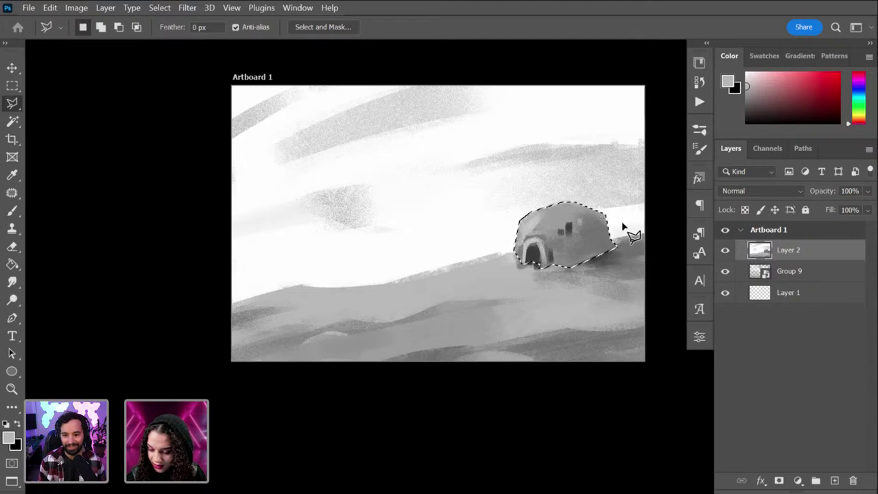
right_click(588, 274)
left_click(618, 338)
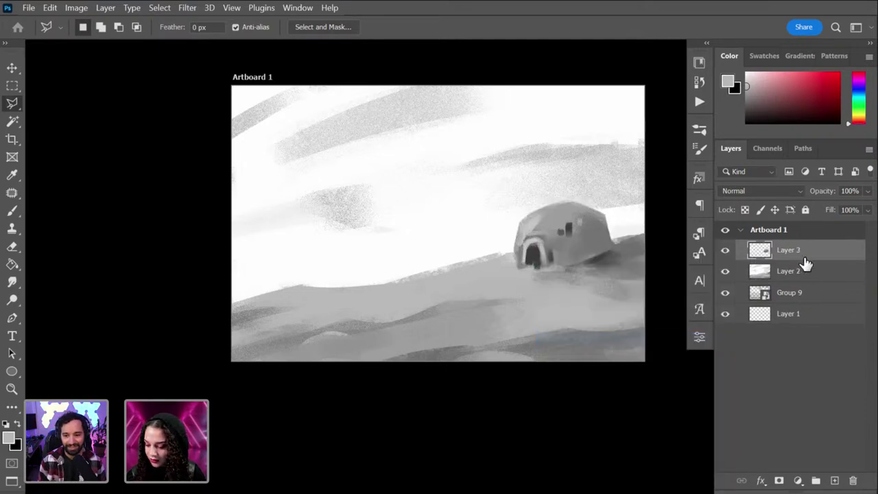
Step: Hide the hut's Layer 3 and add a new cleanup Layer 4 above Layer 2
left_click(818, 278)
left_click(725, 250)
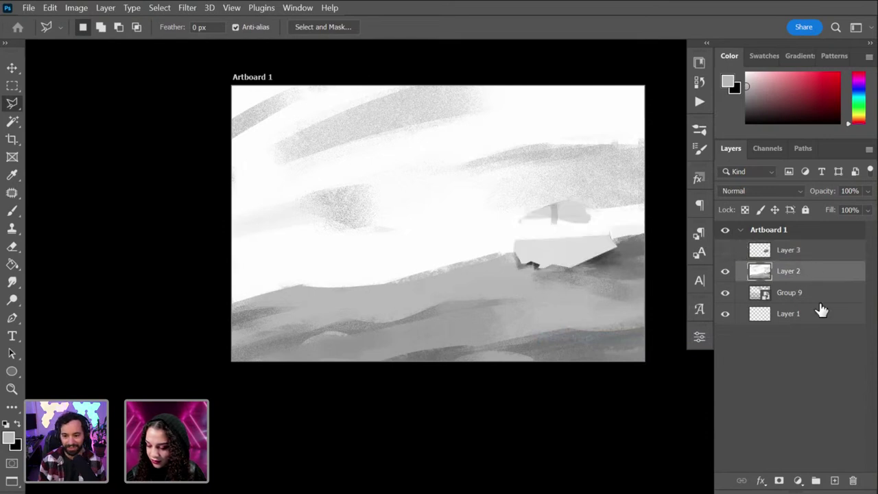
key("ctrl+shift+n")
key("Return")
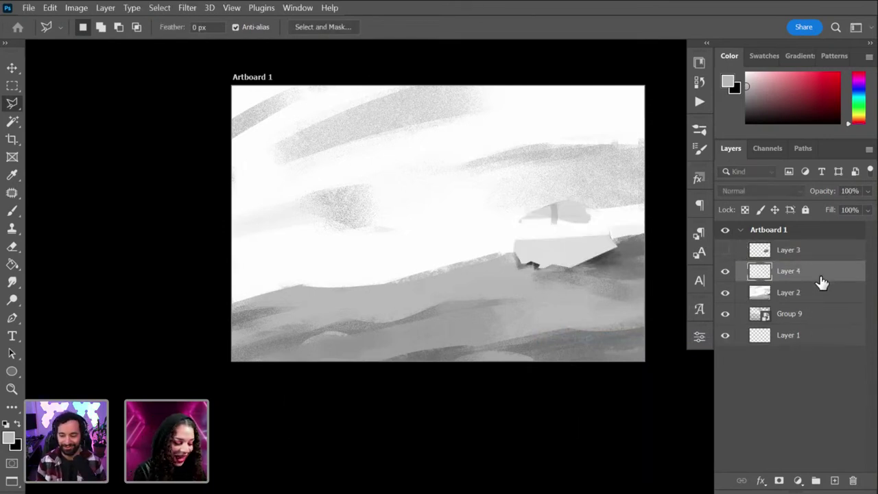
key("b")
Step: Paint white Dissolve strokes over the grey hut remnant
mouse_move(525, 264)
left_mouse_down()
mouse_move(606, 257)
mouse_move(590, 236)
left_mouse_up()
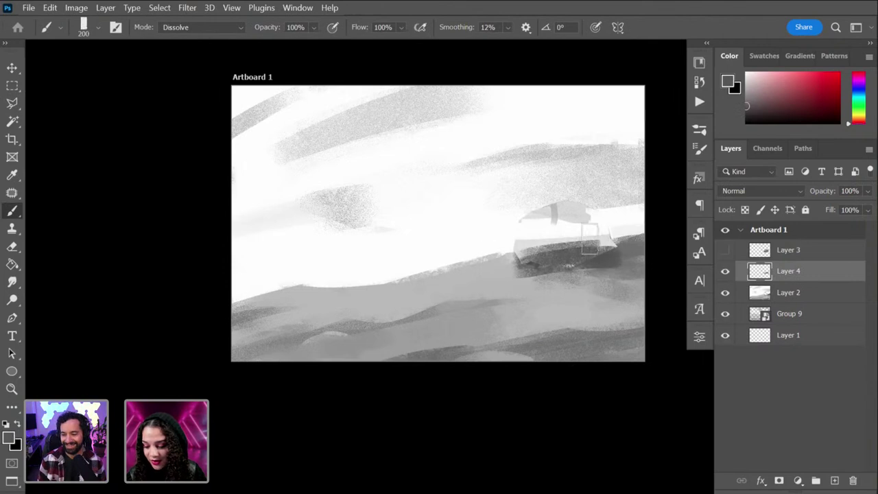
left_click(497, 266, "alt")
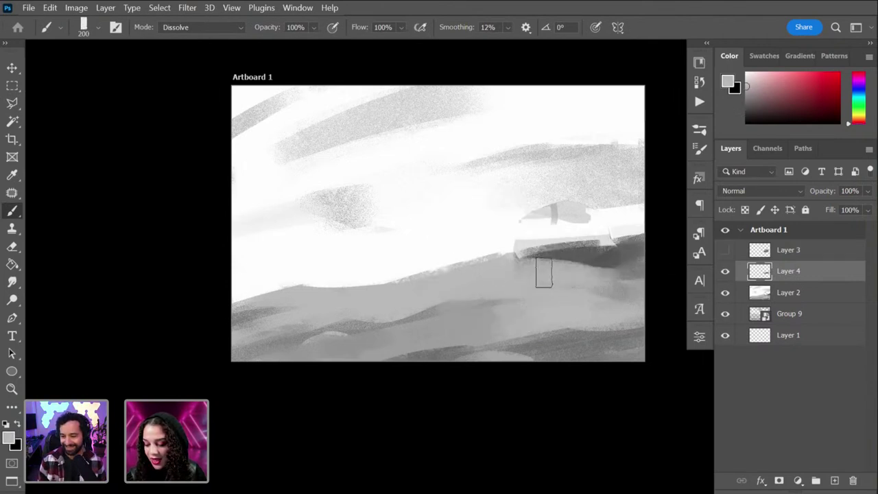
left_click(633, 207, "alt")
left_click_drag(625, 214, 417, 241)
Step: Cover the rest of the hut remnant with white and the dark band with light grey
left_click_drag(608, 188, 361, 284)
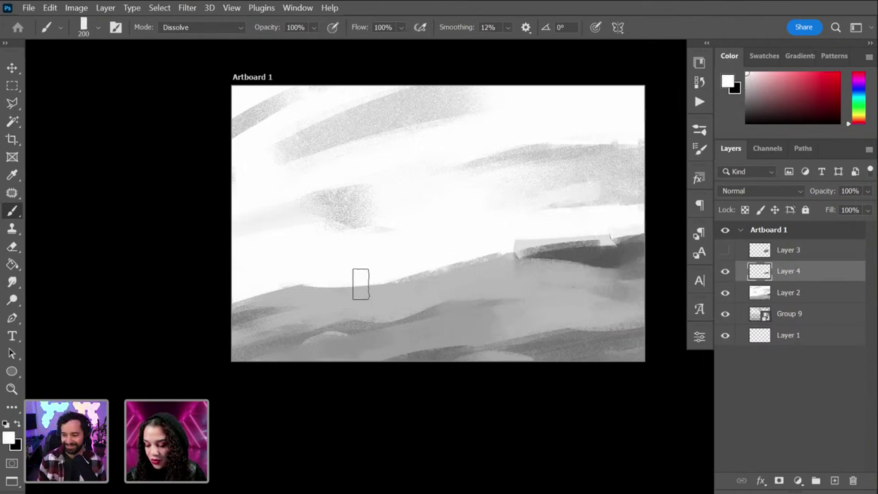
left_click(558, 223, "alt")
left_click_drag(611, 218, 437, 257)
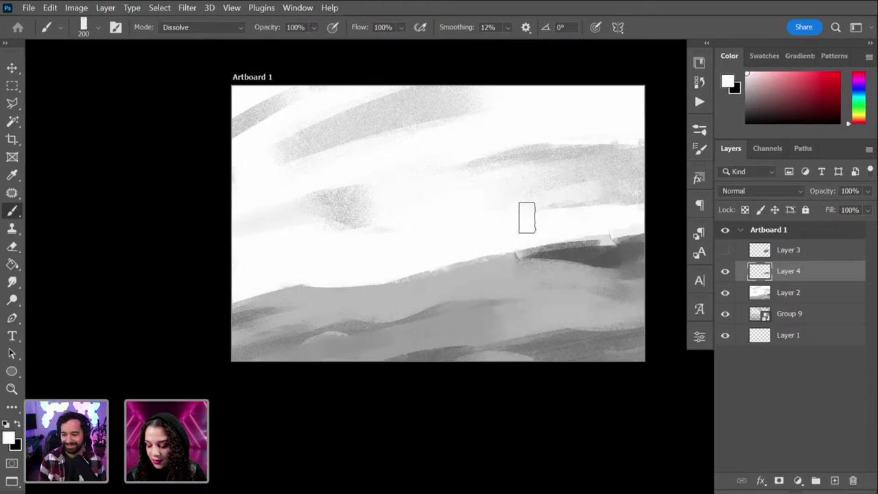
left_click(521, 300, "alt")
left_click_drag(523, 270, 625, 266)
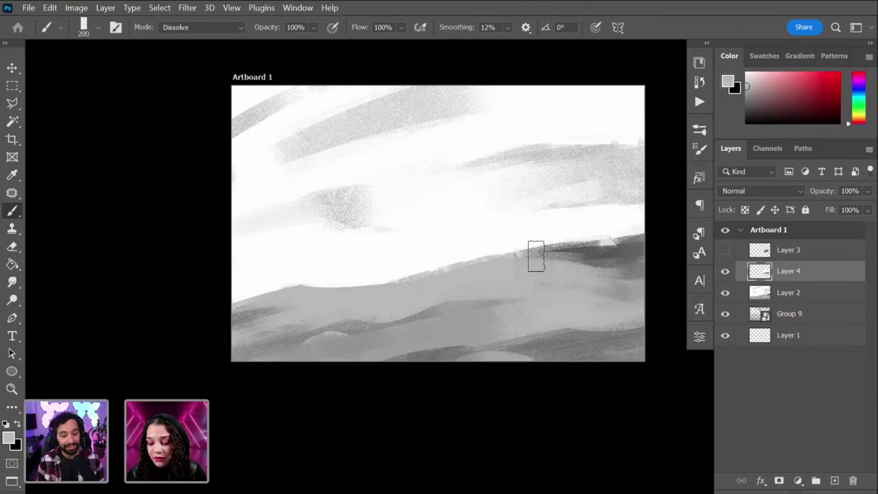
Step: Darken the band's right side with dark grey and merge Layer 4 down into Layer 2
left_click(607, 213, "alt")
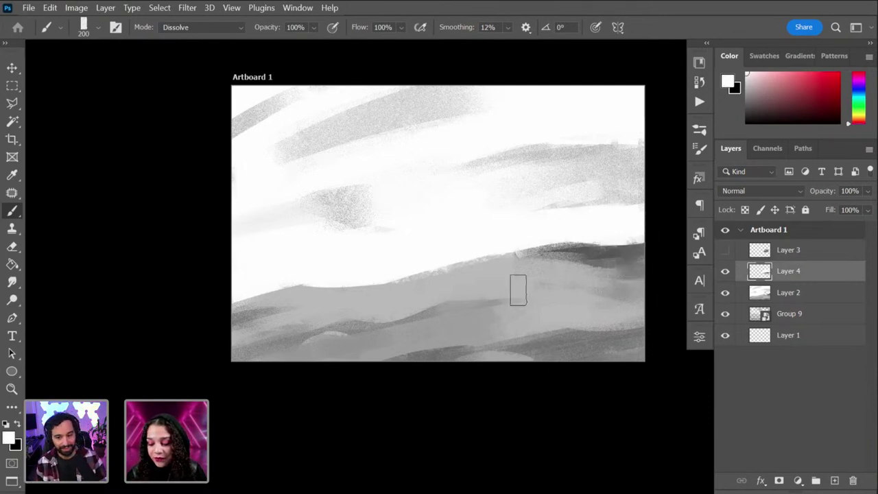
left_click(598, 253, "alt")
left_click_drag(562, 264, 645, 273)
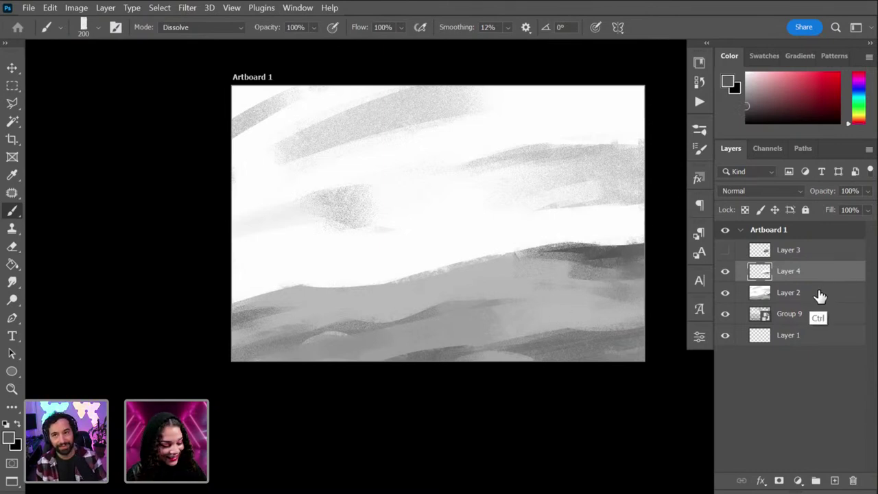
key("ctrl+e")
Step: Outline the foreground ground below the wavy ridge with the Polygonal Lasso, past the artboard's bottom
key("l")
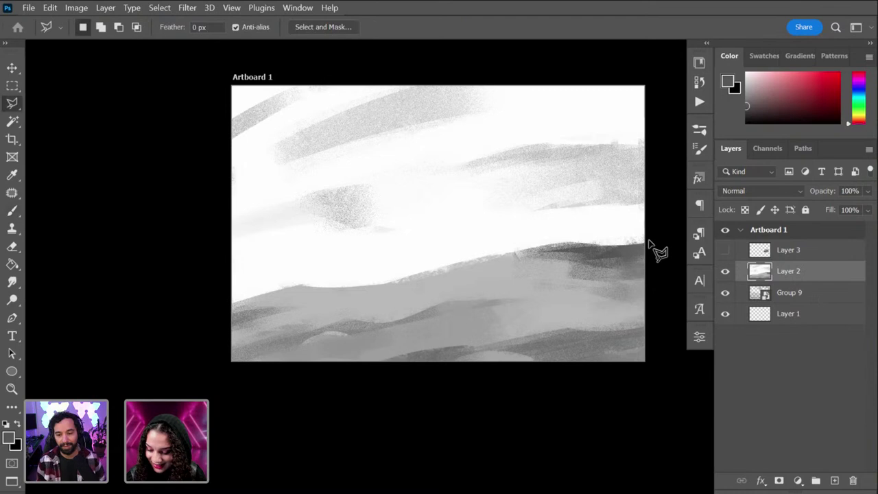
left_click(595, 244)
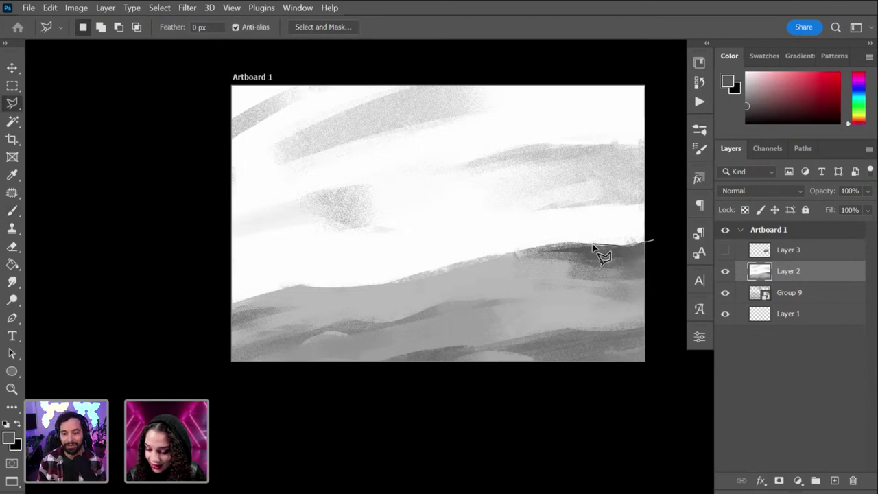
left_click(571, 243)
left_click(549, 244)
left_click(503, 254)
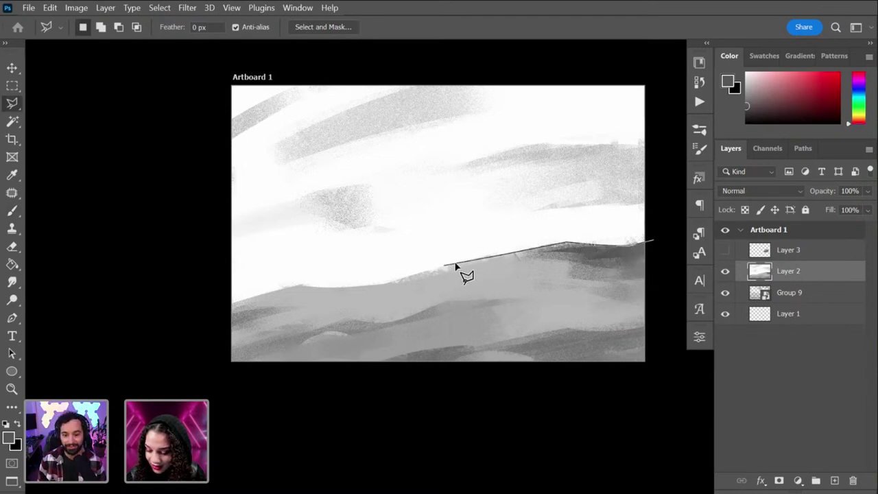
left_click(488, 256)
left_click(422, 272)
left_click(388, 283)
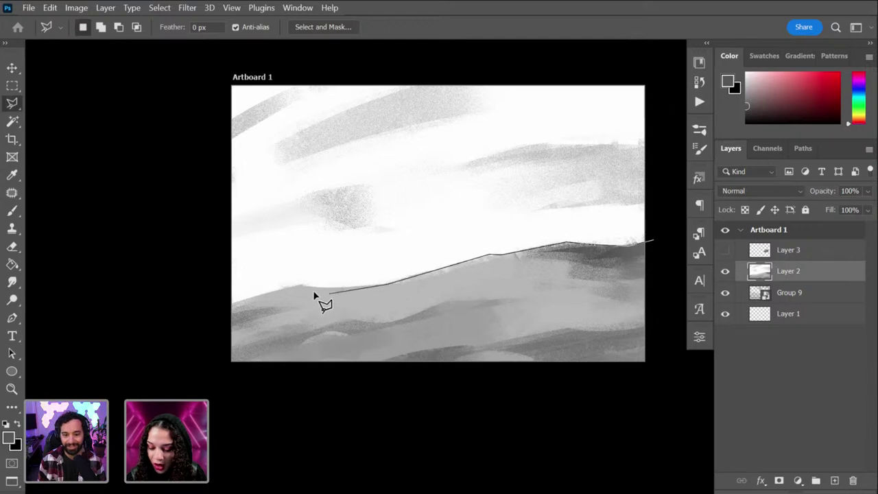
left_click(341, 288)
left_click(299, 285)
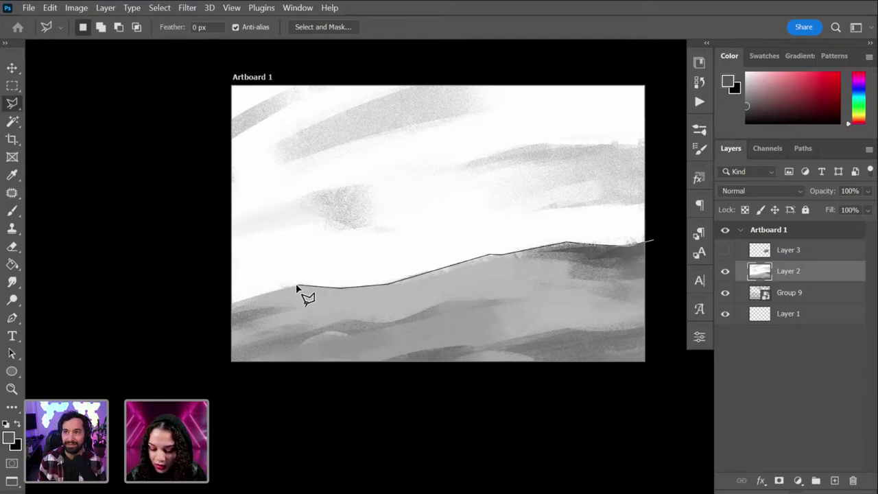
left_click(230, 303)
left_click(198, 366)
left_click(259, 406)
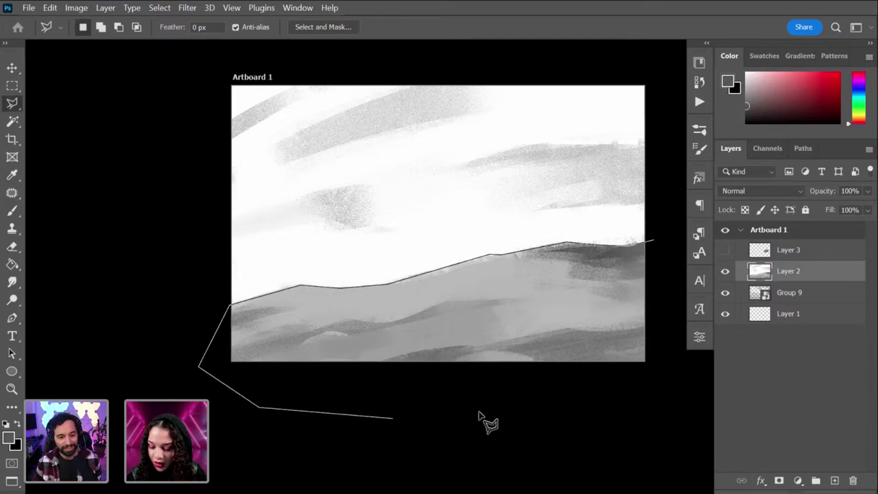
left_click(391, 416)
left_click(630, 406)
left_click(668, 373)
left_click(674, 309)
left_click(653, 236)
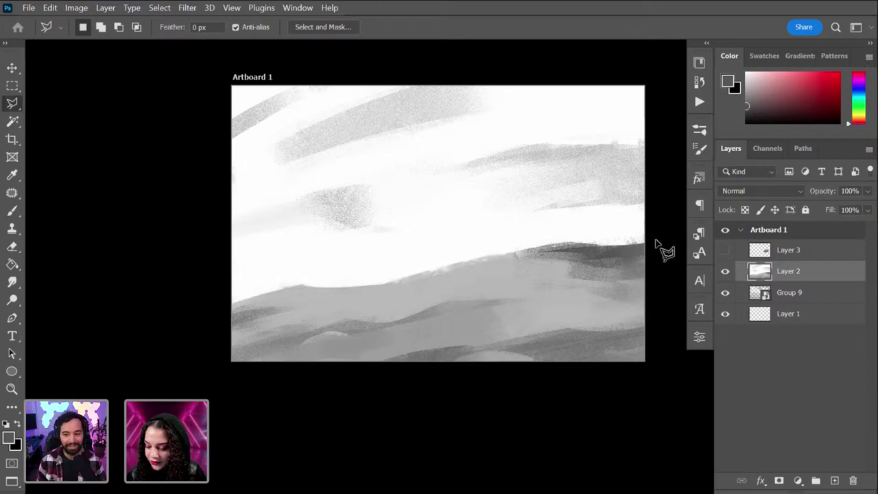
Step: Cut the selected ground onto its own Layer 4 and add an empty Layer 5
right_click(490, 313)
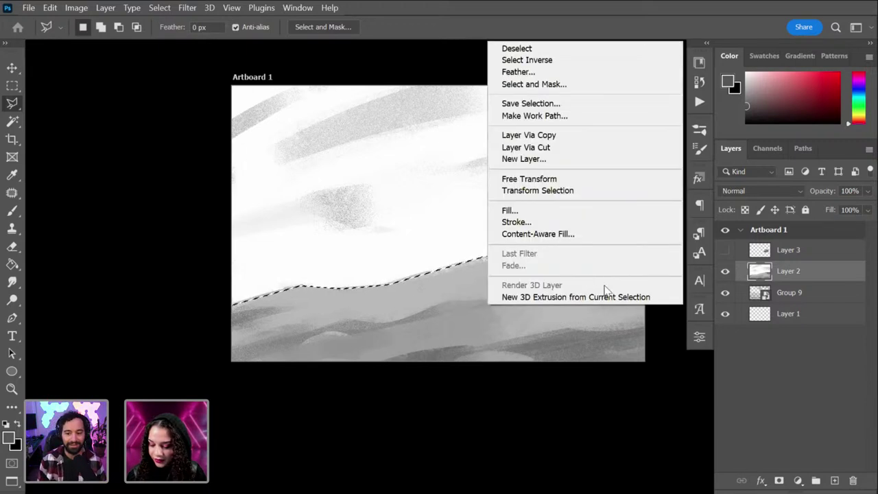
left_click(558, 151)
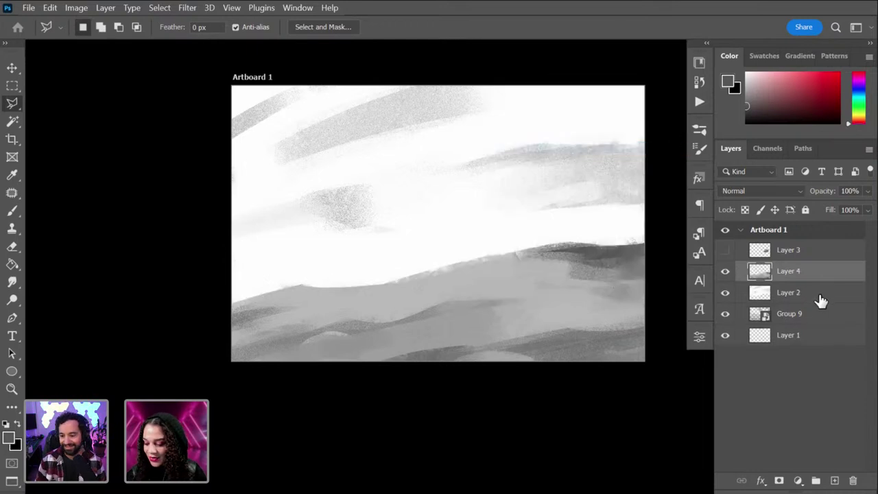
key("ctrl+shift+alt+n")
Step: Hide the ground layer and paint white over the old text and figure with a 600 px brush
key("b")
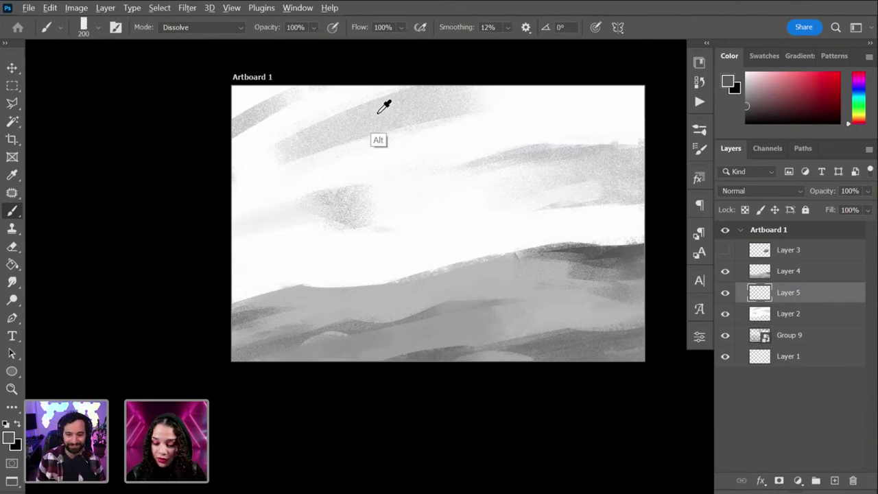
left_click(379, 112, "alt")
key("bracketright")
key("bracketright")
key("bracketright")
key("bracketright")
key("bracketright")
key("bracketright")
key("bracketright")
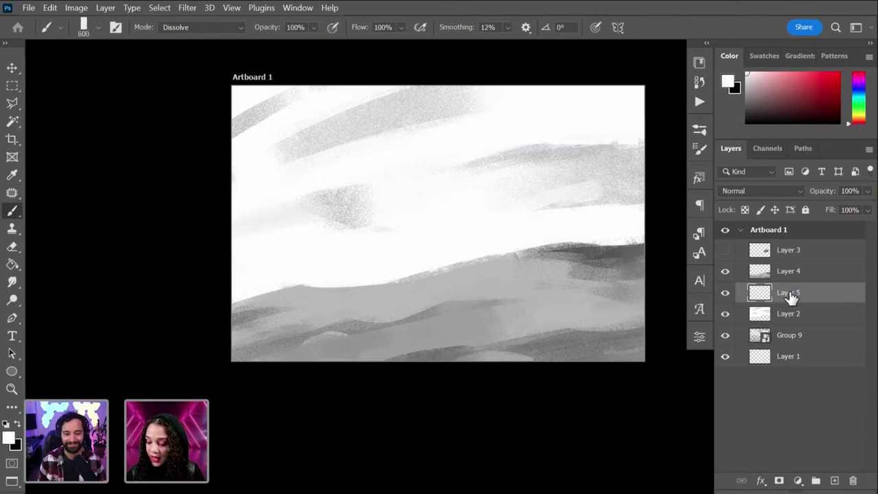
left_click(725, 271)
mouse_move(242, 321)
left_mouse_down()
mouse_move(588, 297)
mouse_move(402, 312)
mouse_move(360, 335)
mouse_move(473, 329)
mouse_move(640, 284)
mouse_move(417, 294)
mouse_move(636, 285)
mouse_move(620, 312)
mouse_move(348, 377)
mouse_move(210, 324)
left_mouse_up()
Step: Paint broad light grey dissolve streaks across the lower canvas band
left_click(290, 208, "alt")
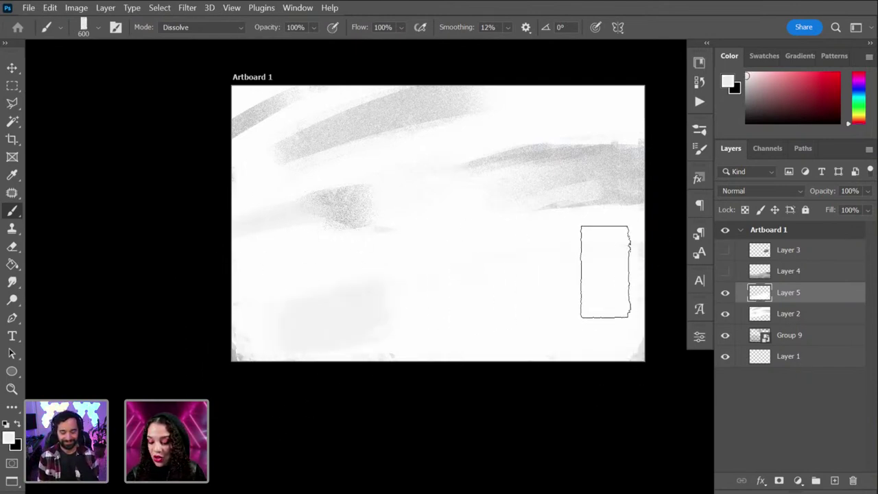
left_click_drag(603, 268, 308, 300)
mouse_move(243, 304)
left_mouse_down()
mouse_move(532, 278)
mouse_move(372, 355)
mouse_move(280, 363)
mouse_move(625, 353)
left_mouse_up()
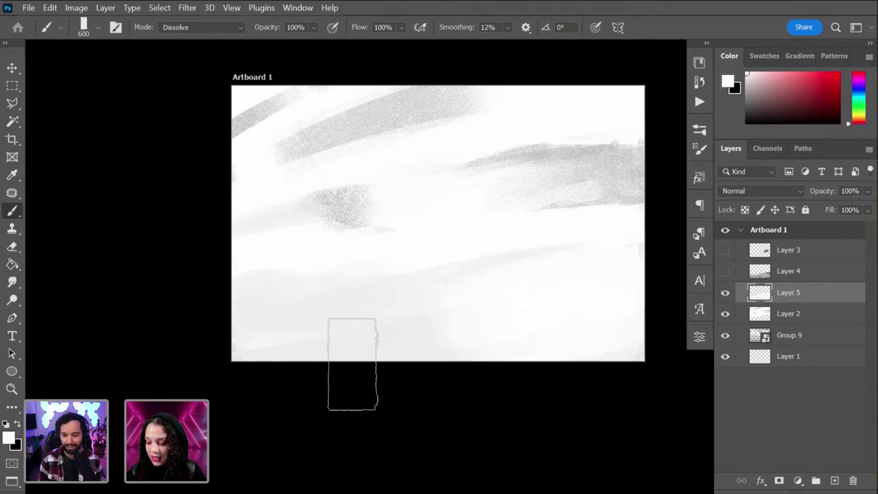
left_click(748, 91)
left_click_drag(593, 317, 431, 361)
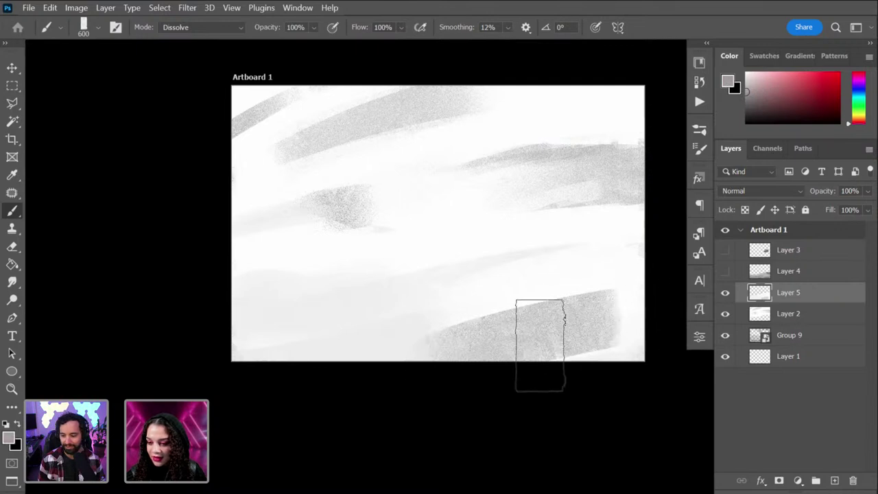
left_click_drag(623, 322, 514, 325)
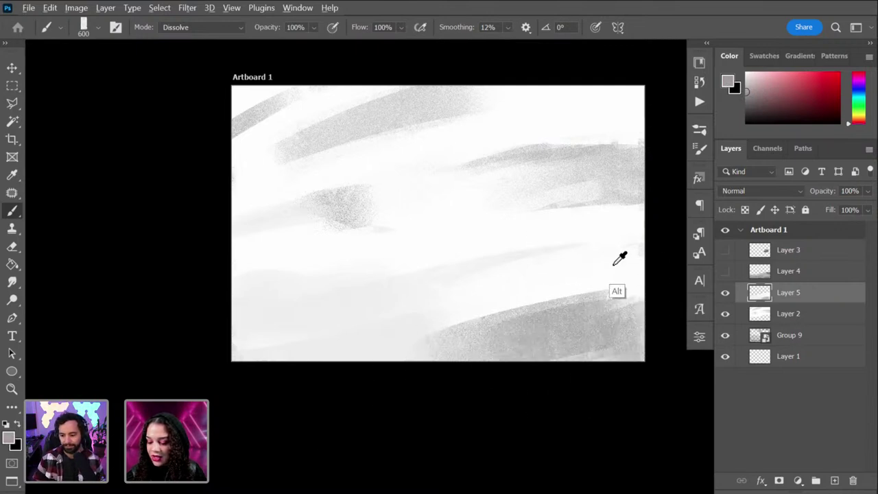
Step: Add white and grey streaks at lower right and a grey patch at left, then shrink the brush to 250
left_click(619, 258, "alt")
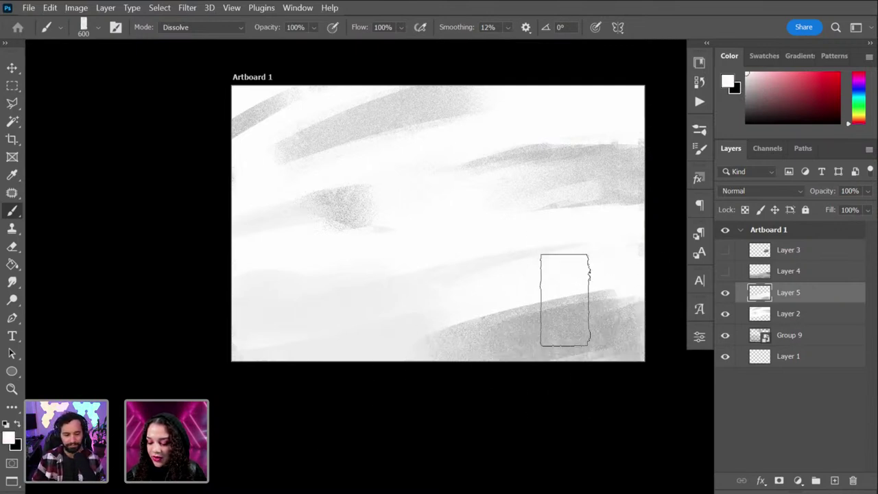
left_click_drag(565, 298, 629, 298)
left_click(518, 348, "alt")
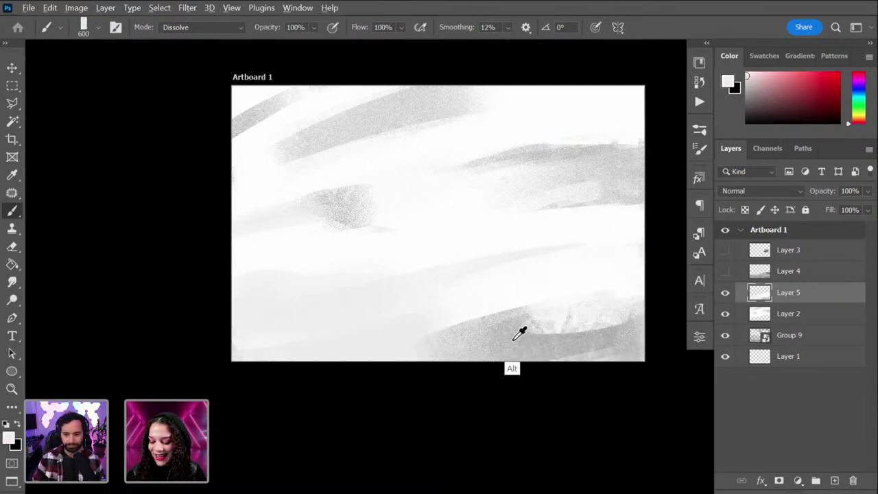
left_click_drag(590, 362, 384, 353)
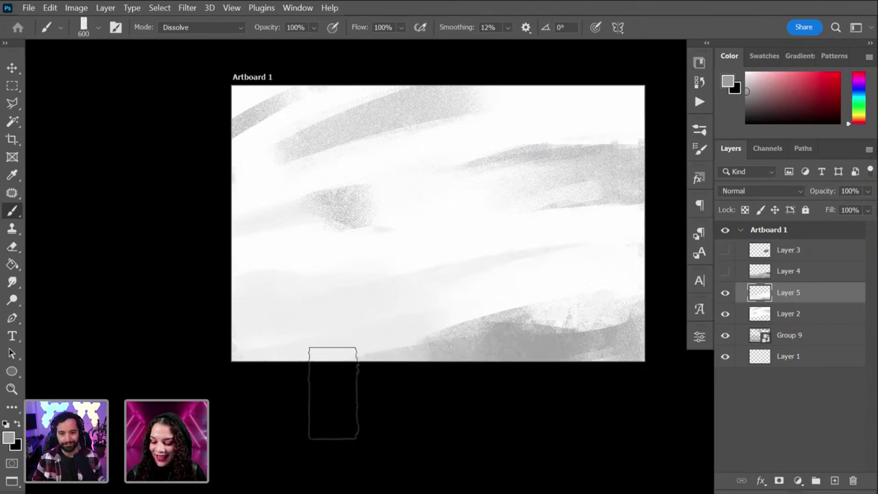
left_click(594, 261, "alt")
left_click(504, 355, "alt")
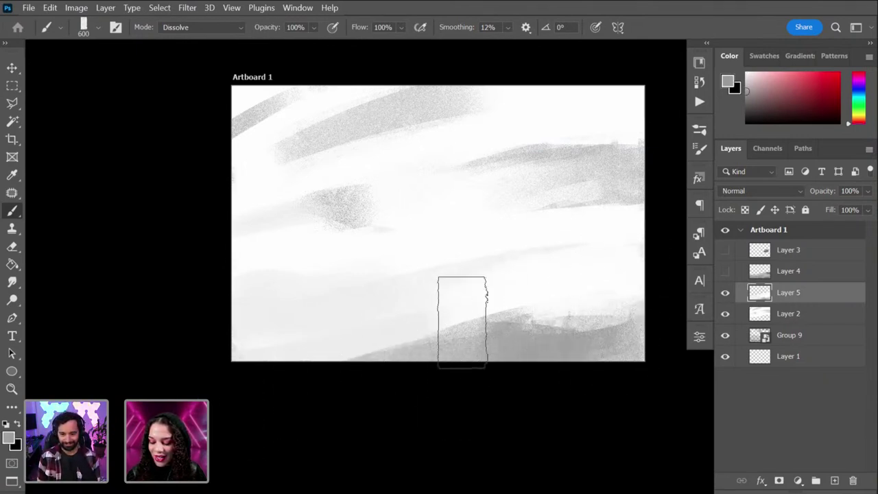
left_click_drag(235, 301, 269, 301)
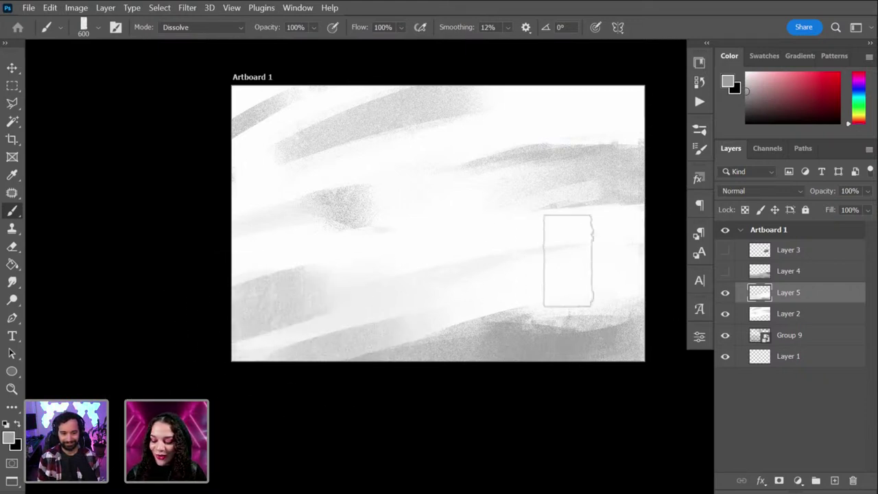
left_click(373, 246, "alt")
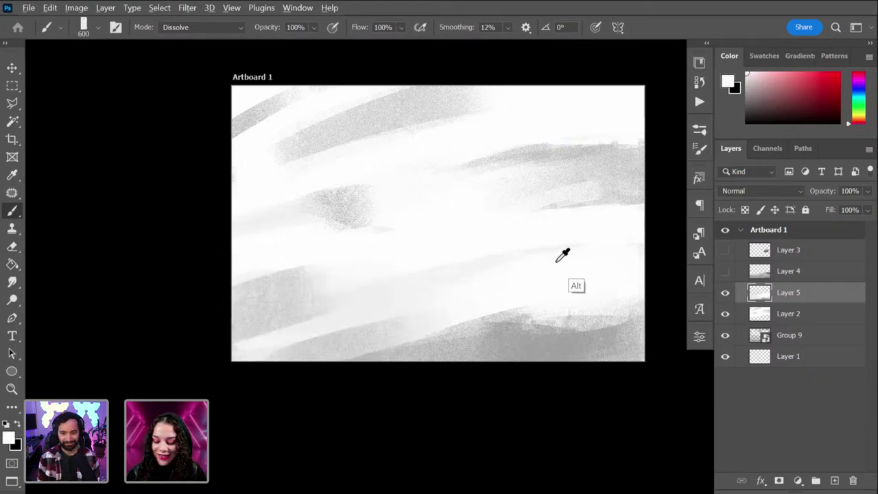
left_click(248, 304, "alt")
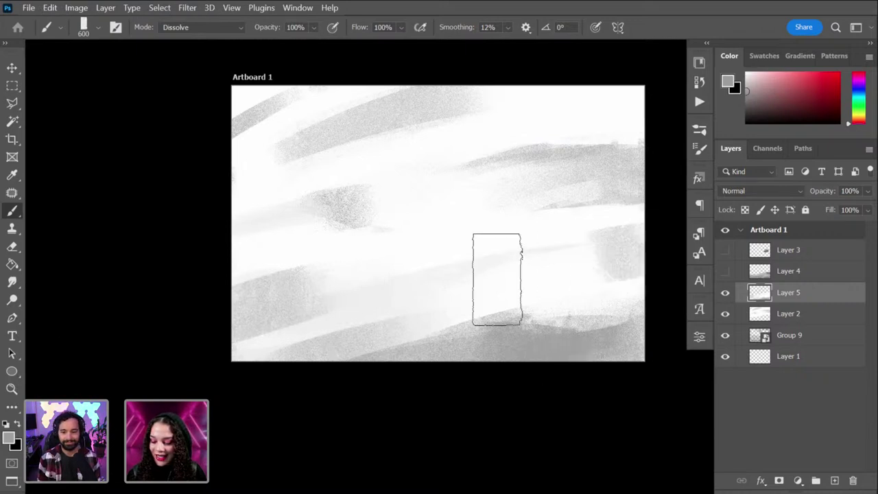
left_click(489, 223, "alt")
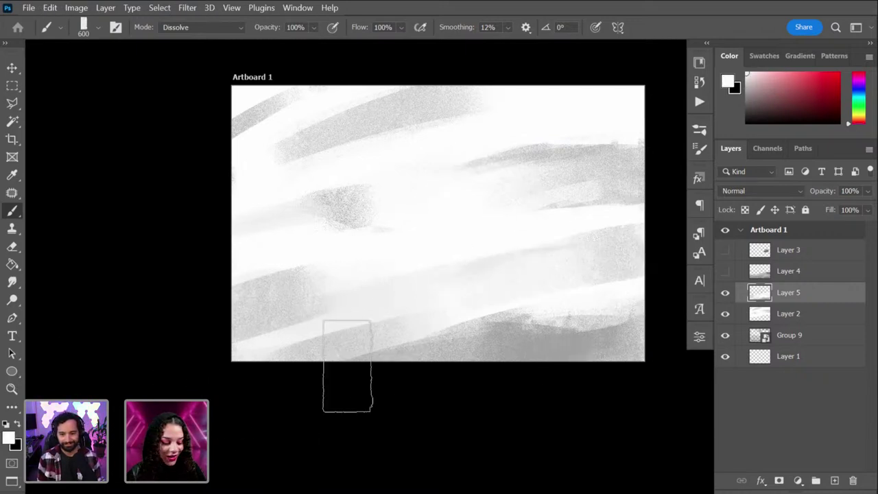
key("bracketleft")
key("bracketleft")
key("bracketleft")
key("bracketleft")
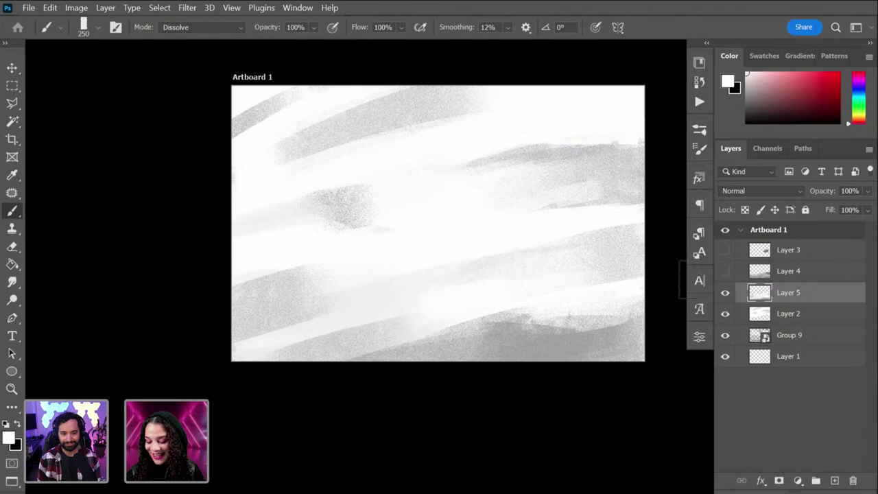
Step: Lighten the grey band at lower left with several strokes, undoing one darker stroke
left_click_drag(370, 305, 237, 346)
left_click_drag(327, 274, 236, 277)
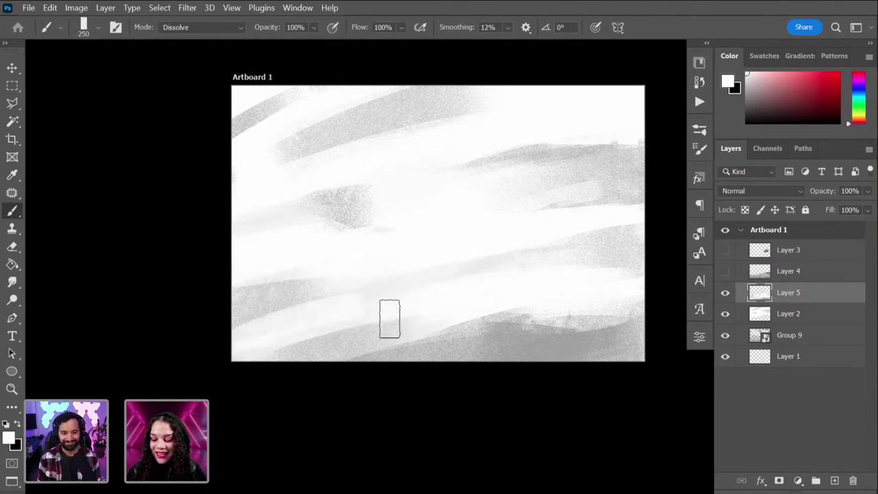
left_click_drag(389, 319, 257, 330)
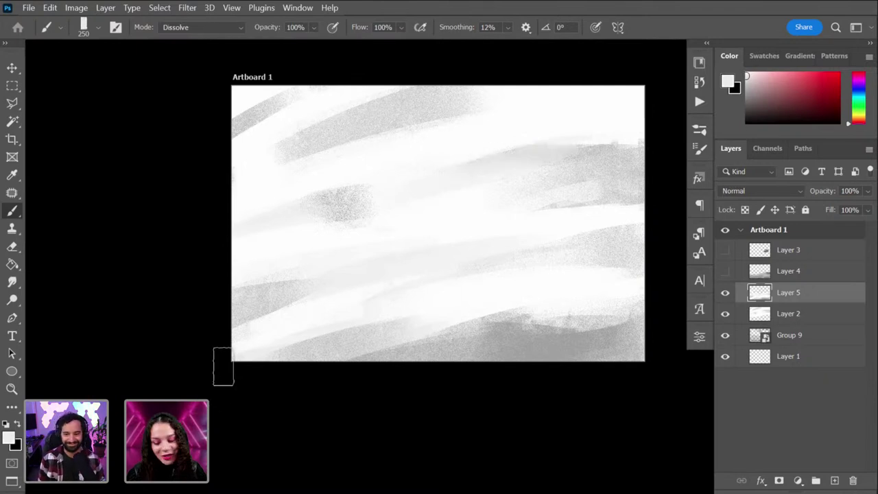
key("alt")
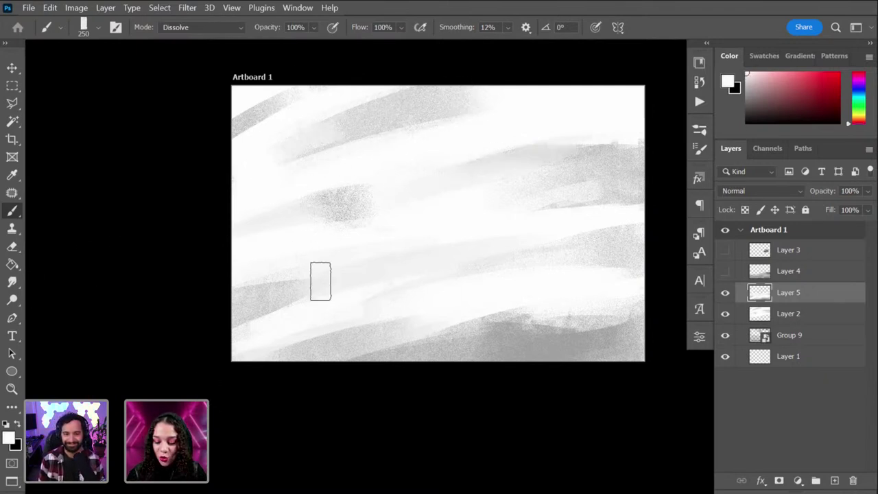
key("alt")
left_click(572, 308, "alt")
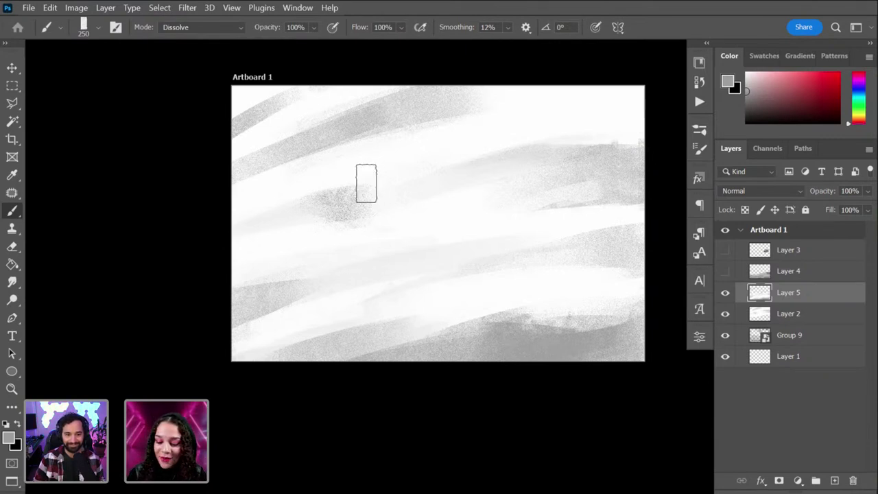
left_click_drag(271, 203, 338, 200)
key("ctrl+z")
Step: Paint a grey streak across the upper-left sky at 500 px, undoing a later top-right streak
left_click(288, 210, "alt")
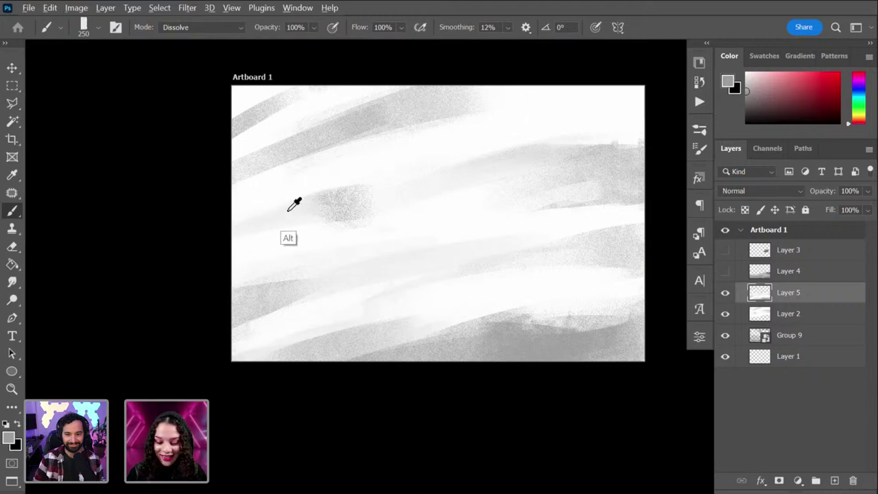
key("bracketright")
key("bracketright")
key("bracketright")
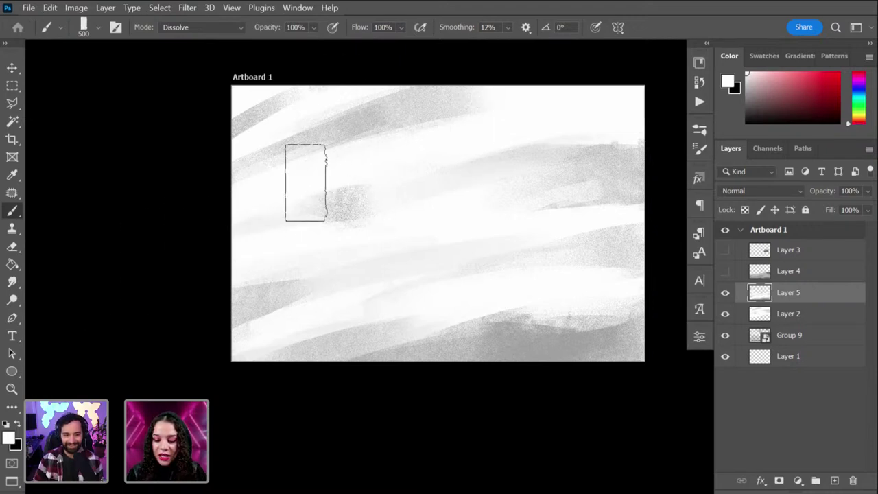
left_click(359, 112, "alt")
mouse_move(235, 204)
left_mouse_down()
mouse_move(228, 209)
mouse_move(405, 160)
left_mouse_up()
left_click(435, 144, "alt")
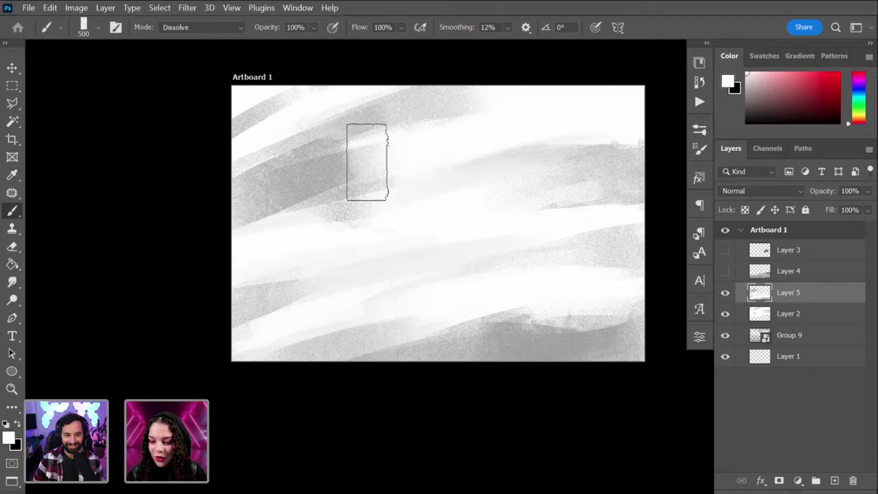
key("bracketleft")
key("bracketleft")
key("bracketleft")
key("bracketleft")
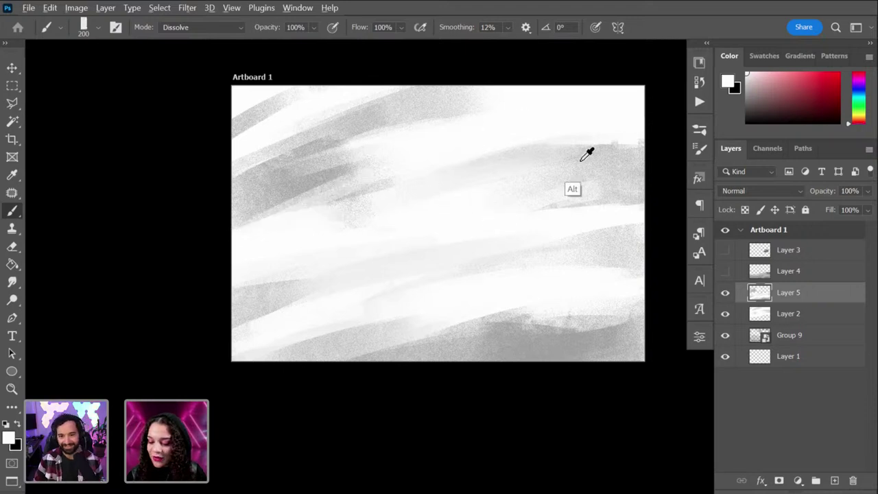
left_click(323, 202, "alt")
left_click_drag(536, 144, 648, 113)
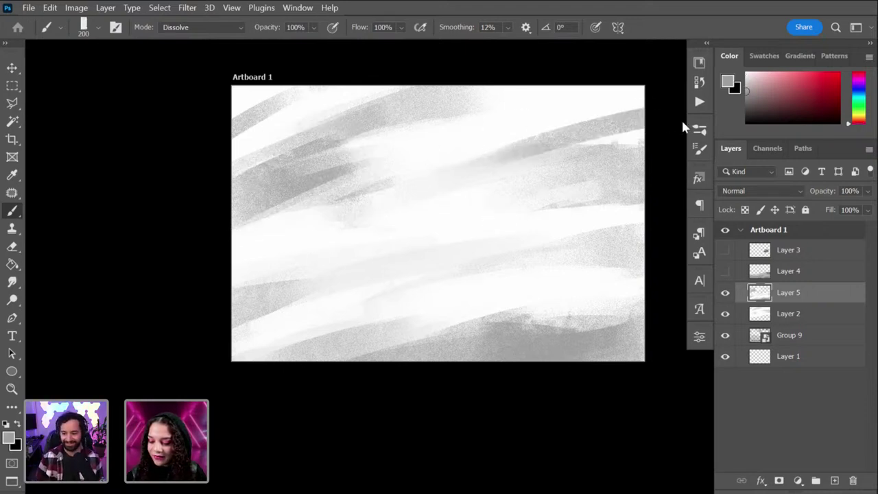
left_click(628, 98, "alt")
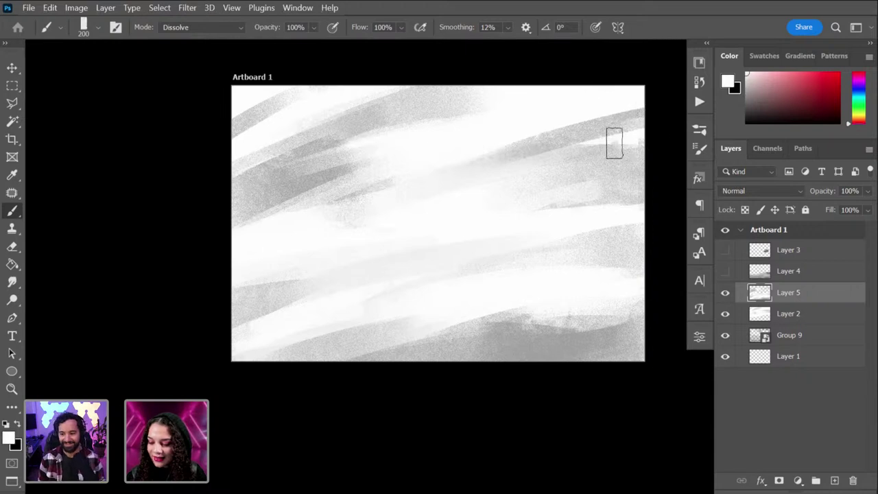
key("ctrl+z")
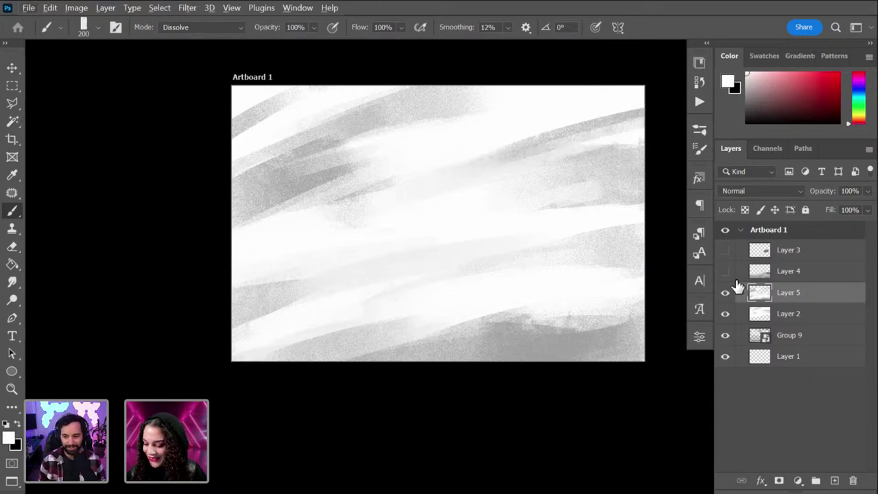
Step: Show Layers 3 and 4 again and brush sampled grey ground upward across the left half
left_click(725, 250)
left_click(725, 271)
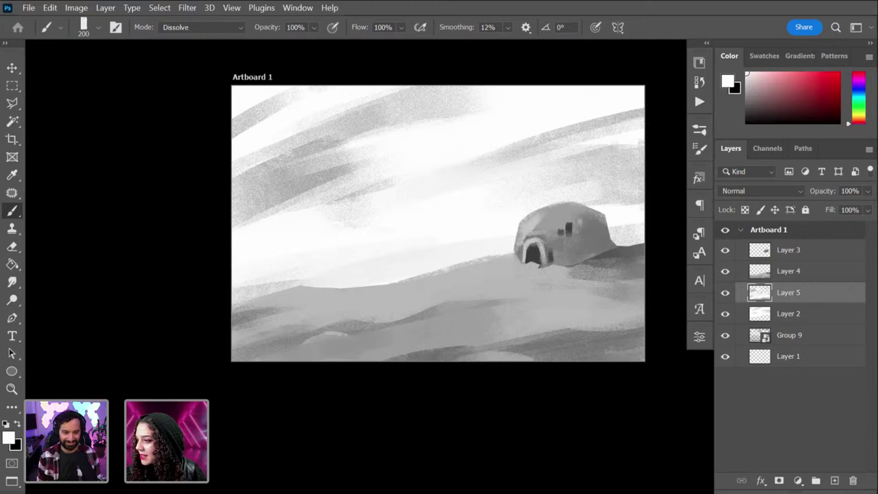
left_click(470, 269, "alt")
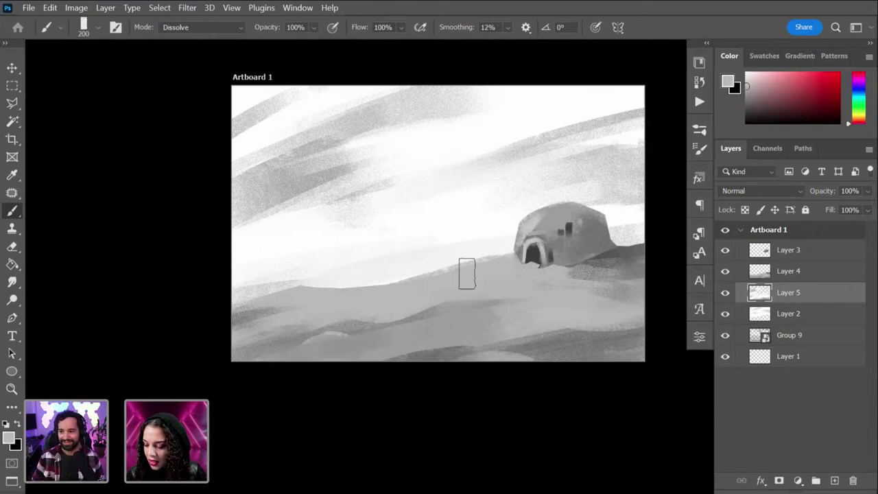
left_click(756, 275)
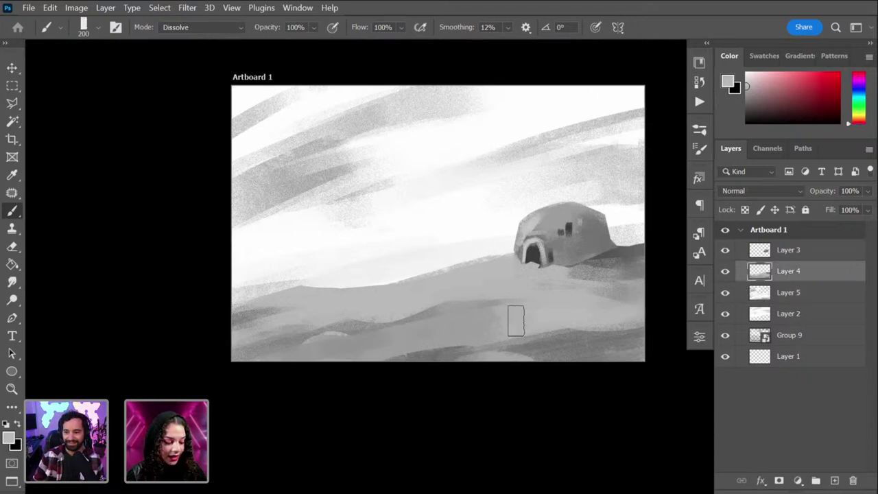
left_click_drag(652, 230, 237, 288)
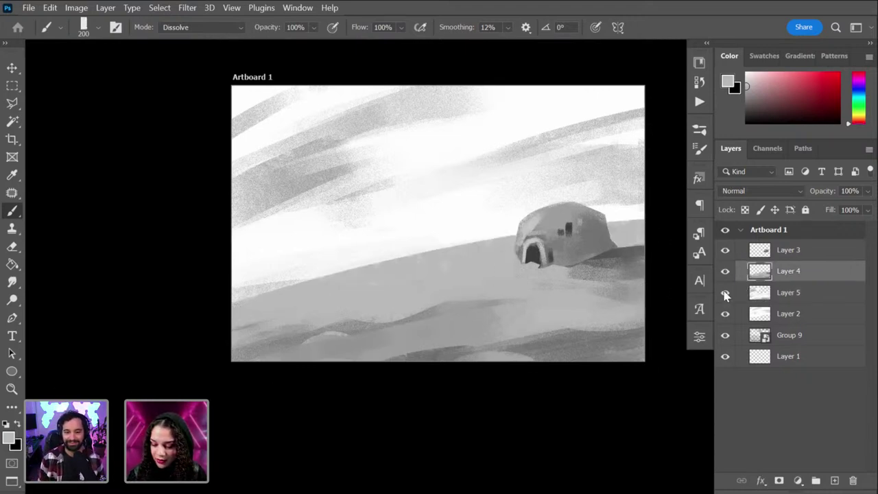
Step: Undo the left ground stroke and add Layer 6 above Layer 5
left_click_drag(486, 235, 240, 281)
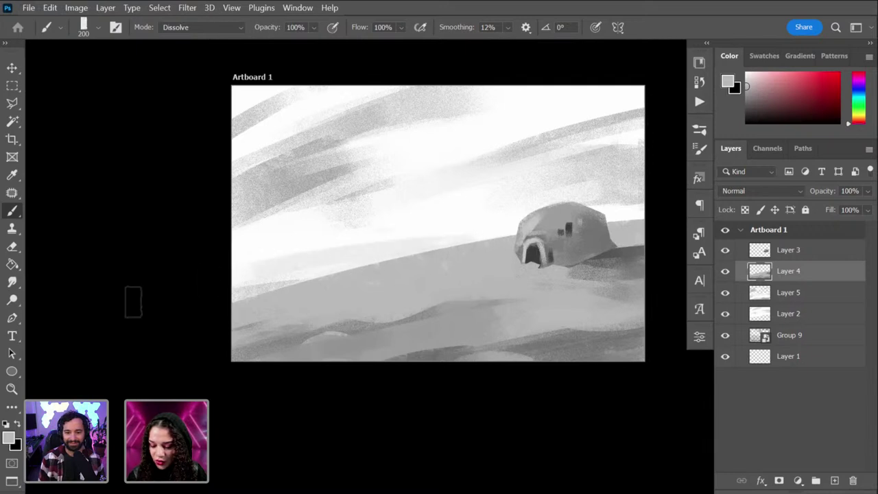
key("ctrl+z")
left_click(783, 293)
key("ctrl+shift+n")
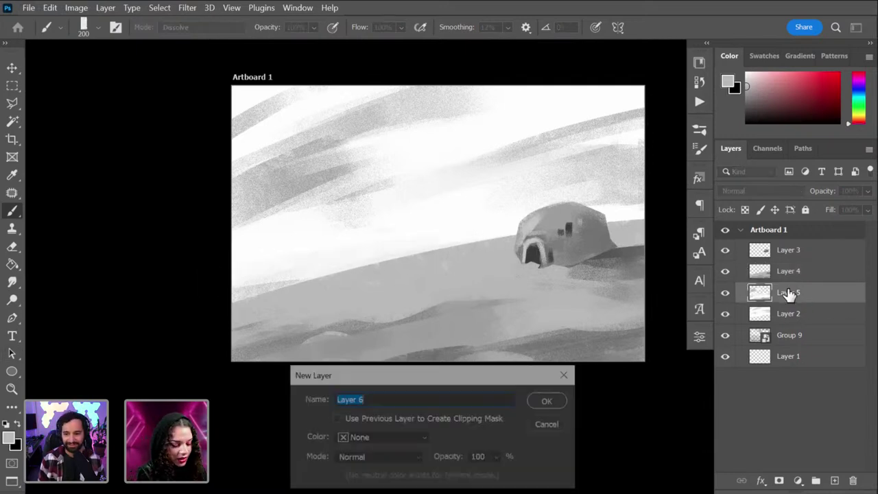
key("Return")
left_click_drag(395, 257, 237, 282)
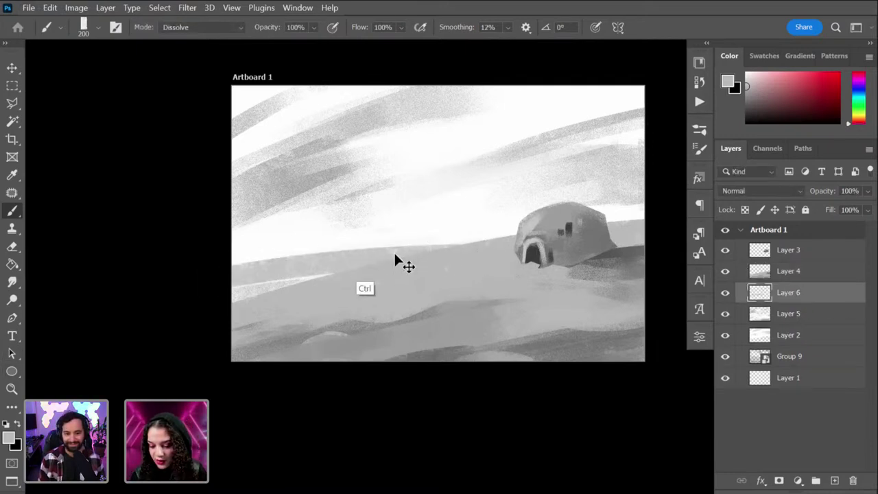
key("ctrl+z")
Step: Darken the ground at the hut's right edge on Layer 4 with a 125 px brush, then add Layer 7 above Layer 3
left_click(433, 196, "alt")
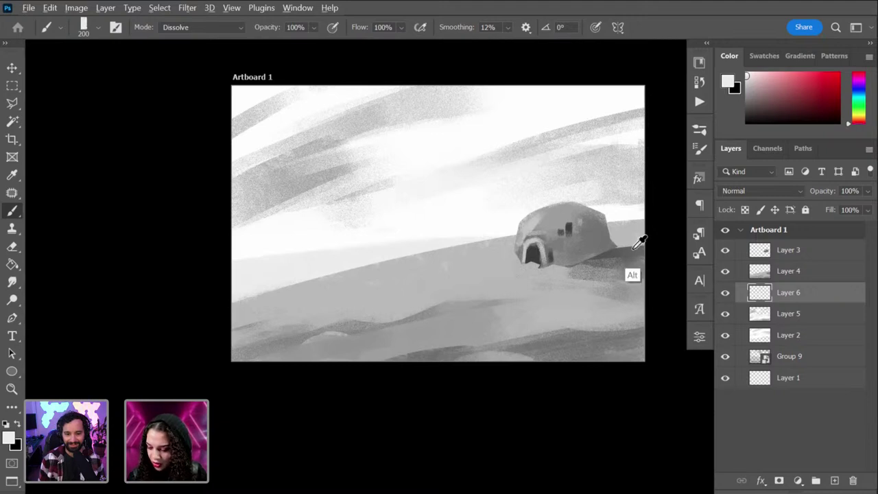
left_click(591, 288, "alt")
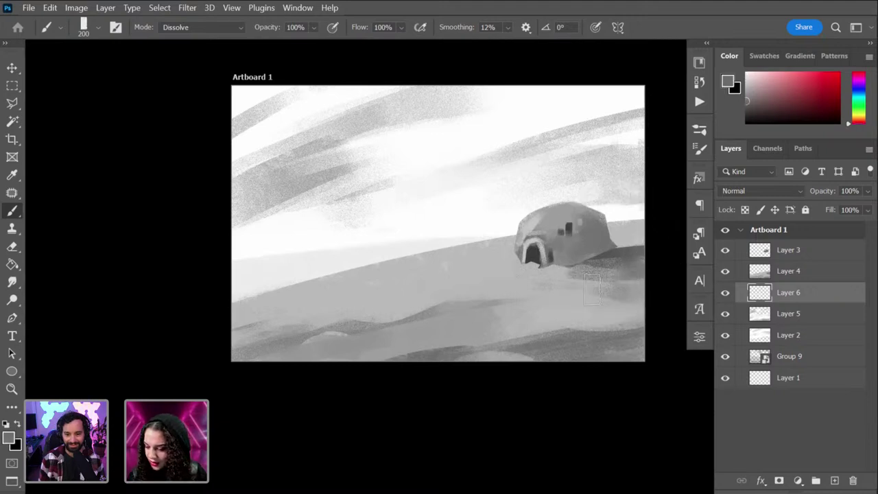
left_click(809, 274)
key("bracketleft")
key("bracketleft")
key("bracketleft")
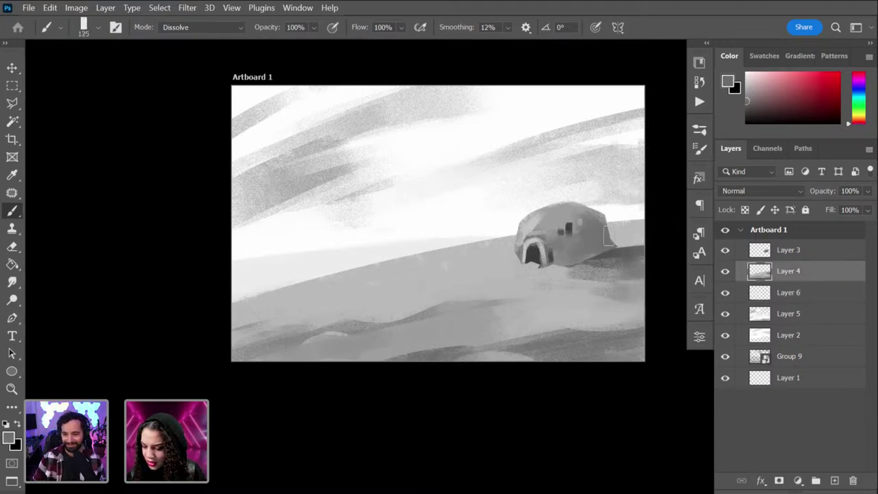
left_click_drag(609, 237, 619, 249)
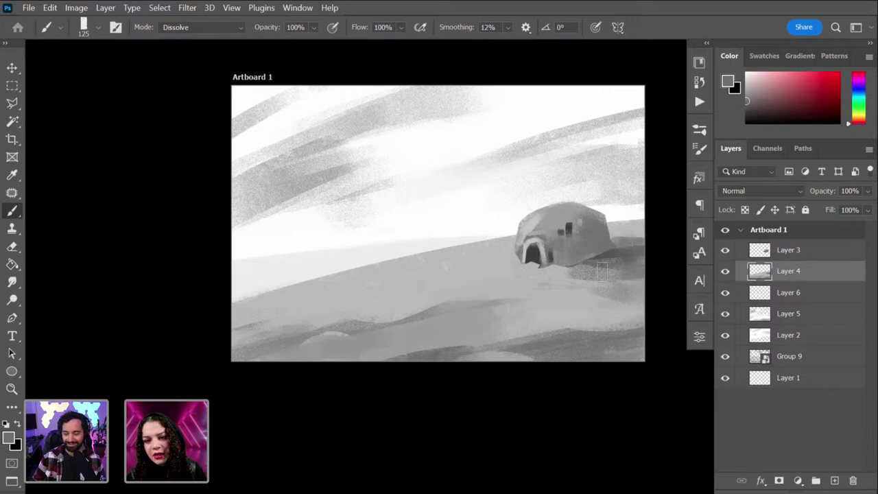
left_click(632, 221, "alt")
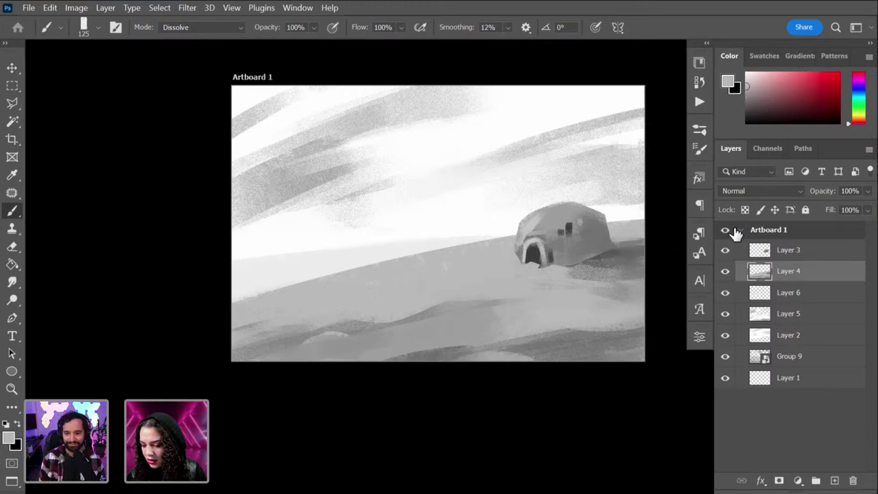
left_click(532, 280, "alt")
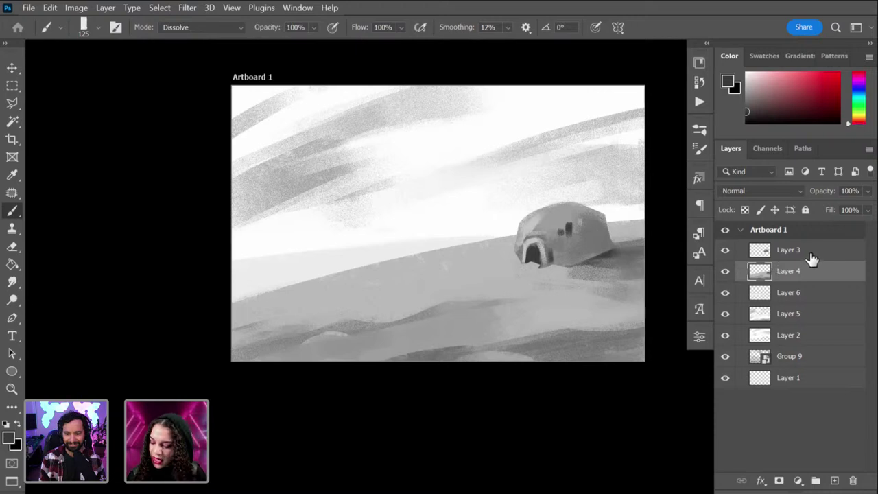
left_click(779, 251)
key("ctrl+shift+alt+n")
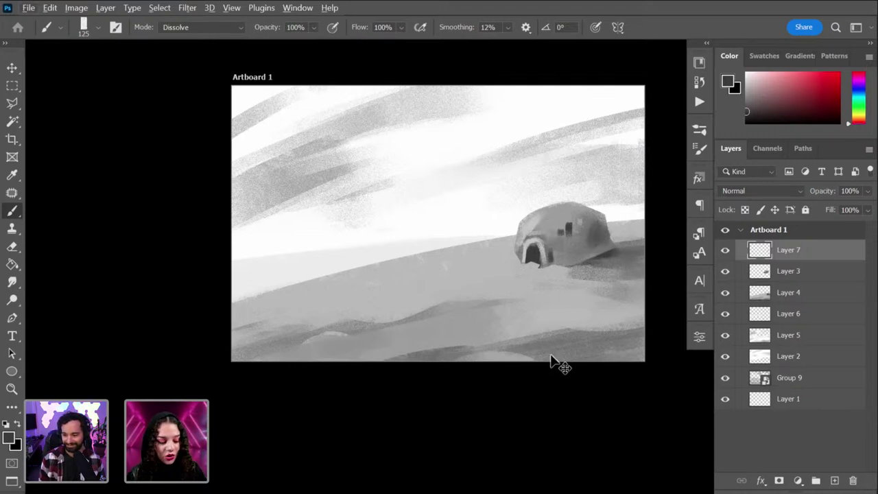
Step: Select the hut's front doorway on Layer 3 with the Polygonal Lasso
scroll(556, 364, "up", 3)
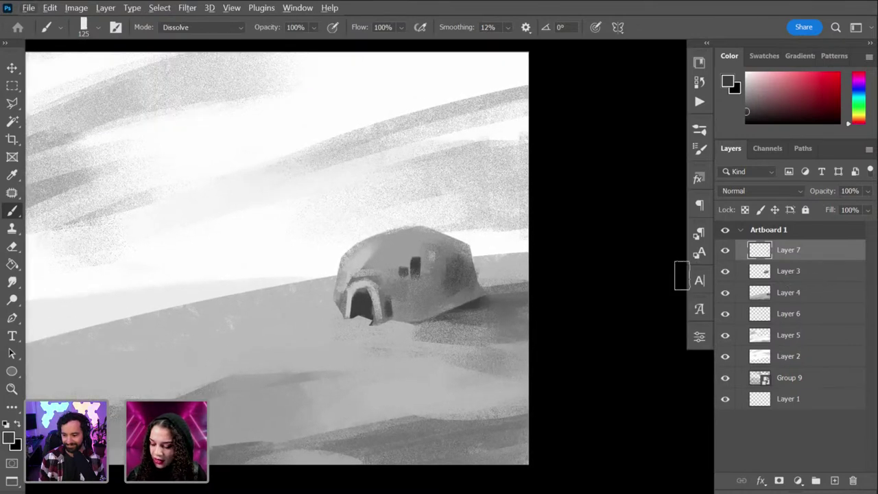
left_click(358, 304, "alt")
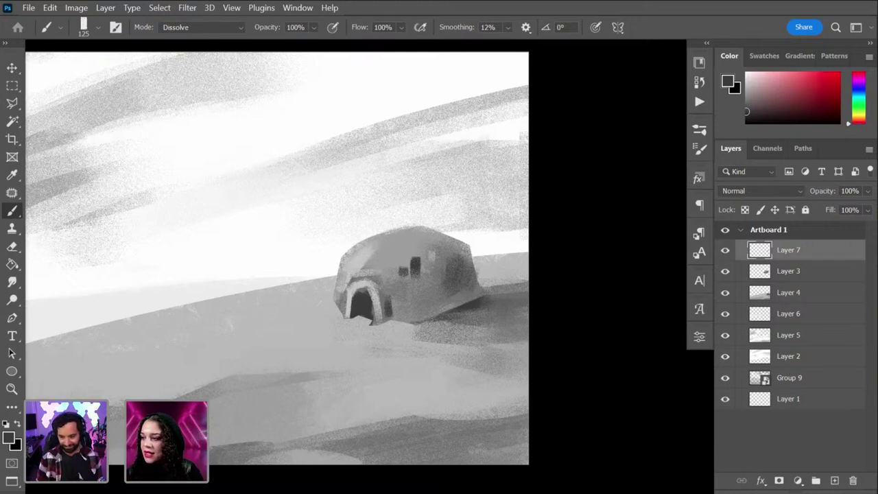
left_click(823, 272)
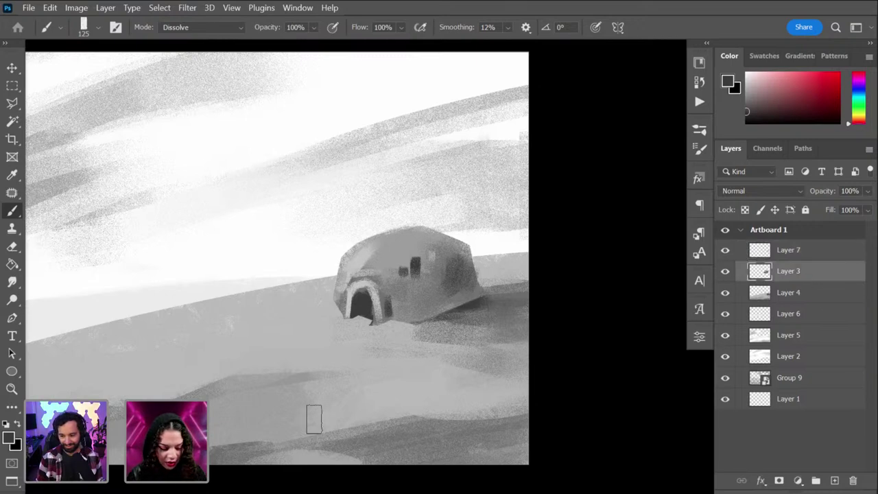
key("l")
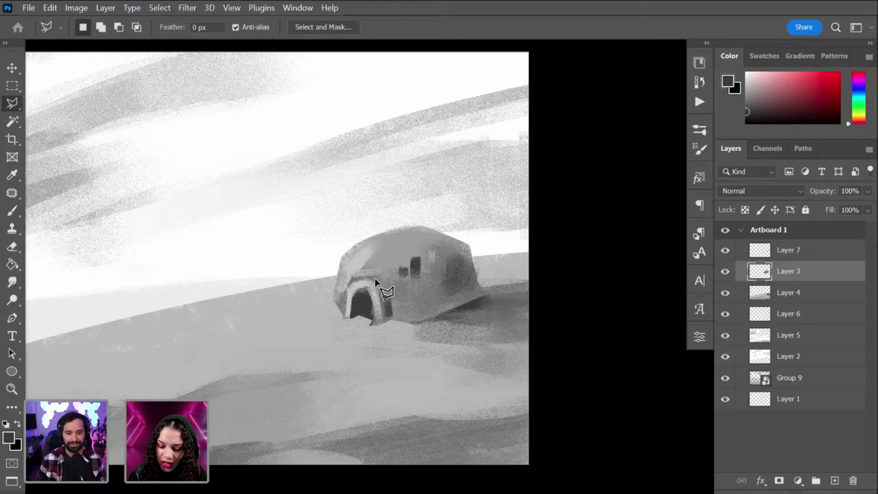
left_click(349, 327)
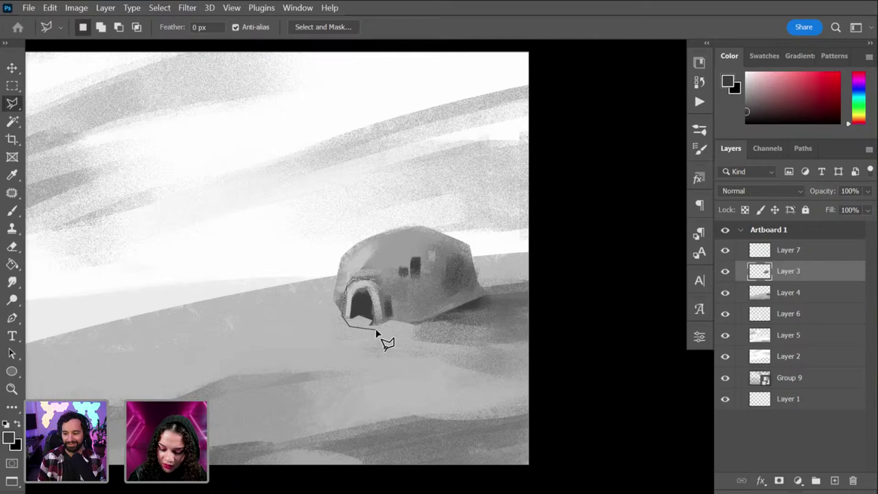
left_click(377, 330)
left_click(391, 320)
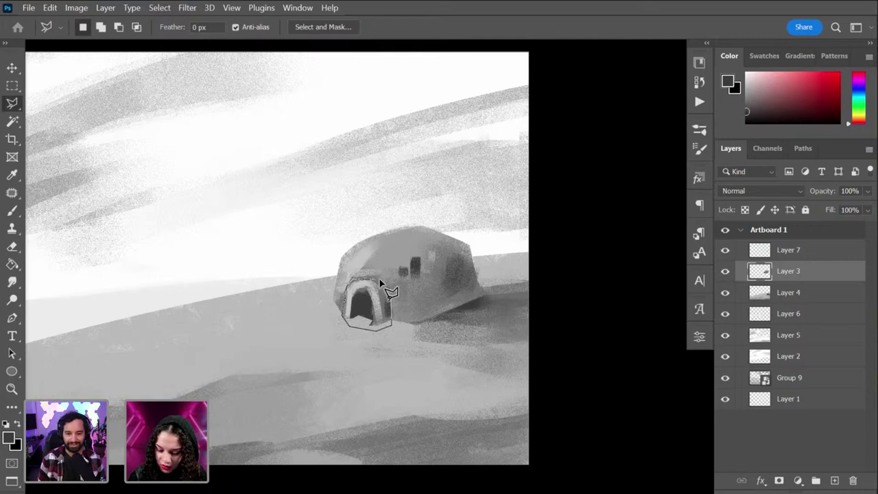
double_click(389, 283)
Step: Move the selected doorway left with Free Transform, then deselect
key("ctrl+t")
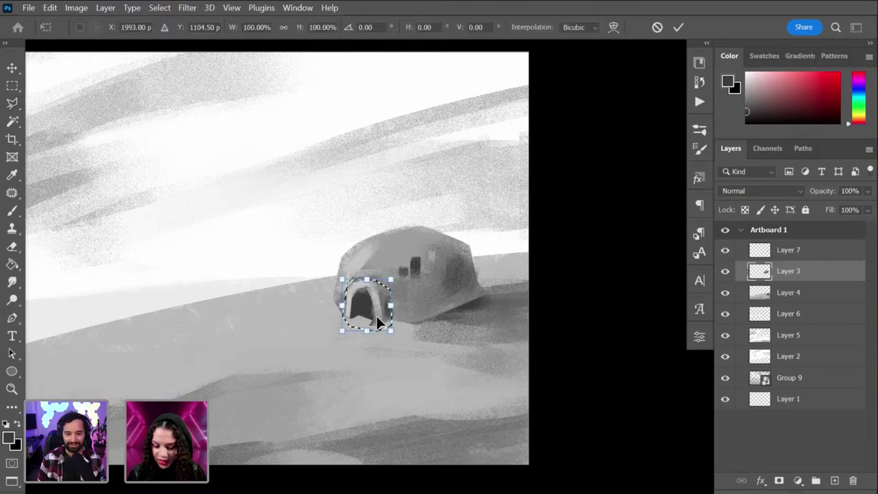
left_click_drag(382, 319, 359, 316)
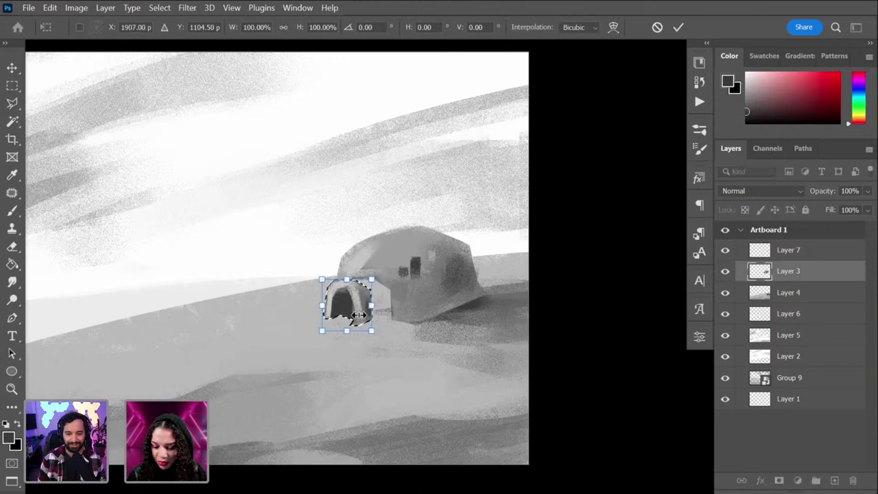
key("Return")
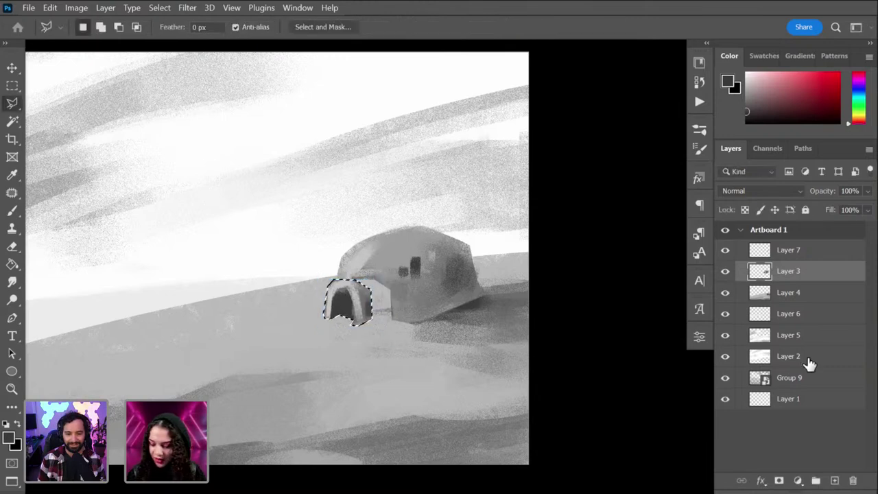
left_click(820, 296)
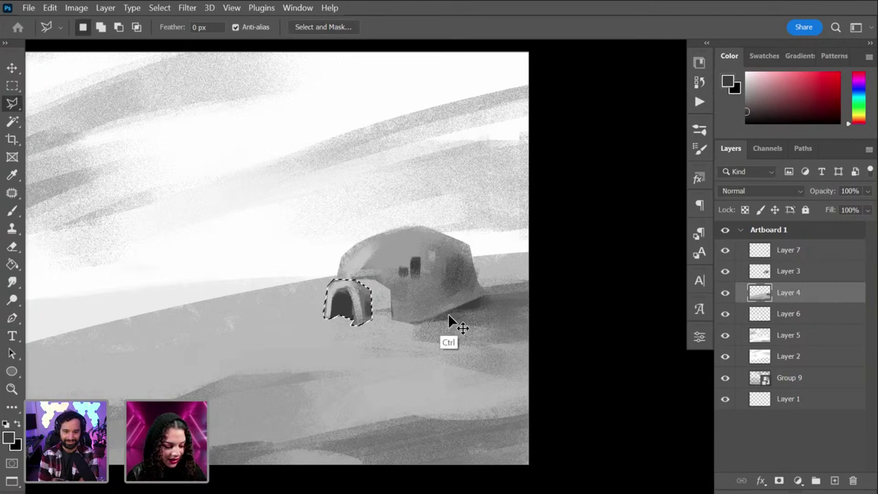
key("ctrl+d")
key("b")
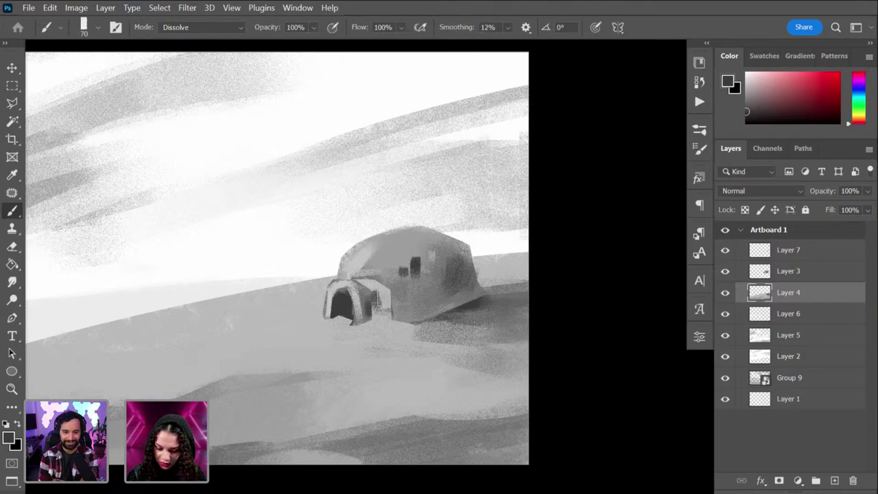
Step: Paint dark grey arch strokes around the moved doorway on Layer 4, sampling greys from the hut
mouse_move(386, 296)
left_mouse_down()
mouse_move(370, 284)
mouse_move(388, 313)
mouse_move(370, 329)
mouse_move(362, 295)
left_mouse_up()
left_click(356, 281, "alt")
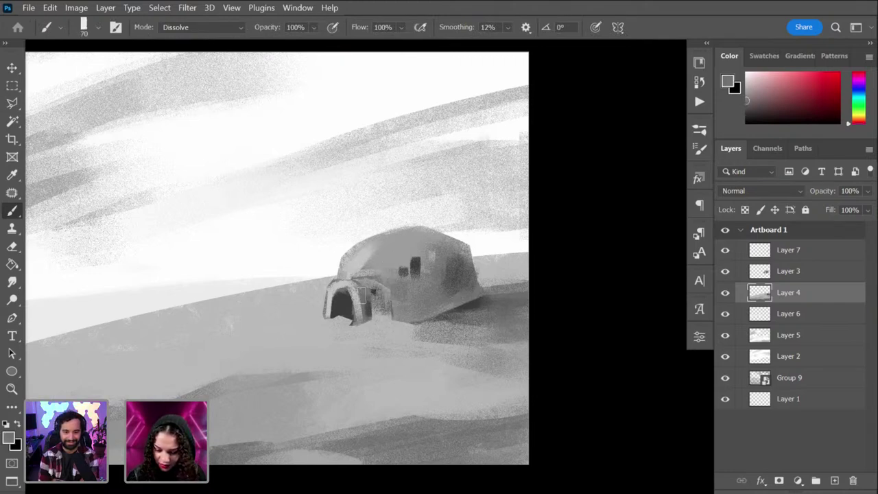
left_click(417, 284, "alt")
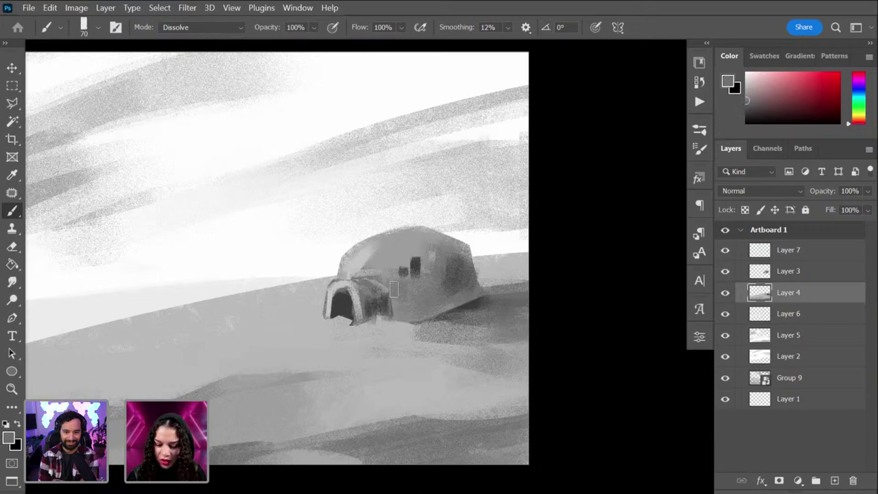
left_click(373, 325, "alt")
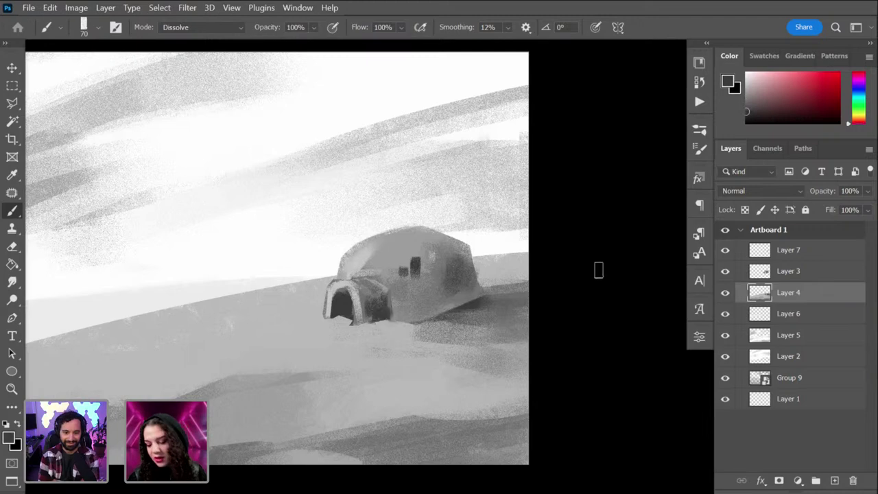
left_click(814, 277)
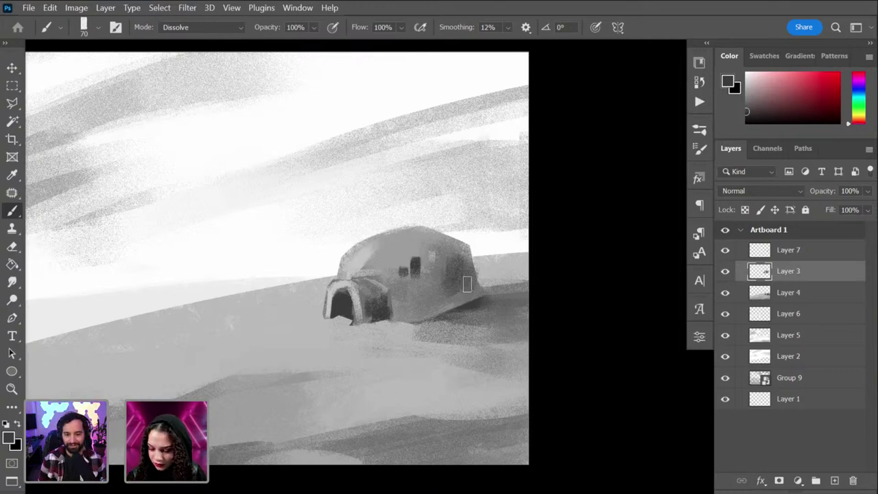
Step: Paint a dark arched entrance on the hut's right side
mouse_move(480, 312)
left_mouse_down()
mouse_move(488, 279)
mouse_move(479, 282)
mouse_move(489, 275)
mouse_move(496, 302)
left_mouse_up()
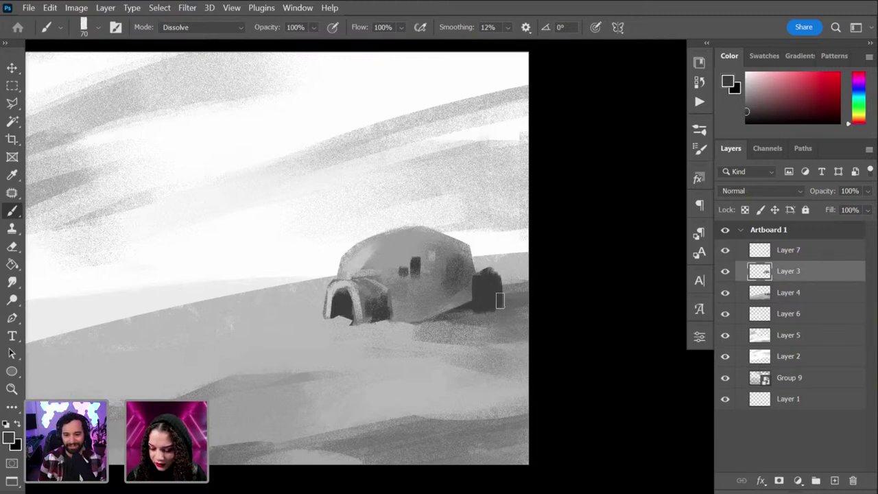
key("e")
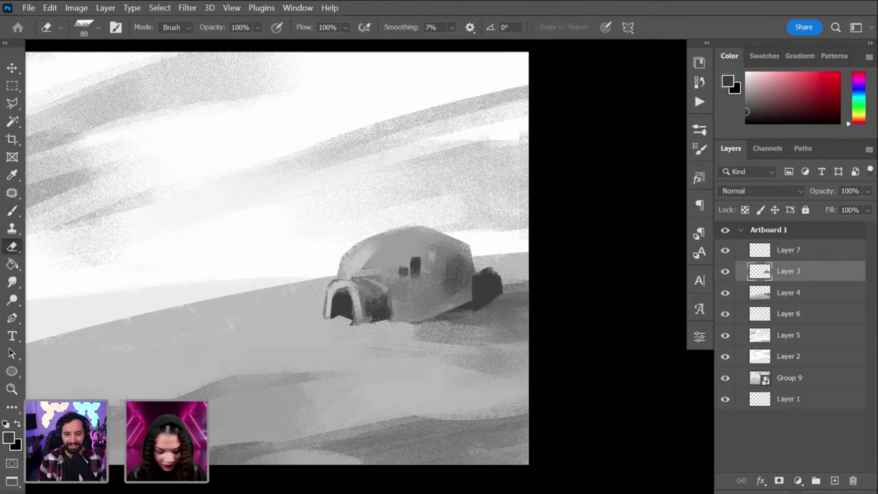
key("b")
left_click(469, 277, "alt")
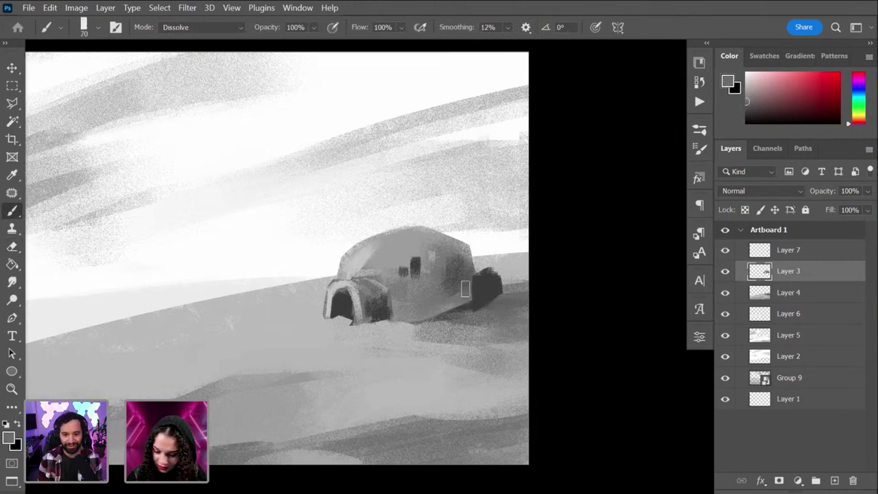
left_click(493, 274, "alt")
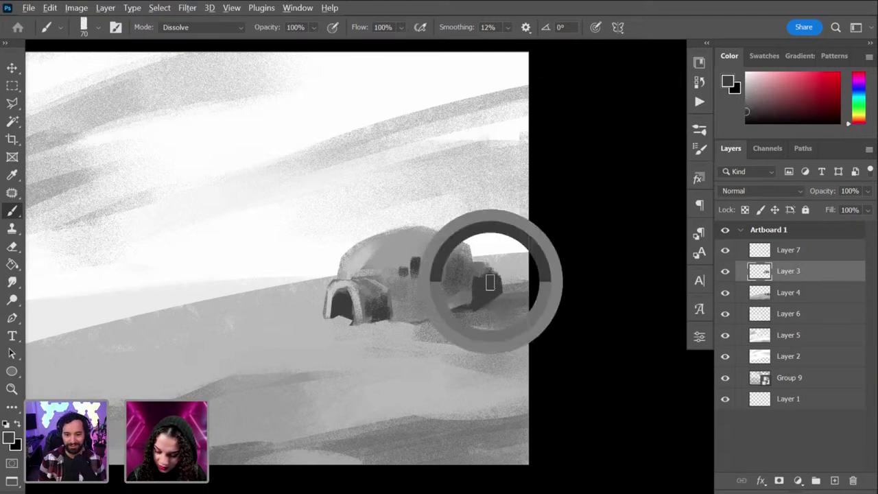
left_click_drag(491, 273, 488, 302)
Step: Repaint the hut's right wall beside the new entrance in light grey
left_click(360, 257, "alt")
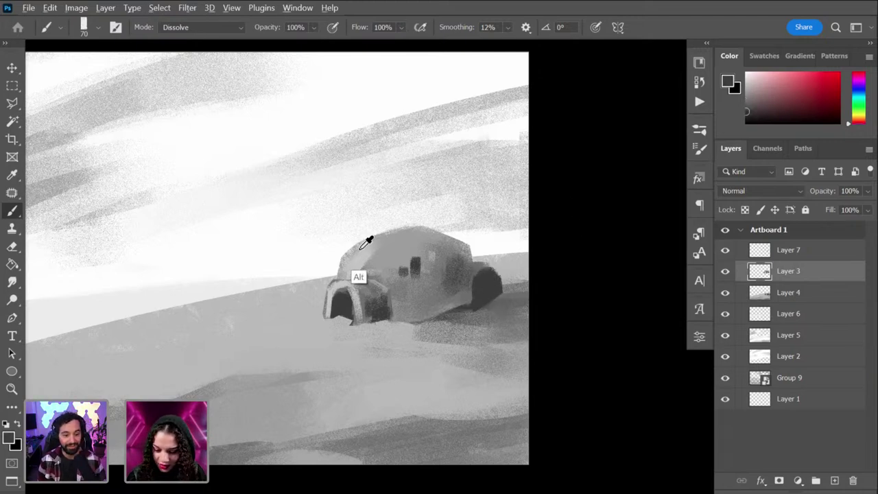
left_click_drag(470, 268, 468, 303)
key("ctrl+z")
left_click(368, 276, "alt")
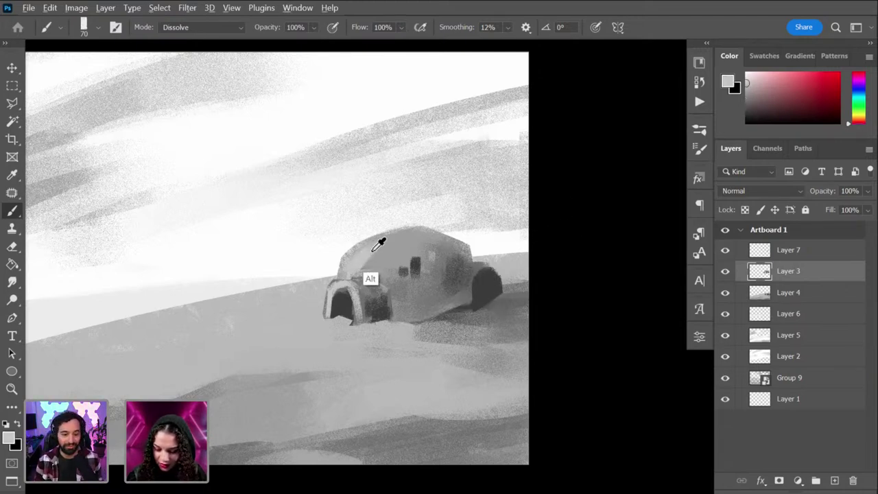
left_click_drag(466, 272, 465, 307)
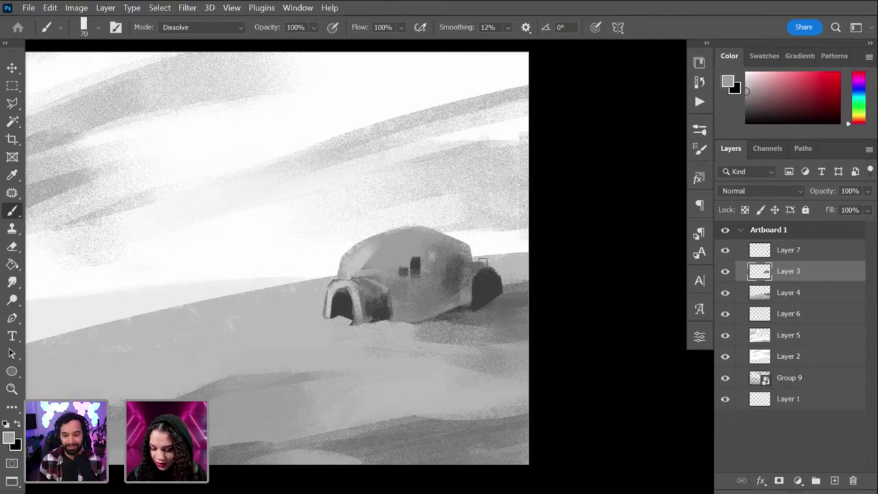
left_click_drag(468, 274, 459, 317)
left_click(488, 282, "alt")
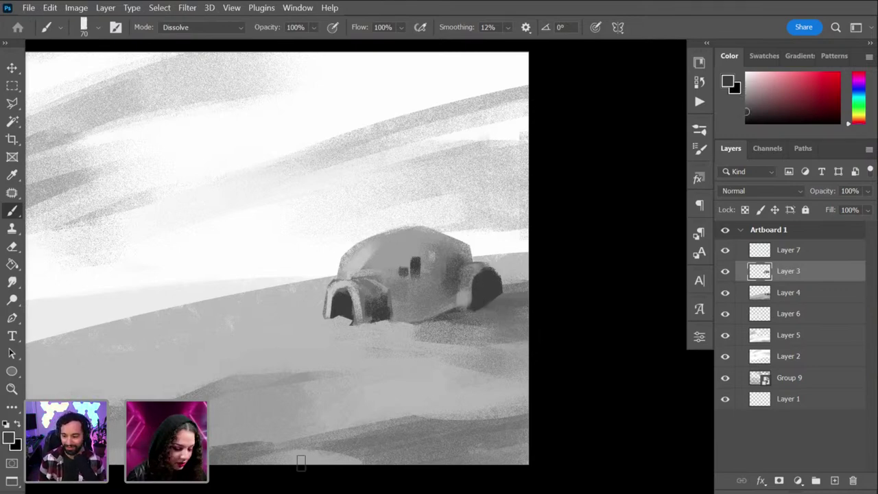
key("bracketleft")
key("bracketleft")
key("bracketleft")
key("bracketleft")
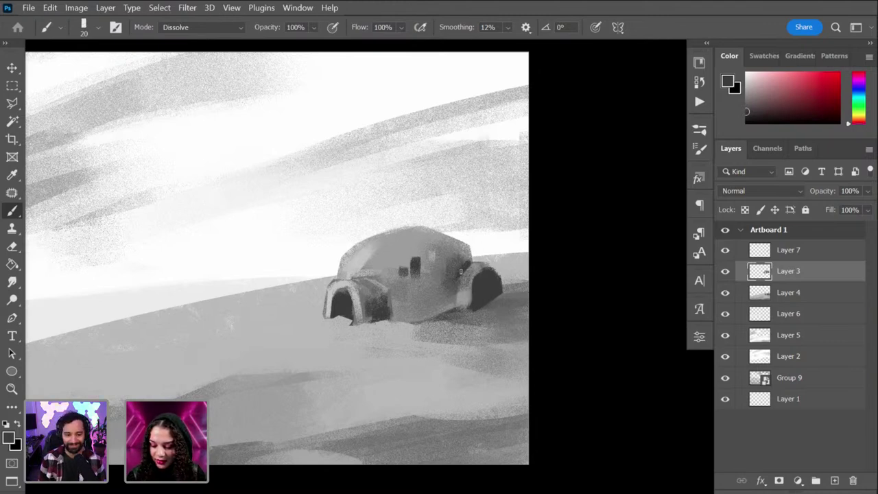
Step: Brighten the top of the right arch and darken its interior
left_click(506, 272, "alt")
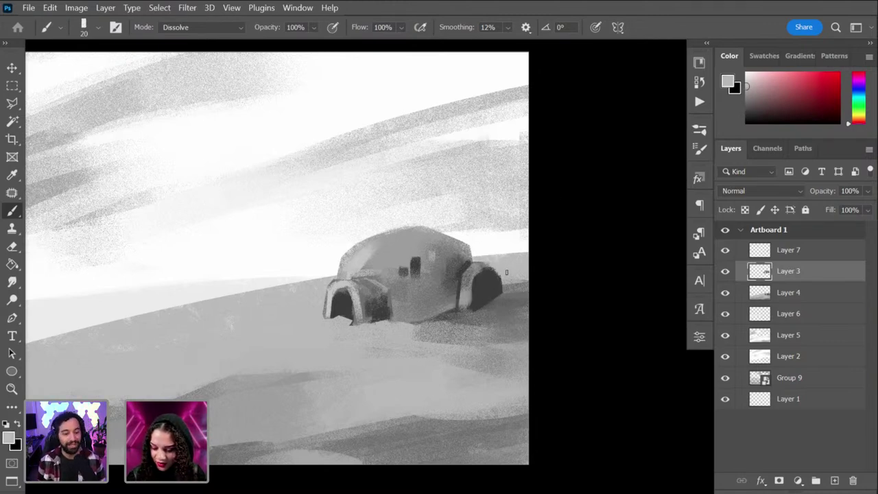
left_click_drag(480, 264, 499, 275)
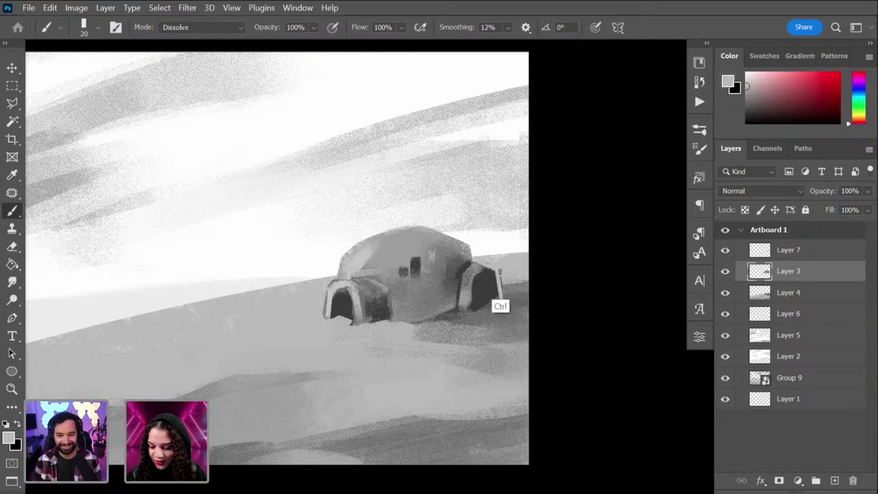
left_click(498, 299, "alt")
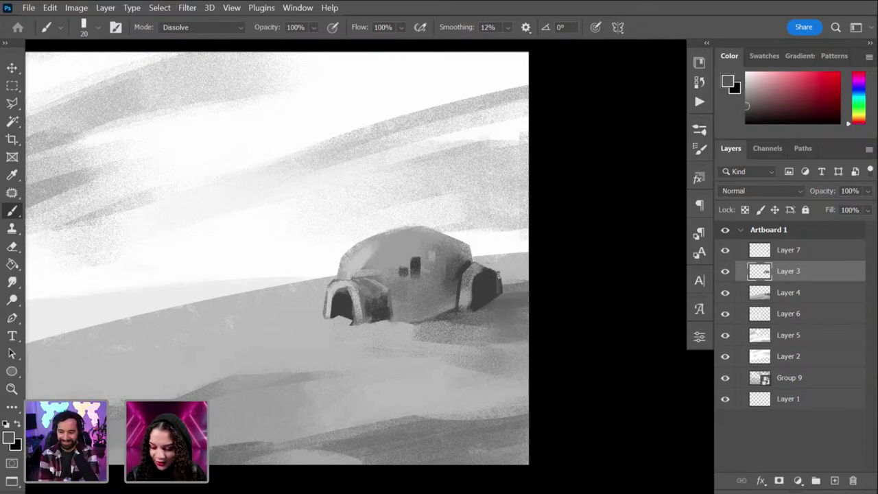
left_click(498, 277, "alt")
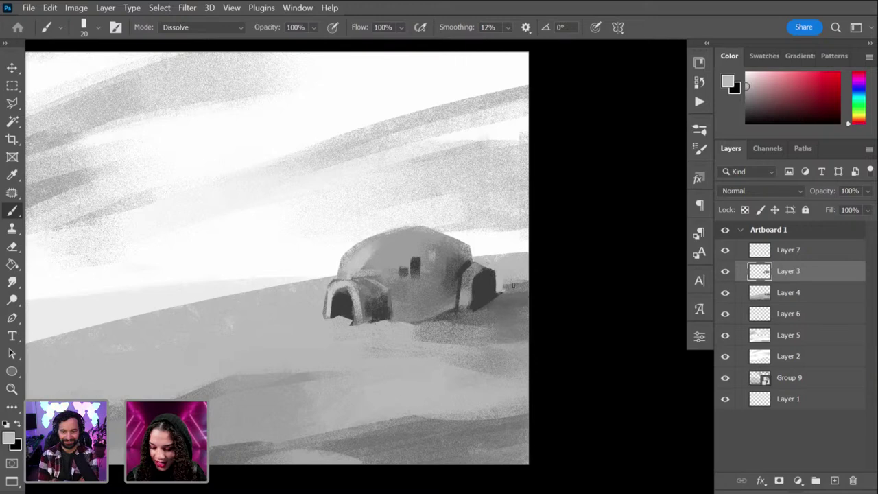
left_click(508, 282, "alt")
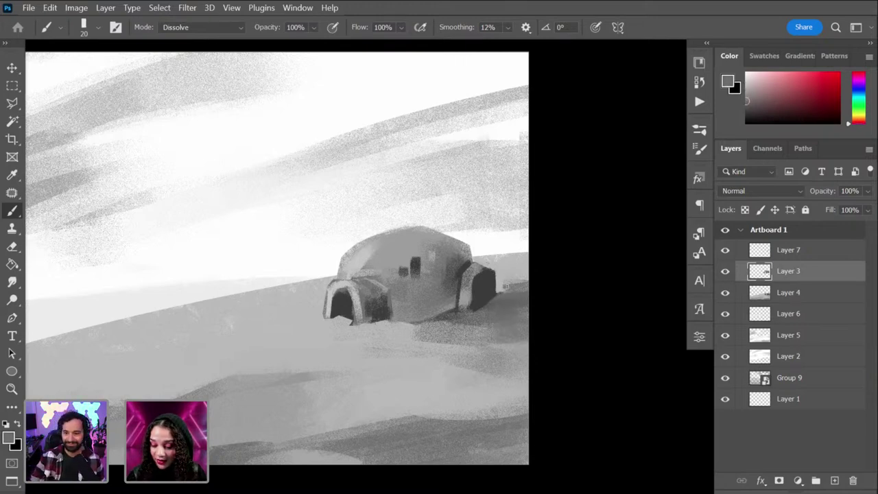
left_click(502, 286, "alt")
left_click(509, 288, "alt")
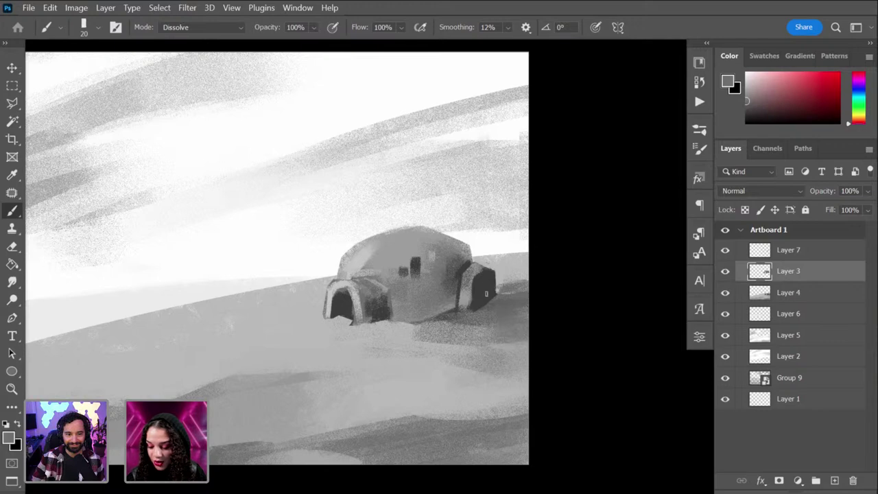
mouse_move(486, 293)
left_mouse_down()
mouse_move(480, 284)
mouse_move(480, 304)
mouse_move(479, 269)
left_mouse_up()
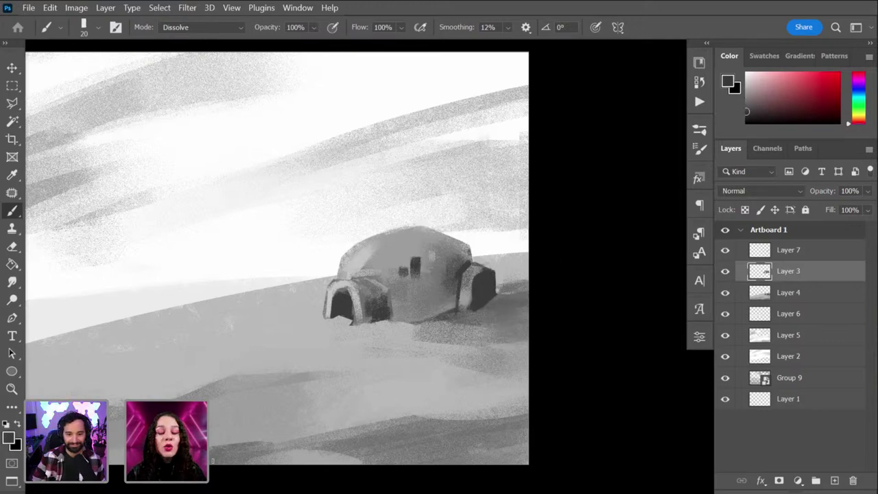
Step: Try and undo lighter right-arch edges at 60 px, then set a 25 px light grey brush
left_click(454, 255, "alt")
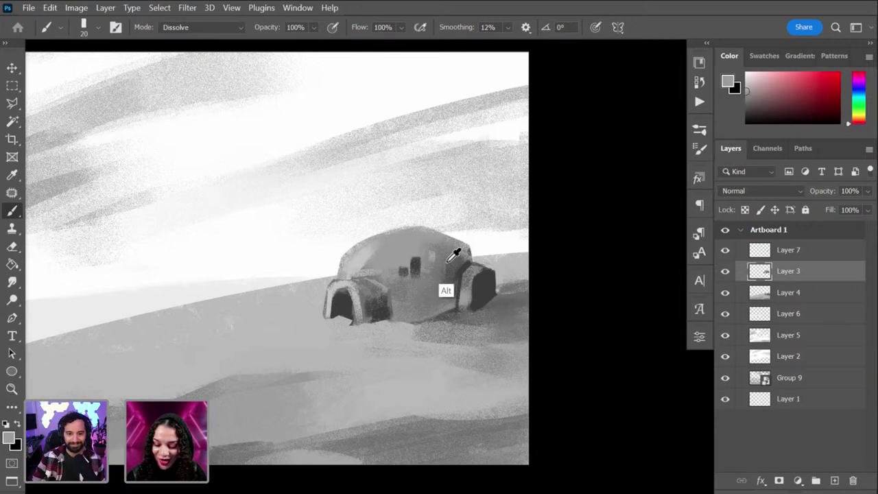
key("bracketright")
key("bracketright")
key("bracketright")
key("bracketright")
left_click(485, 281, "alt")
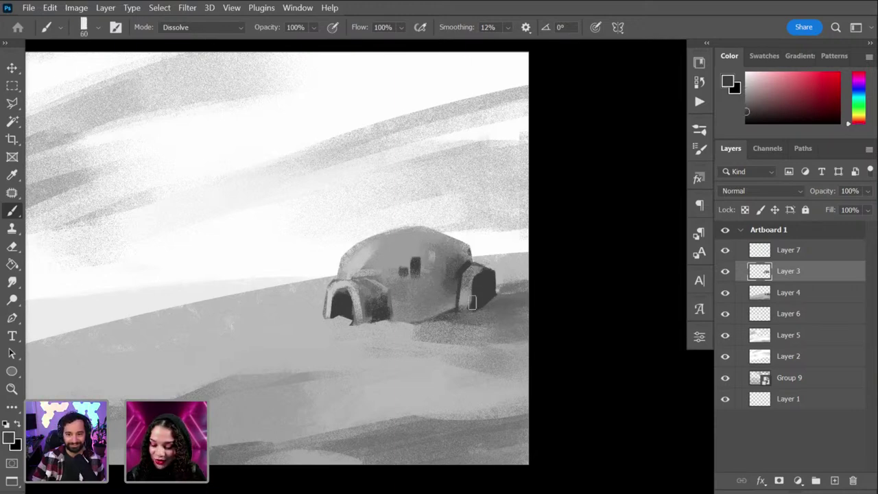
left_click(427, 321, "alt")
left_click_drag(488, 277, 480, 300)
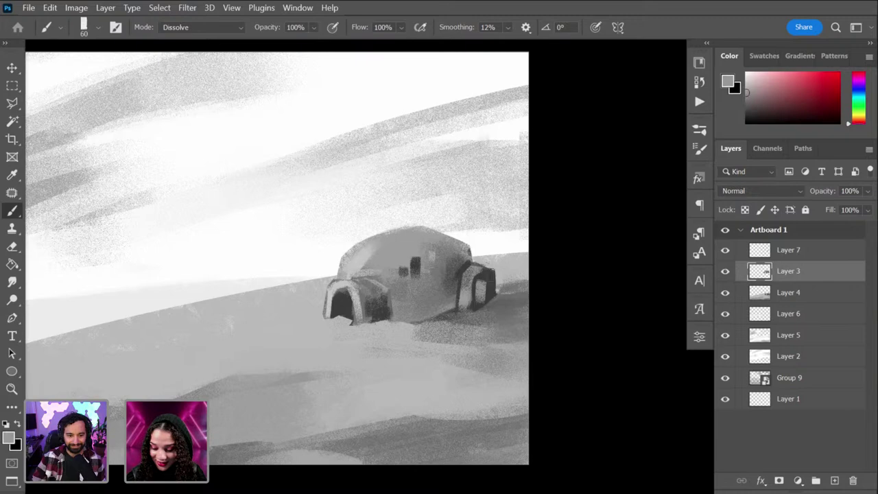
key("ctrl+z")
key("ctrl+z")
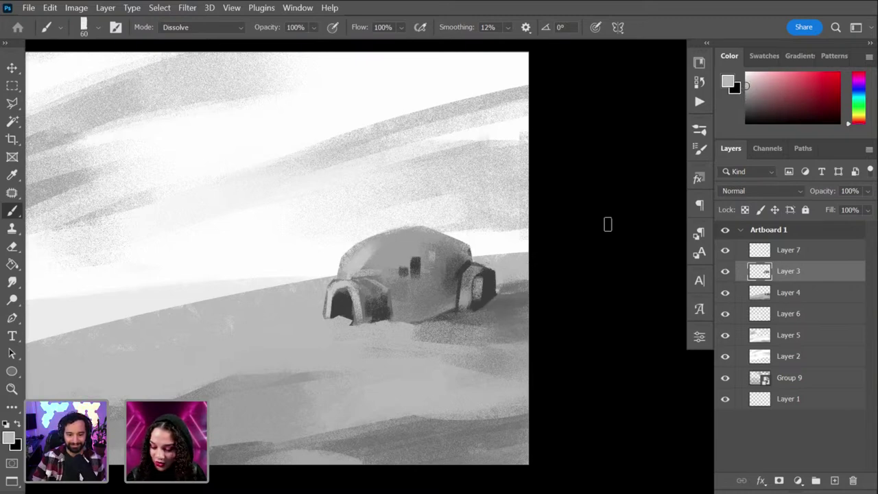
left_click(750, 110)
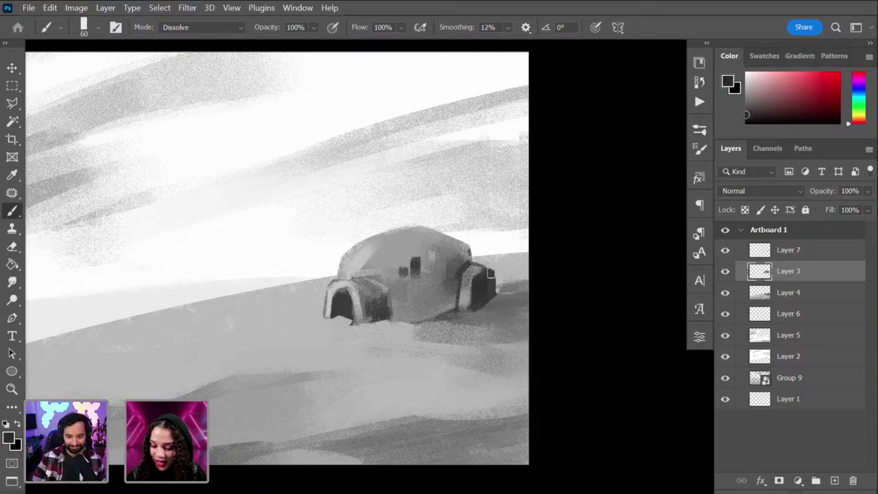
left_click(746, 109)
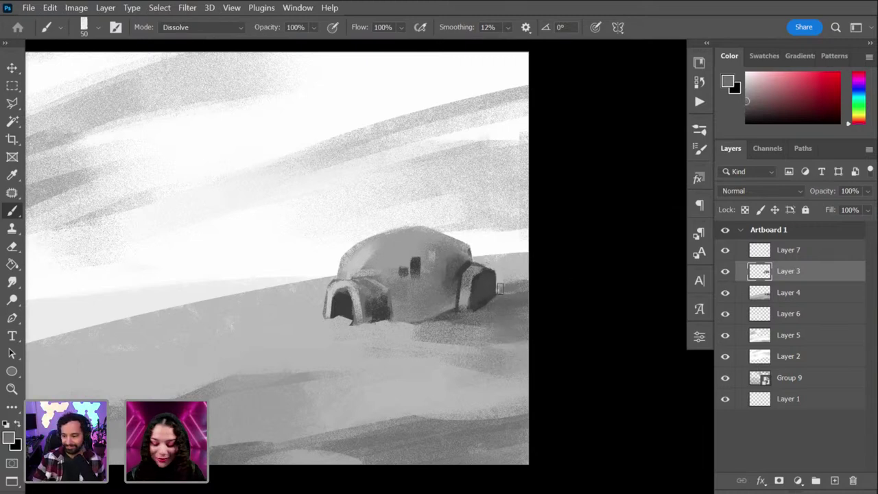
key("bracketleft")
key("bracketleft")
key("bracketleft")
key("bracketleft")
key("bracketleft")
key("bracketleft")
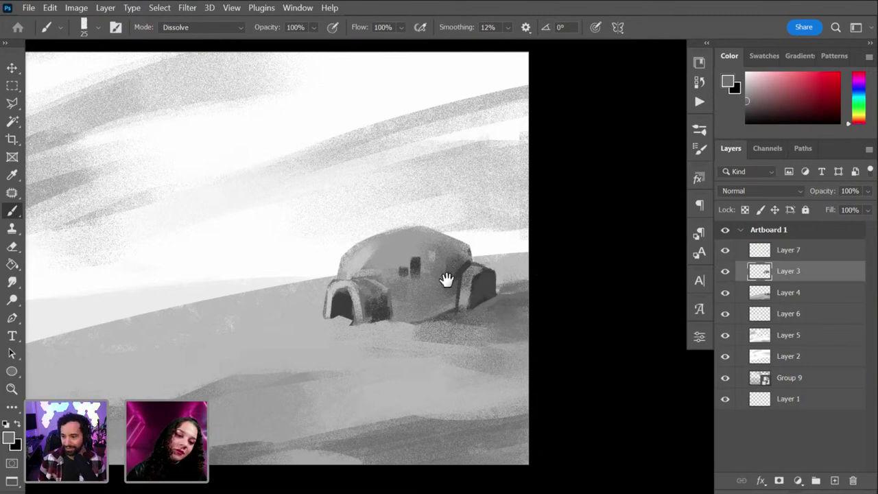
mouse_move(446, 280)
left_mouse_down()
mouse_move(455, 330)
mouse_move(325, 263)
mouse_move(320, 283)
left_mouse_up()
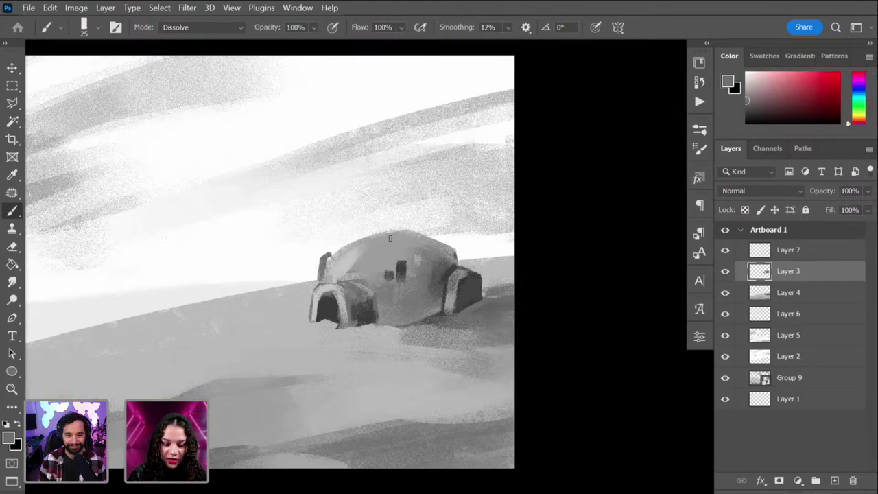
Step: Lighten the hut's top-left with a white stroke, then sample light and mid greys around it
left_click(325, 272, "alt")
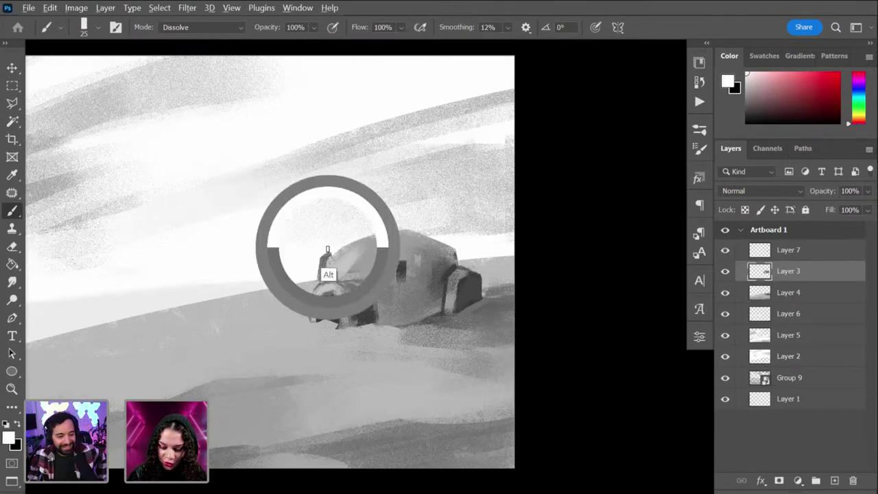
left_click_drag(347, 259, 337, 251)
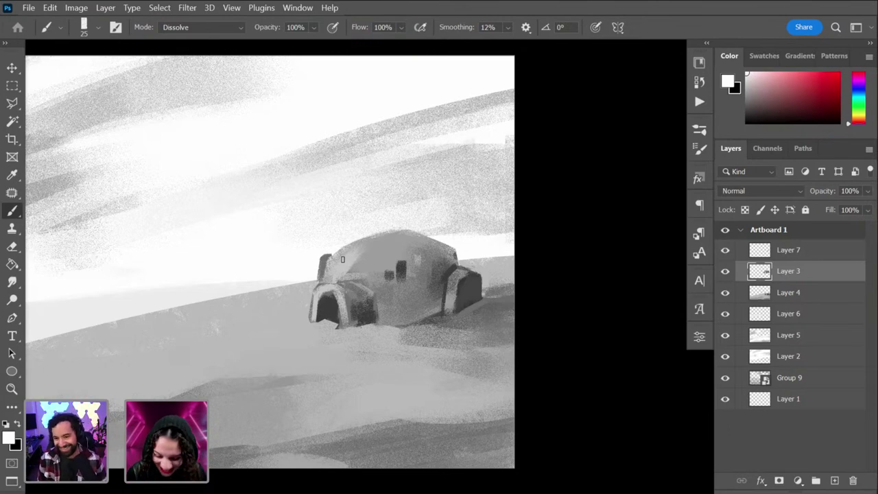
left_click(338, 255, "alt")
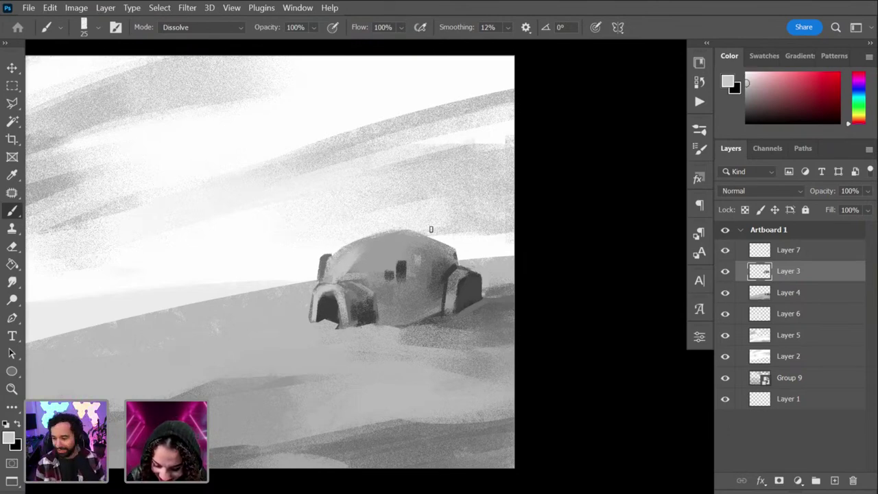
left_click(330, 251, "alt")
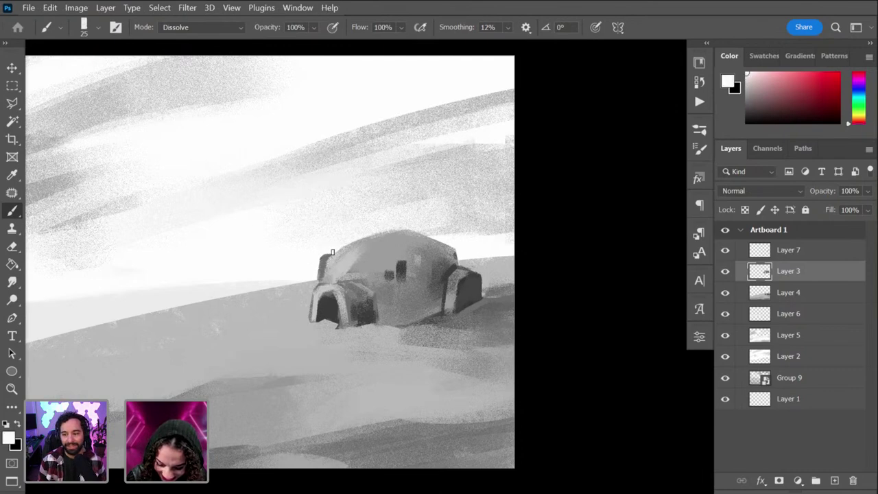
left_click(327, 269, "alt")
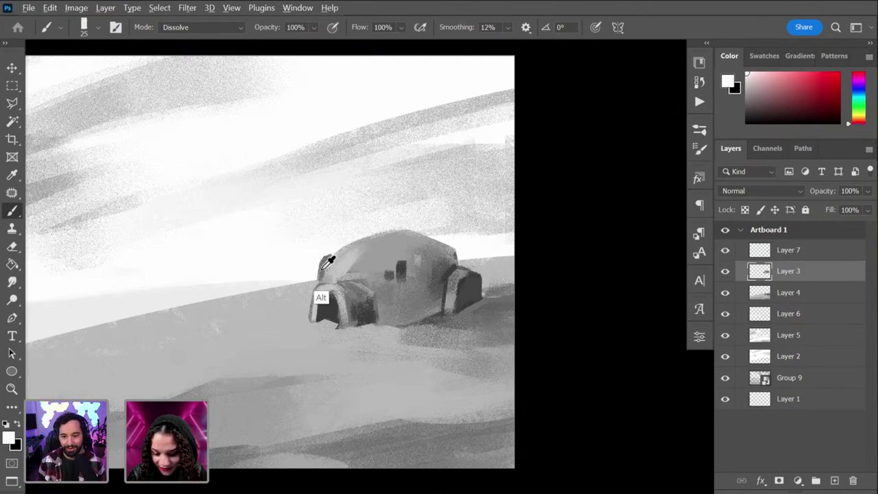
left_click(339, 285, "alt")
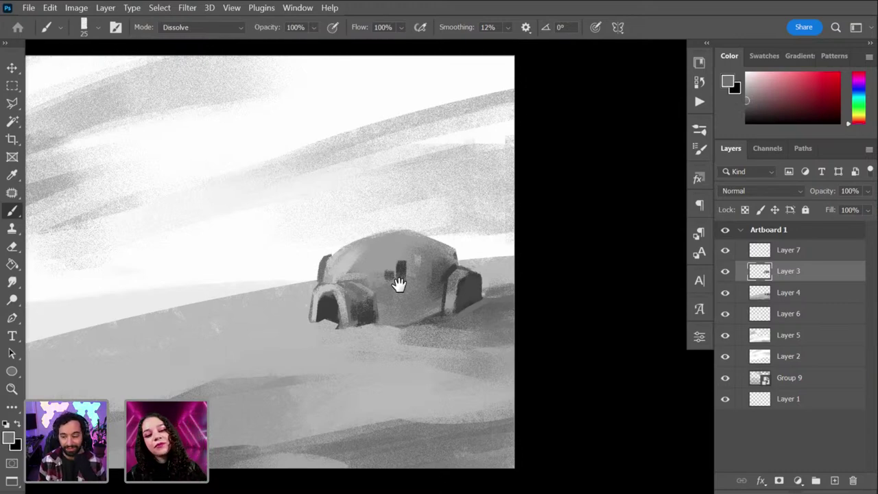
Step: Paint three thin dark grey antennas of different heights on the hut's roof
scroll(396, 284, "down", 2)
left_click(461, 287, "alt")
key("bracketleft")
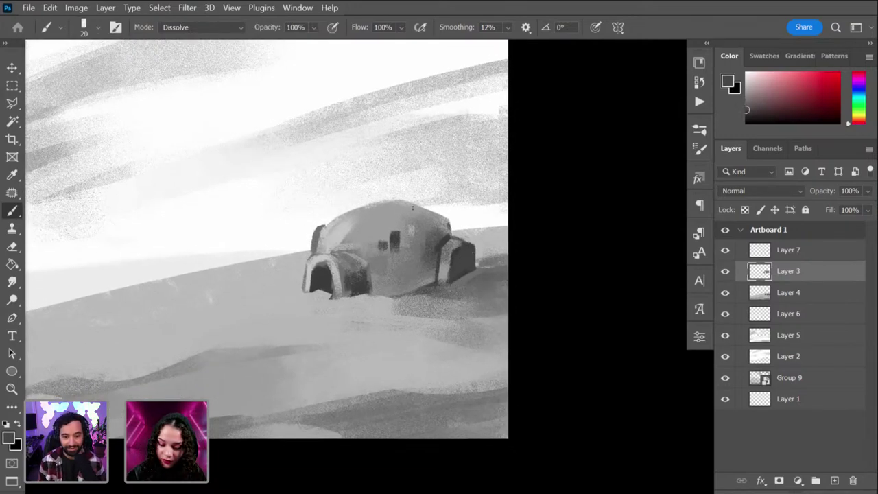
left_click_drag(413, 210, 412, 125)
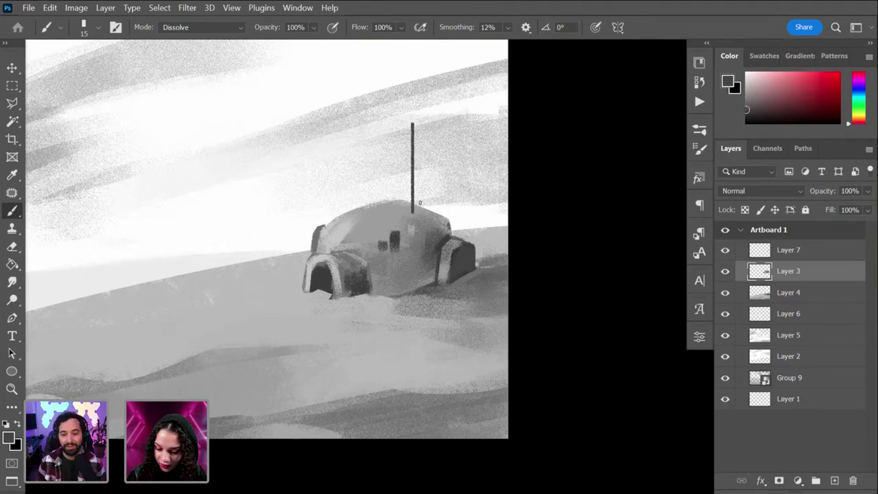
left_click_drag(420, 179, 419, 211)
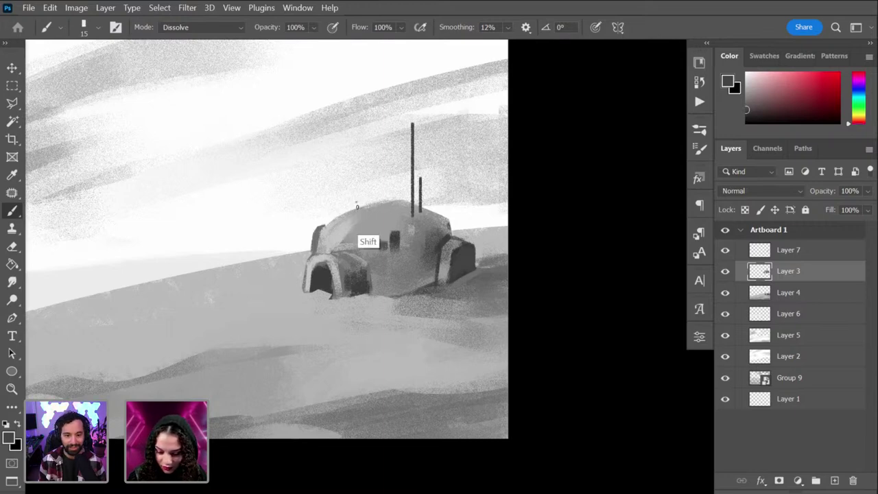
left_click_drag(357, 185, 356, 205)
scroll(448, 382, "up", 3)
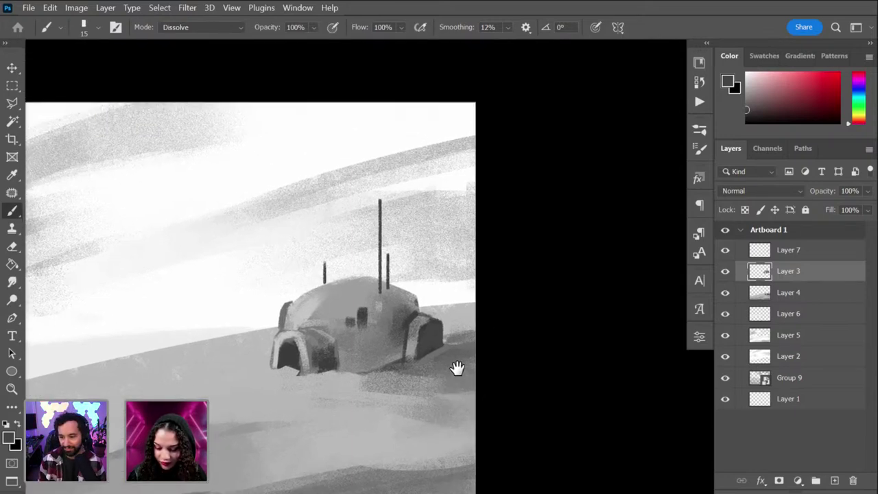
Step: Create a new layer, enlarge the brush, and undo a trial stroke right of the hut
key("ctrl+shift+n")
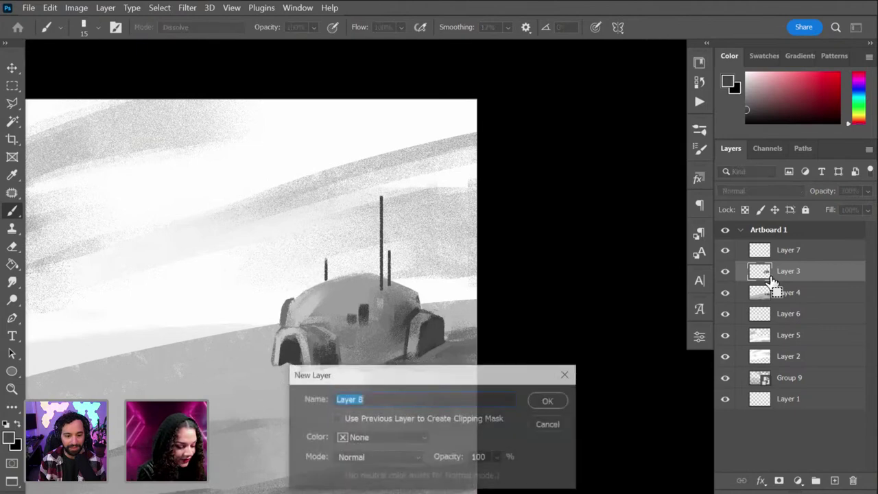
key("Return")
key("ctrl+minus")
key("bracketright")
key("bracketright")
key("bracketright")
key("bracketright")
key("bracketright")
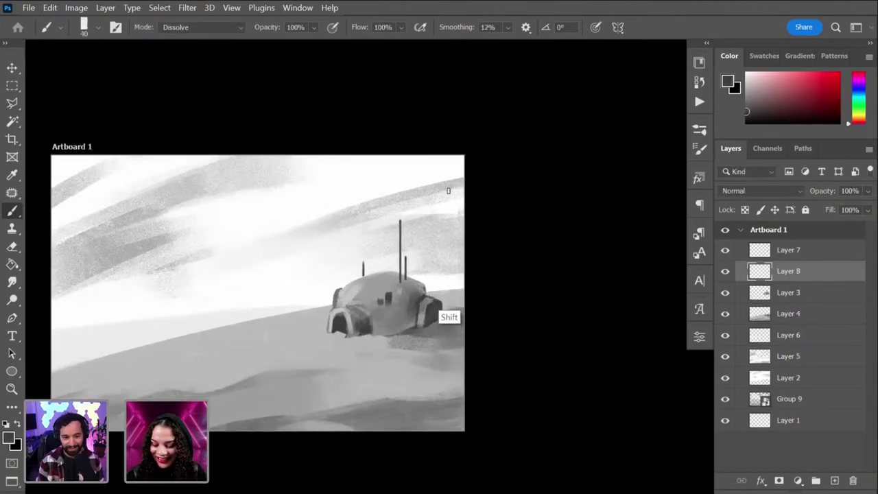
left_click_drag(446, 189, 447, 299)
key("ctrl+z")
Step: Paint a tall mid-grey straight spire to the right of the hut
left_click(370, 291, "alt")
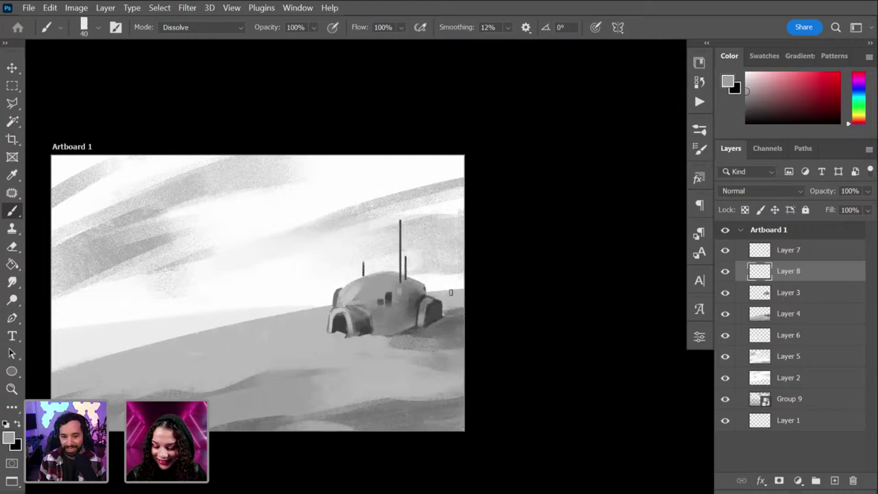
left_click(446, 297)
left_click(451, 201, "shift")
left_click_drag(451, 201, 449, 300)
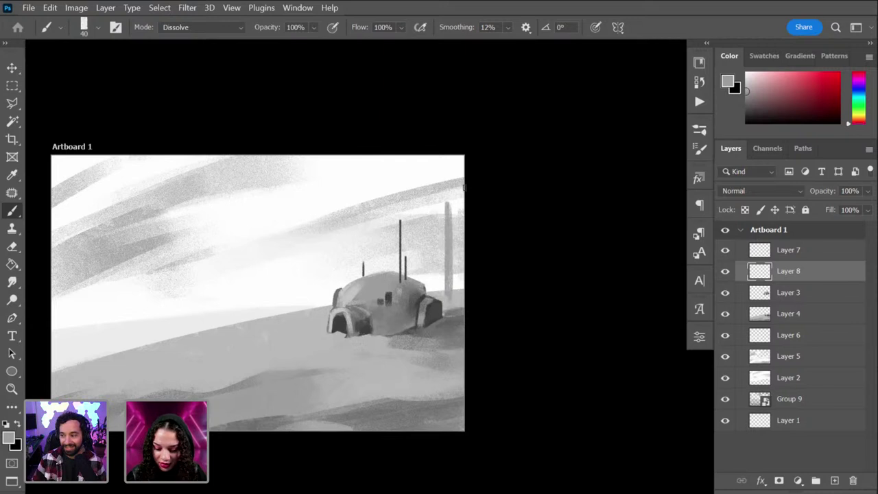
Step: Add a faint pale grey spire behind the hut with the textured brush
key("e")
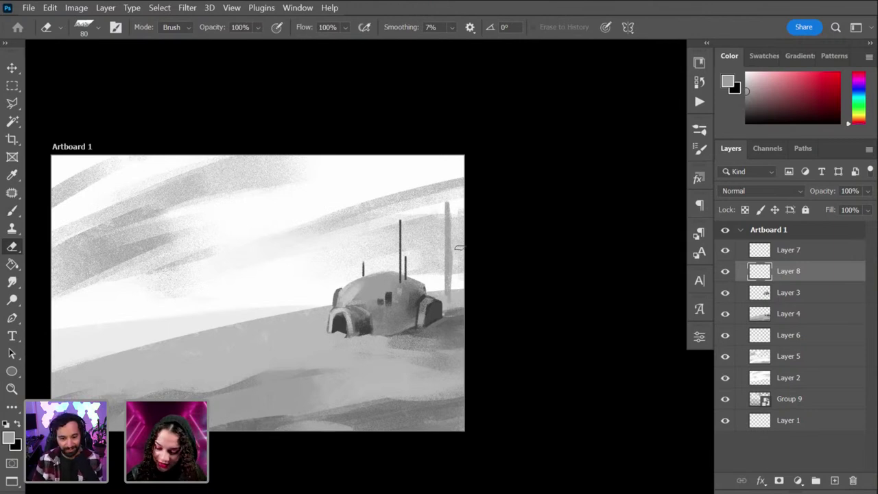
key("b")
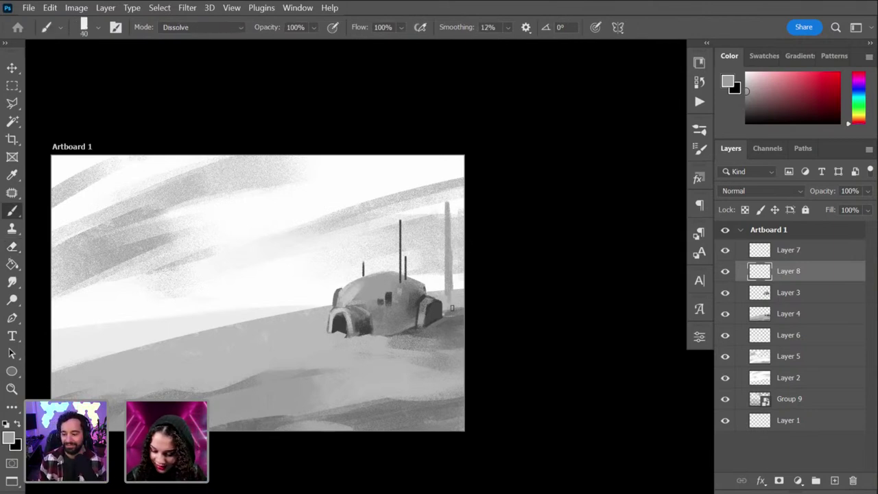
left_click(421, 244, "alt")
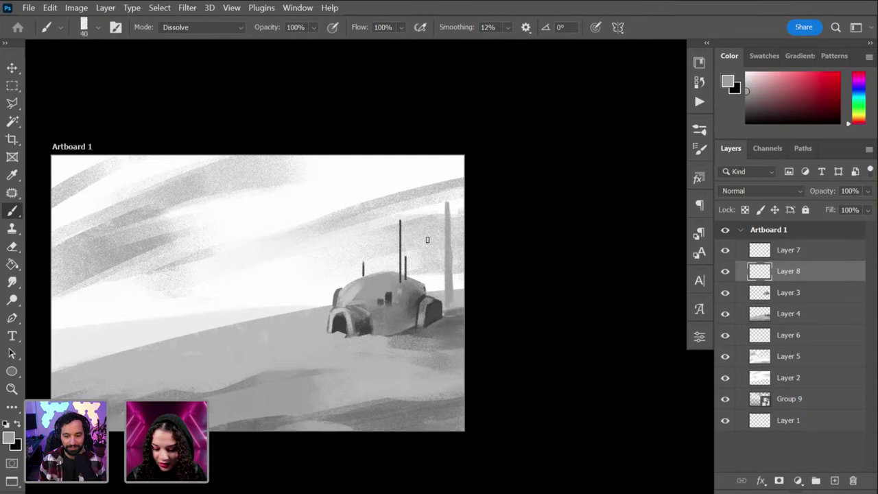
left_click_drag(427, 238, 428, 288)
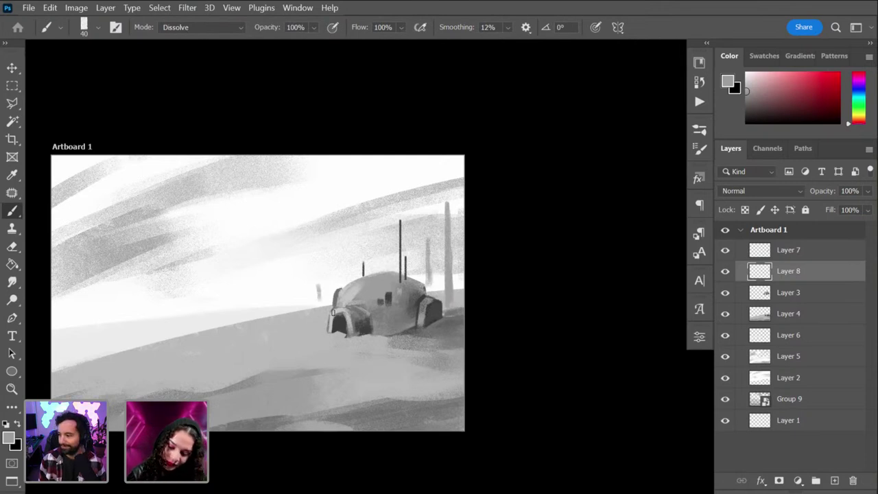
left_click_drag(481, 343, 525, 251)
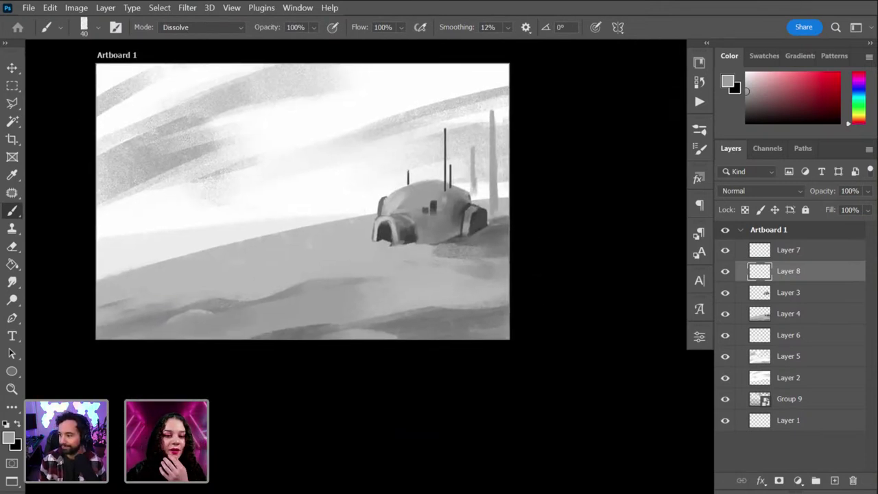
Step: Darken the dome hut's base with near-black and sample greys around the doorway
left_click(423, 235, "alt")
left_click_drag(418, 236, 430, 233)
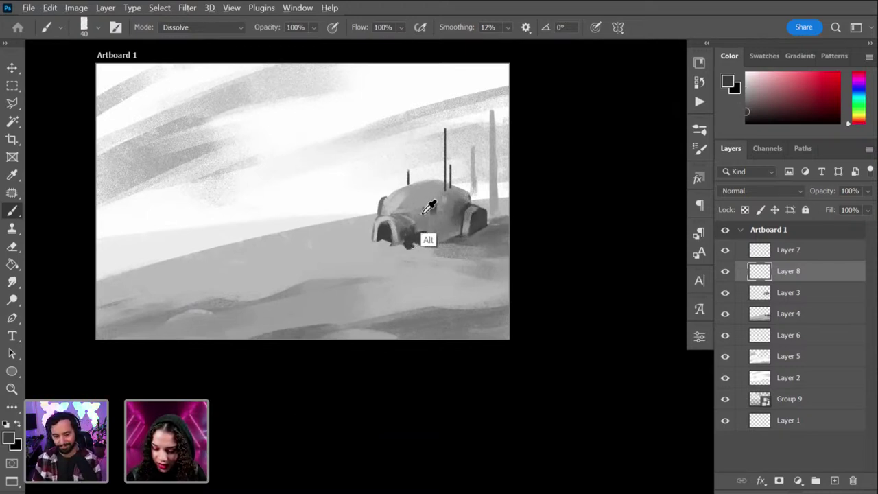
left_click(412, 251, "alt")
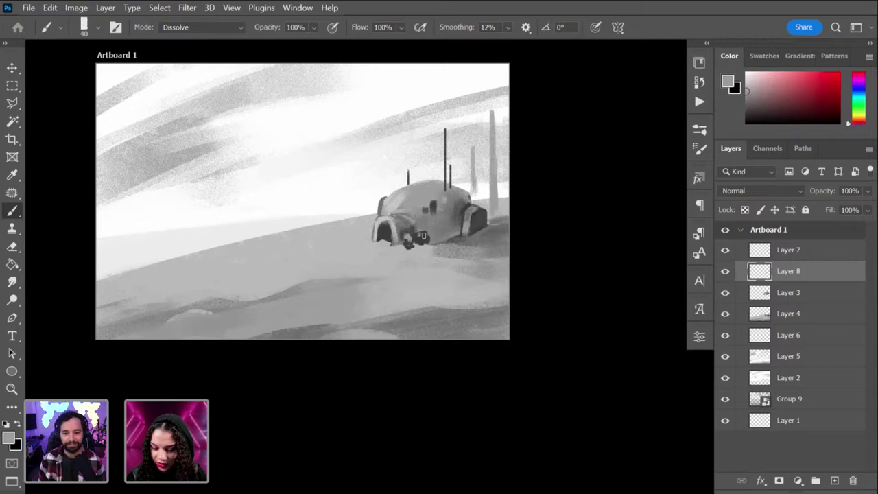
left_click(414, 233, "alt")
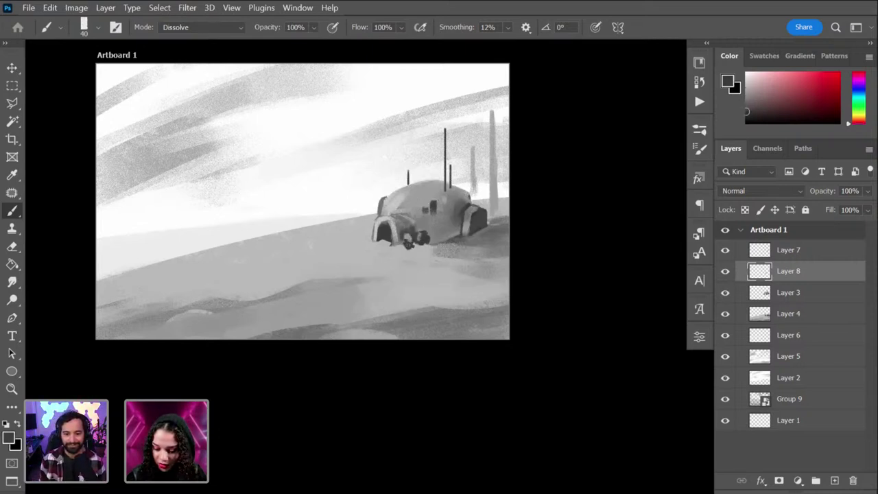
left_click(409, 237, "alt")
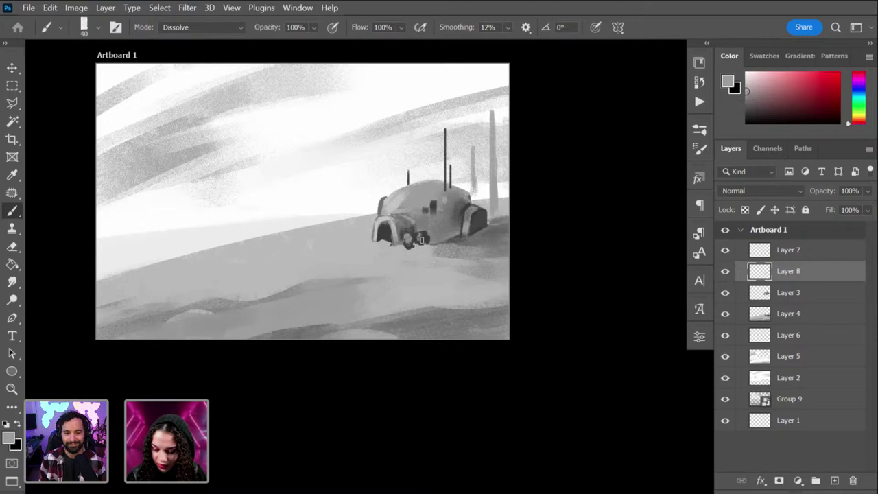
left_click(407, 243, "alt")
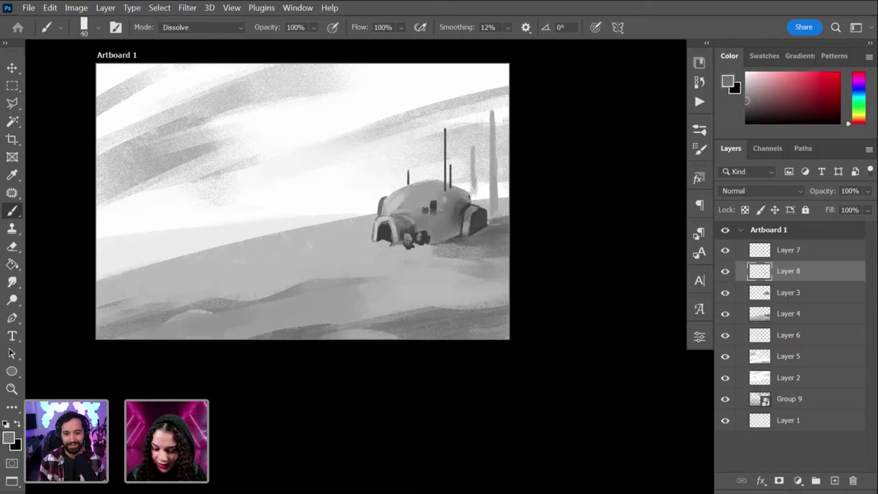
left_click(409, 246, "alt")
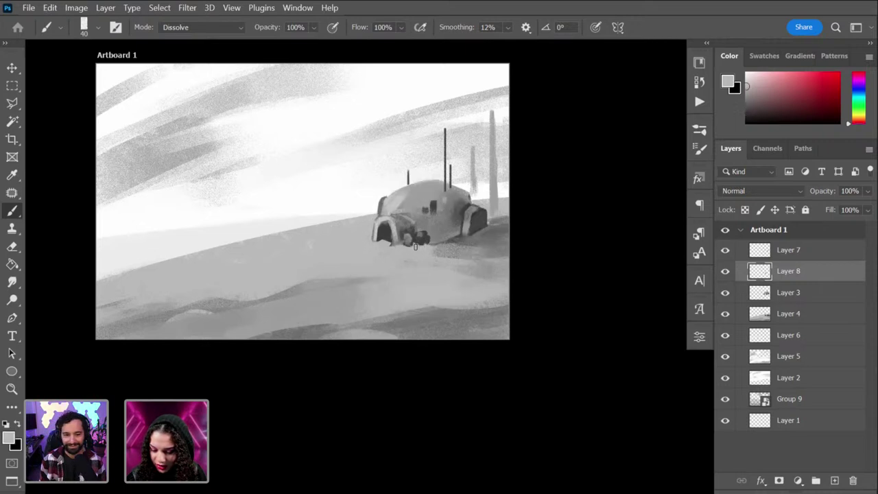
Step: Dab near-black shadows beside the doorway, then paint over them with mid grey
left_click(432, 238, "alt")
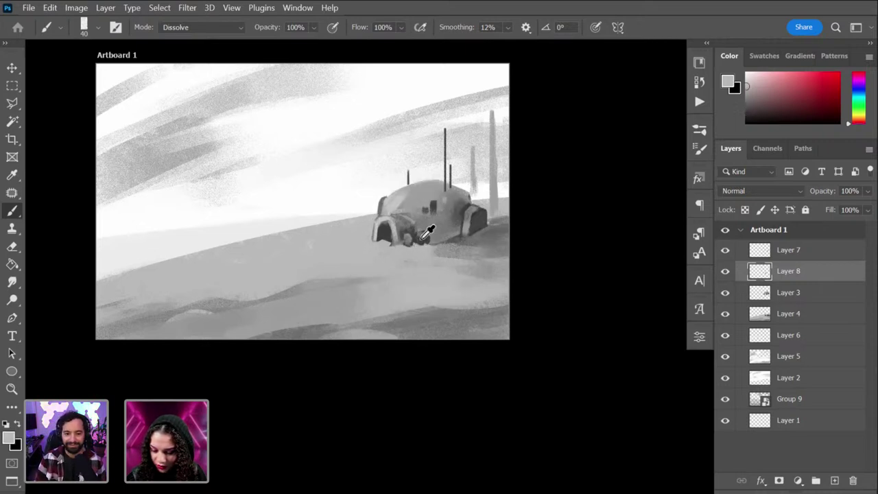
mouse_move(427, 232)
left_mouse_down()
mouse_move(415, 243)
mouse_move(427, 241)
left_mouse_up()
left_click(417, 276, "alt")
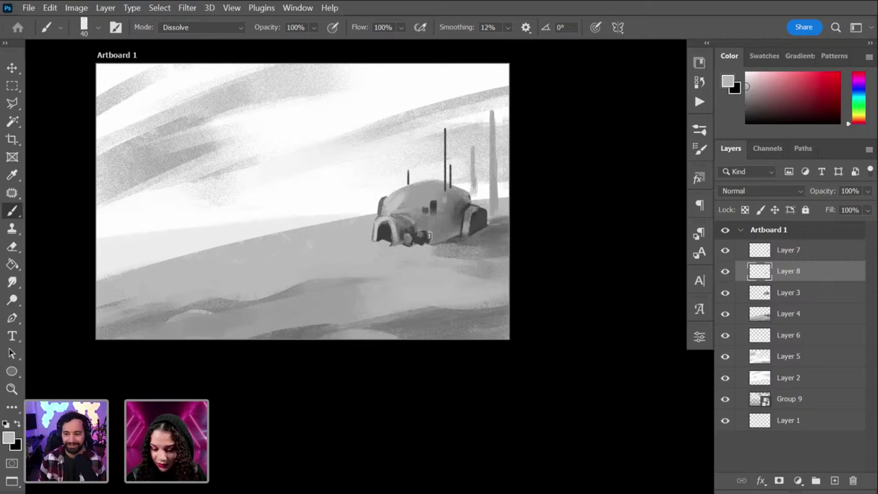
left_click(430, 234, "alt")
left_click_drag(430, 234, 431, 229)
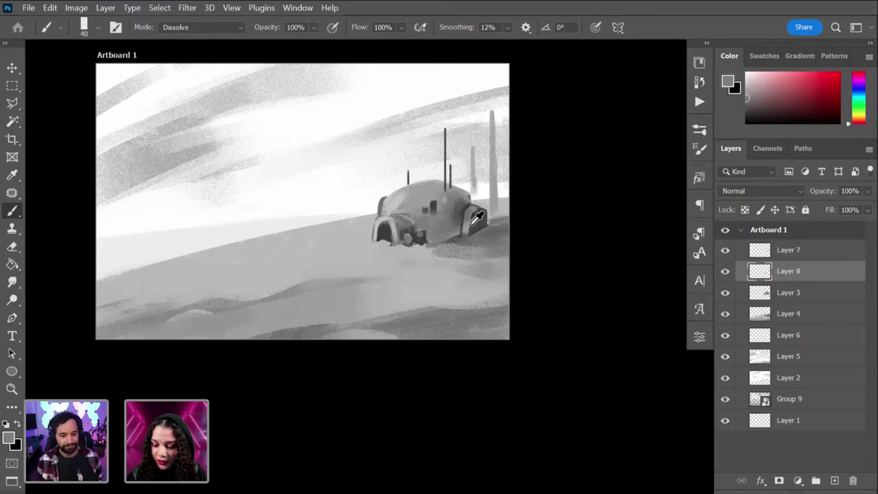
left_click(425, 242, "alt")
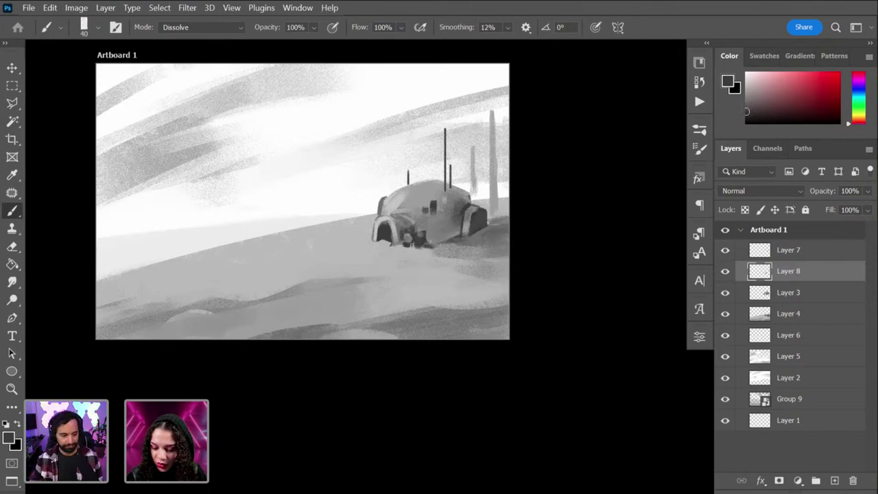
left_click(457, 237, "alt")
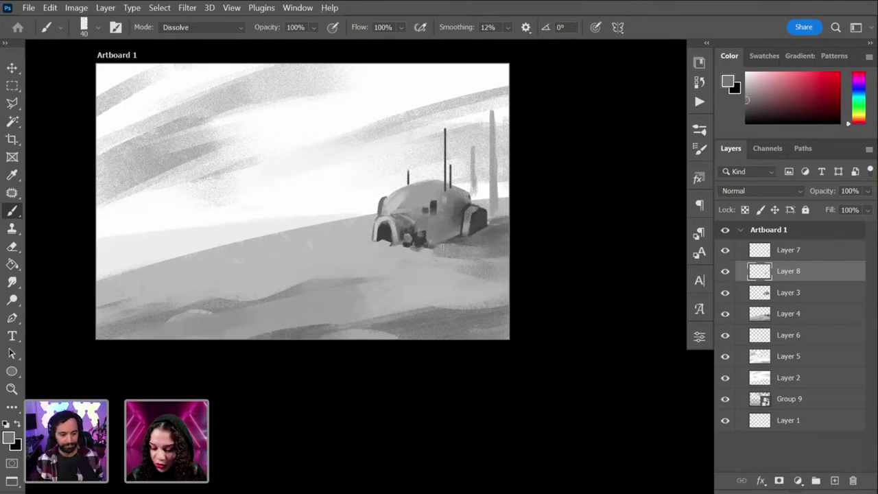
left_click(386, 239, "alt")
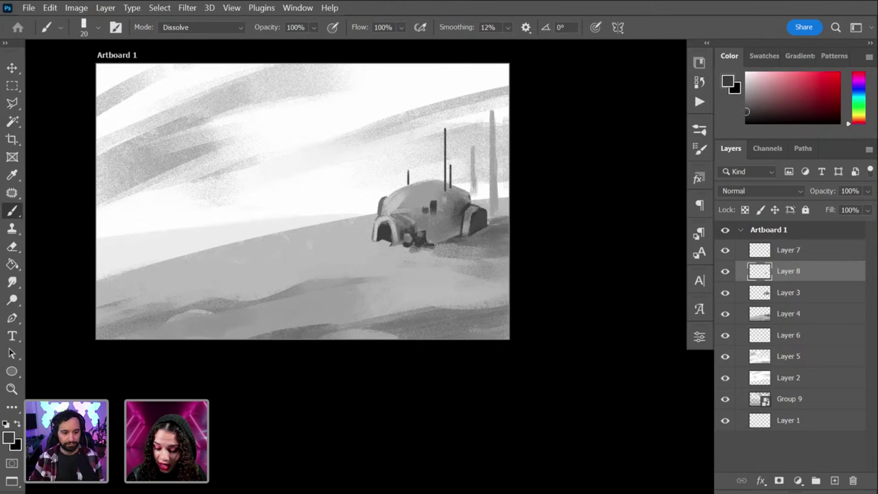
key("ctrl+minus")
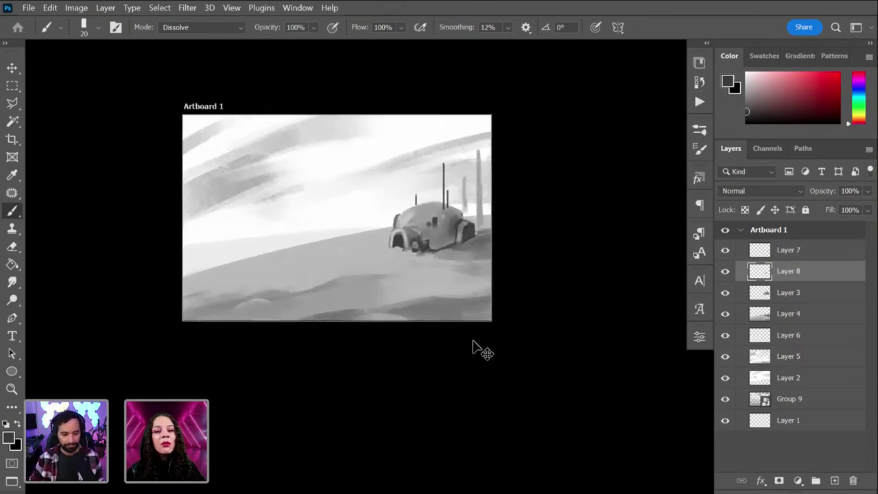
key("ctrl+minus")
key("ctrl+plus")
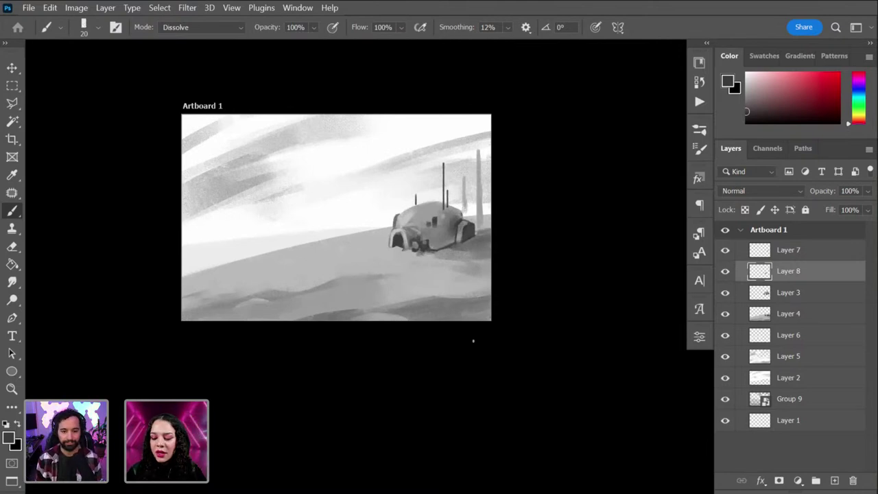
left_click_drag(412, 284, 440, 254)
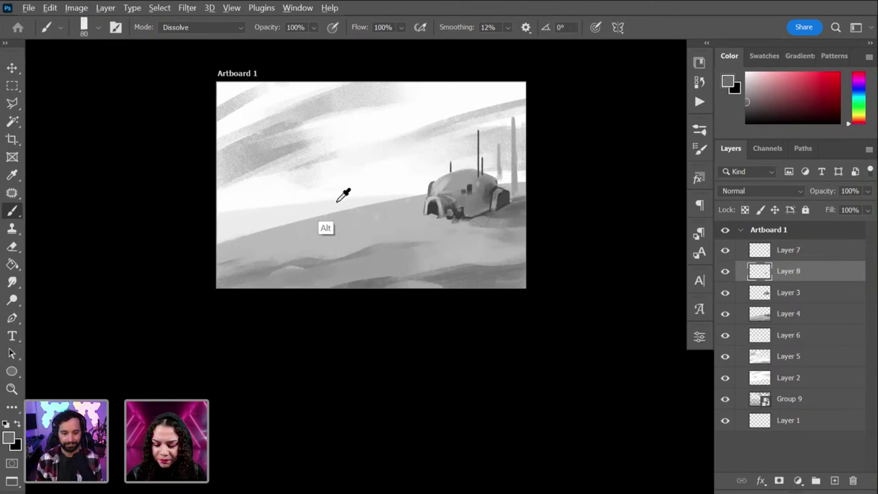
Step: Paint a dark grey ground patch near the hut, undoing a stray lower-left stroke
left_click(272, 253, "alt")
left_click_drag(336, 220, 155, 290)
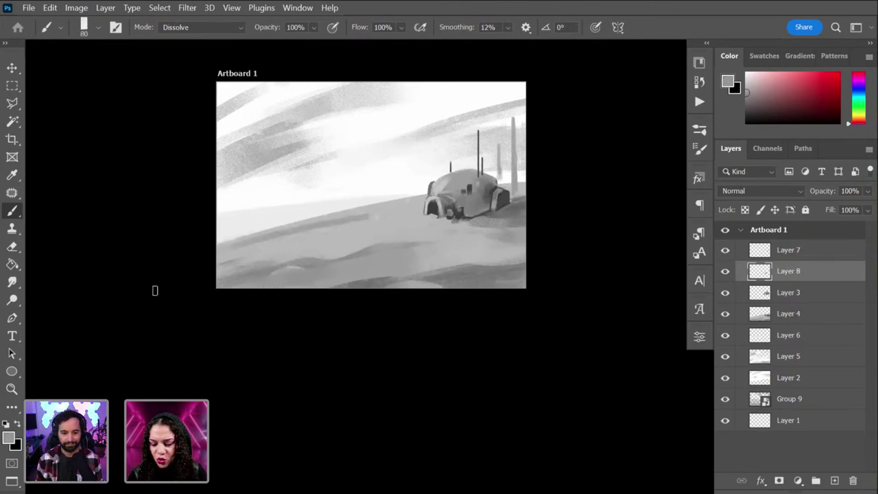
key("ctrl+z")
mouse_move(345, 222)
left_mouse_down()
mouse_move(386, 220)
mouse_move(341, 221)
mouse_move(367, 225)
left_mouse_up()
left_click(359, 207, "alt")
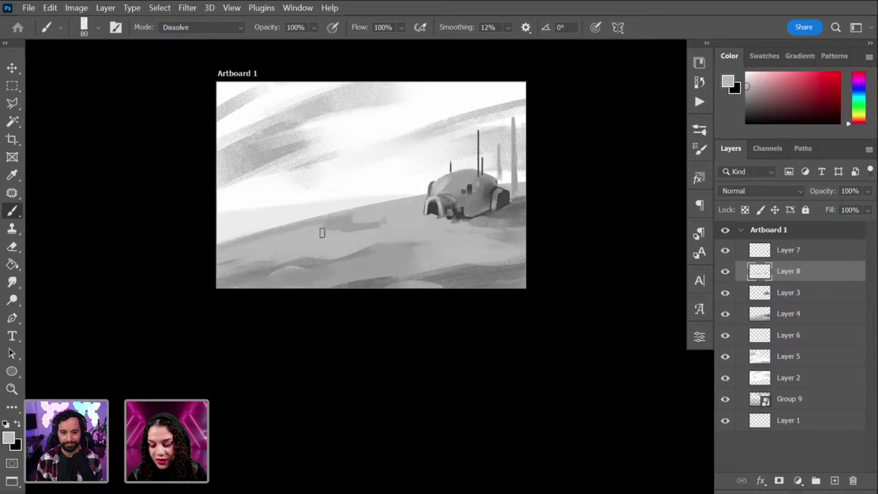
left_click(359, 213, "alt")
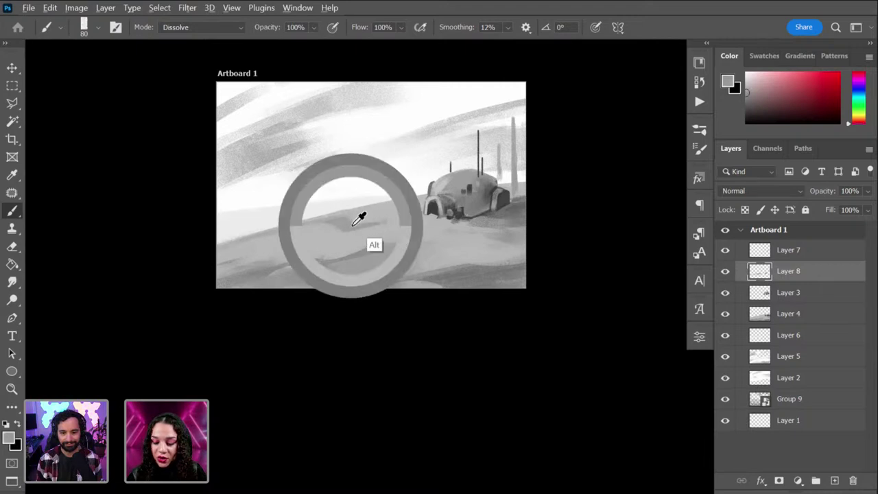
left_click(516, 239, "alt")
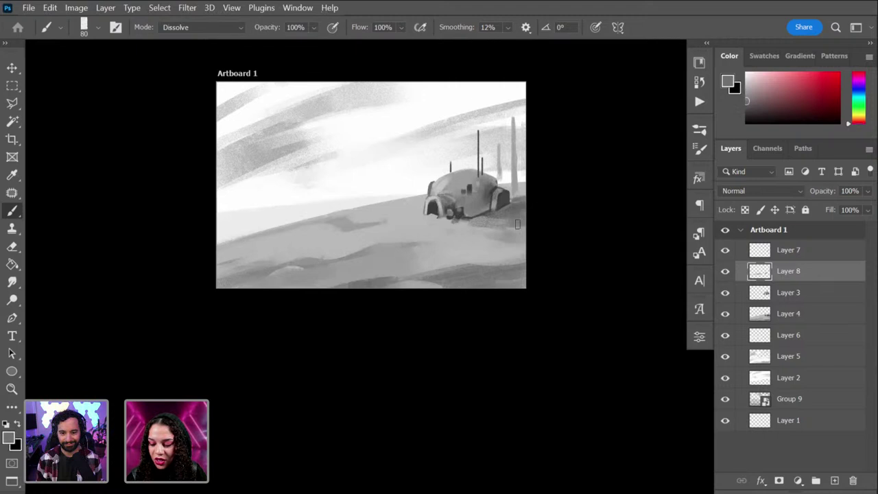
Step: Sample lighter ground greys, near-black from the hut's dark side, and a near-white tone
key("ctrl")
left_click(479, 239, "alt")
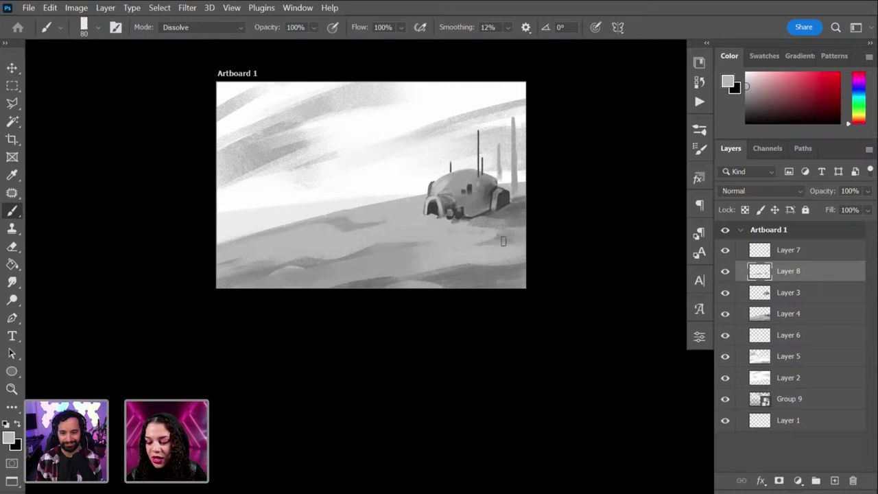
scroll(483, 251, "up", 1)
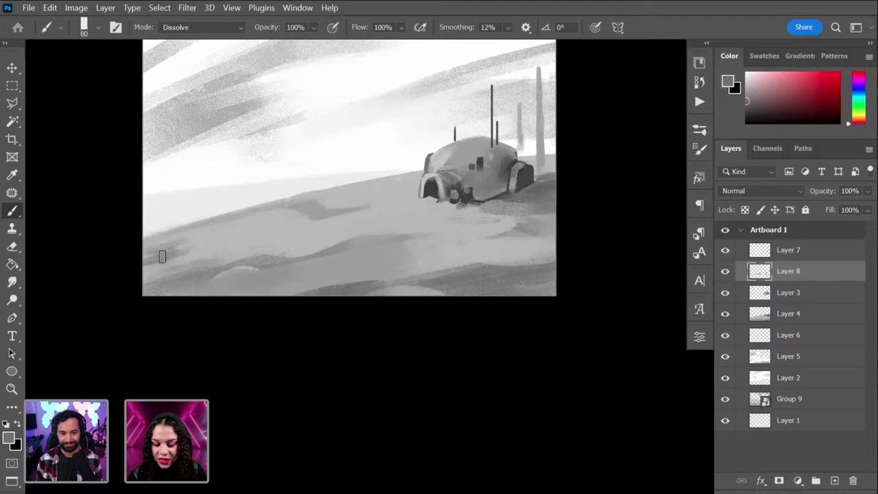
left_click(165, 242, "alt")
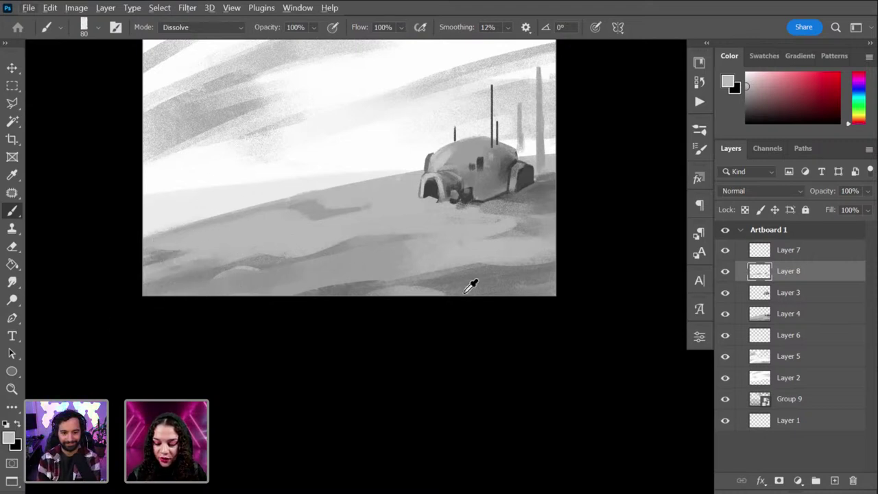
key("alt")
left_click(525, 174, "alt")
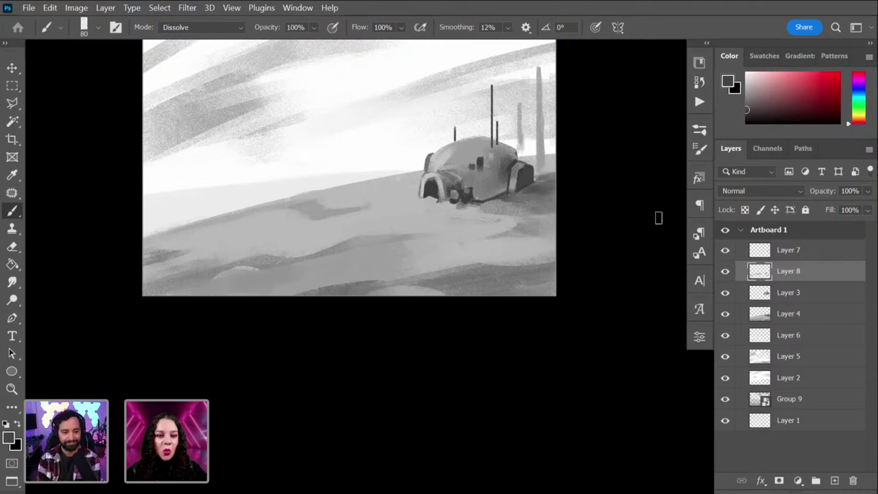
key("alt")
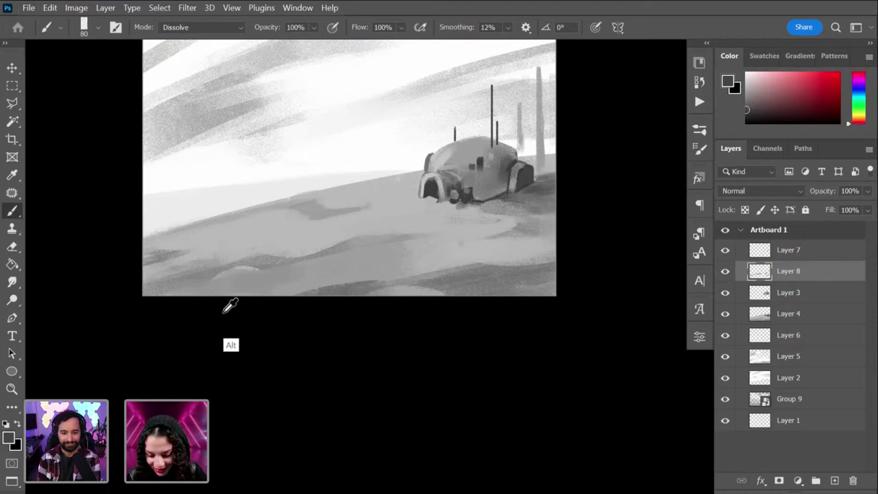
left_click(219, 185)
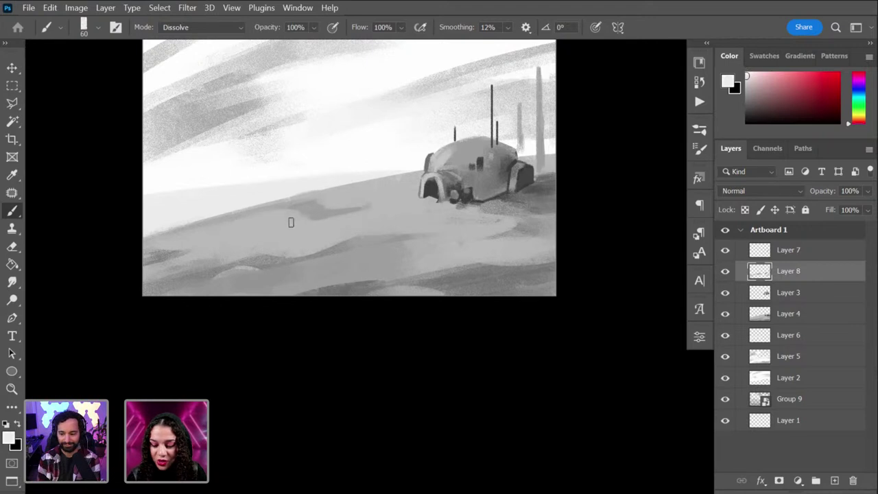
Step: Mirror the canvas horizontally and paint light patches on the right ground at brush size 125
key("shift+h")
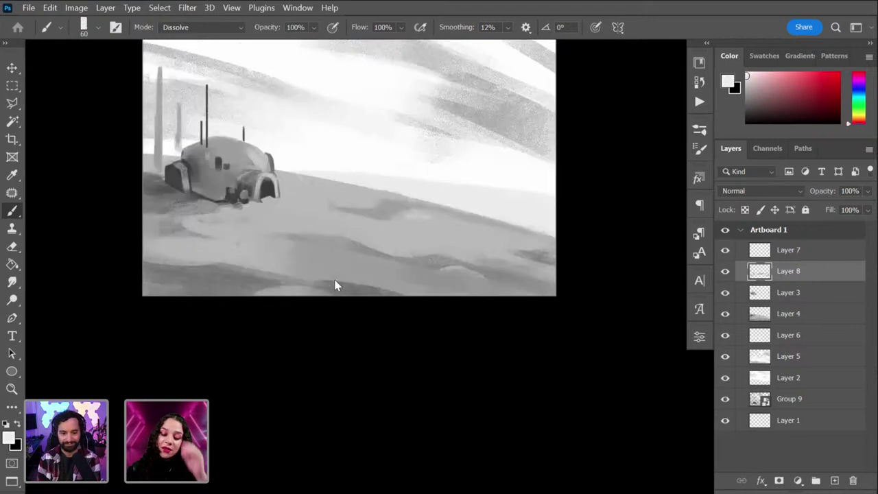
left_click_drag(413, 211, 424, 215)
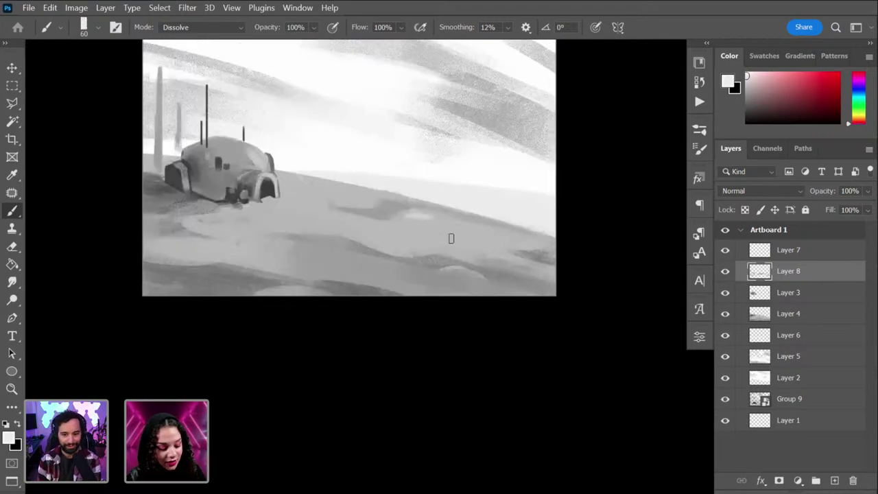
key("bracketright")
key("bracketright")
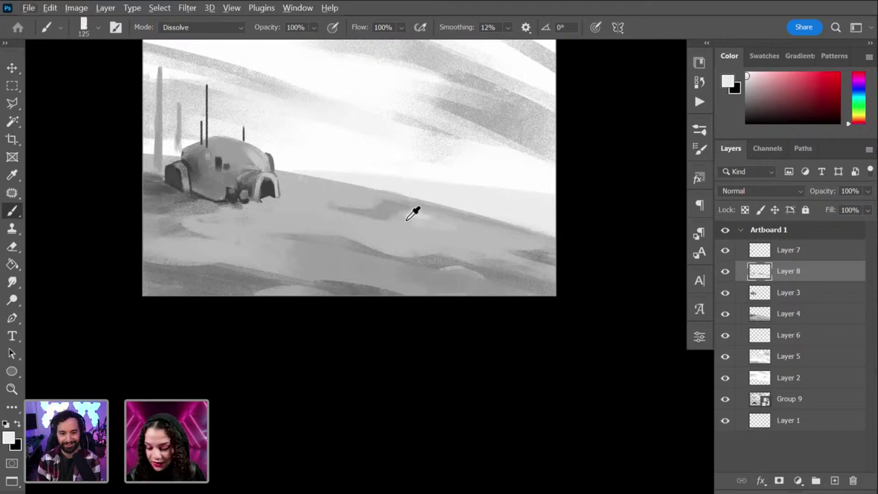
mouse_move(450, 229)
left_mouse_down()
mouse_move(421, 215)
mouse_move(457, 231)
left_mouse_up()
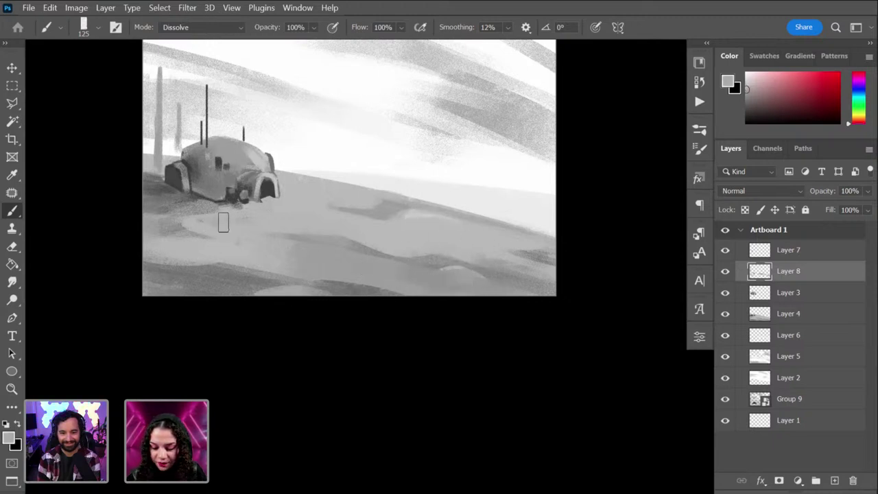
Step: Try light rays from the dome into the sky at brush size 60, then undo them
scroll(439, 192, "up", 3)
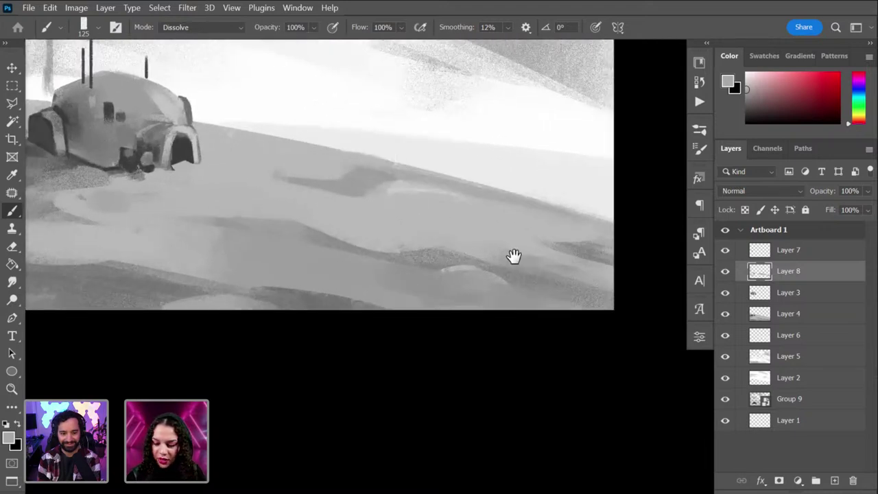
scroll(535, 233, "left", 3)
scroll(556, 209, "up", 1)
scroll(557, 209, "left", 2)
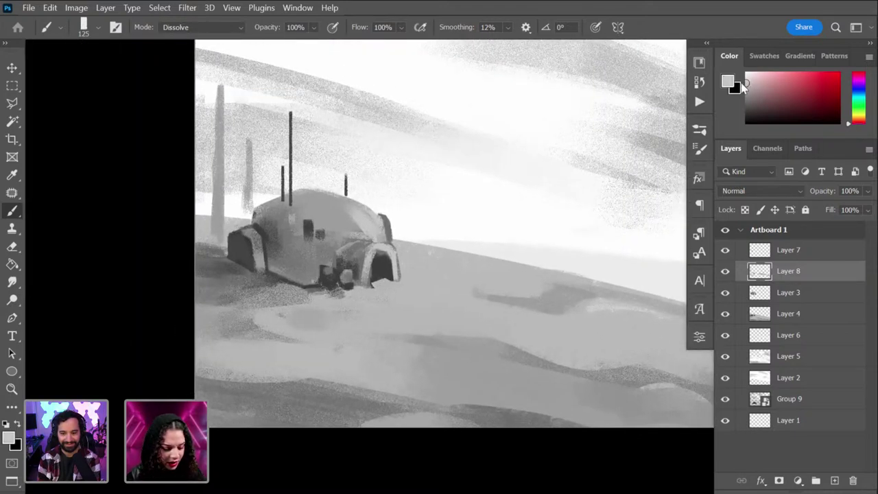
key("bracketleft")
key("bracketleft")
key("bracketleft")
key("bracketleft")
key("bracketleft")
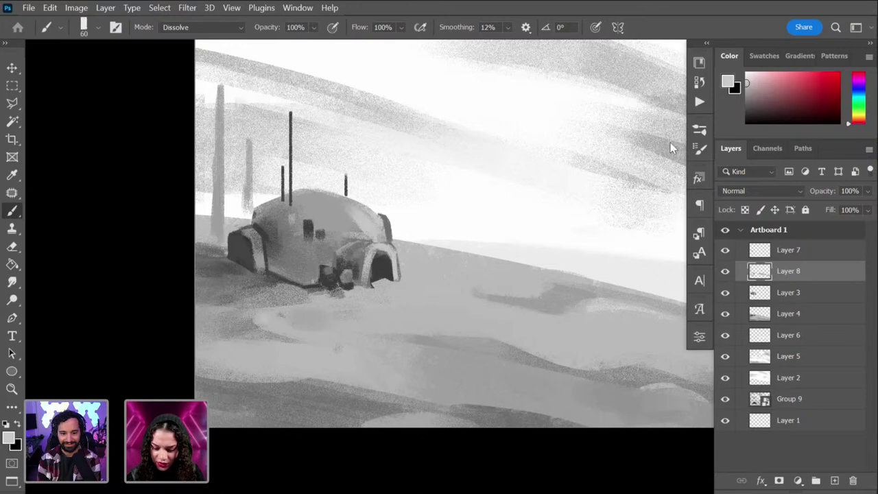
mouse_move(634, 74)
left_mouse_down()
mouse_move(374, 214)
mouse_move(426, 136)
left_mouse_up()
left_click_drag(376, 214, 566, 175)
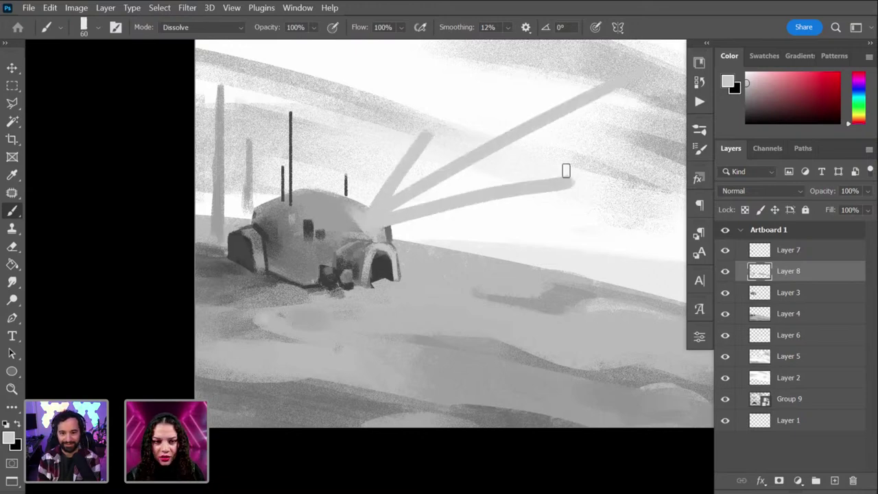
key("ctrl+z")
key("ctrl+z")
key("ctrl+z")
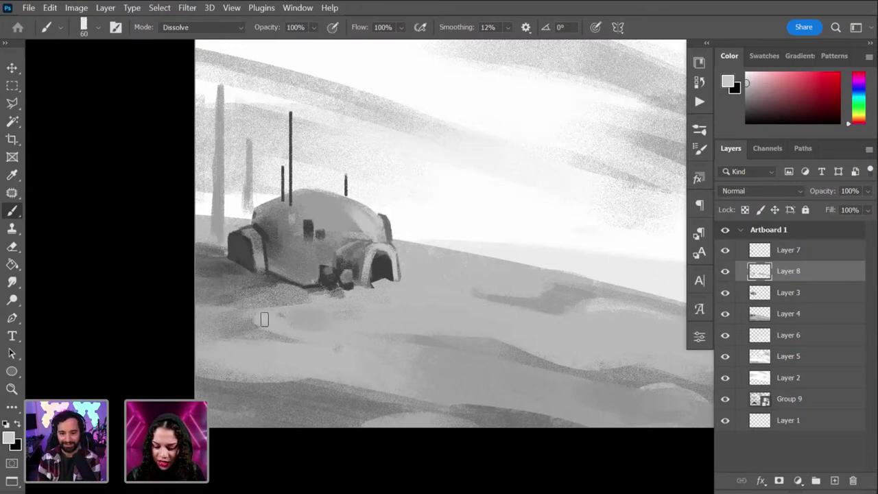
Step: Paint light grey strokes on the foreground left of the dome at brush size 45
left_click_drag(257, 310, 285, 323)
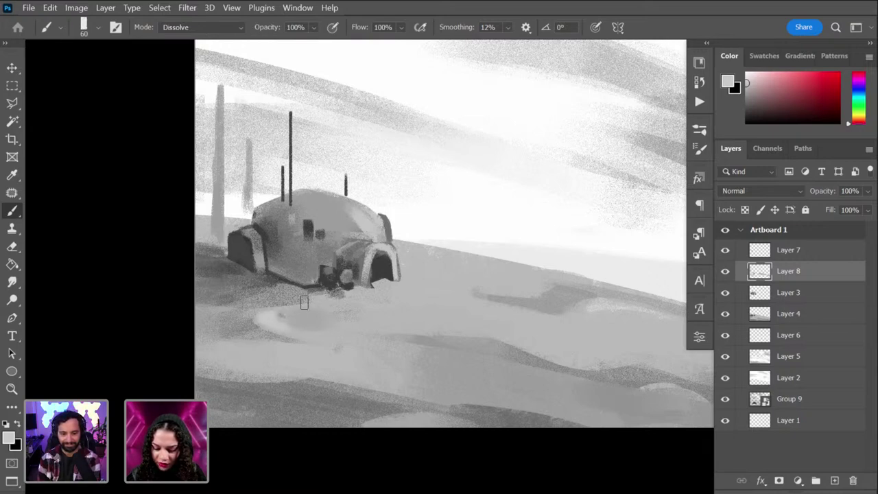
left_click(746, 80)
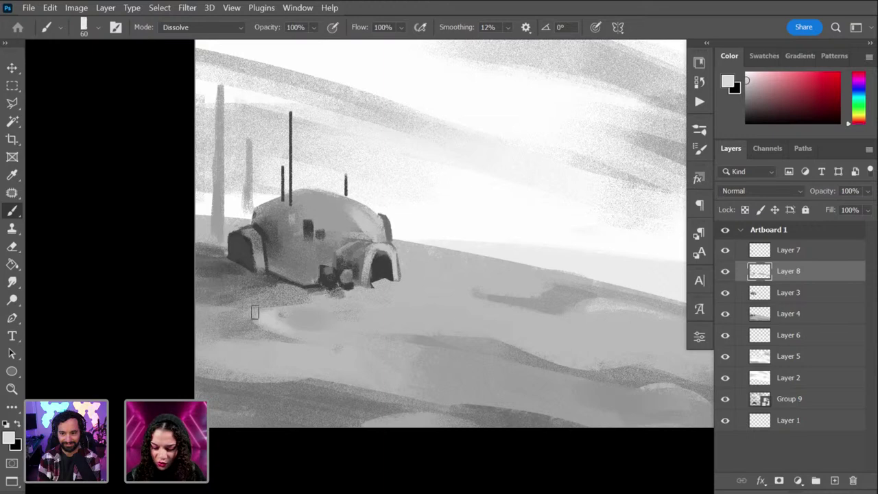
scroll(341, 380, "up", 3)
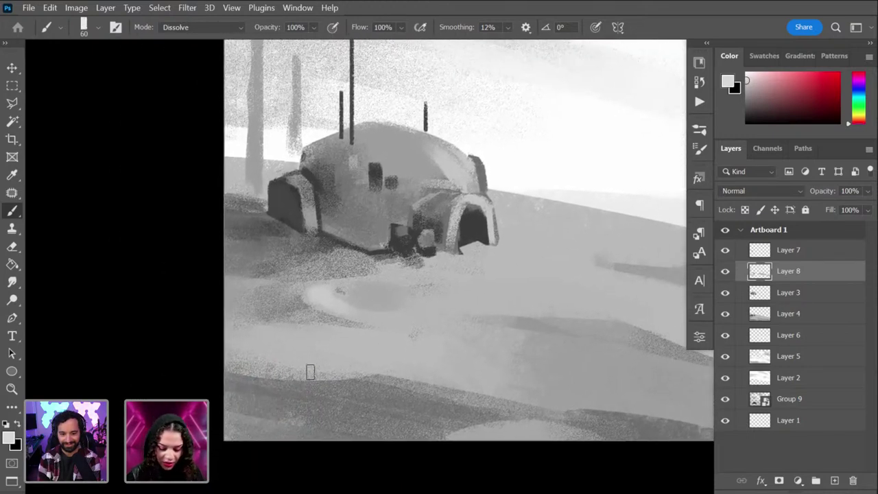
key("bracketleft")
mouse_move(311, 299)
left_mouse_down()
mouse_move(335, 307)
mouse_move(308, 296)
mouse_move(370, 294)
mouse_move(368, 339)
mouse_move(309, 293)
mouse_move(319, 286)
mouse_move(340, 302)
mouse_move(316, 301)
mouse_move(371, 310)
mouse_move(329, 310)
left_mouse_up()
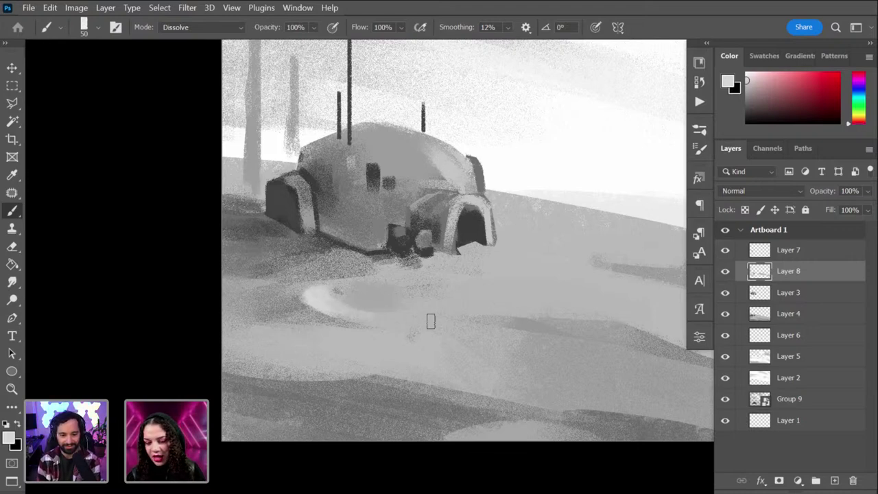
Step: Speckle near-black texture on the ground beside the dome, then cover it with mid grey
scroll(514, 233, "down", 3)
key("alt")
left_click(412, 152, "alt")
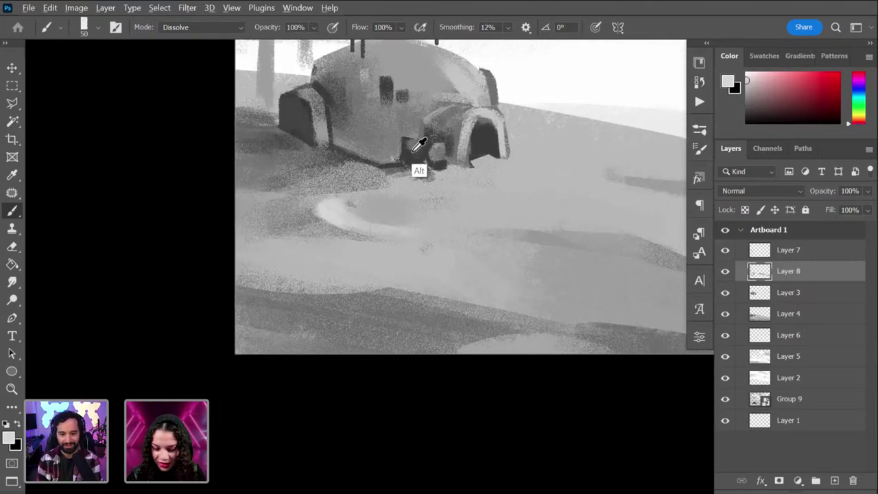
mouse_move(268, 219)
left_mouse_down()
mouse_move(350, 196)
mouse_move(256, 227)
mouse_move(309, 213)
left_mouse_up()
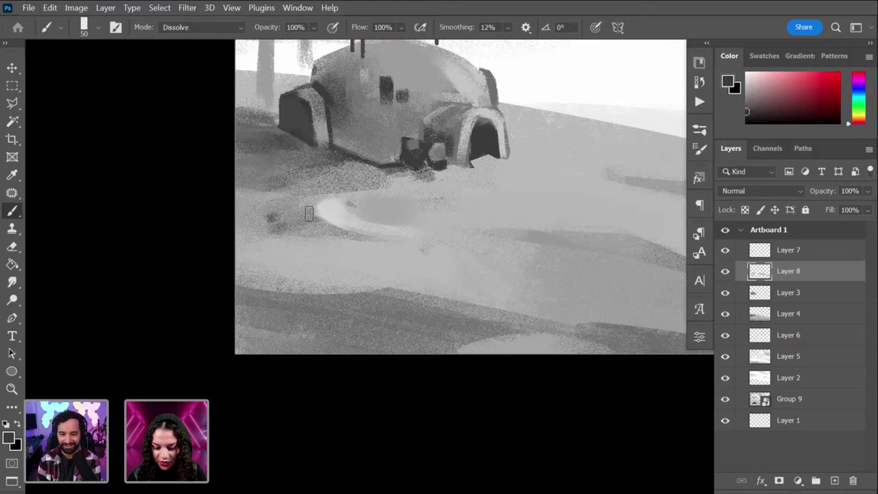
left_click(280, 147, "alt")
mouse_move(281, 220)
left_mouse_down()
mouse_move(232, 237)
mouse_move(277, 212)
mouse_move(254, 210)
mouse_move(236, 232)
mouse_move(352, 242)
mouse_move(271, 241)
mouse_move(280, 224)
mouse_move(236, 235)
mouse_move(264, 210)
left_mouse_up()
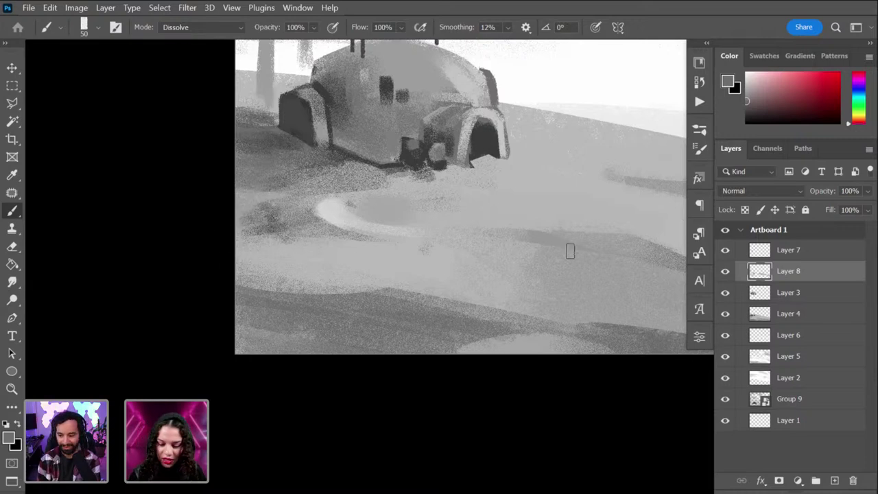
scroll(570, 259, "down", 3)
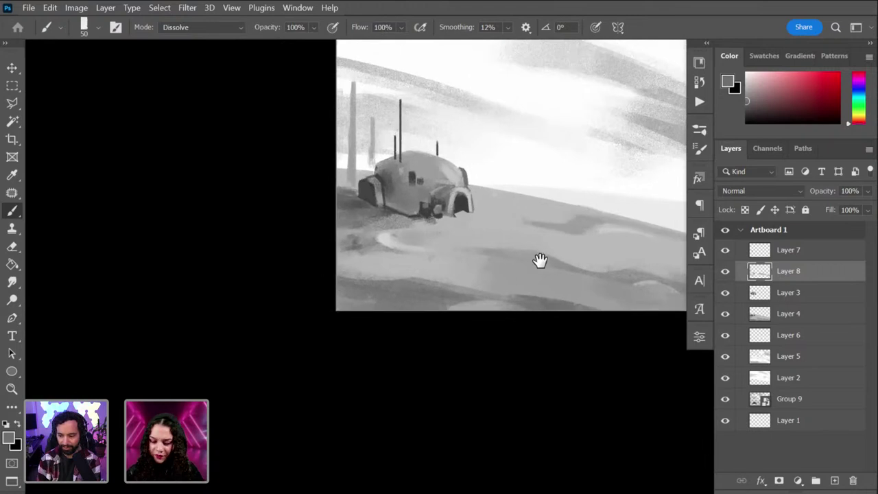
Step: Paint a faint light grey stroke across the middle ground right of the hut
left_click_drag(536, 259, 431, 272)
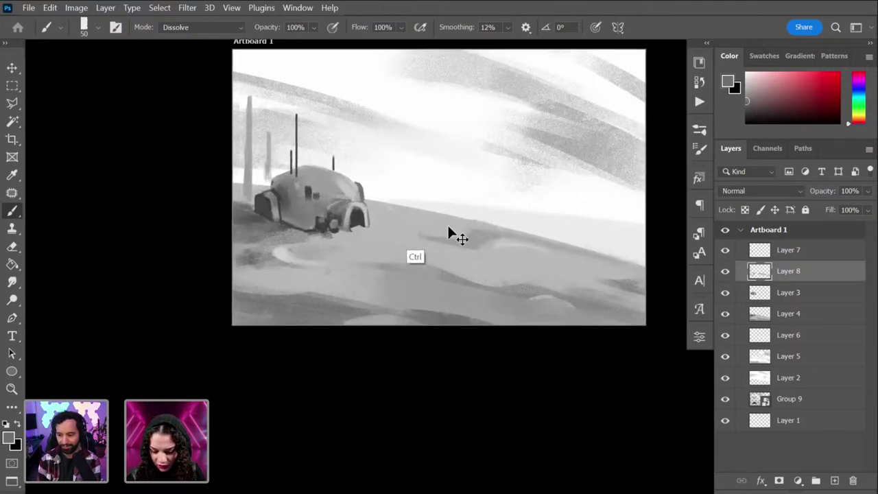
mouse_move(801, 103)
left_mouse_down()
mouse_move(750, 104)
mouse_move(746, 95)
left_mouse_up()
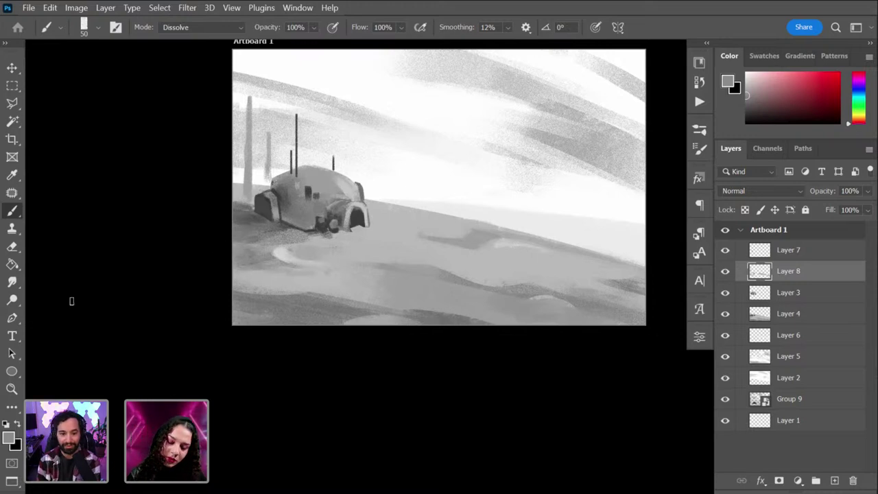
mouse_move(542, 240)
left_mouse_down()
mouse_move(494, 276)
mouse_move(632, 269)
left_mouse_up()
left_click(461, 286, "alt")
left_click_drag(501, 264, 586, 269)
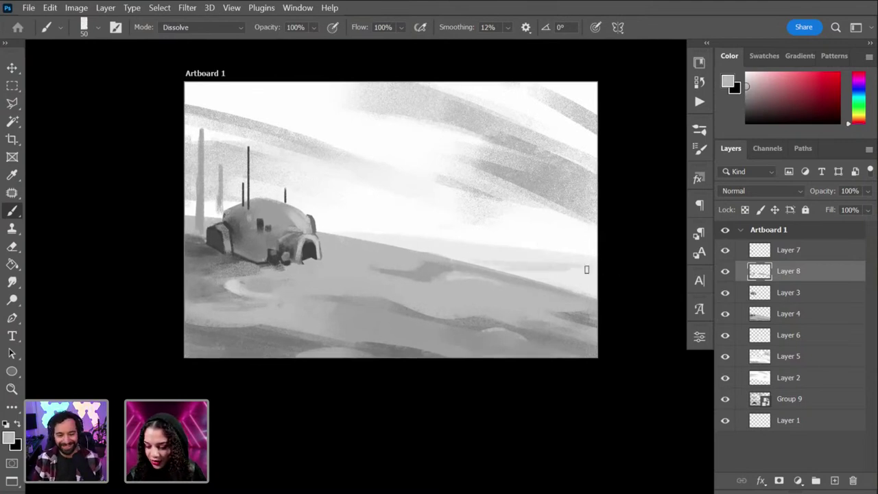
Step: Sample white and light greys from sky and ground, and enlarge the brush to 100
left_click(492, 239, "alt")
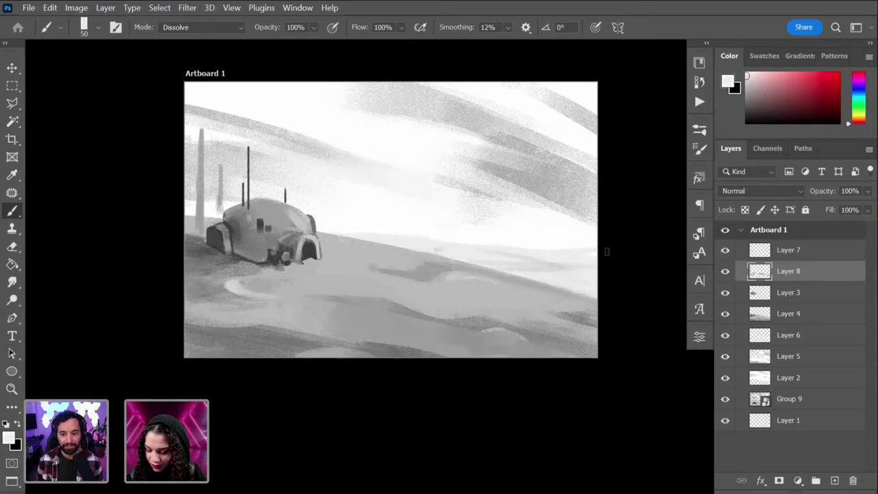
left_click(543, 327, "alt")
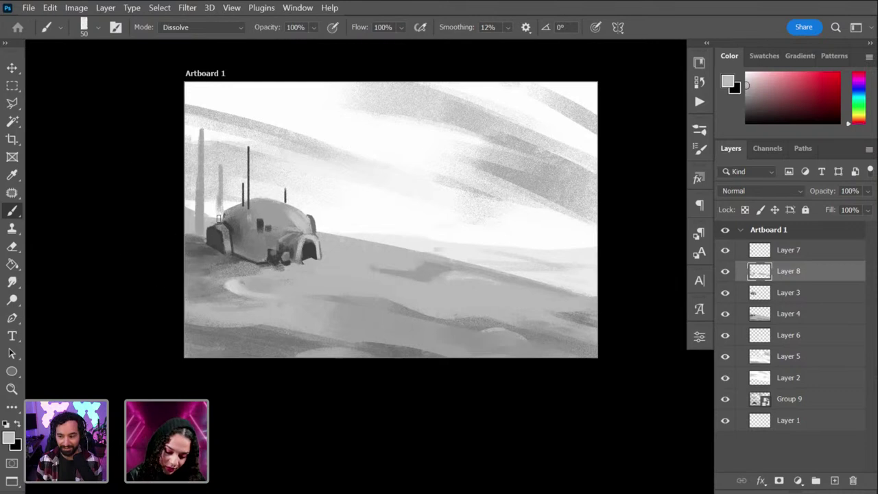
left_click(211, 211, "alt")
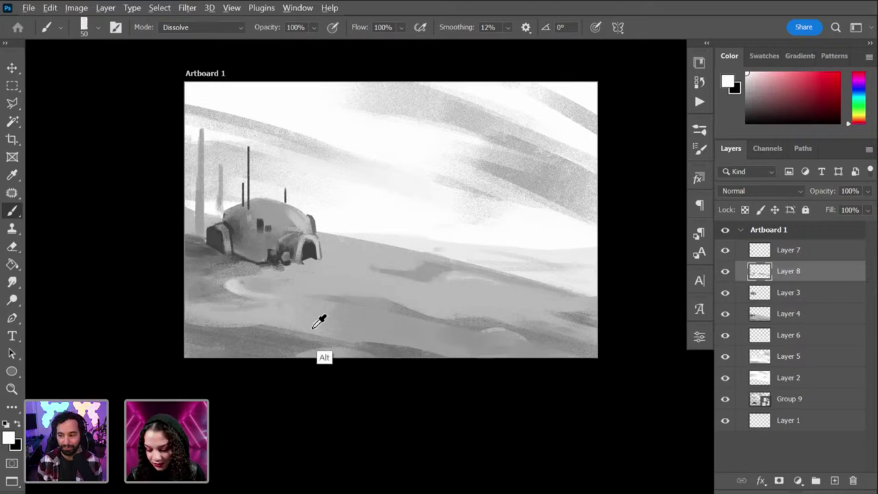
left_click(232, 313, "alt")
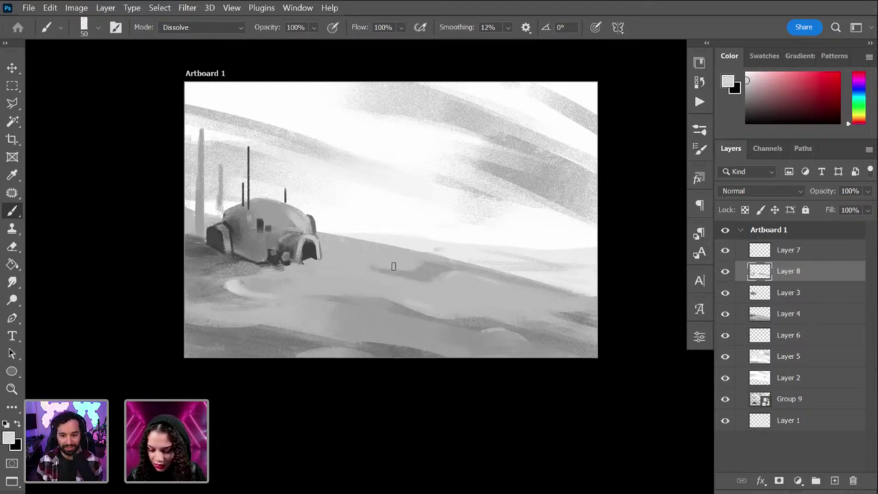
key("bracketright")
key("bracketright")
key("bracketright")
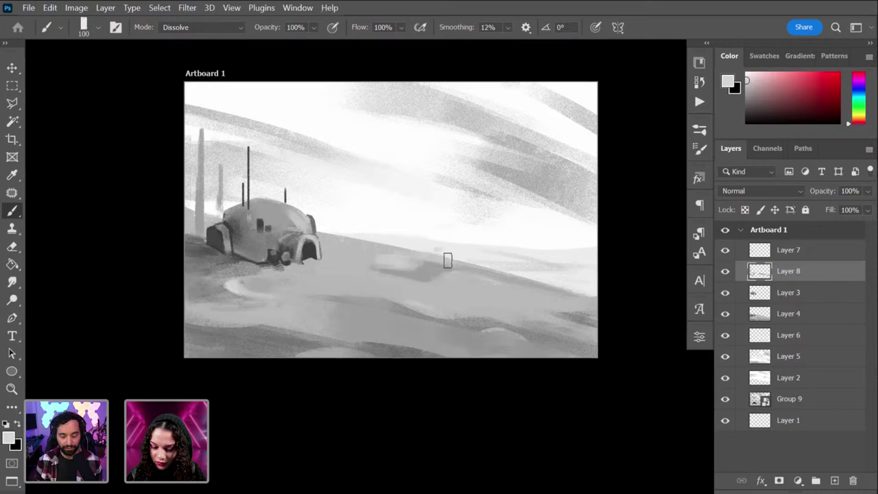
key("alt")
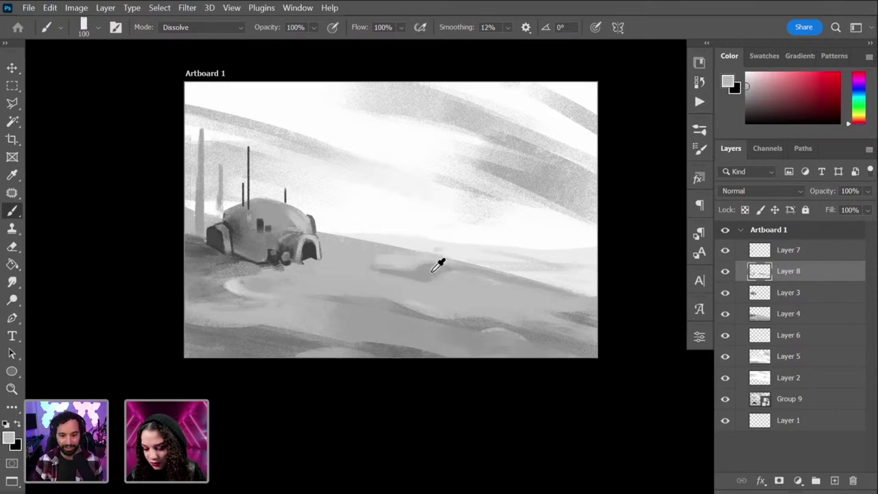
left_click(367, 247, "alt")
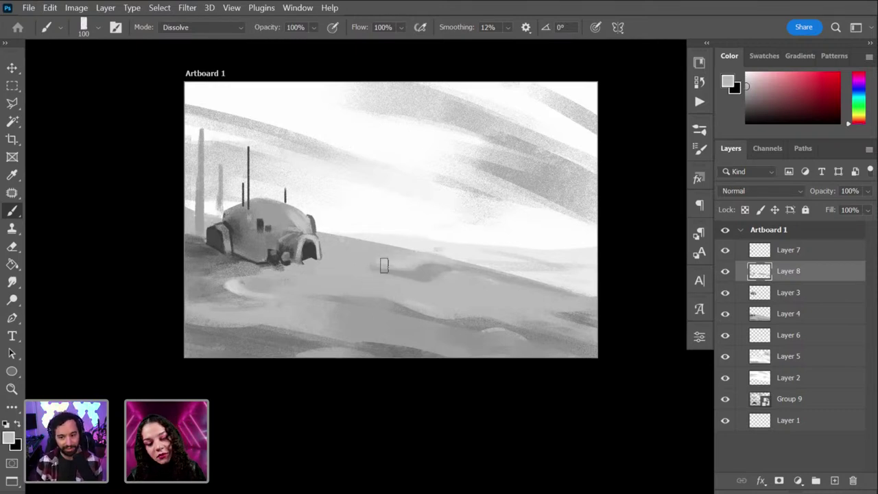
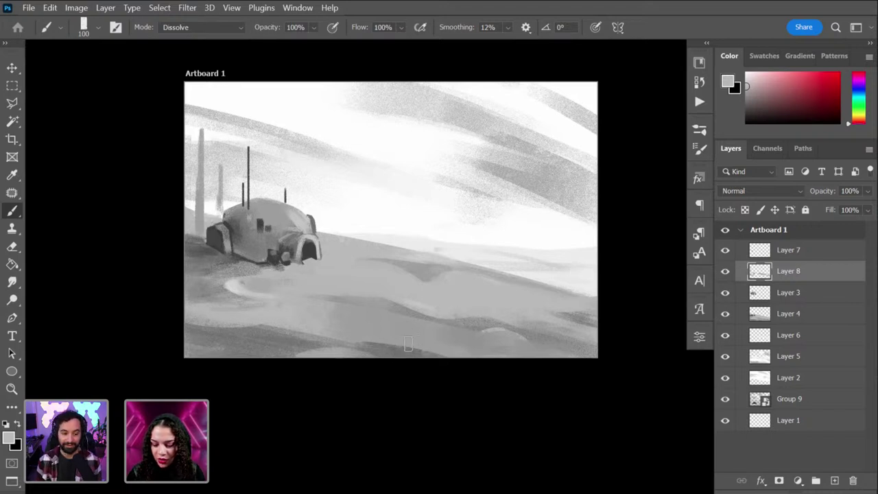
Step: Paint a lighter grey patch on the ground left of the dome, sampling ground greys
left_click(274, 277, "alt")
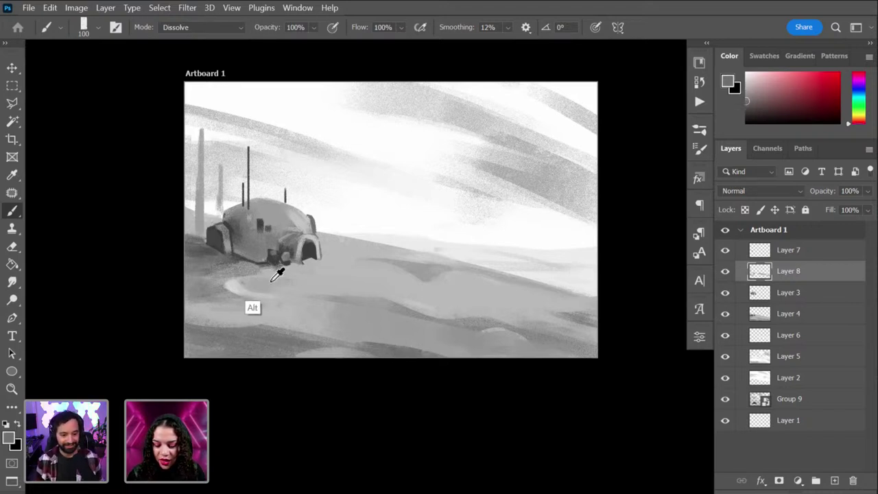
left_click(237, 281, "alt")
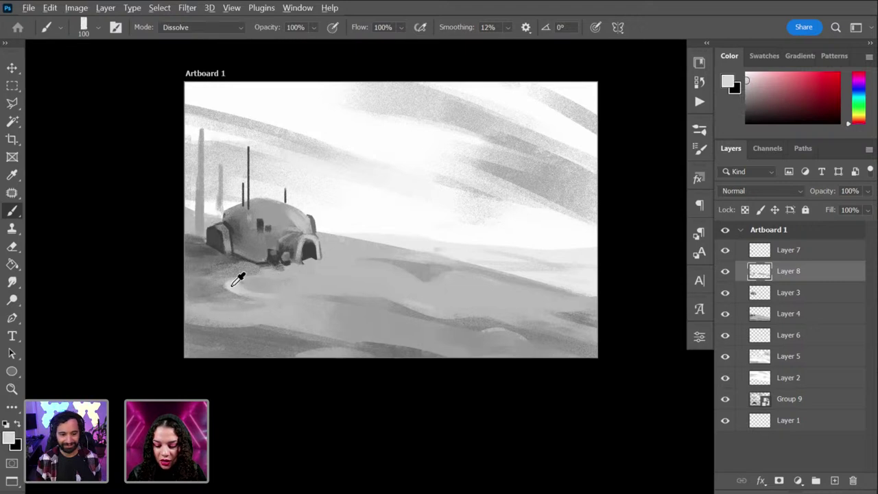
left_click_drag(249, 280, 275, 283)
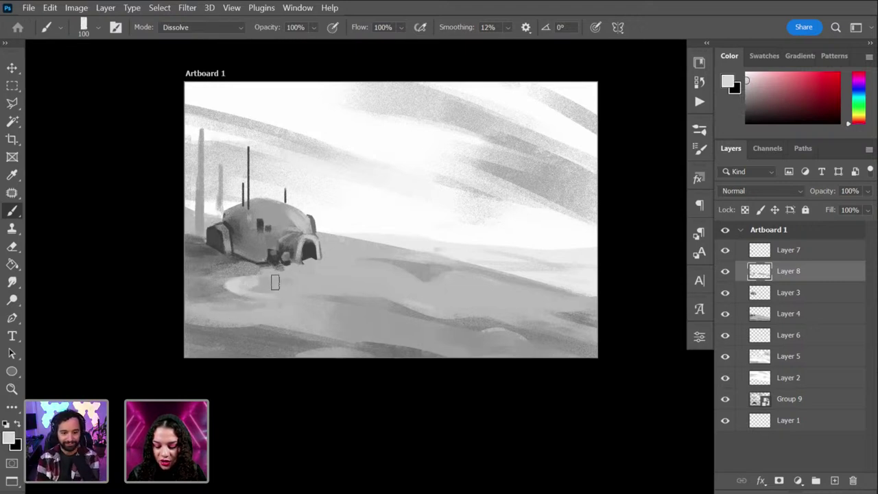
left_click(266, 274, "alt")
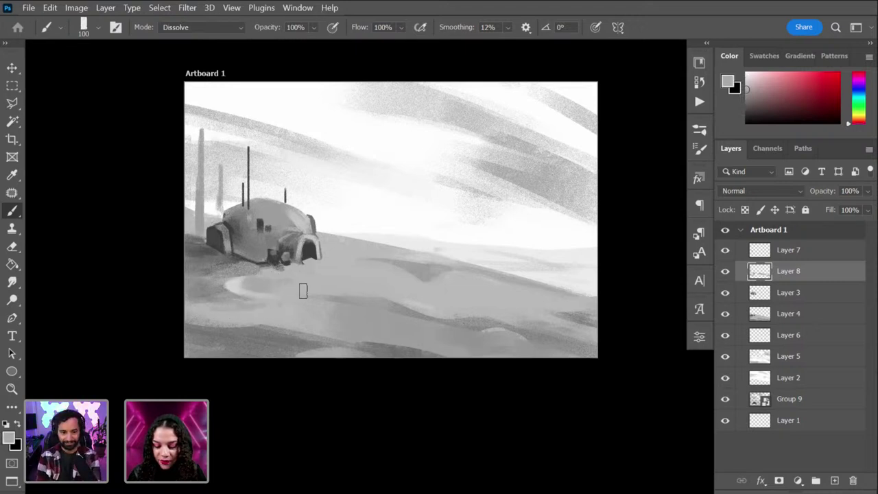
left_click(241, 284, "alt")
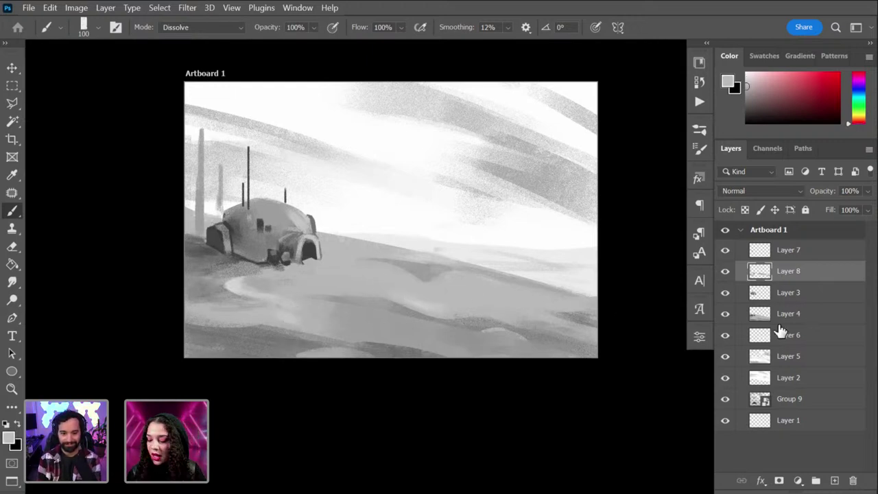
Step: Paint dark grey and black strokes along the dome's lower-left base with a smaller brush
left_click(217, 259, "alt")
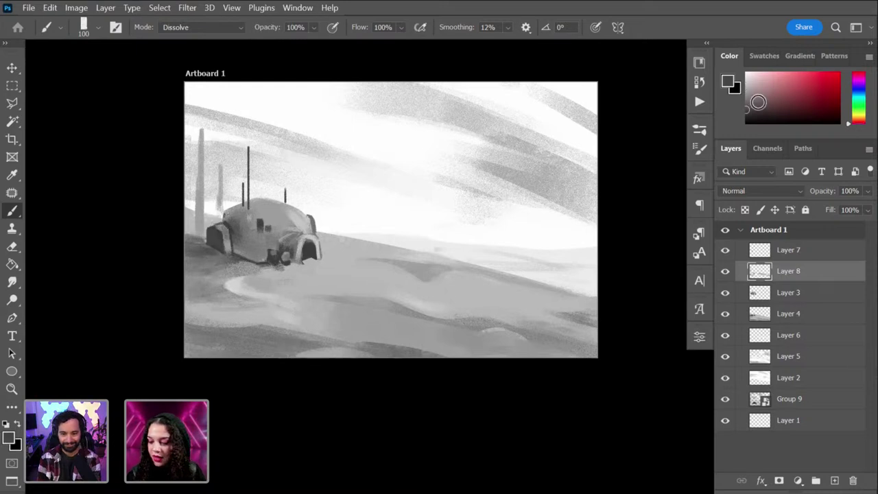
left_click(213, 255, "alt")
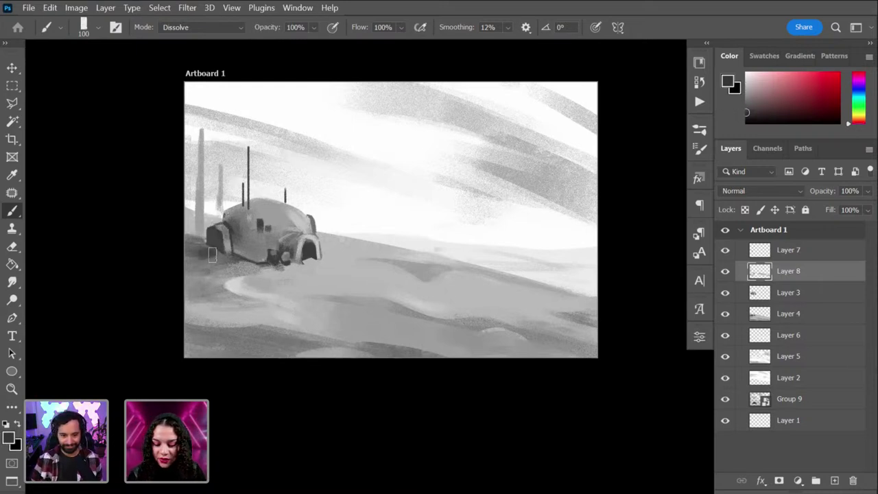
mouse_move(211, 254)
left_mouse_down()
mouse_move(177, 249)
mouse_move(246, 258)
mouse_move(230, 261)
left_mouse_up()
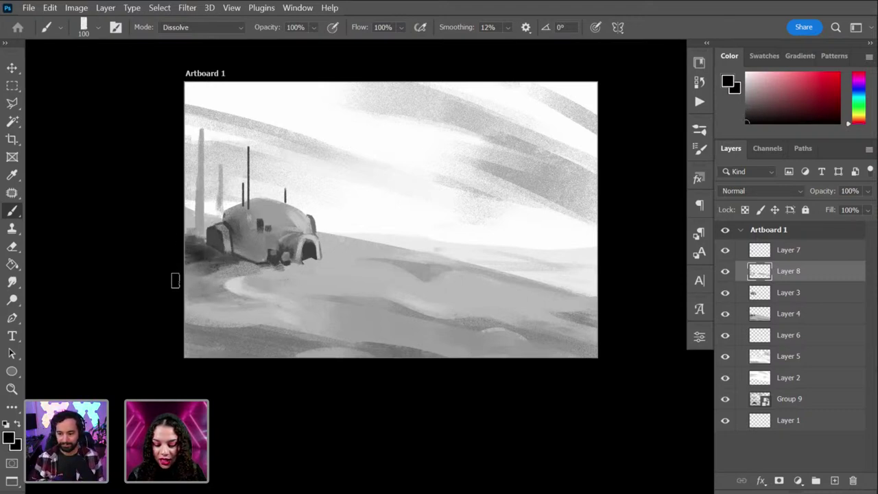
left_click(230, 220, "alt")
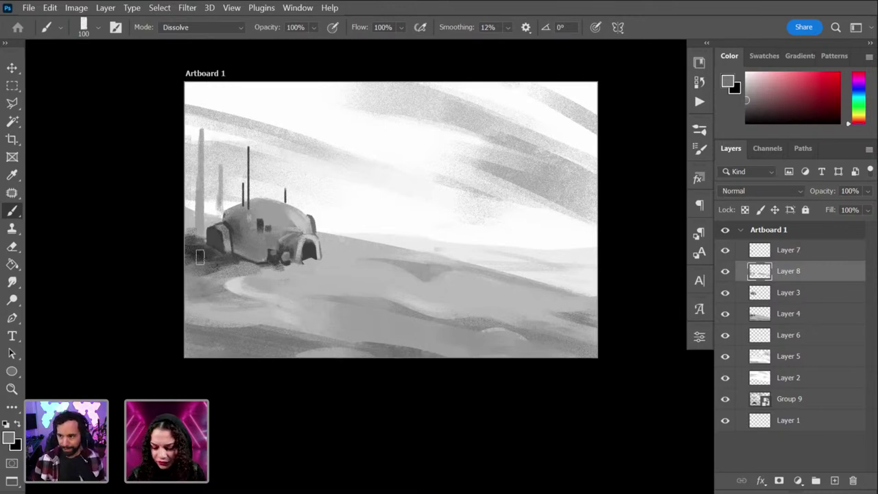
left_click(471, 122, "alt")
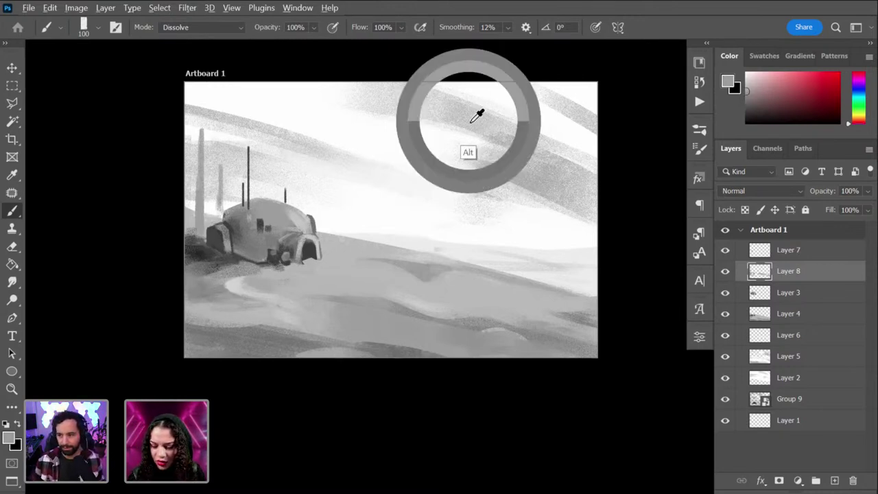
key("x")
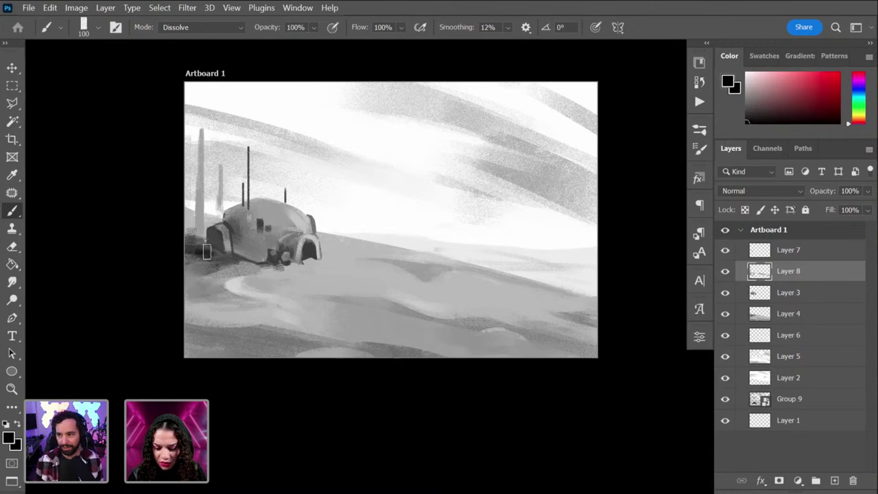
key("bracketleft")
key("bracketleft")
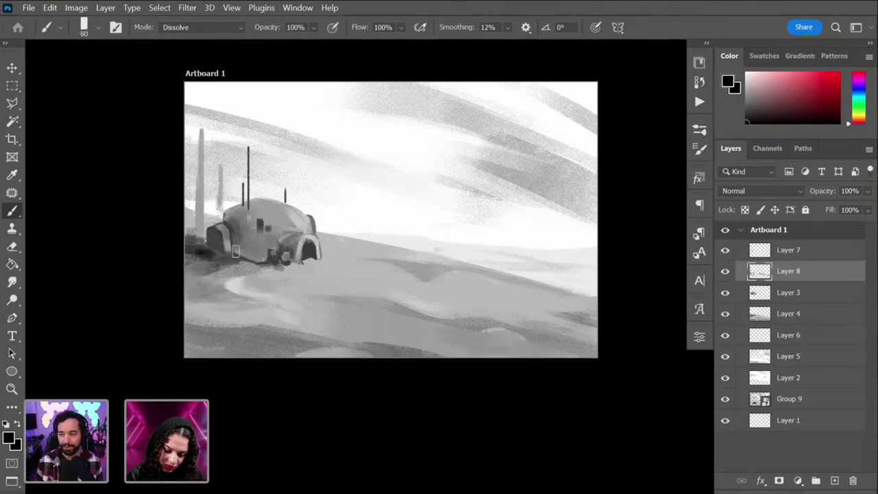
key("bracketleft")
left_click_drag(206, 245, 241, 262)
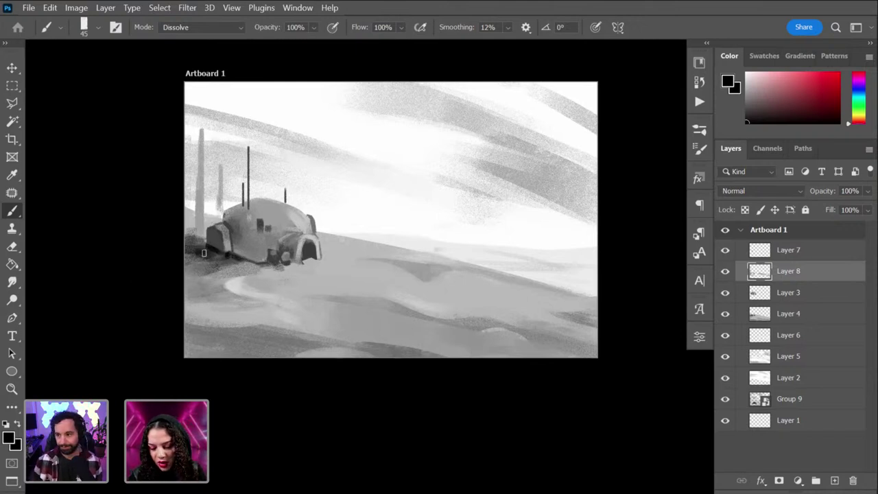
Step: Sample light, dark and near-white greys around the dome with the brush enlarged to 100
left_click(228, 263, "alt")
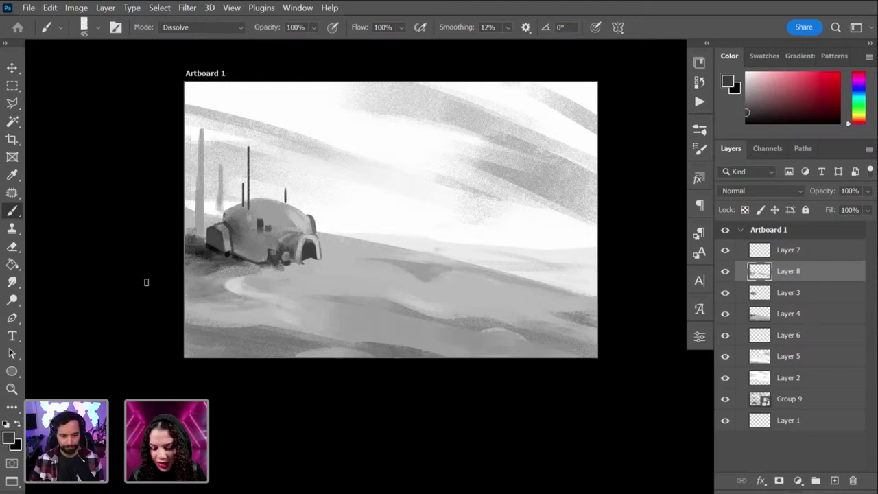
key("alt")
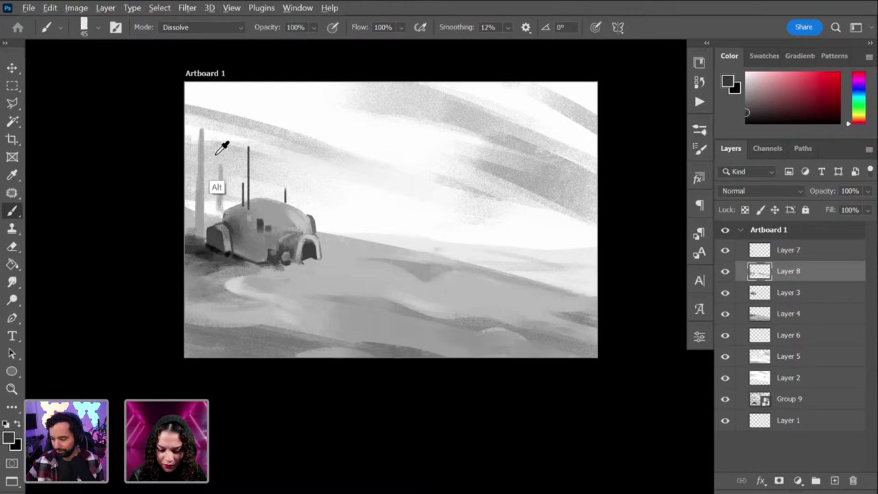
left_click(200, 207, "alt")
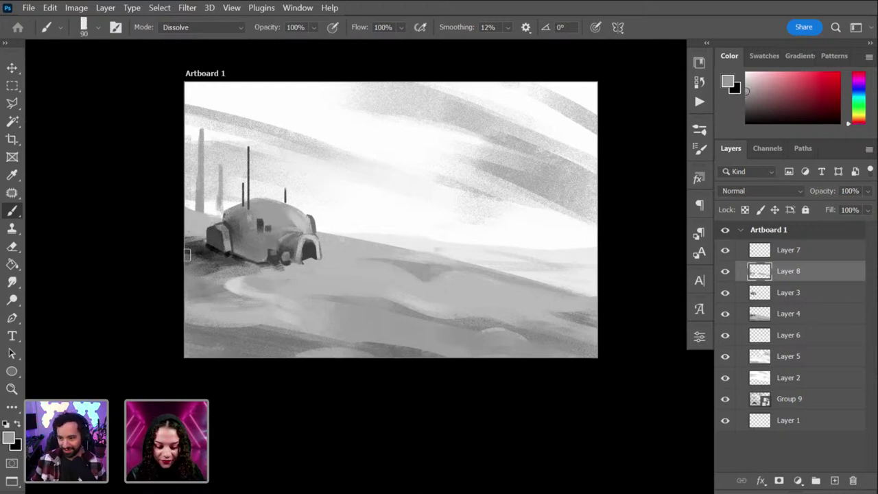
key("bracketright")
key("bracketright")
key("bracketright")
key("bracketright")
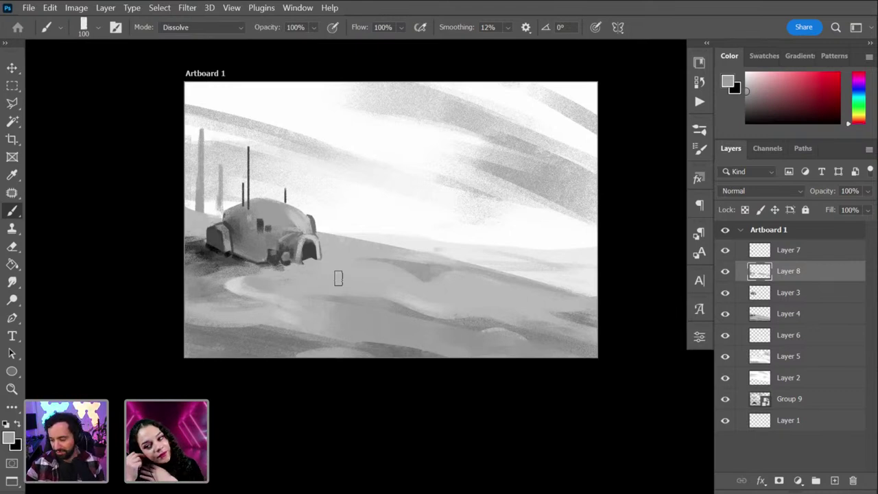
left_click(222, 286, "alt")
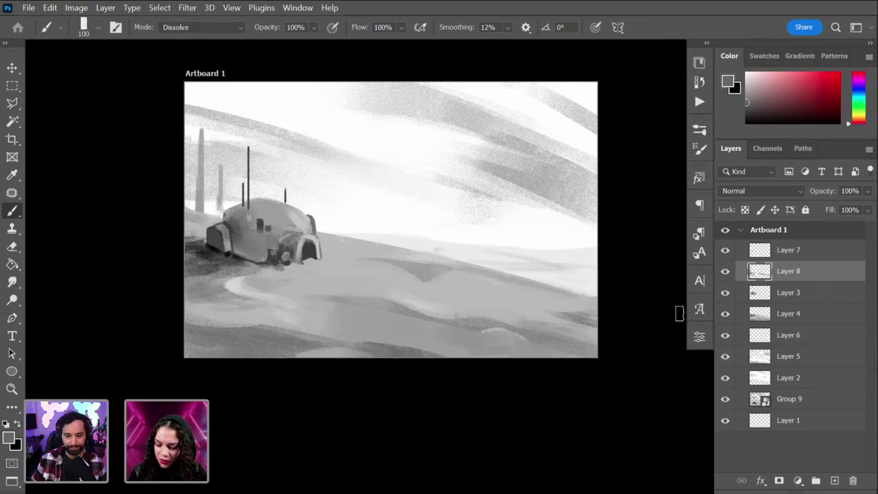
left_click(520, 269, "alt")
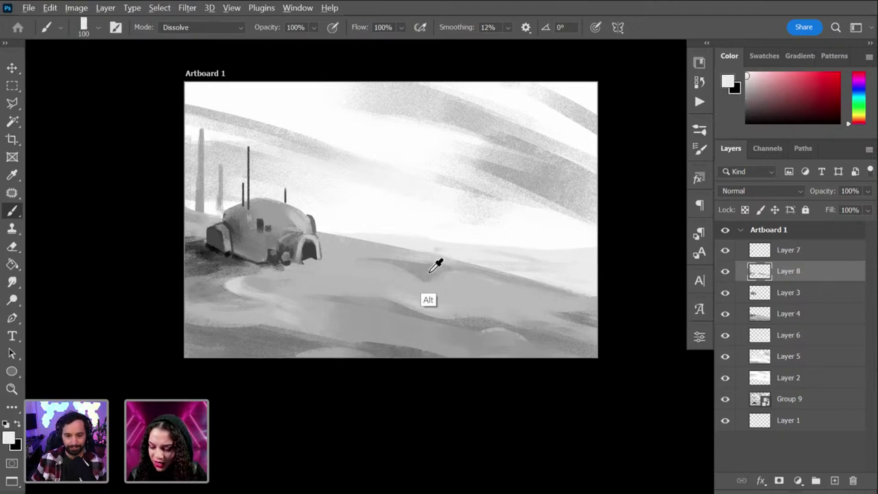
left_click(429, 301, "alt")
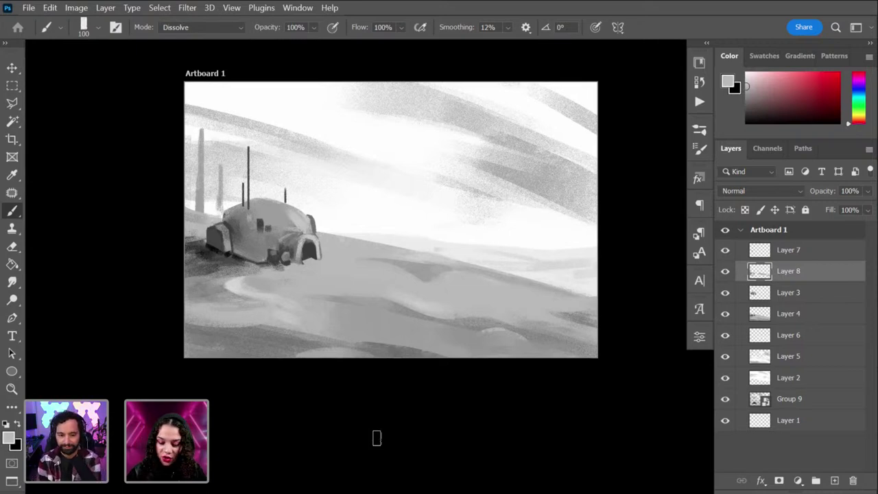
Step: Add a text layer reading TATOOINE above the dome
left_click(822, 255)
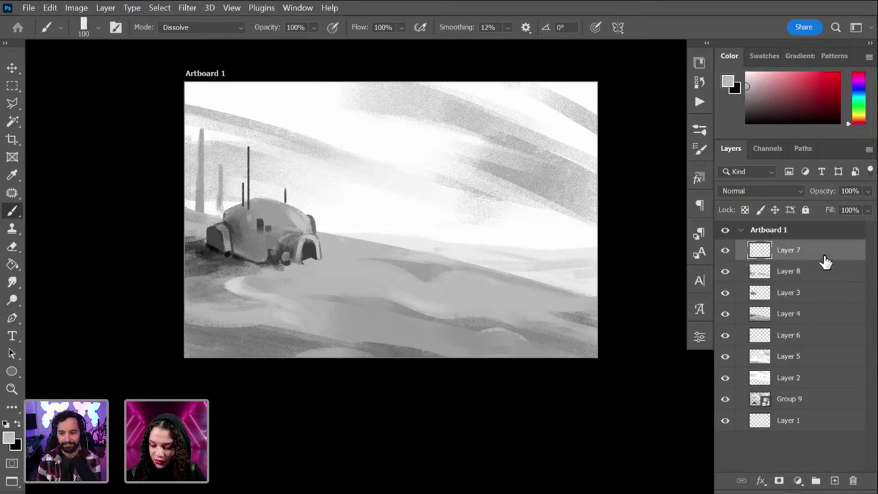
key("t")
left_click(421, 244)
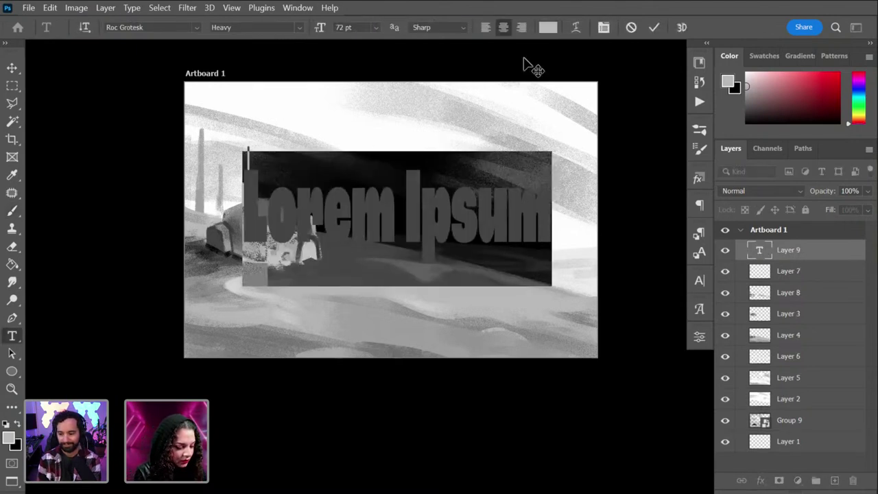
type("TATOOINE")
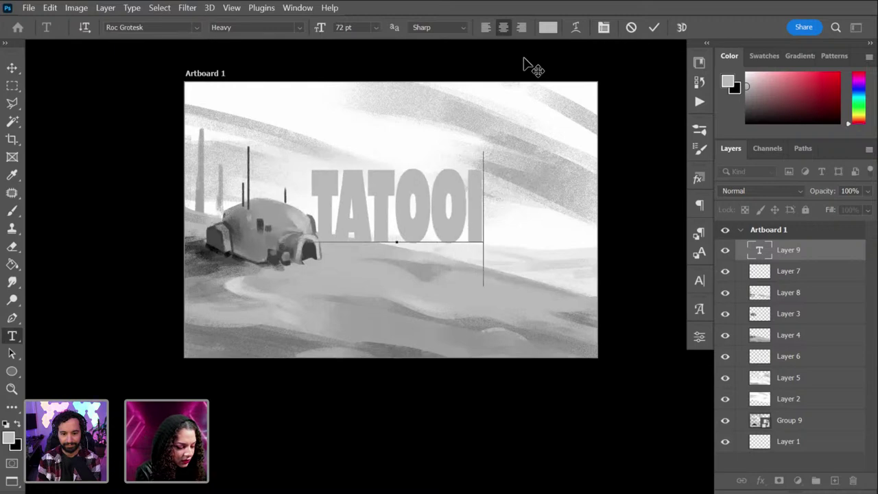
Step: Select the whole word TATOOINE and set its text colour to black (000000)
left_click(410, 208)
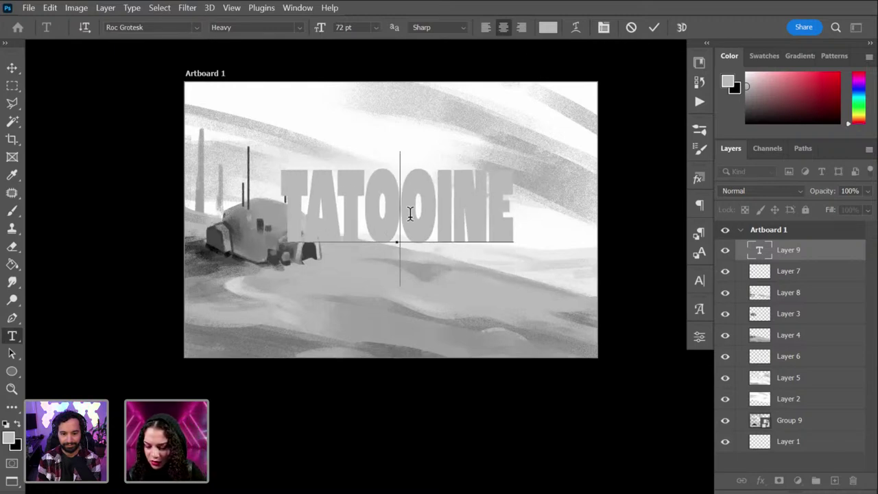
double_click(410, 209)
left_click(547, 27)
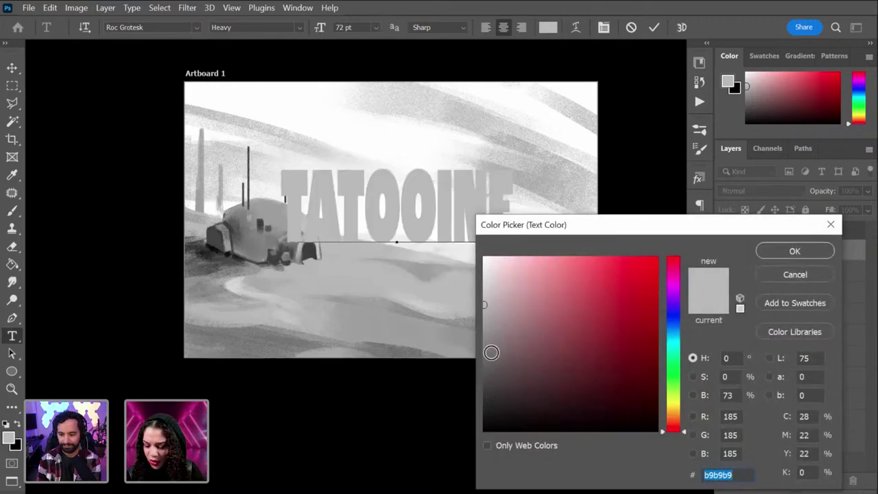
left_click_drag(501, 400, 419, 447)
left_click(794, 250)
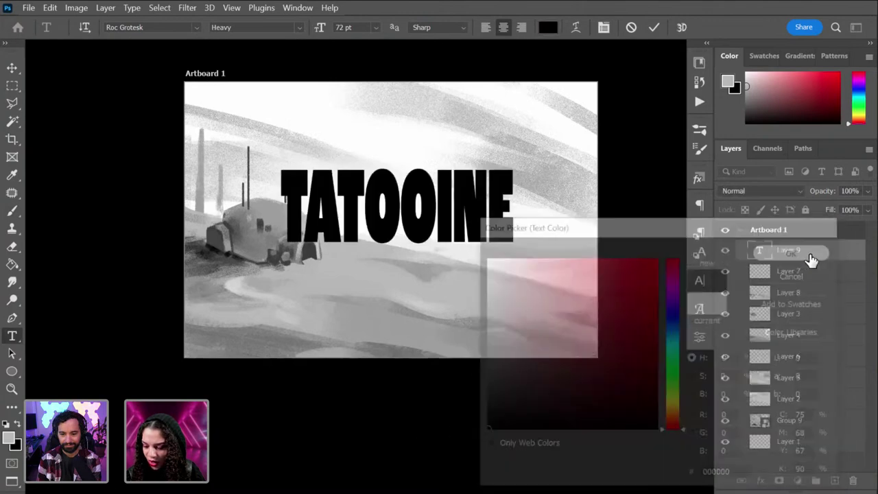
Step: Warp TATOOINE with the Rise style at Bend +22 and commit the text
left_click(575, 27)
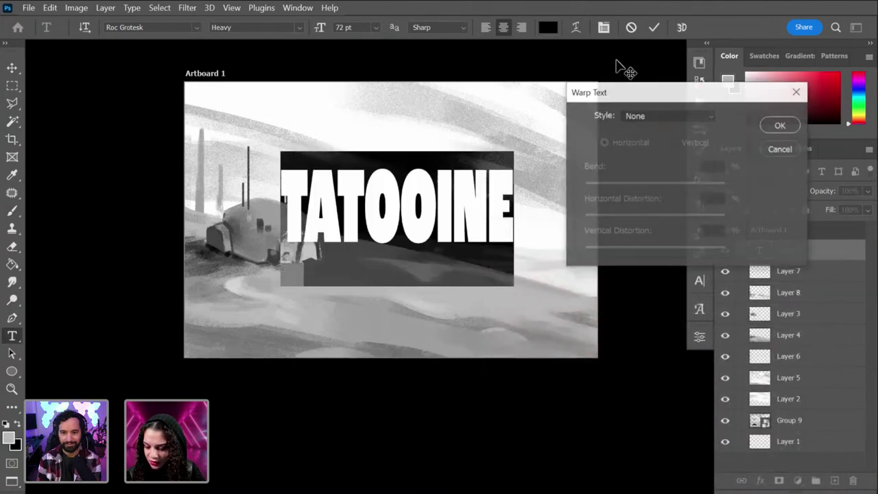
left_click(638, 115)
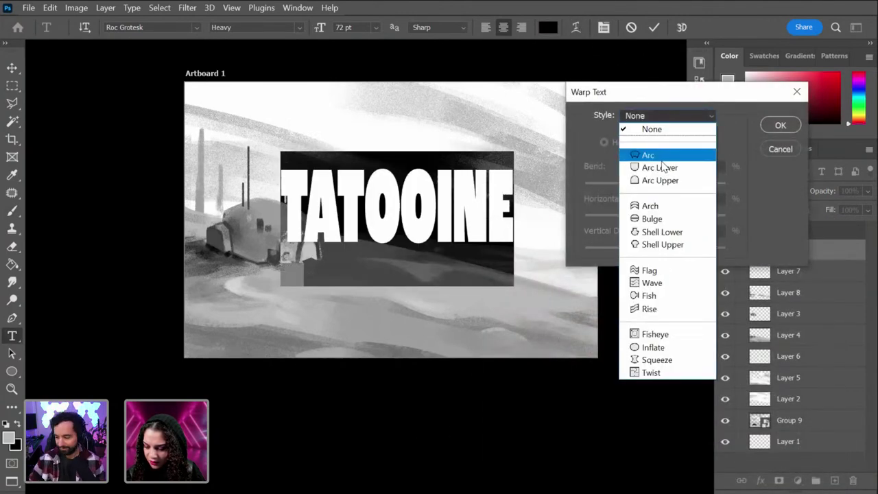
left_click(660, 310)
left_click(681, 118)
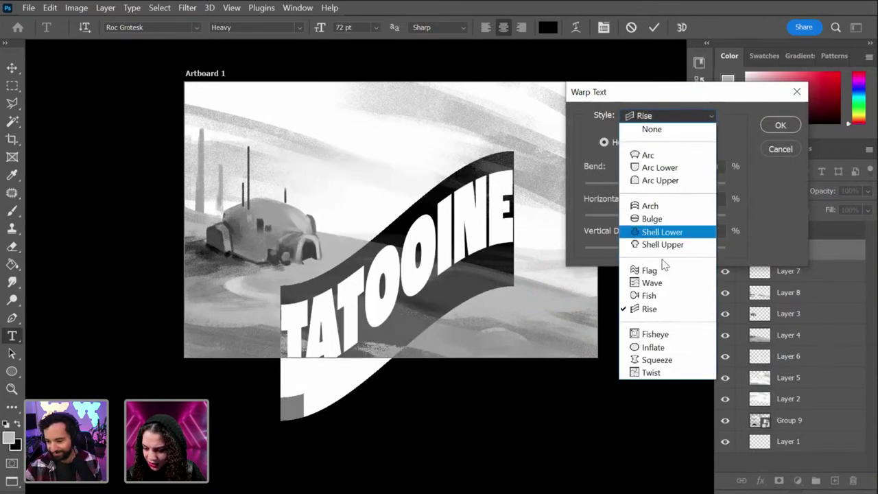
left_click(741, 115)
left_click_drag(692, 185, 666, 187)
left_click(780, 125)
left_click(789, 250)
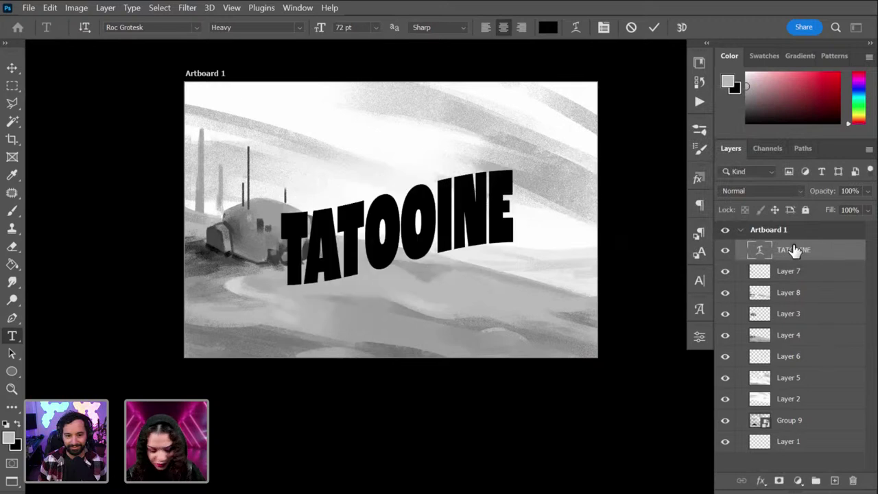
Step: Enlarge the TATOOINE text to span most of the artboard and shift it up-left
key("ctrl+t")
left_click_drag(515, 152, 587, 98)
left_click_drag(409, 197, 407, 186)
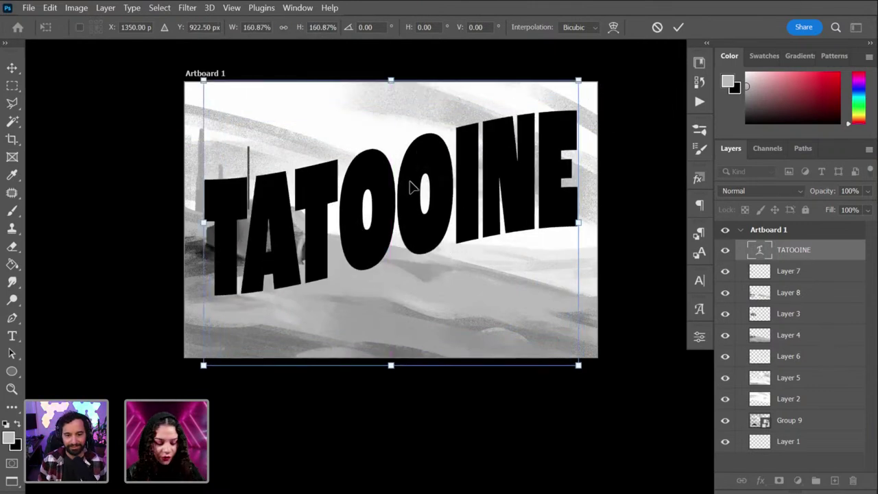
key("Return")
left_click(791, 273)
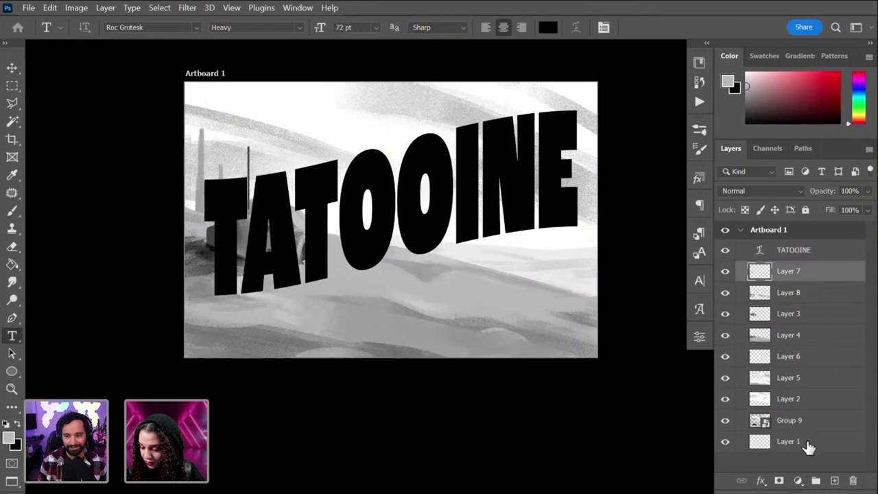
Step: Group Layer 1 through Layer 7 into Group 10
left_click(806, 443, "shift")
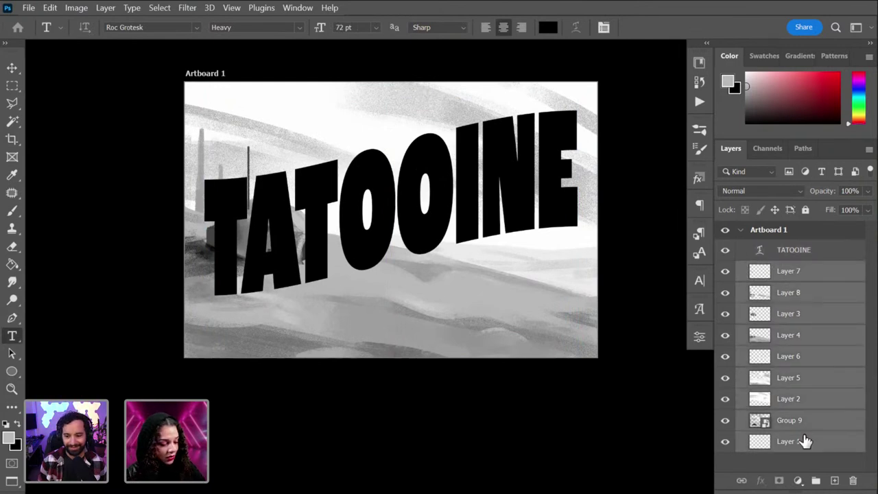
key("ctrl+g")
key("ctrl+t")
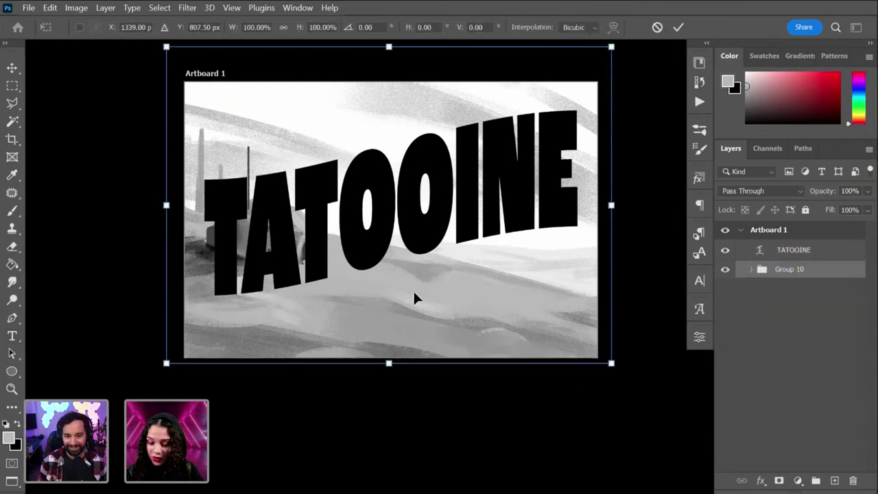
right_click(413, 289)
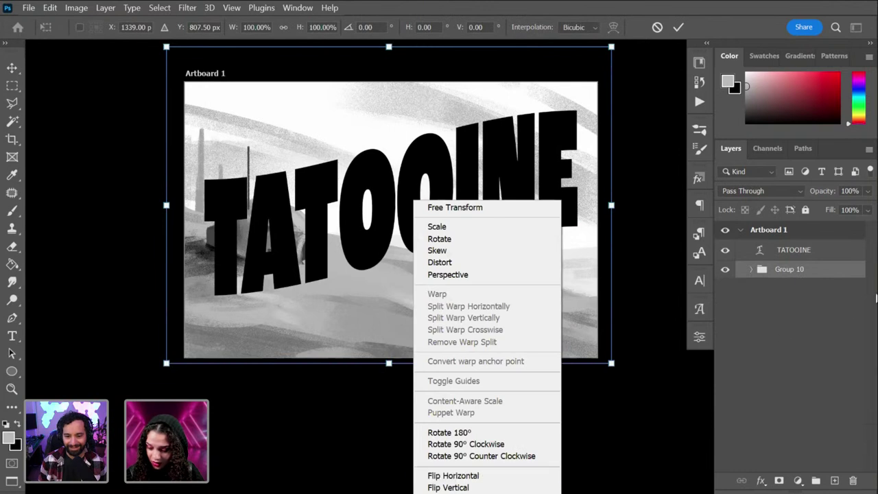
key("Escape")
key("Escape")
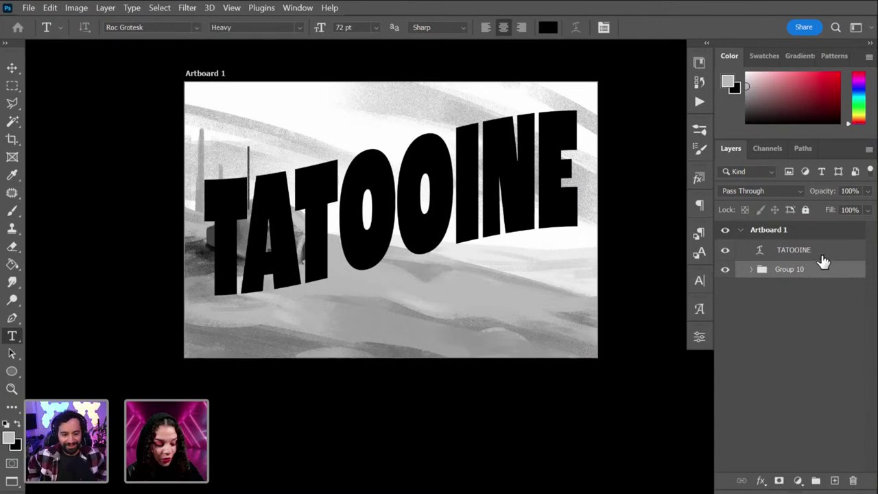
Step: Duplicate Group 10 and merge the copy into a single layer
key("ctrl+j")
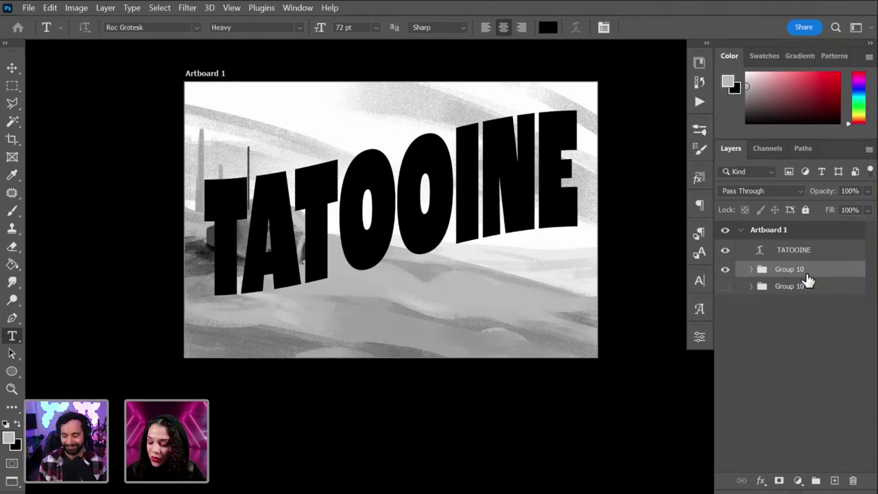
key("ctrl+e")
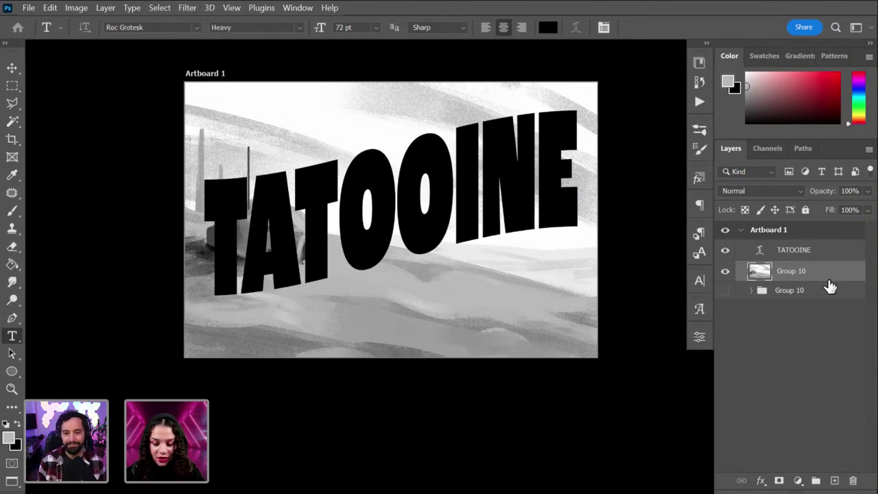
key("ctrl+t")
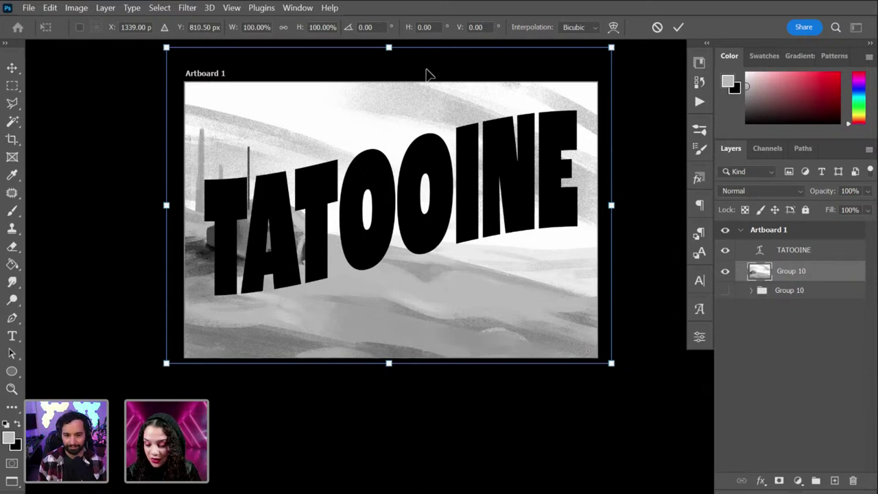
key("Return")
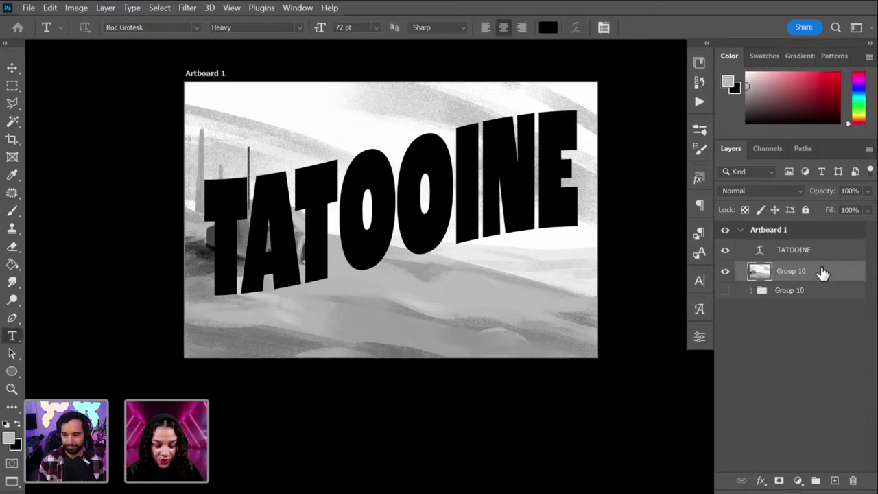
Step: Create Layer 9 as a merged copy of the whole painting and delete the merged group copy
key("ctrl+a")
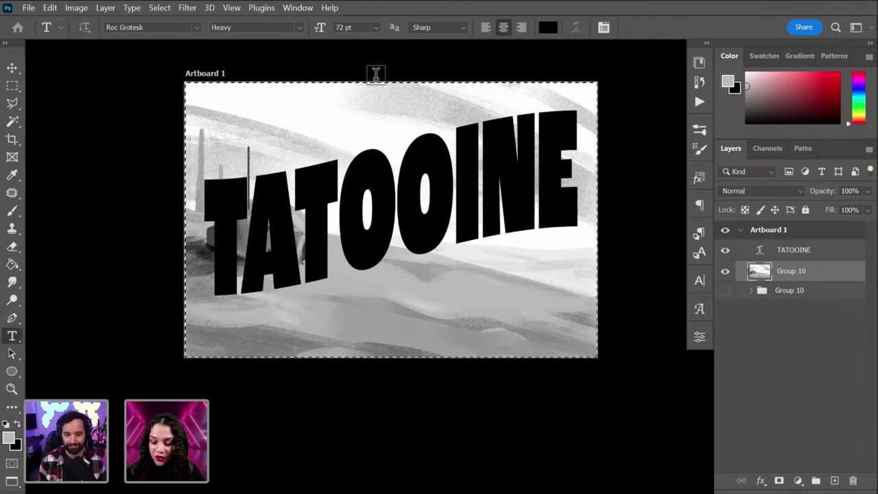
key("ctrl+shift+c")
key("ctrl+v")
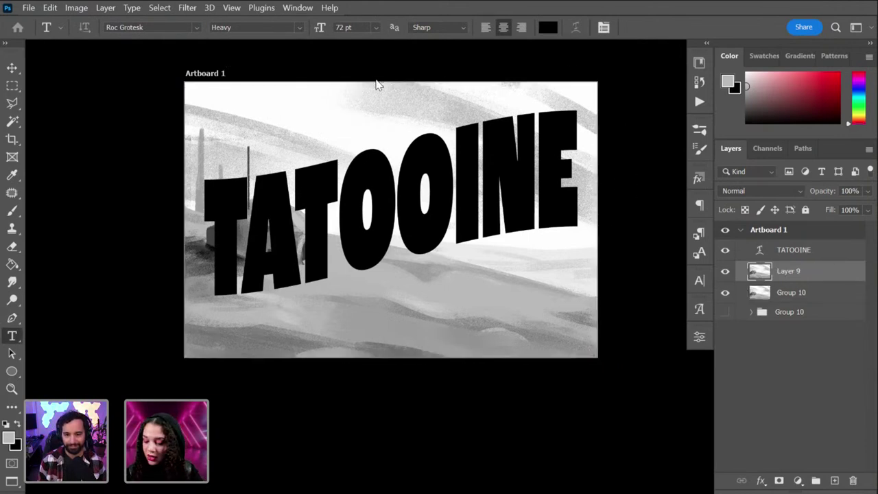
left_click(820, 296)
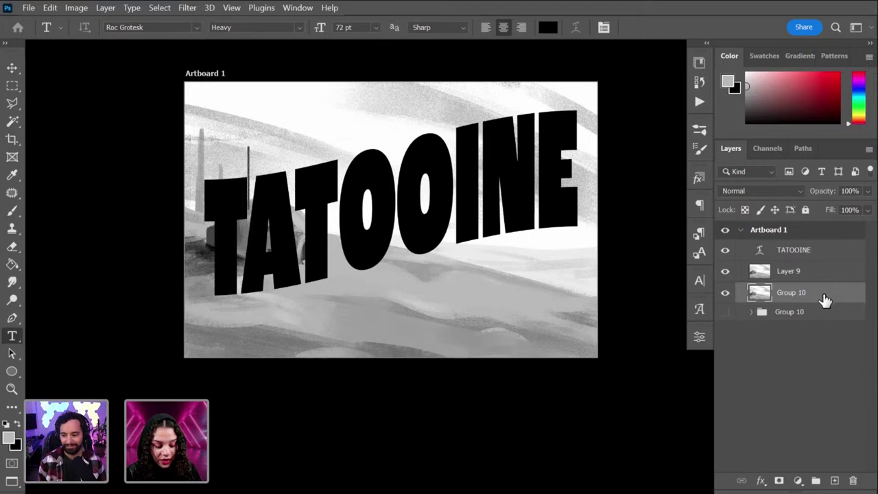
key("Delete")
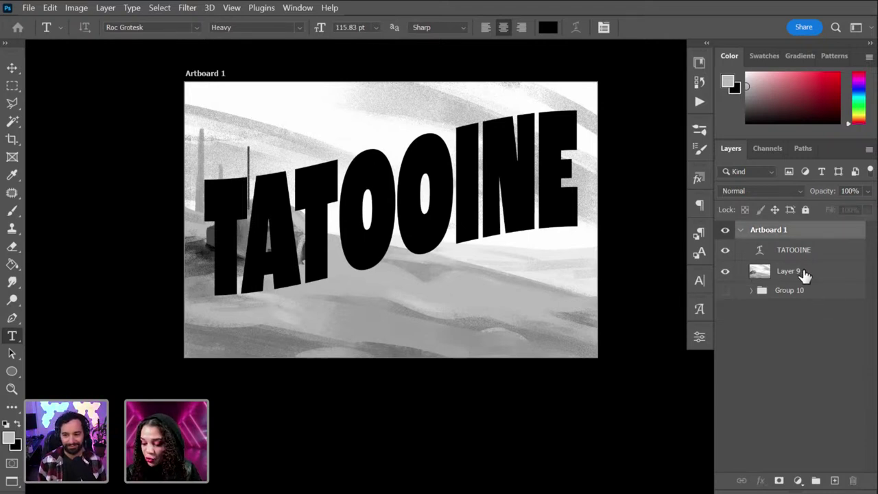
left_click(804, 275)
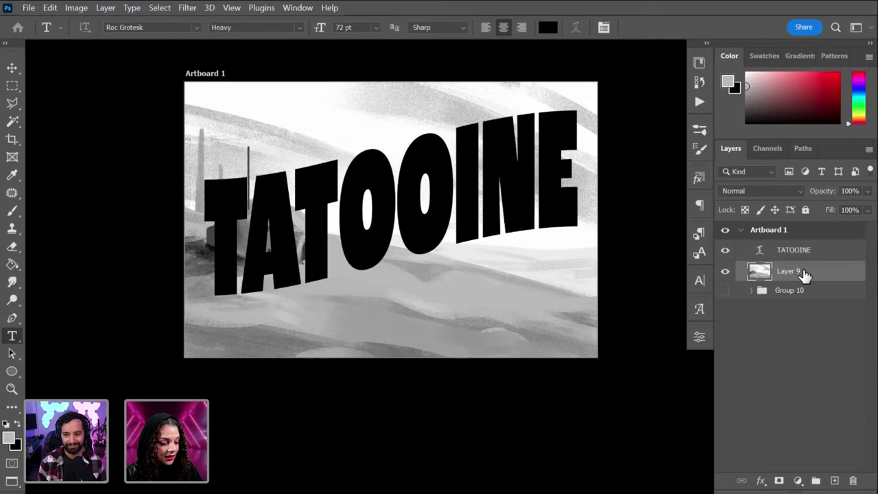
key("ctrl+t")
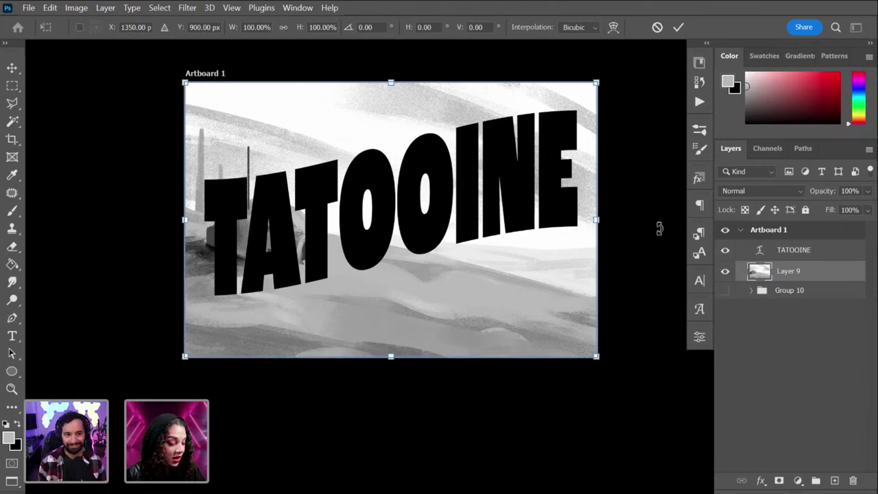
Step: Flip Layer 9 horizontally, squash it to 87% height and shift it down
right_click(528, 199)
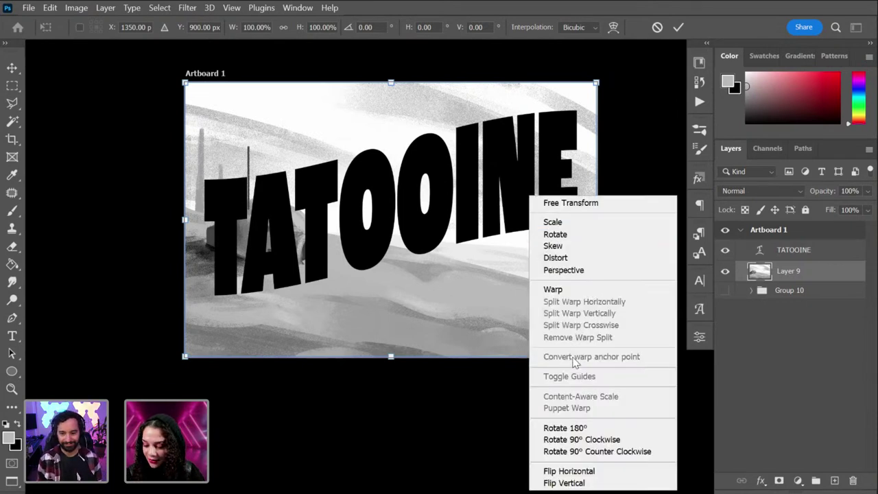
left_click(558, 463)
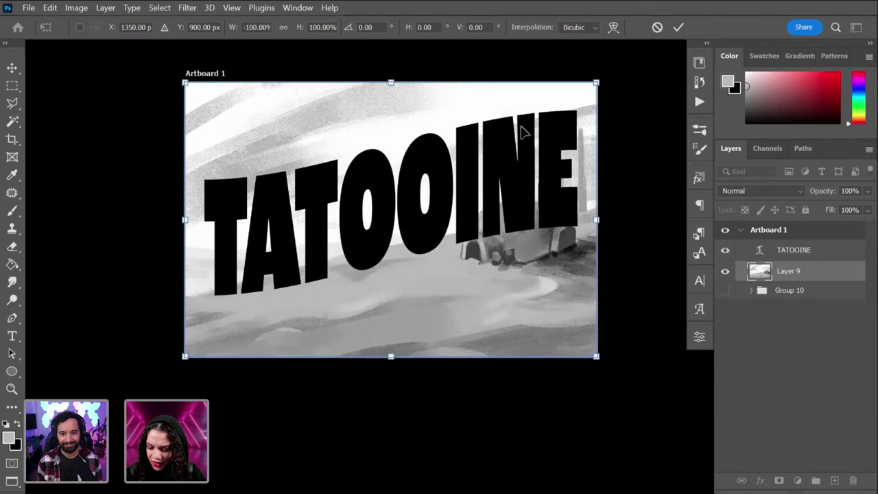
mouse_move(510, 124)
left_mouse_down()
mouse_move(509, 165)
mouse_move(509, 129)
left_mouse_up()
left_click_drag(390, 90, 391, 116)
left_click_drag(391, 365, 391, 356)
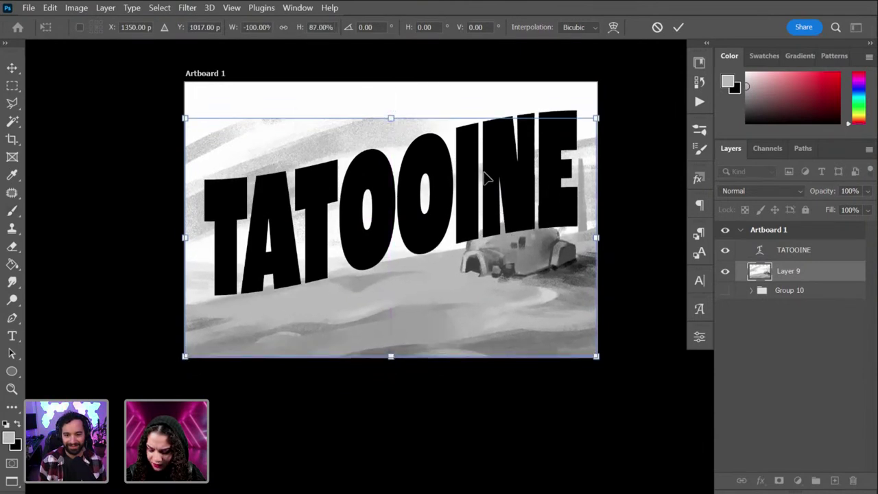
left_click_drag(484, 176, 485, 195)
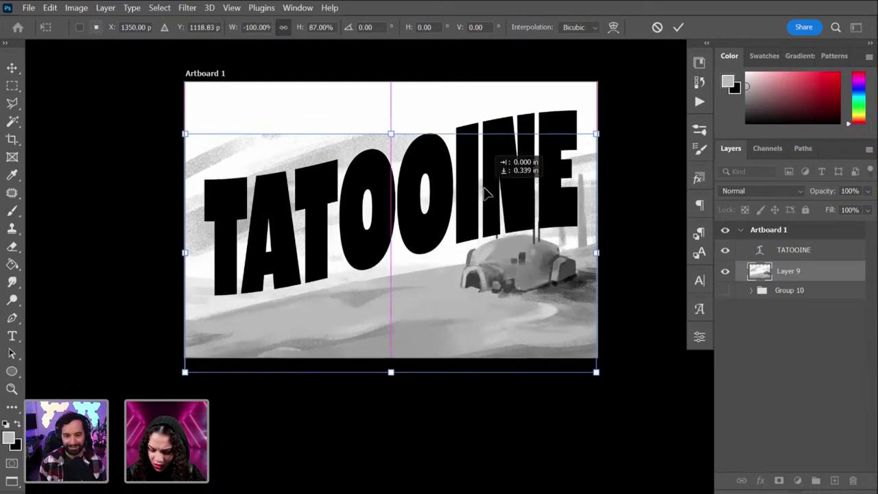
key("Return")
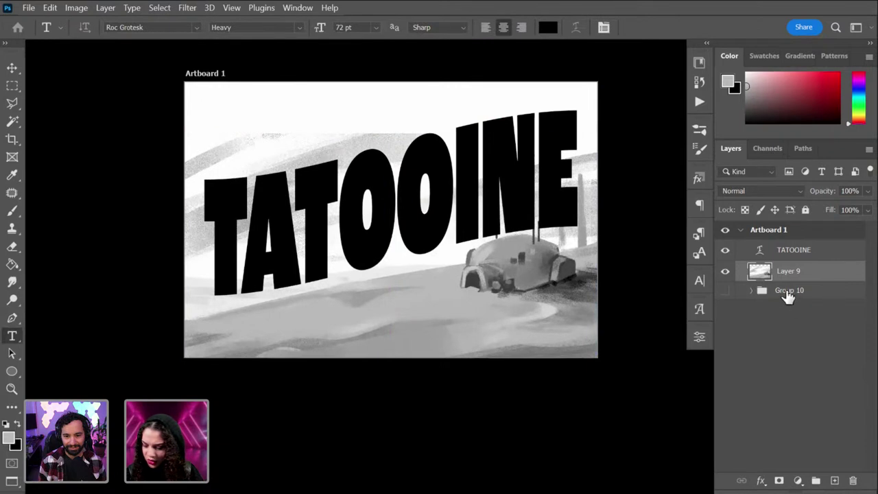
Step: Nudge the TATOOINE title up slightly, then take the Brush on Layer 9
left_click(820, 252)
key("ctrl+t")
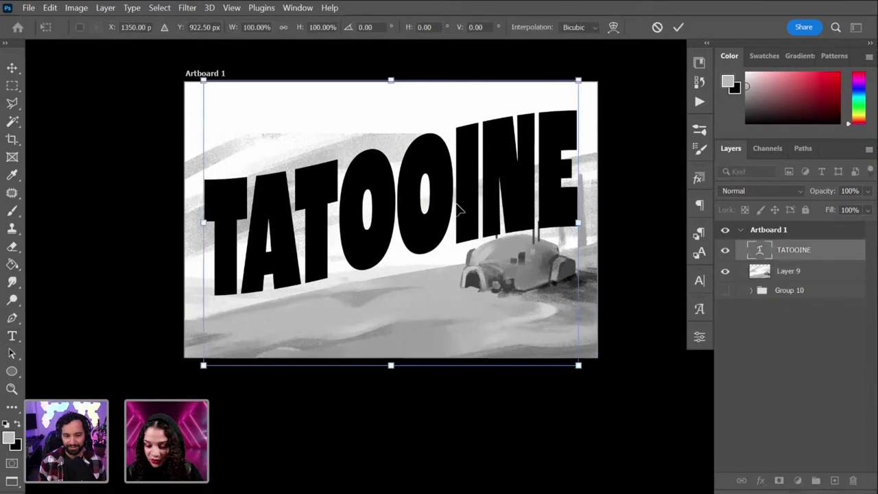
left_click_drag(460, 205, 458, 196)
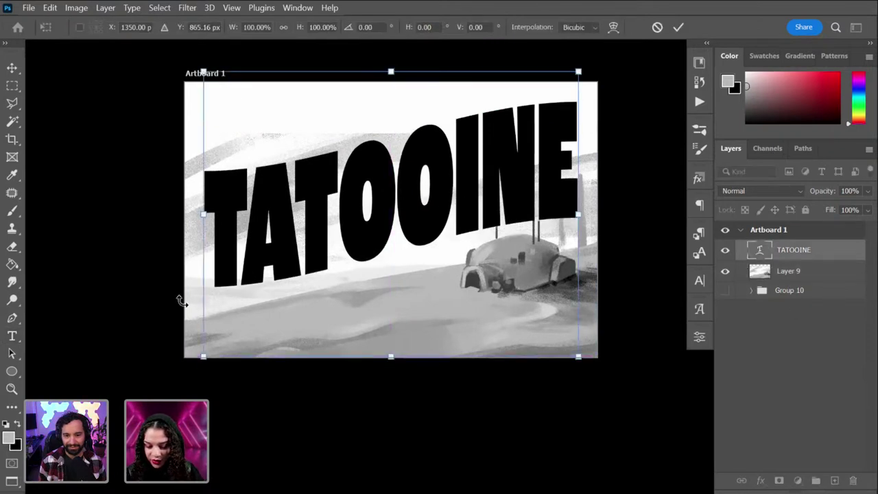
key("Return")
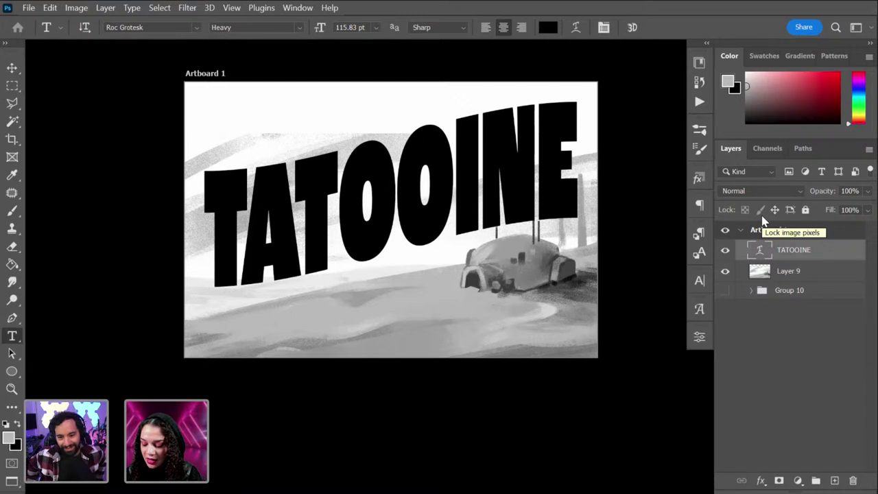
left_click(825, 273)
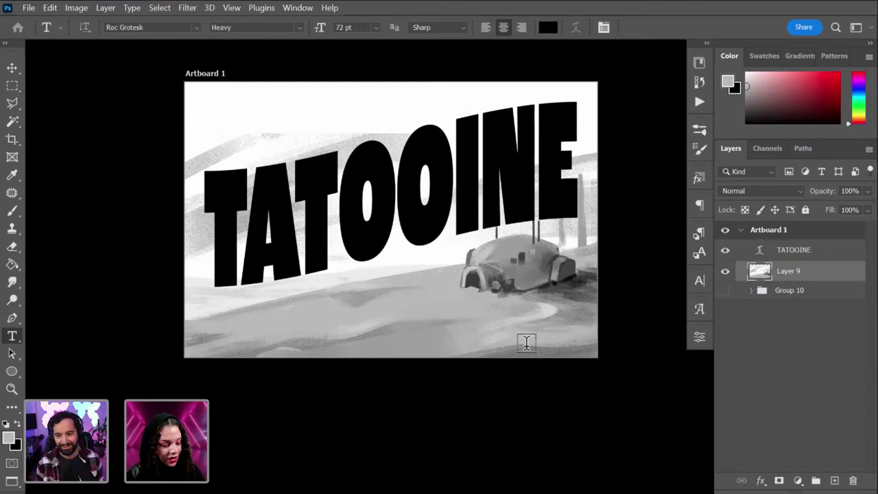
key("b")
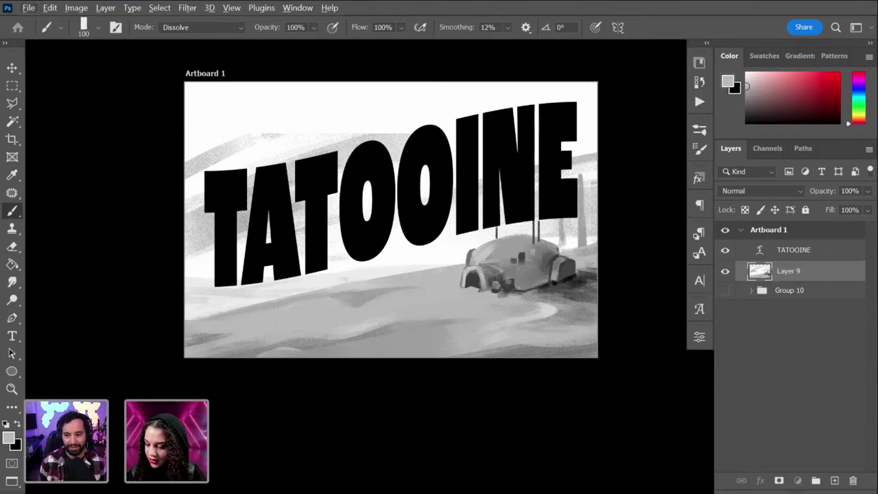
Step: Lower the TATOOINE layer's opacity
left_click(820, 251)
left_click(868, 191)
left_click_drag(858, 207, 839, 207)
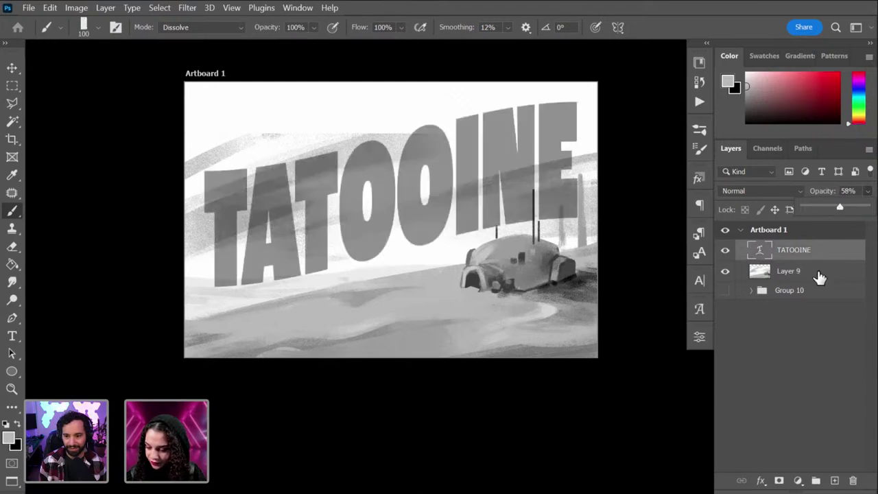
Step: On Layer 9, paint broad grey Dissolve strokes across the sky behind the title
left_click(819, 275)
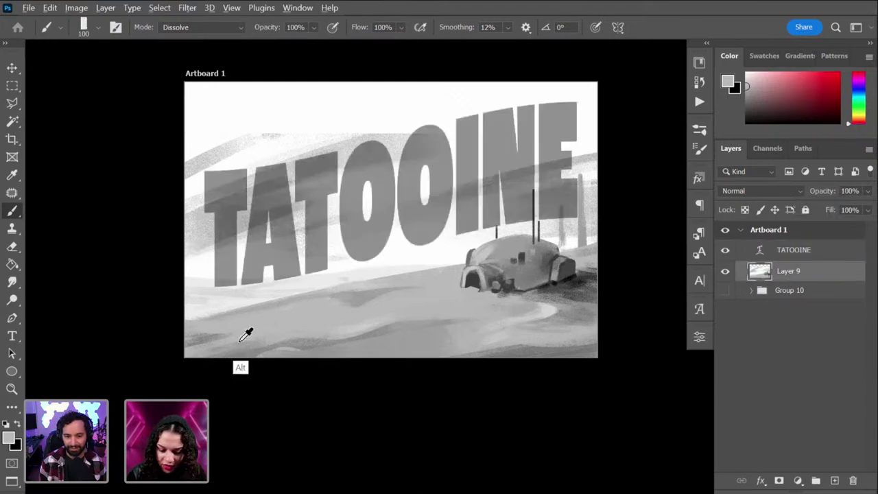
key("bracketright")
key("bracketright")
key("bracketright")
key("bracketright")
key("bracketright")
key("bracketright")
key("bracketright")
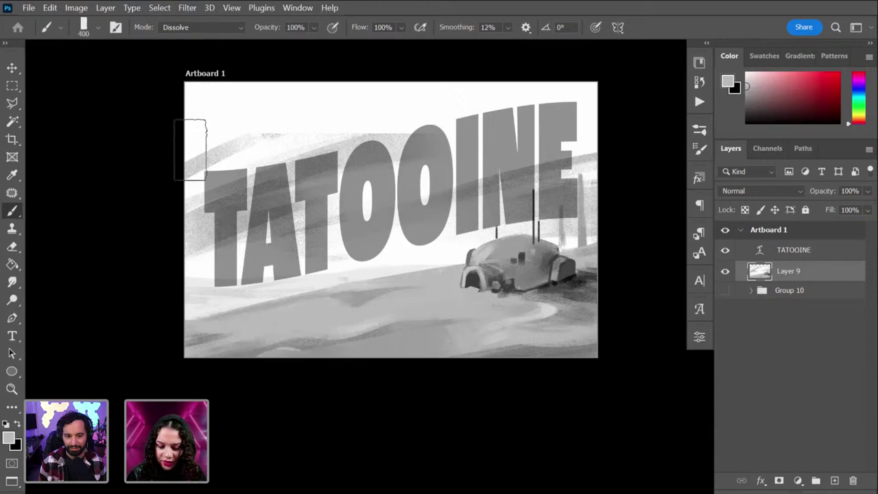
mouse_move(190, 142)
left_mouse_down()
mouse_move(294, 108)
mouse_move(168, 111)
left_mouse_up()
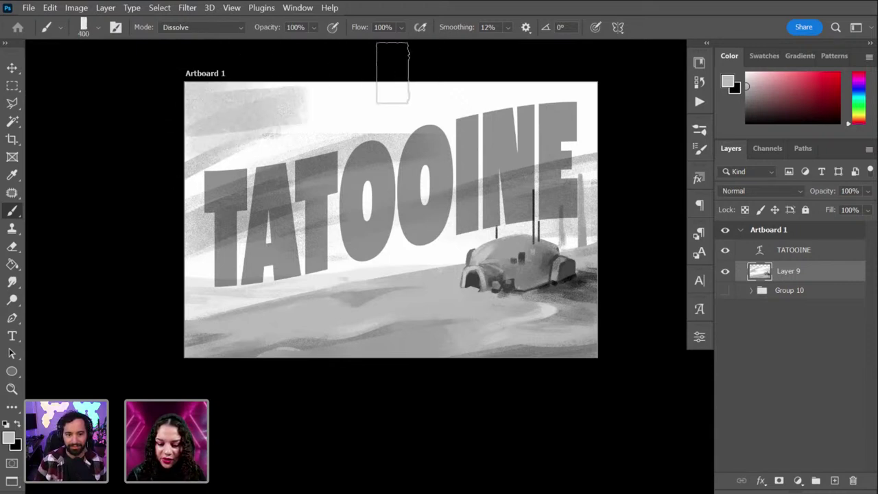
mouse_move(392, 72)
left_mouse_down()
mouse_move(353, 110)
mouse_move(484, 79)
mouse_move(419, 113)
left_mouse_up()
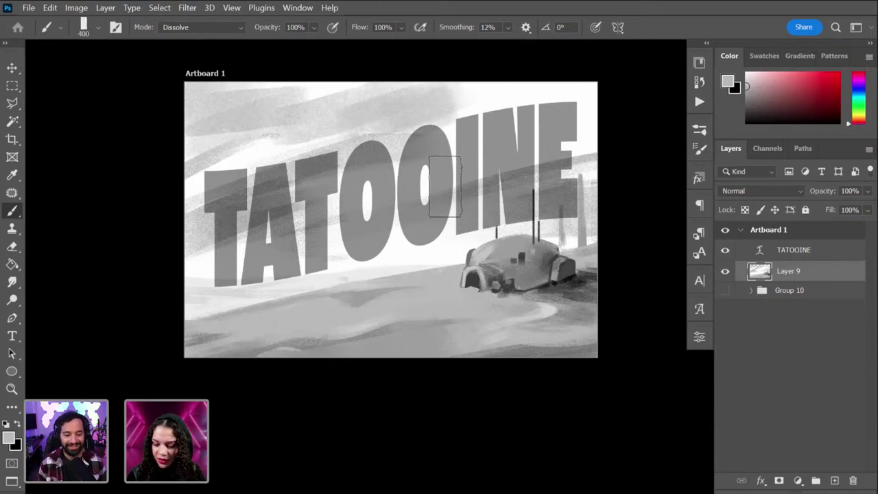
mouse_move(445, 186)
left_mouse_down()
mouse_move(597, 83)
mouse_move(598, 108)
mouse_move(350, 226)
left_mouse_up()
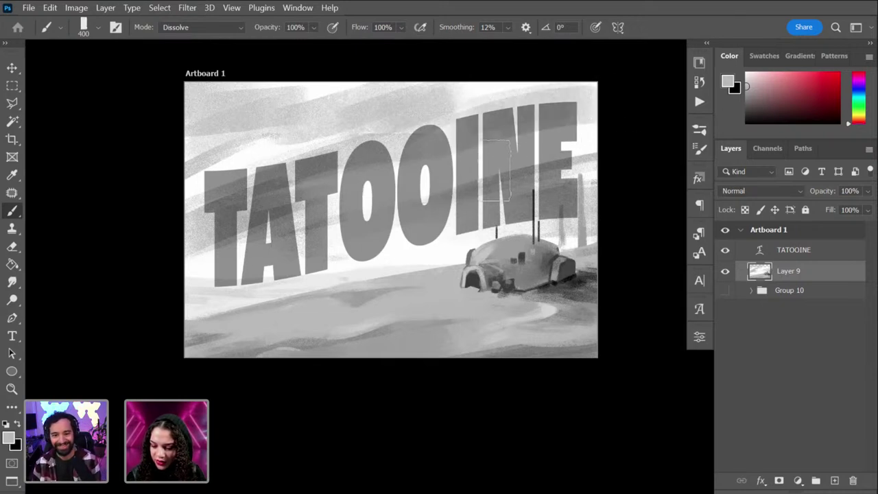
Step: Paint sampled white strokes across the upper-left sky and above the title
key("alt")
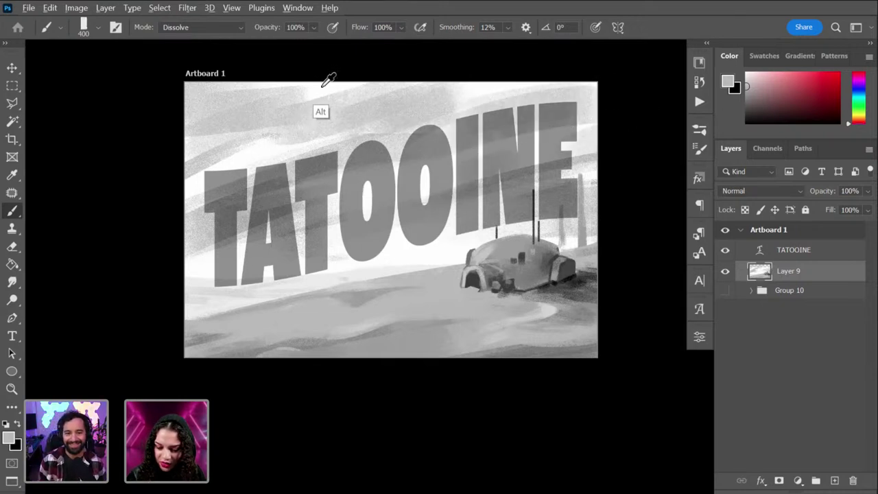
left_click(236, 147, "alt")
mouse_move(295, 94)
left_mouse_down()
mouse_move(240, 144)
mouse_move(317, 103)
left_mouse_up()
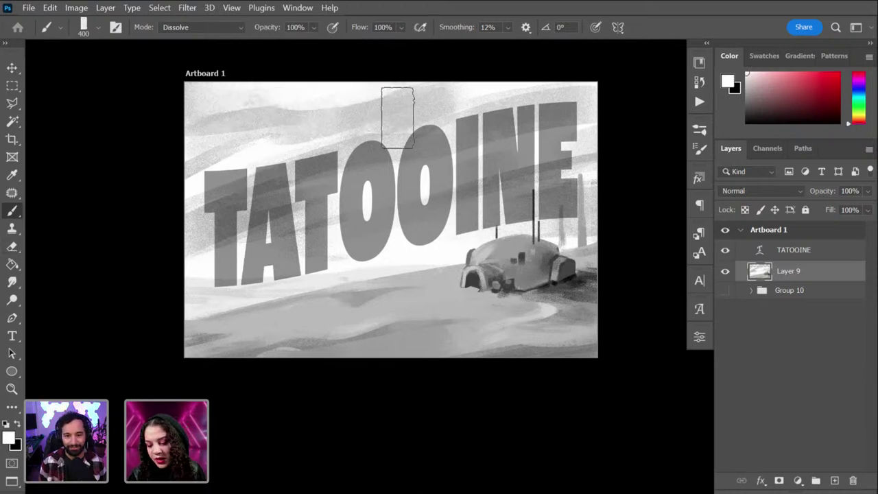
mouse_move(397, 118)
left_mouse_down()
mouse_move(290, 147)
mouse_move(562, 78)
left_mouse_up()
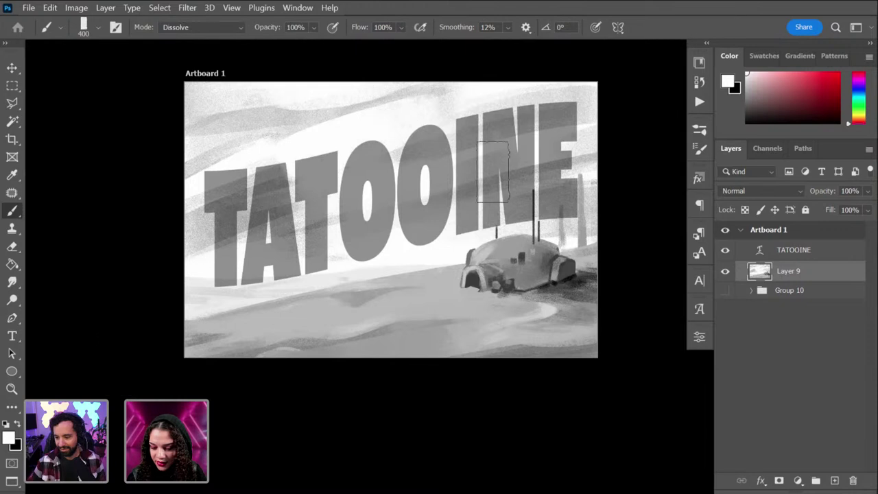
Step: Set the TATOOINE layer's opacity to 10%
left_click(819, 256)
left_click(867, 191)
left_click(812, 209)
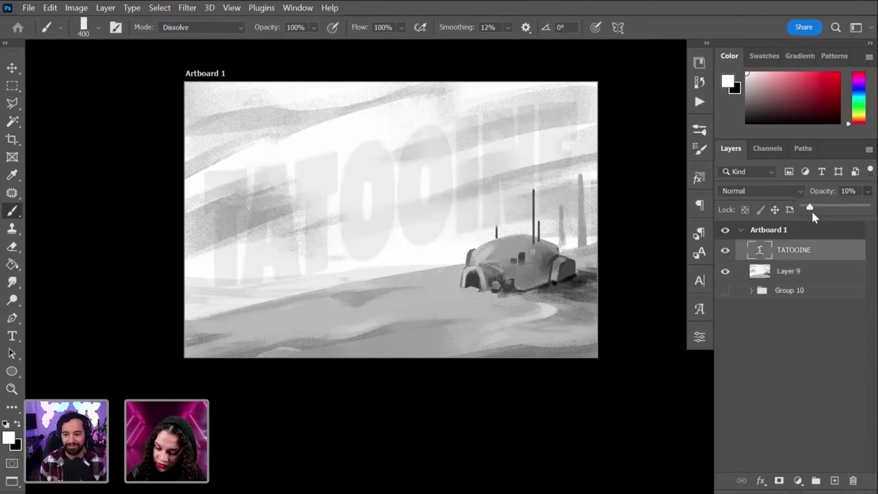
left_click(823, 274)
Step: Return to Layer 9 and turn off the TATOOINE text layer's visibility
left_click(821, 273)
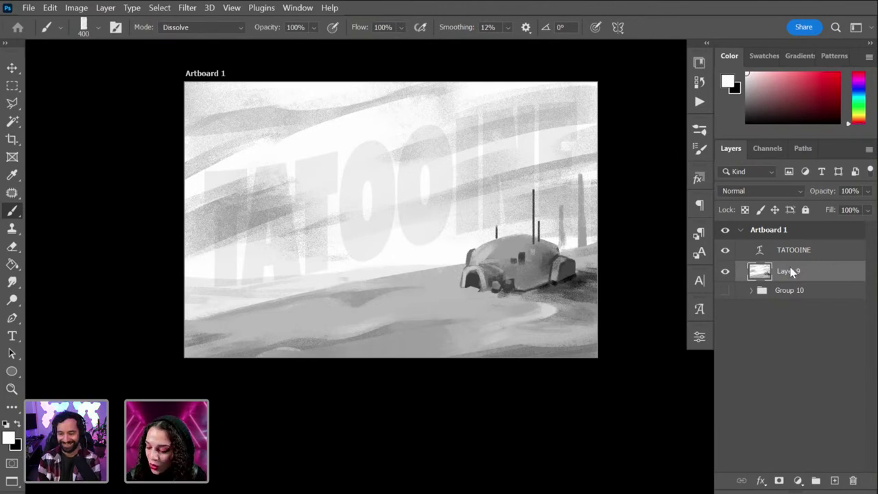
left_click(724, 251)
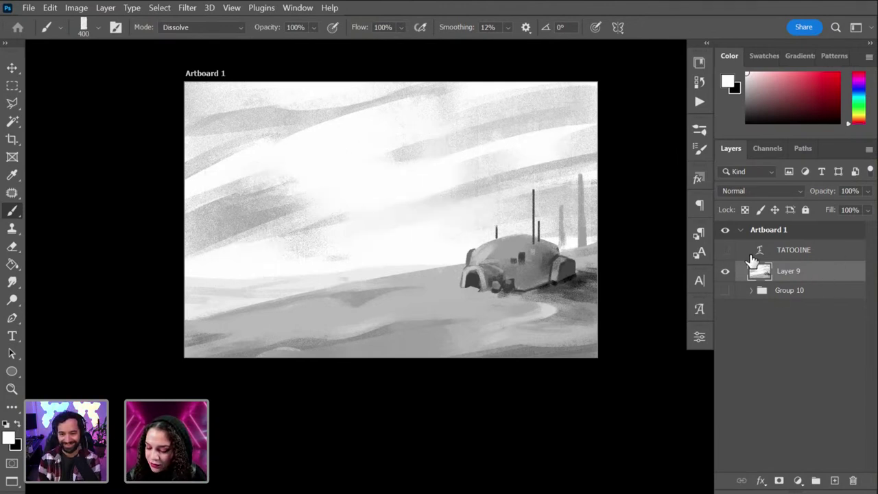
Step: With a 150 brush, paint grey and white streaks across the upper-left sky
left_click(305, 117, "alt")
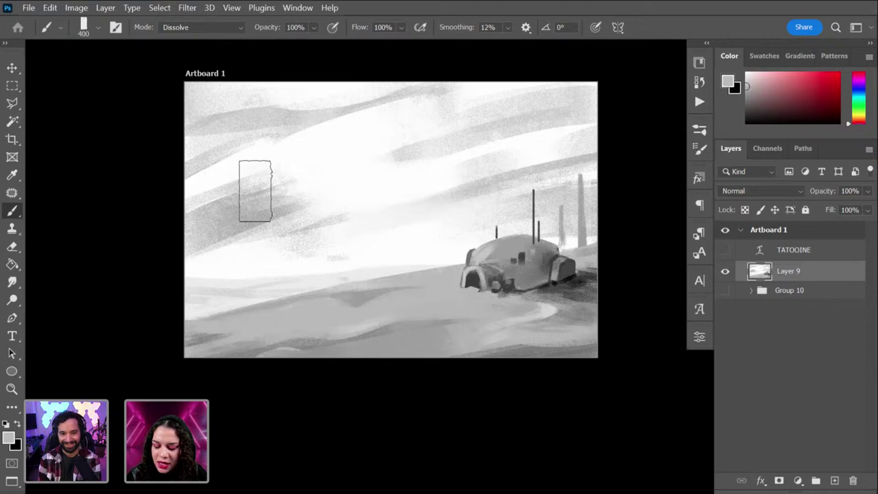
key("bracketleft")
key("bracketleft")
key("bracketleft")
key("bracketleft")
mouse_move(242, 120)
left_mouse_down()
mouse_move(237, 126)
mouse_move(294, 120)
mouse_move(154, 174)
mouse_move(231, 130)
mouse_move(280, 123)
mouse_move(243, 144)
mouse_move(285, 152)
left_mouse_up()
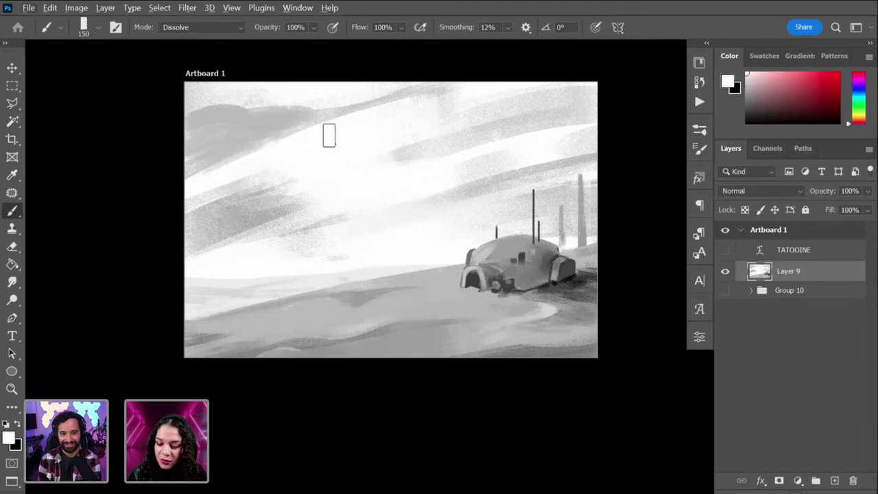
left_click(294, 101, "alt")
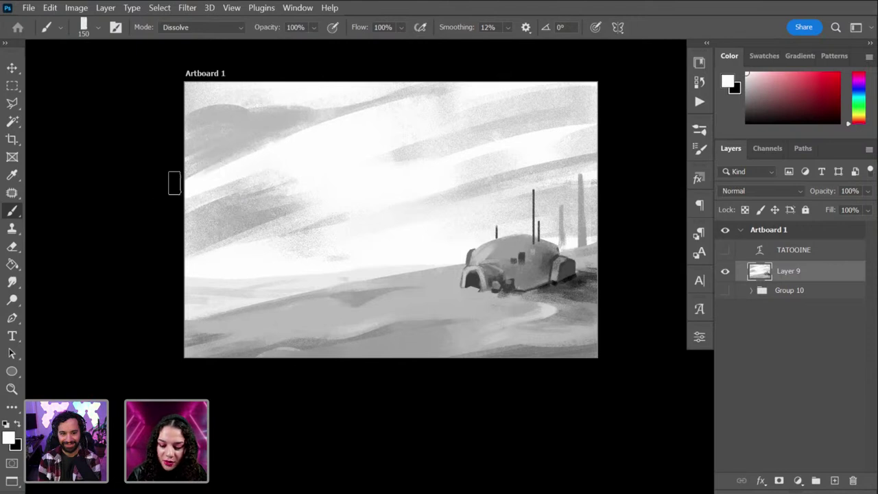
left_click(270, 204, "alt")
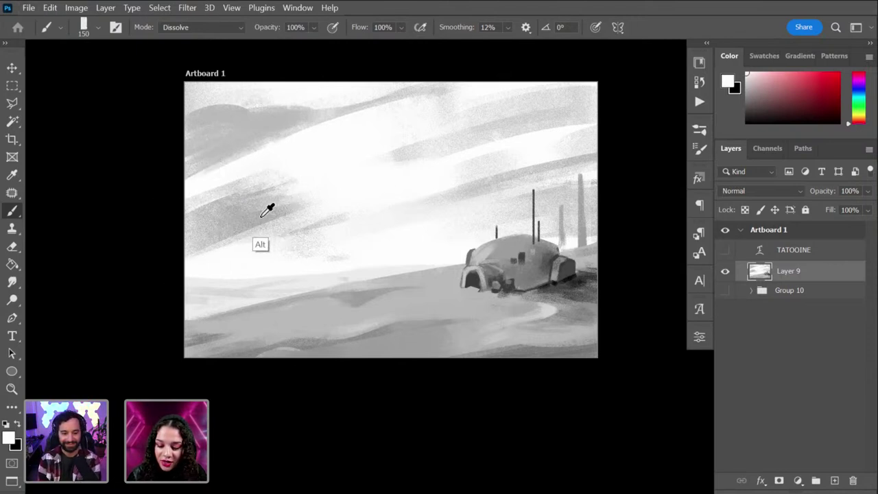
left_click(260, 207, "alt")
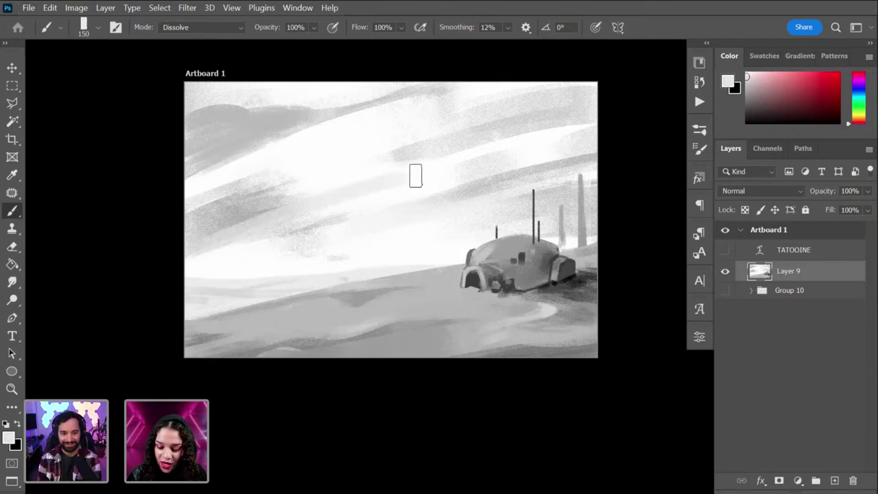
left_click(268, 207, "alt")
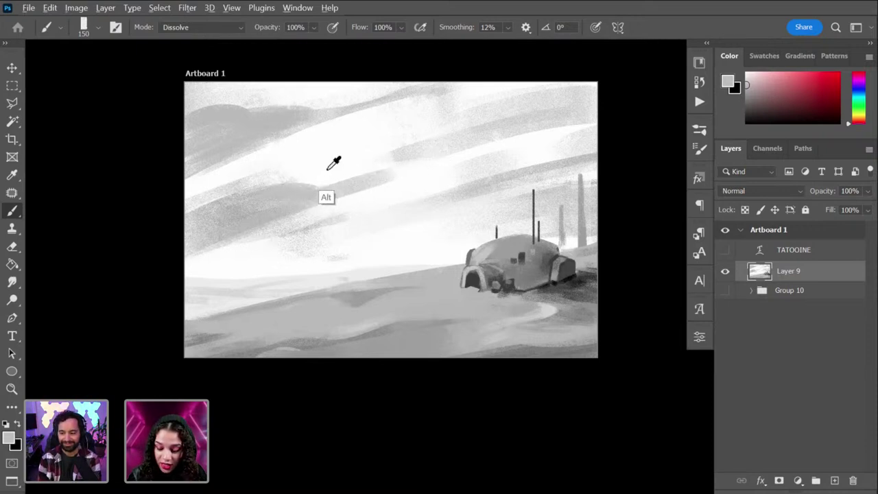
left_click(328, 197, "alt")
mouse_move(297, 162)
left_mouse_down()
mouse_move(207, 200)
mouse_move(267, 166)
mouse_move(205, 219)
mouse_move(138, 249)
left_mouse_up()
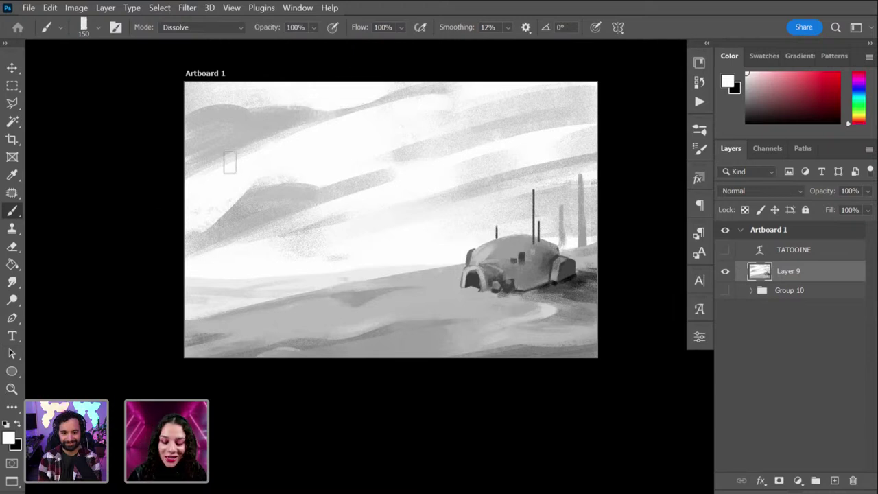
left_click_drag(181, 129, 266, 133)
Step: With the brush at 300, paint broad grey strokes and a diagonal streak in the upper-left sky
key("bracketright")
key("bracketright")
key("bracketright")
key("bracketright")
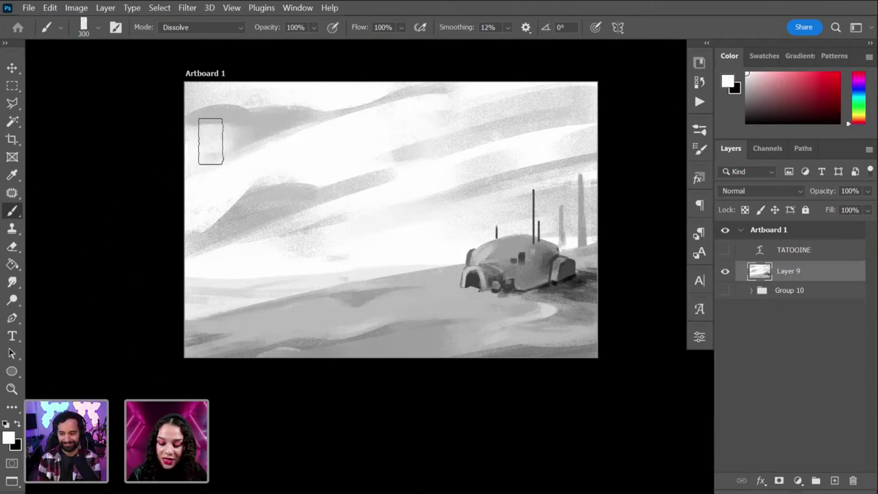
left_click(274, 143, "alt")
left_click_drag(213, 168, 133, 188)
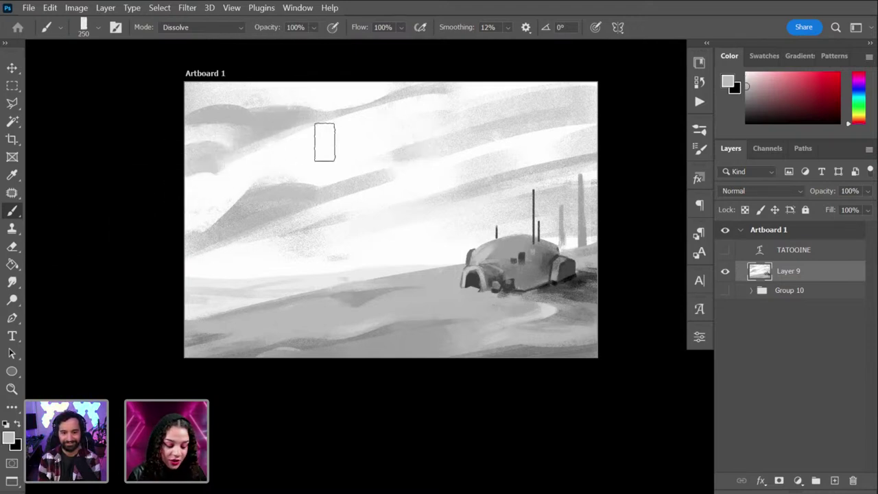
key("bracketleft")
key("bracketleft")
key("bracketleft")
left_click_drag(225, 174, 268, 153)
key("bracketleft")
key("bracketleft")
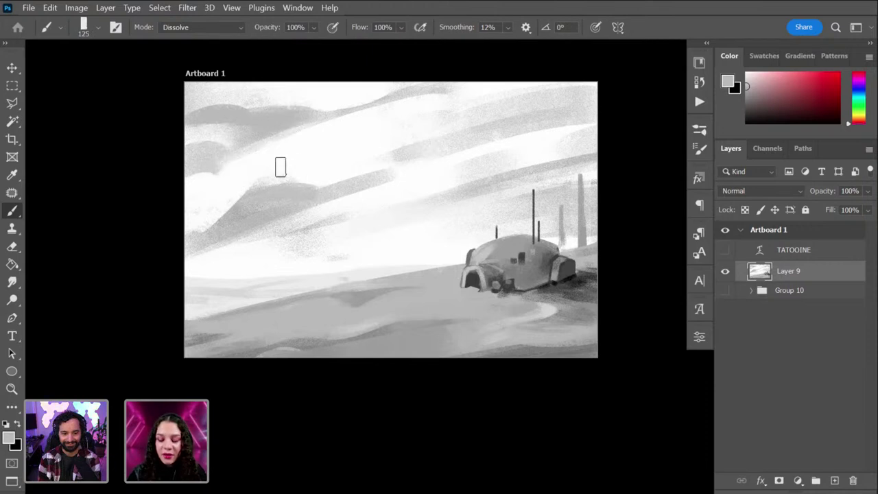
Step: With a smaller brush, darken the top sky edge faintly and add a lighter streak
left_click(313, 144, "alt")
key("bracketleft")
key("bracketleft")
key("bracketleft")
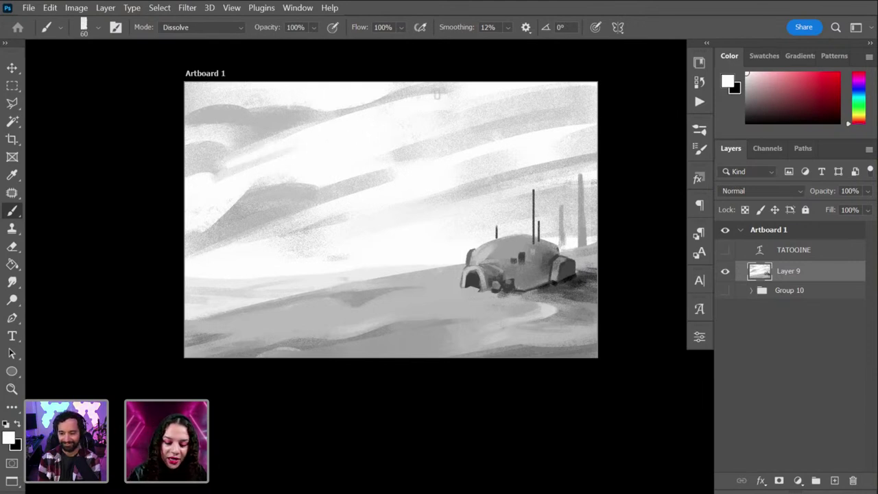
left_click(265, 151, "alt")
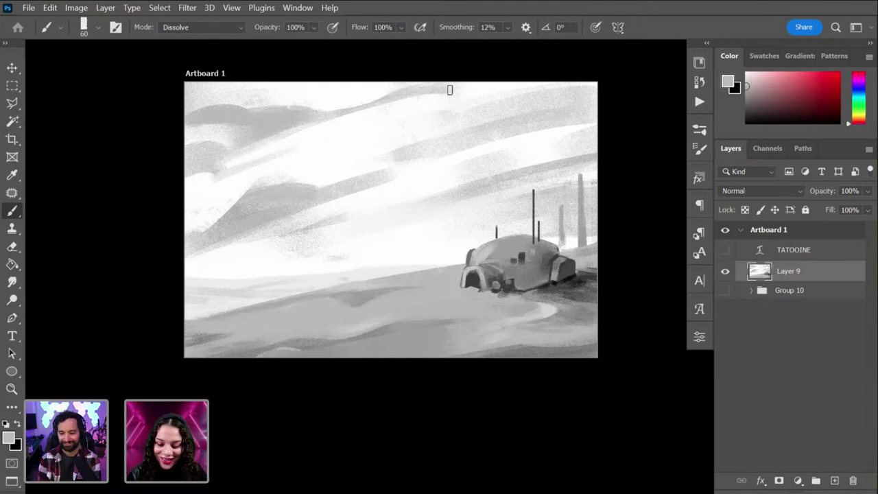
left_click_drag(450, 89, 492, 88)
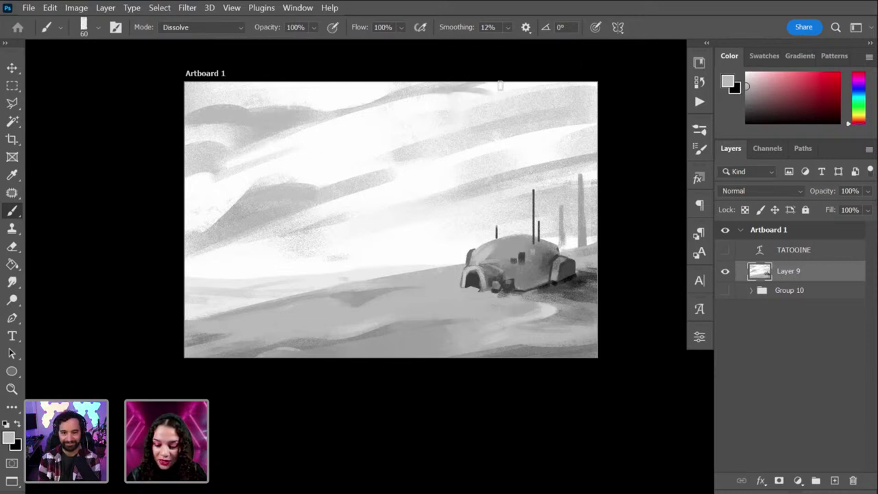
left_click_drag(485, 81, 521, 80)
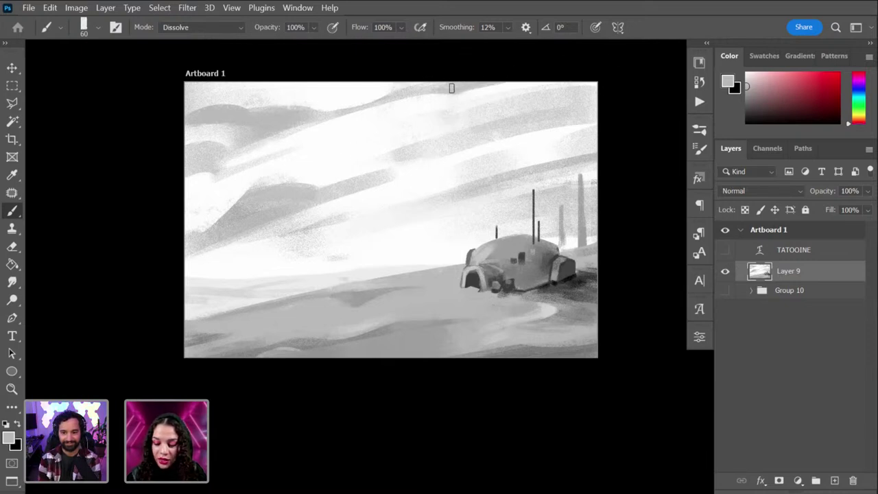
key("alt")
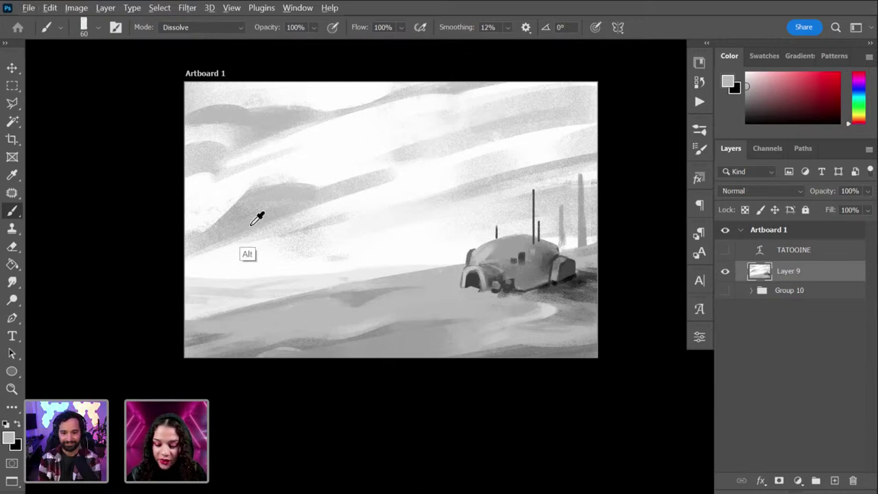
left_click(319, 183, "alt")
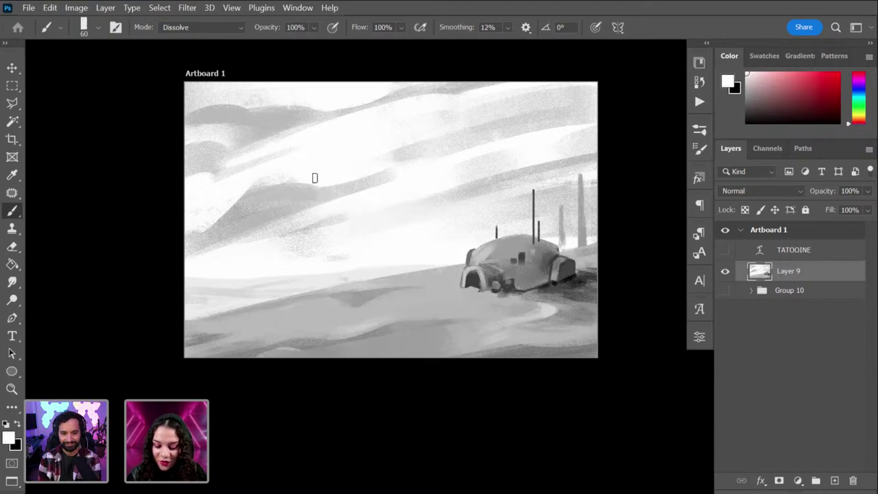
left_click_drag(315, 178, 419, 153)
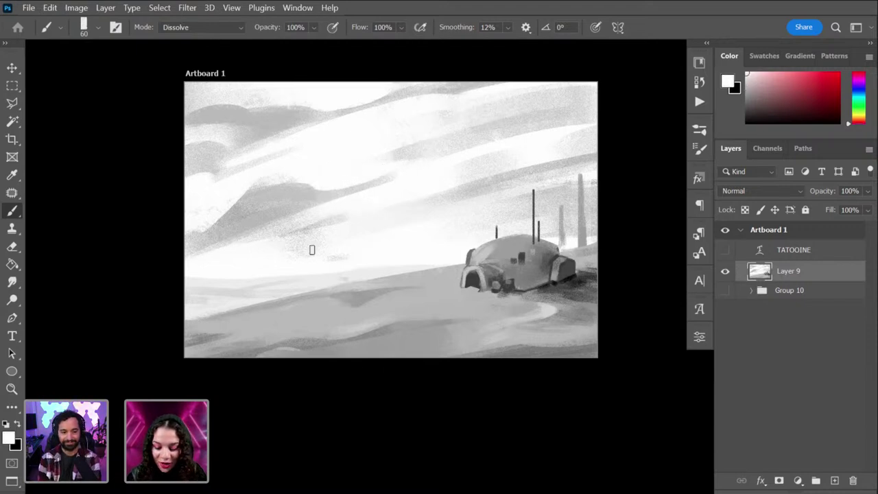
Step: Sample further light greys and whites from the sky with a slightly larger brush
key("alt")
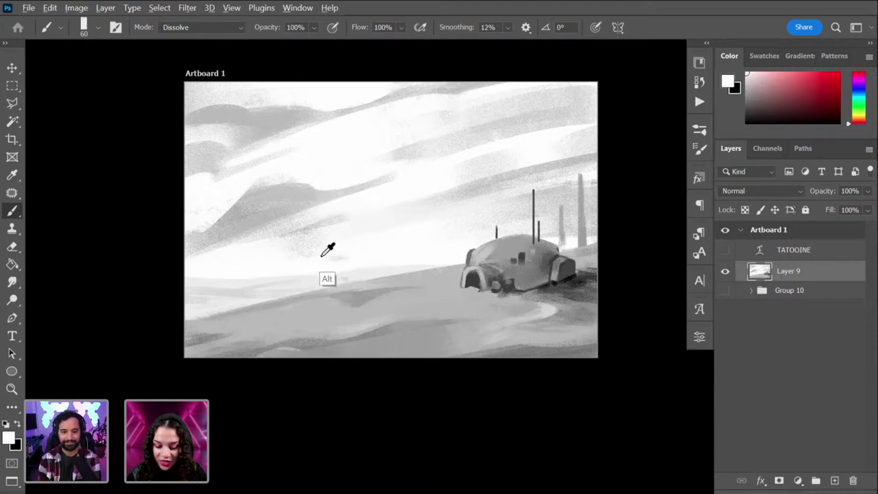
key("alt")
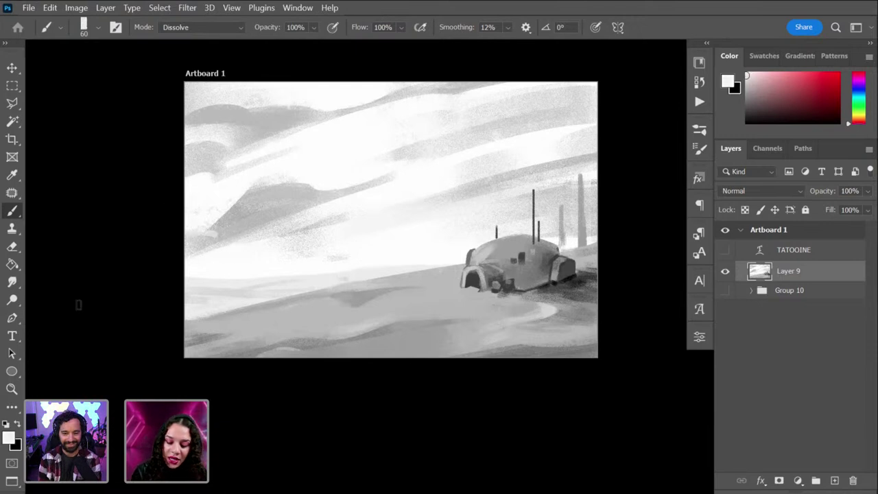
left_click(303, 184, "alt")
key("bracketright")
key("bracketright")
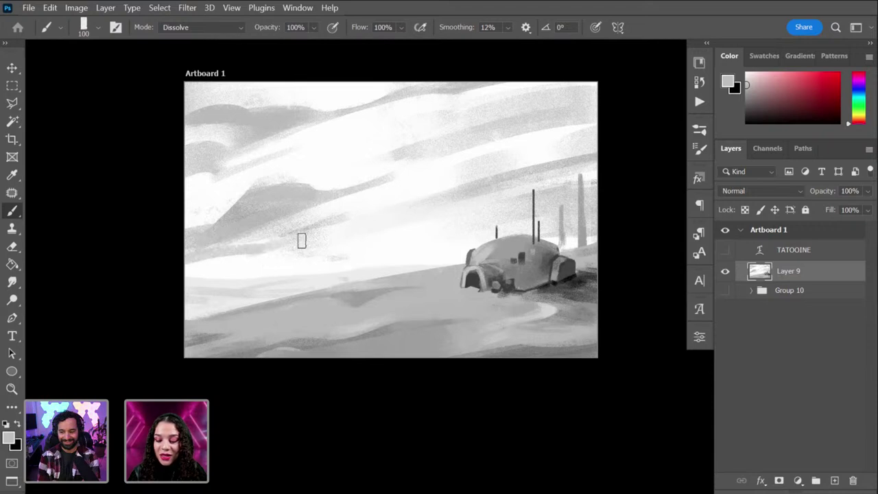
left_click(351, 201, "alt")
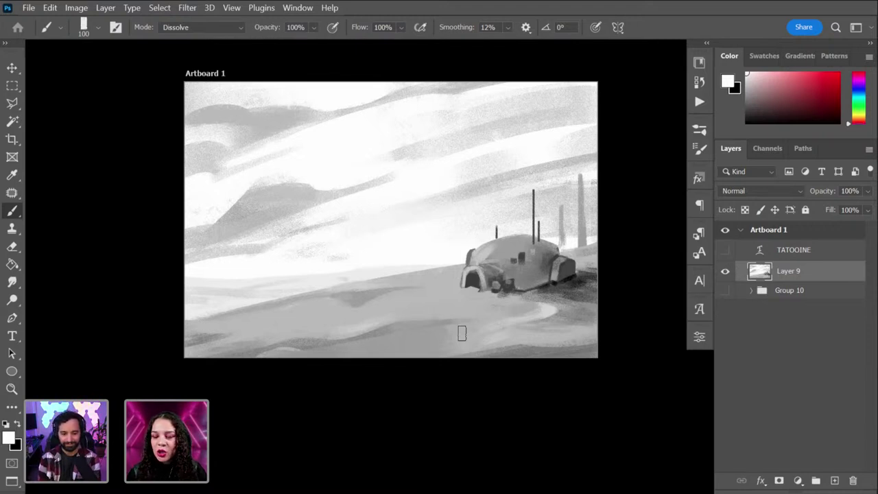
left_click(252, 200, "alt")
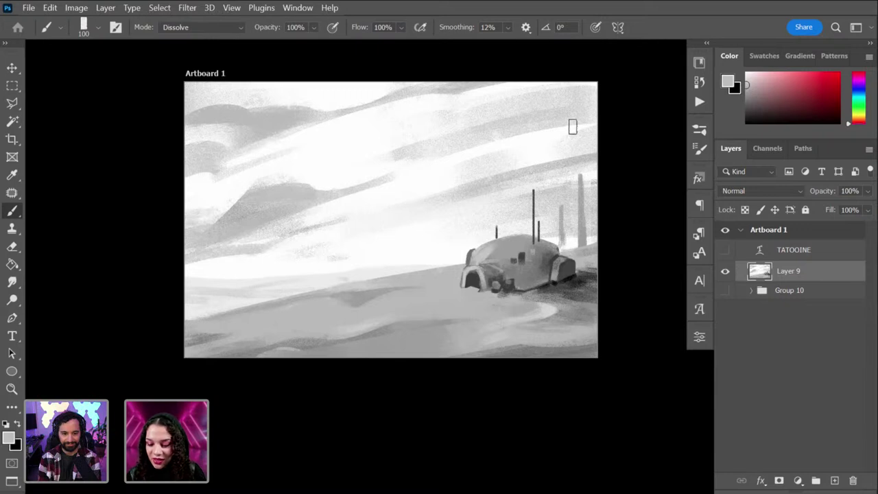
left_click(541, 139, "alt")
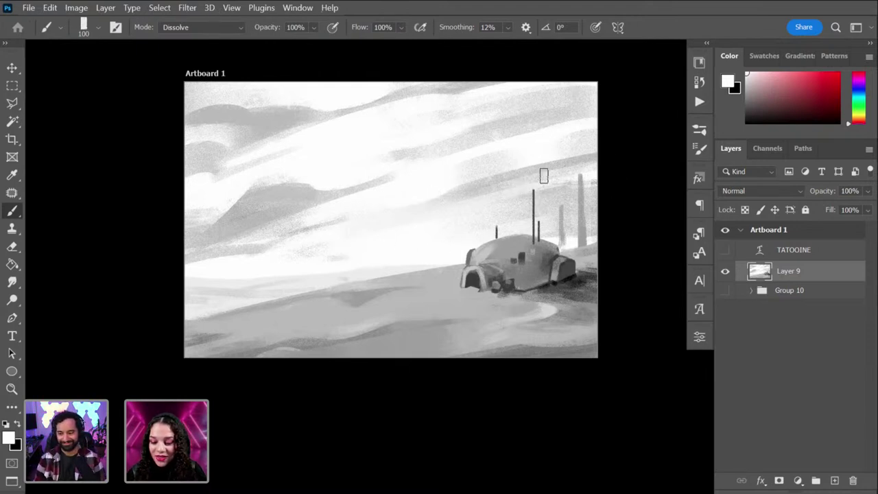
left_click(249, 198, "alt")
Step: Dab grey and white Dissolve strokes into the upper-right sky, sizing the brush between 200 and 100
key("bracketright")
key("bracketright")
key("bracketright")
key("bracketright")
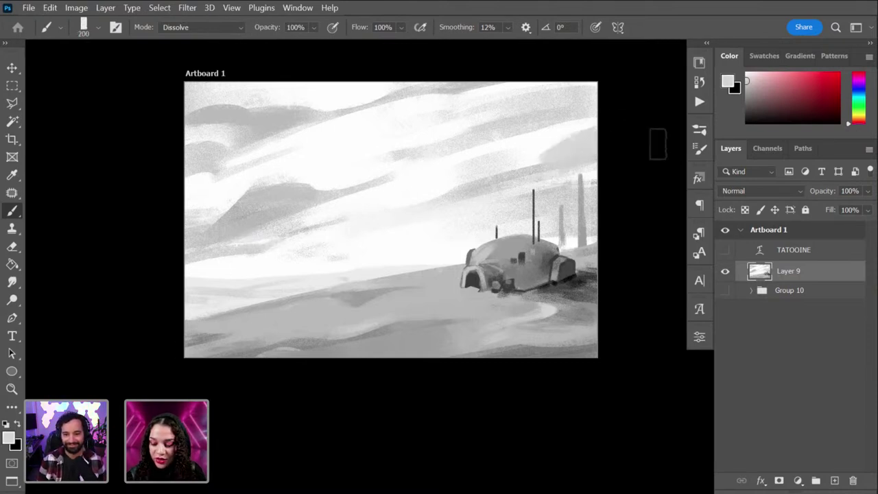
left_click(541, 144)
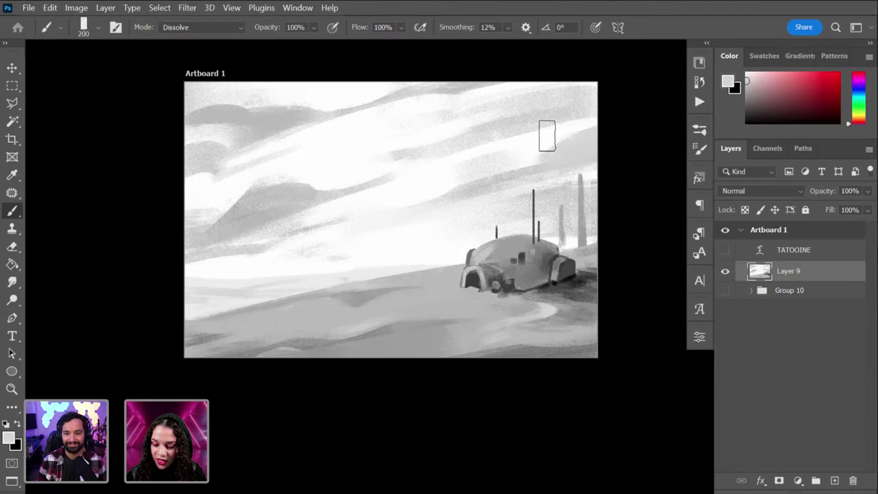
left_click(406, 213, "alt")
key("bracketleft")
key("bracketleft")
key("bracketleft")
key("bracketleft")
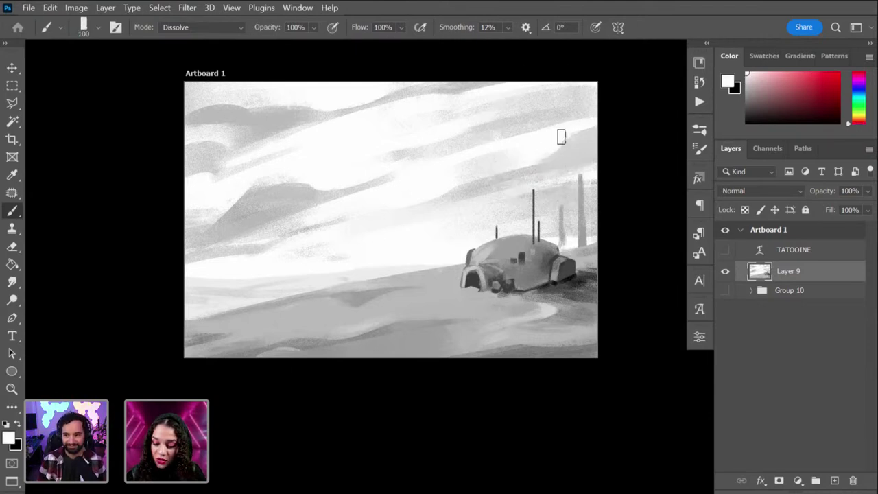
key("ctrl")
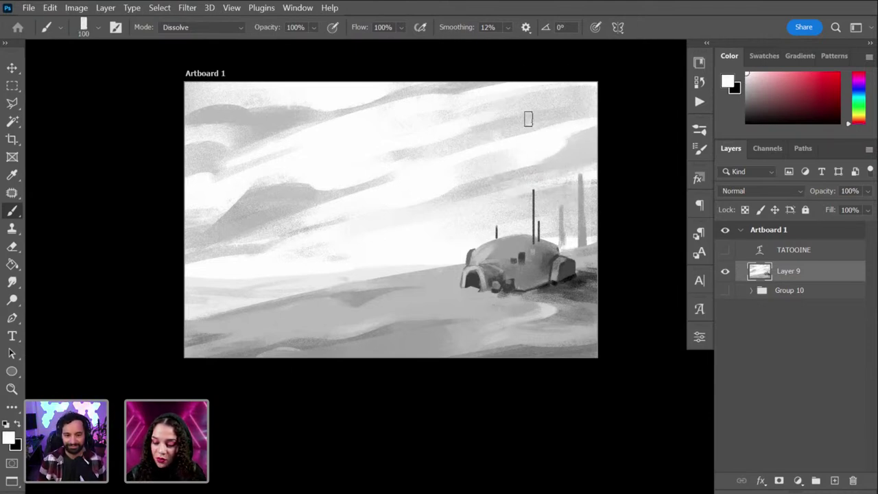
left_click_drag(552, 141, 515, 145)
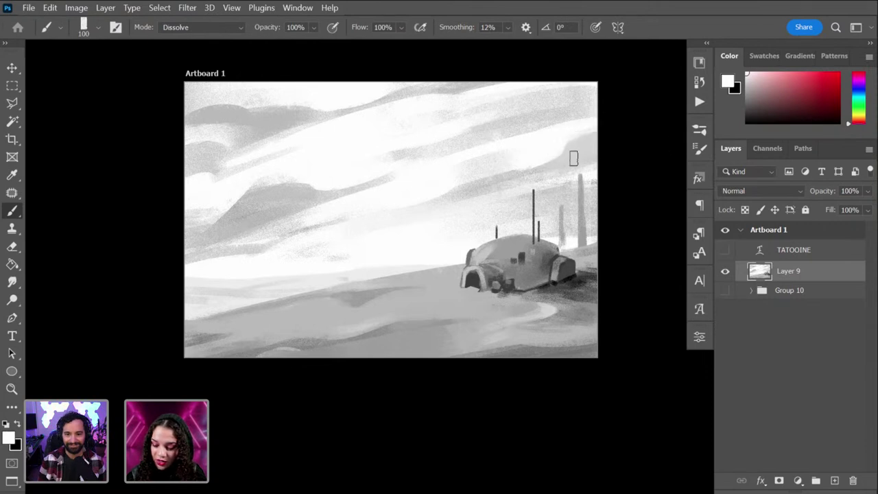
Step: Paint a darker grey cloud in the left sky out to its edge, with a white highlight
left_click(230, 249, "alt")
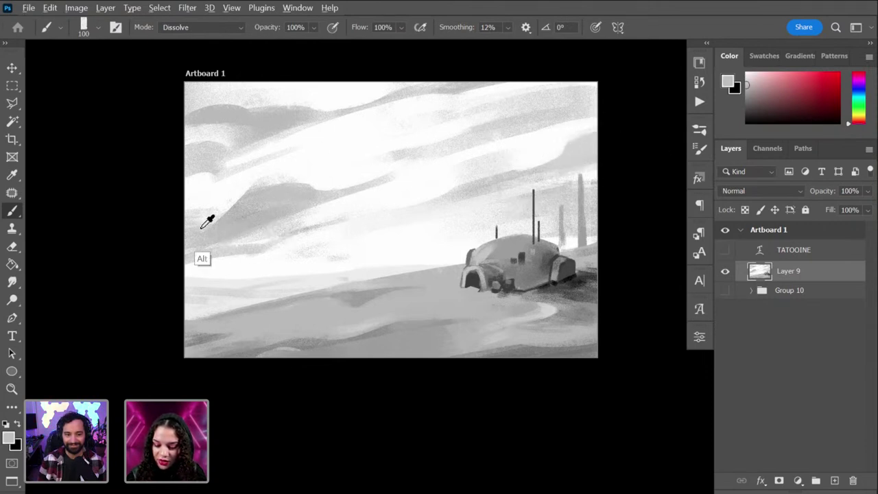
left_click(229, 217, "alt")
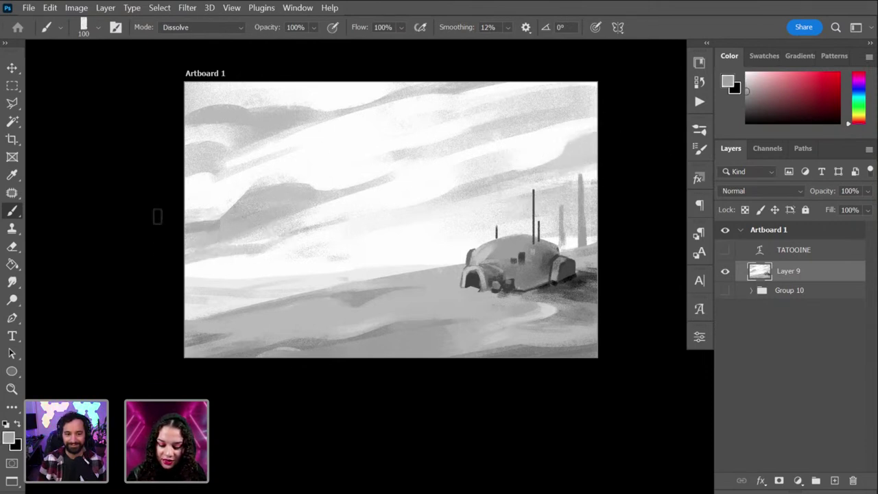
mouse_move(227, 212)
left_mouse_down()
mouse_move(238, 200)
mouse_move(282, 198)
left_mouse_up()
left_click_drag(209, 216, 170, 265)
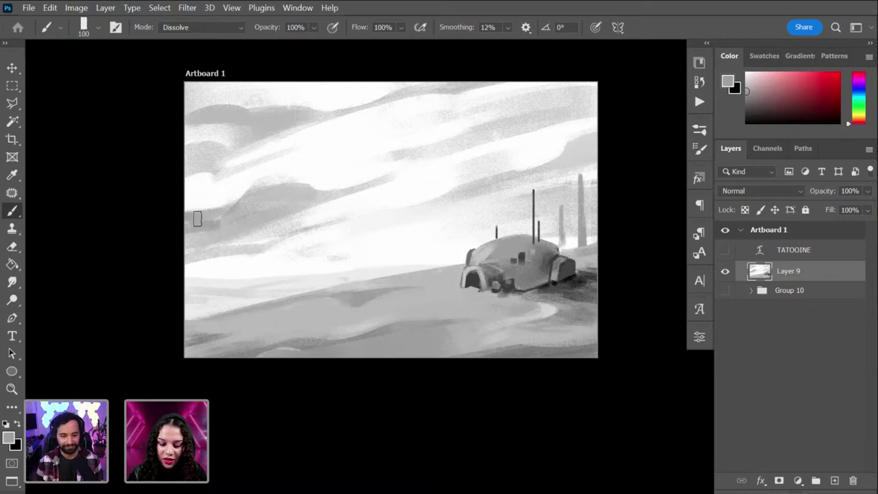
left_click(209, 201, "alt")
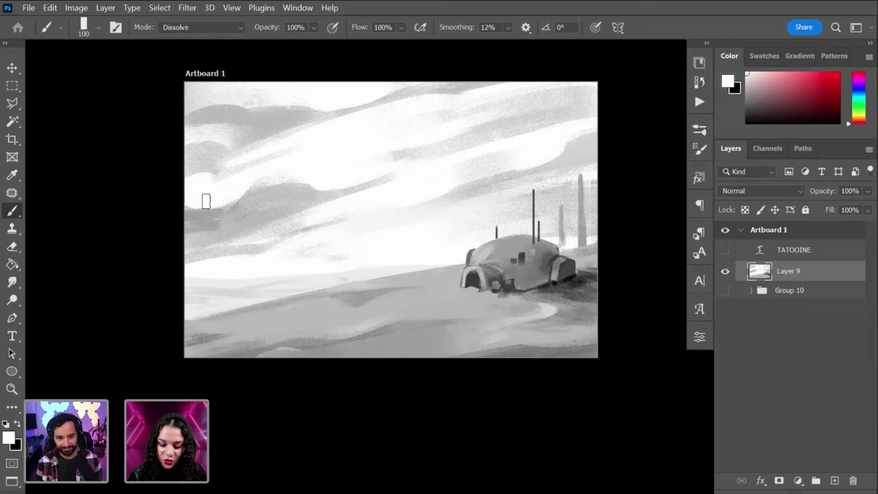
left_click_drag(206, 201, 216, 196)
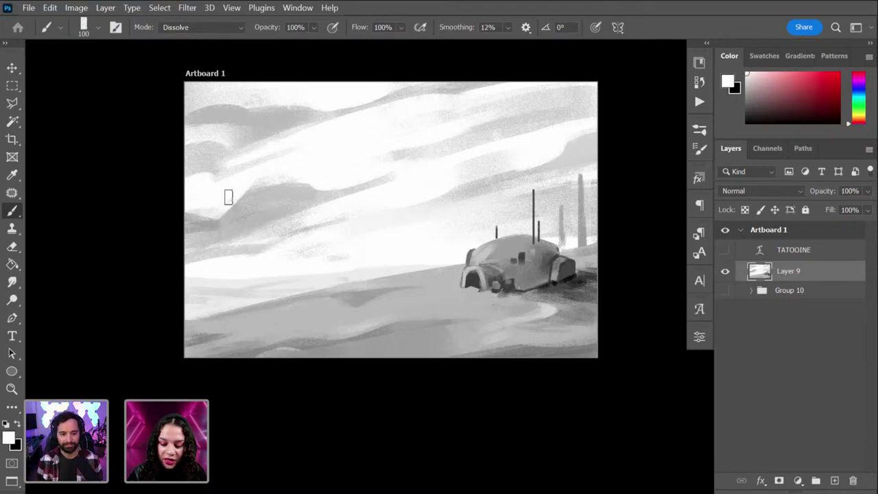
left_click_drag(209, 209, 239, 188)
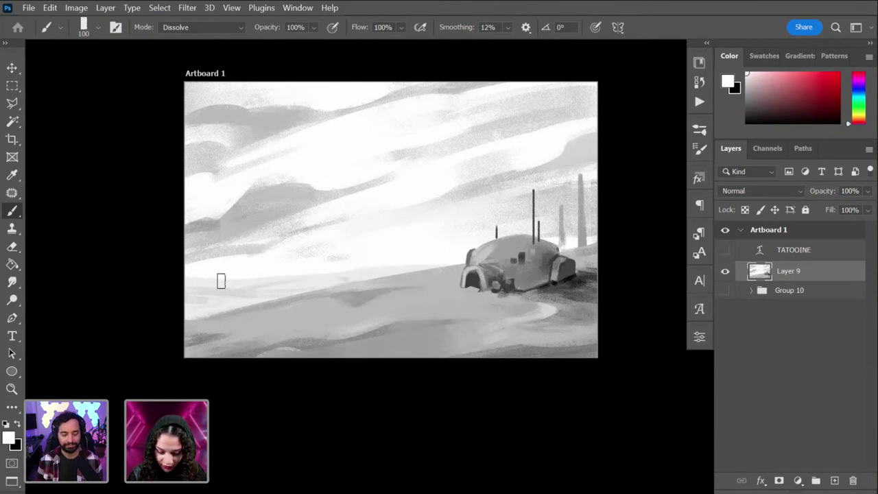
Step: Lighten the grey cloud band across the left sky and brighten the upper-right sky with white
left_click(223, 235, "alt")
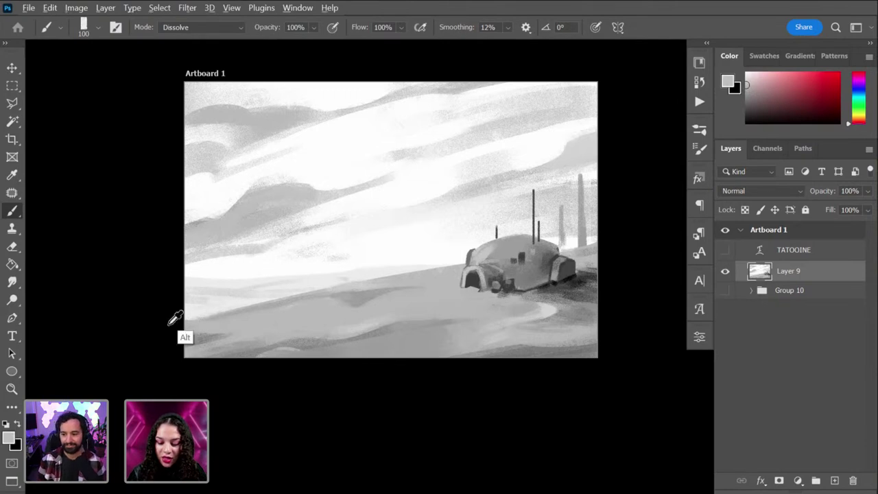
left_click(382, 197, "alt")
mouse_move(316, 208)
left_mouse_down()
mouse_move(290, 217)
mouse_move(365, 192)
mouse_move(224, 227)
mouse_move(388, 182)
left_mouse_up()
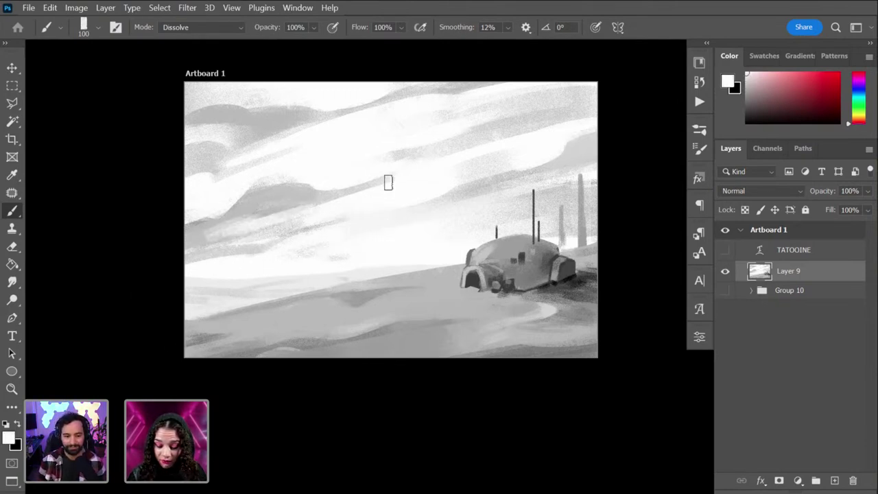
left_click(287, 195, "alt")
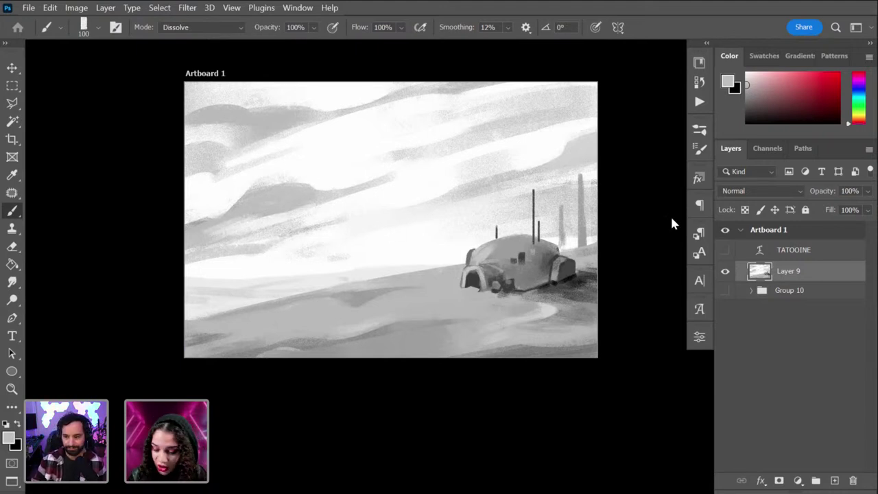
left_click(476, 115, "alt")
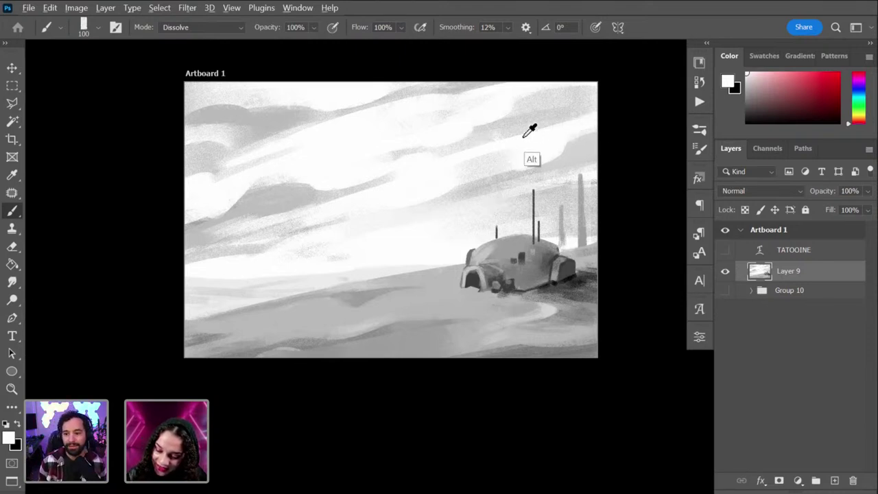
left_click_drag(534, 139, 576, 116)
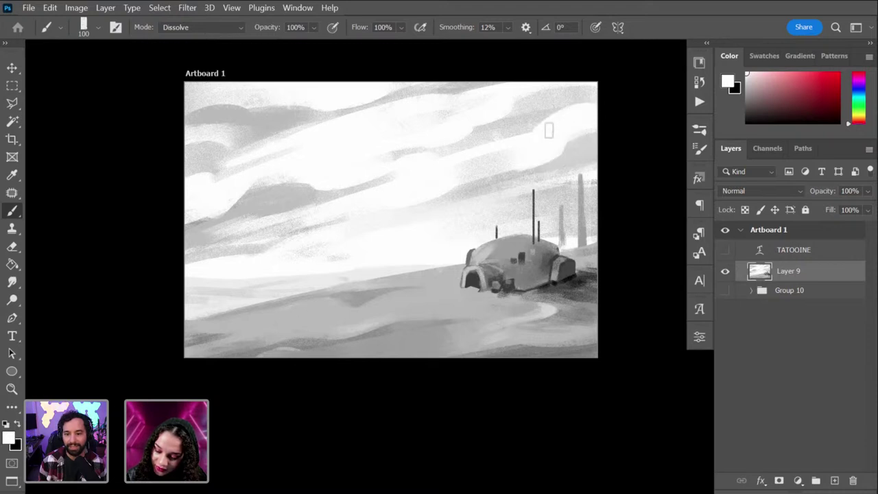
left_click(559, 137, "alt")
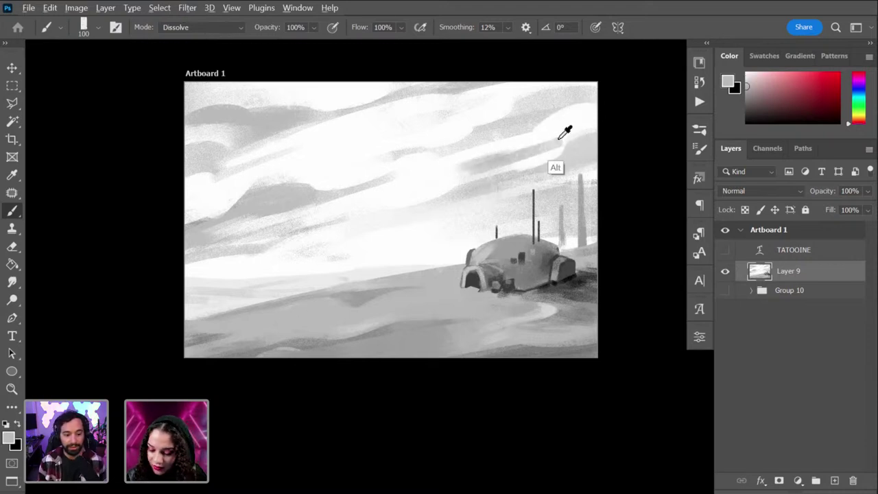
left_click(557, 136, "alt")
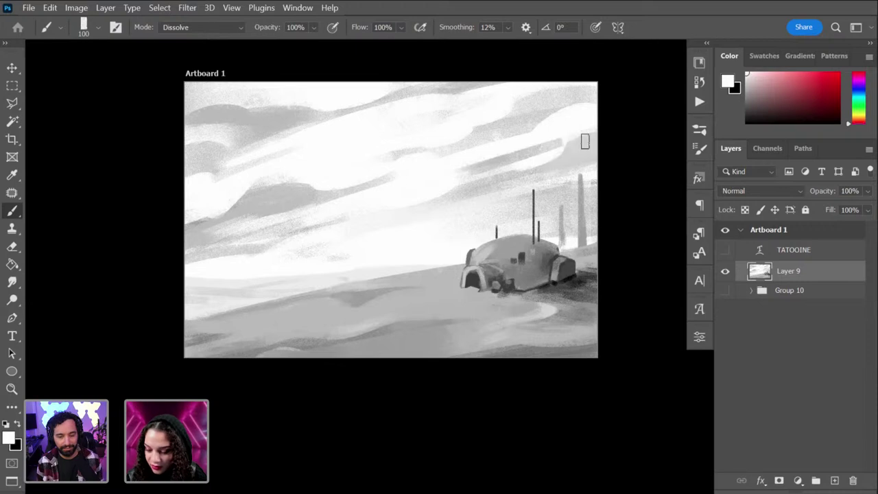
Step: Shrink the brush to 50 px and sample light grey and white from the sky
key("bracketleft")
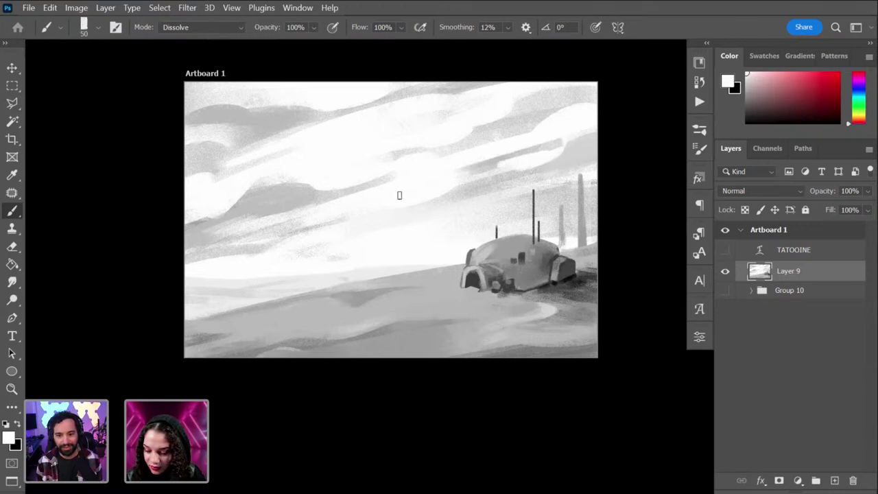
left_click(569, 134, "alt")
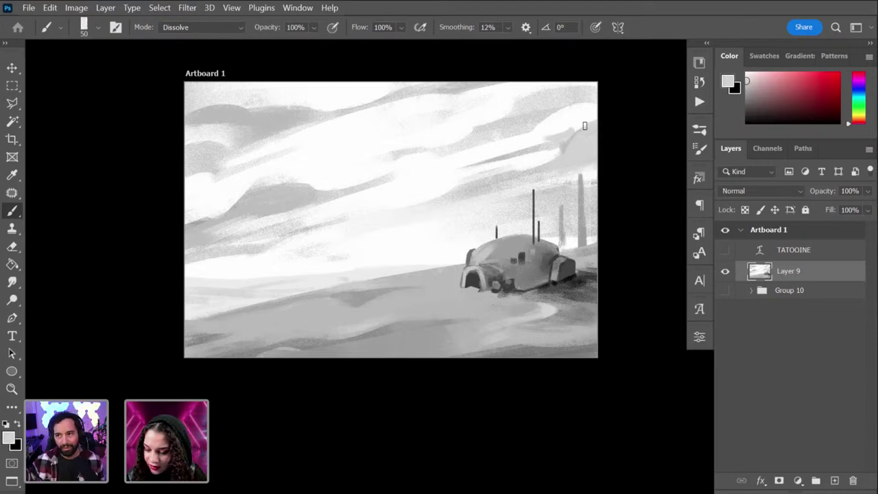
left_click(568, 131, "alt")
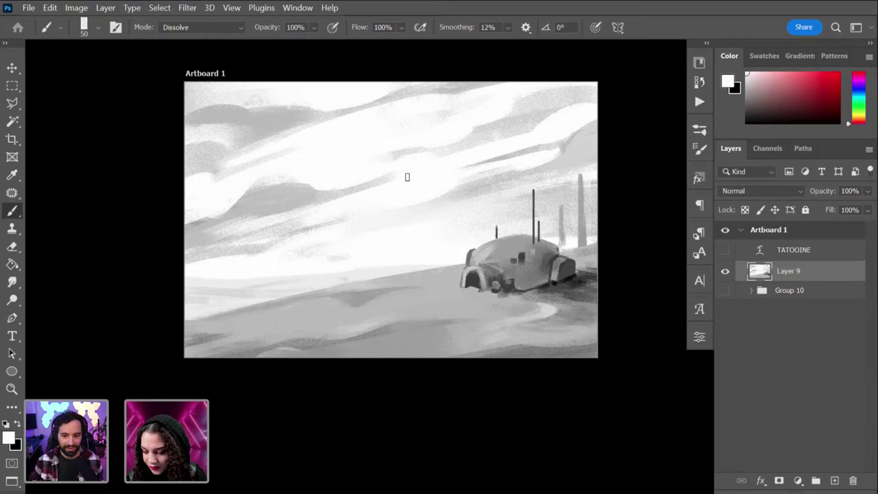
left_click(576, 135, "alt")
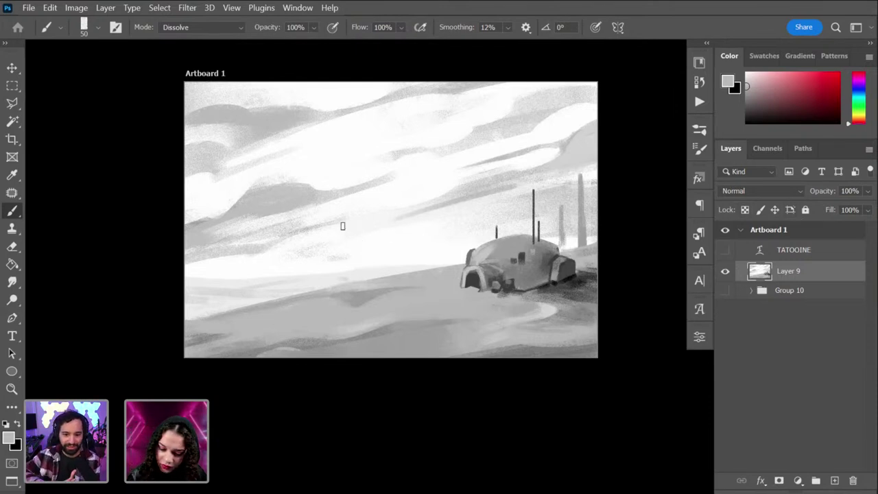
left_click(387, 214, "alt")
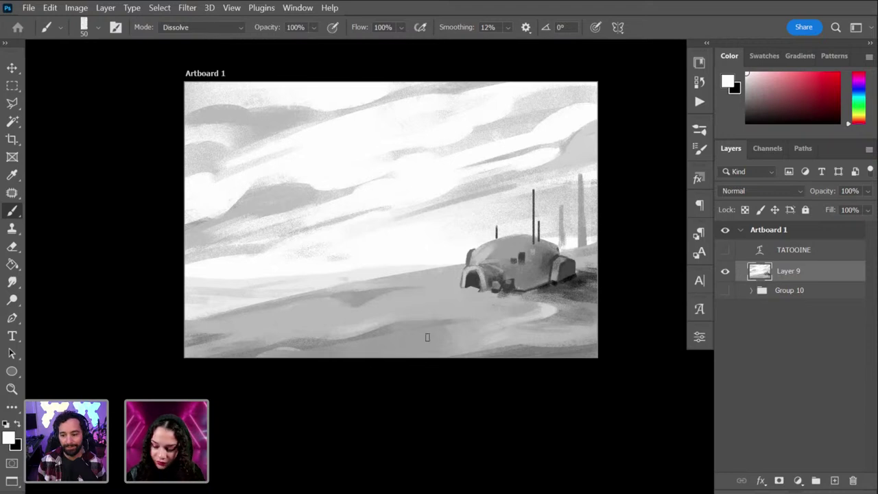
Step: With the Polygonal Lasso, trace the tower, spire and dome top down to the dome's left edge
key("l")
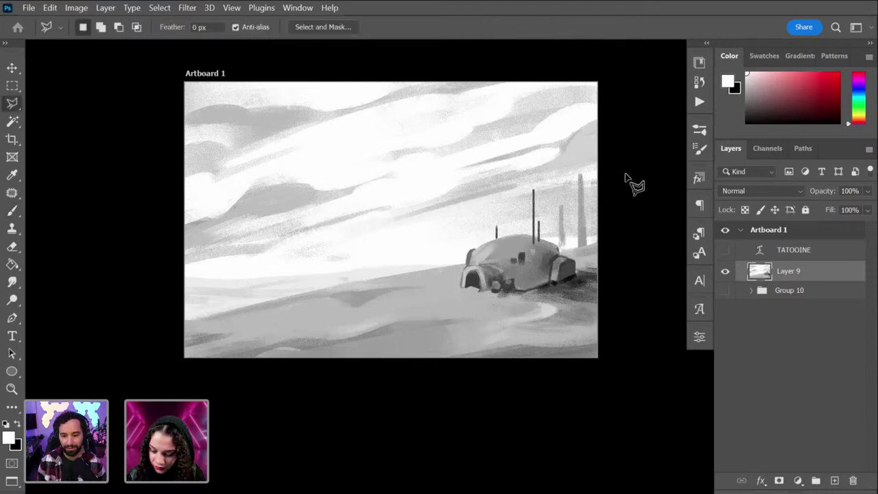
left_click(595, 241)
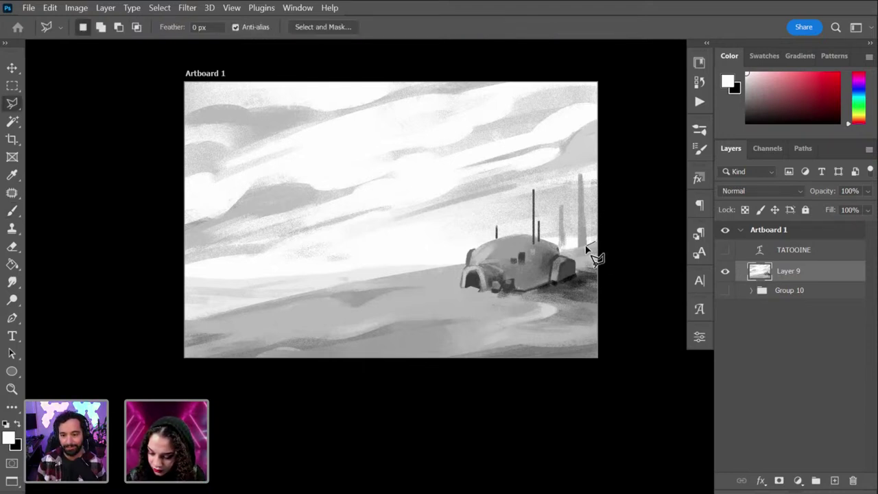
left_click(582, 177)
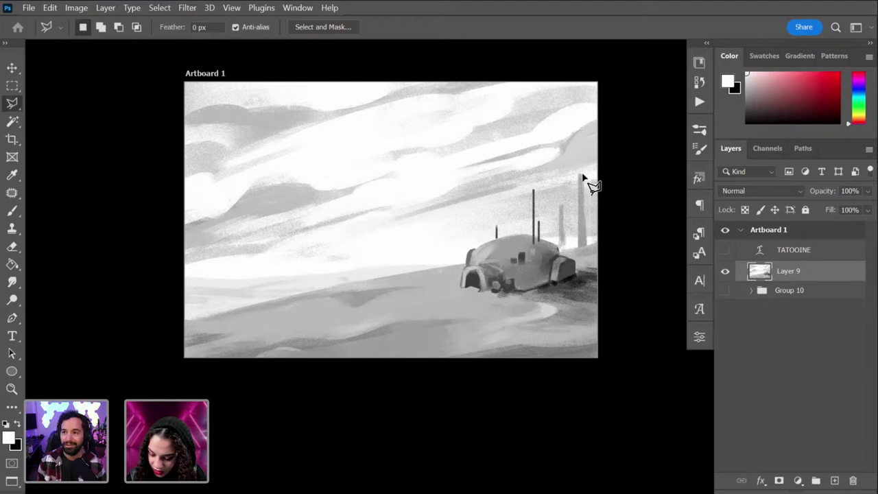
key("Escape")
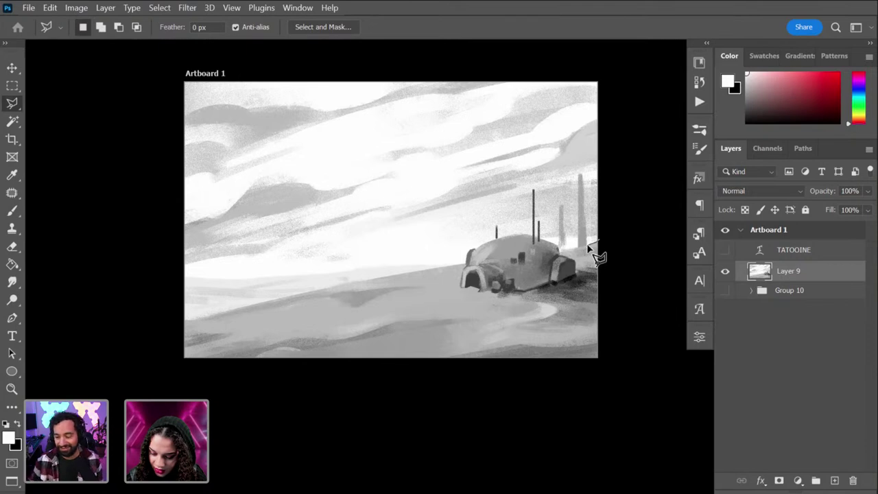
left_click(584, 242)
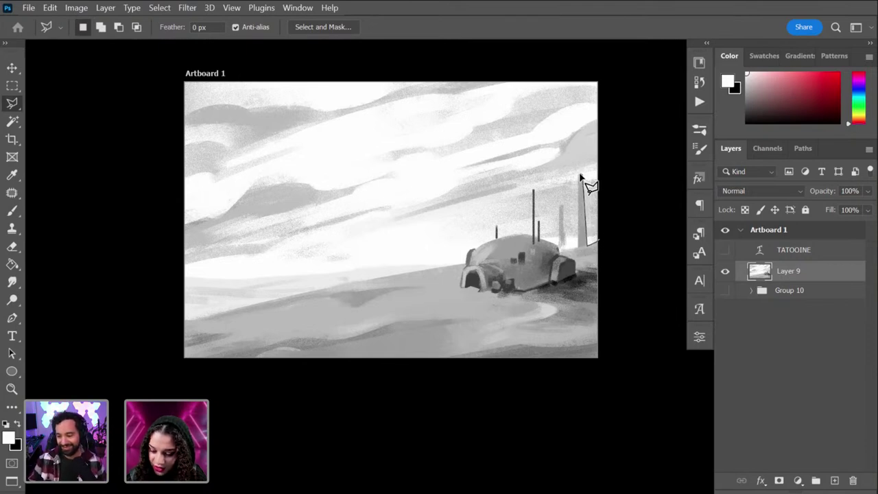
left_click(579, 176)
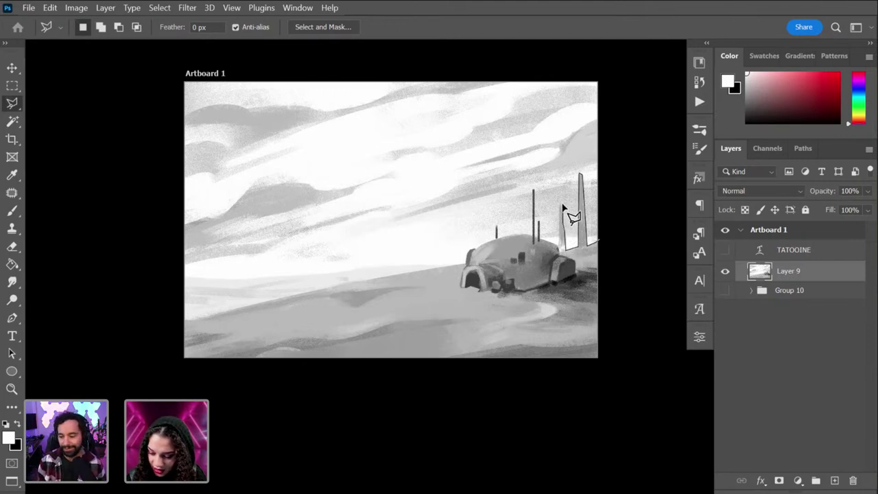
left_click(561, 205)
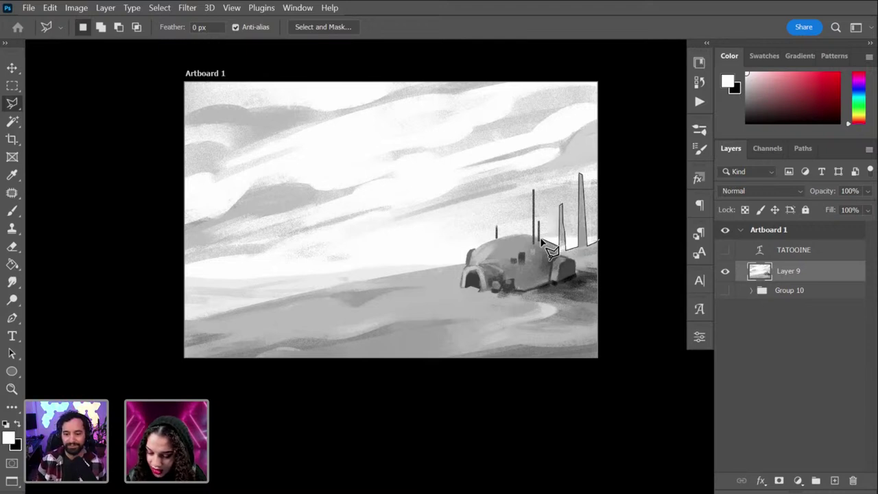
left_click(490, 241)
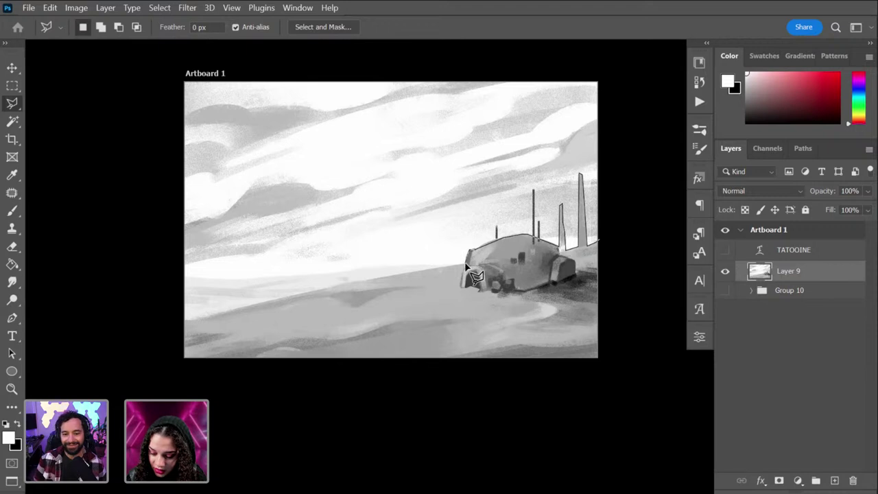
left_click(466, 265)
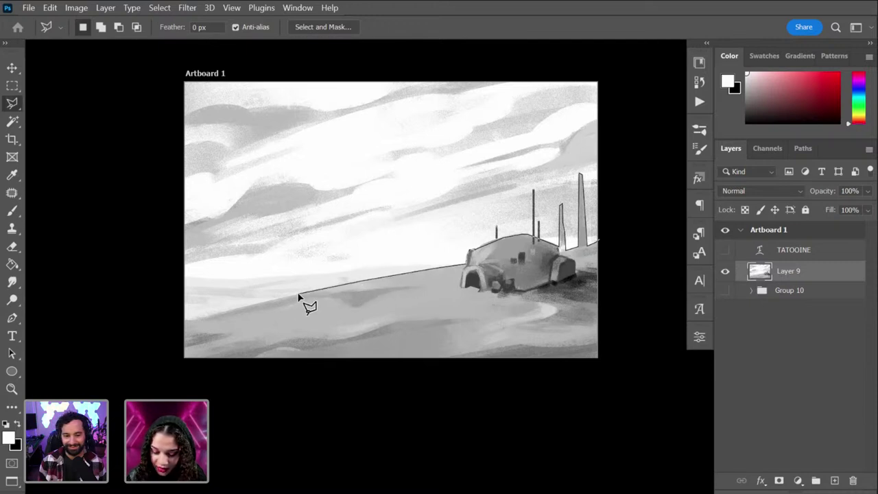
Step: Run the outline along the ground to the left edge, around outside the canvas, and close it
left_click(182, 320)
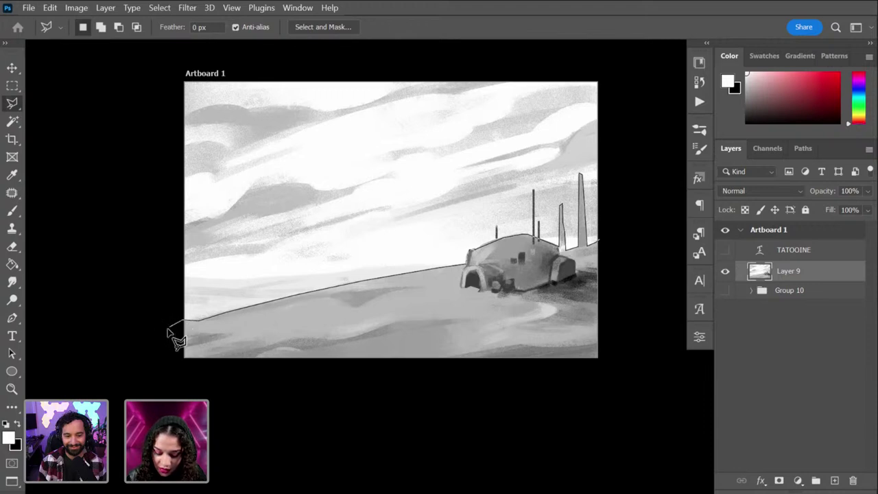
left_click(158, 369)
left_click(232, 408)
left_click(398, 410)
left_click(566, 393)
left_click(639, 370)
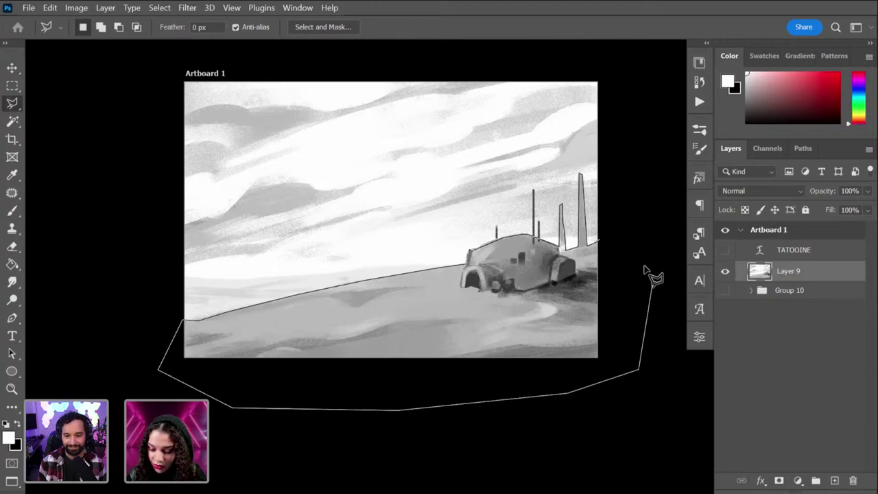
left_click(652, 281)
left_click(612, 235)
left_click(602, 242)
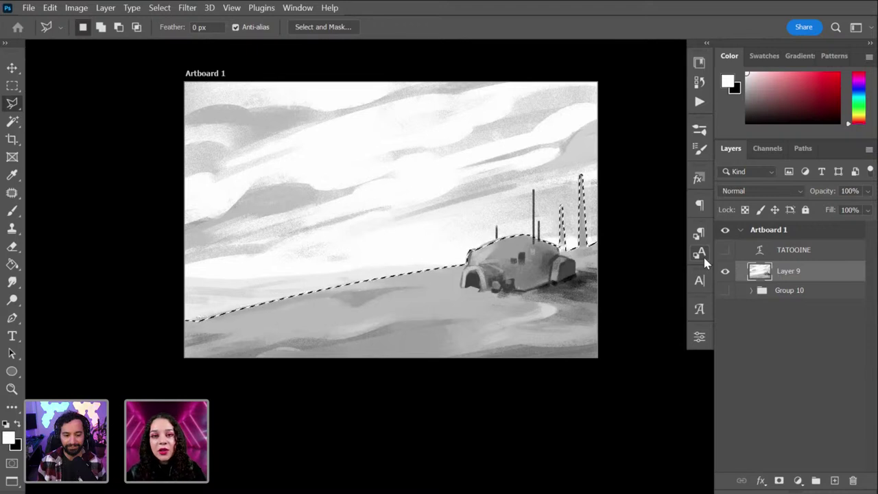
Step: Add the dome top to the selection and trace a higher horizon line to the left edge
key("shift")
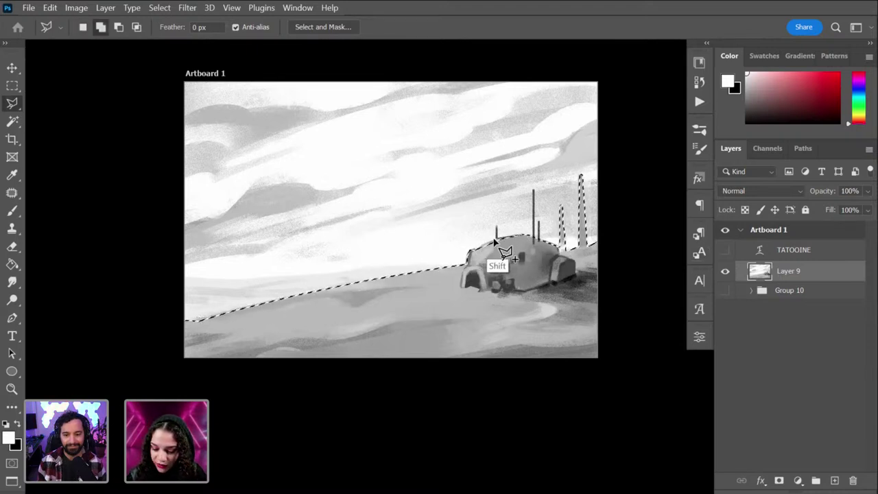
left_click(476, 260)
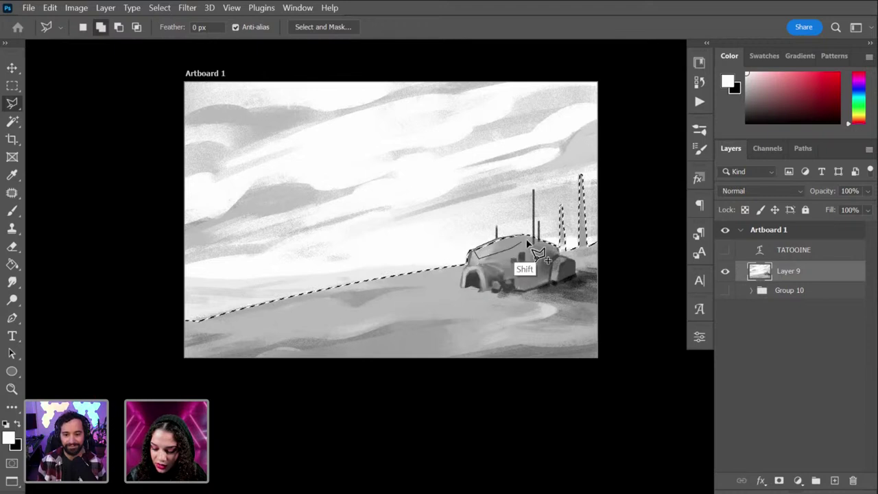
left_click(539, 244)
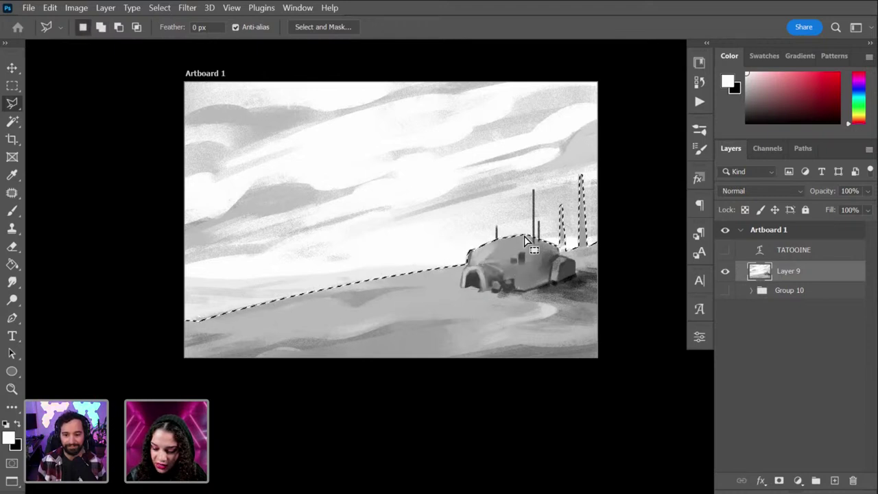
left_click(467, 263, "shift")
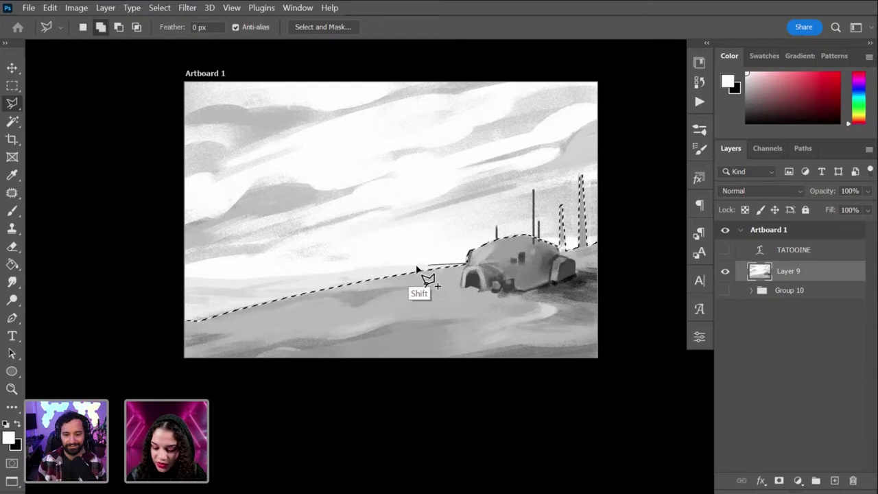
left_click(349, 269, "shift")
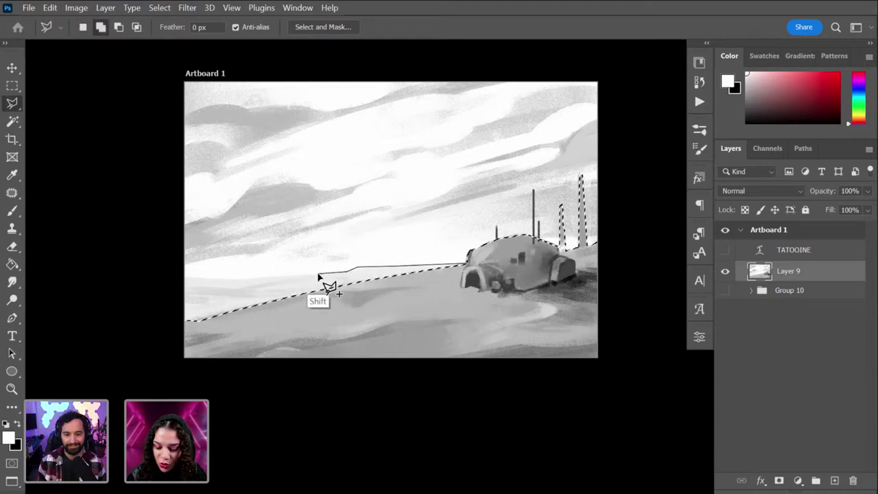
left_click(246, 280, "shift")
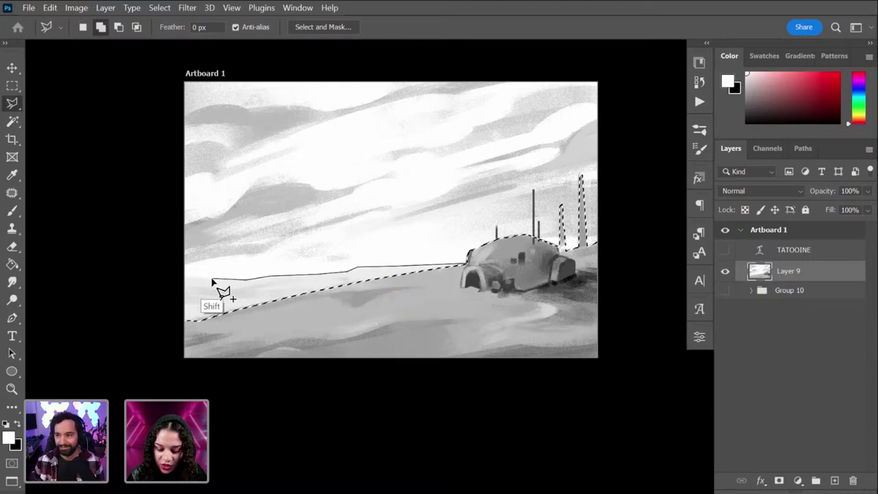
left_click(176, 275, "shift")
Step: Wrap the added horizon area around outside the canvas and close it into the selection
left_click(153, 331, "shift")
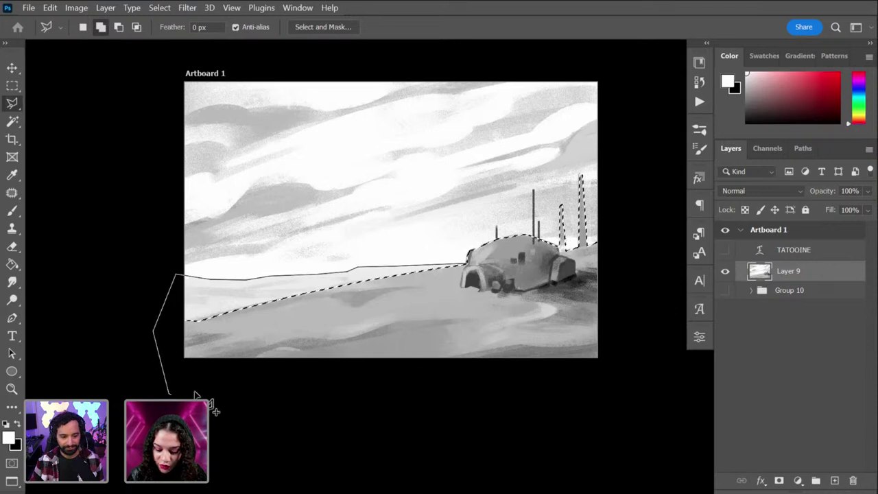
left_click(168, 393, "shift")
left_click(336, 393, "shift")
left_click(514, 384, "shift")
left_click(595, 373, "shift")
left_click(643, 282, "shift")
left_click(629, 223, "shift")
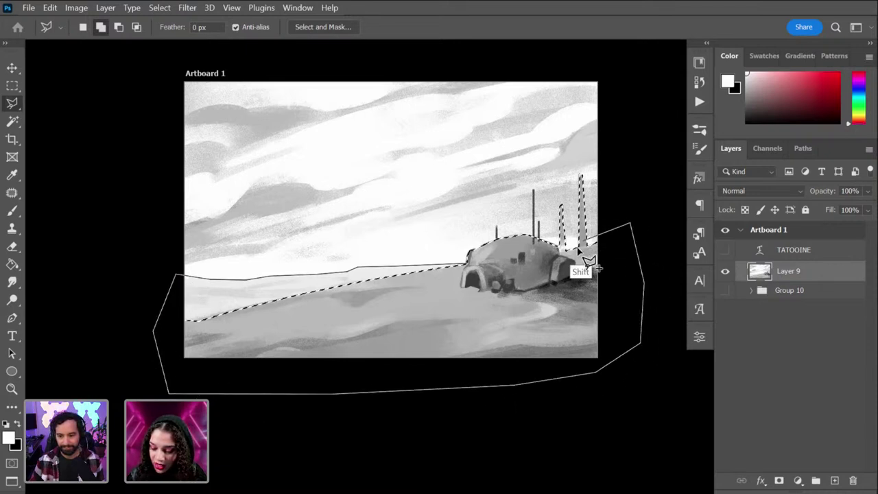
left_click(590, 250, "shift")
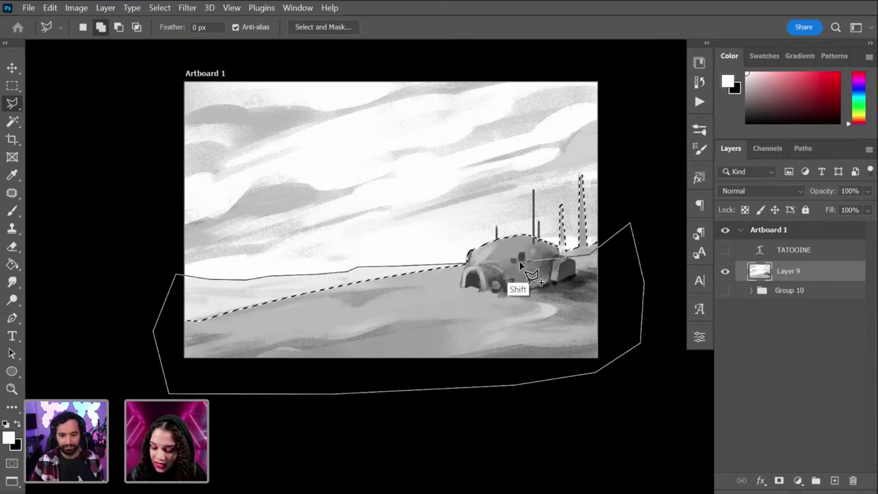
left_click(466, 264, "shift")
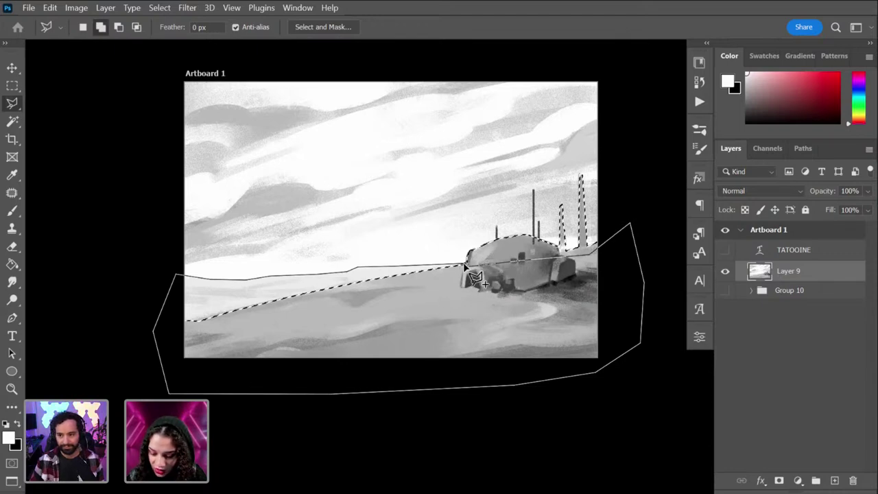
scroll(487, 297, "up", 1)
scroll(488, 297, "up", 2)
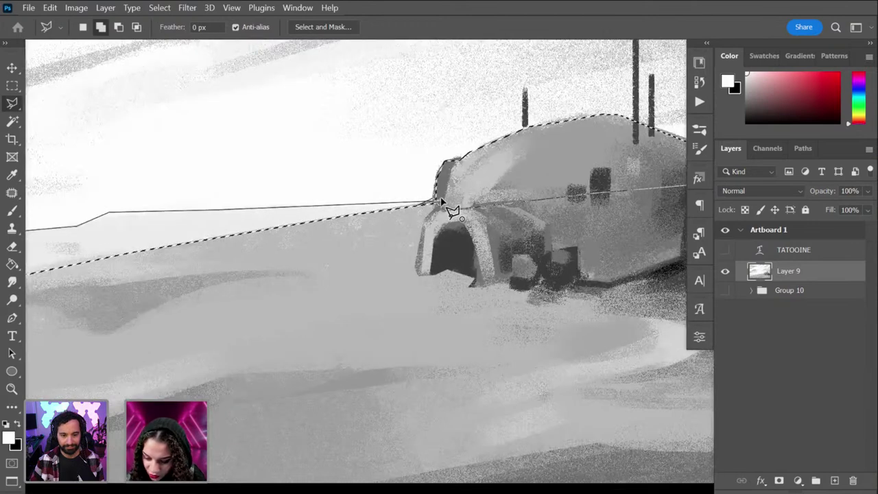
key("Return")
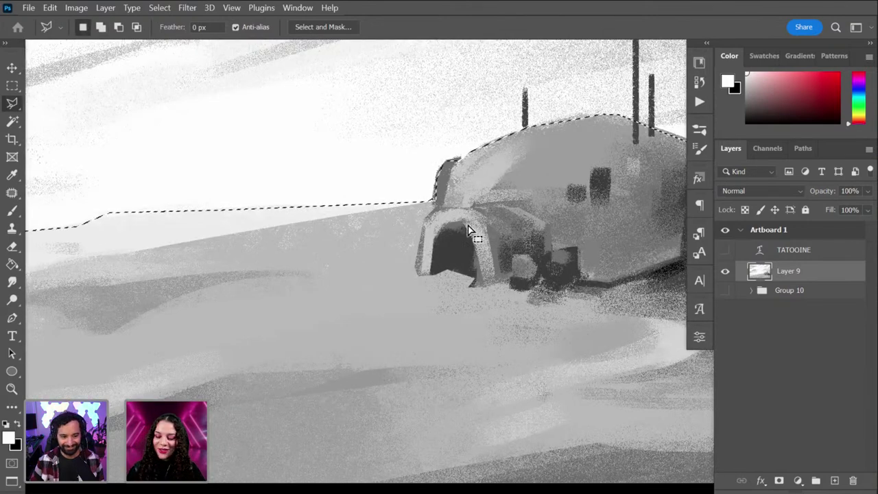
scroll(468, 229, "down", 1)
scroll(468, 226, "down", 3)
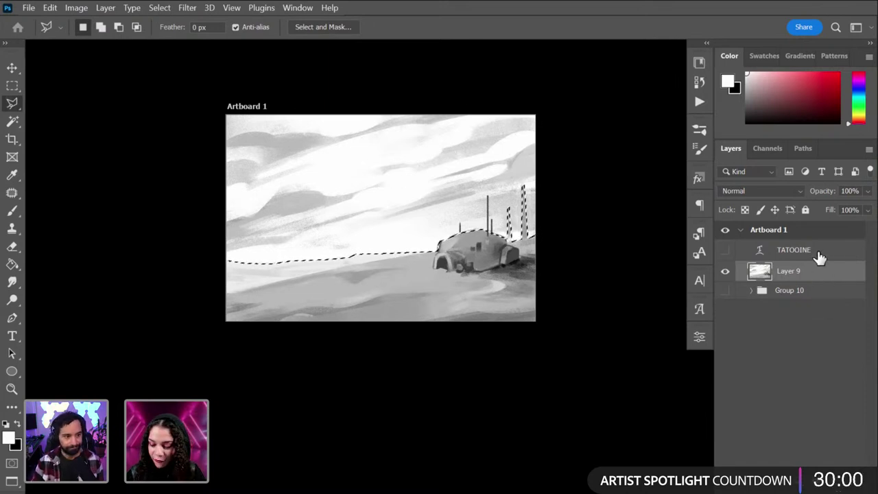
Step: Move the selected ground and dome onto Layer 10 with Layer Via Cut, then hide Layer 10
right_click(807, 279)
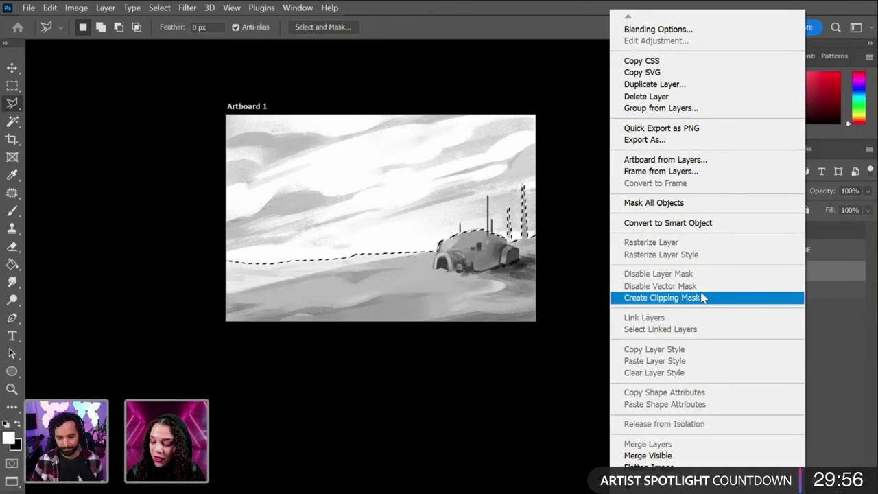
left_click(839, 287)
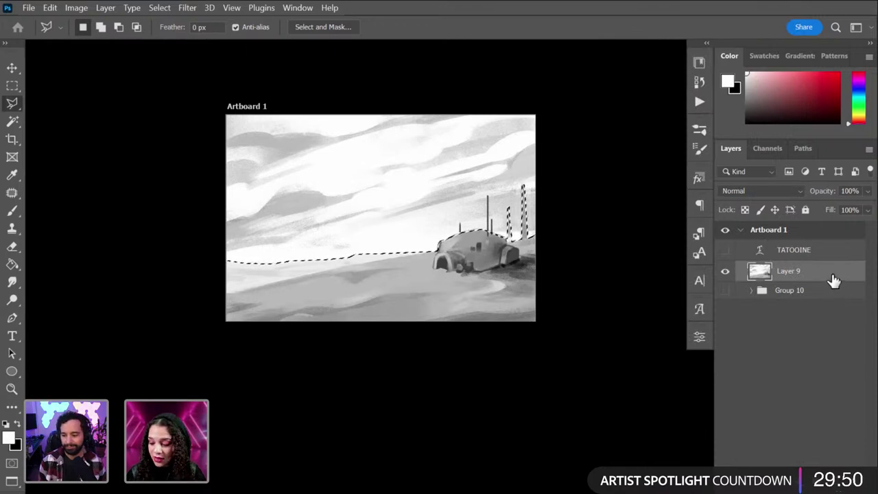
right_click(482, 262)
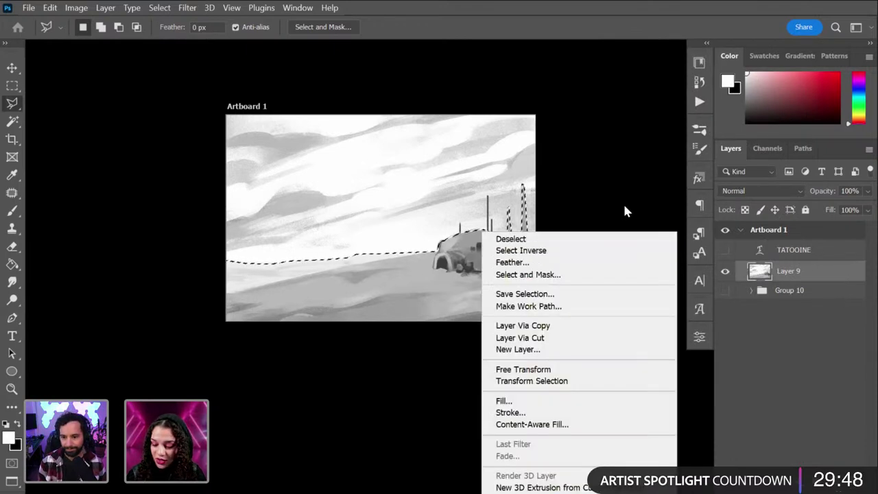
left_click(564, 339)
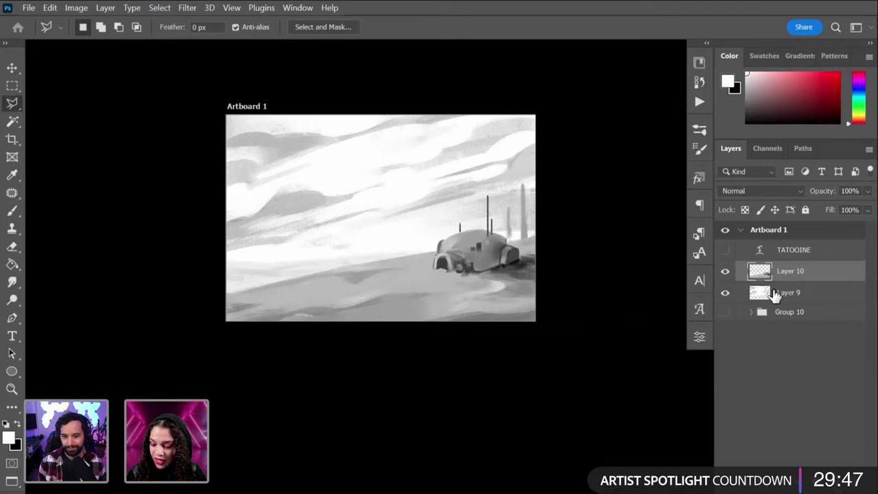
left_click(725, 271)
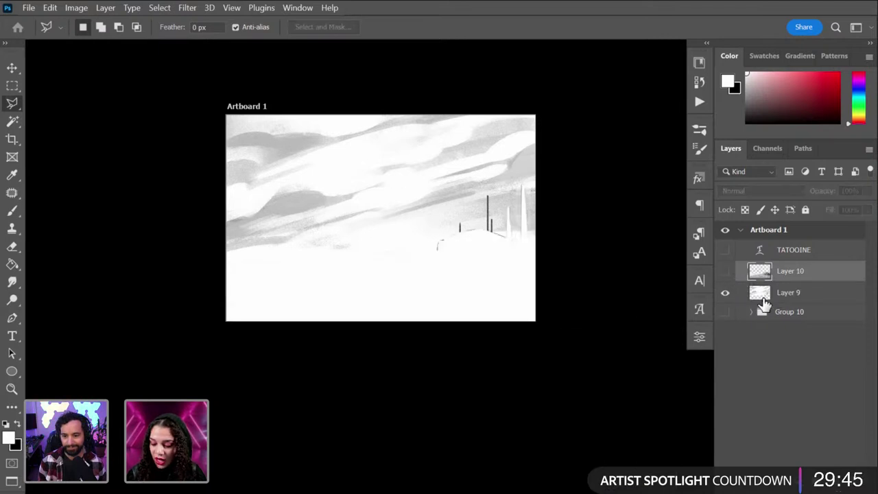
Step: Add a new layer above Layer 9 and paint a dark grey stroke above the towers
left_click(819, 294)
key("ctrl+shift+alt+n")
key("b")
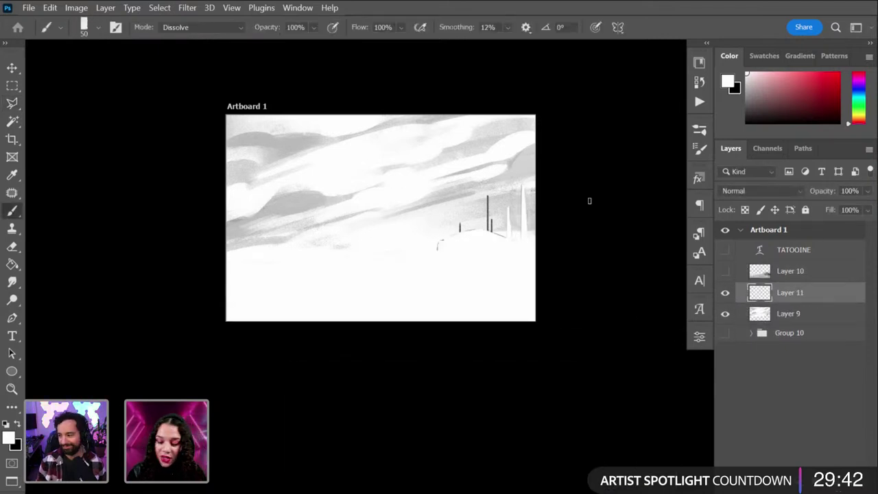
left_click(495, 174, "alt")
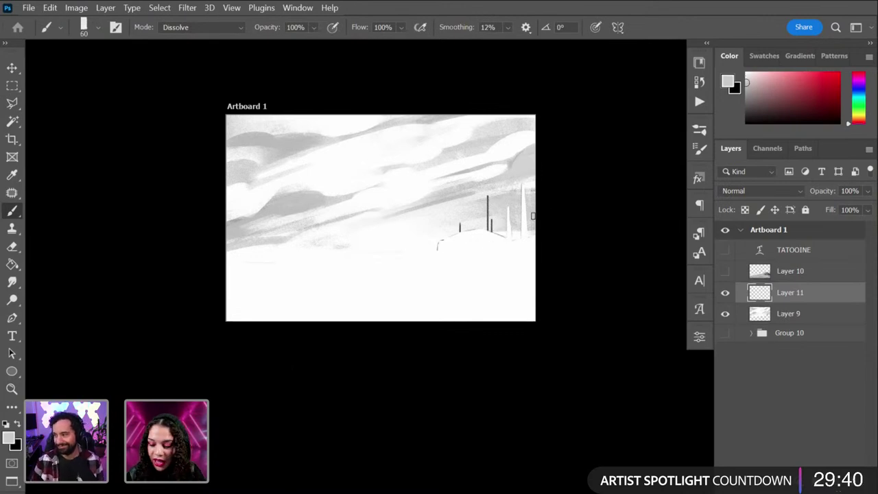
key("bracketright")
key("bracketright")
key("bracketright")
key("bracketright")
key("bracketright")
key("bracketright")
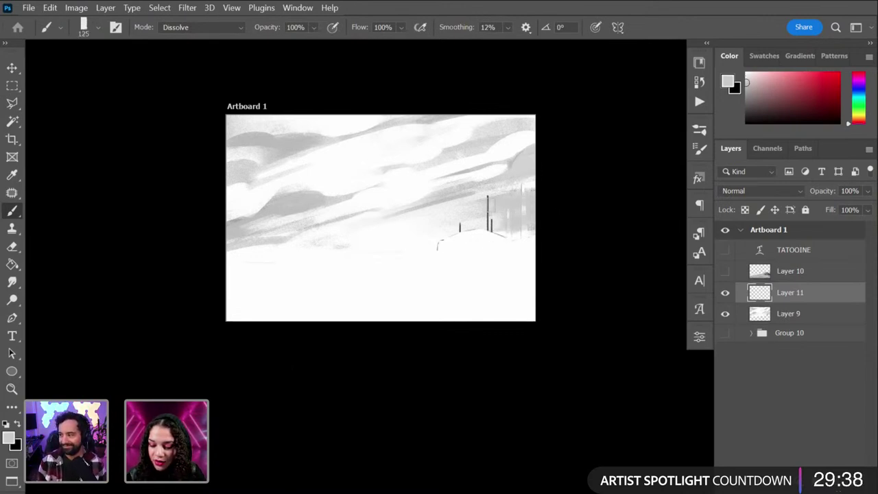
left_click(532, 173, "alt")
left_click_drag(513, 185, 533, 185)
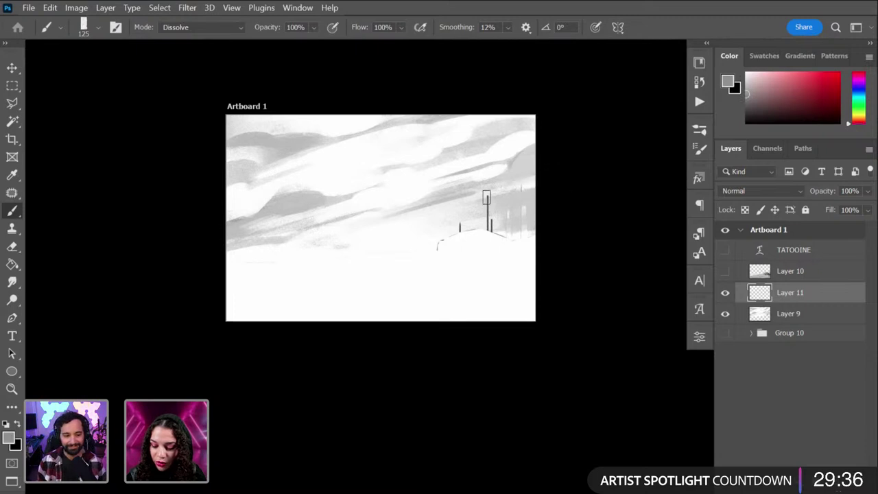
Step: Paint sampled white and light grey over the middle of the towers
left_click(458, 231, "alt")
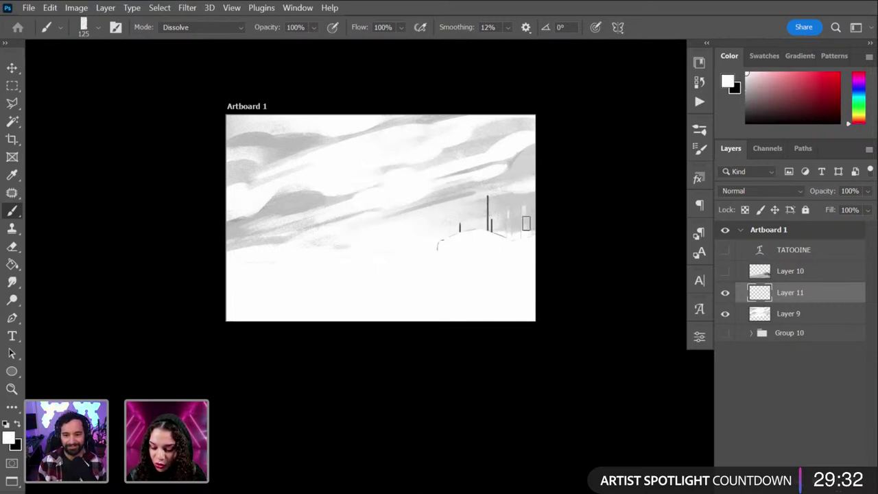
left_click(511, 205, "alt")
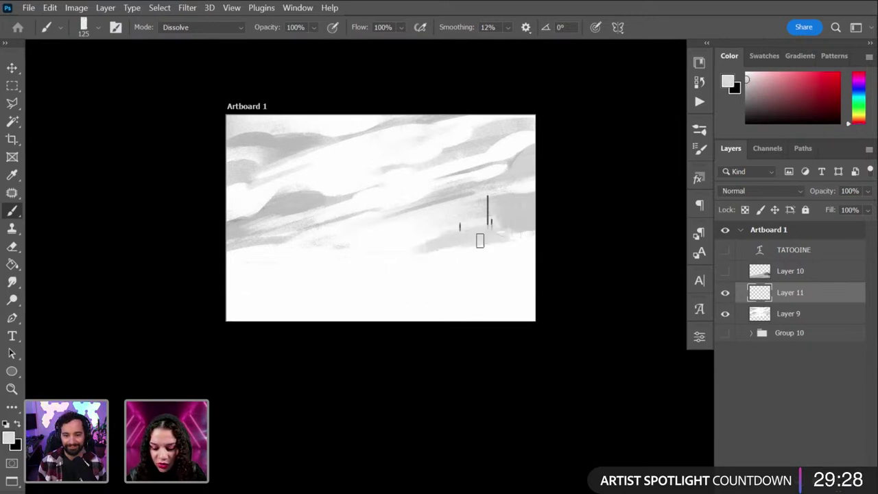
left_click(468, 213, "alt")
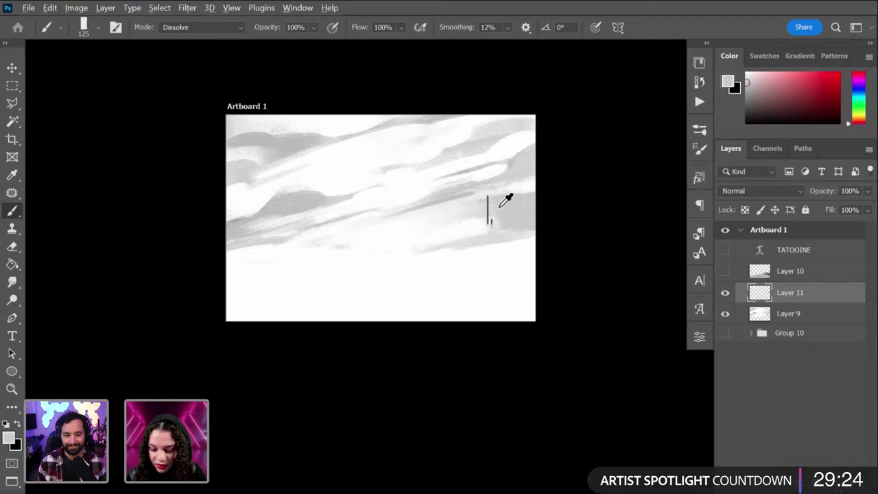
left_click(487, 206)
left_click(506, 187, "alt")
key("bracketleft")
key("bracketleft")
key("bracketleft")
key("bracketleft")
key("bracketleft")
key("bracketleft")
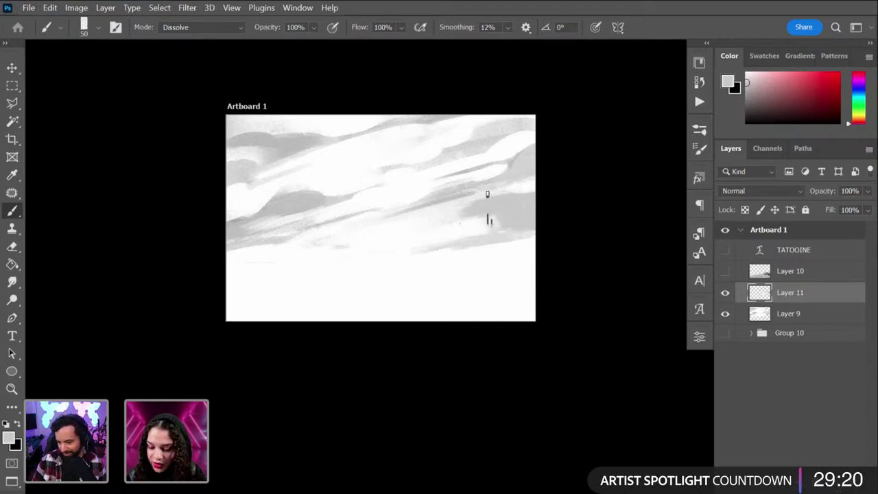
left_click(531, 187, "alt")
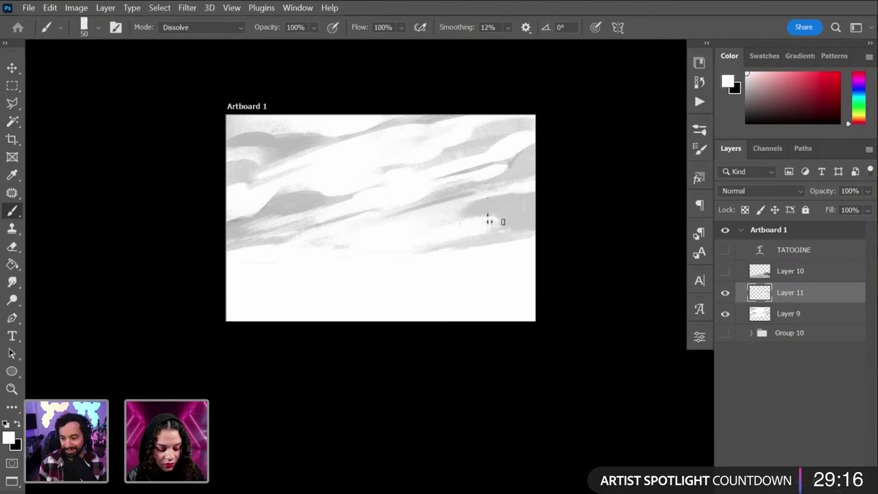
Step: Resample light grey and white from the canvas and set the brush back to 125
key("bracketright")
key("bracketright")
key("bracketright")
key("bracketright")
key("bracketright")
key("bracketright")
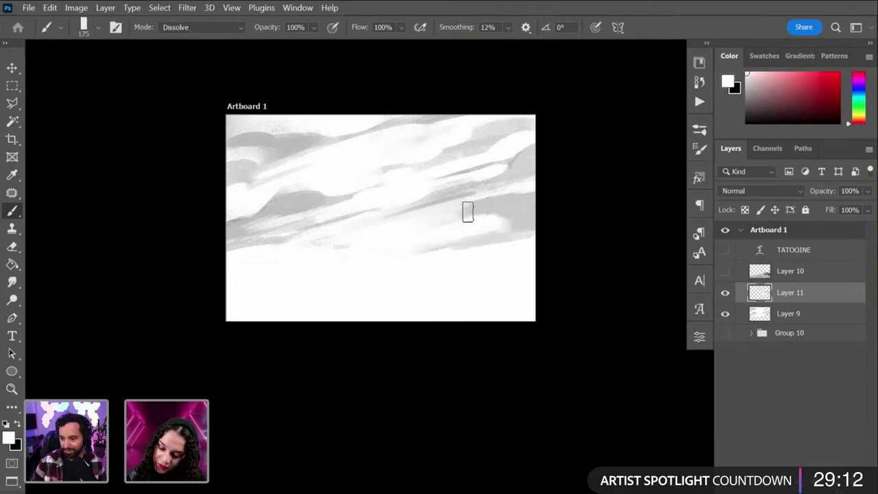
key("alt")
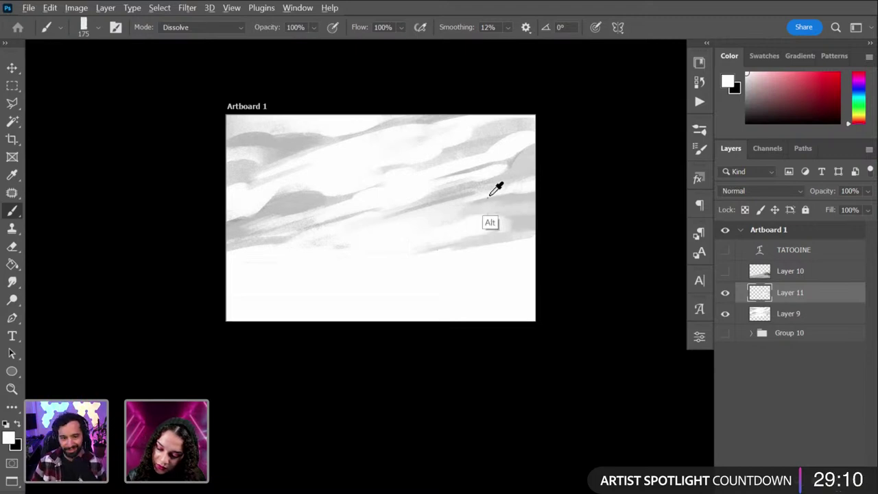
key("bracketright")
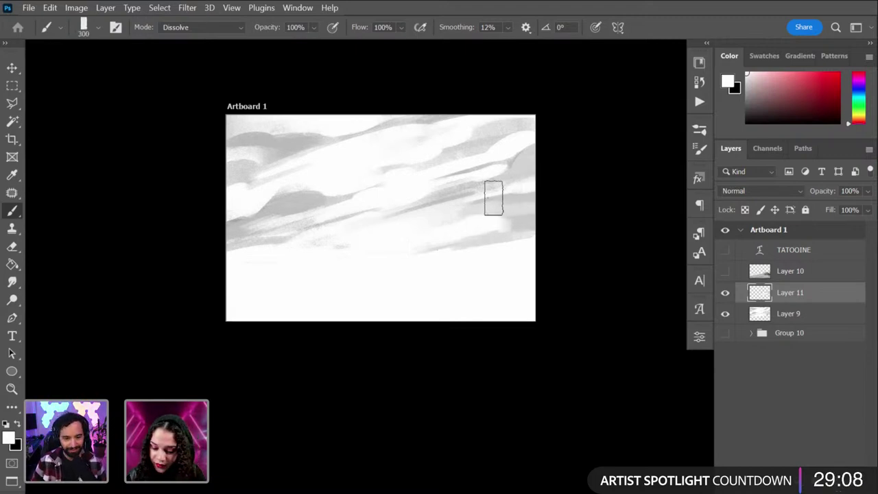
key("bracketleft")
key("bracketleft")
key("bracketleft")
key("bracketleft")
key("bracketleft")
key("bracketleft")
key("bracketleft")
key("bracketleft")
key("bracketleft")
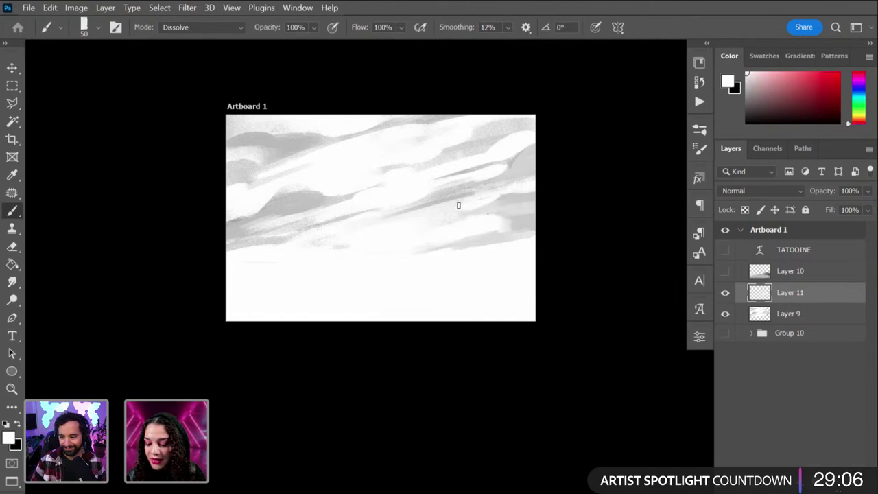
key("alt")
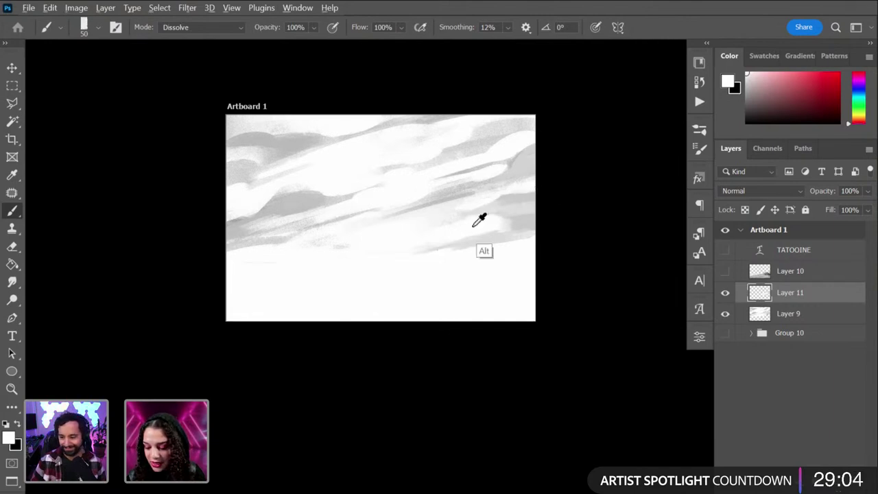
key("alt")
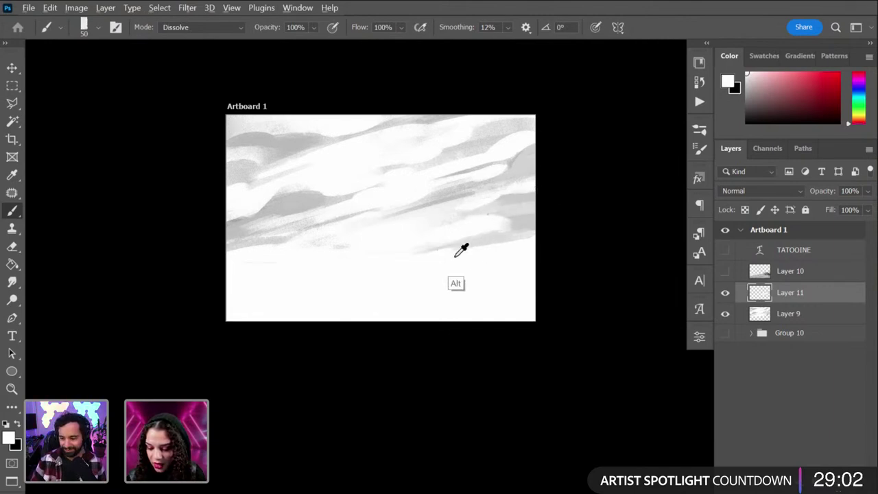
left_click(491, 233, "alt")
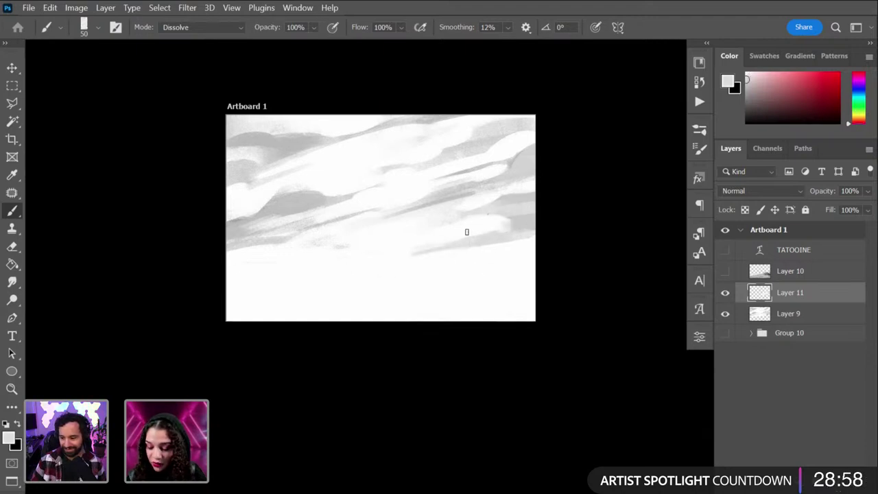
left_click(489, 227, "alt")
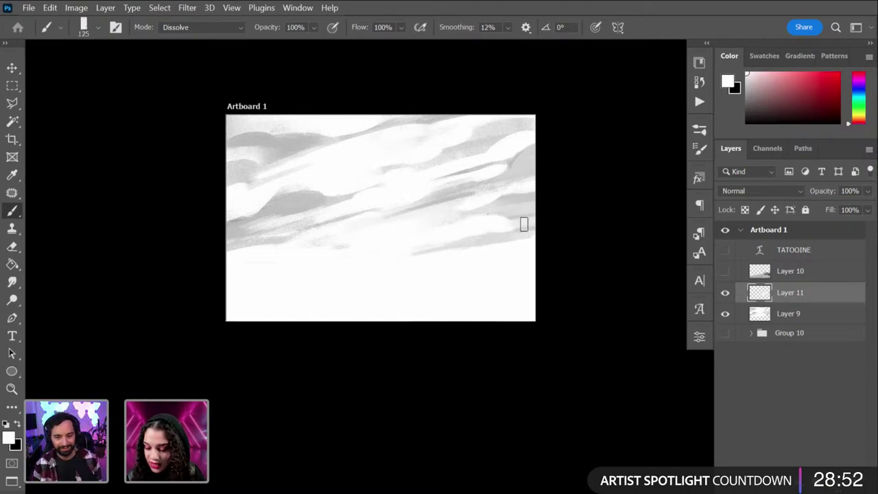
key("bracketright")
key("bracketright")
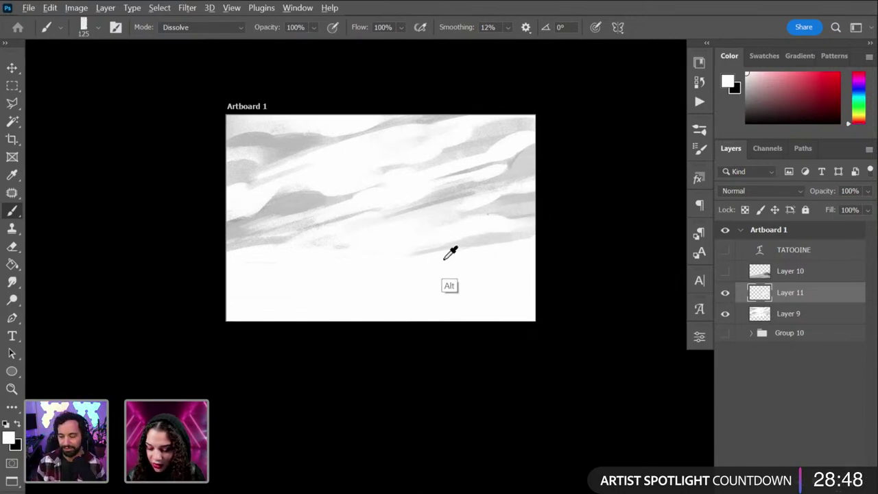
Step: Show Layer 10's building again and merge Layer 11 down into Layer 9
left_click(726, 271)
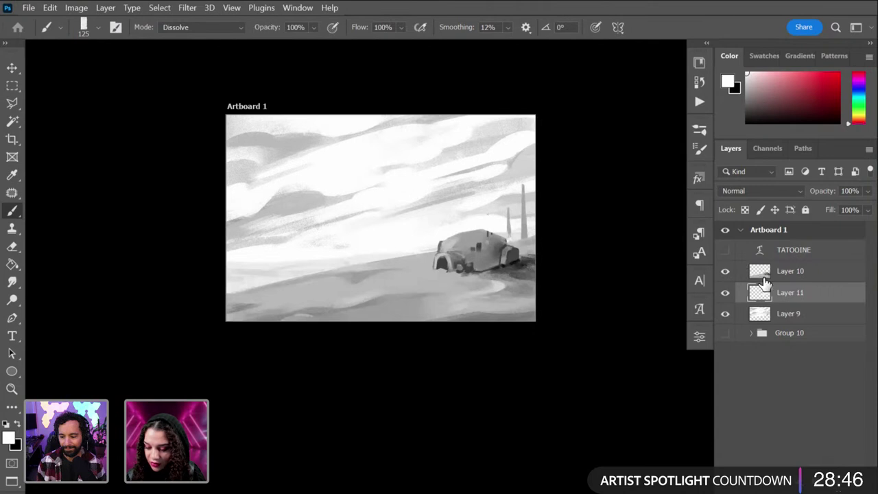
key("ctrl+plus")
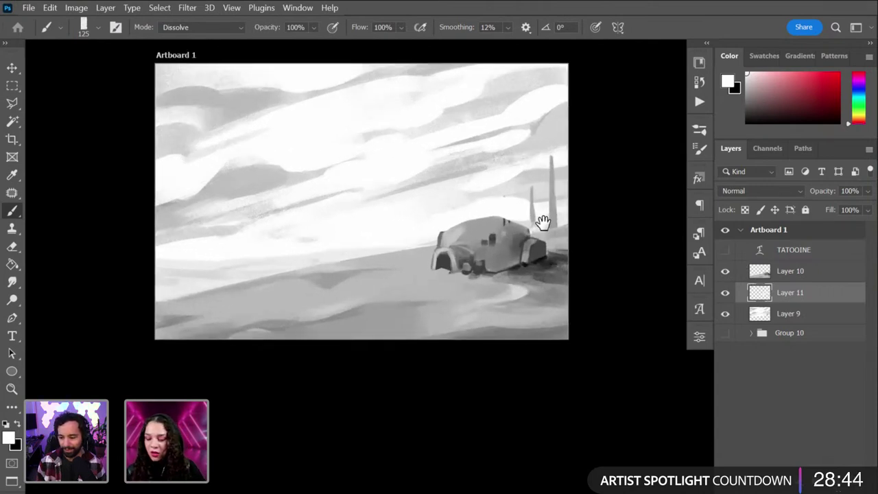
left_click_drag(541, 219, 527, 262)
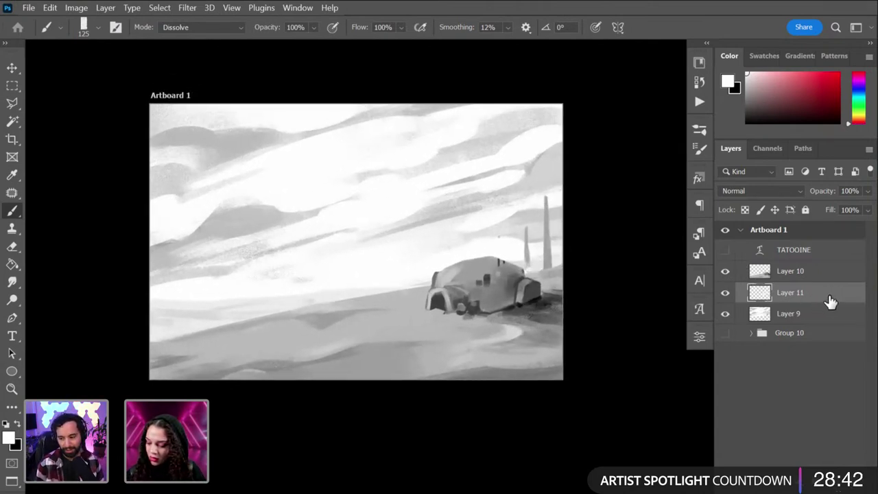
key("ctrl+e")
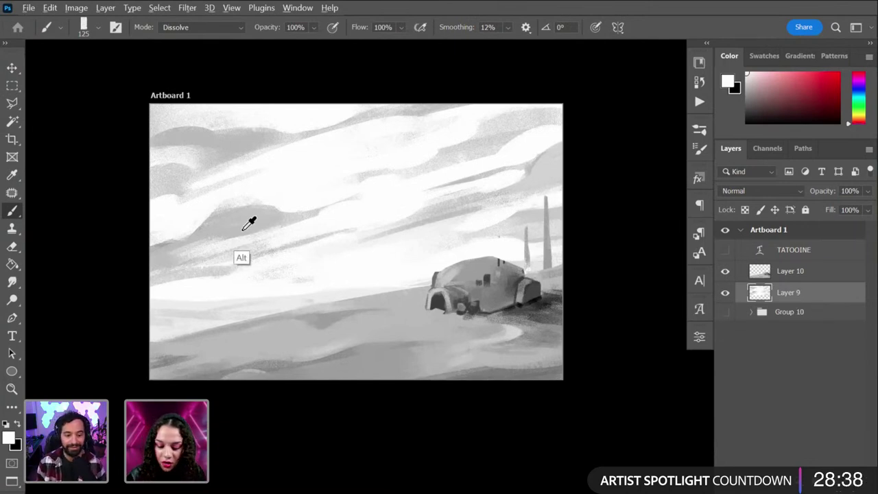
Step: With a smaller brush, paint a dark streak across the upper sky and whiten the left cloud edge
left_click(242, 255, "alt")
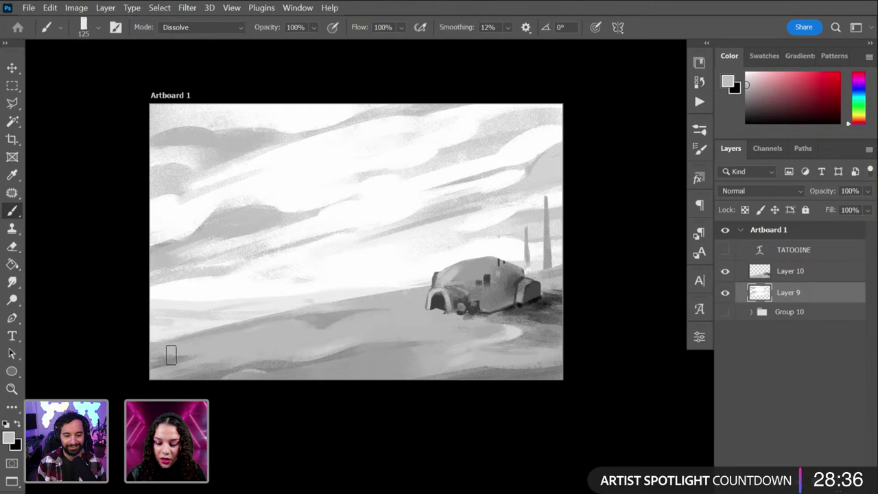
key("bracketleft")
key("bracketleft")
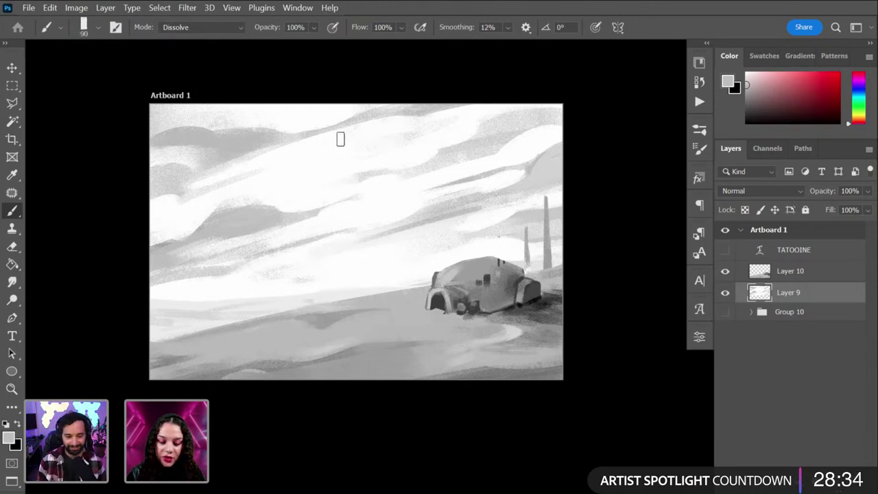
key("bracketleft")
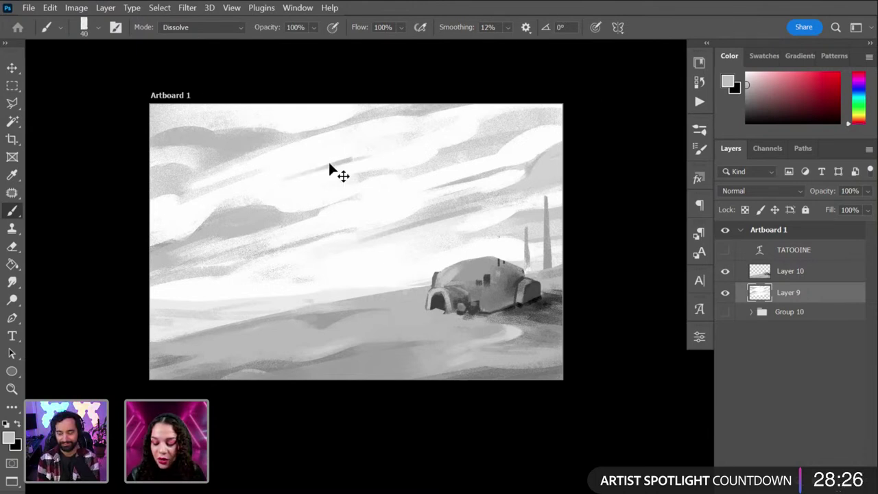
left_click_drag(290, 174, 347, 158)
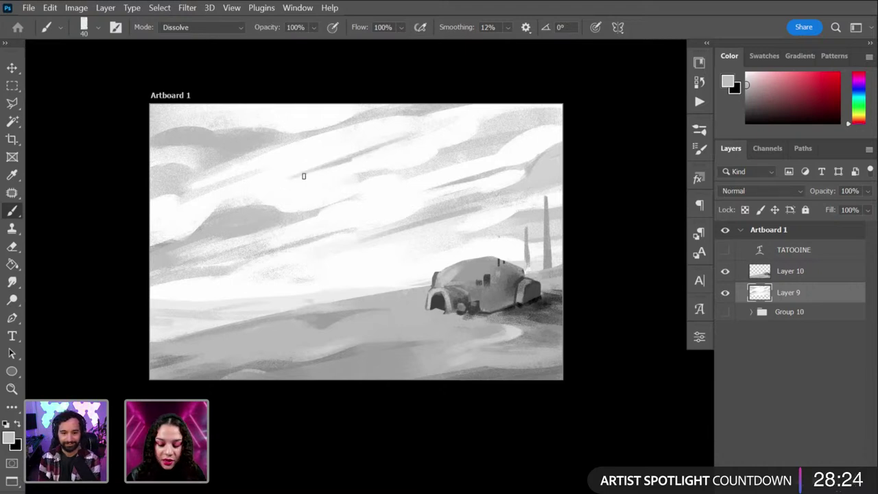
left_click(341, 154, "alt")
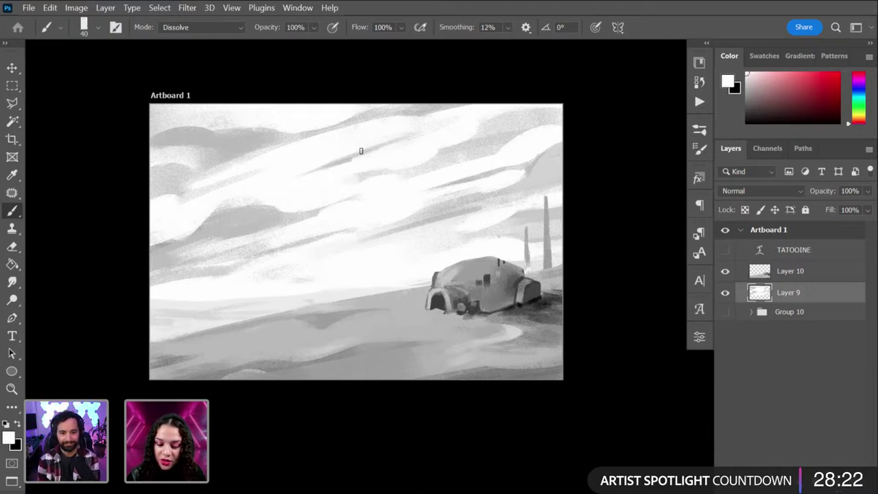
left_click(355, 163, "alt")
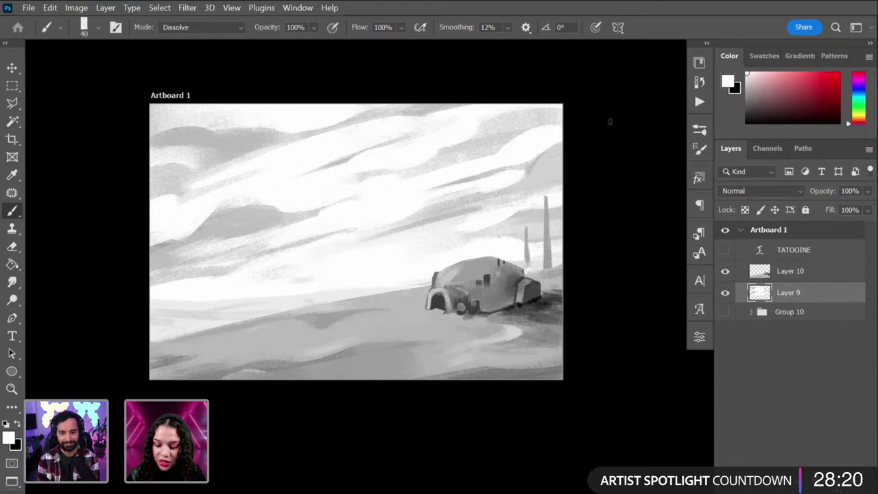
left_click(264, 248, "alt")
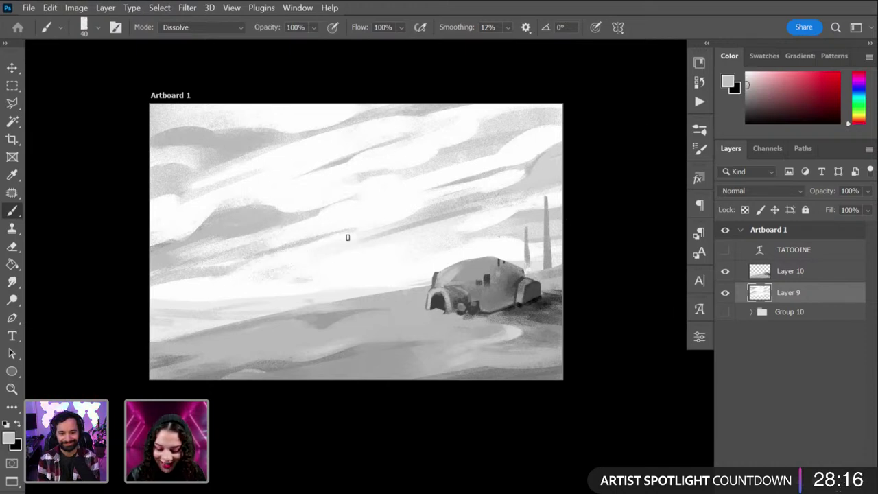
left_click(390, 235, "alt")
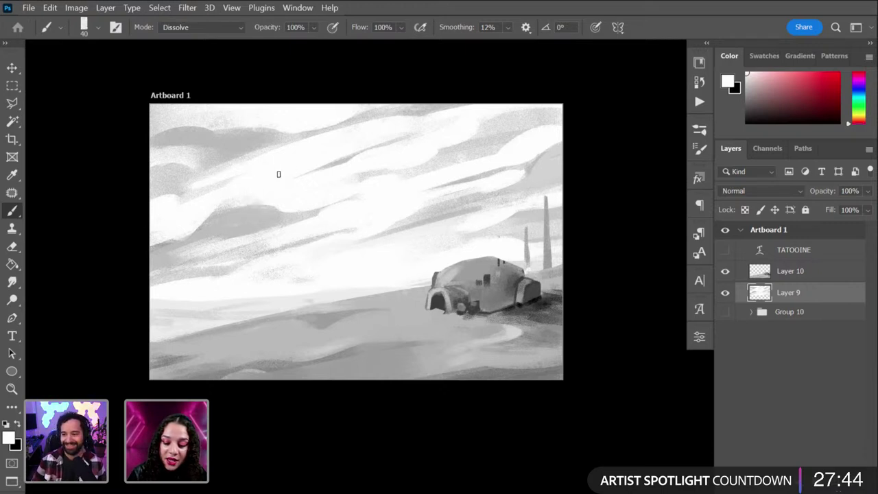
left_click(260, 130, "alt")
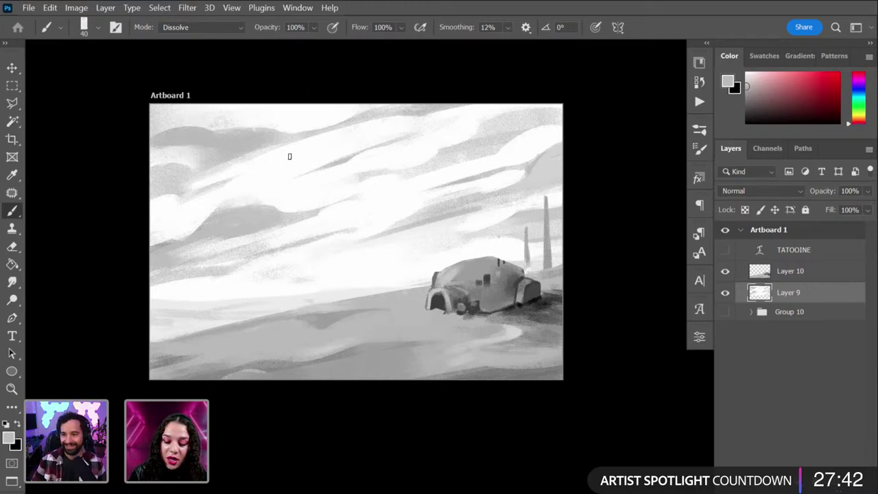
left_click(268, 168, "alt")
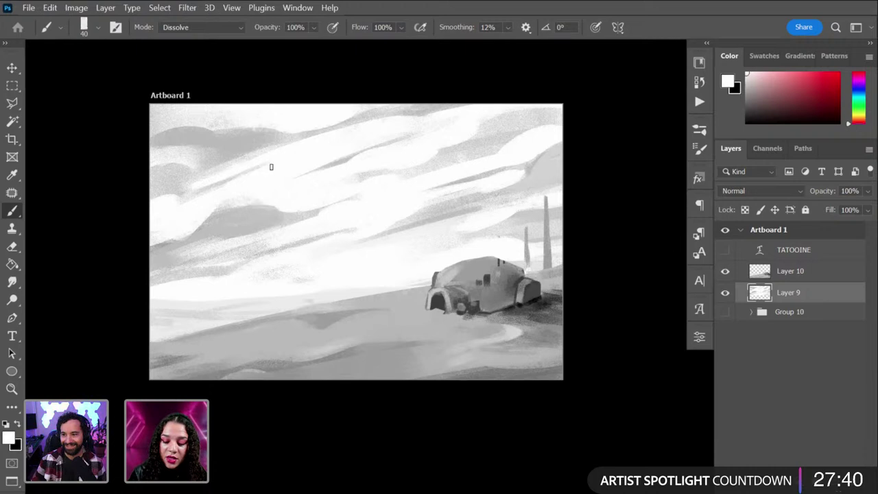
key("alt")
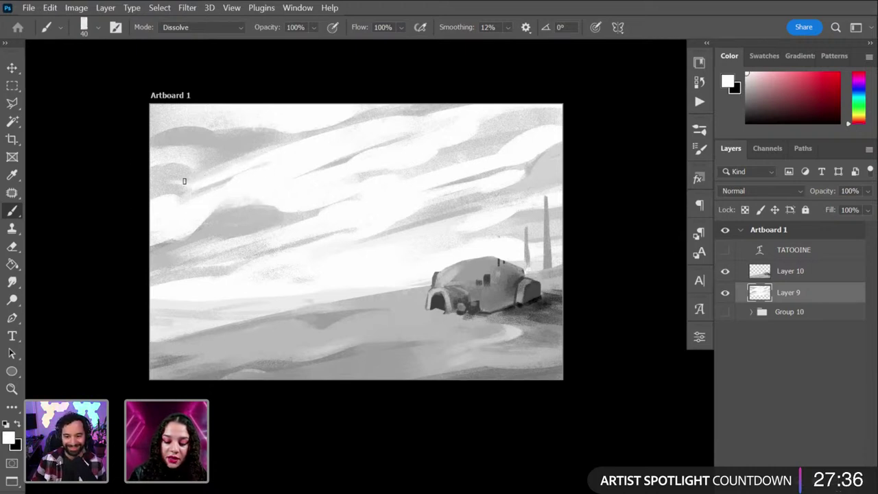
left_click_drag(189, 185, 162, 179)
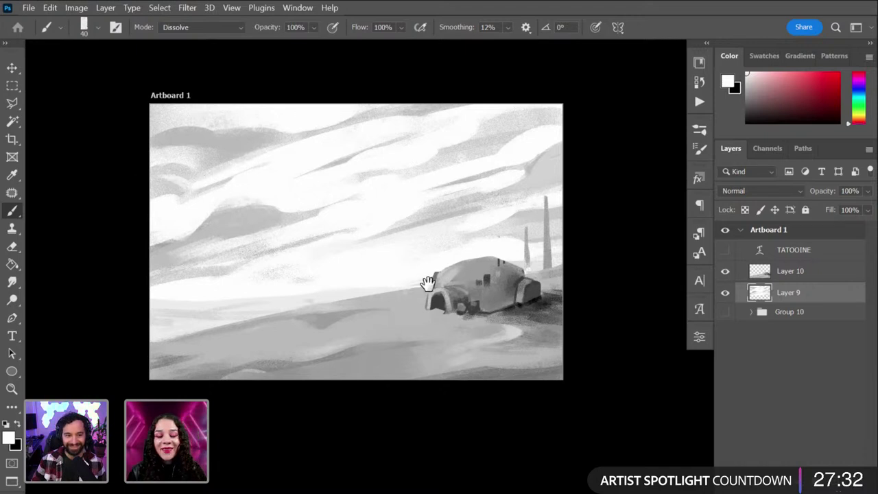
Step: Paint light grey and white Dissolve strokes over the dark cloud streak above the dome
left_click_drag(370, 272, 375, 253)
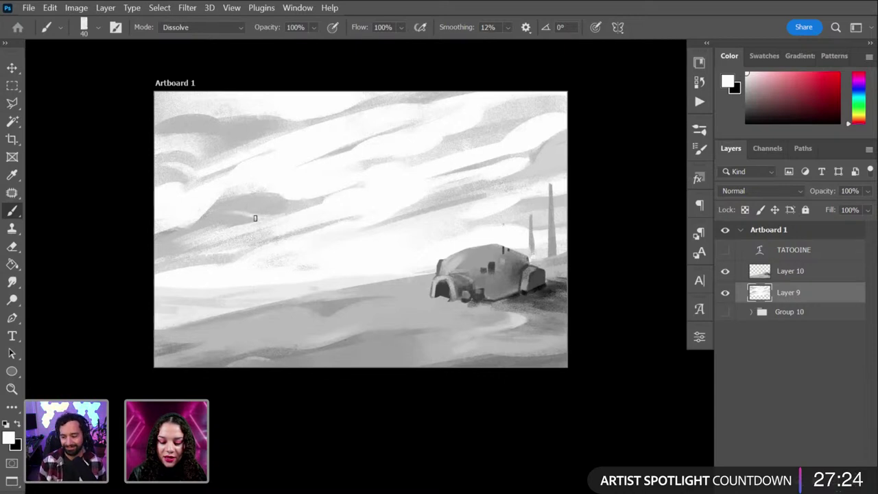
left_click(240, 212, "alt")
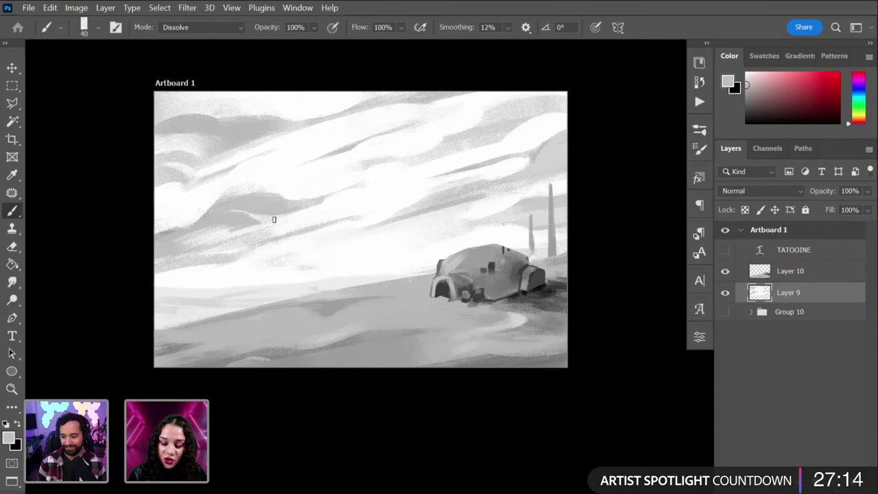
key("ctrl")
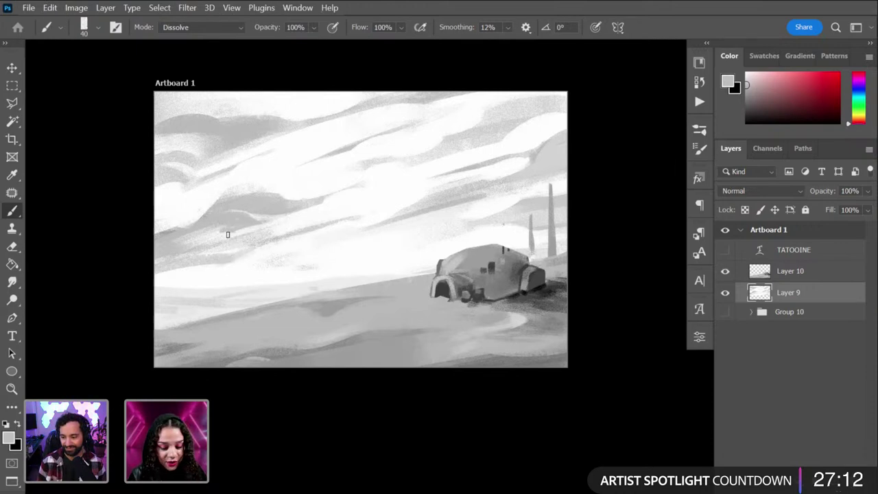
left_click(316, 217, "alt")
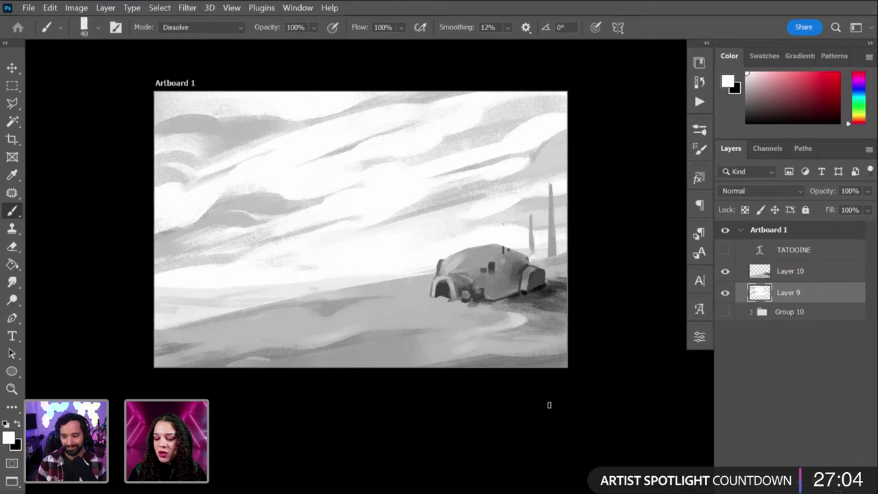
left_click(269, 228, "alt")
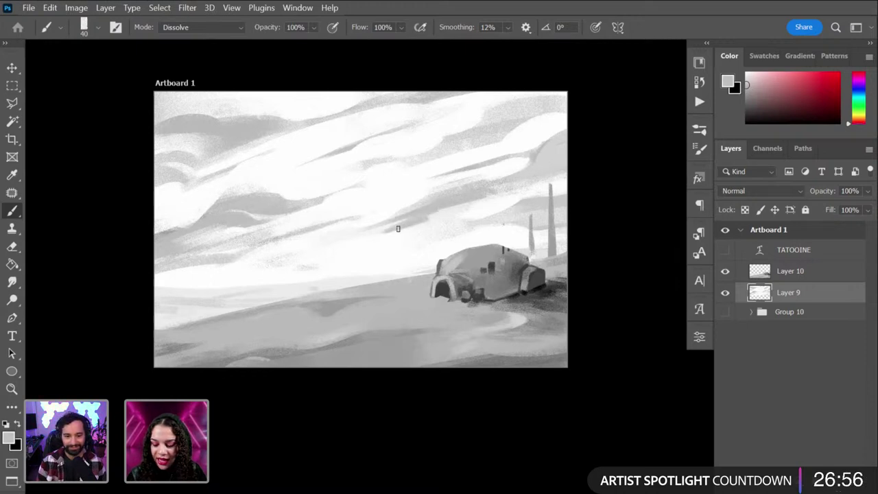
left_click_drag(382, 236, 428, 221)
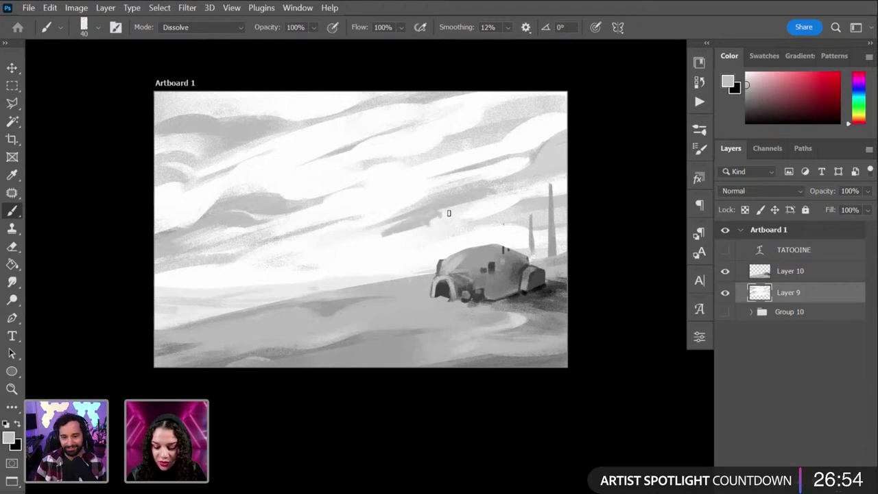
left_click(446, 202, "alt")
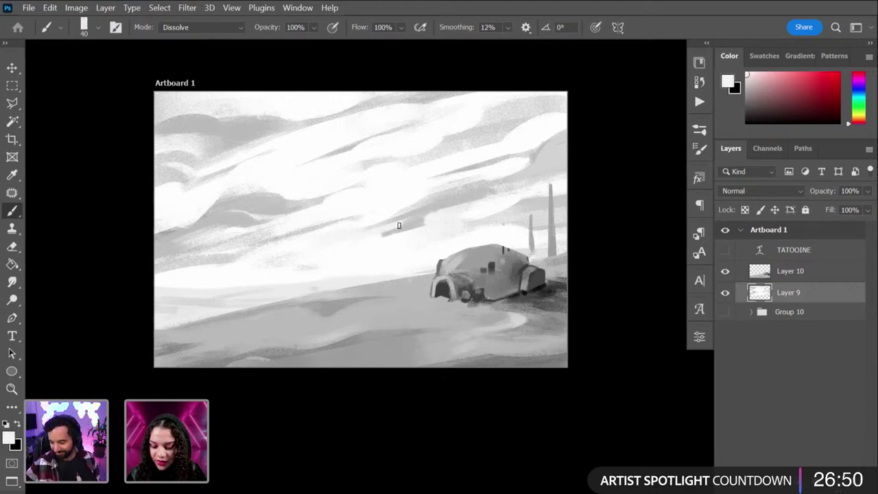
left_click_drag(375, 241, 443, 230)
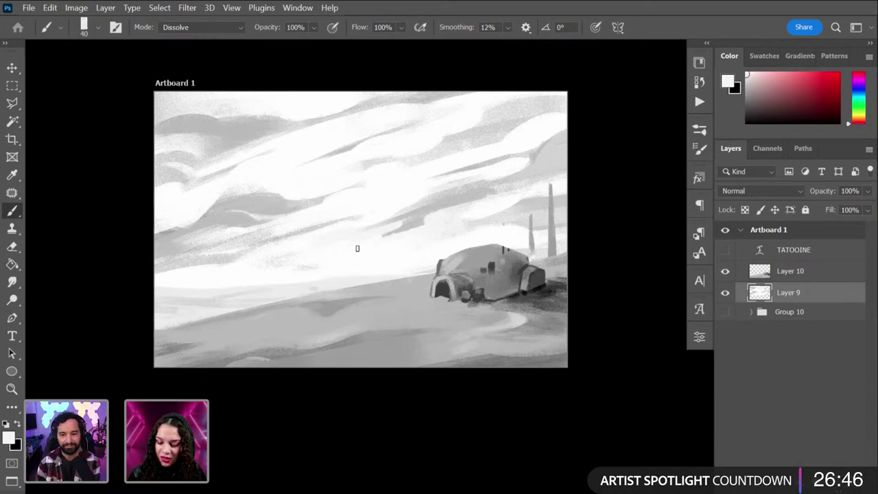
left_click_drag(427, 226, 387, 244)
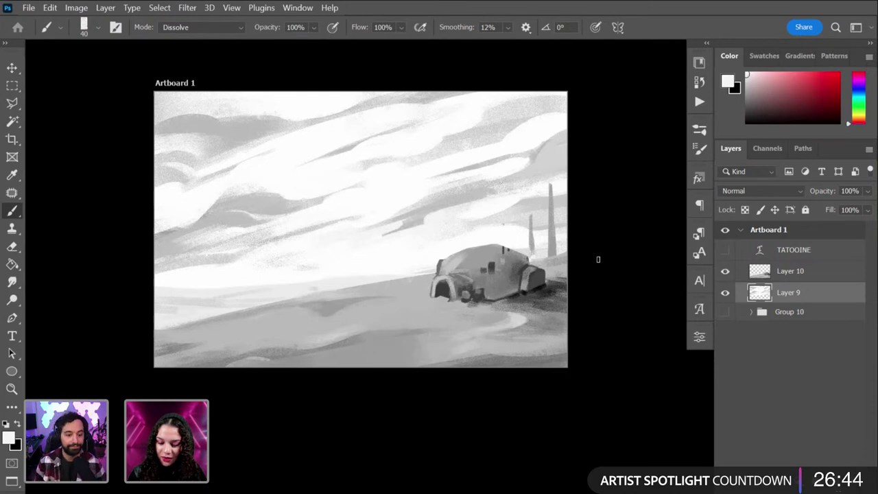
left_click(563, 176)
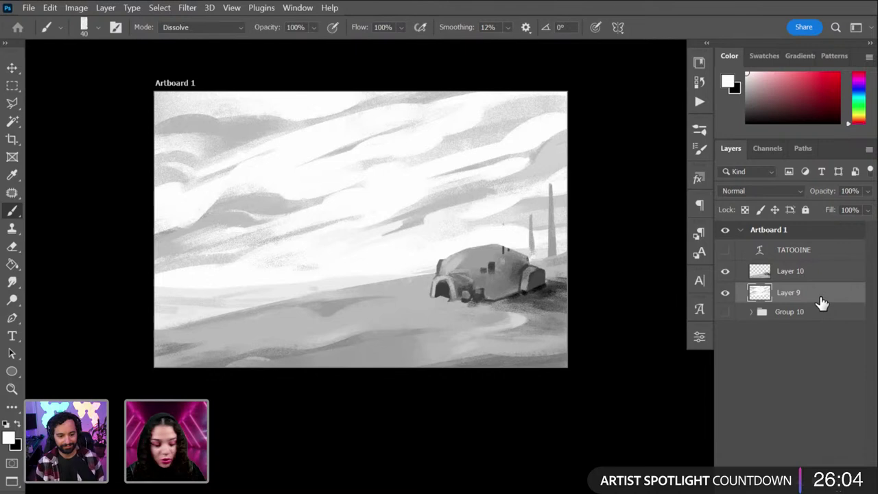
Step: Put Layer 9 into Warp transform and push the clouds left and the upper-left clouds down
left_click(724, 292)
key("ctrl+t")
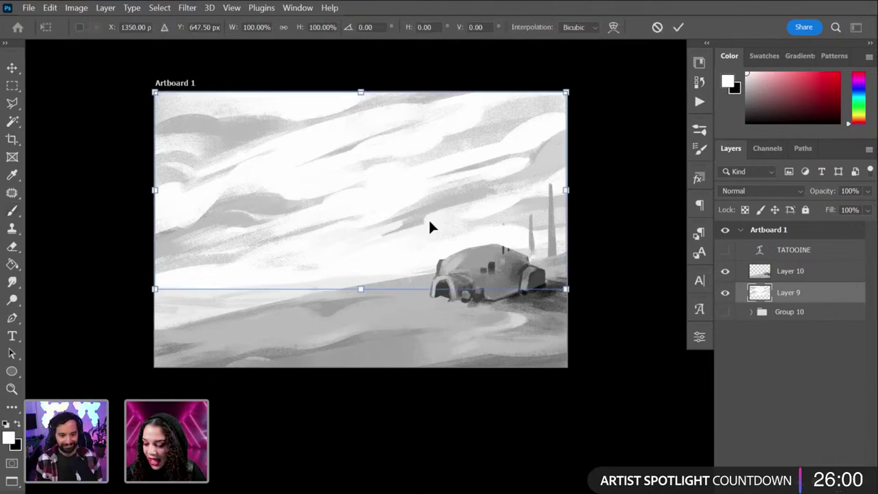
right_click(348, 219)
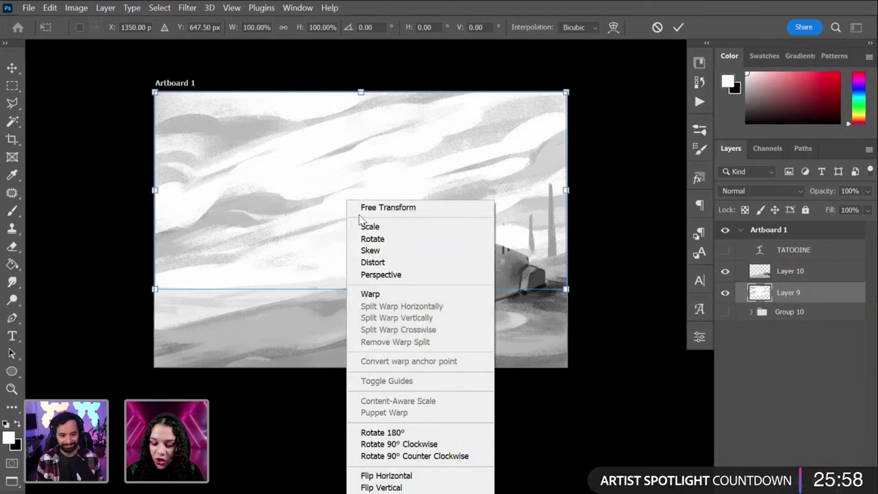
left_click(410, 294)
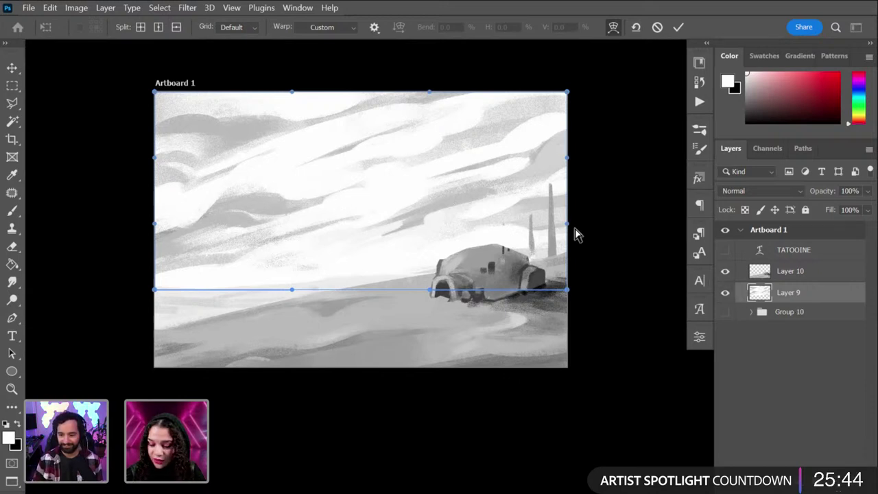
left_click_drag(335, 186, 339, 187)
left_click_drag(154, 289, 152, 316)
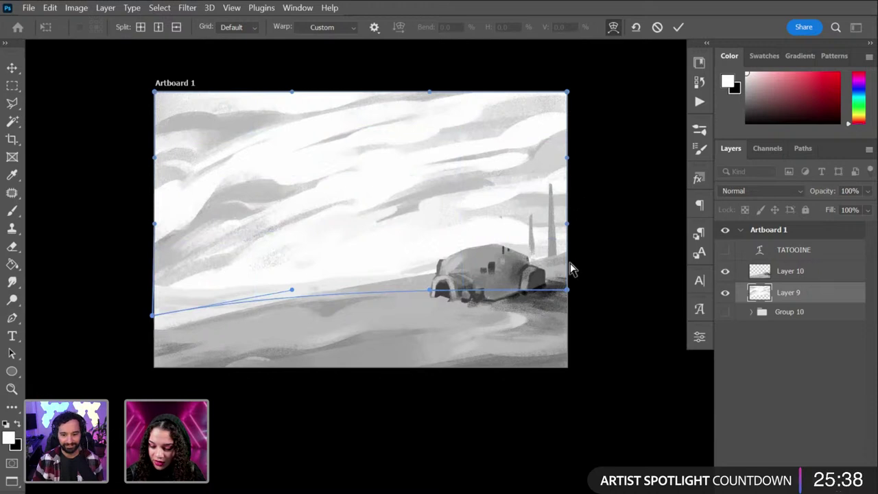
left_click_drag(476, 187, 438, 179)
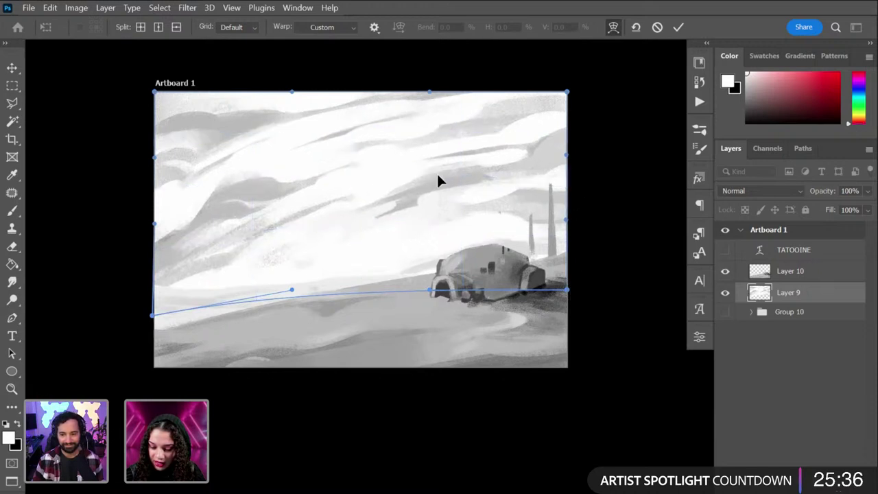
left_click_drag(243, 133, 343, 226)
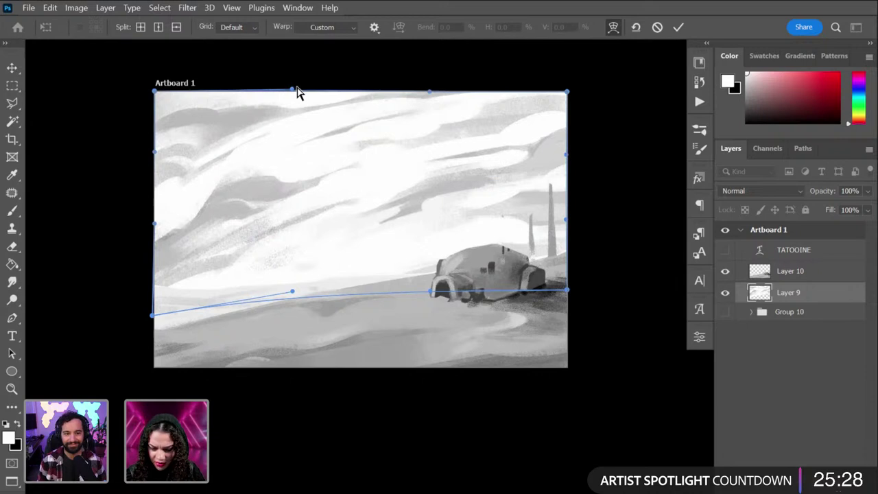
Step: Bow the sky's top edge upward and bottom edge downward, then commit the warp
left_click_drag(292, 90, 292, 75)
left_click_drag(430, 92, 430, 76)
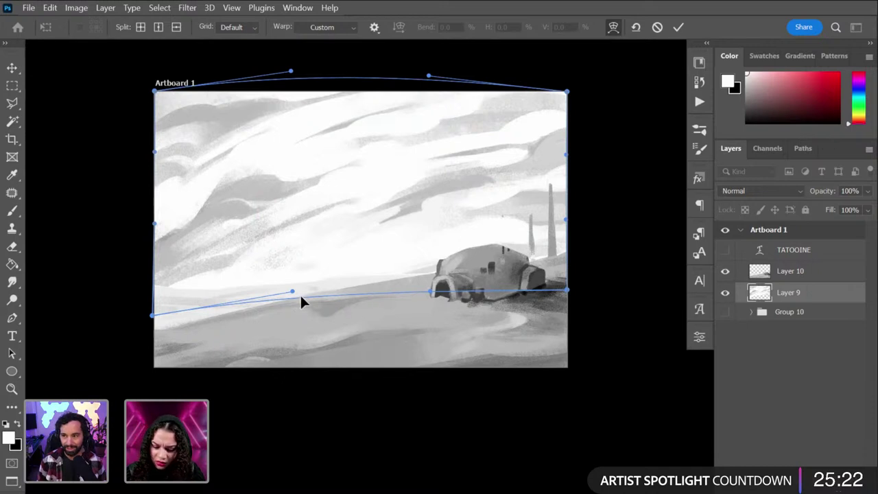
left_click_drag(291, 294, 288, 314)
left_click_drag(431, 291, 436, 306)
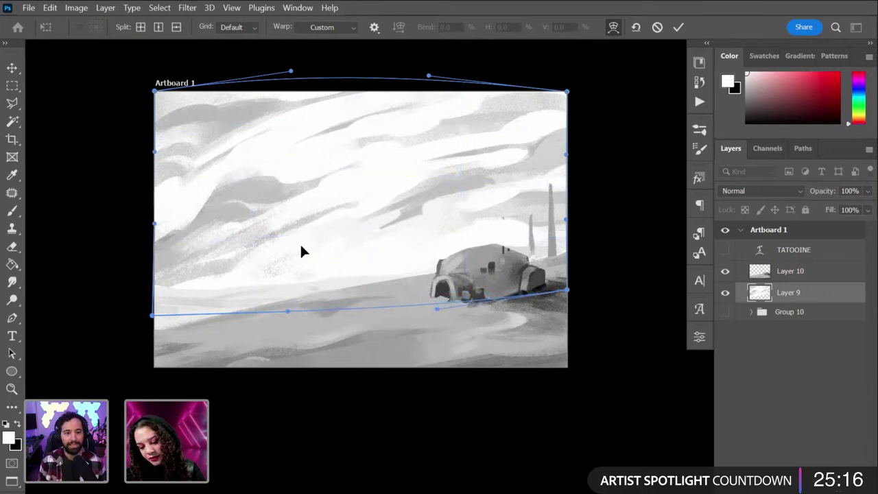
key("Return")
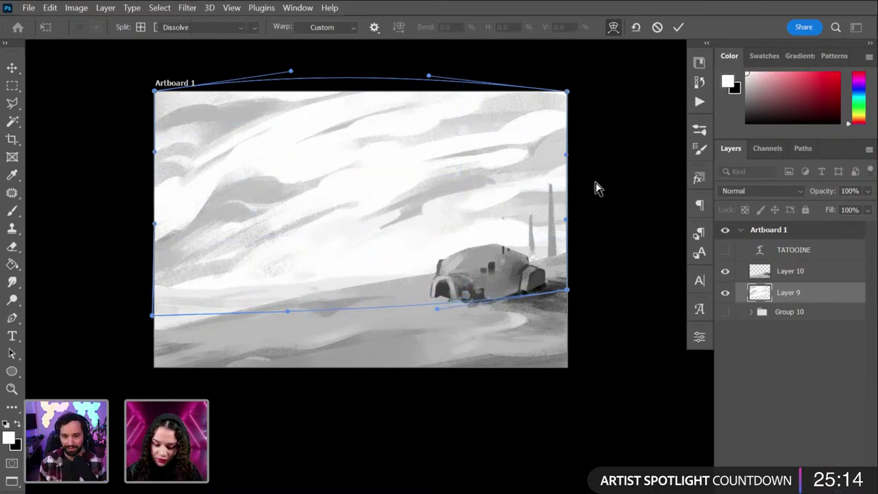
Step: Switch back to the brush, make the TATOOINE text layer visible, and zoom in
key("b")
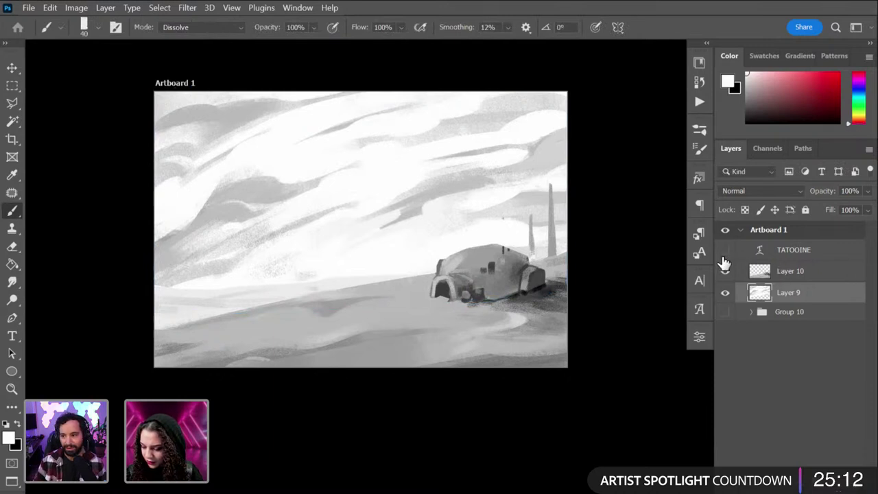
left_click(724, 251)
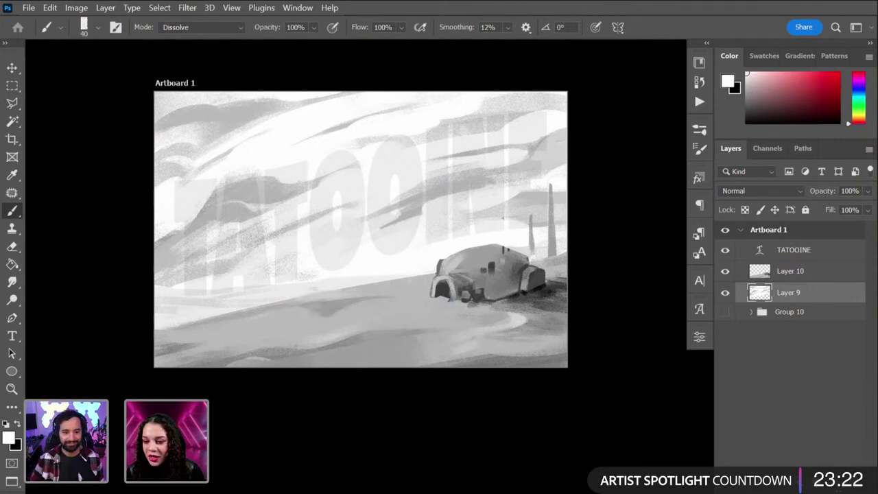
key("ctrl+plus")
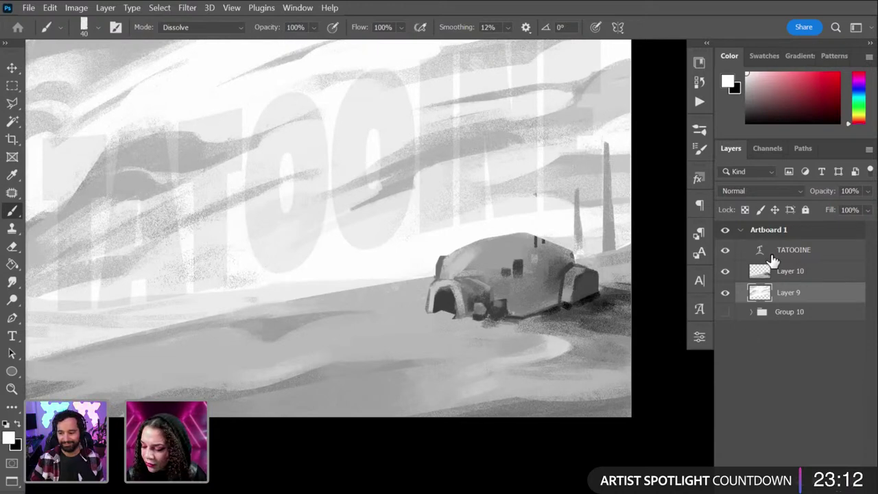
Step: Raise the TATOOINE layer's opacity to 100%, then select Layer 10 for painting
left_click(809, 253)
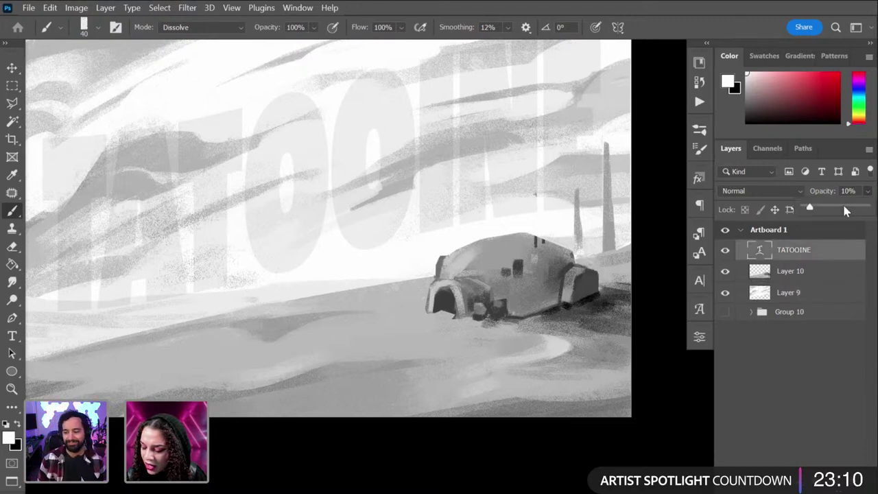
left_click_drag(844, 207, 874, 208)
key("ctrl+minus")
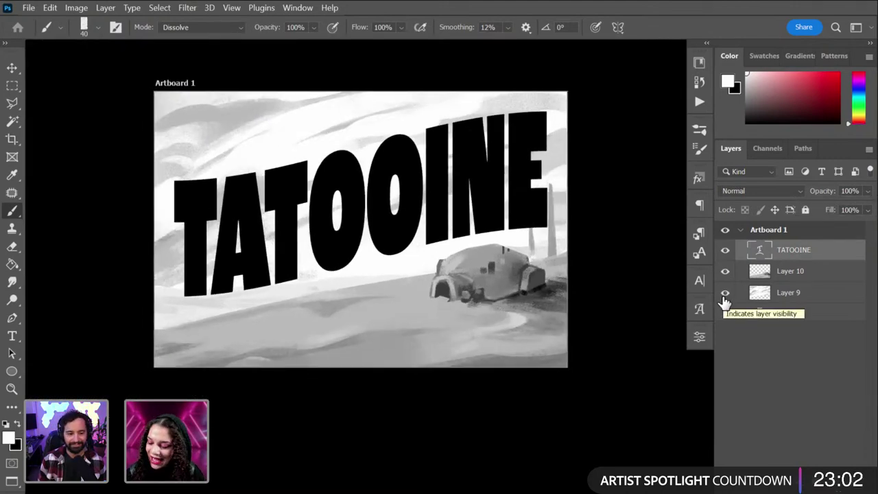
left_click(820, 270)
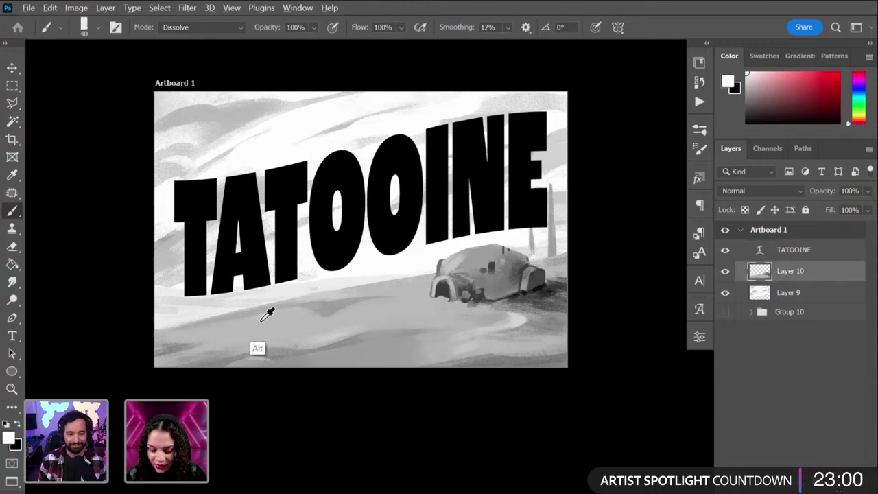
Step: On Layer 10, paint a light grey sand patch under the TA letters using sampled tones
left_click(333, 309, "alt")
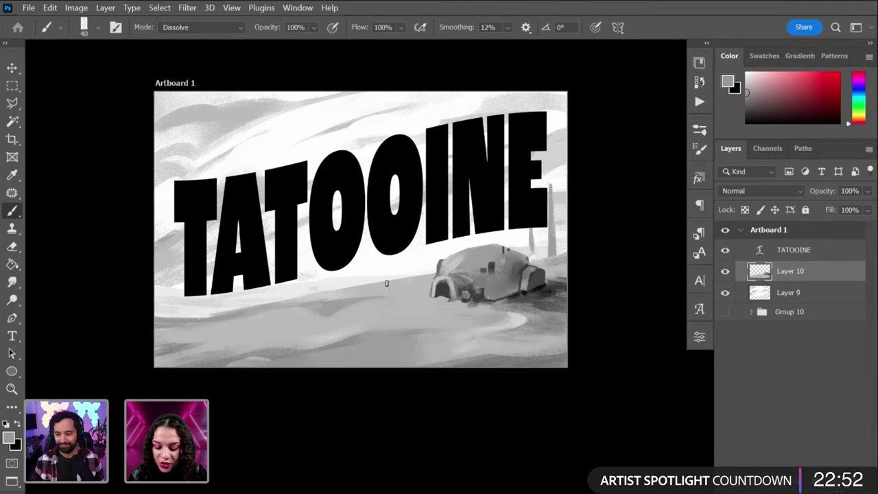
left_click(350, 288, "alt")
key("alt")
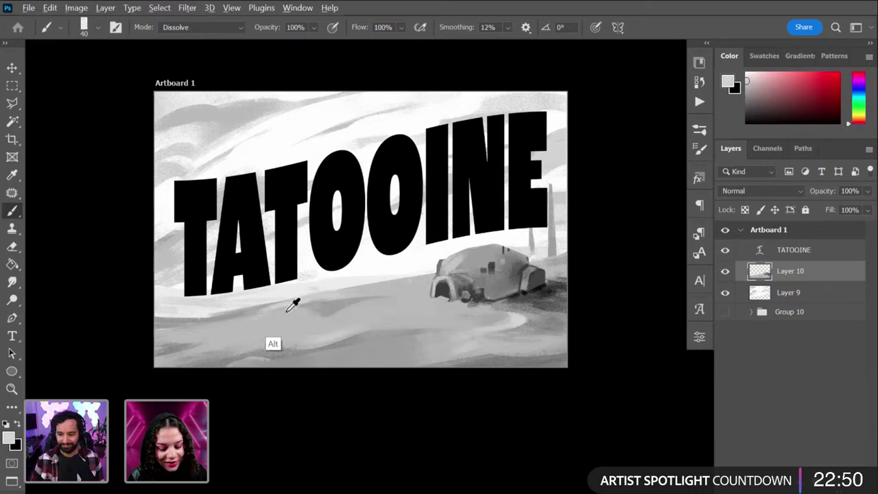
left_click(220, 304, "alt")
left_click_drag(208, 314, 303, 297)
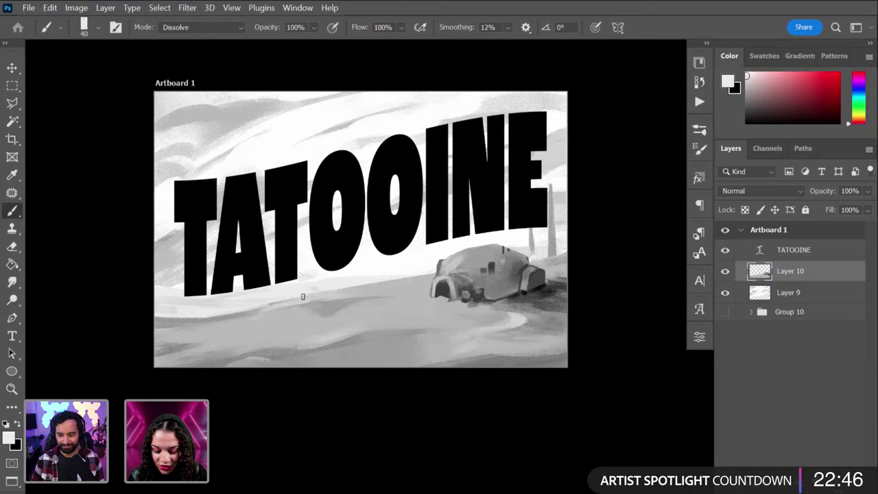
left_click(230, 308, "alt")
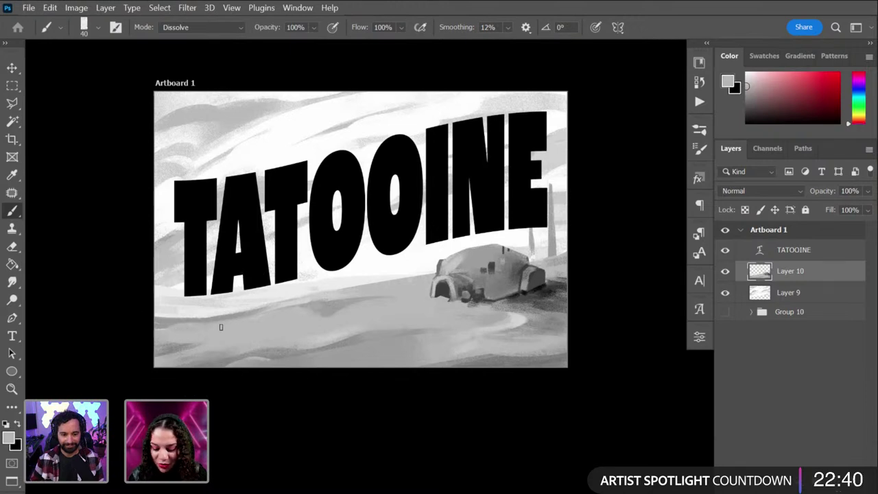
left_click(161, 323)
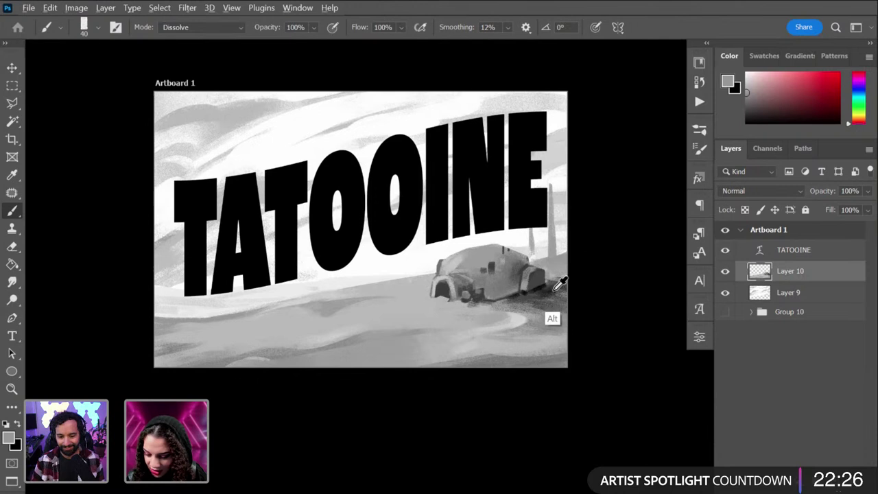
Step: Enlarge the brush to 100 and sample darker and lighter sand greys around the lower right
left_click(552, 317, "alt")
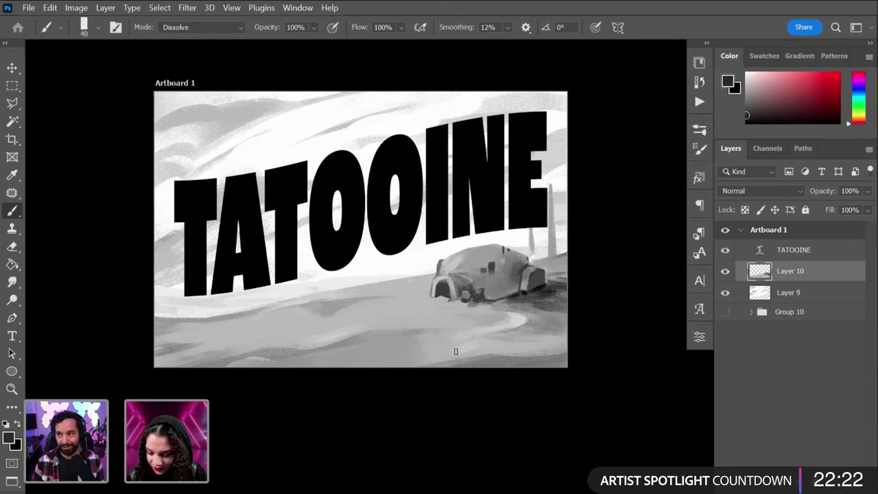
key("bracketright")
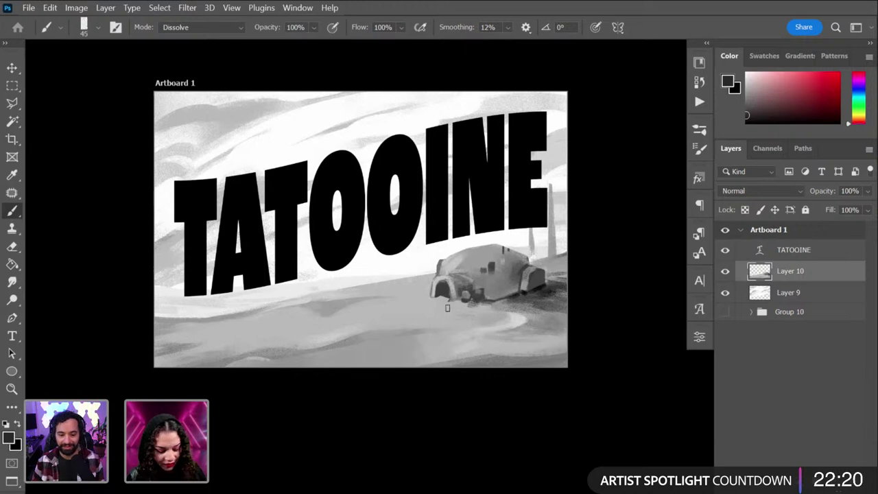
key("bracketright")
key("bracketright")
key("bracketright")
left_click(276, 355, "alt")
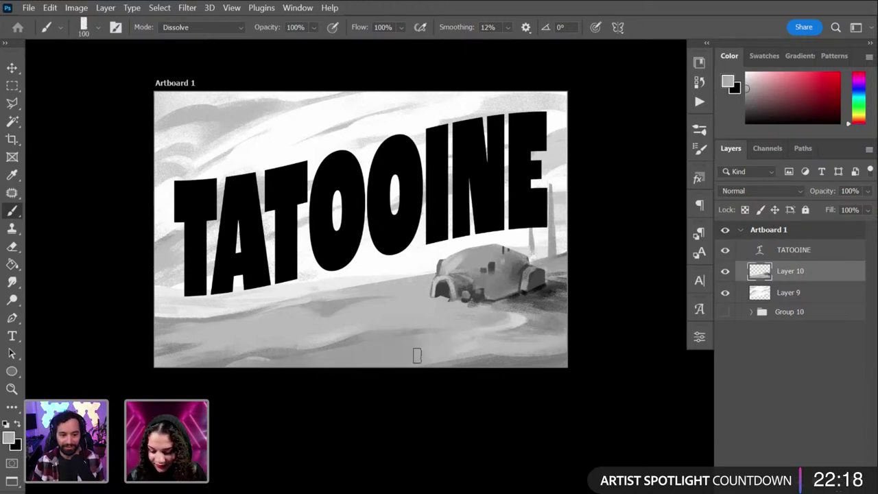
left_click(515, 349, "alt")
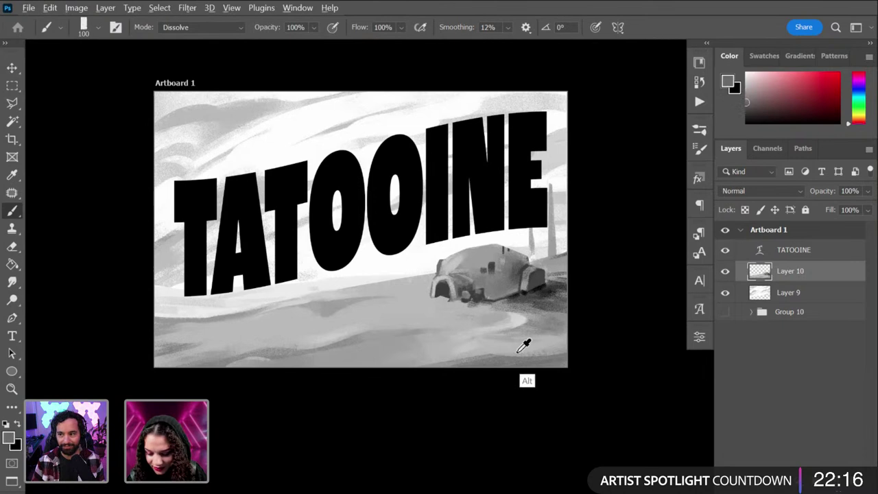
left_click(562, 364, "alt")
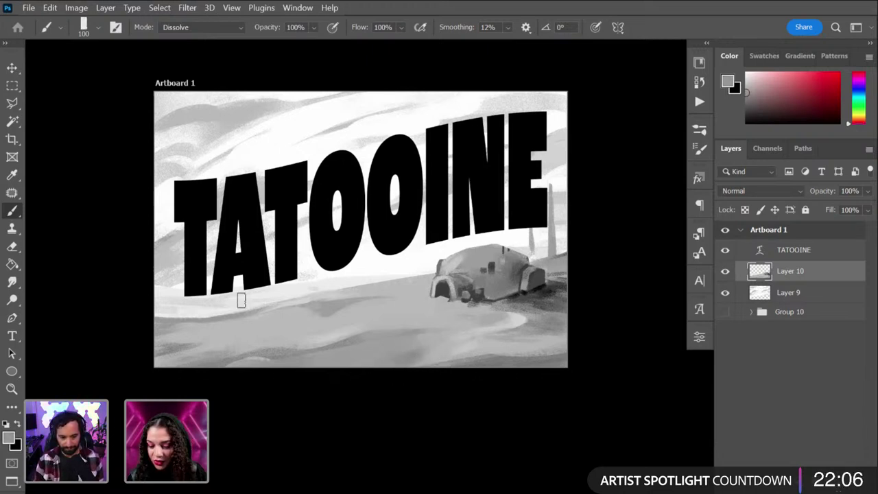
left_click_drag(467, 307, 466, 324)
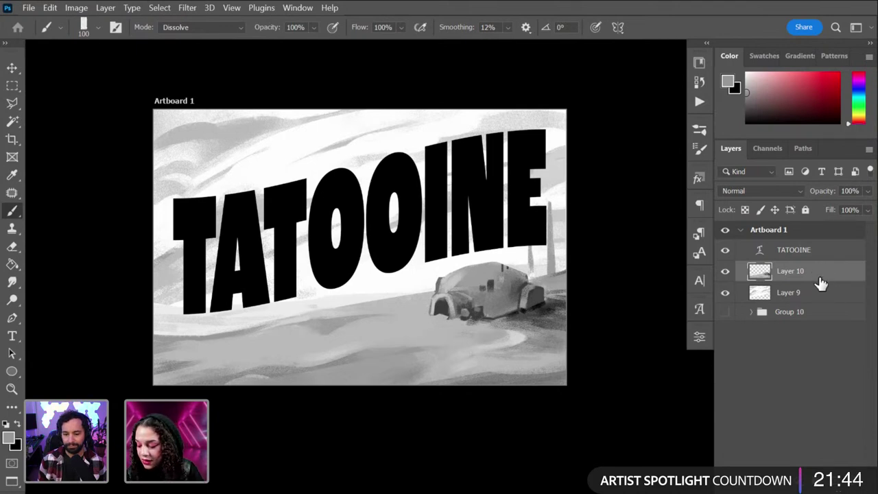
Step: Select the TATOOINE text layer and zoom in on the artboard's left edge
left_click(816, 248)
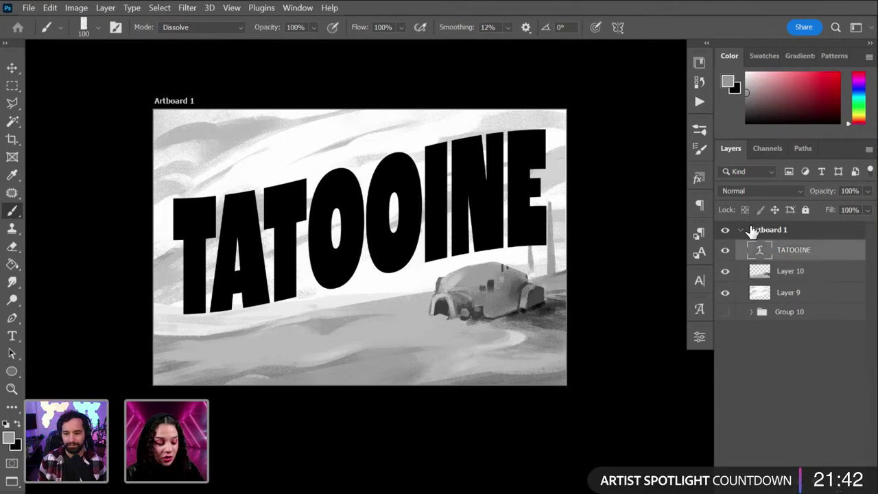
key("ctrl+plus")
left_click_drag(458, 174, 501, 199)
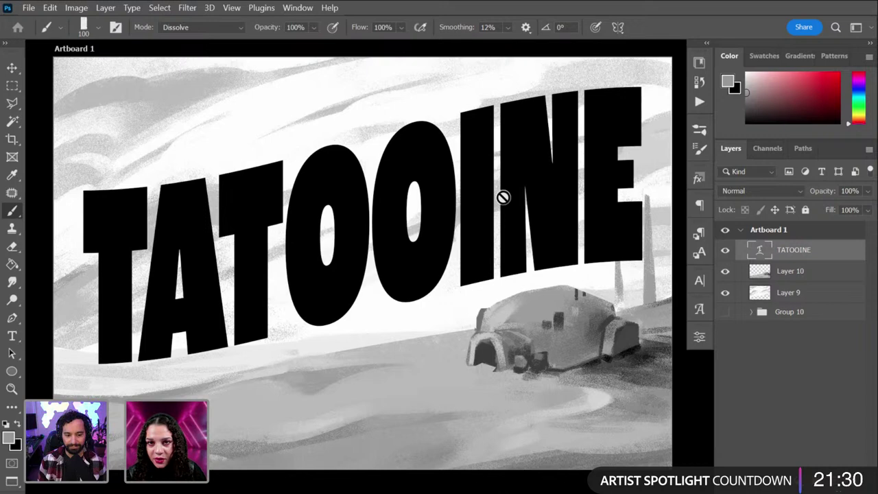
Step: Keep the TATOOINE copy's blend mode at Normal and toggle its visibility to compare
left_click(773, 194)
left_click(852, 256)
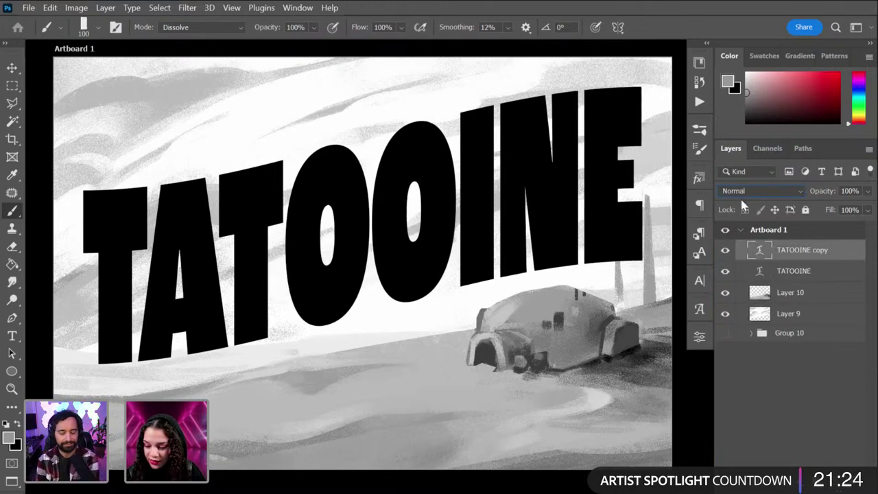
left_click(768, 196)
left_click(777, 158)
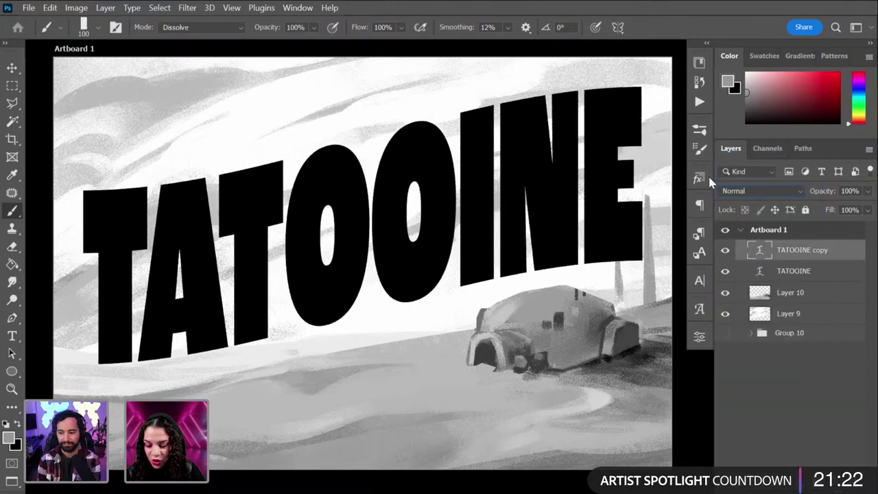
left_click(724, 251)
left_click(724, 253)
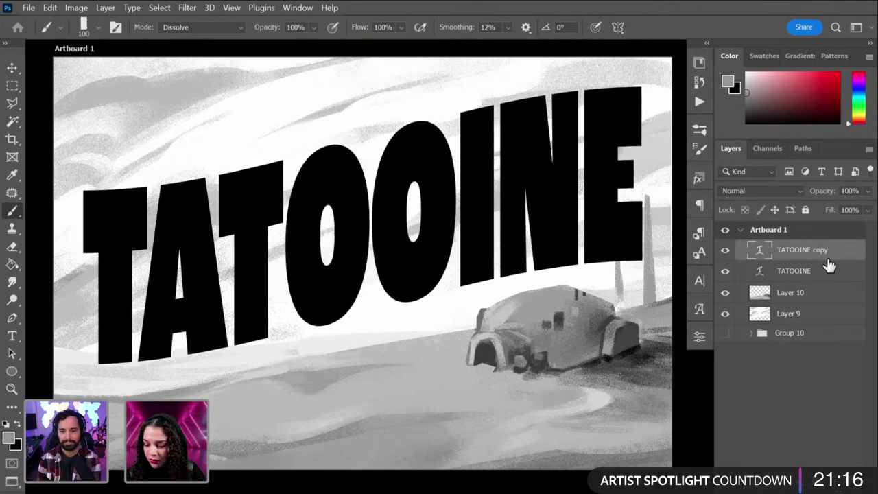
Step: Select all the TATOOINE copy text, set its colour to white, and commit the edit
key("alt+t")
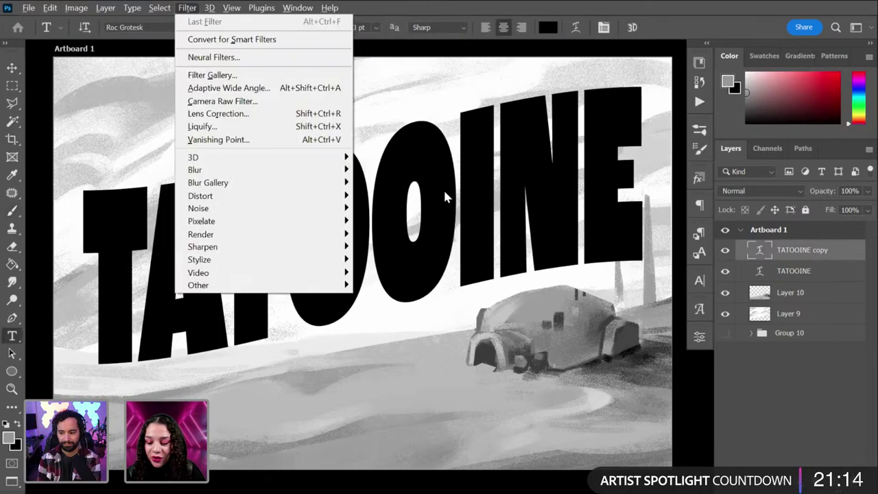
key("t")
left_click(443, 187)
key("ctrl+a")
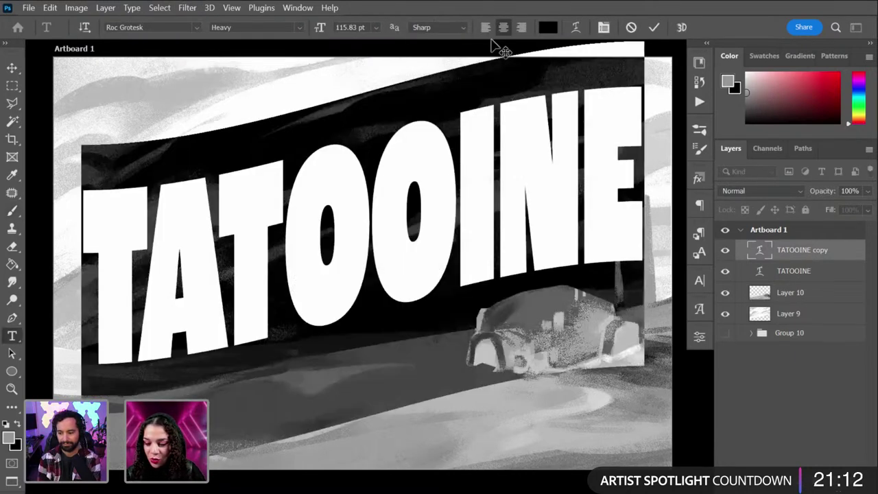
left_click(547, 28)
left_click(414, 231)
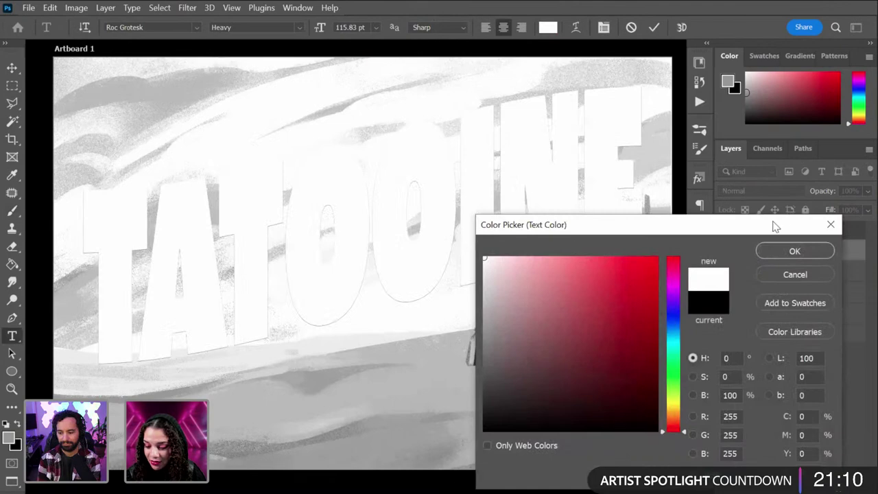
left_click(804, 251)
left_click(836, 277)
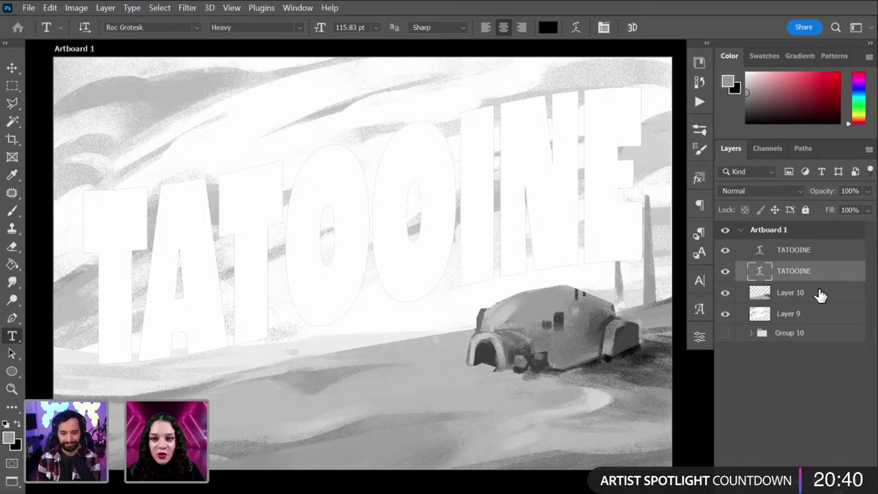
left_click(820, 250)
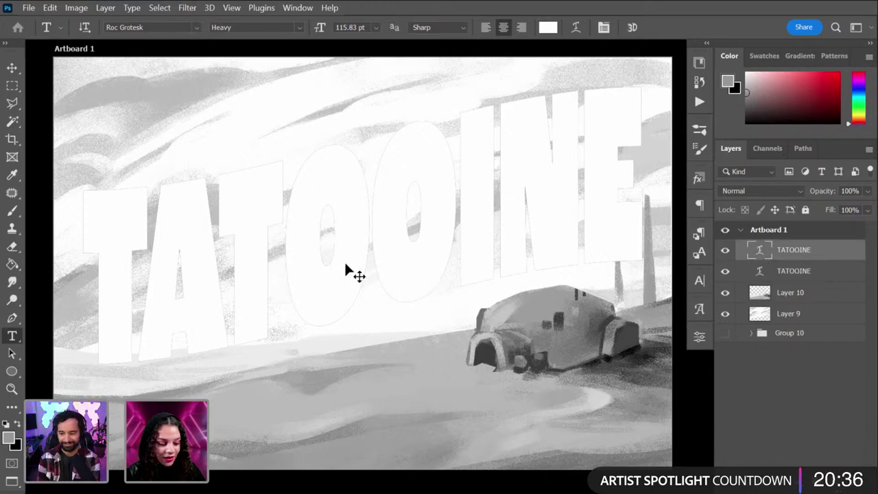
Step: Free-transform the white TATOOINE lettering to nudge it up and left off the black original
key("b")
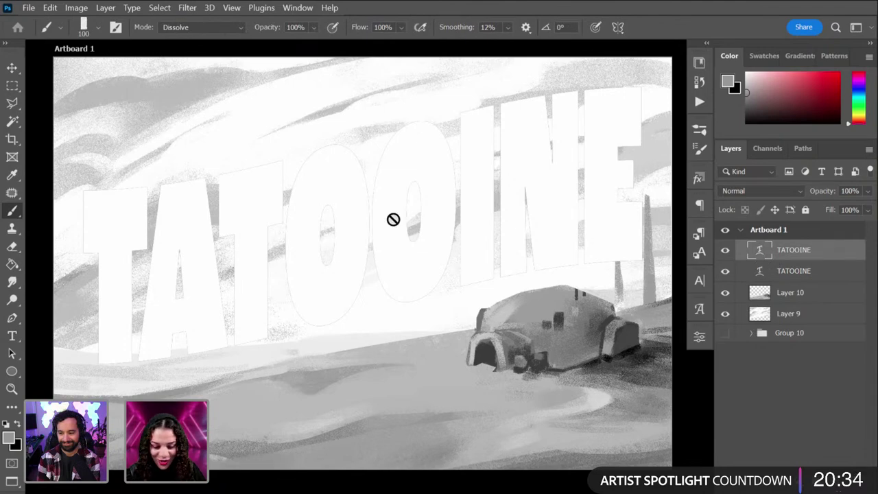
scroll(439, 220, "down", 1)
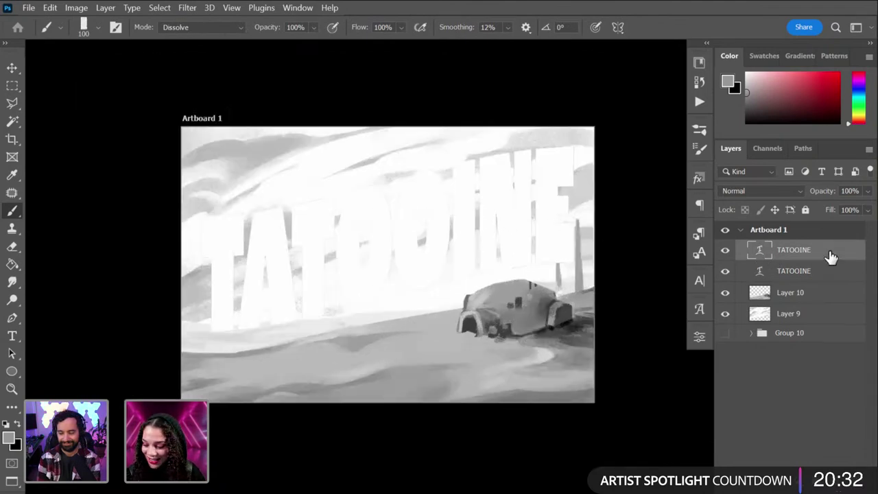
key("ctrl+t")
mouse_move(448, 226)
left_mouse_down()
mouse_move(460, 221)
mouse_move(436, 225)
mouse_move(443, 227)
left_mouse_up()
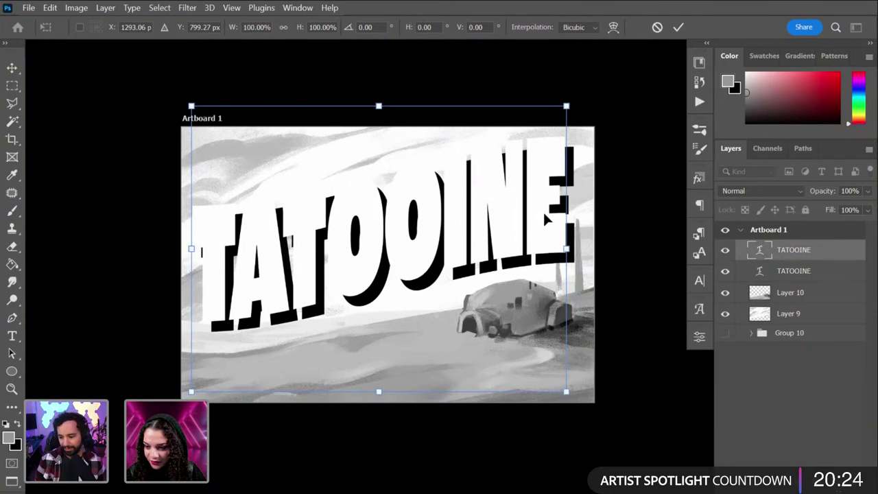
left_click_drag(492, 224, 496, 231)
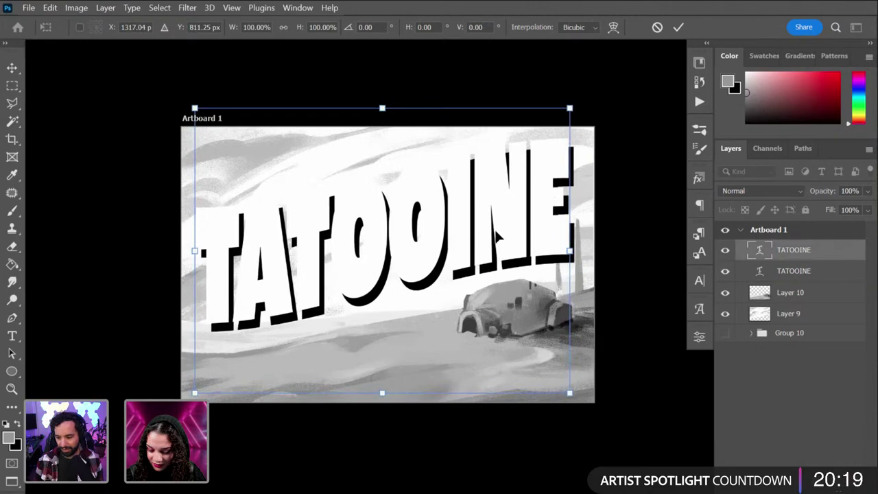
left_click(838, 277)
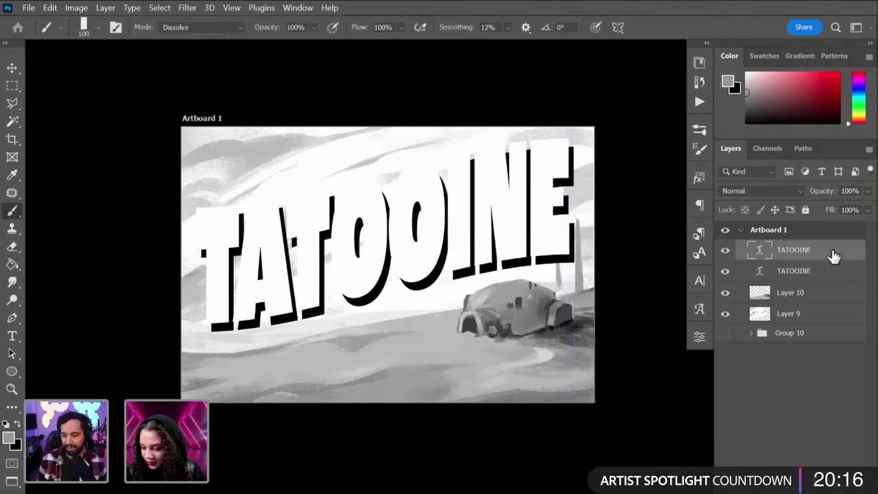
Step: Add a black 10 px outside stroke at 100% opacity to the white TATOOINE lettering
double_click(809, 249)
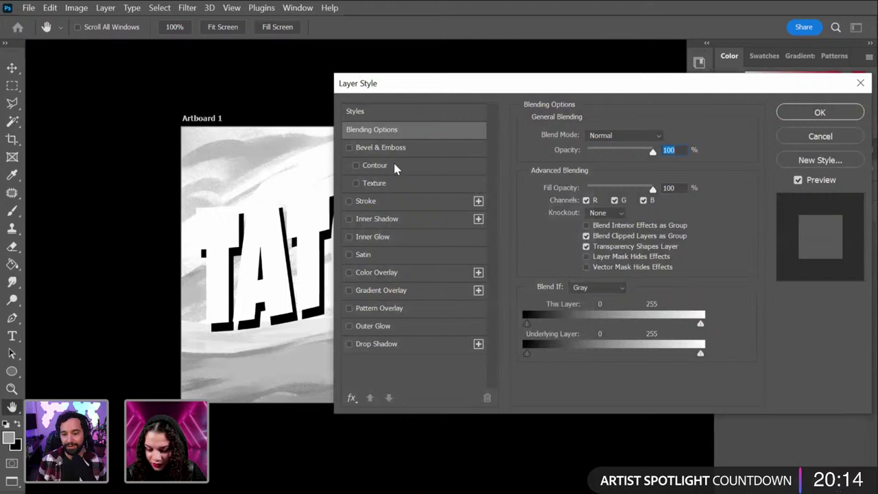
left_click(395, 200)
left_click(557, 235)
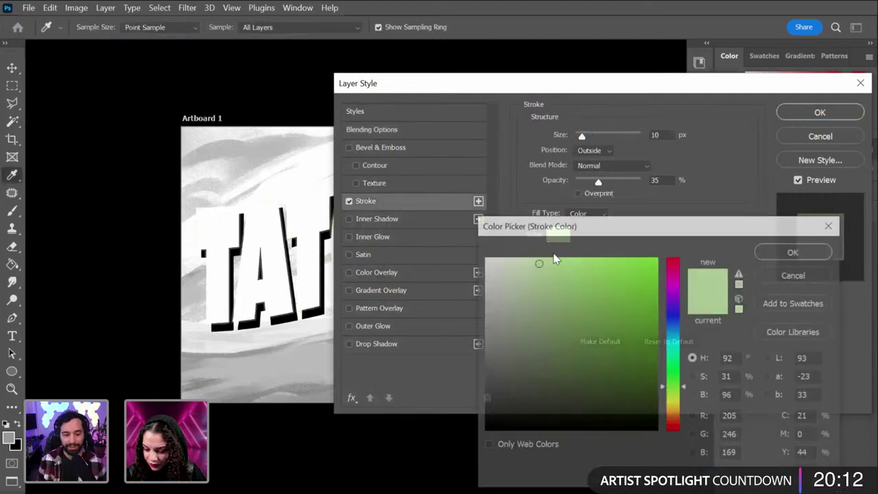
left_click(484, 430)
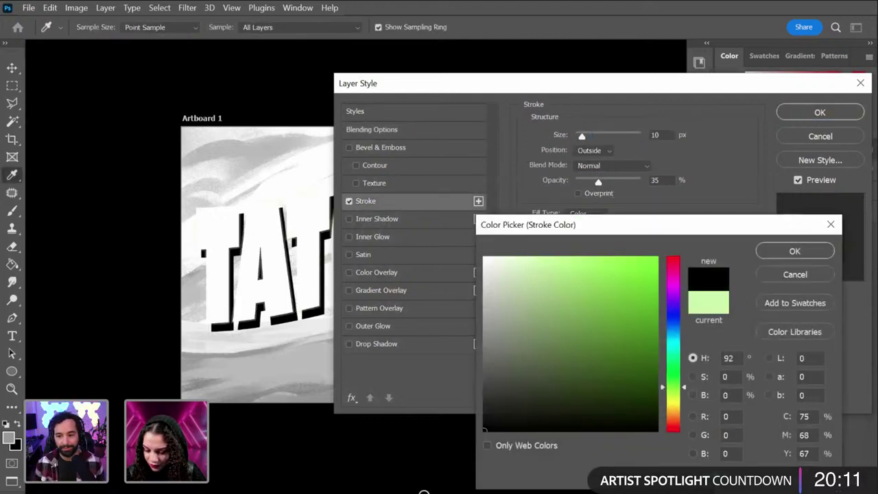
left_click(792, 253)
left_click_drag(598, 181, 662, 188)
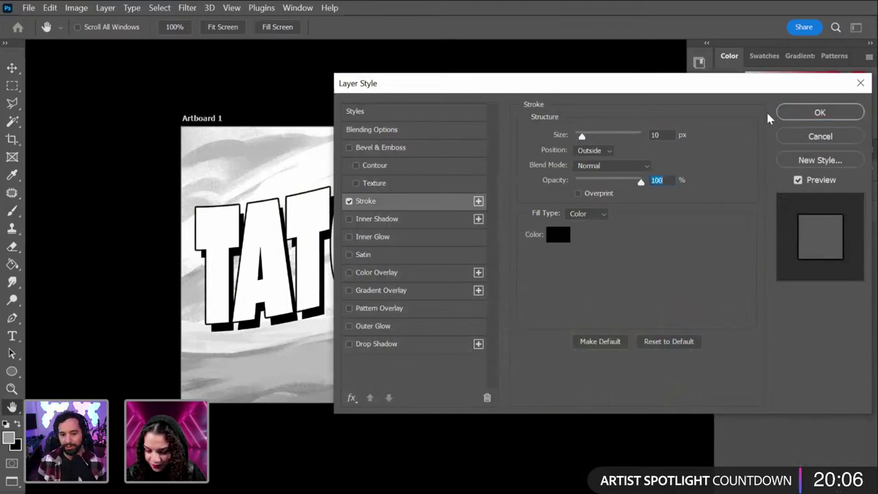
left_click(819, 112)
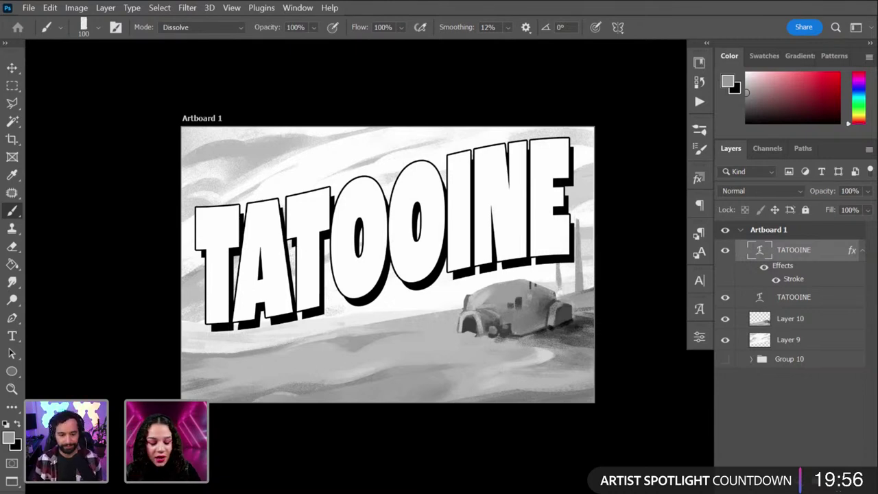
key("ctrl+plus")
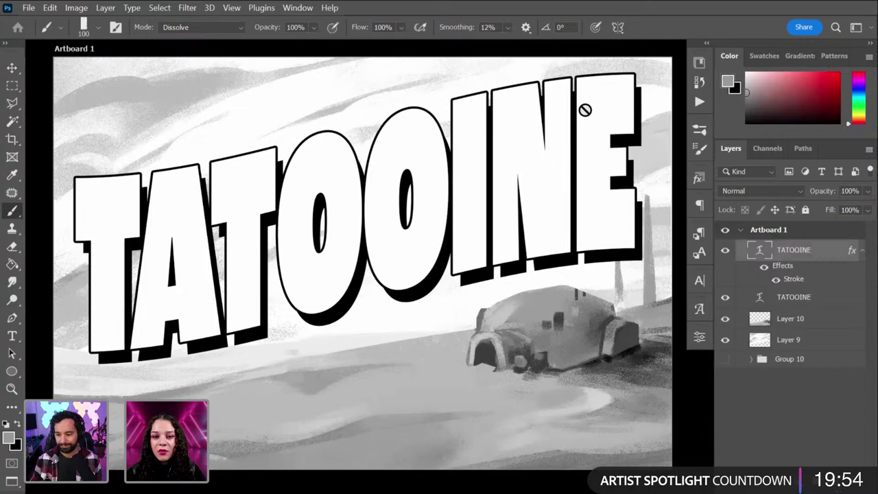
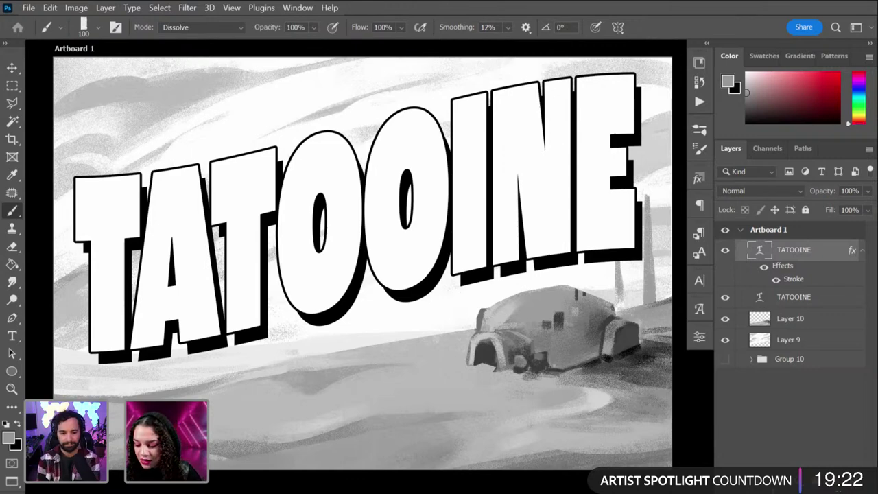
Step: Select both TATOOINE layers and move them together slightly to the right
left_click(862, 251)
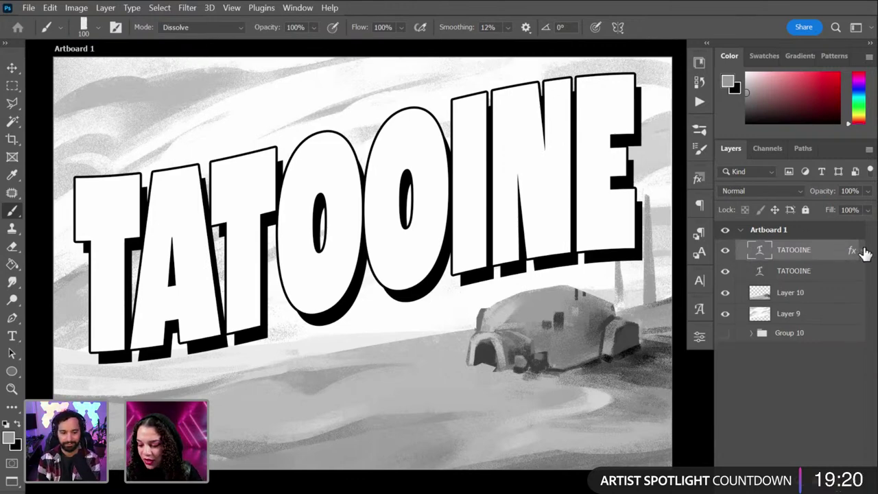
key("ctrl+minus")
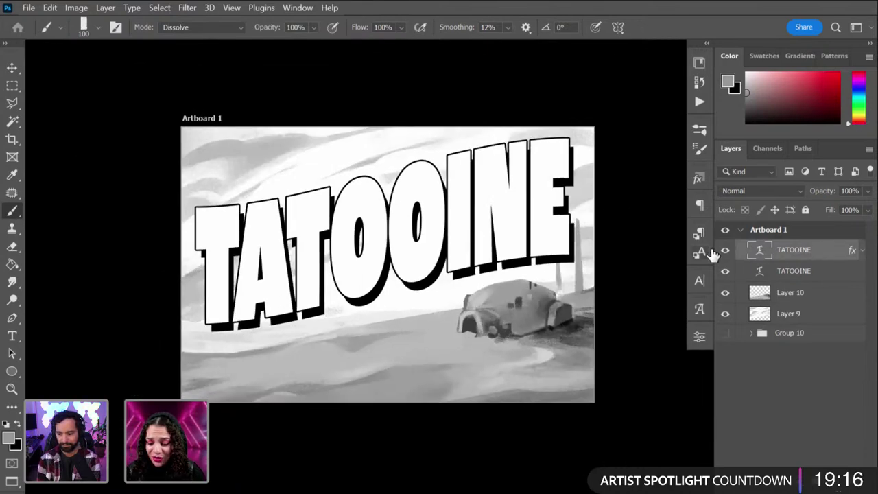
left_click(814, 274, "shift")
key("ctrl+t")
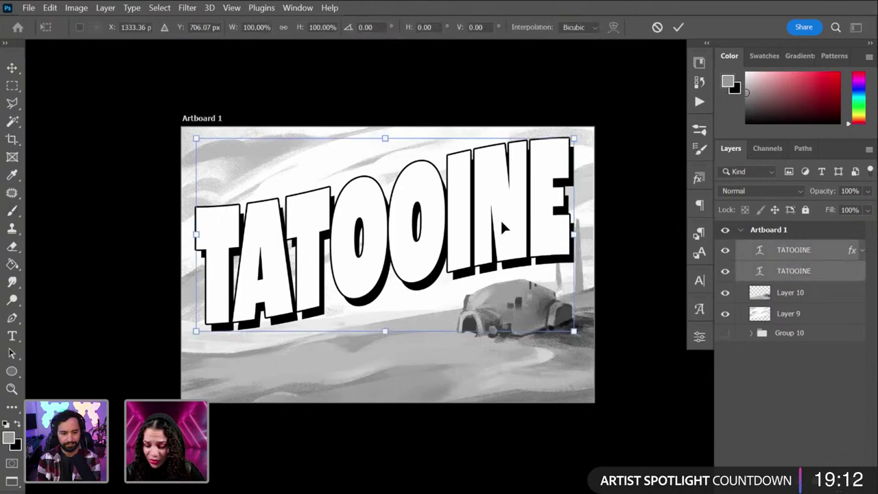
mouse_move(500, 218)
left_mouse_down()
mouse_move(508, 226)
mouse_move(504, 217)
left_mouse_up()
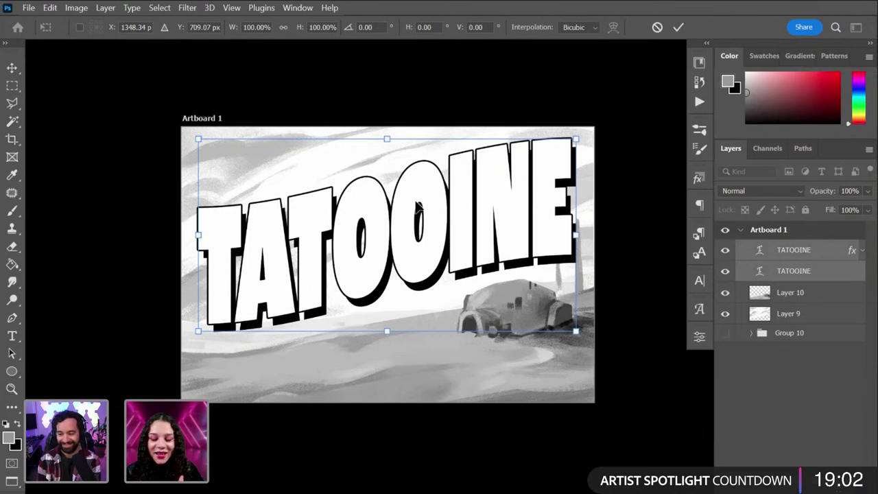
left_click(731, 252)
Step: Switch to the Brush, zoom back in and select the top TATOOINE layer
key("b")
key("ctrl+plus")
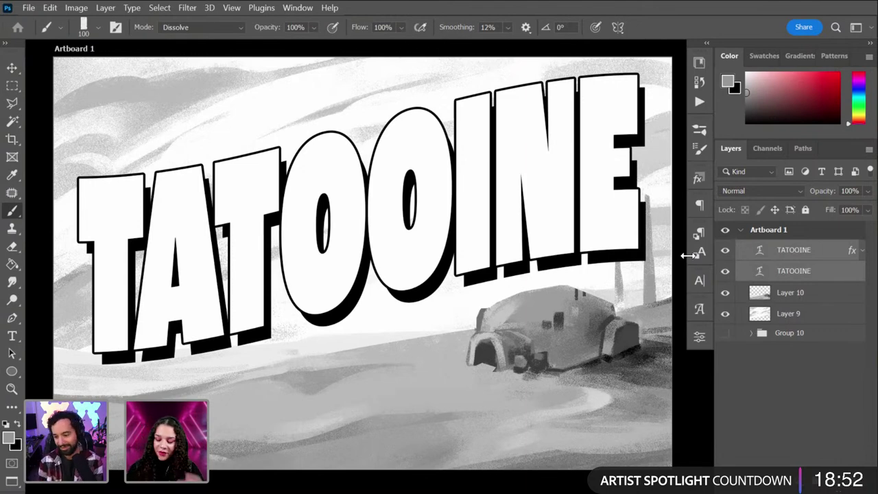
left_click(822, 252)
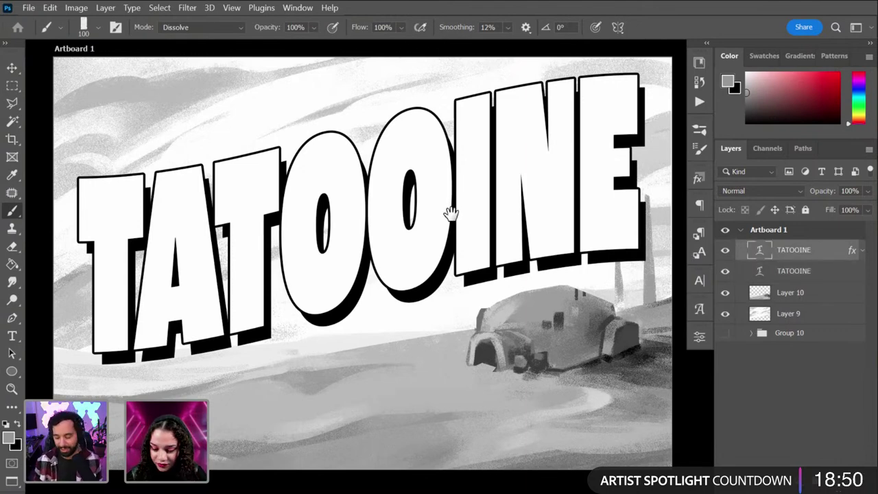
left_click_drag(450, 211, 450, 249)
scroll(482, 300, "down", 3)
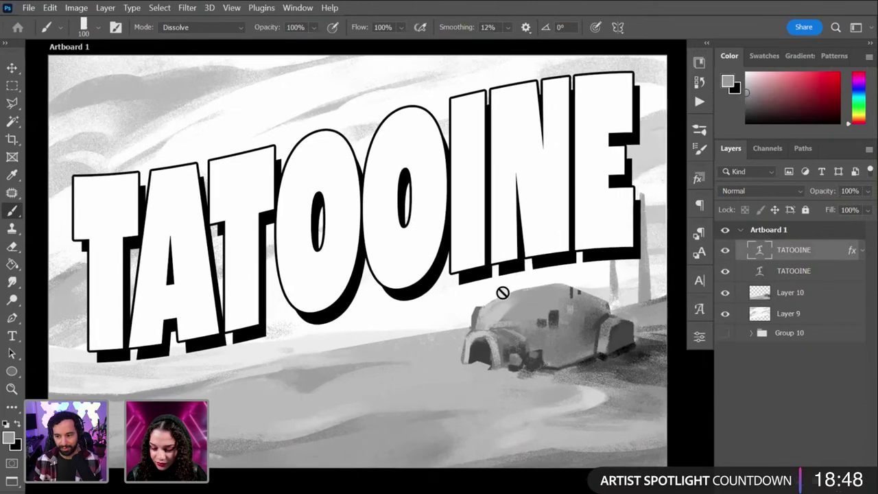
Step: On a new layer above Layer 10, draw a large grey circle behind the TA letters
left_click(818, 290)
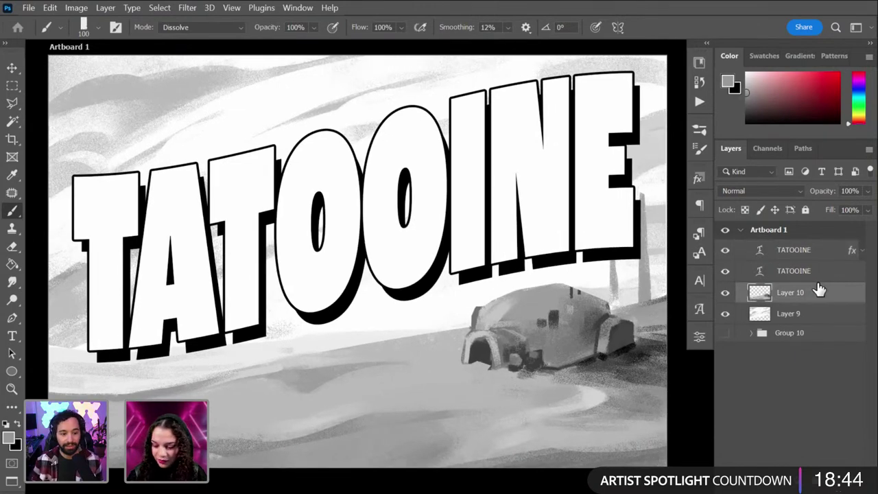
key("ctrl+shift+alt+n")
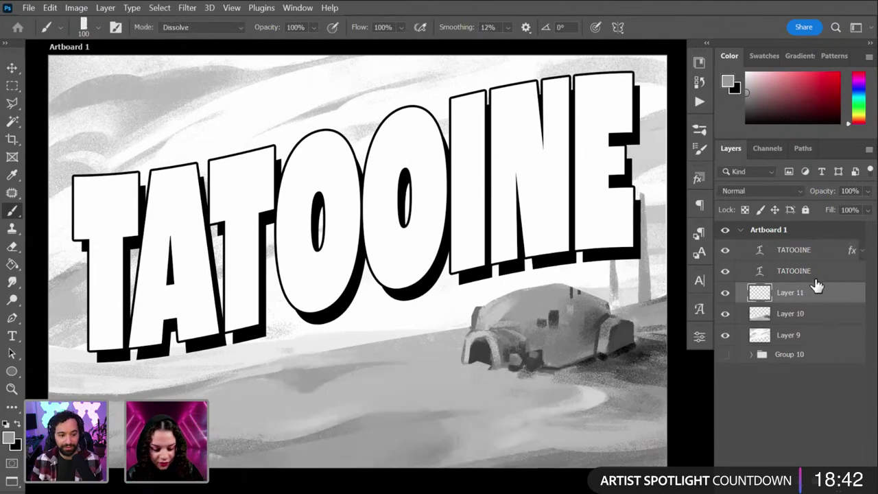
left_click(12, 370)
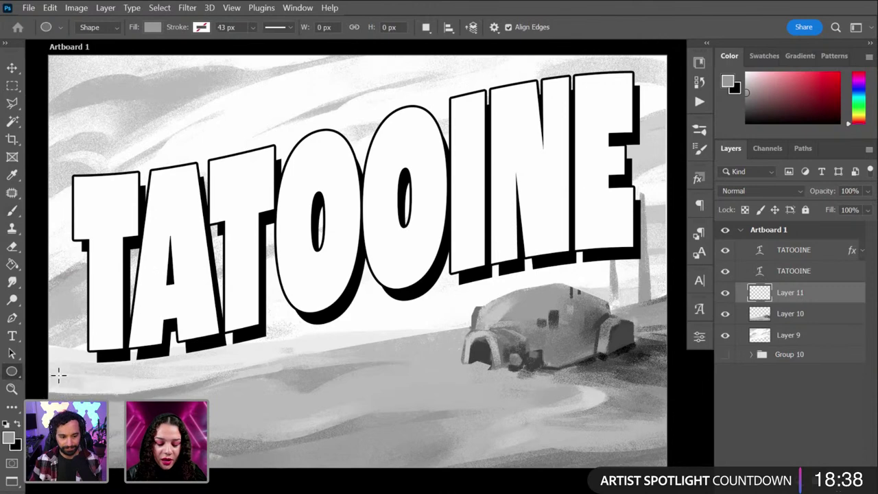
left_click_drag(227, 86, 346, 182)
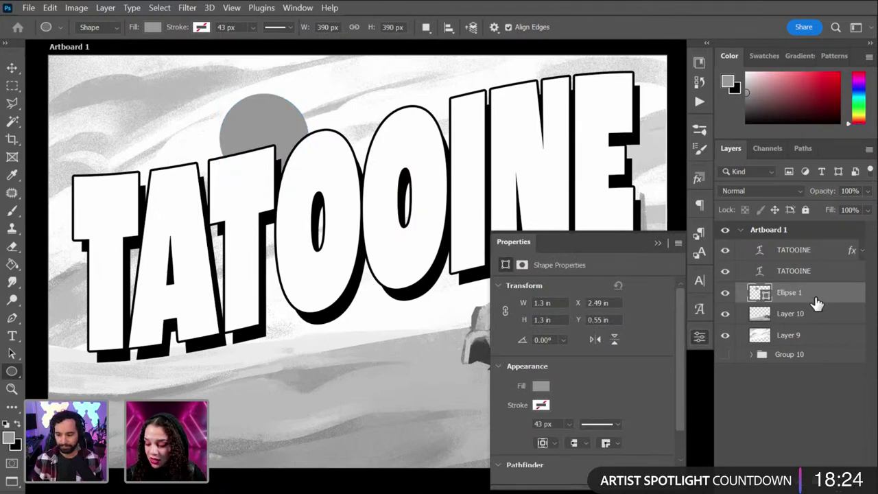
Step: Duplicate the circle and scale the copy to about a quarter, high in the top-left sky
key("ctrl+j")
key("ctrl+t")
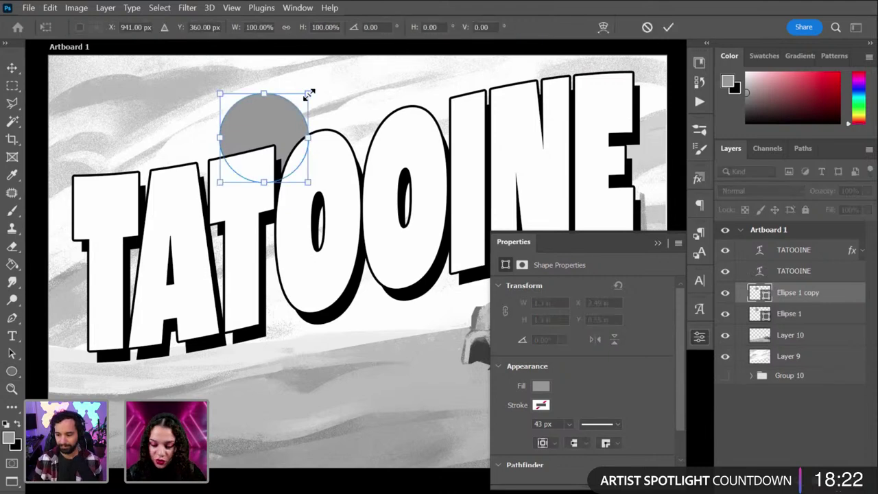
left_click_drag(308, 92, 182, 85)
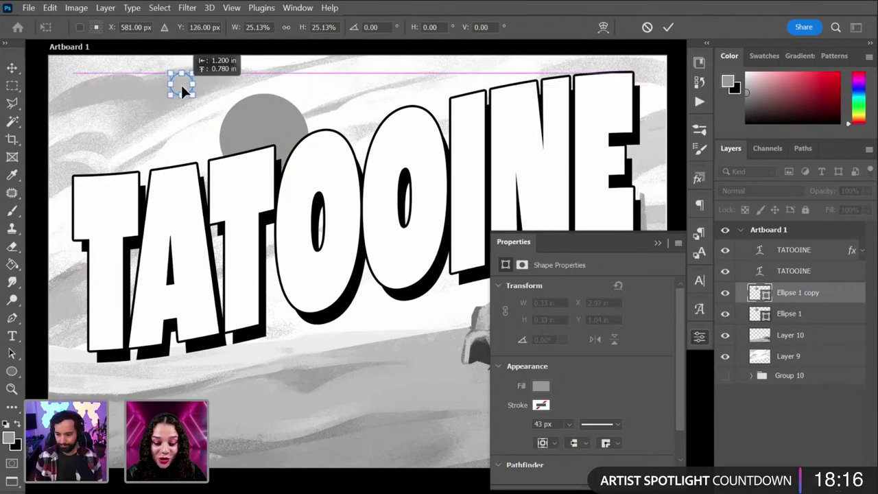
key("Return")
Step: Set the Ellipse 1 copy fill to white and close the Properties panel
key("u")
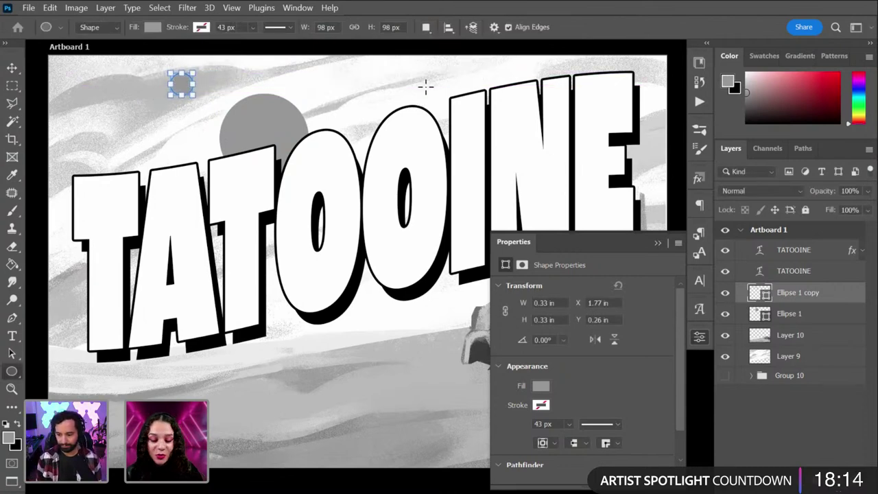
left_click(537, 386)
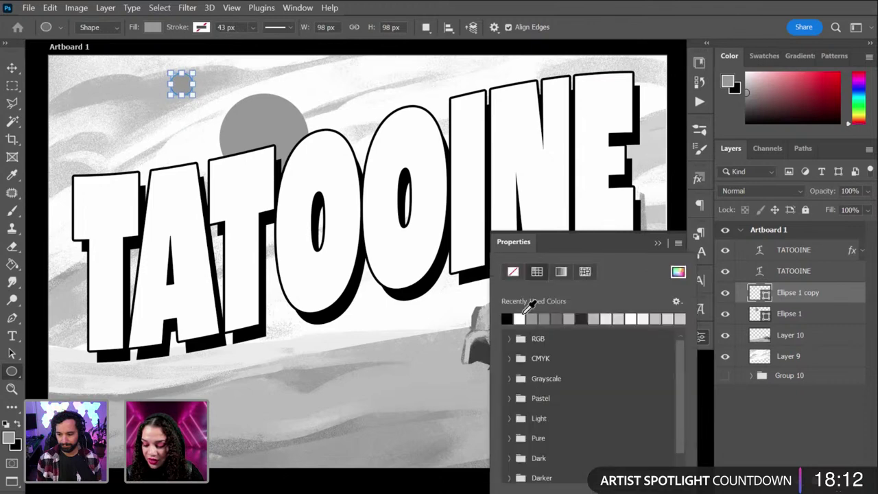
left_click(668, 317)
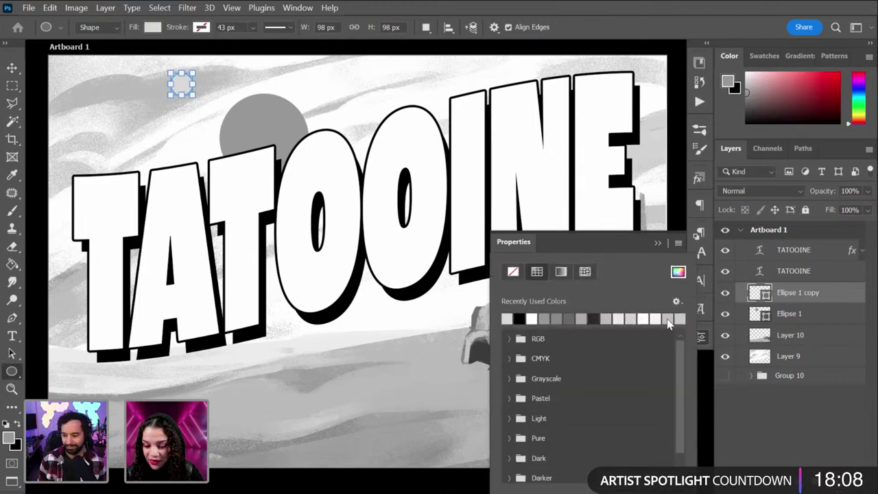
left_click(644, 319)
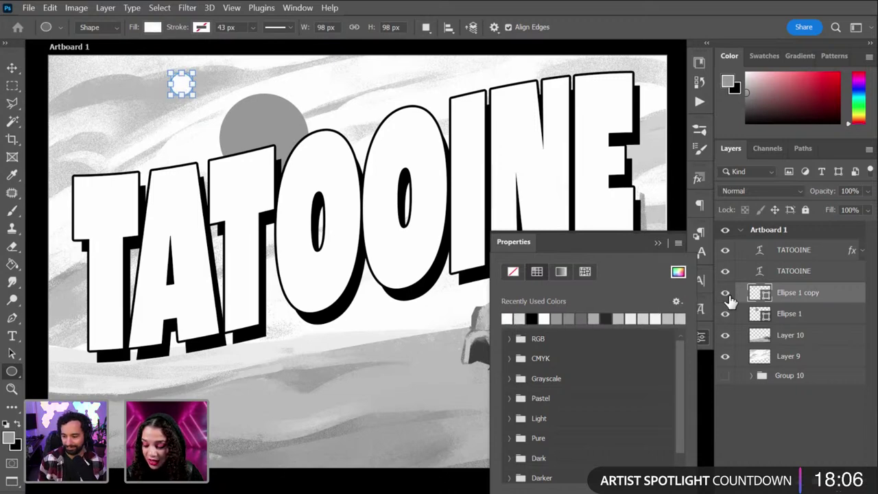
left_click(833, 303)
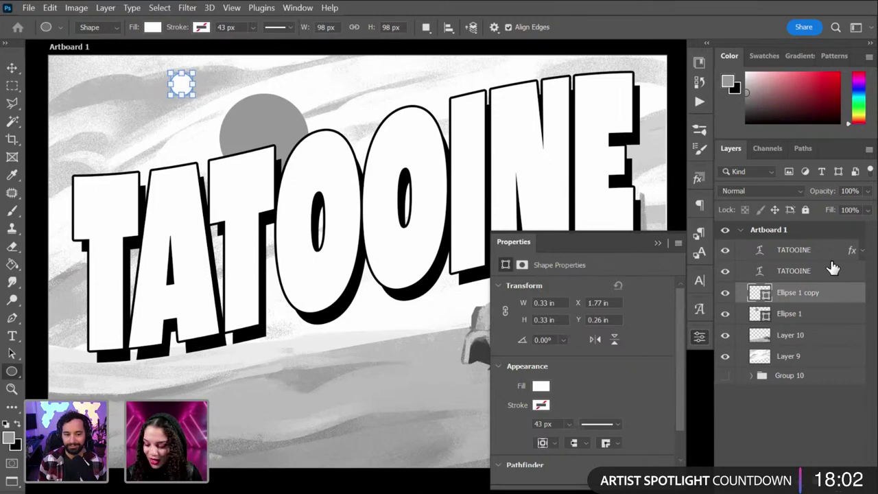
left_click_drag(830, 297, 720, 274)
key("ctrl+minus")
left_click(699, 336)
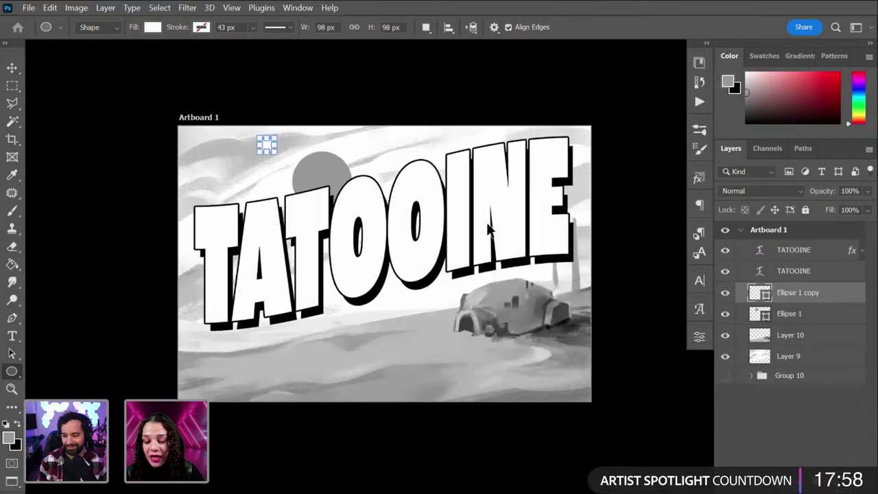
Step: Move the Ellipse 1 copy layer slightly right, undoing an accidental title drag first
left_click(823, 341)
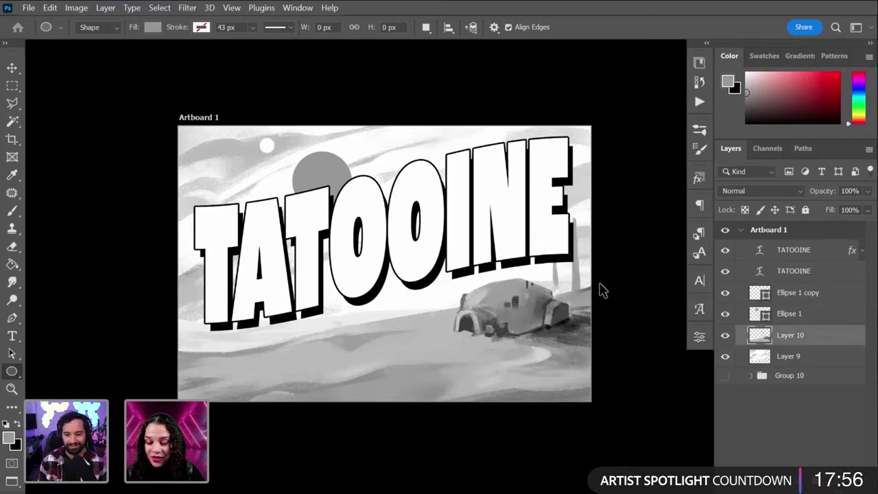
key("ctrl+plus")
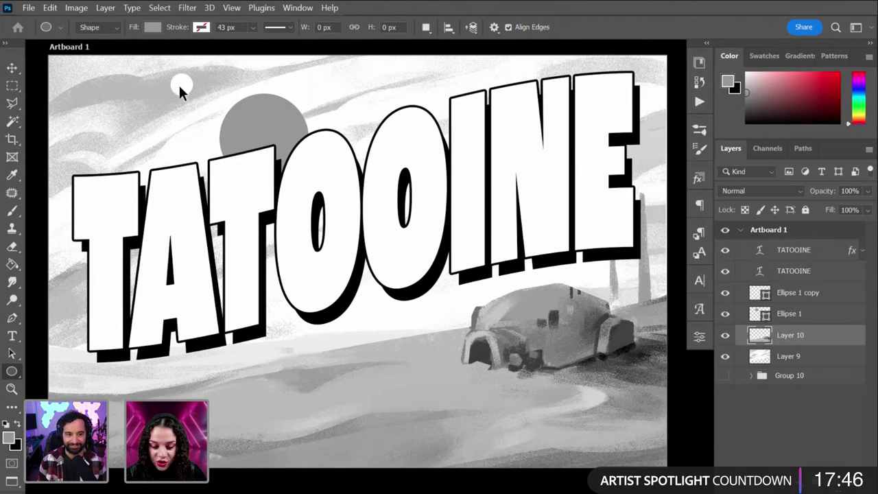
key("v")
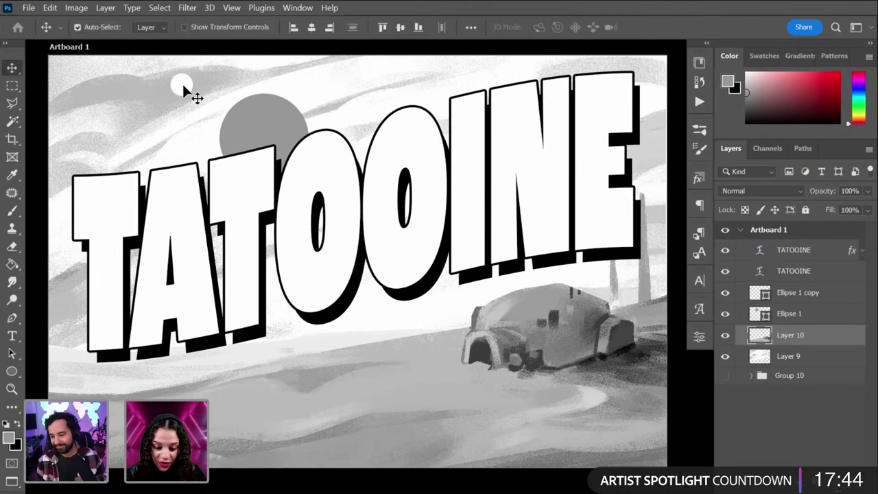
left_click_drag(183, 83, 193, 86)
key("ctrl+z")
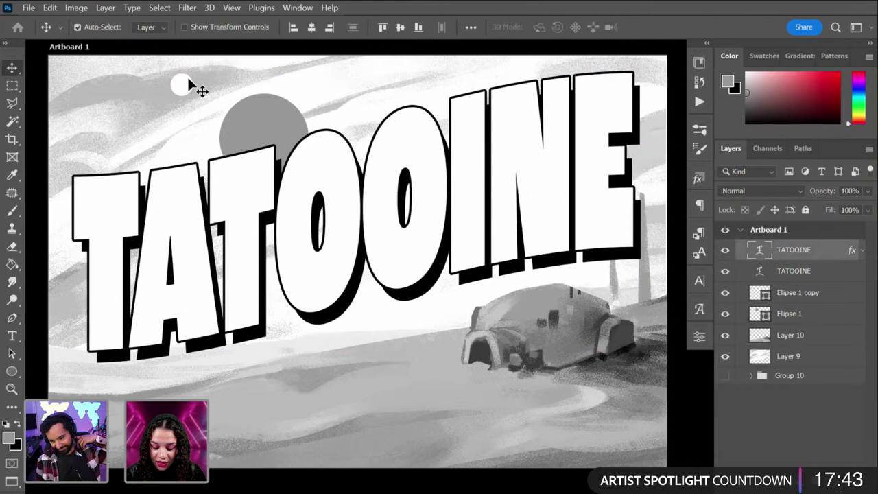
left_click(802, 294)
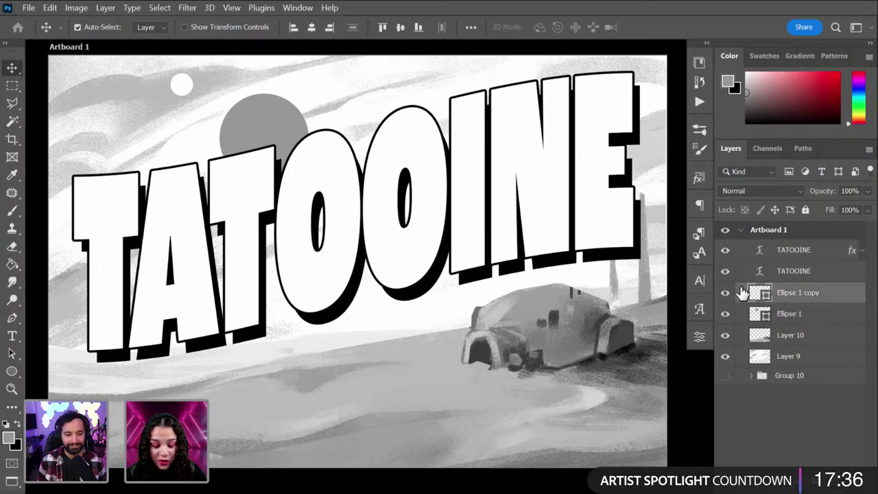
key("ctrl+t")
left_click_drag(181, 87, 190, 83)
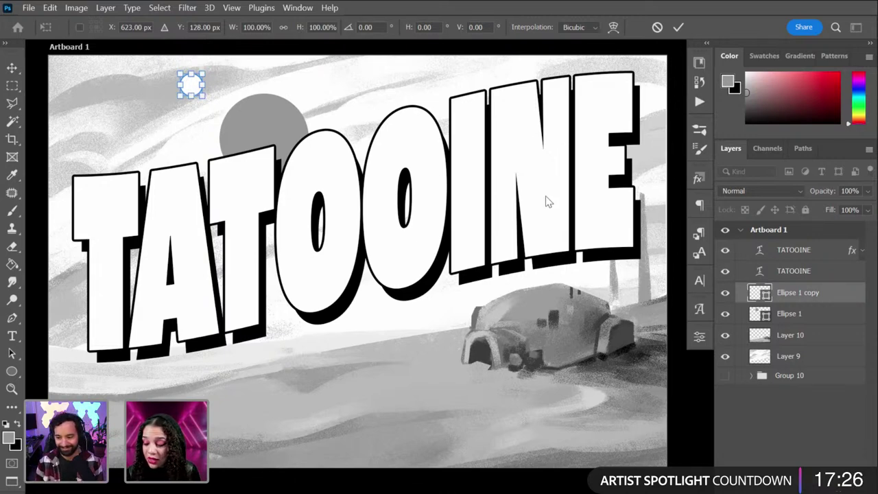
key("Return")
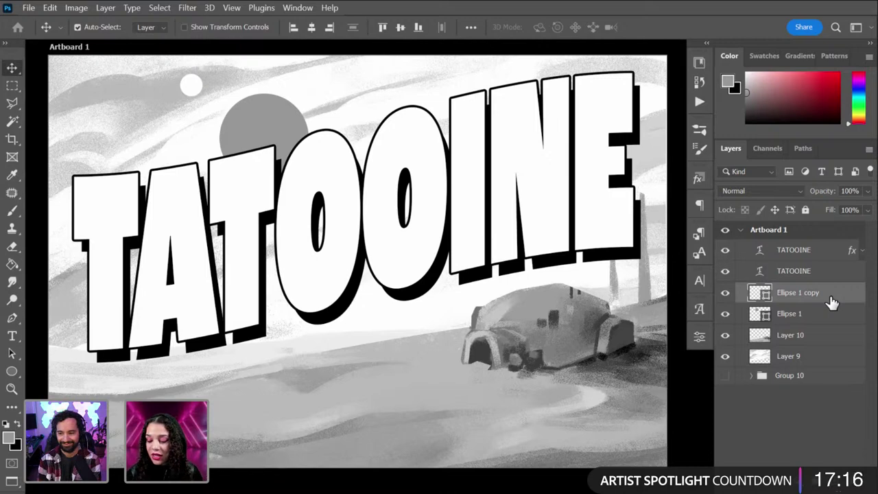
Step: Set up a small Brush on Layer 10 with light grey sampled from the dome hut
left_click(816, 339)
key("b")
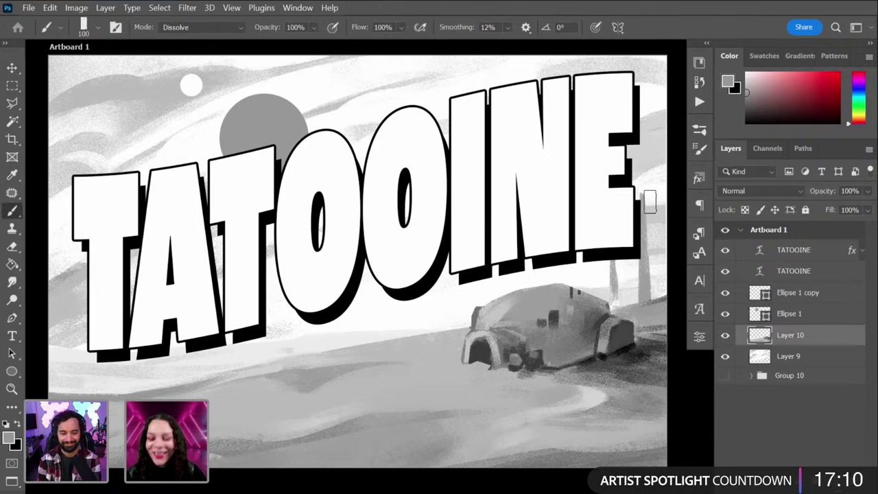
right_click(577, 324)
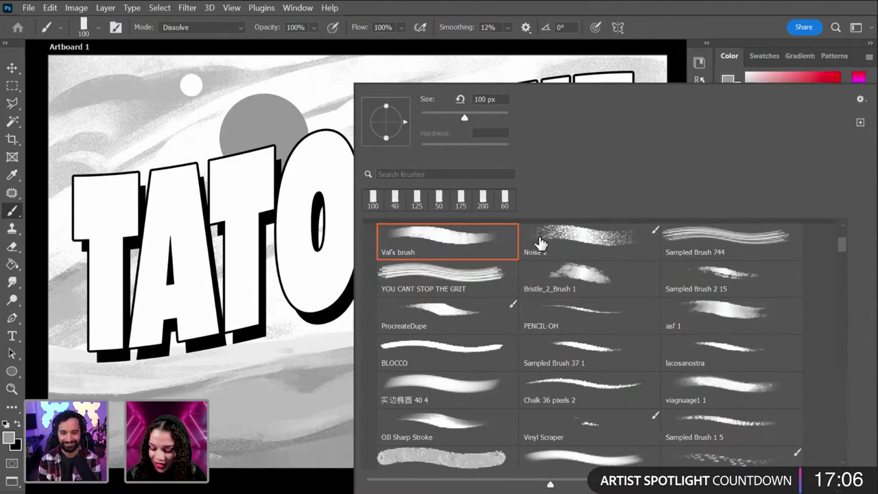
key("Escape")
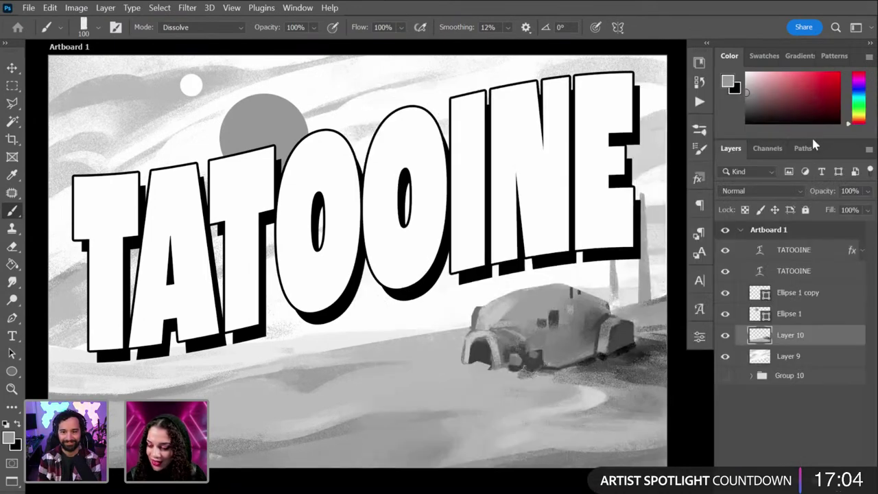
left_click(574, 295, "alt")
key("bracketleft")
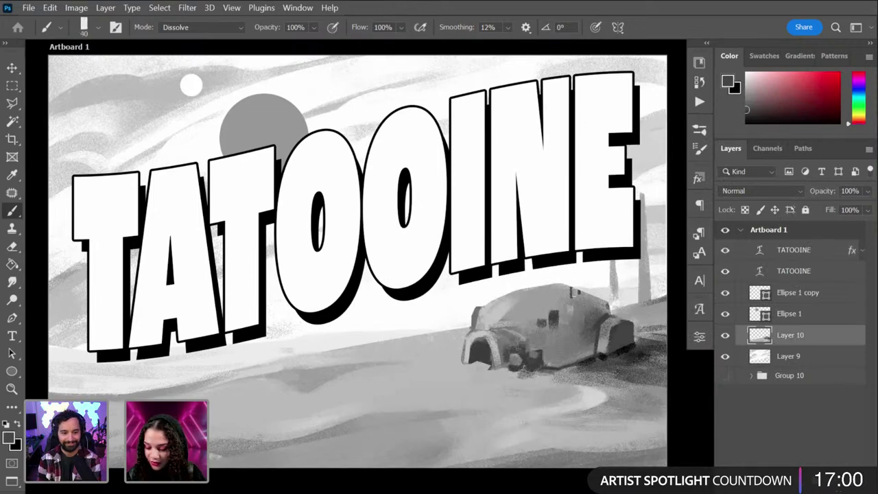
key("bracketleft")
key("bracketleft")
key("bracketleft")
key("bracketleft")
key("bracketleft")
key("bracketleft")
key("bracketleft")
key("bracketleft")
Step: Draw three straight vertical antennas rising from the hut behind the lettering
left_click(569, 317)
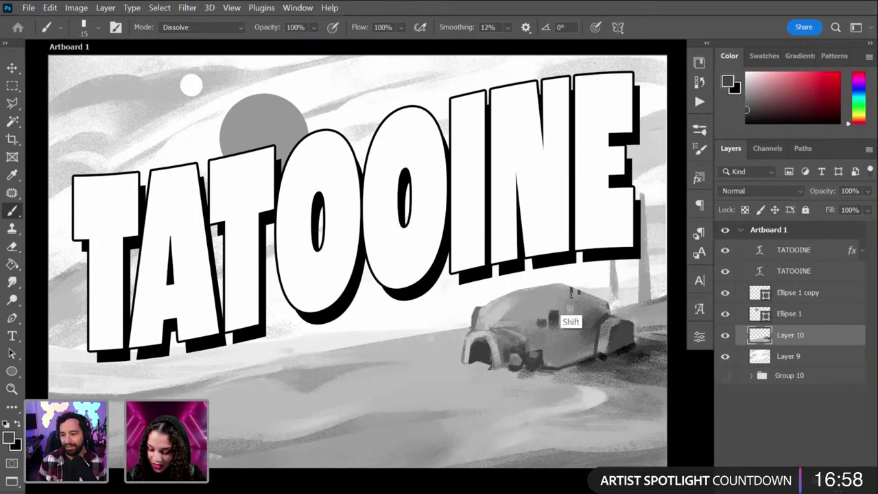
left_click(572, 222, "shift")
left_click(579, 296)
left_click(579, 269, "shift")
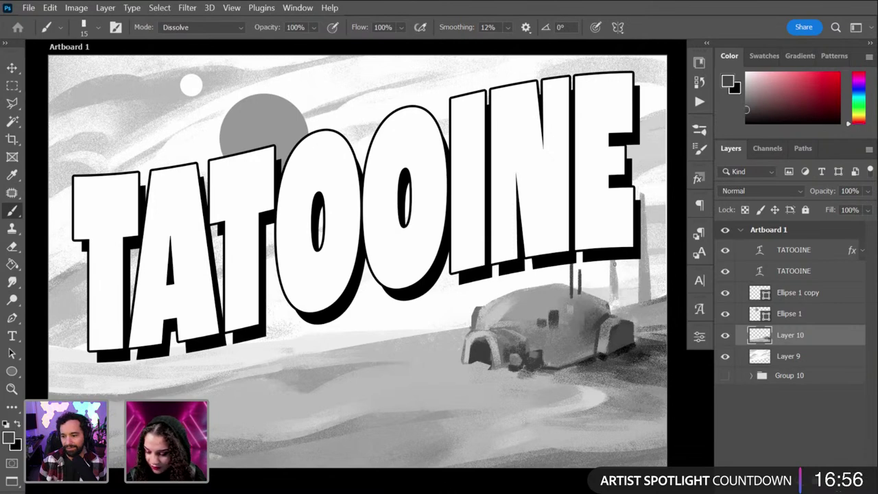
left_click(512, 288)
left_click(516, 206, "shift")
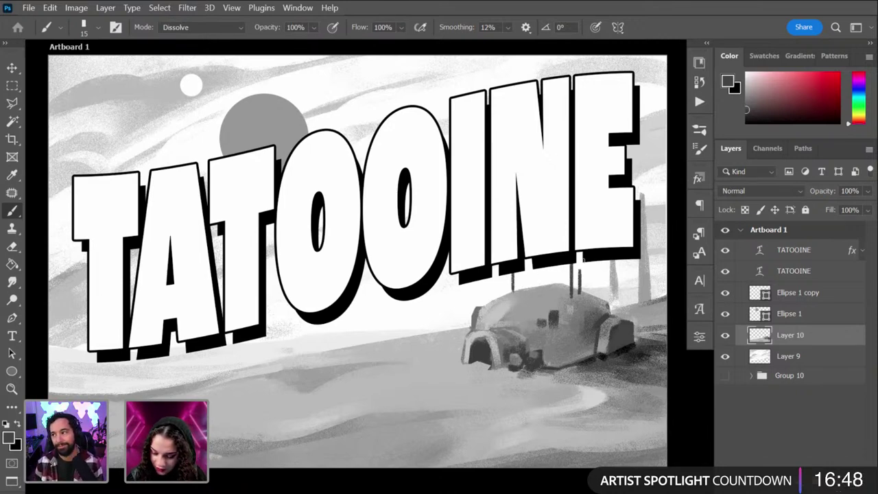
Step: Shade the thin tower using darker and lighter greys sampled from the painting
left_click(513, 299, "alt")
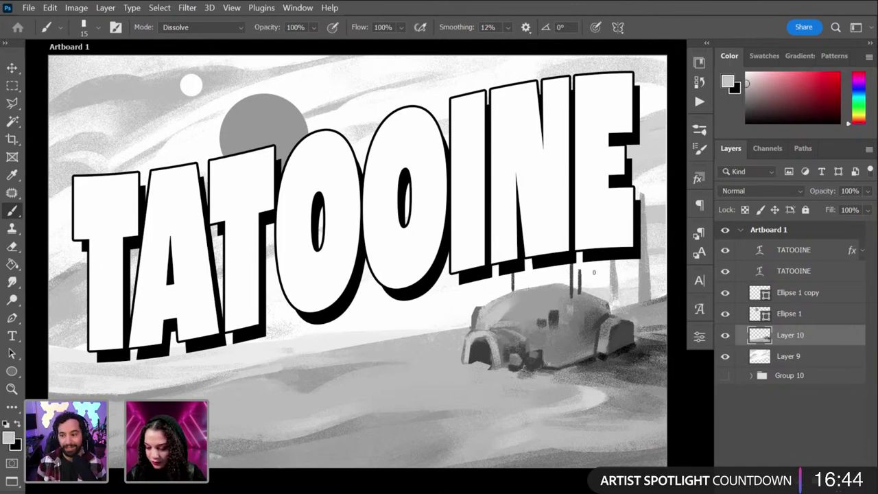
left_click(612, 289, "alt")
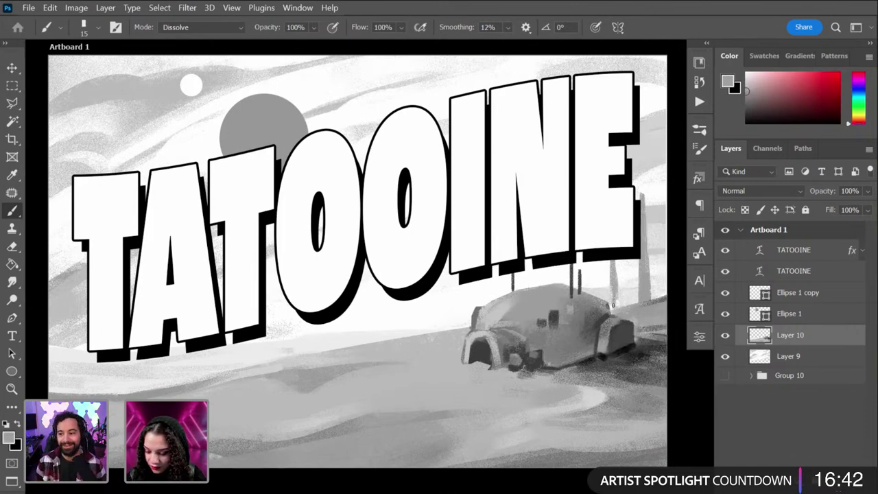
left_click_drag(617, 294, 609, 284)
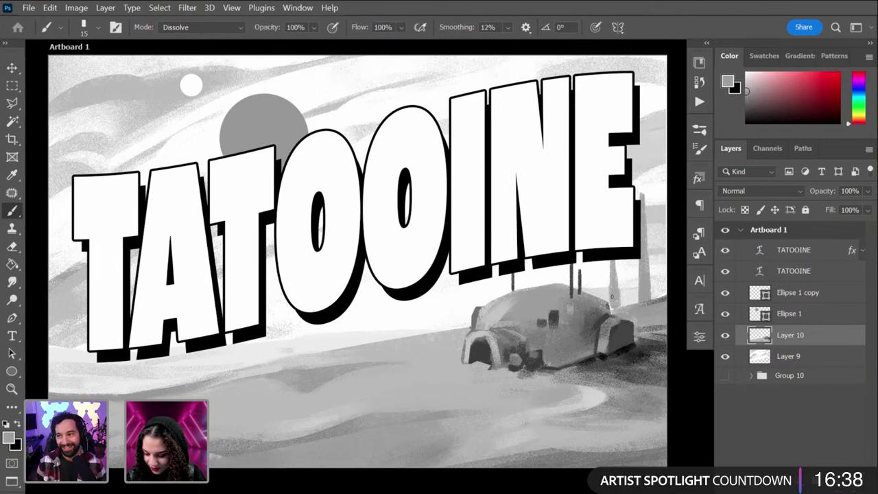
left_click(607, 288, "alt")
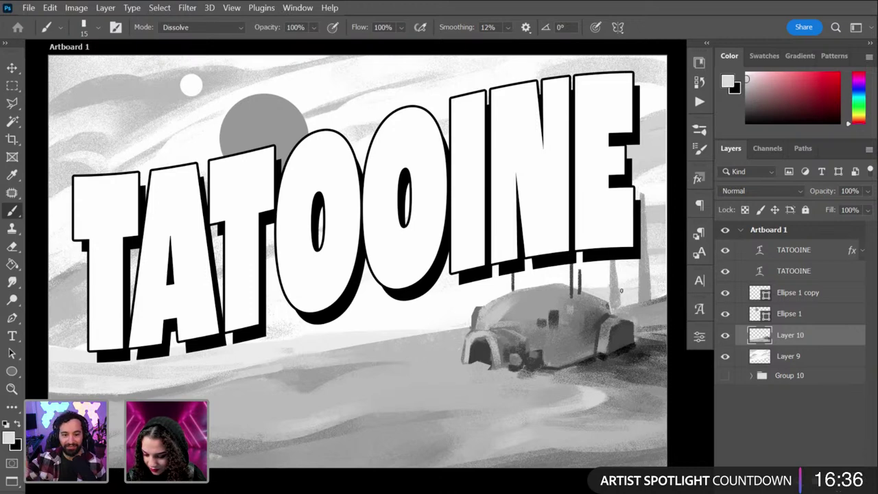
left_click(613, 278, "alt")
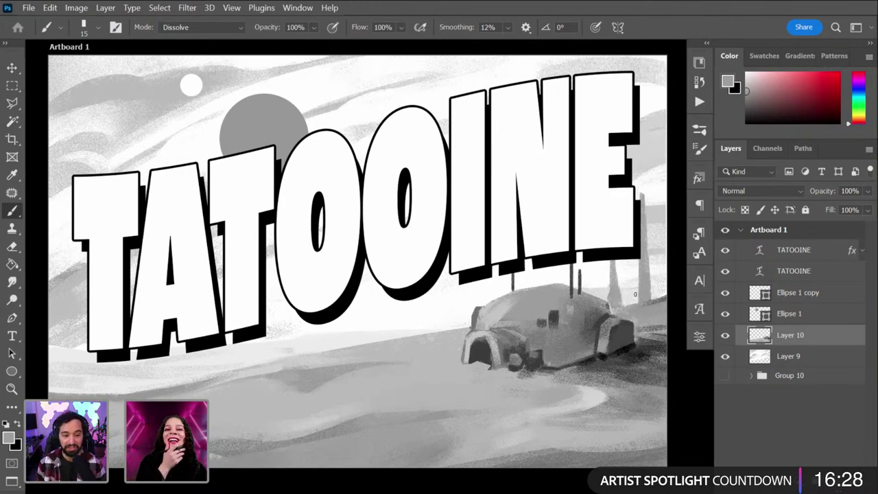
left_click(639, 346, "alt")
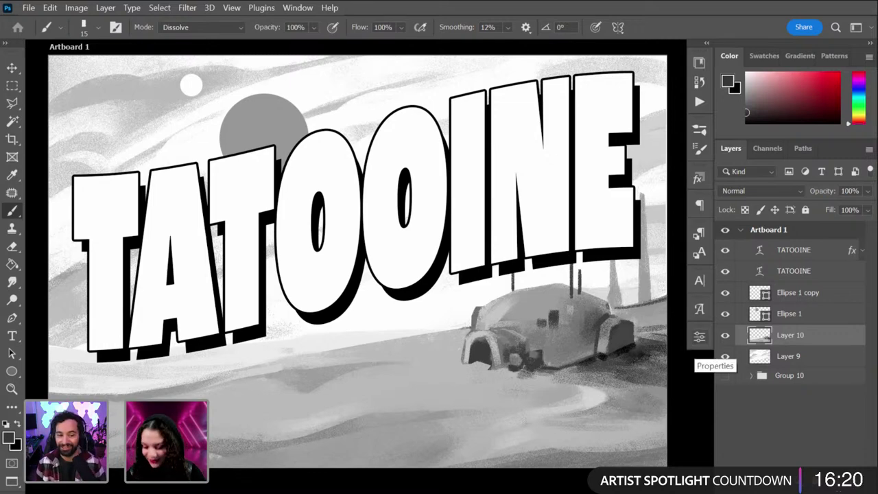
left_click(620, 312, "alt")
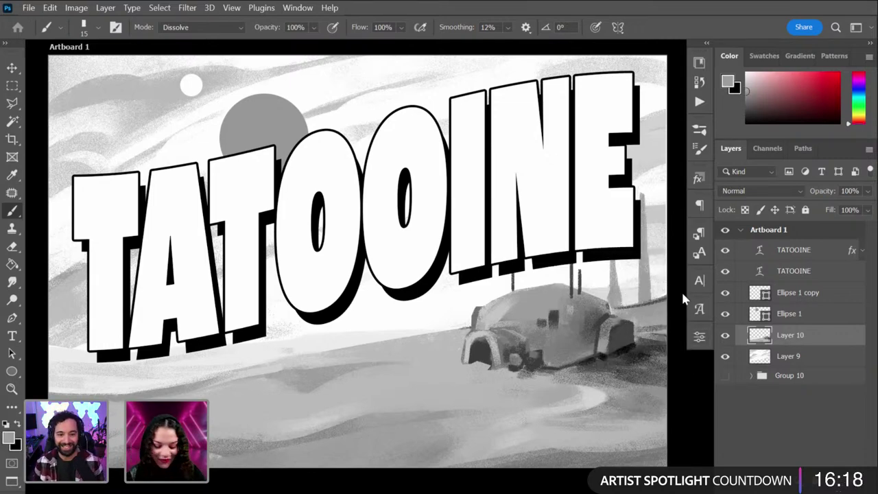
Step: Zoom and pan the view to frame the TATOOINE title and hut
key("ctrl+minus")
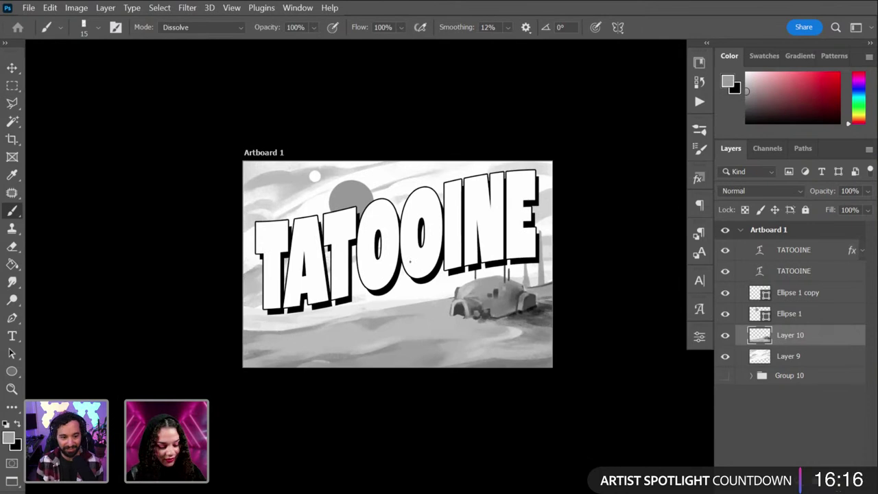
key("ctrl+plus")
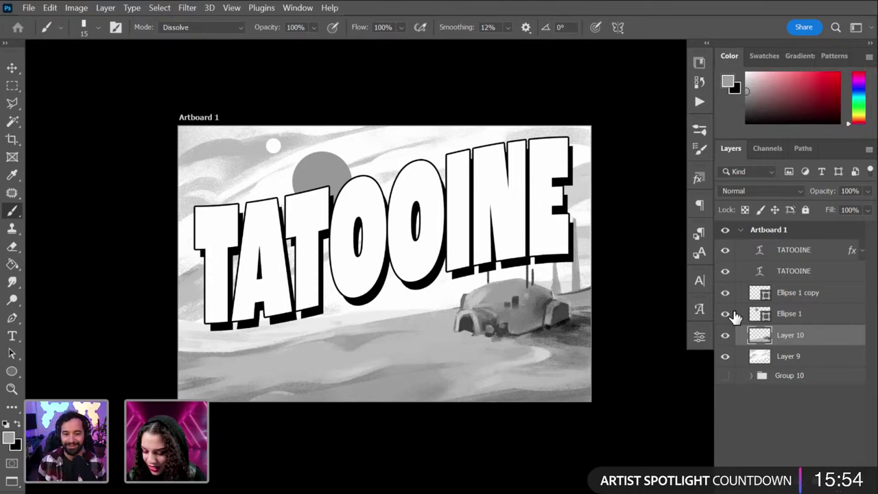
key("ctrl+plus")
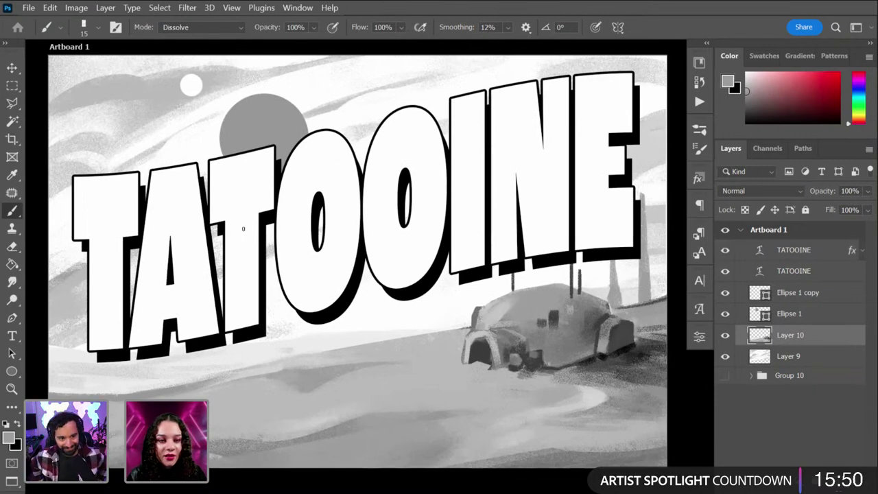
left_click_drag(361, 235, 388, 258)
left_click_drag(435, 313, 427, 267)
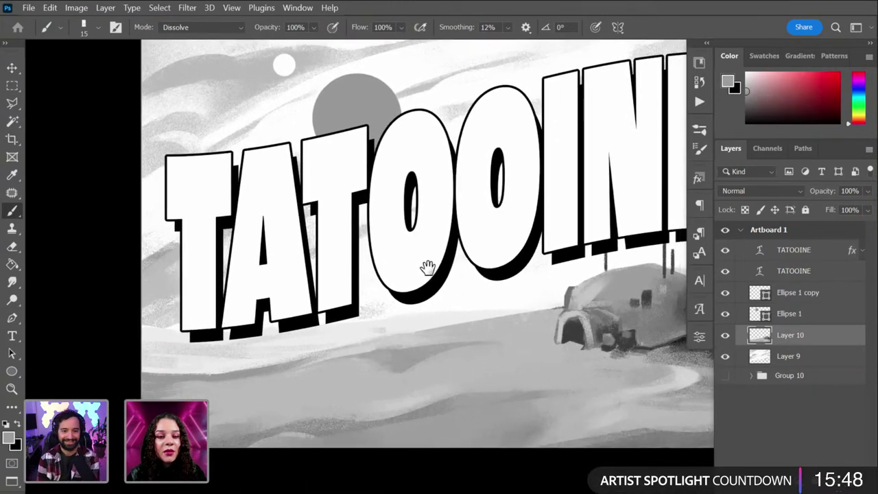
left_click_drag(509, 294, 465, 296)
scroll(462, 299, "up", 3)
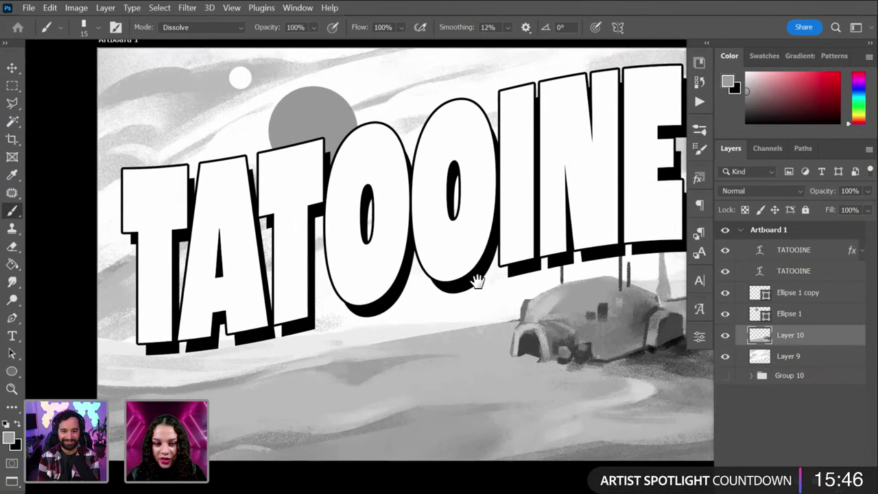
scroll(476, 281, "down", 1)
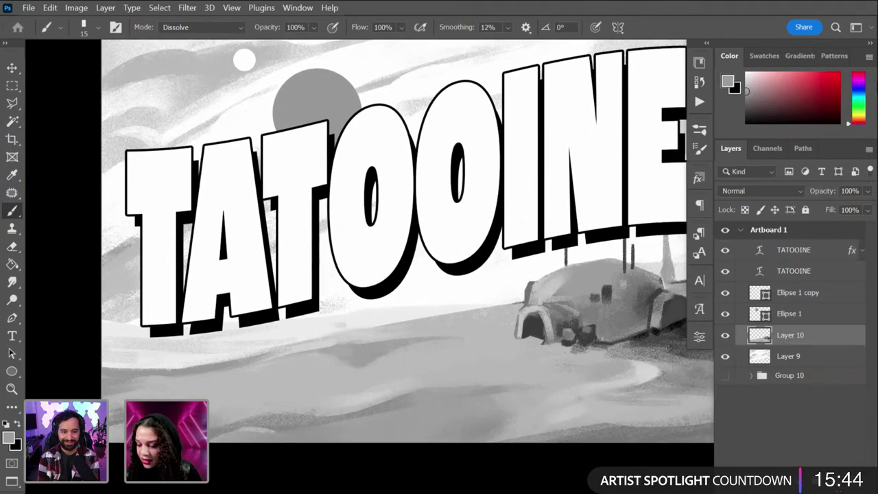
Step: Type 'Greetings from' as new text below the title and set it in Calgary Script OT
left_click(802, 251)
key("t")
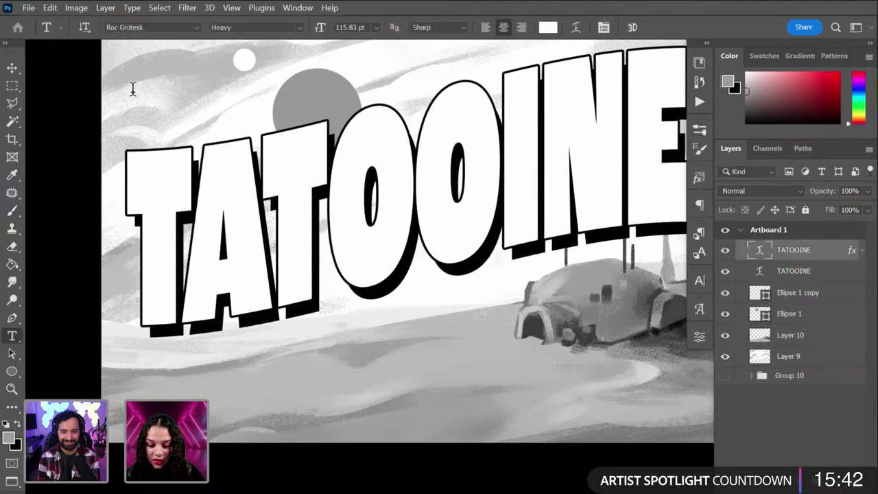
left_click(172, 103)
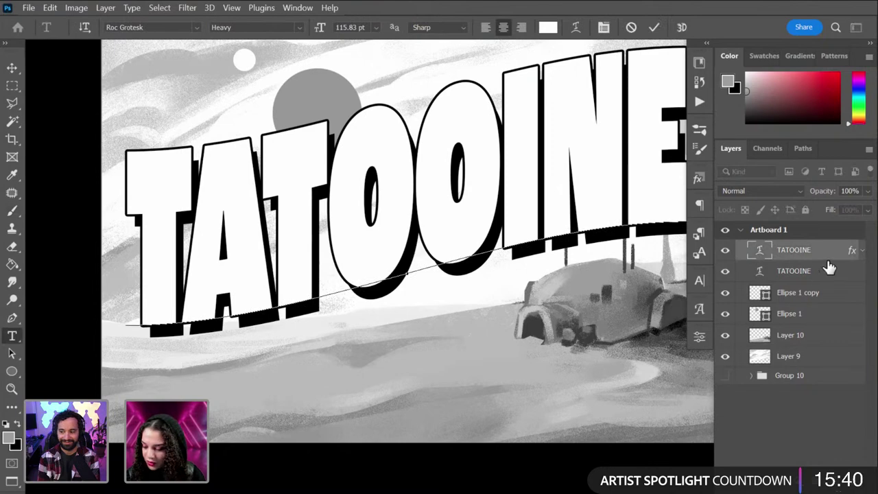
left_click(476, 442)
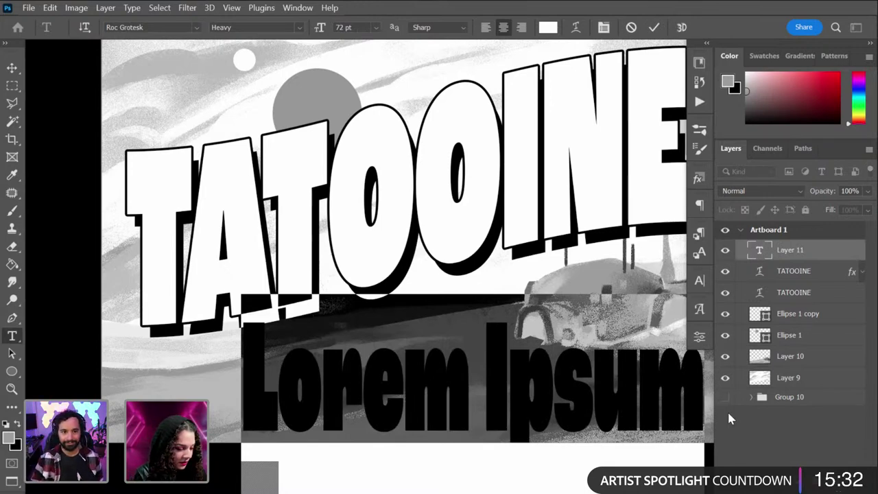
type("Gre")
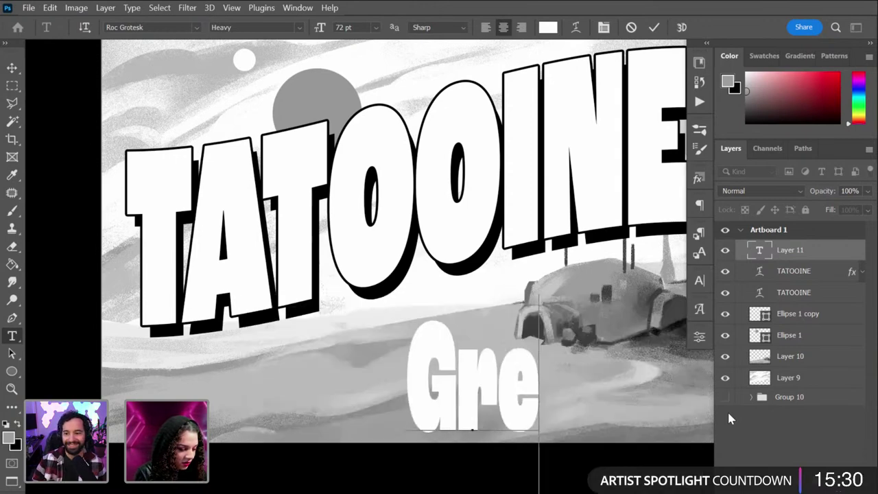
type("etings")
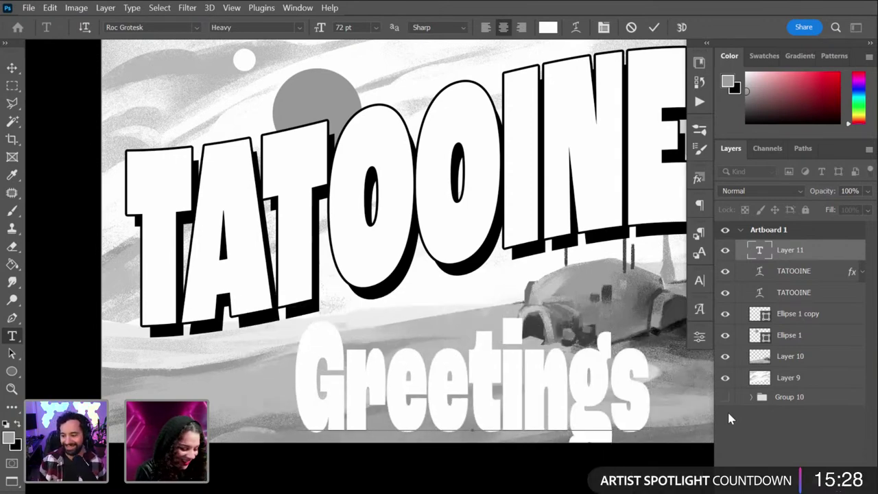
type(" from")
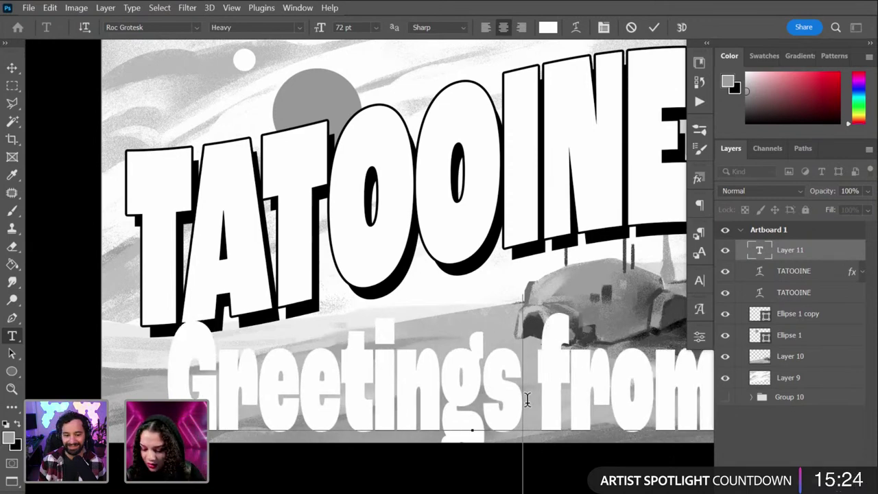
key("ctrl+a")
left_click(196, 28)
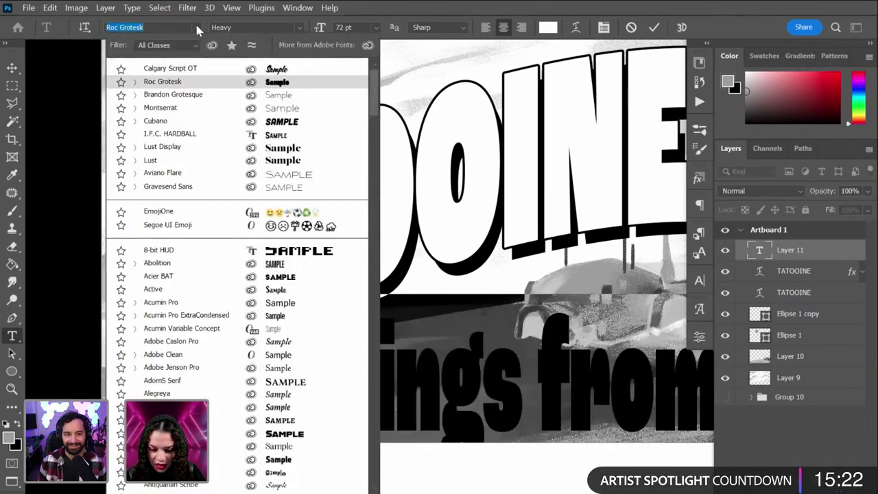
left_click(221, 70)
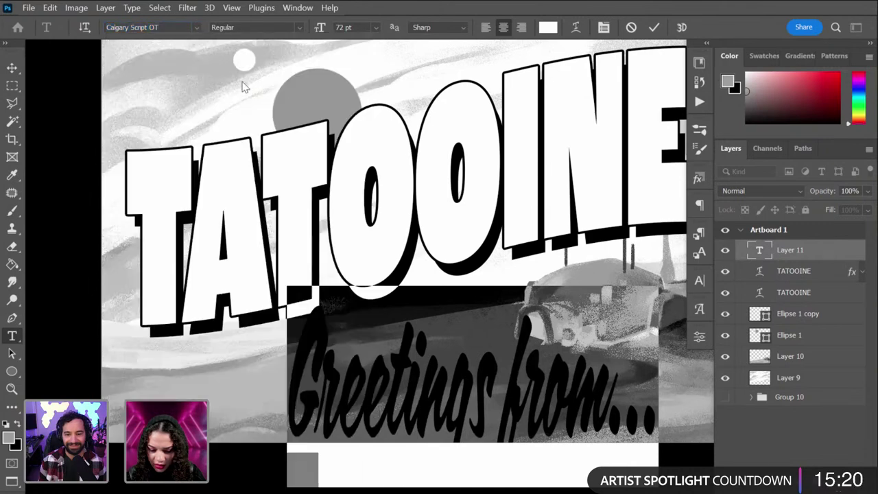
left_click(828, 256)
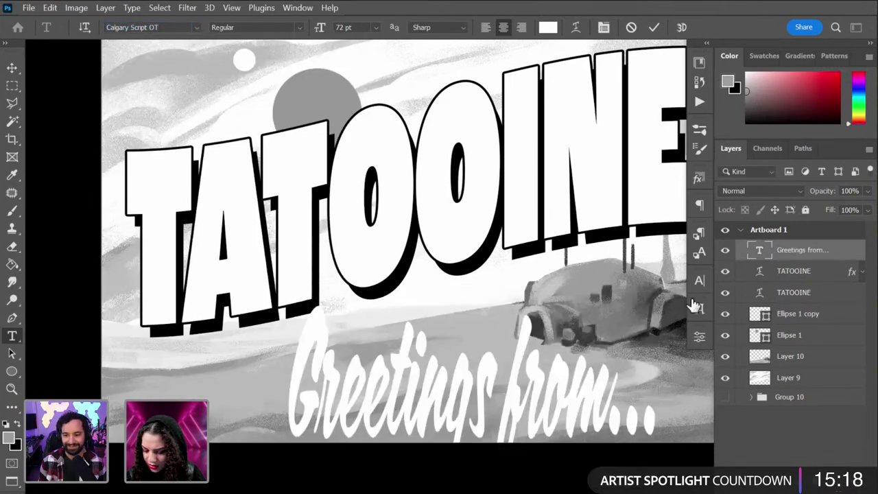
Step: Shrink the greeting to about half size and move it above the title's upper left
key("ctrl+t")
left_click_drag(605, 430, 466, 135)
left_click_drag(503, 230, 314, 128)
left_click_drag(270, 106, 272, 116)
key("Return")
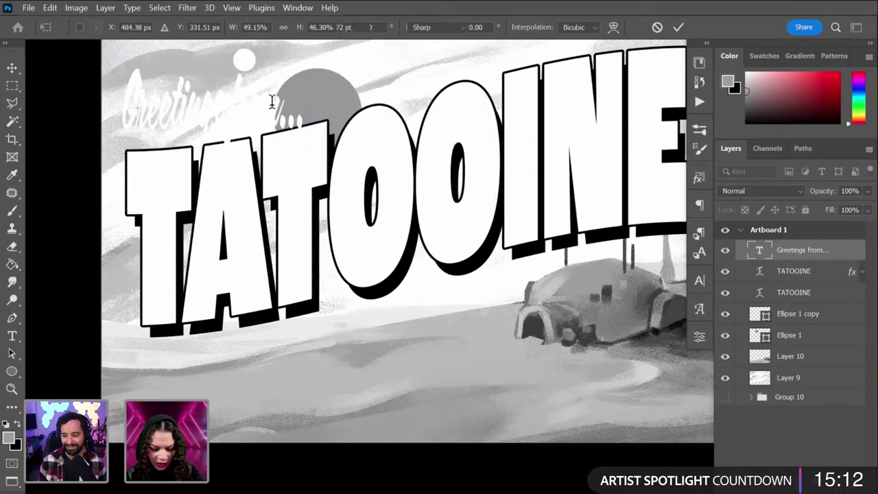
Step: Make the greeting text black and set its size to 33 pt
double_click(759, 249)
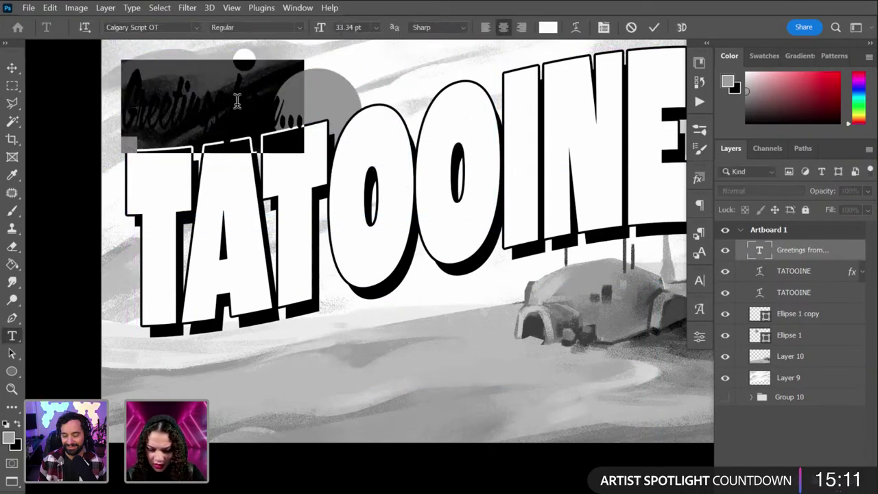
left_click(698, 339)
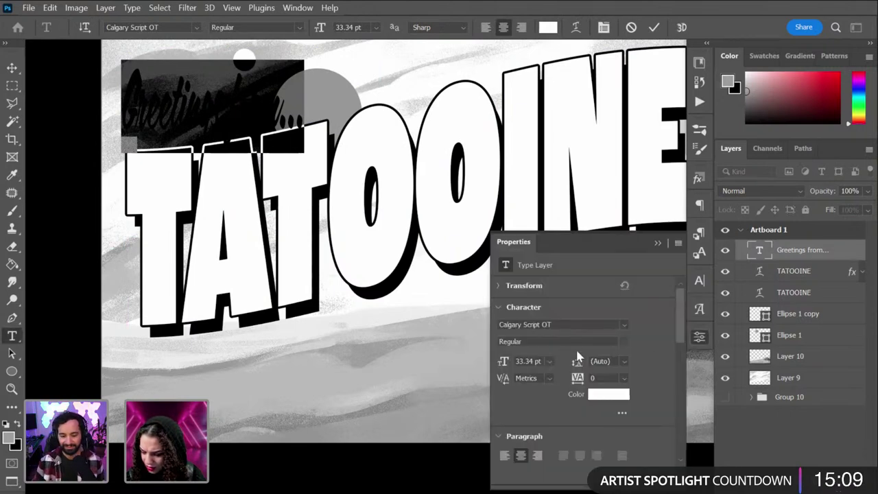
left_click(607, 395)
left_click_drag(554, 322, 386, 470)
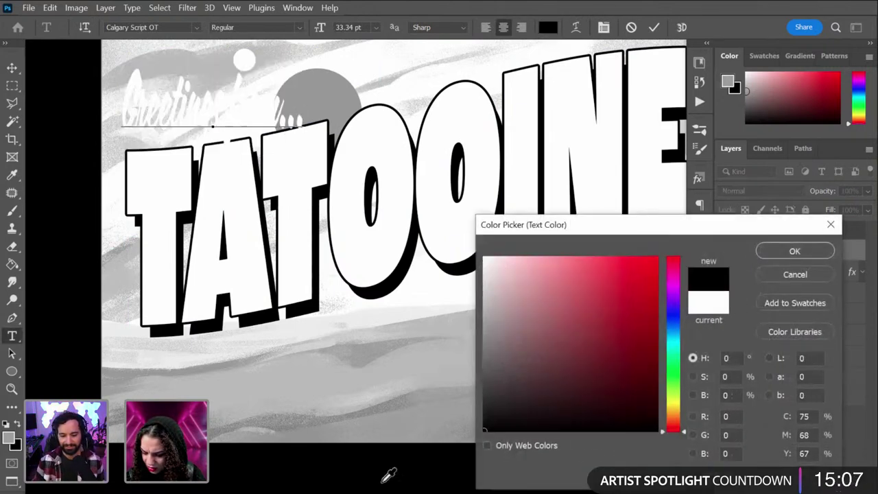
left_click(778, 253)
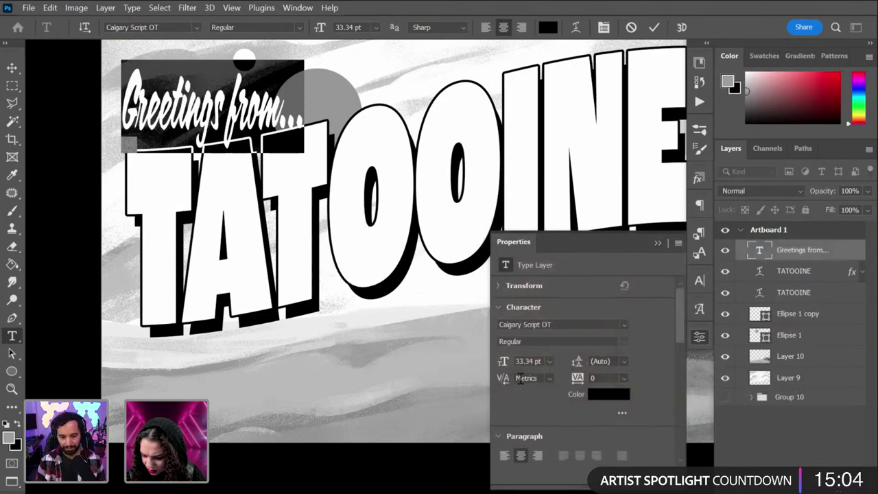
left_click(798, 256)
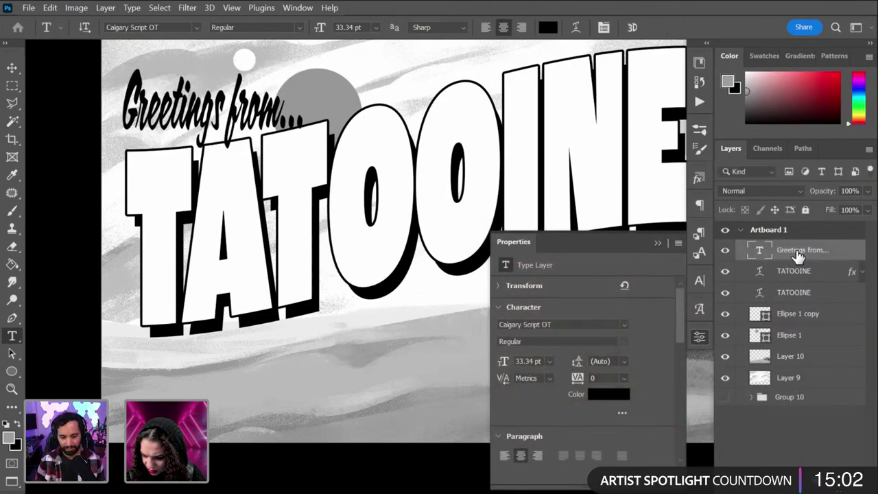
triple_click(201, 107)
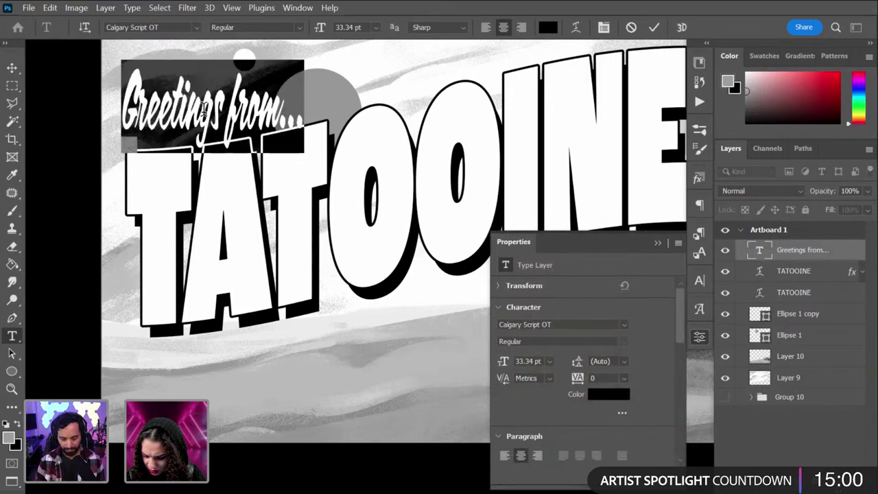
left_click(511, 286)
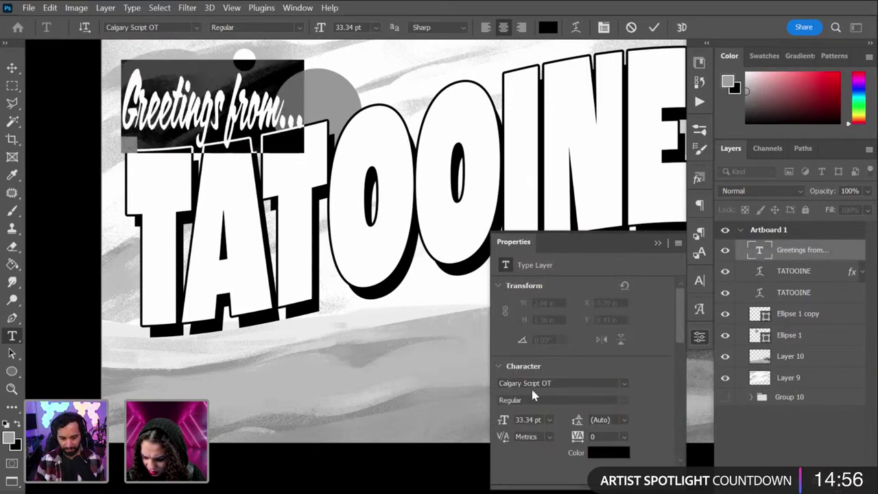
left_click_drag(506, 419, 536, 448)
Step: In the Character panel, change the greeting's 221% spacing value to 100%
left_click(699, 336)
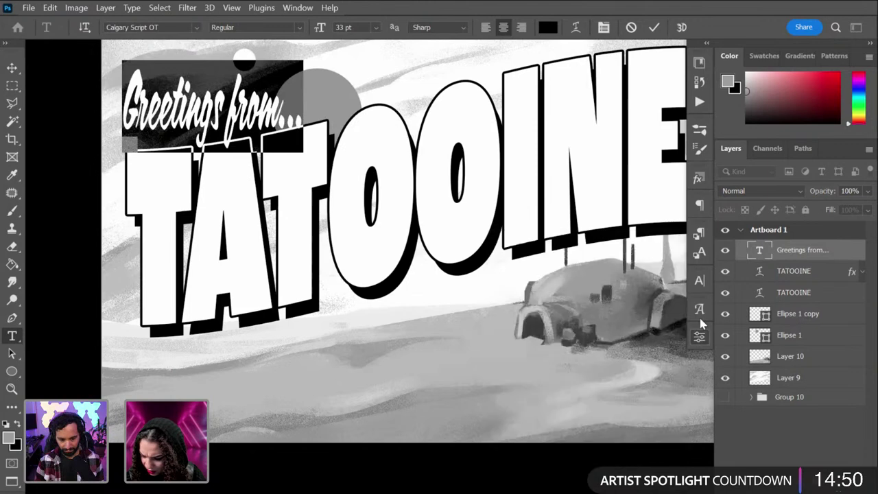
left_click(698, 281)
left_click(697, 281)
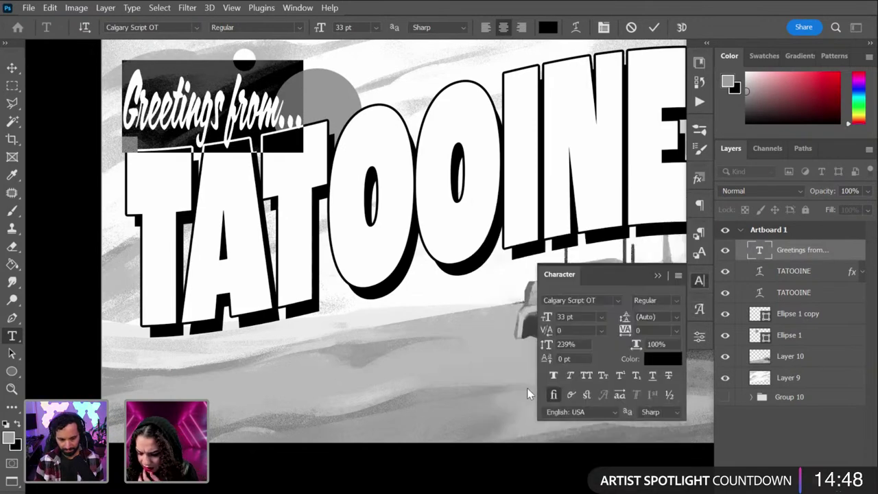
left_click(562, 344)
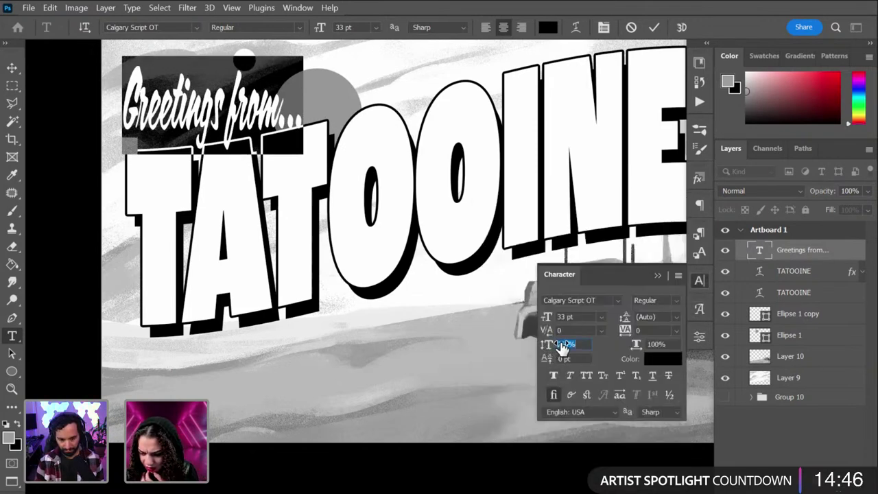
scroll(559, 344, "down", 18)
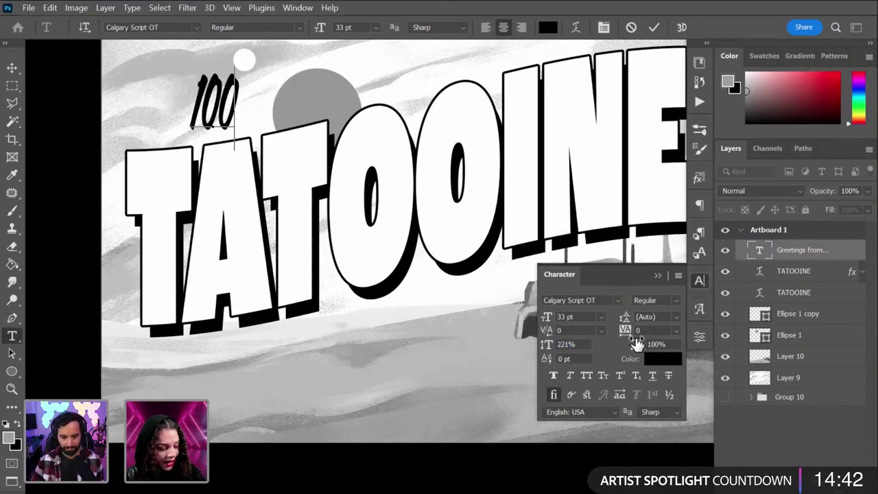
left_click(813, 255)
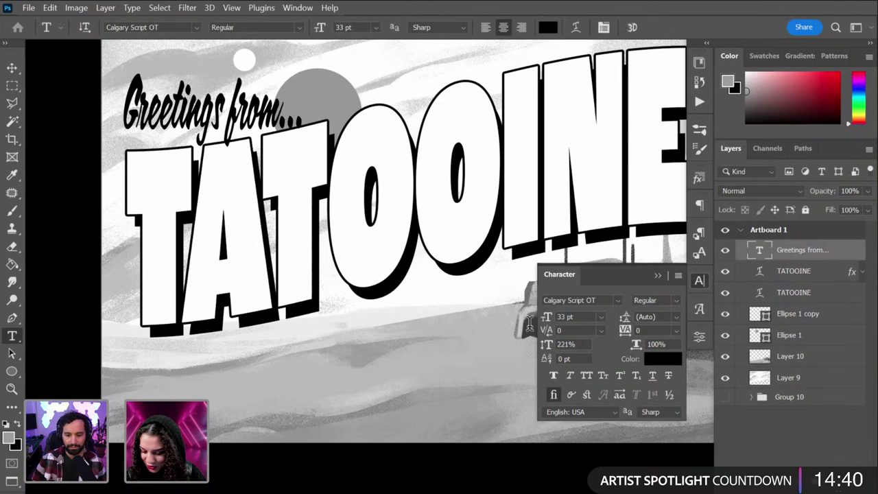
left_click(566, 345)
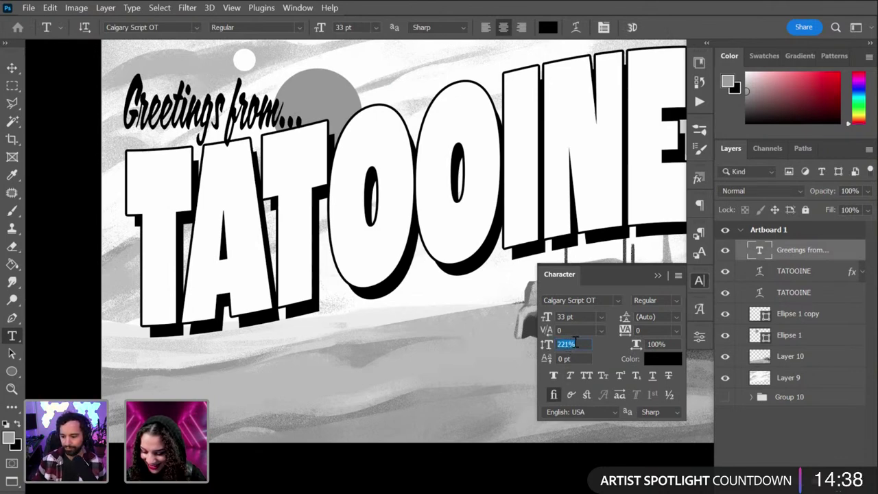
type("10")
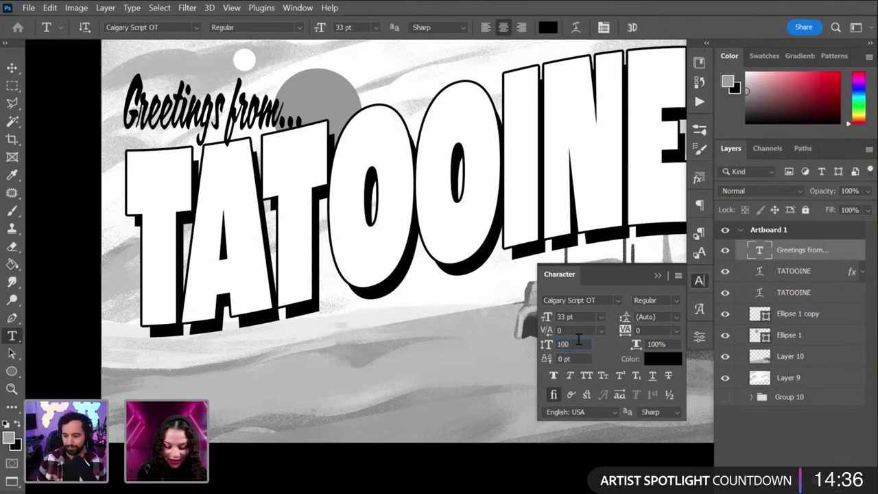
type("0")
key("Return")
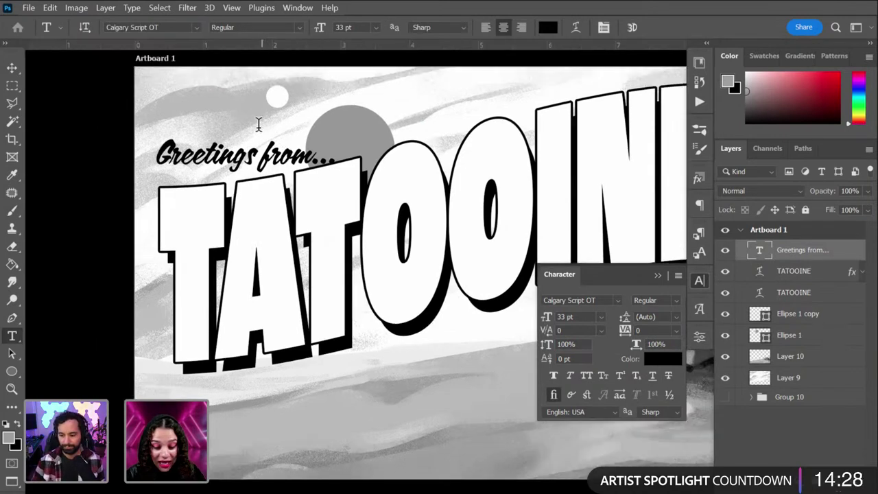
Step: Bring the artboard top into view, select the Greetings from... text and close the Character panel
left_click_drag(262, 122, 267, 148)
left_click_drag(343, 161, 322, 199)
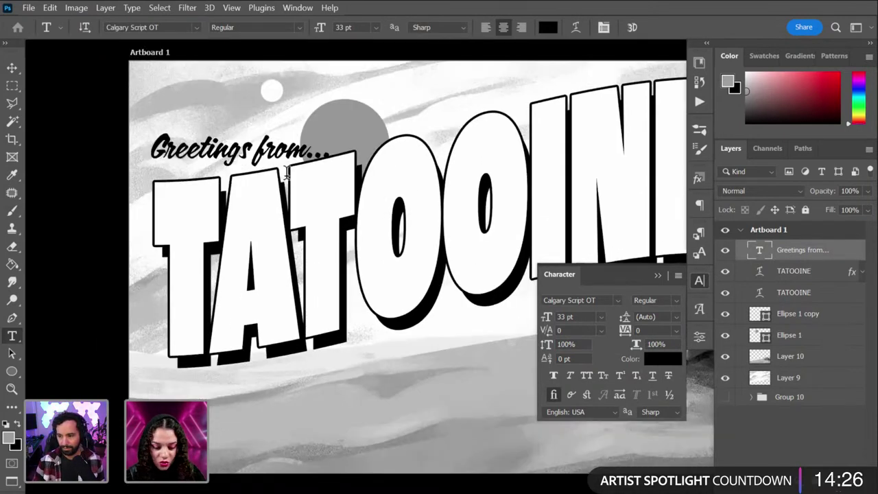
double_click(254, 150)
left_click_drag(253, 149, 272, 211)
left_click(843, 251)
left_click(697, 280)
Step: Shrink 'Greetings from...' to about 21.09 pt and move it into the upper-left sky
key("ctrl+t")
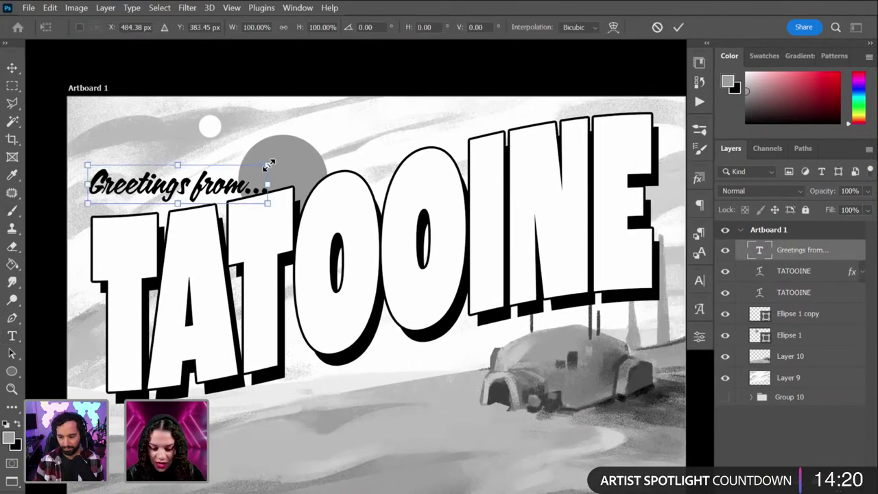
left_click_drag(262, 162, 219, 177)
left_click_drag(166, 198, 166, 175)
key("Return")
key("ctrl+minus")
key("ctrl+minus")
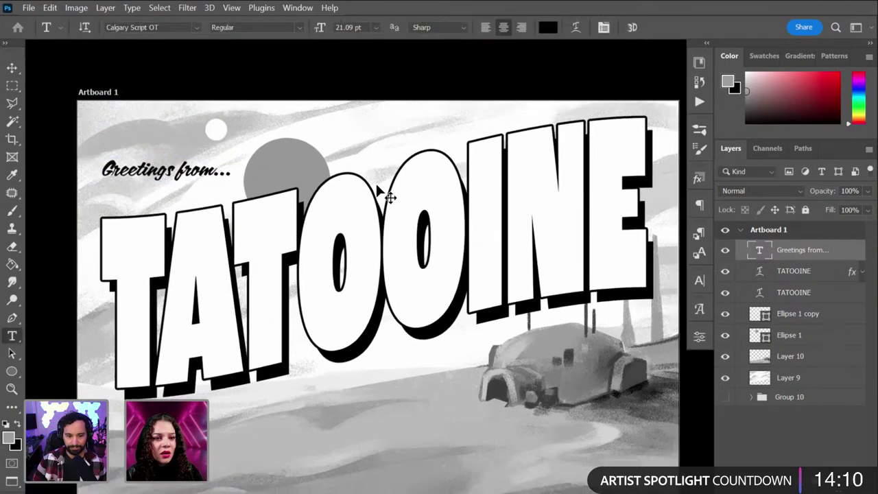
key("ctrl+plus")
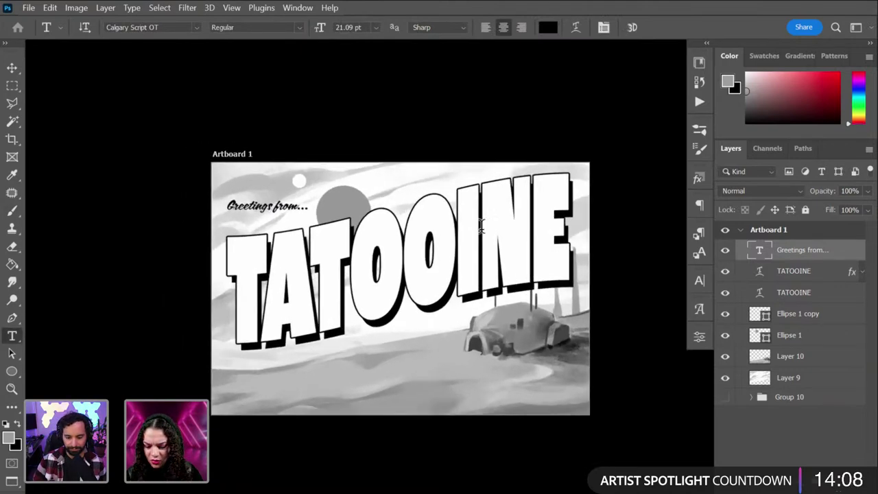
triple_click(248, 202)
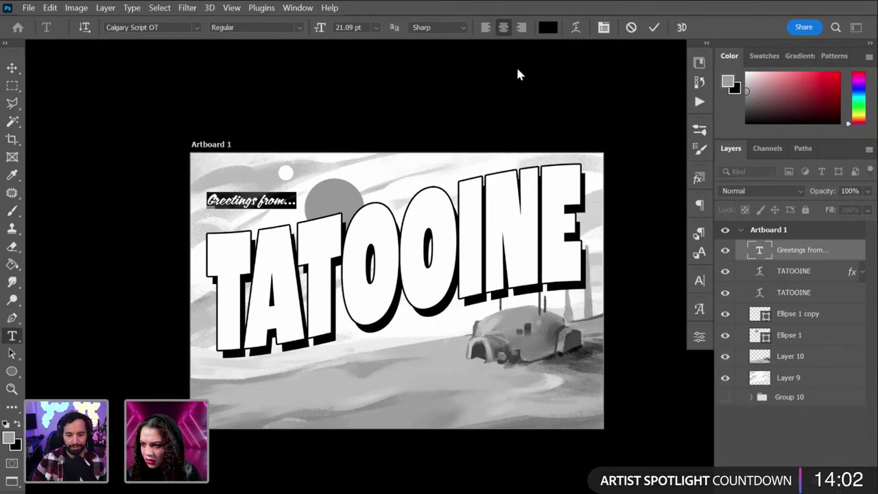
key("ctrl+plus")
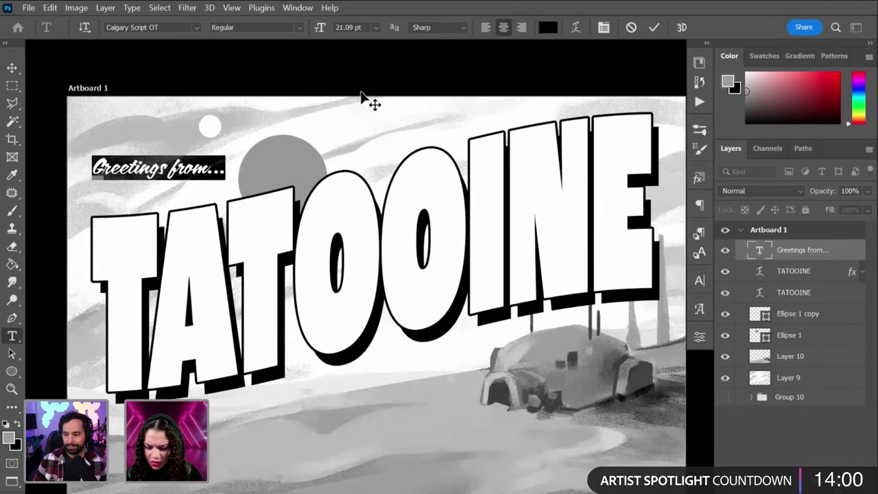
Step: Apply an Arch warp with a reversed, flattened bend to the Greetings from text
left_click(576, 28)
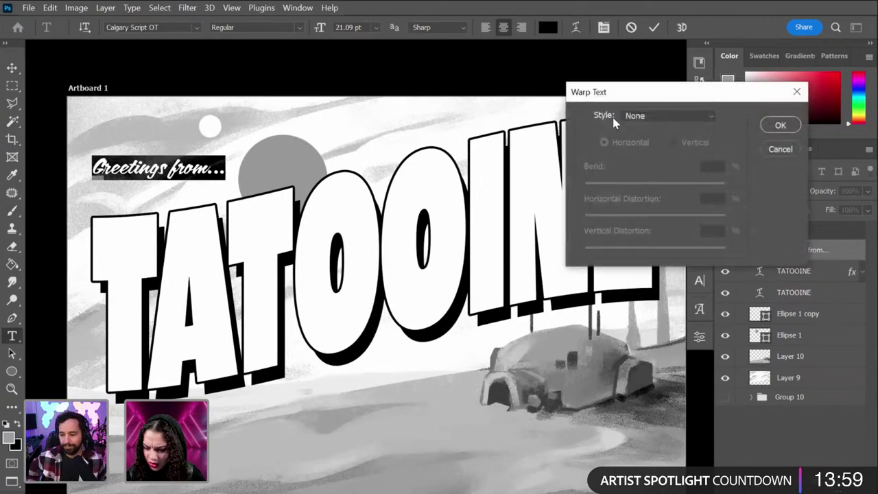
left_click(648, 113)
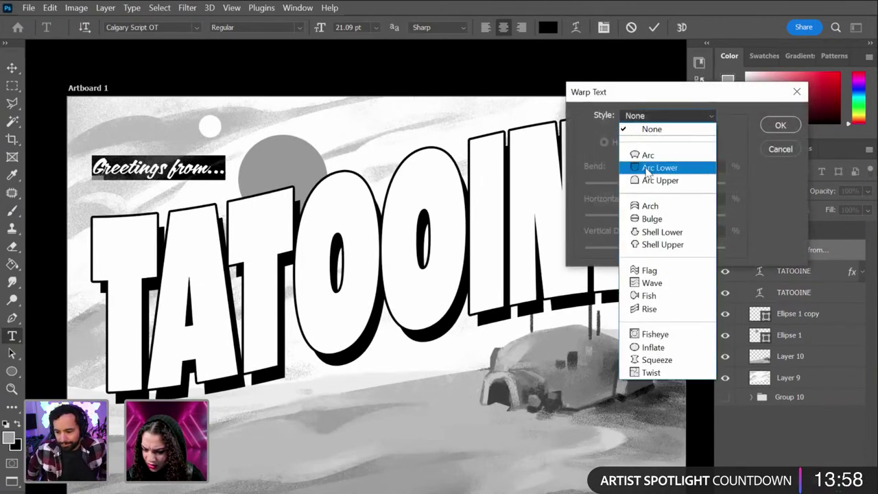
left_click(661, 212)
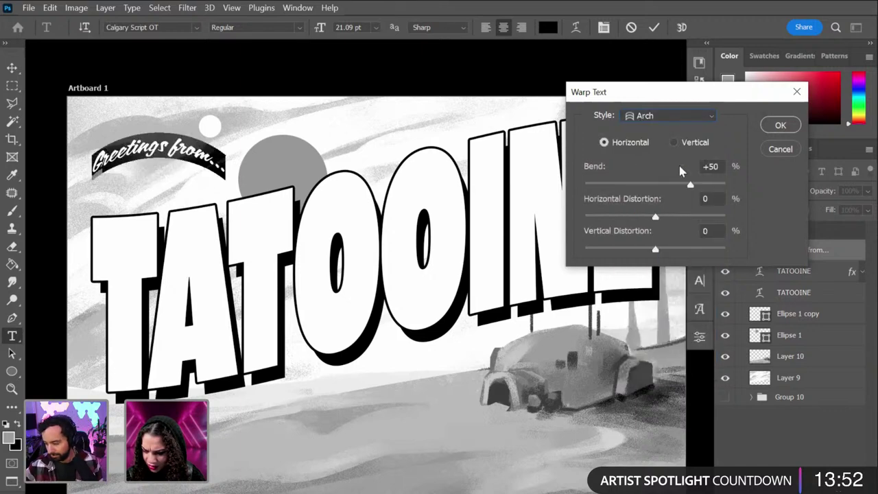
left_click_drag(690, 184, 642, 184)
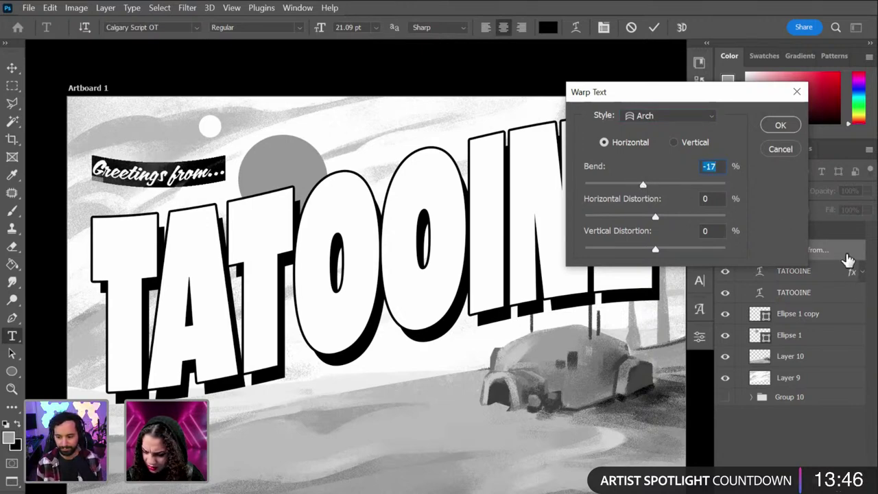
left_click(777, 124)
Step: Commit the text and move the Greetings text slightly down and to the right
key("ctrl+t")
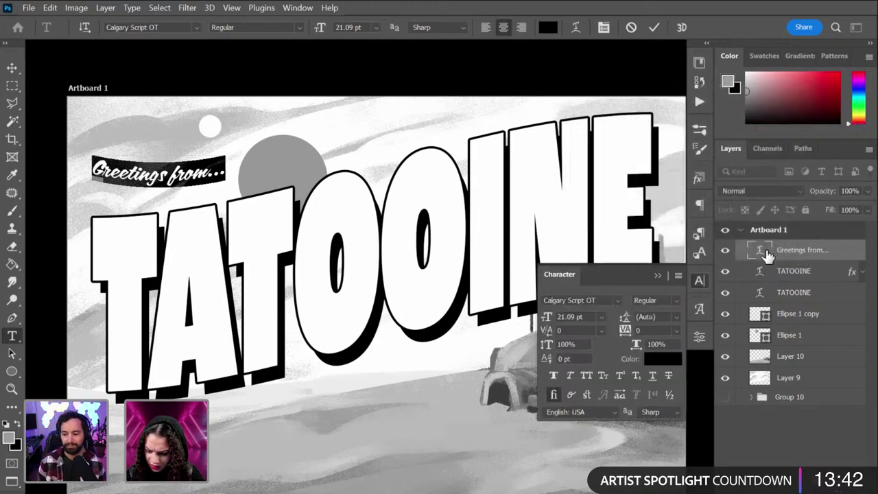
left_click(699, 280)
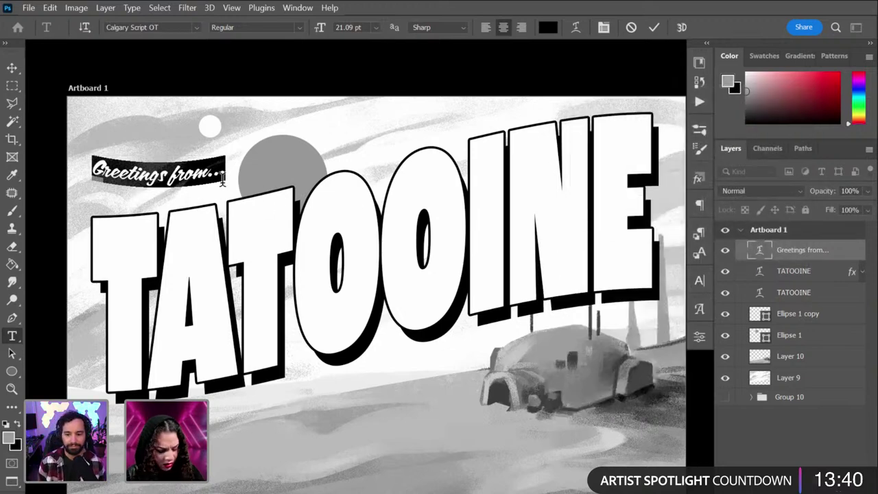
key("ctrl+t")
left_click(840, 254)
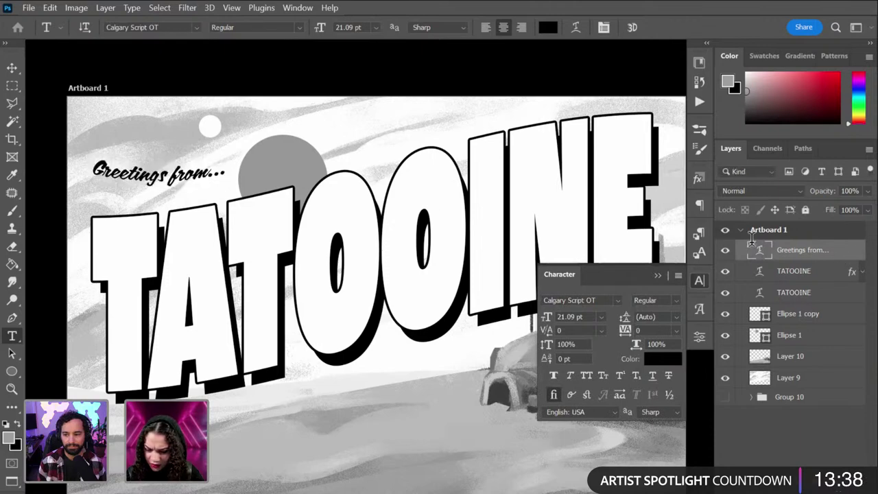
key("ctrl+t")
left_click_drag(192, 174, 201, 199)
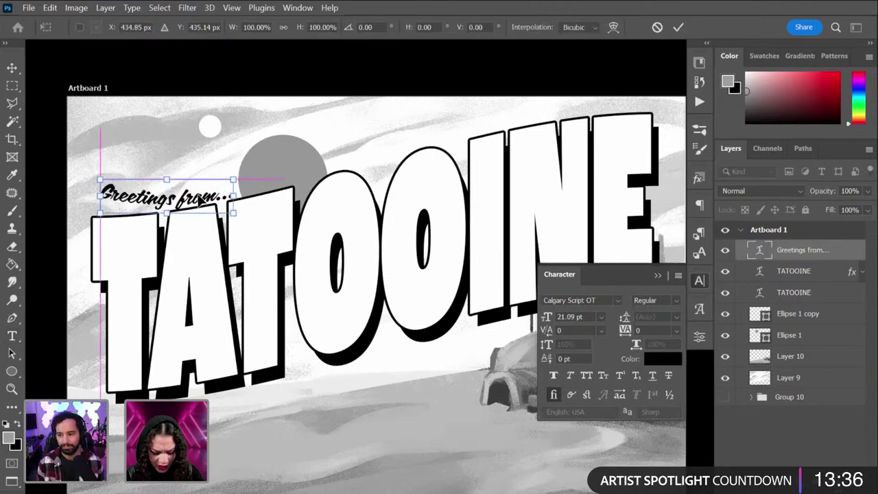
key("Return")
Step: Refine the arch warp with negative horizontal distortion and a smaller bend
left_click(576, 28)
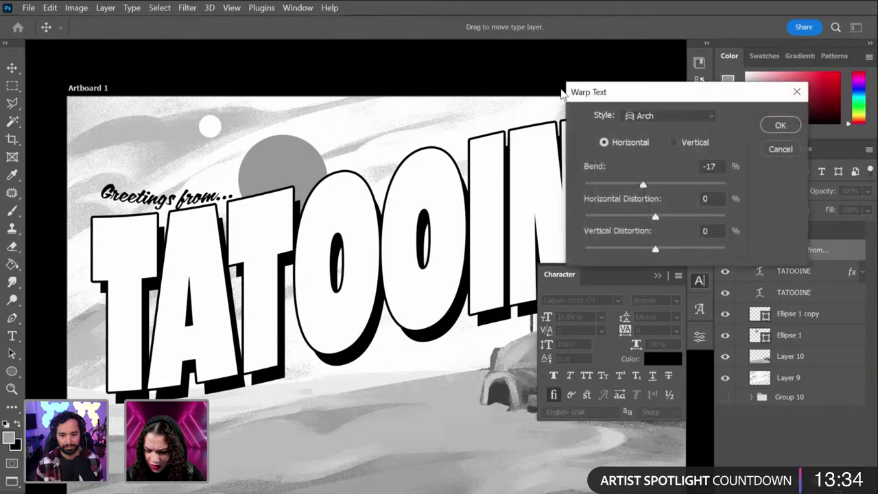
left_click_drag(655, 217, 628, 219)
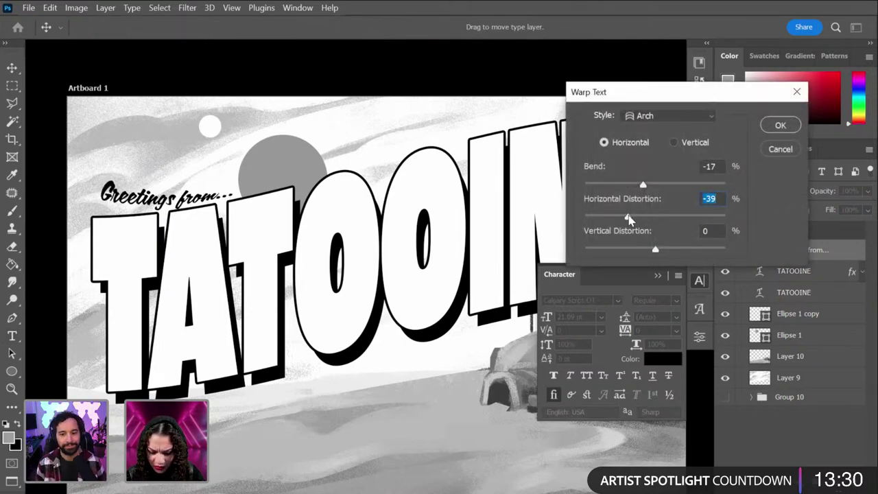
left_click_drag(647, 187, 649, 187)
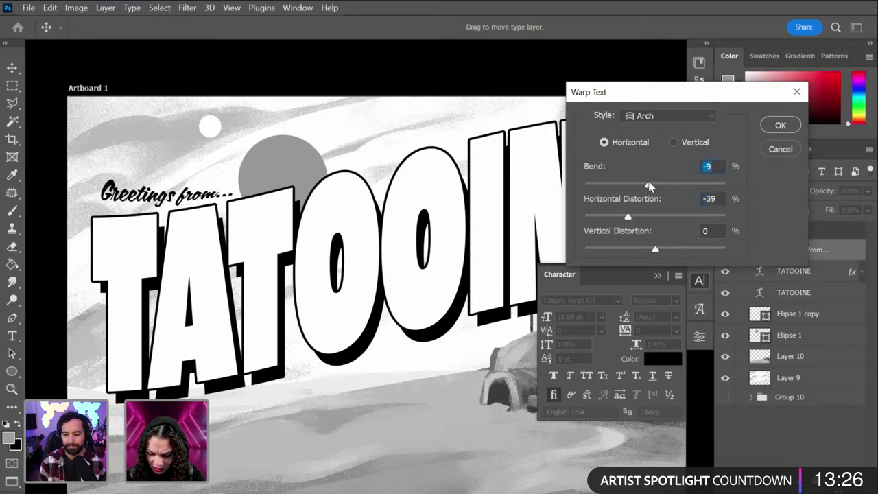
mouse_move(620, 218)
left_mouse_down()
mouse_move(628, 218)
mouse_move(617, 218)
left_mouse_up()
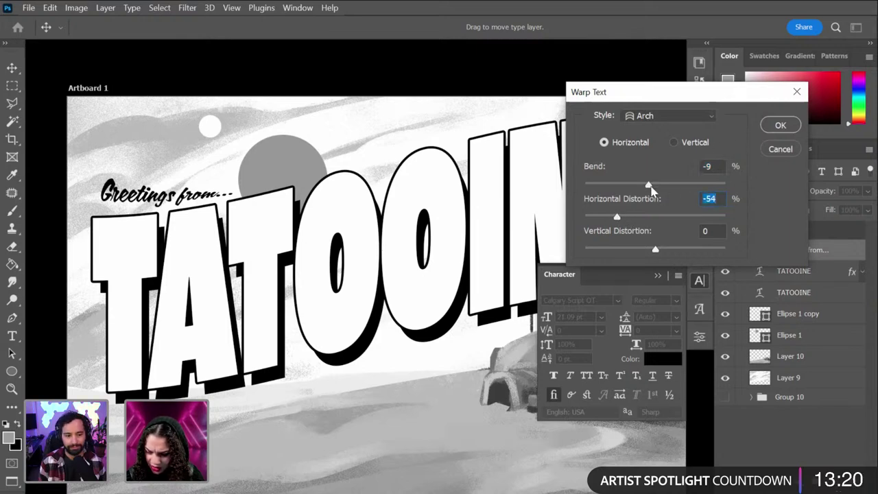
mouse_move(650, 191)
left_mouse_down()
mouse_move(640, 190)
mouse_move(649, 188)
left_mouse_up()
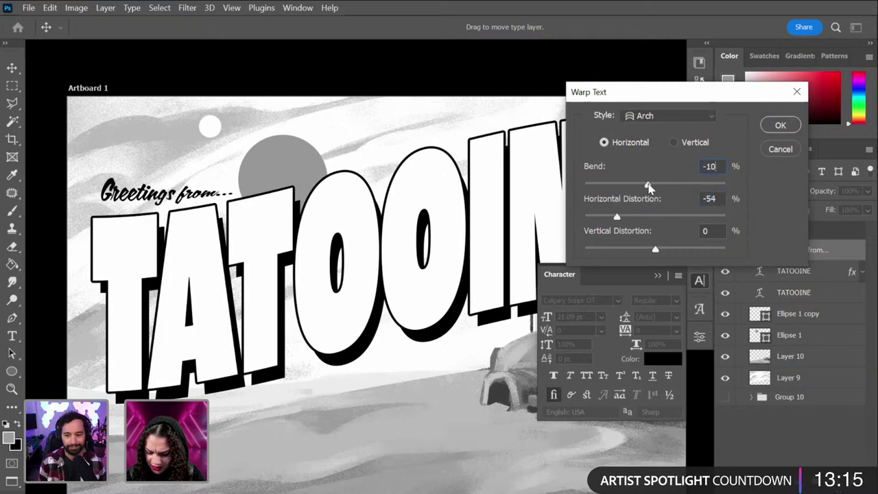
left_click(780, 125)
Step: Tilt the Greetings text about 3 degrees and nudge it left and down
key("ctrl+t")
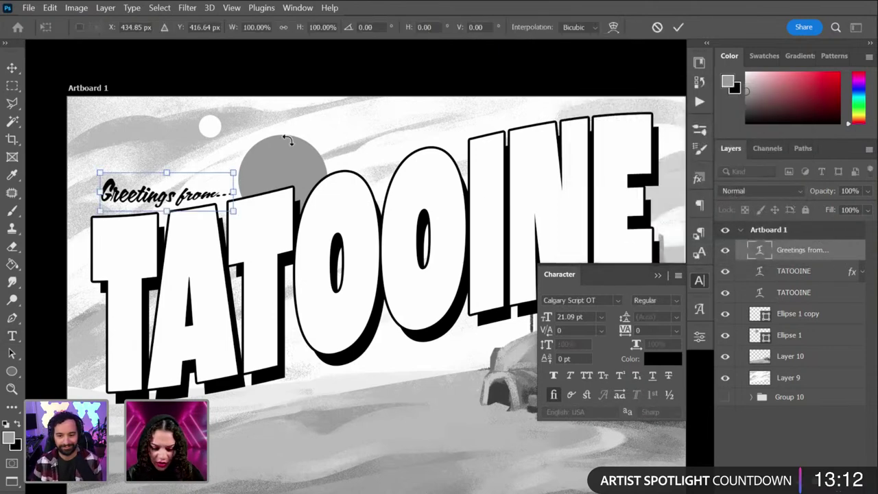
left_click_drag(288, 144, 287, 148)
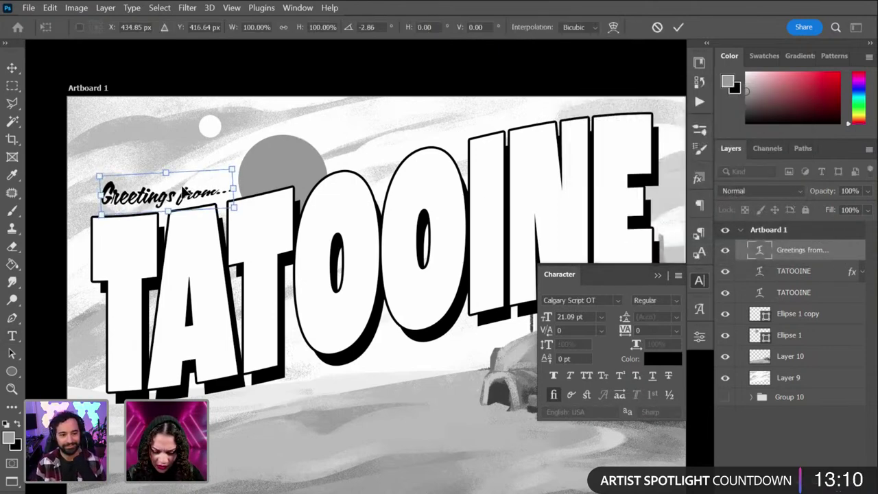
left_click_drag(189, 195, 183, 189)
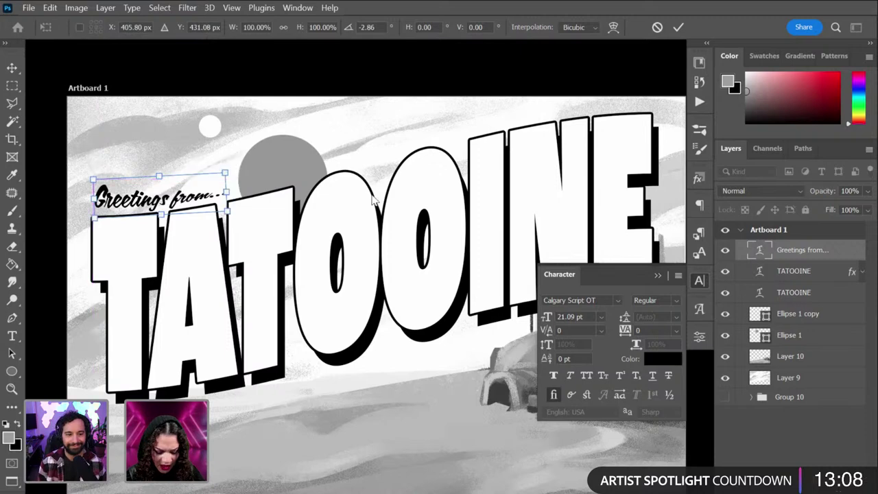
key("Return")
Step: Reduce the horizontal distortion of the greeting's arch warp
key("t")
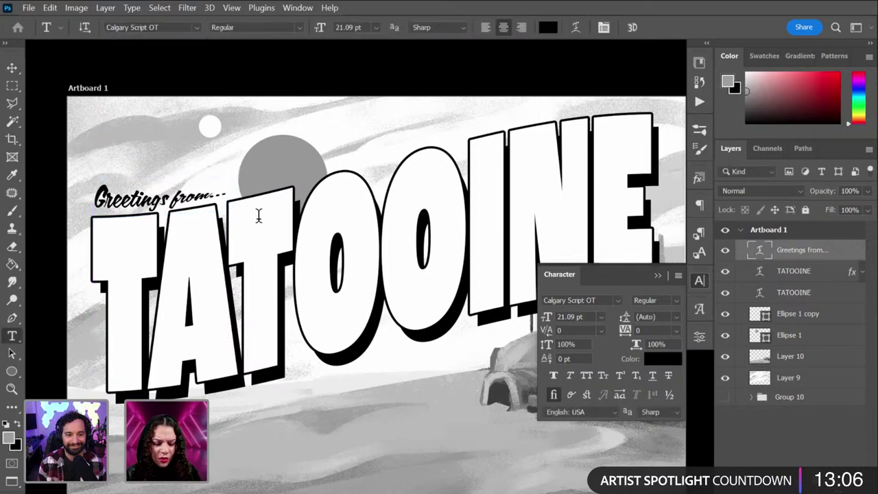
left_click(574, 27)
left_click_drag(618, 220, 629, 218)
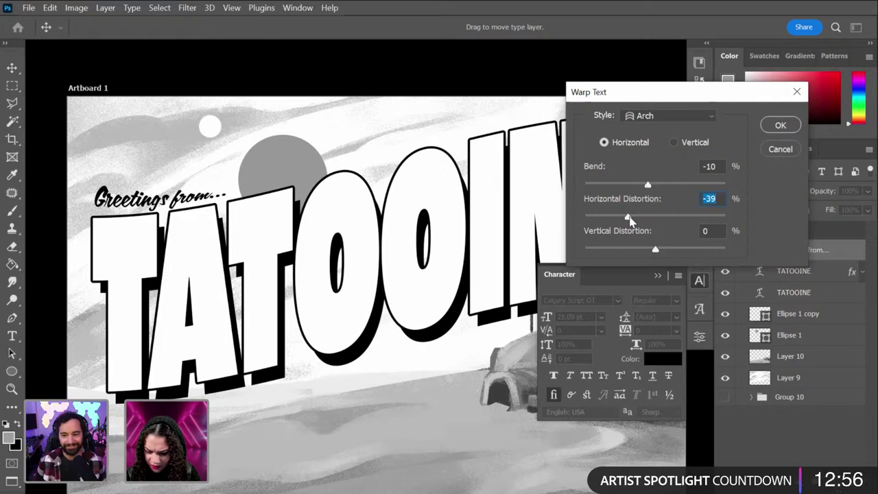
left_click(780, 125)
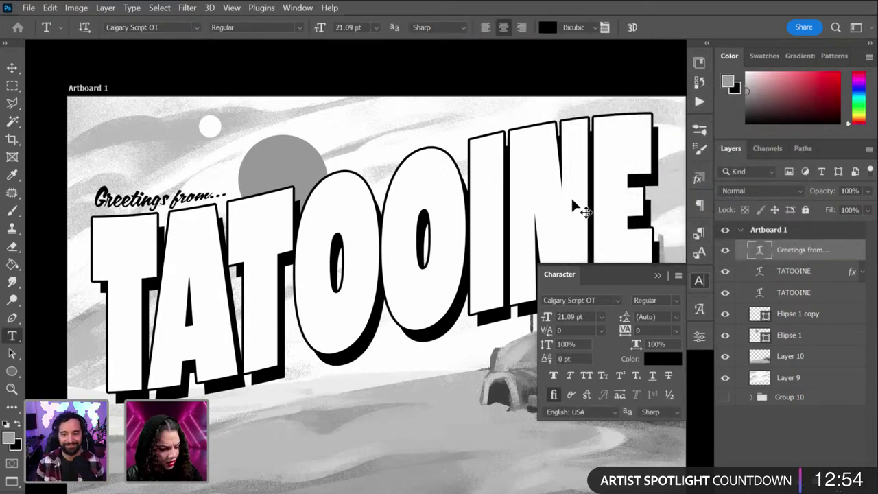
Step: Enlarge the Greetings from... text and rotate it about -4 degrees
key("ctrl+t")
left_click_drag(240, 176, 222, 183)
left_click_drag(277, 168, 275, 166)
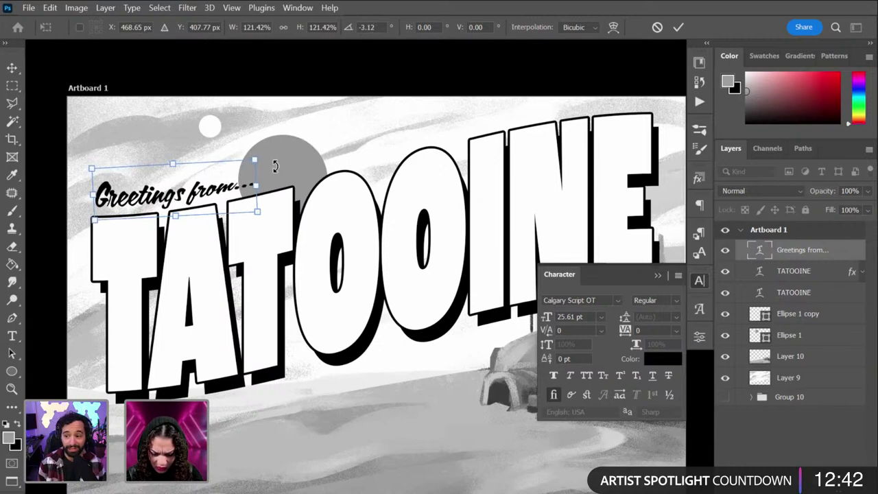
key("Return")
key("ctrl+minus")
key("ctrl+minus")
key("ctrl+minus")
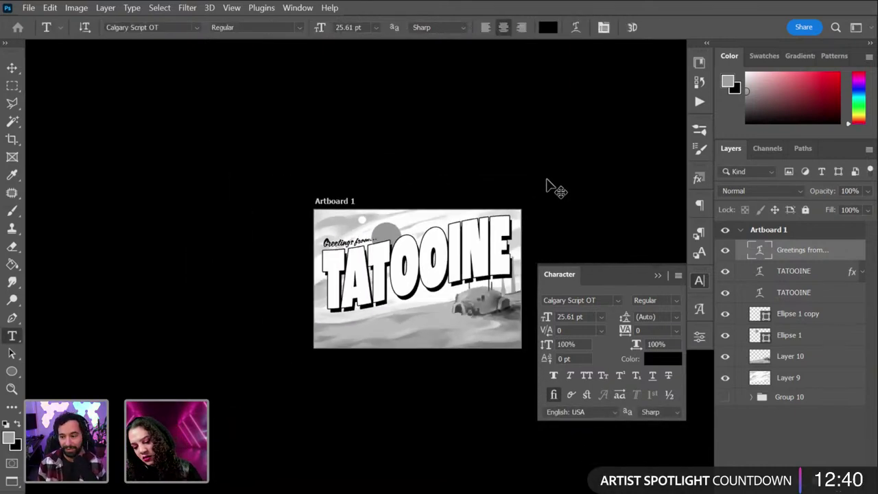
key("ctrl+plus")
key("ctrl+plus")
key("ctrl+plus")
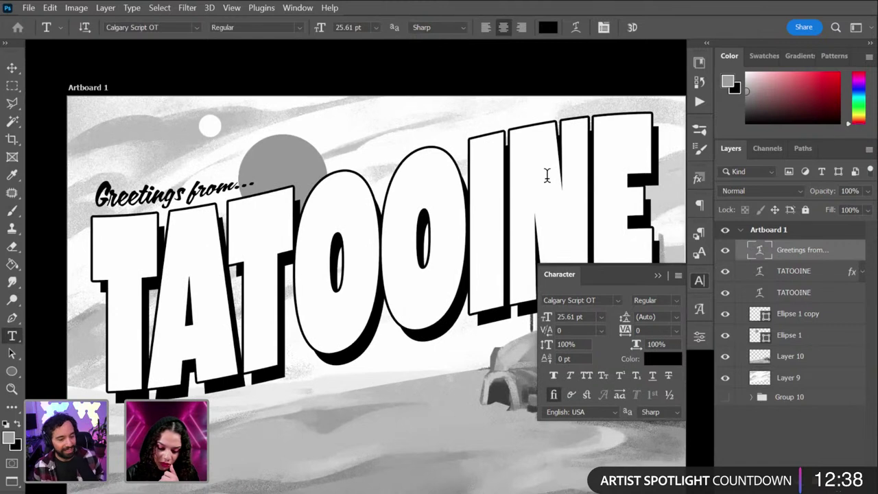
Step: Delete the trailing '...' from the greeting and shift it slightly left above TATOOINE
left_click(244, 186)
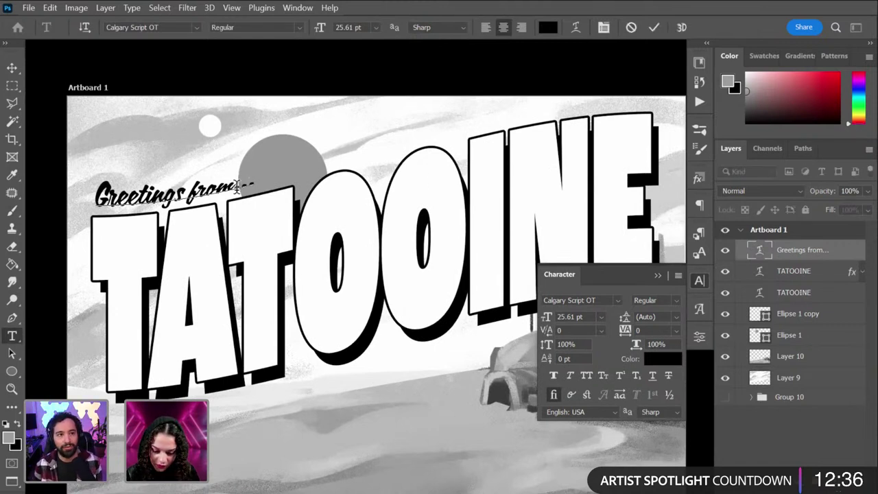
left_click_drag(235, 184, 290, 184)
key("BackSpace")
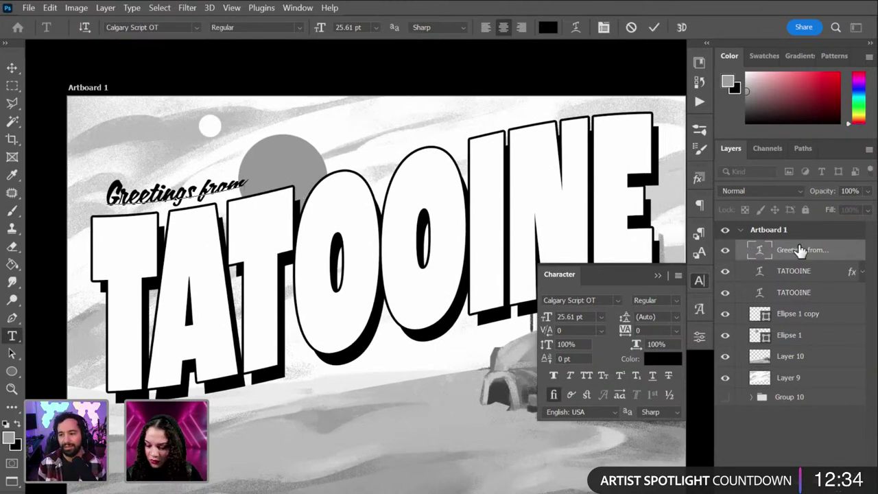
key("ctrl+t")
left_click_drag(212, 193, 196, 195)
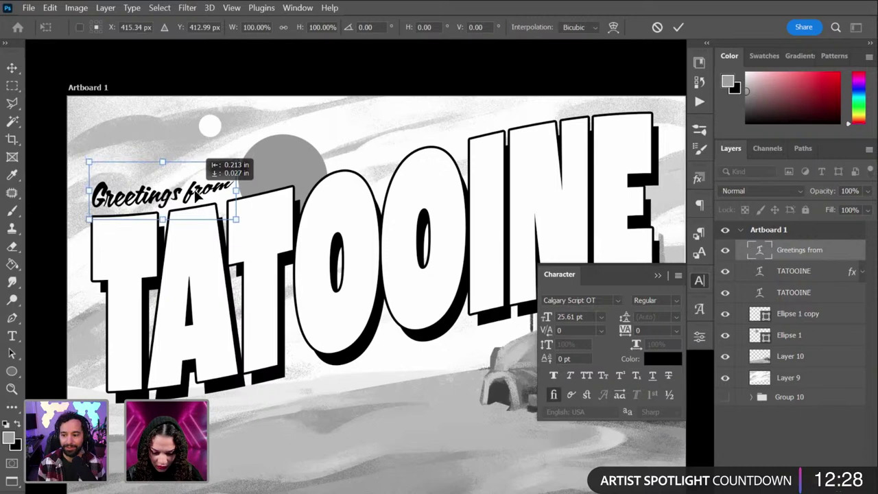
key("Return")
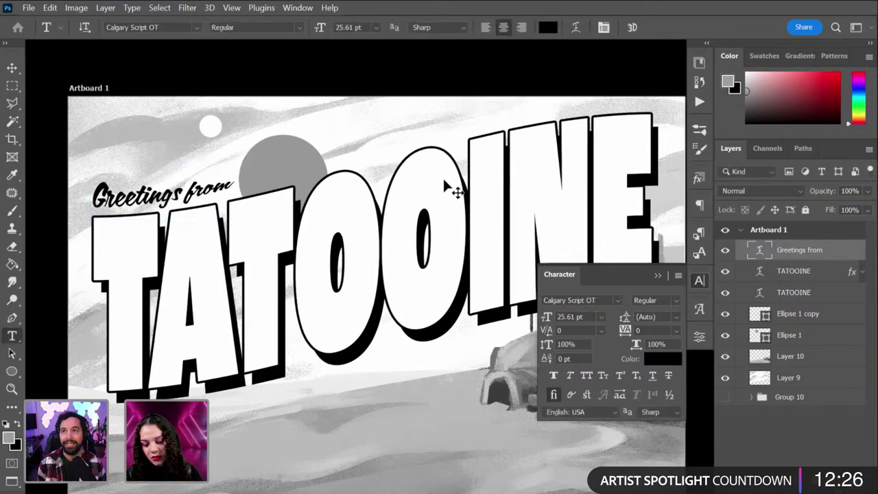
scroll(436, 302, "down", 3)
left_click_drag(460, 317, 351, 223)
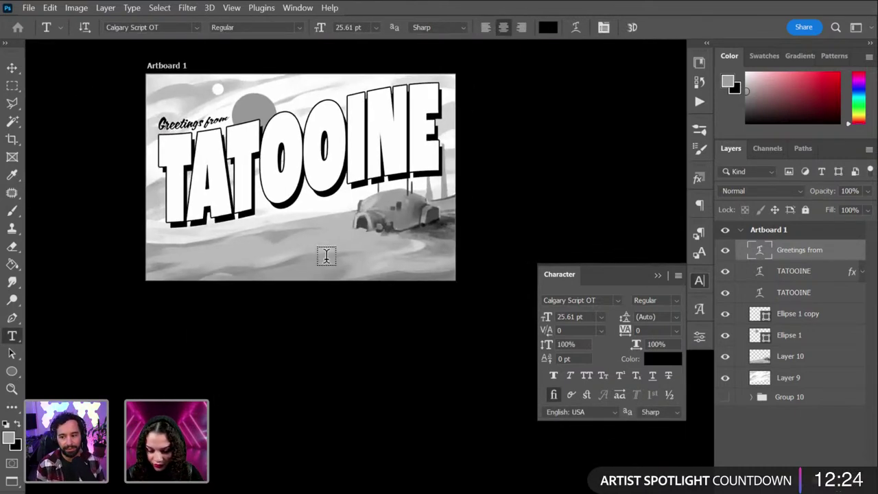
Step: Type the caption 'Double the Sun, double the fun!' near the postcard bottom
left_click(327, 255)
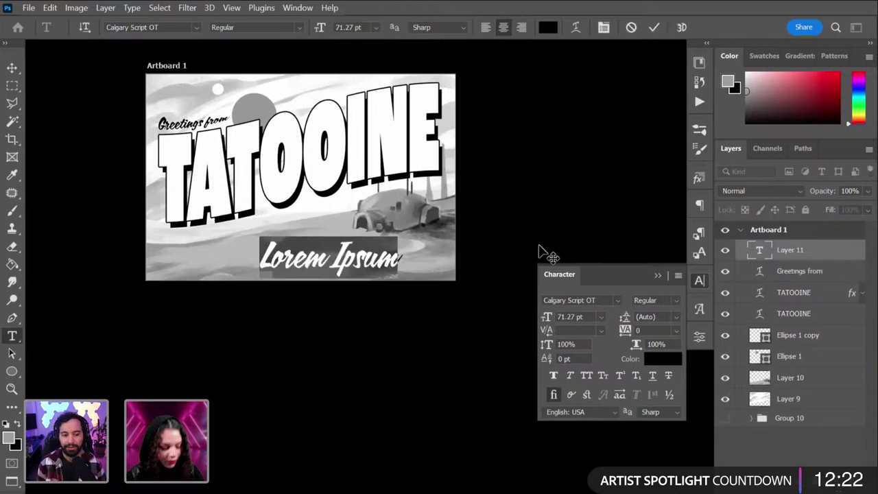
type("Doub")
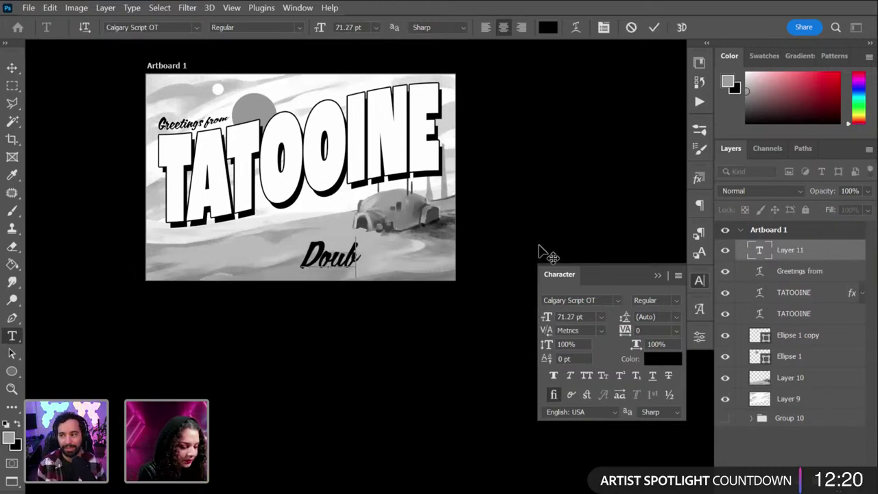
type("le the Fun")
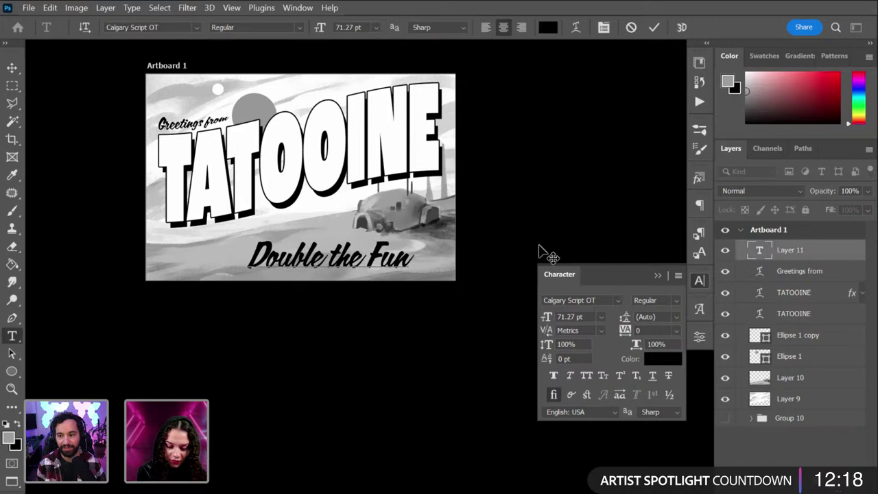
key("BackSpace")
key("BackSpace")
key("BackSpace")
key("BackSpace")
type("S")
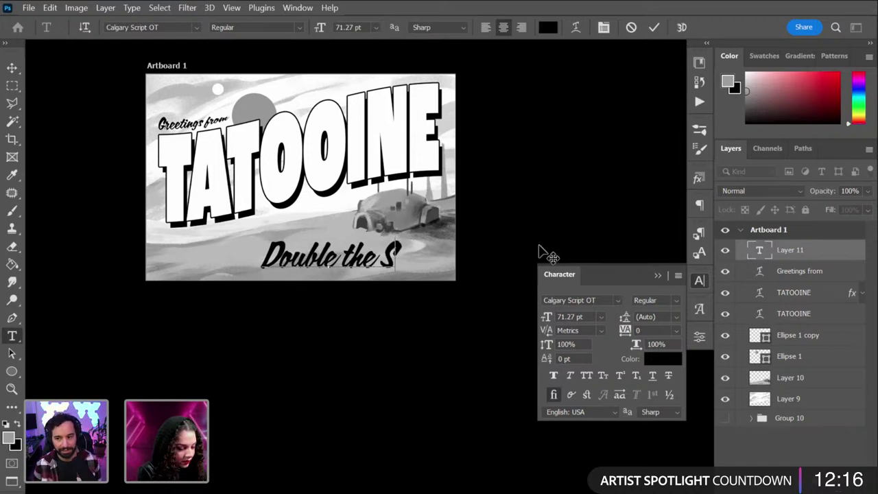
type("un, double the f")
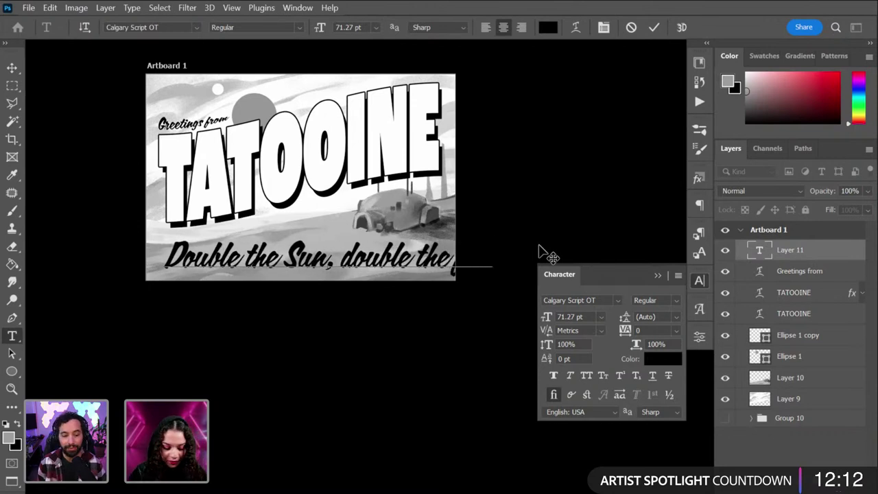
type("un!")
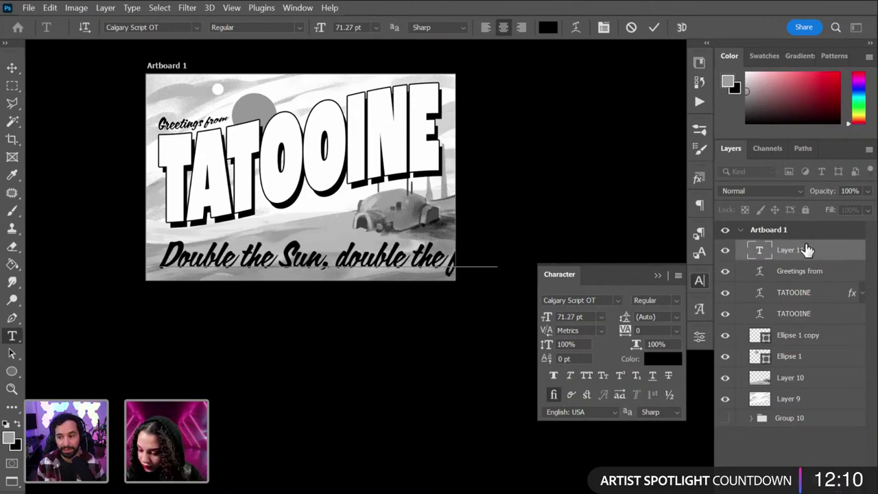
left_click(815, 250)
Step: Scale the caption down, move it to the lower right, and delete the capital S
key("ctrl+t")
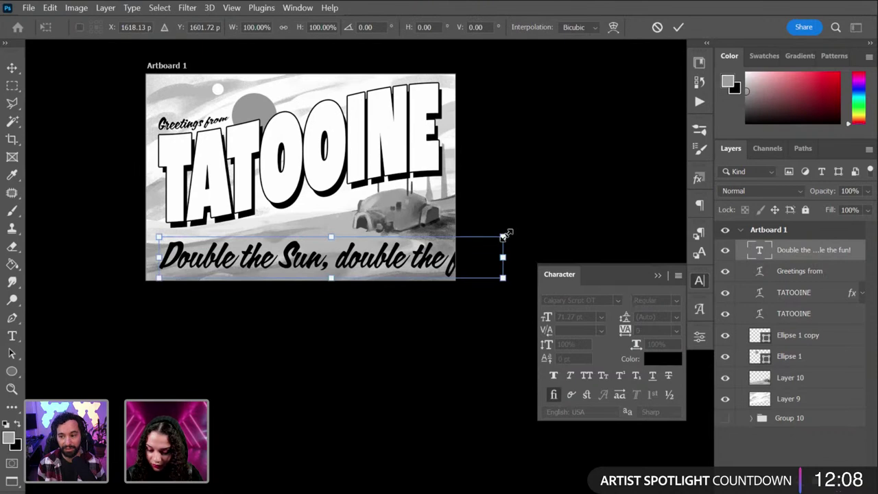
left_click_drag(506, 236, 342, 257)
left_click_drag(286, 266, 399, 255)
key("Return")
key("t")
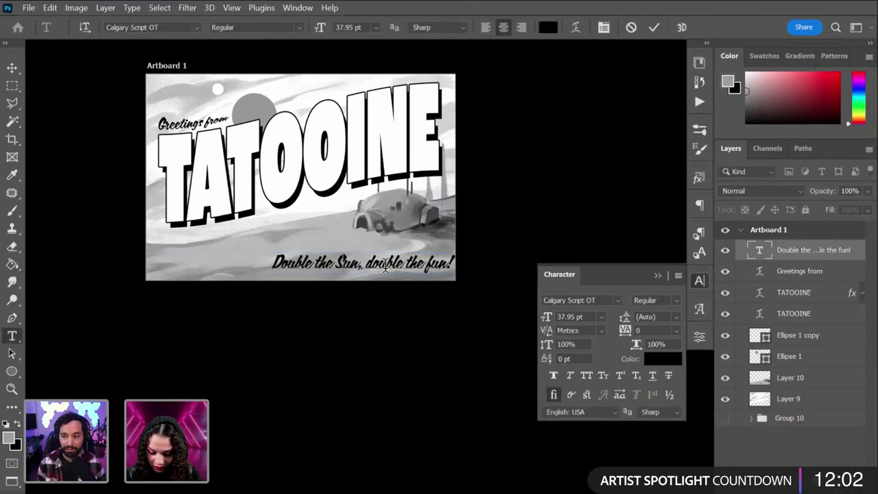
key("BackSpace")
Step: Make 'sun' lowercase, then shrink the caption to about 86% and shift it left along the bottom
type("s")
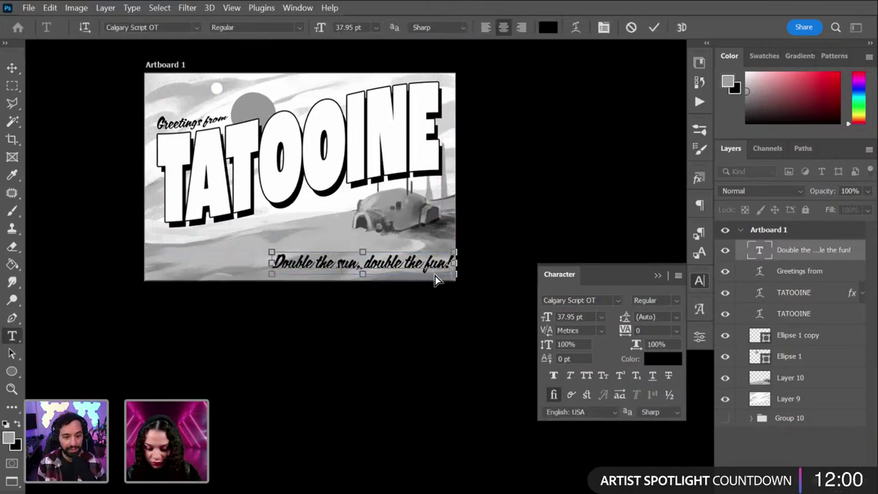
scroll(434, 269, "up", 2)
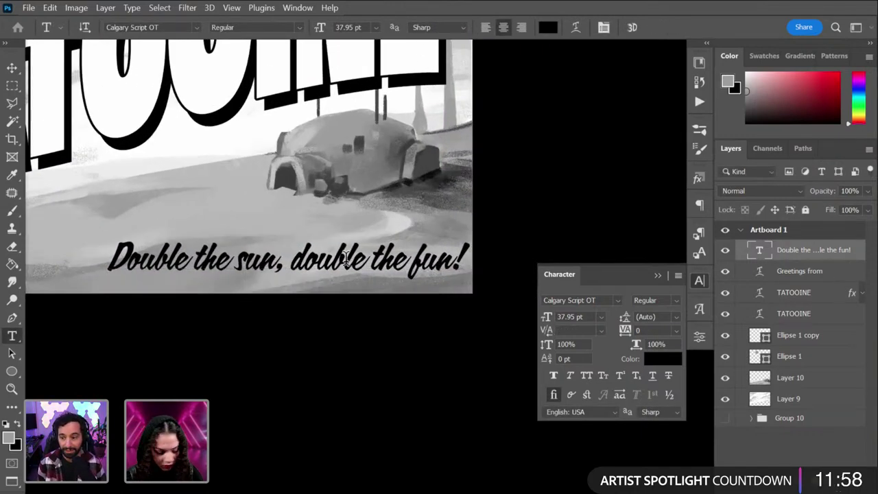
key("ctrl+t")
left_click_drag(354, 269, 409, 253)
key("ctrl+minus")
left_click_drag(226, 264, 264, 255)
mouse_move(388, 253)
left_mouse_down()
mouse_move(372, 252)
mouse_move(382, 257)
left_mouse_up()
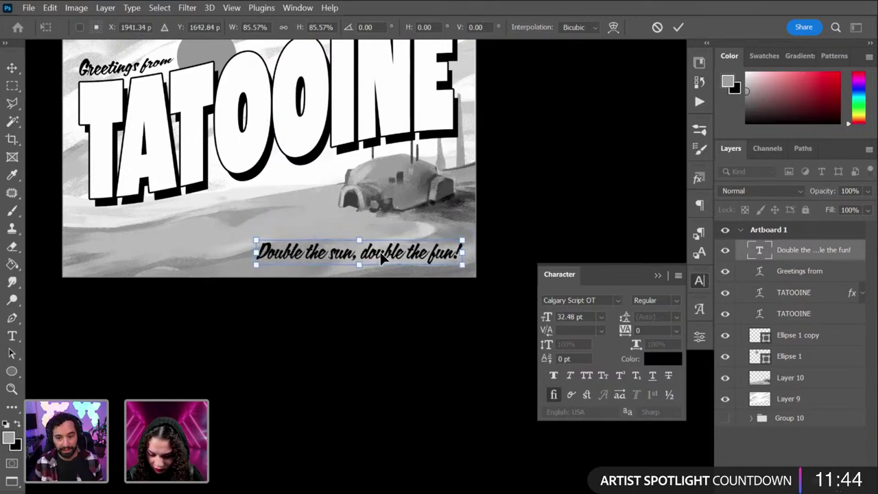
key("Return")
key("ctrl+minus")
key("ctrl+minus")
scroll(521, 306, "up", 5)
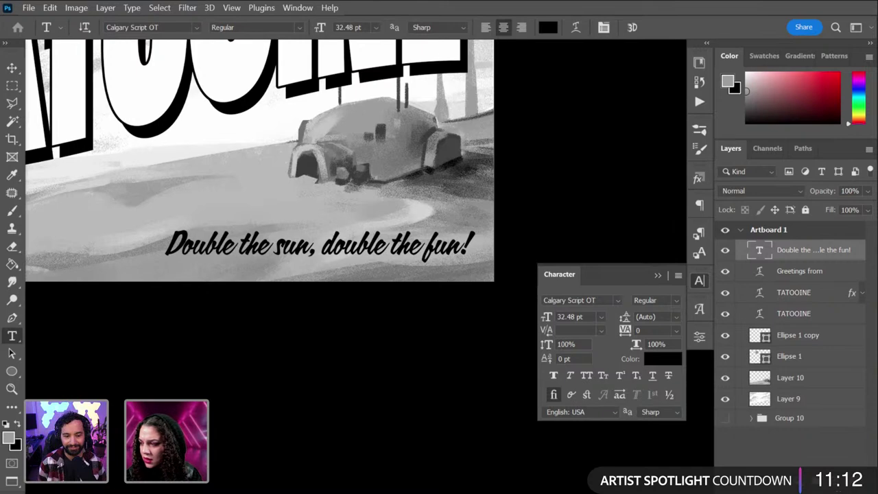
scroll(361, 270, "up", 3)
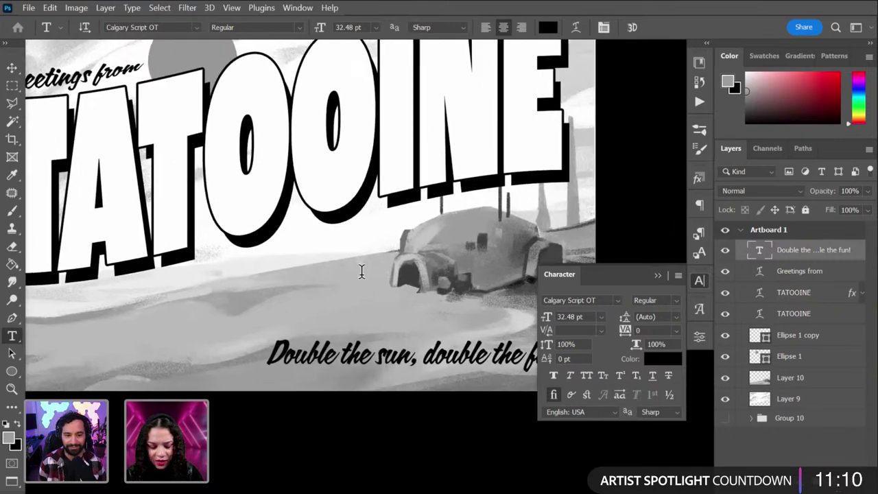
key("ctrl+0")
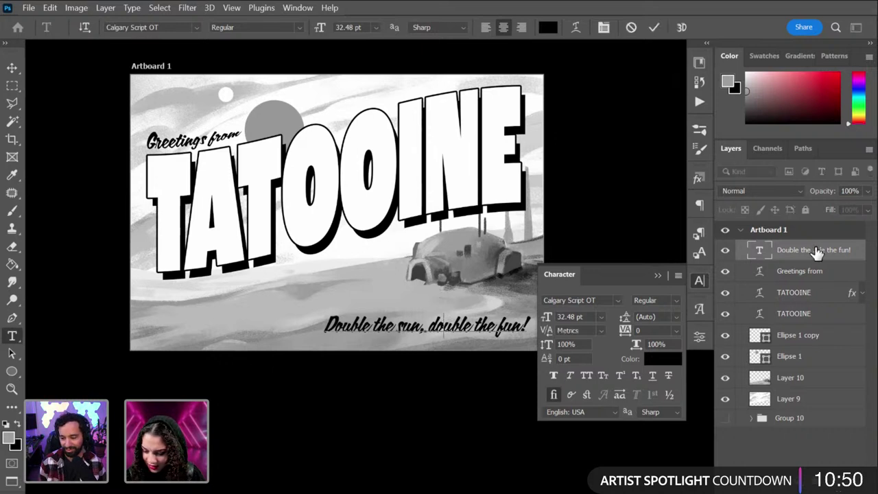
Step: Move the caption to the postcard's lower left and select its whole line
key("ctrl+t")
left_click_drag(458, 331, 296, 297)
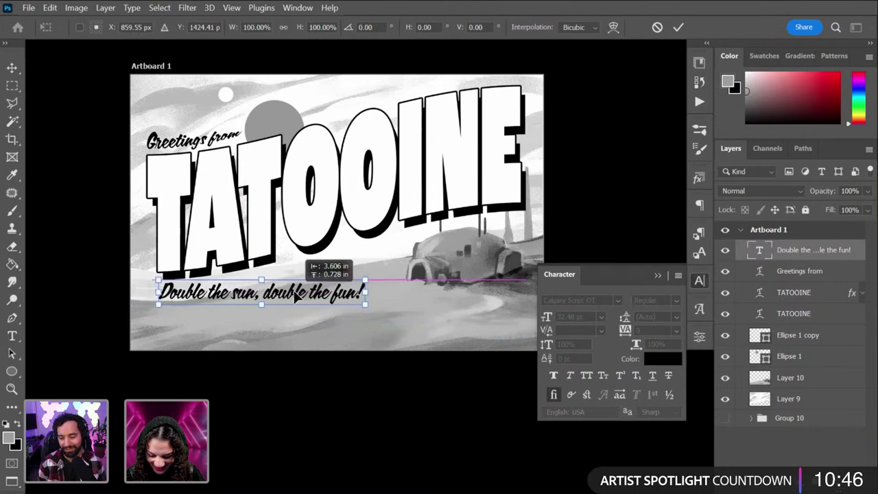
double_click(288, 295)
double_click(287, 294)
triple_click(286, 294)
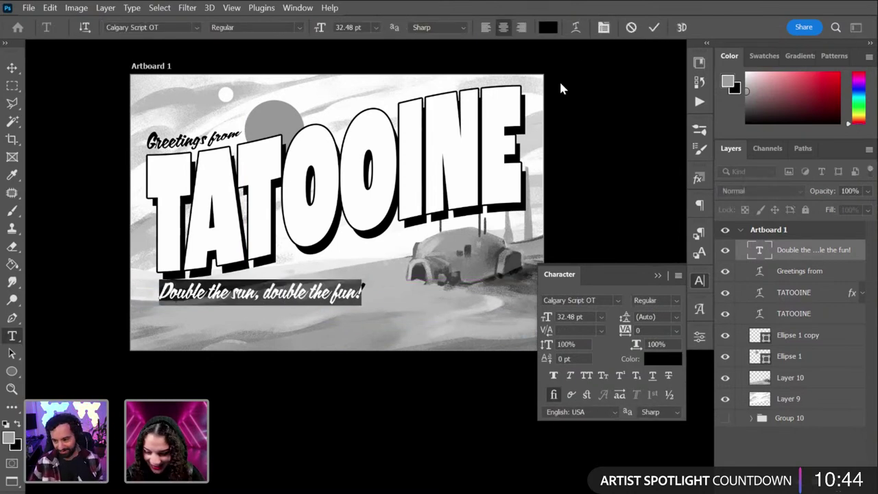
Step: Apply a Flag warp with -35% bend to the caption
left_click(574, 28)
left_click(658, 115)
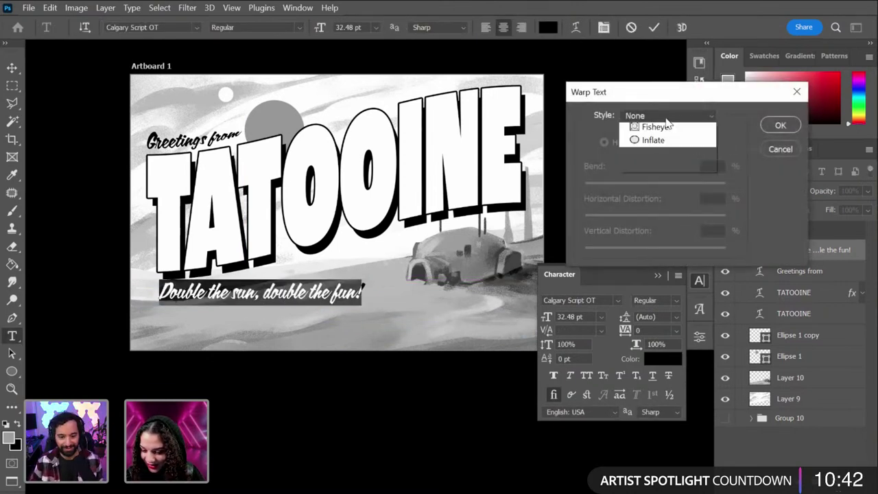
left_click(644, 269)
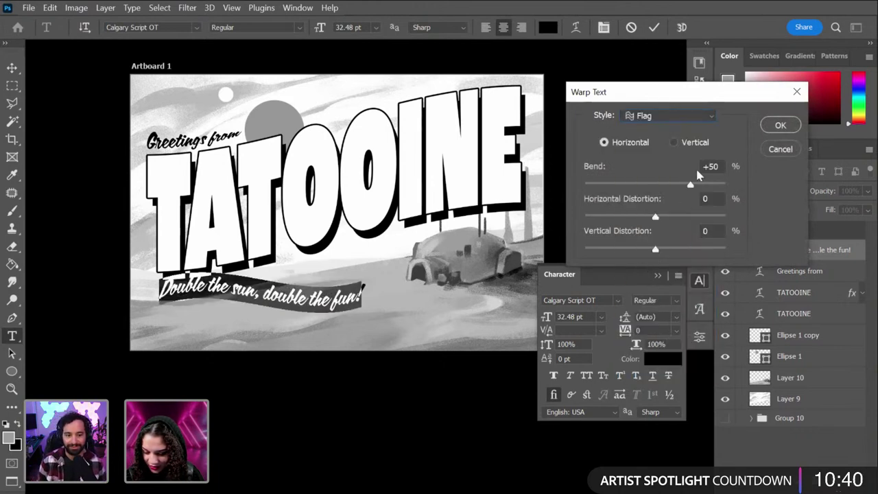
left_click_drag(691, 185, 633, 189)
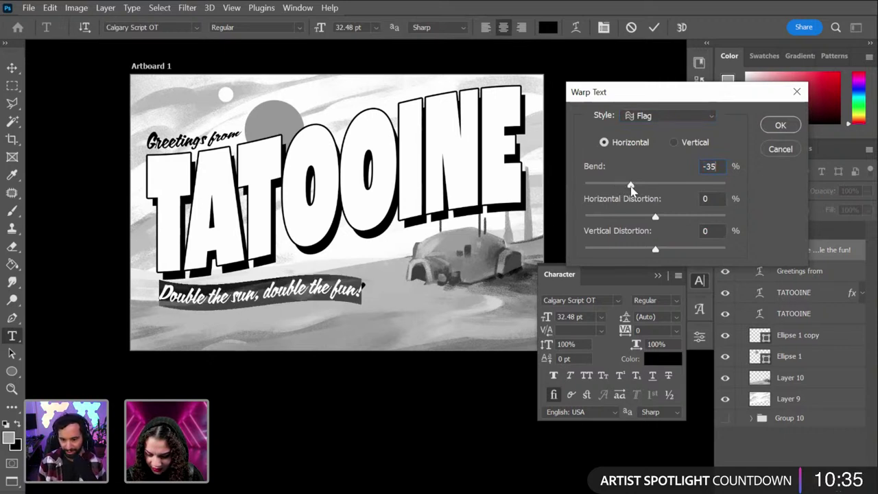
left_click(780, 125)
key("ctrl+Return")
Step: Rotate the tagline about 7.58° so it rises to the right beneath TATOOINE
key("ctrl+t")
left_click_drag(408, 271, 404, 251)
left_click_drag(327, 286, 348, 269)
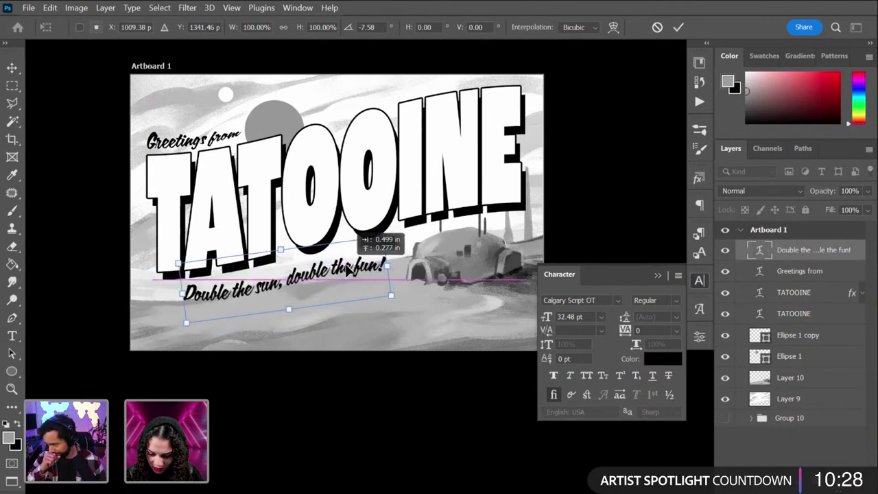
left_click_drag(348, 269, 348, 270)
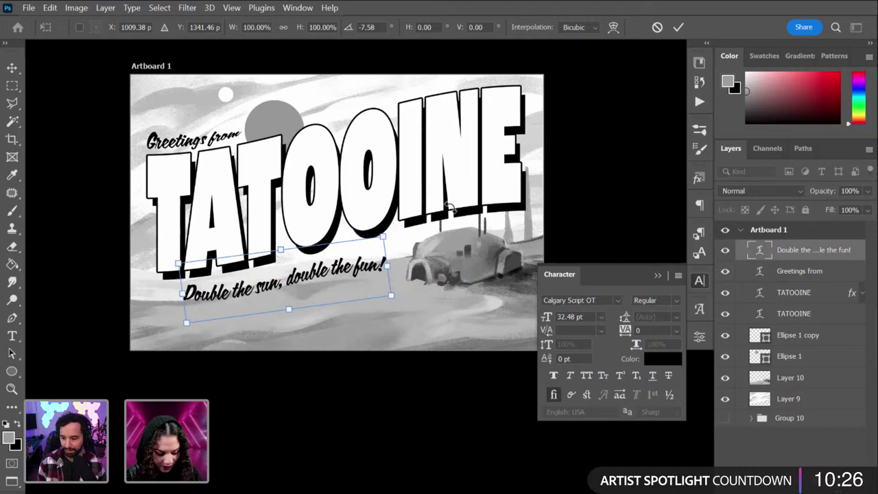
key("Return")
Step: Change the Greetings from arch warp's horizontal distortion from -39% to 0, keeping the -10% bend
triple_click(199, 140)
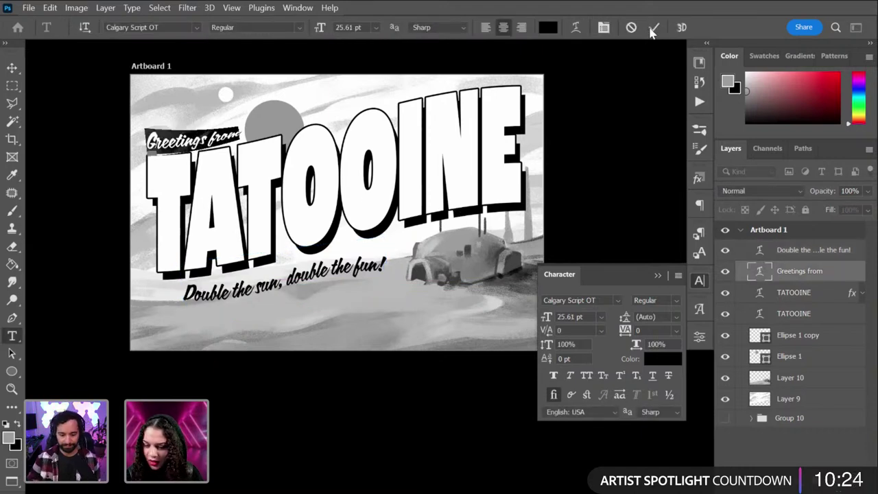
left_click(604, 28)
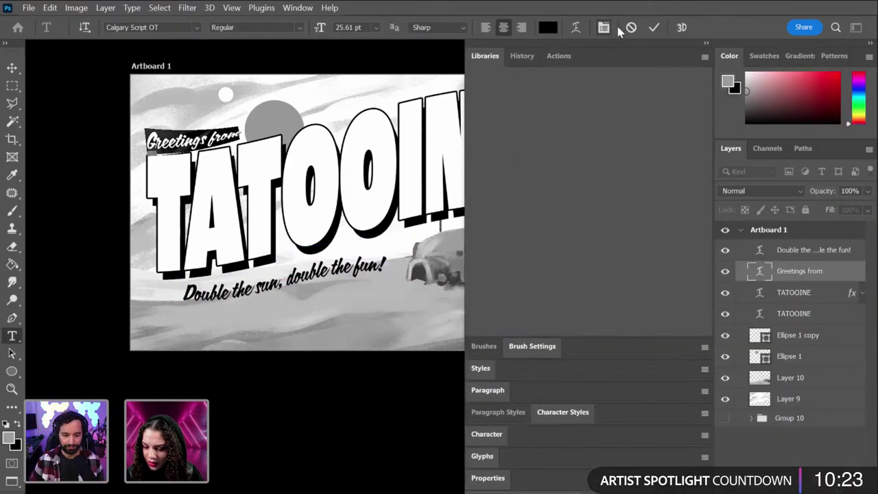
left_click(573, 28)
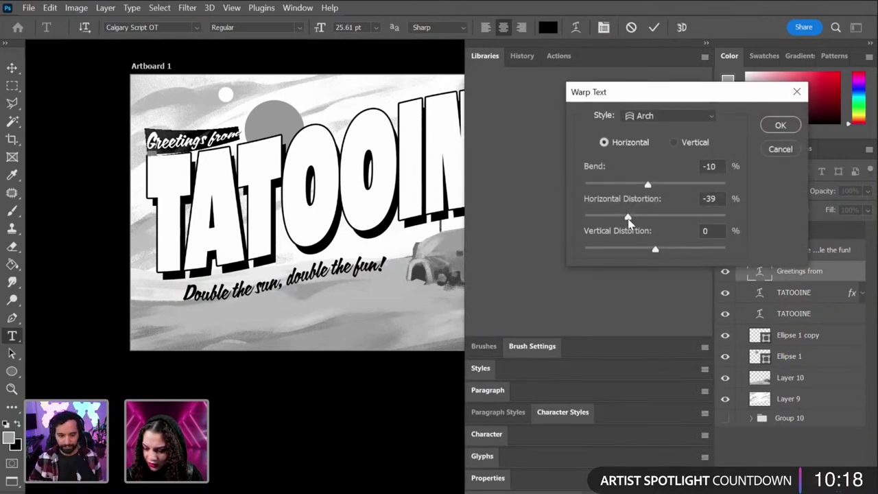
left_click_drag(629, 216, 656, 225)
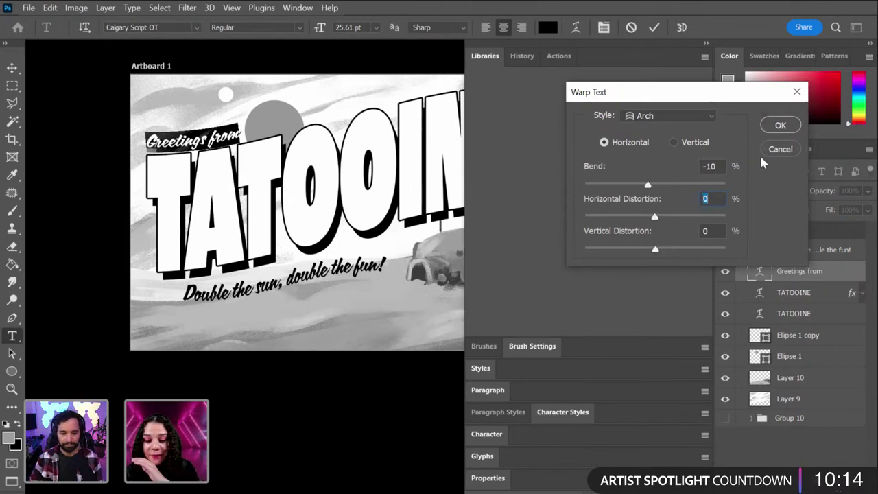
left_click(790, 122)
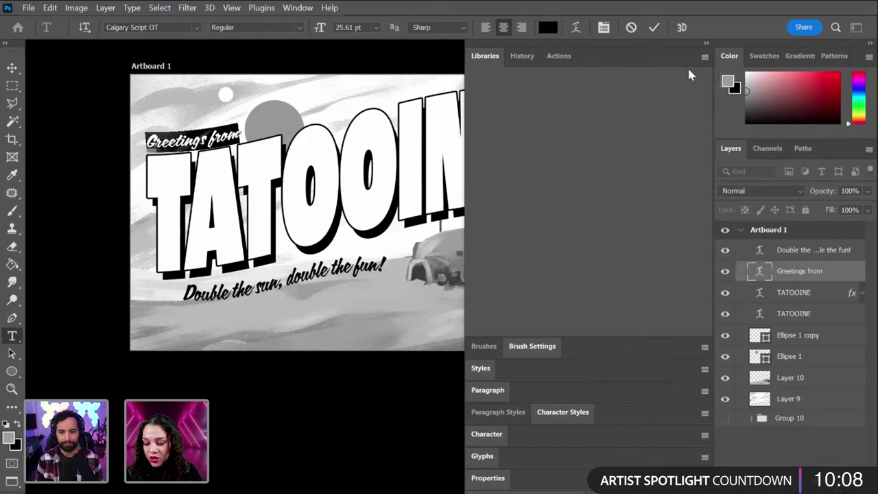
Step: Float the Libraries, Actions and History panels out of the dock and close History and Actions
left_click(831, 277)
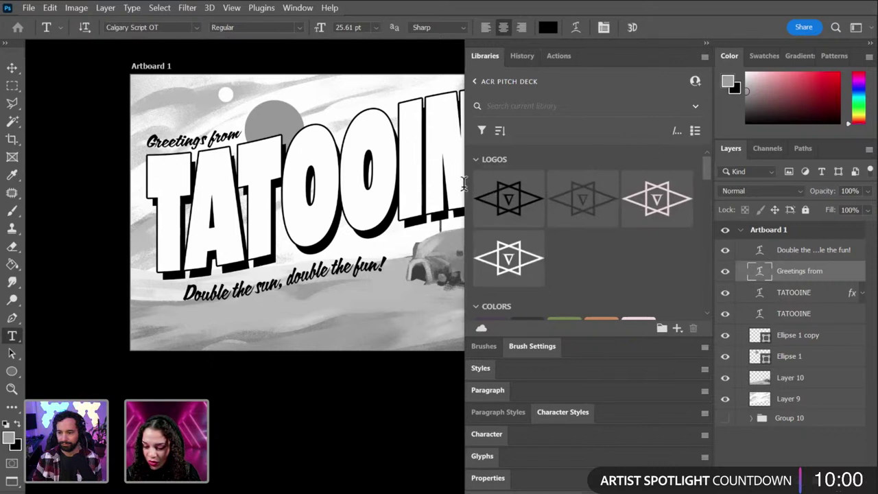
left_click(816, 249)
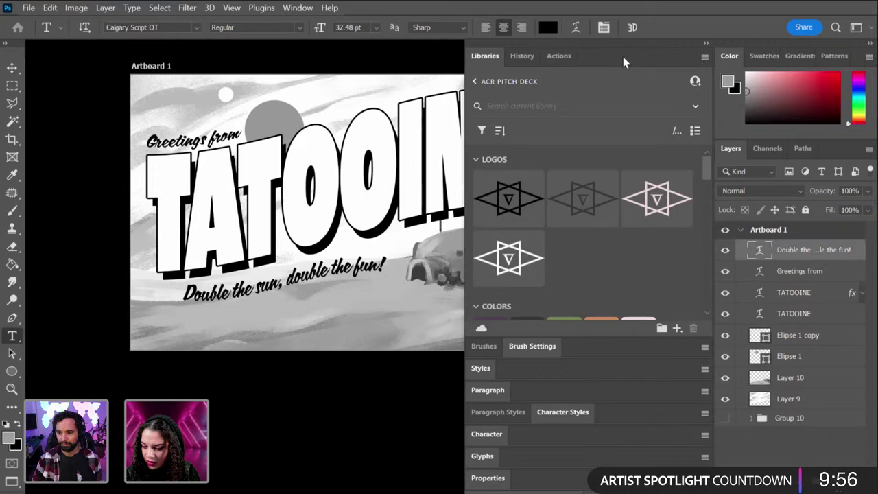
left_click(525, 58)
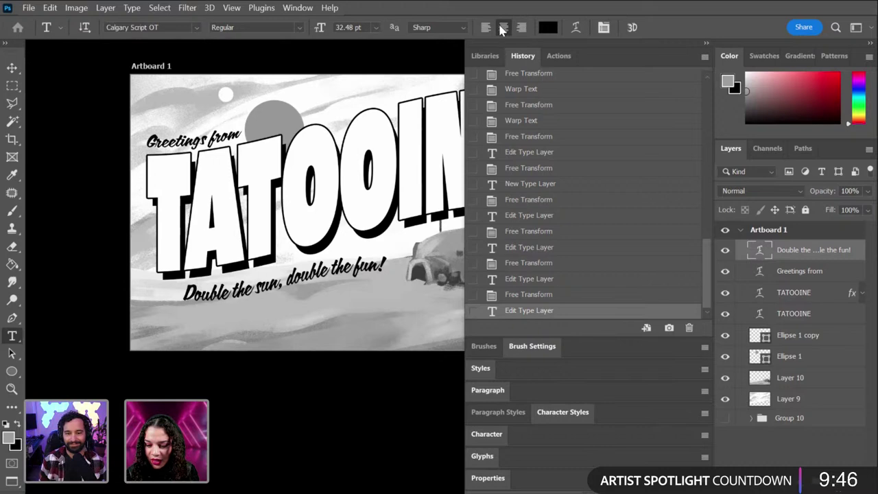
left_click_drag(488, 57, 390, 130)
left_click_drag(524, 56, 317, 116)
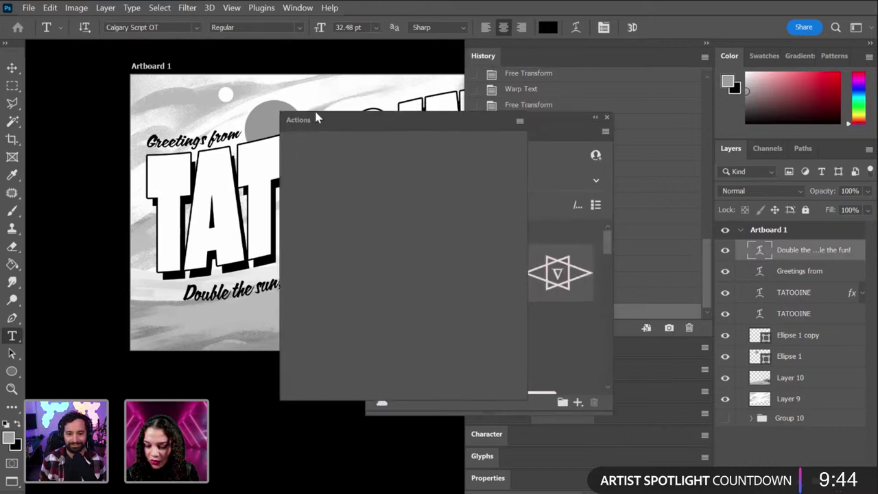
left_click_drag(482, 67, 261, 113)
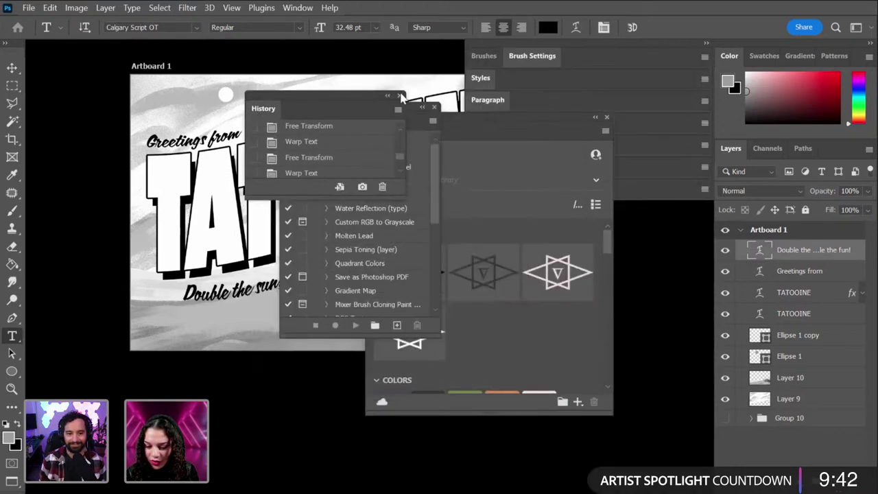
left_click(412, 97)
left_click(433, 109)
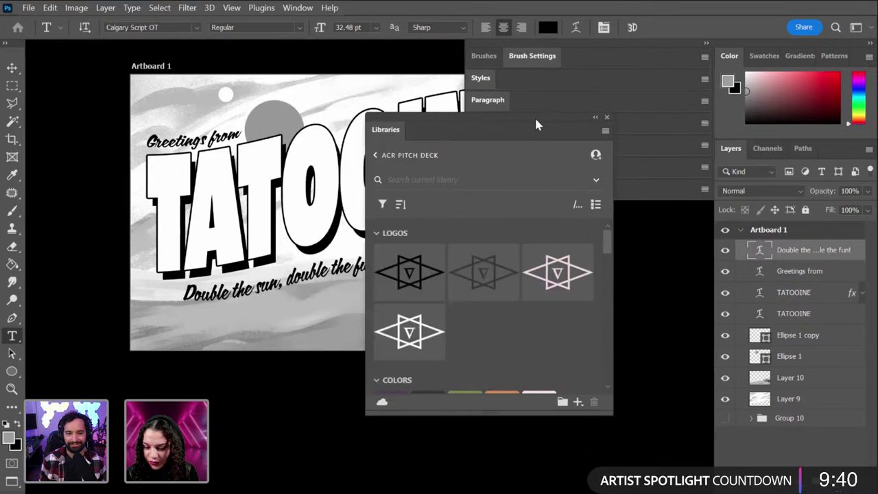
Step: Narrow the floating Libraries panel and dock it in the right-hand column
left_click_drag(536, 124, 323, 151)
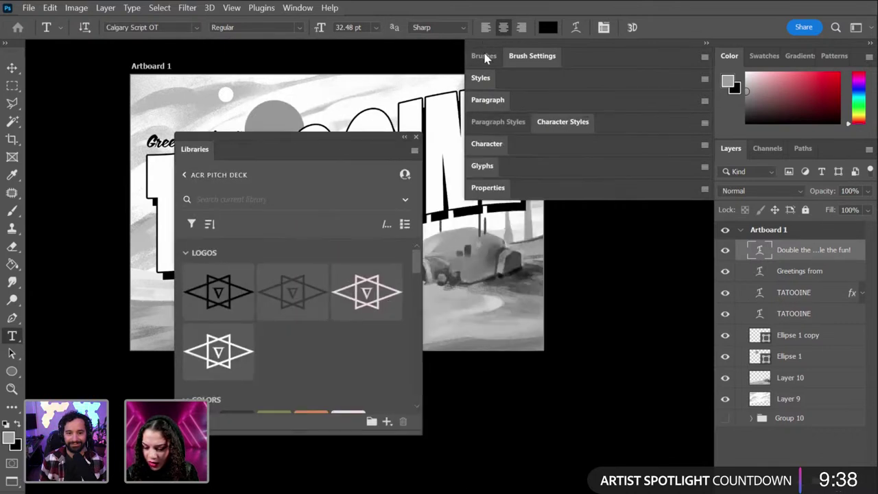
left_click_drag(484, 57, 493, 66)
mouse_move(696, 62)
left_mouse_down()
mouse_move(733, 44)
mouse_move(720, 43)
mouse_move(784, 49)
left_mouse_up()
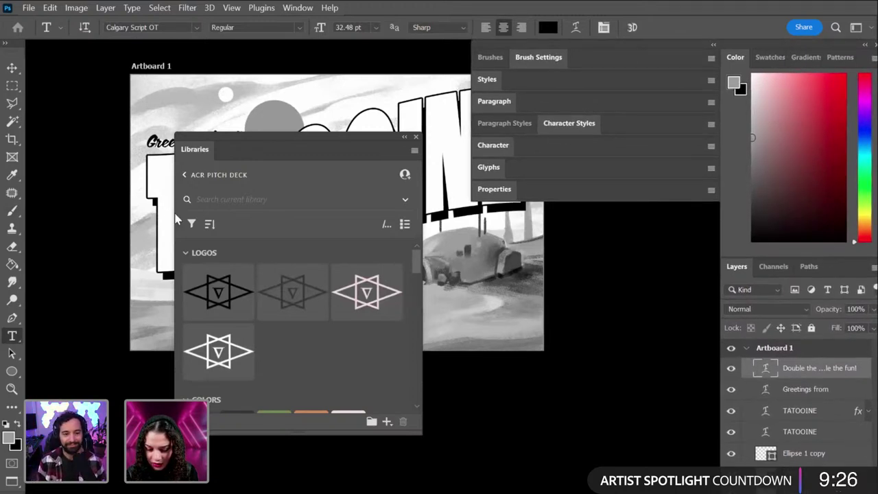
left_click_drag(174, 213, 251, 214)
left_click_drag(418, 149, 640, 197)
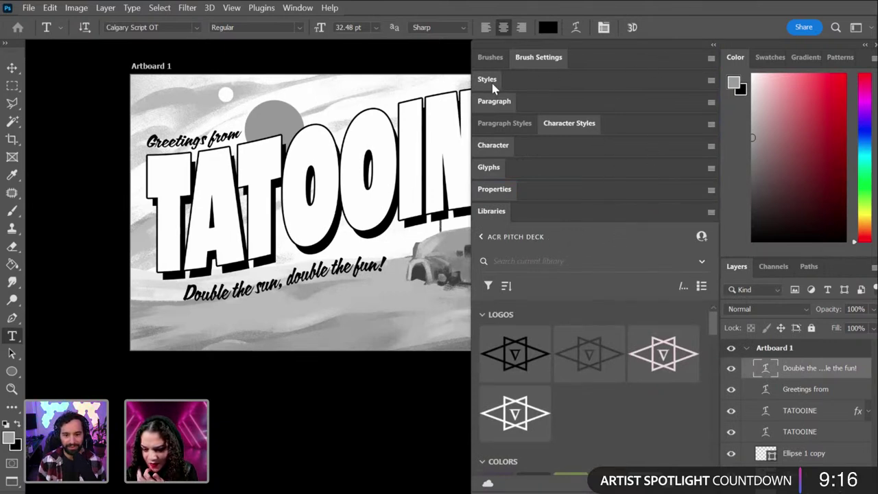
Step: Collapse the panel column to icons and redock the Color and Layers panels on the right edge
left_click(713, 47)
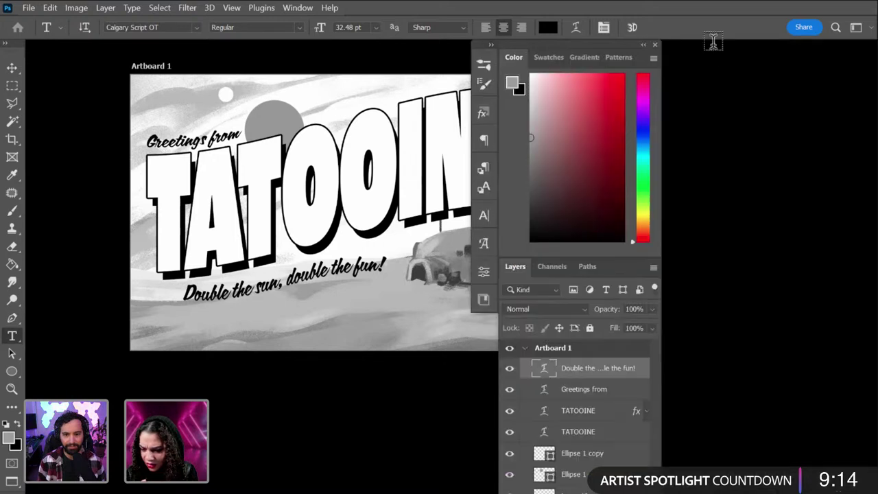
left_click_drag(651, 54, 620, 0)
left_click_drag(605, 448, 625, 250)
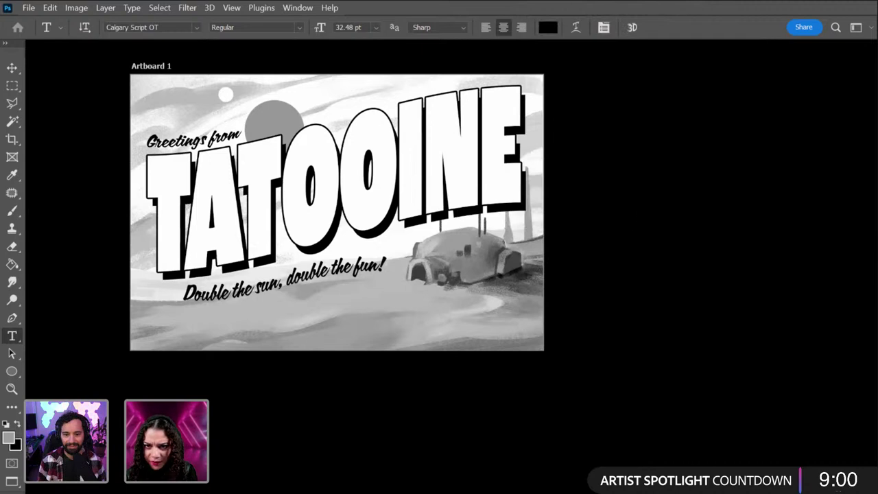
left_click_drag(624, 2, 770, 69)
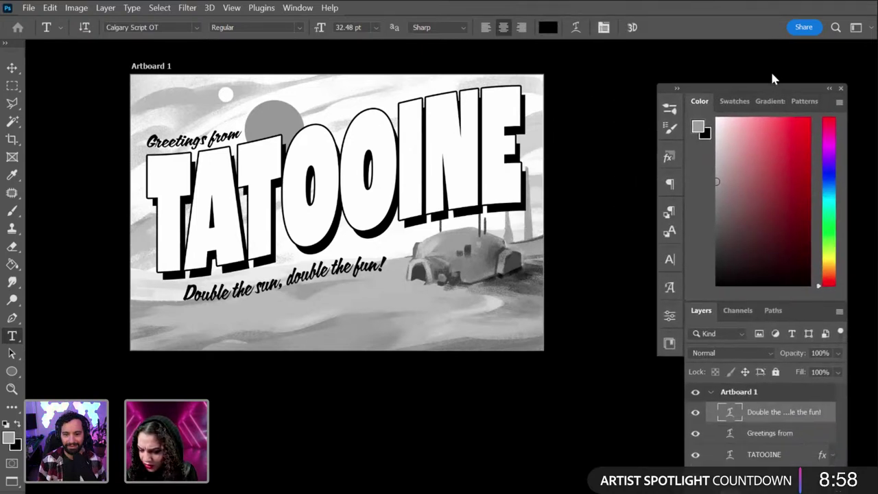
left_click_drag(787, 31, 678, 34)
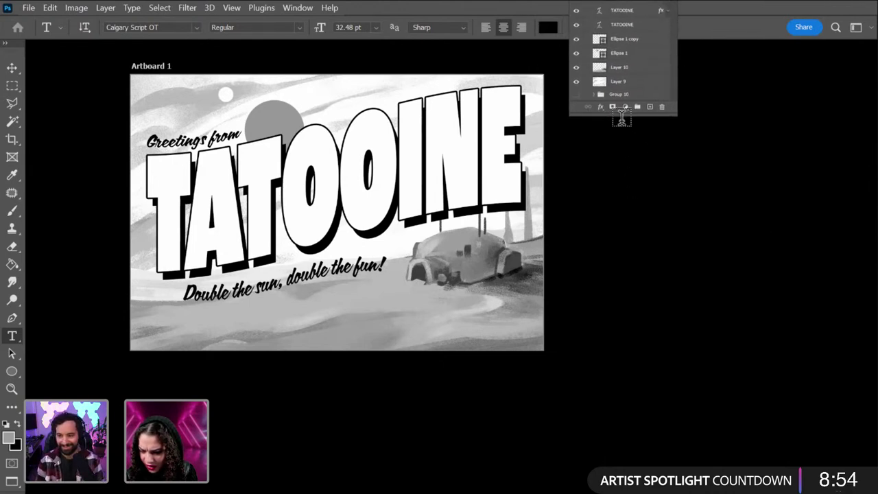
left_click_drag(621, 115, 620, 89)
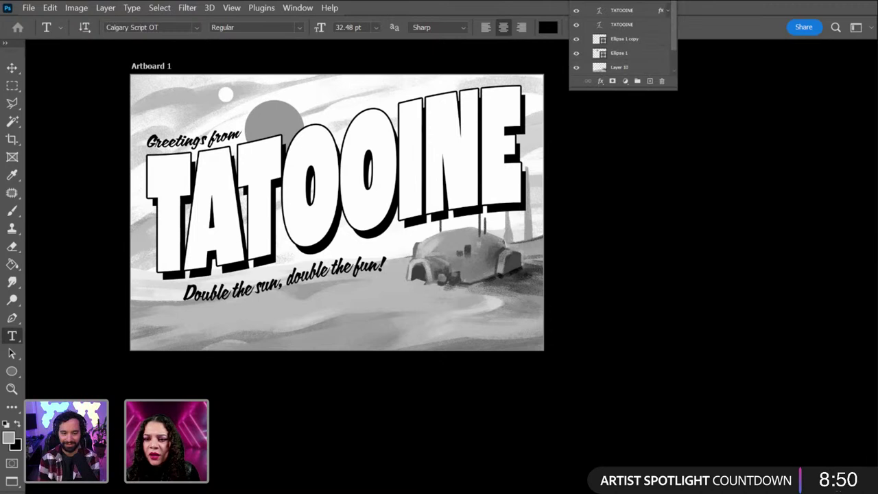
left_click_drag(621, 2, 877, 7)
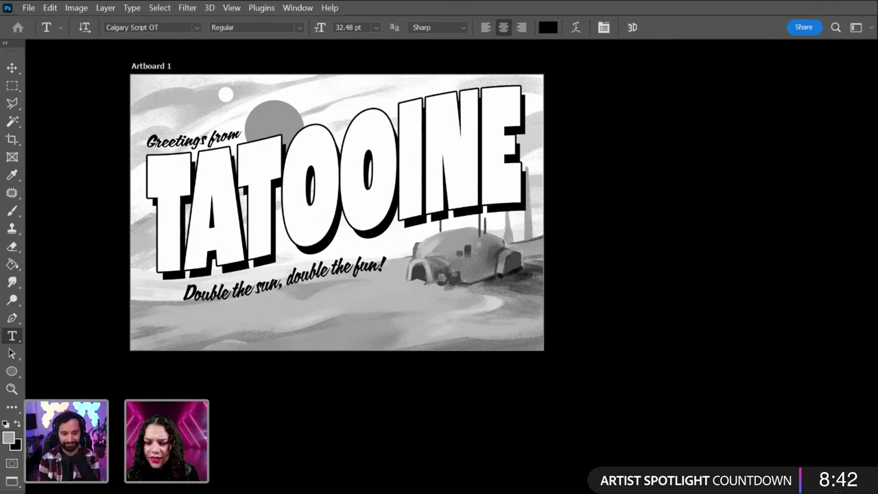
left_click_drag(877, 6, 754, 46)
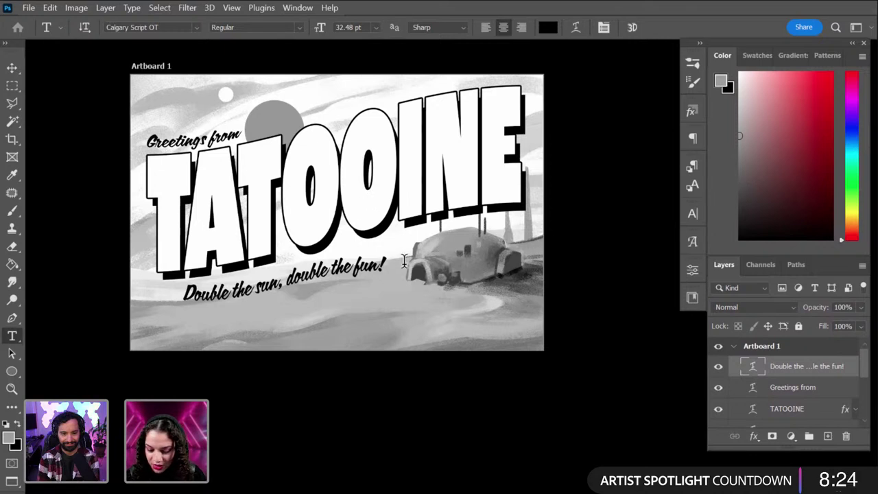
Step: Duplicate the tagline layer with Ctrl+J and hide the original
left_click(334, 273)
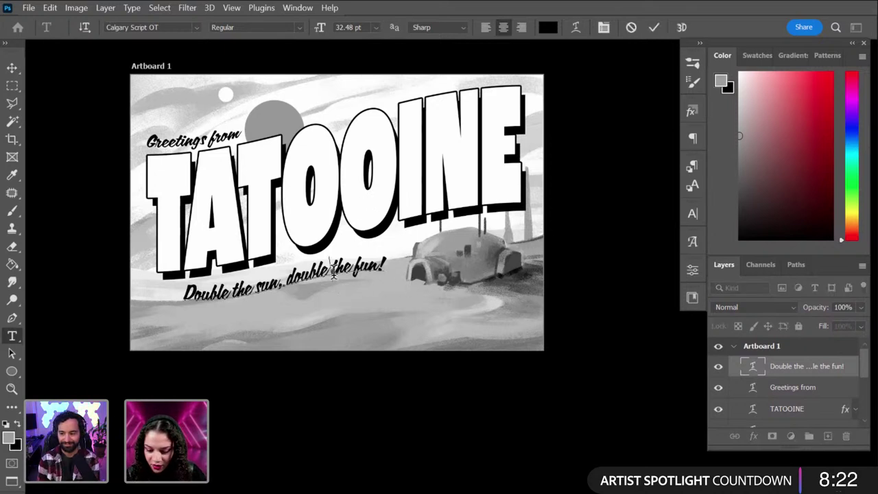
left_click(814, 371)
key("ctrl+j")
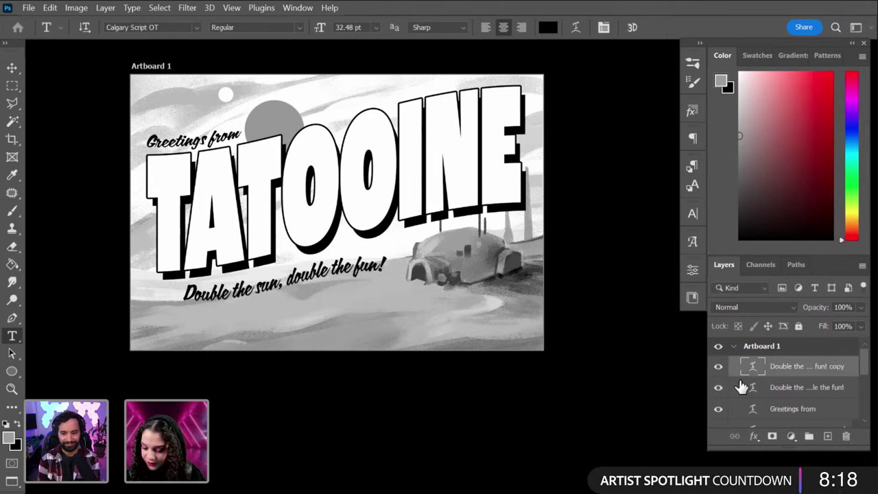
left_click(718, 388)
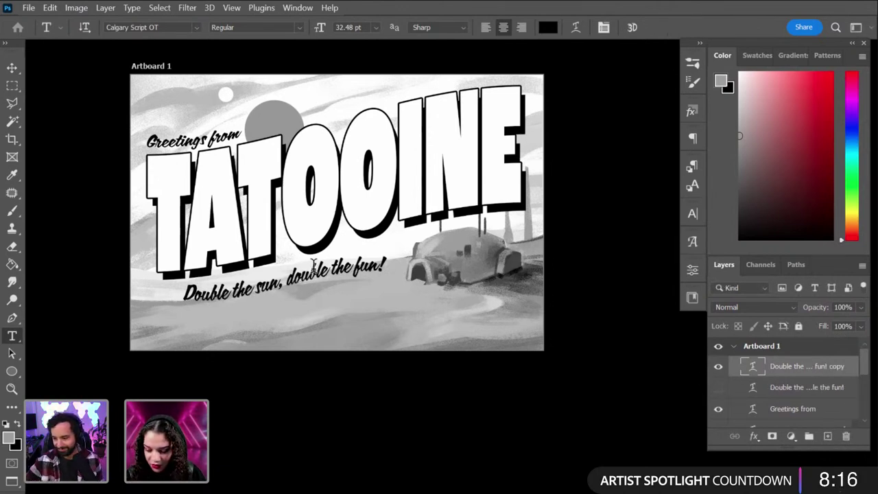
Step: Try removing the tagline's warp, cancel to keep it, and hide the duplicated tagline layer
triple_click(314, 272)
left_click(579, 28)
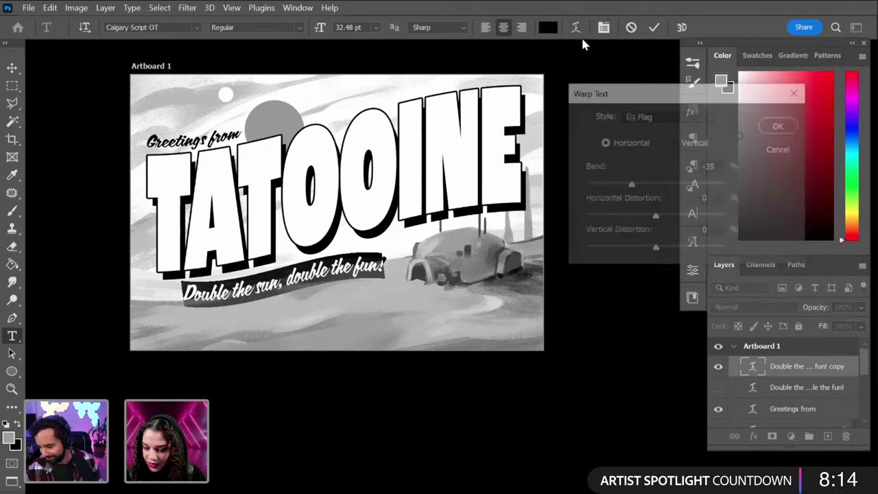
left_click(645, 124)
left_click(642, 128)
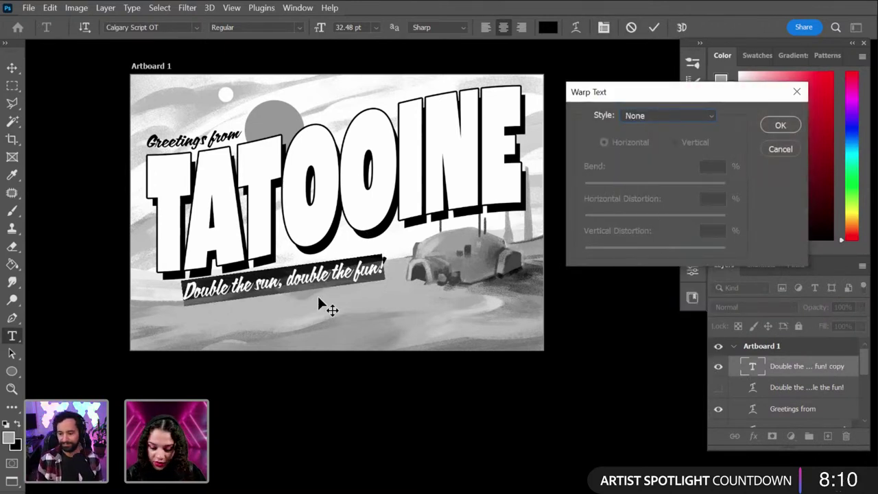
left_click(788, 150)
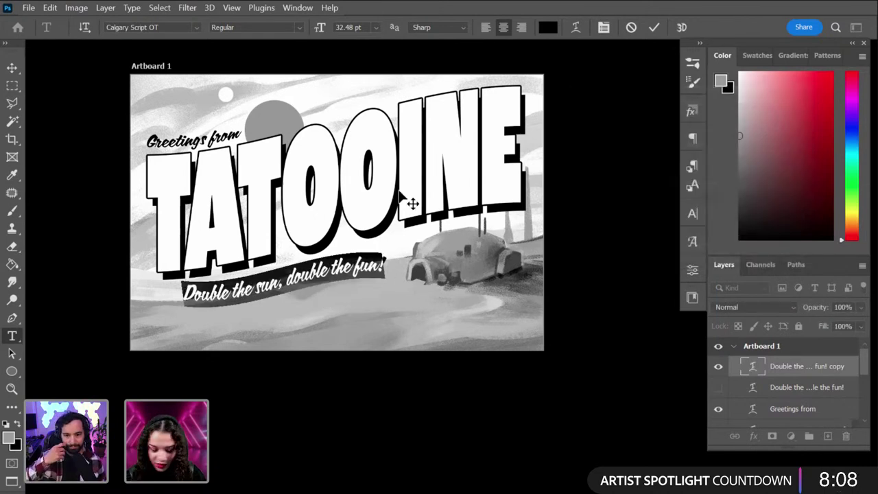
left_click(718, 365)
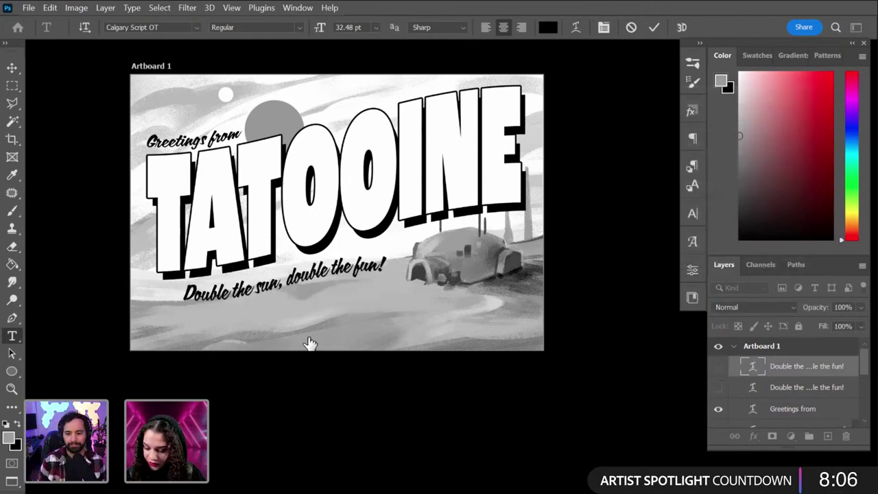
left_click(318, 313)
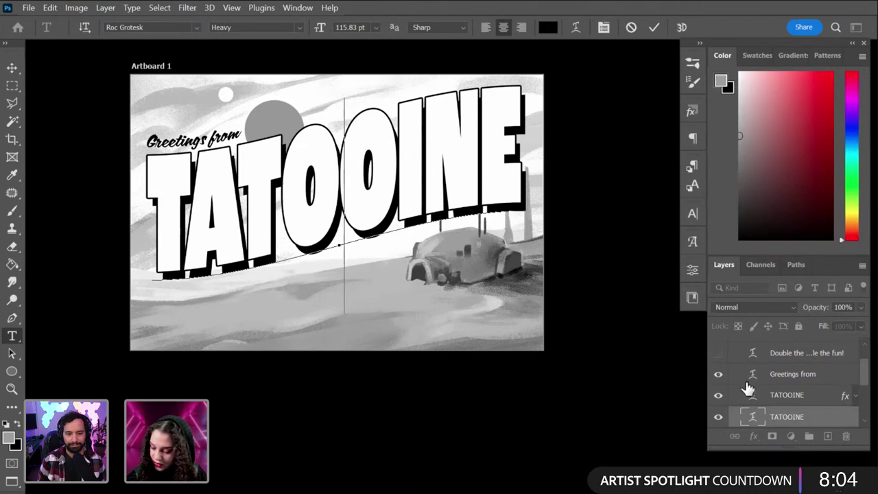
Step: Type 'Double the sun, double the fun' as a new layer and shrink it to 39.78 pt at bottom right
left_click(816, 354)
left_click(428, 336)
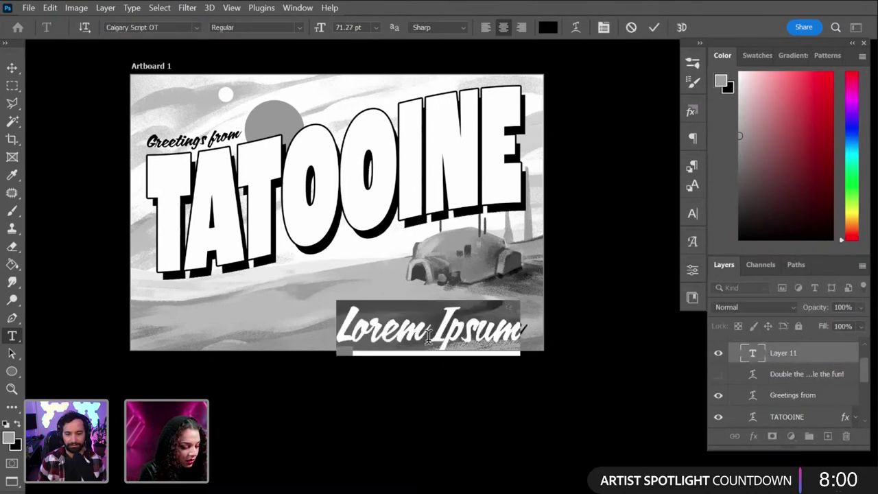
type("Double the sun")
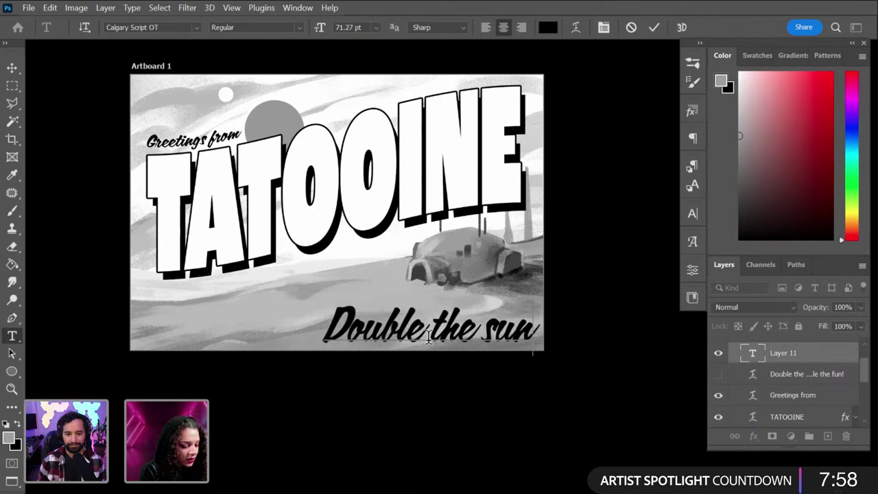
type(", doubl")
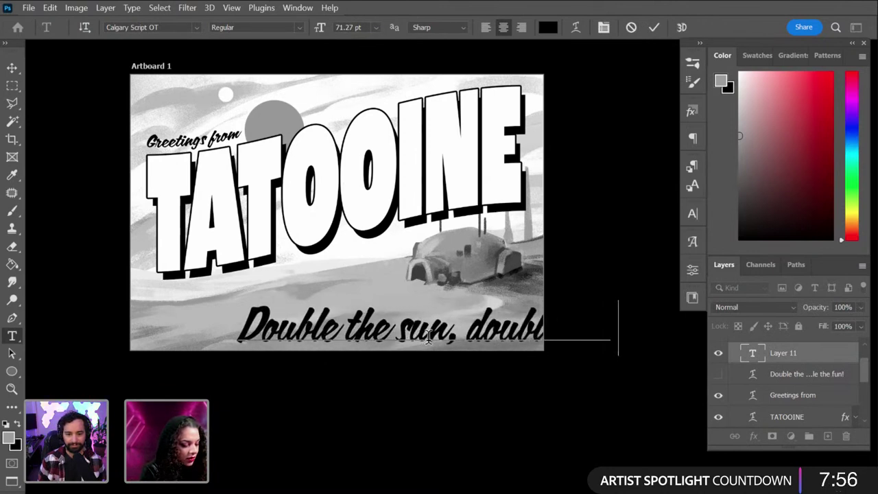
type("e the fun")
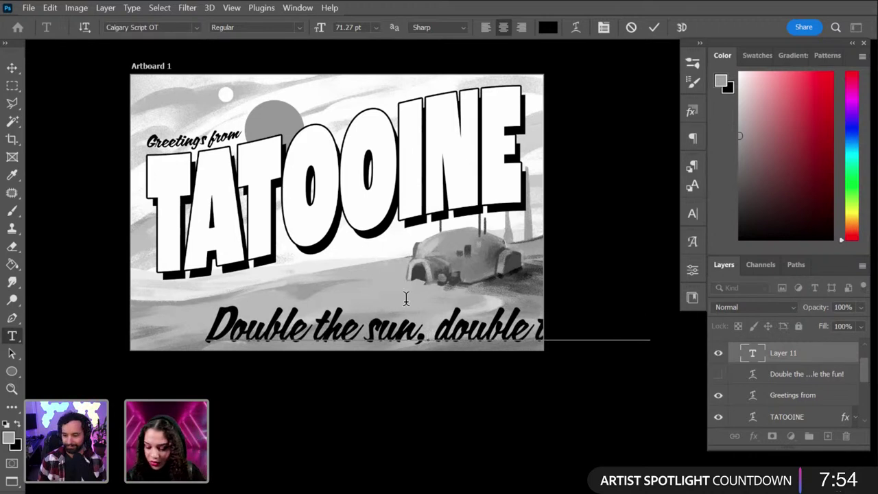
left_click(828, 353)
key("ctrl+t")
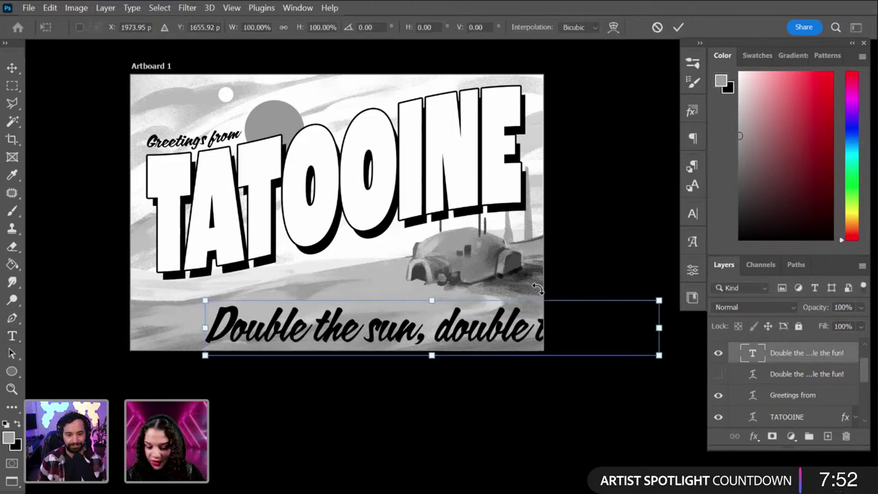
left_click_drag(656, 301, 452, 328)
key("Return")
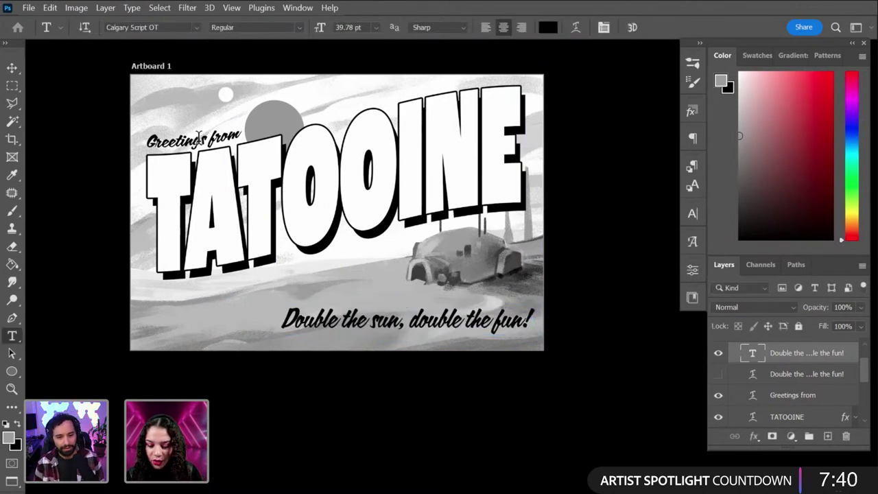
Step: Hide the Greetings from text layer and select the slogan layer
left_click(198, 138)
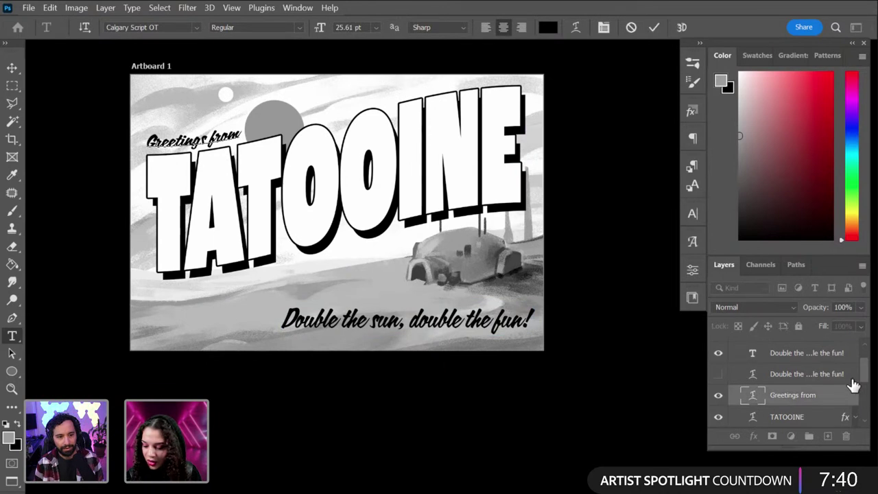
left_click(718, 396)
left_click(811, 354)
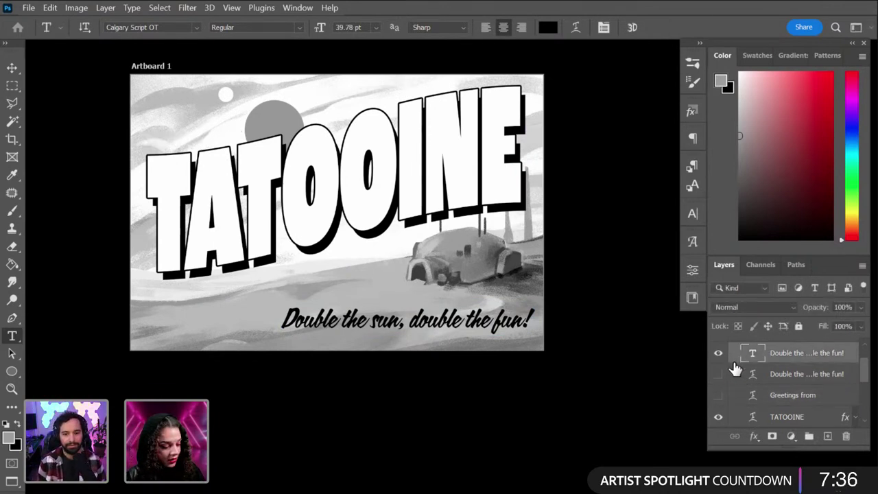
Step: Duplicate the slogan, move the copy to the upper left over the suns, and select its text
key("ctrl+j")
key("ctrl+t")
left_click_drag(433, 330, 325, 125)
key("Return")
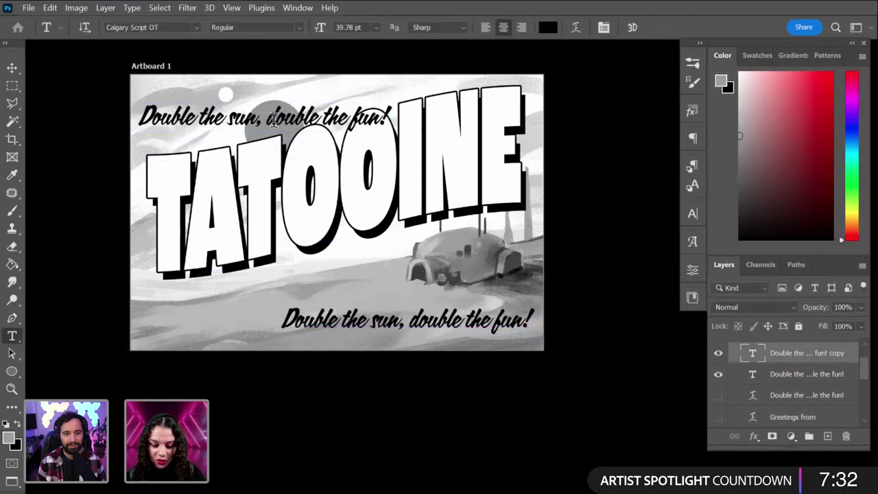
left_click(273, 118)
key("ctrl+a")
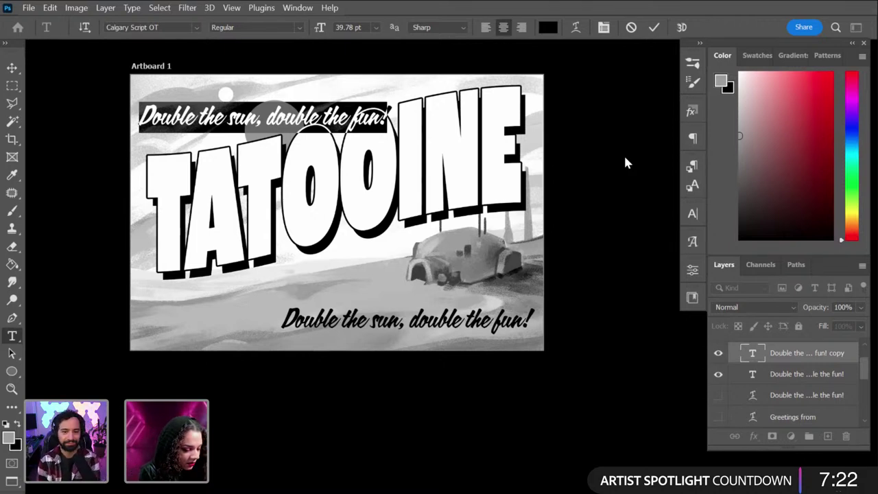
Step: Retype the top-left slogan copy to read 'Greetings from'
type("Greetin")
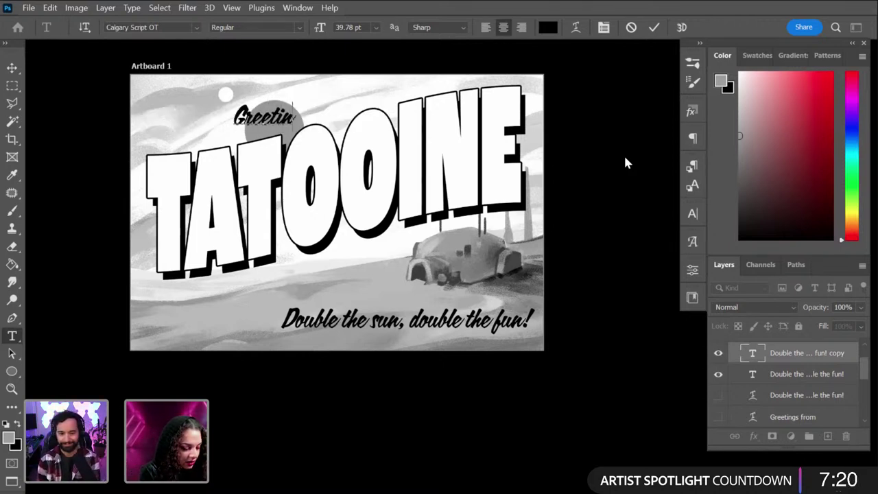
type("gs from")
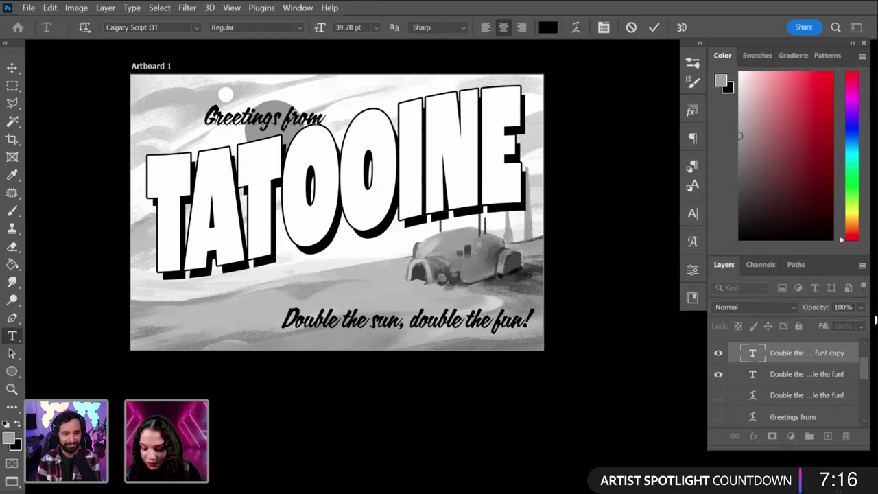
Step: Move 'Greetings from' left above TATOOINE and tilt it about -6 degrees
left_click(843, 362)
key("ctrl+t")
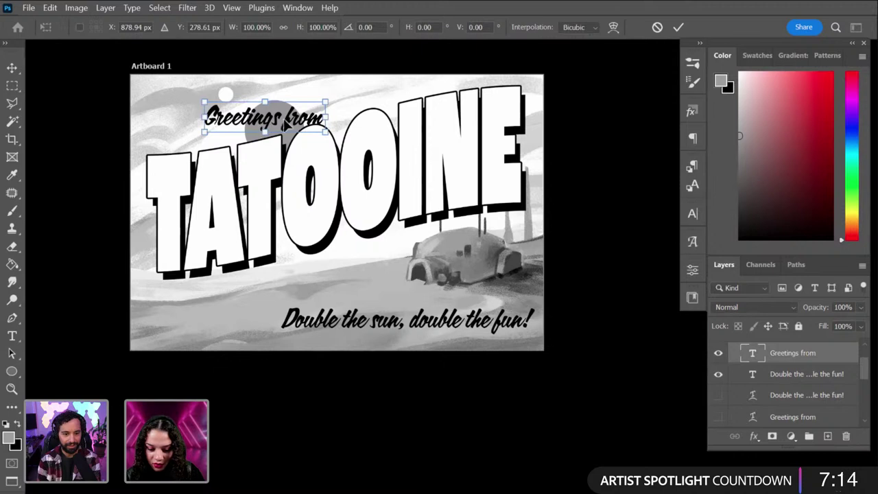
left_click_drag(284, 119, 213, 116)
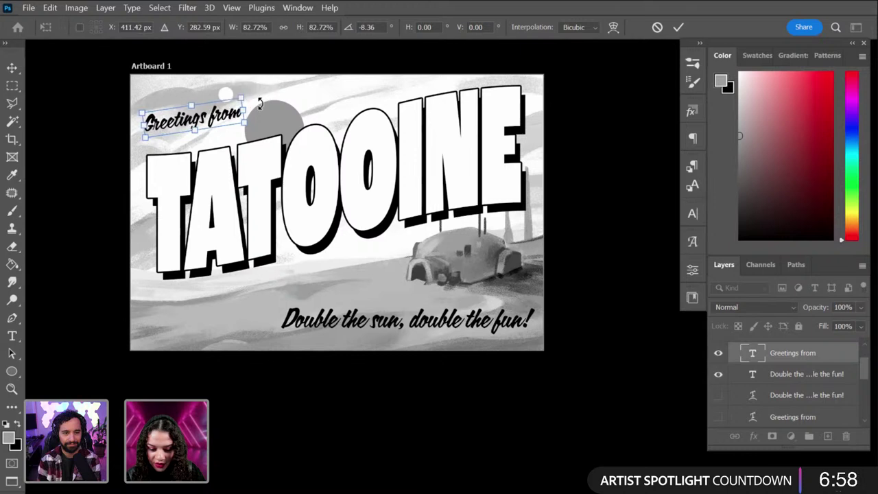
left_click_drag(259, 99, 261, 101)
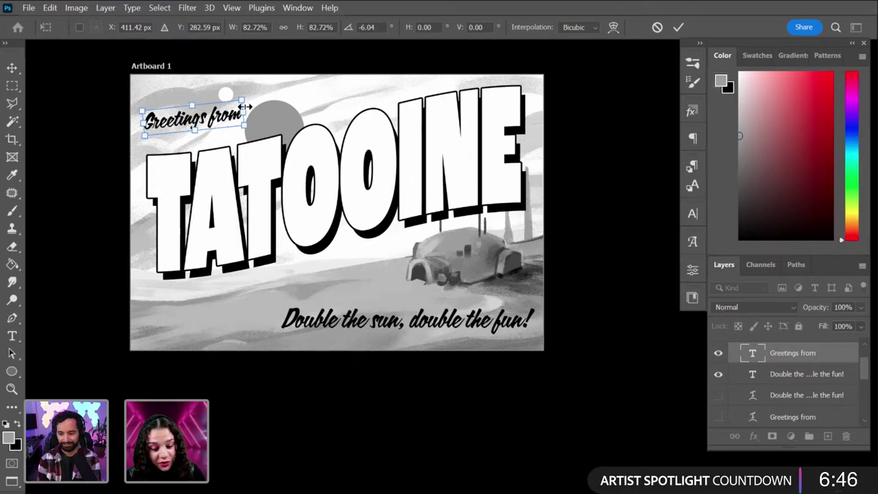
key("Return")
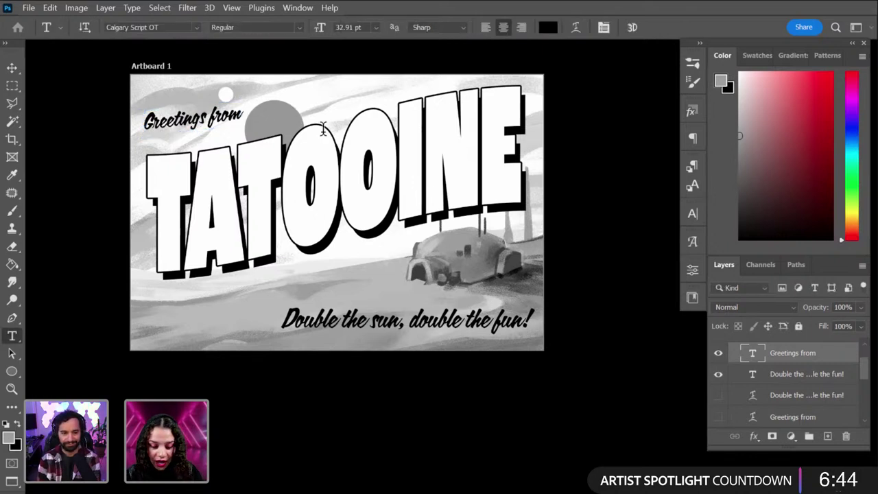
Step: Refine 'Greetings from': scale to about 94%, rotate slightly and nudge it above the TA letters
scroll(381, 194, "down", 1)
scroll(386, 202, "up", 3)
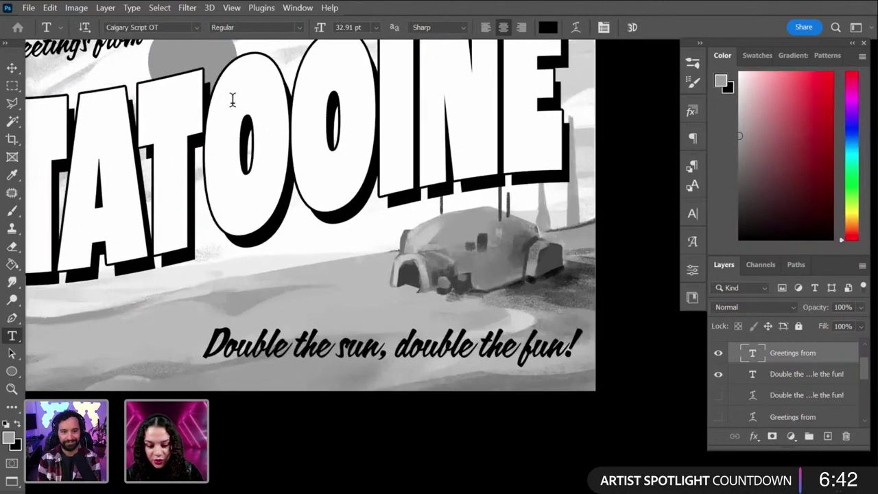
scroll(431, 196, "up", 2)
scroll(432, 196, "left", 2)
key("ctrl+t")
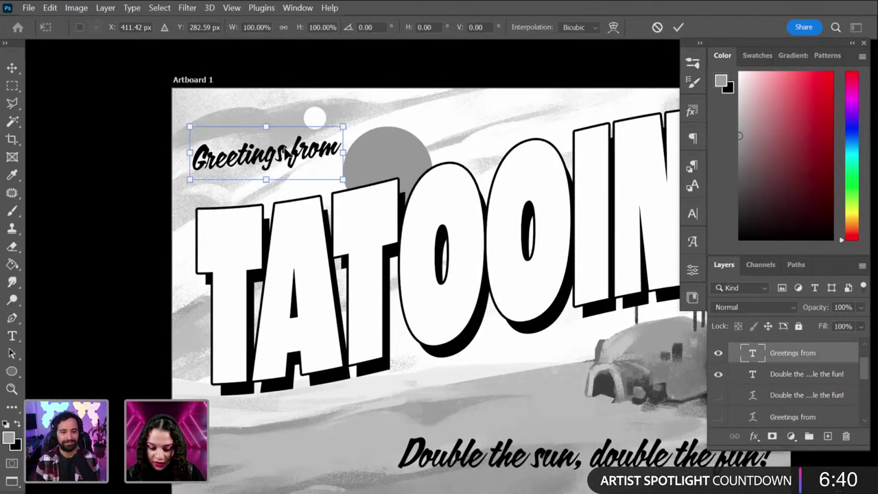
left_click_drag(288, 152, 290, 159)
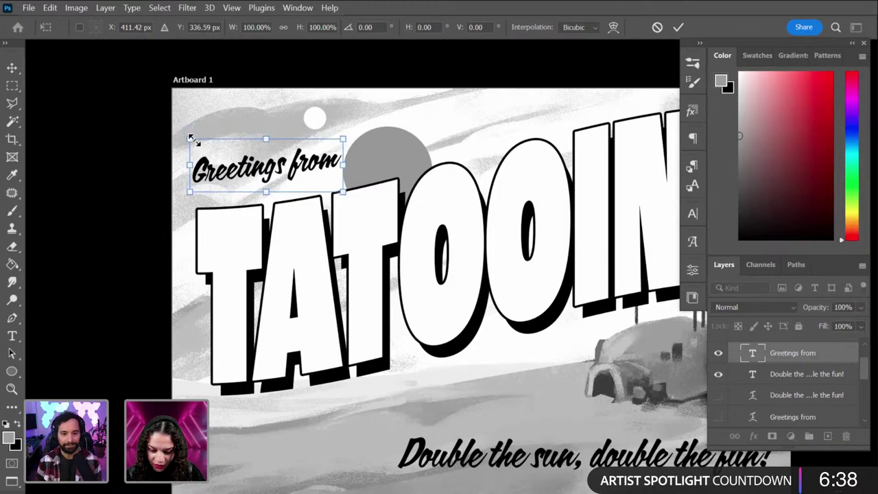
left_click_drag(190, 139, 199, 142)
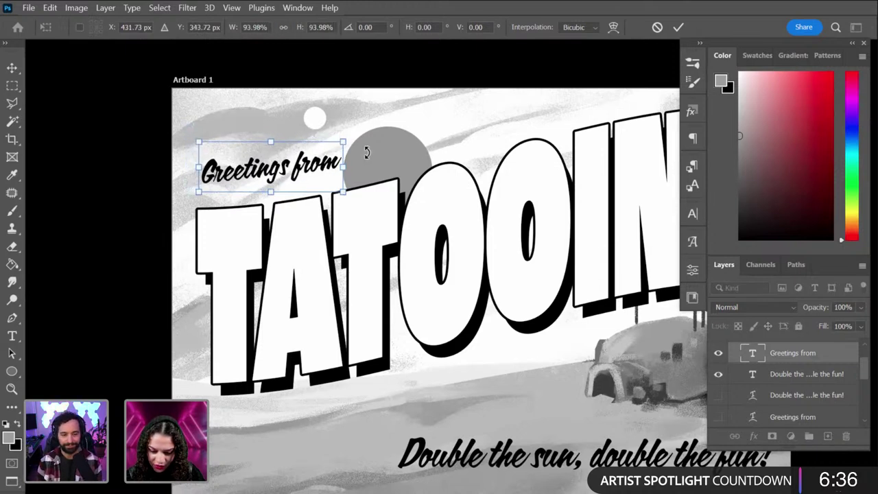
left_click_drag(367, 152, 367, 150)
left_click_drag(276, 162, 276, 161)
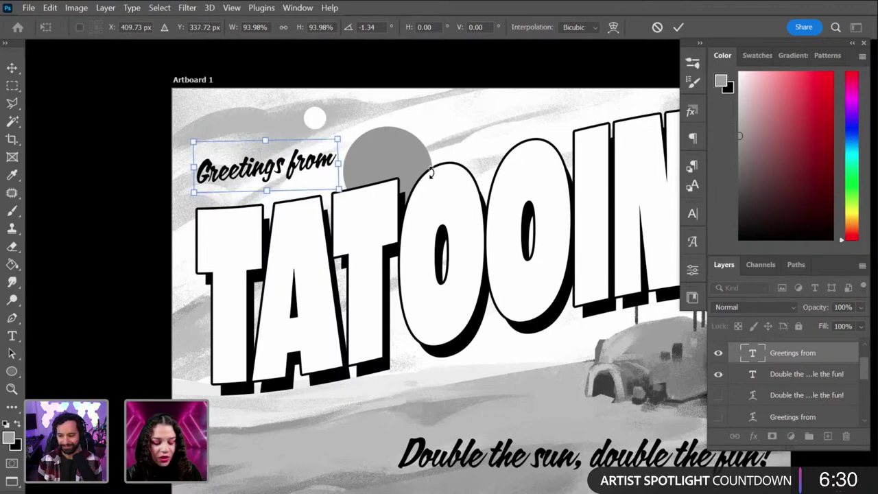
key("Return")
key("ctrl+minus")
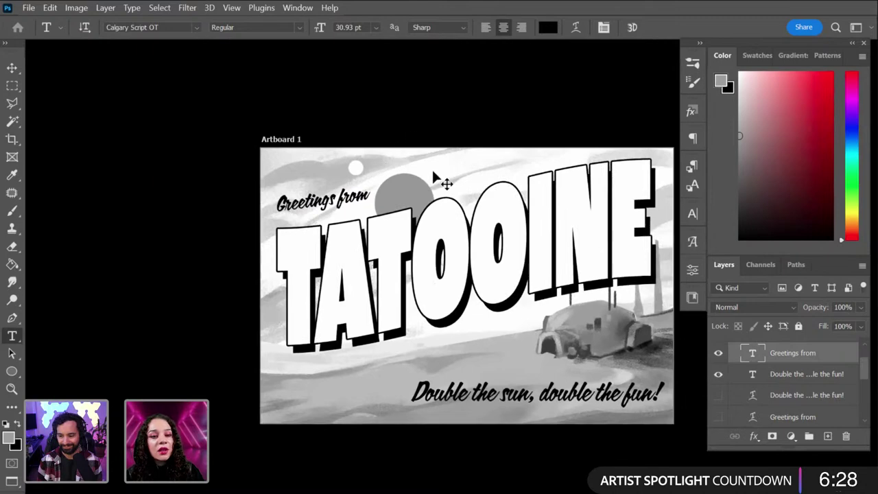
Step: Review the postcard and select the small moon ellipse layer
key("ctrl+minus")
key("ctrl+minus")
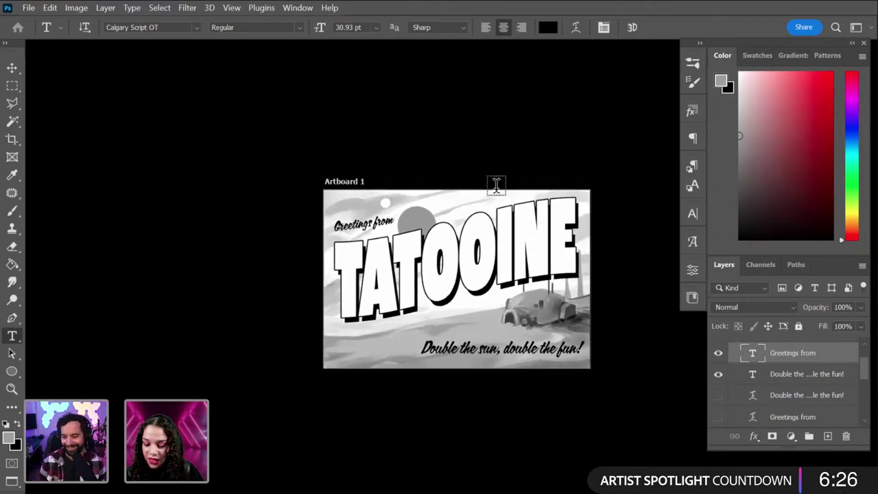
key("ctrl+plus")
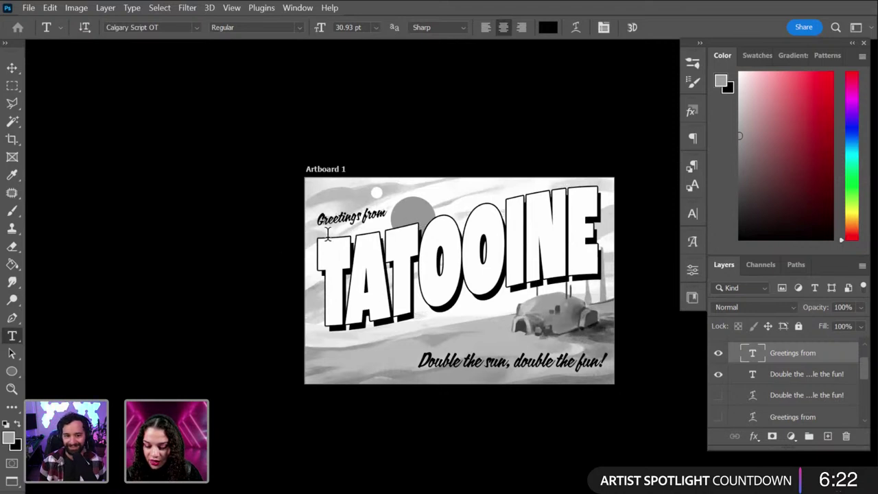
key("ctrl+plus")
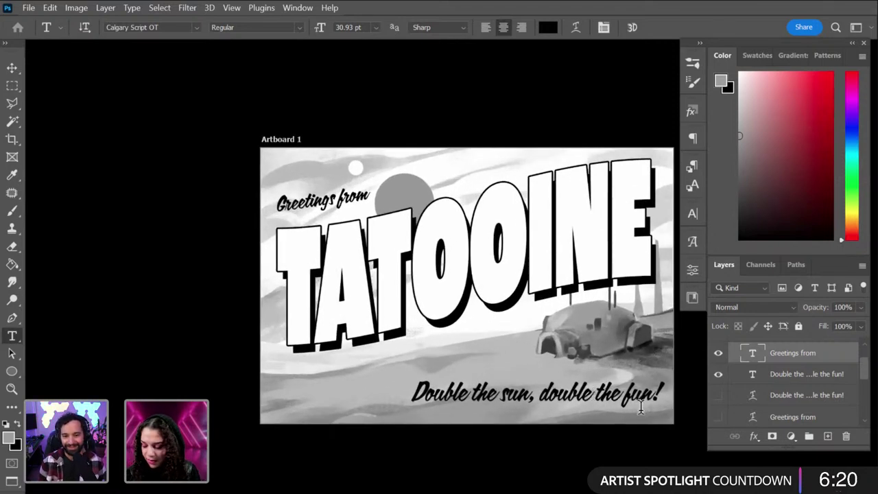
scroll(781, 380, "down", 3)
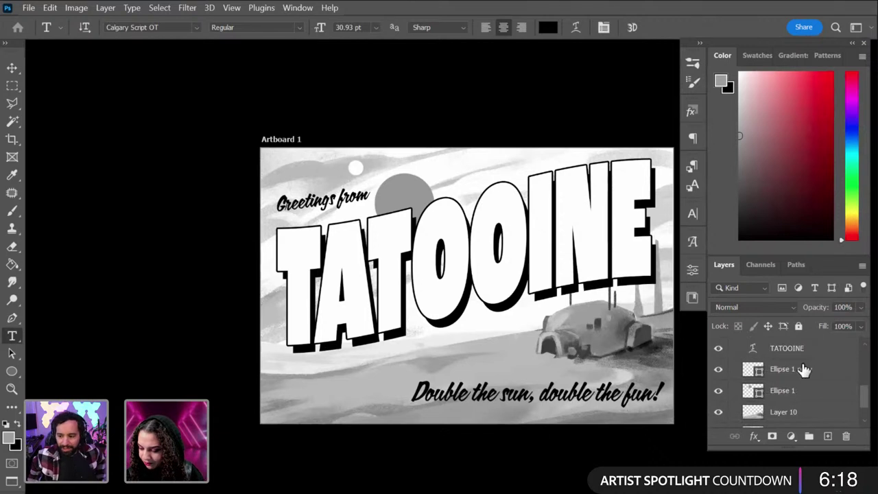
left_click(802, 371)
scroll(782, 378, "up", 3)
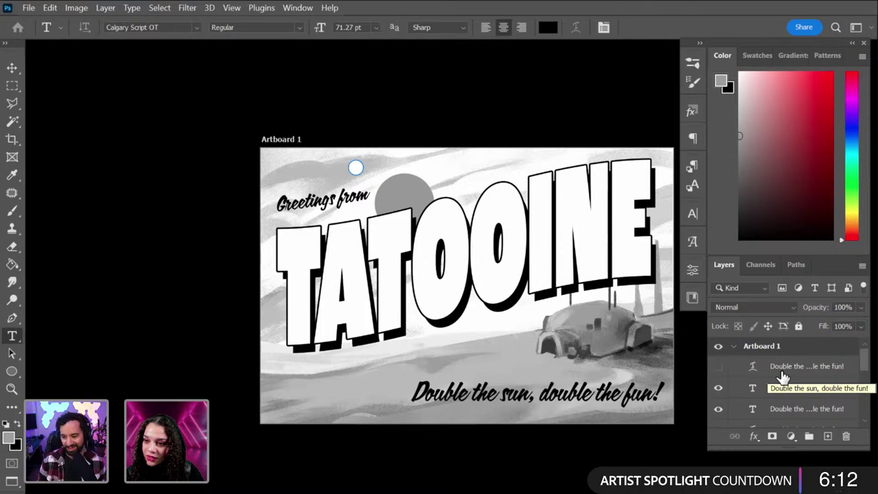
Step: Group the moons and painted scene layers as Group 11 and add an empty Layer 11 above
scroll(782, 377, "down", 5)
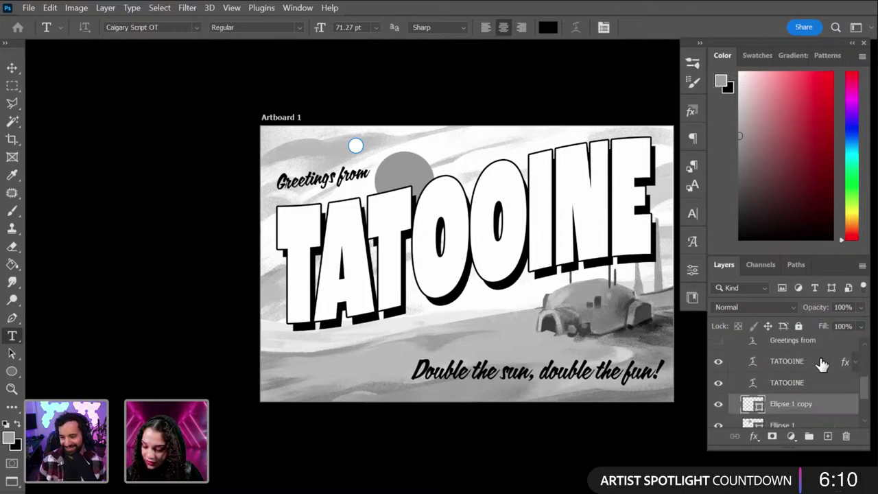
scroll(821, 364, "down", 3)
scroll(816, 366, "up", 2)
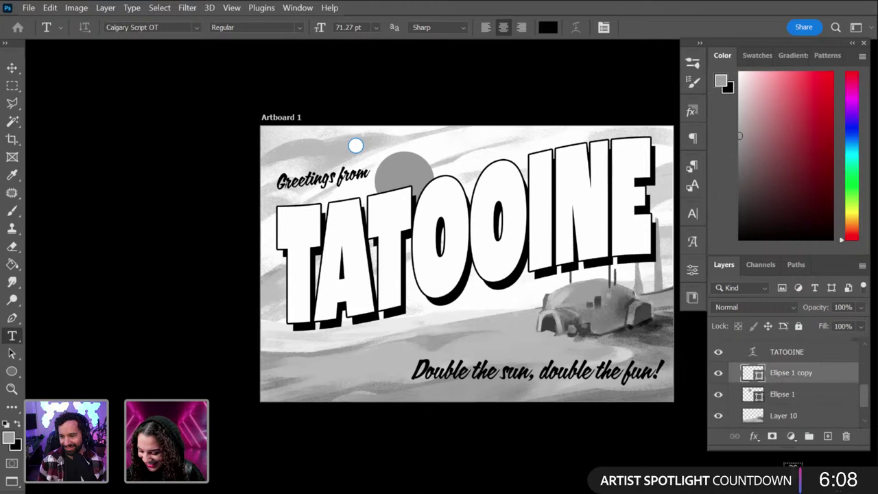
left_click_drag(789, 451, 789, 476)
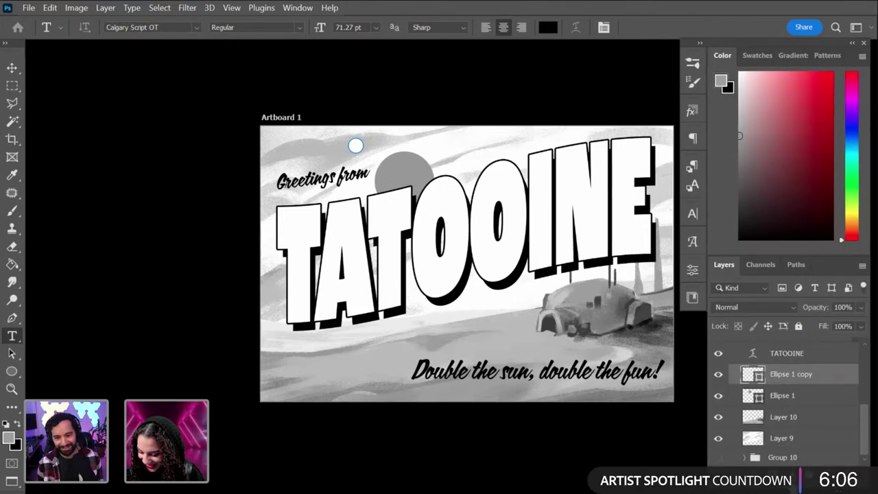
left_click(802, 437, "shift")
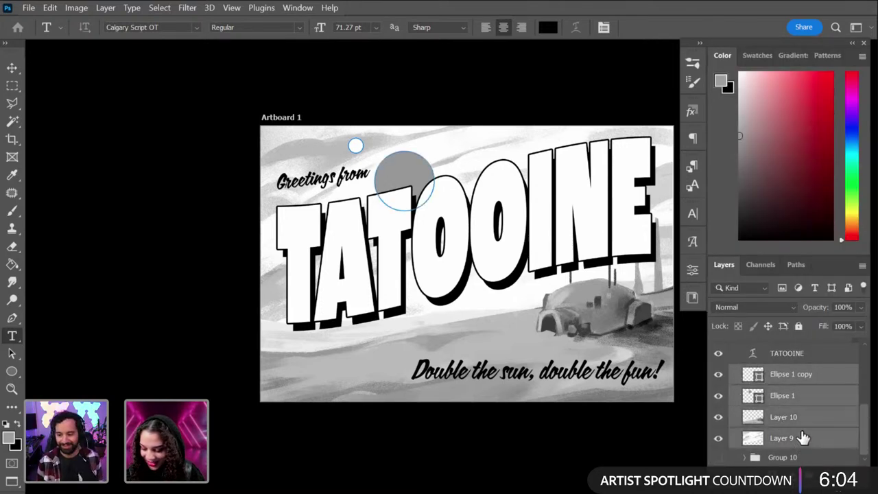
key("ctrl+g")
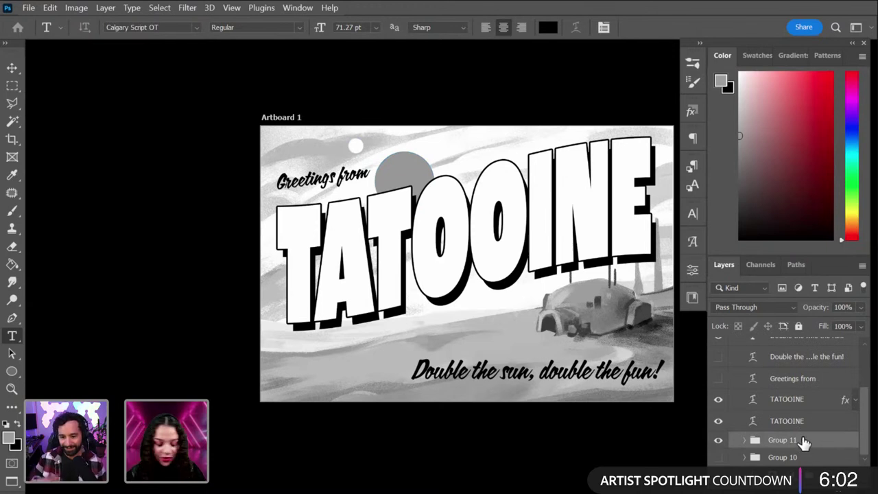
key("ctrl+shift+alt+n")
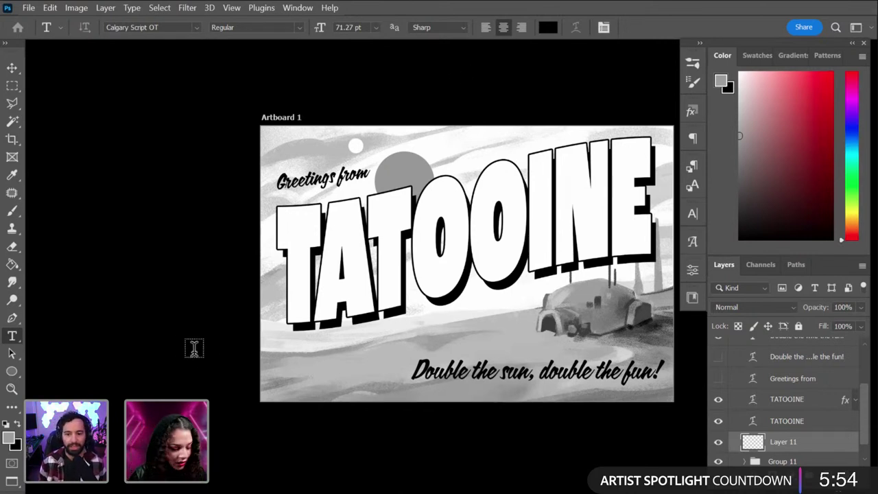
Step: Switch to a Dissolve brush and enlarge it to 175 px
key("b")
left_click_drag(541, 288, 404, 262)
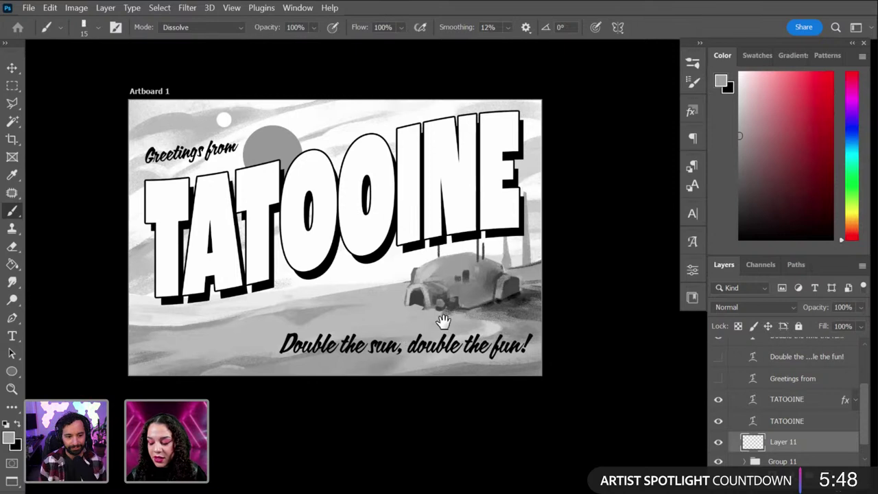
left_click_drag(443, 320, 502, 306)
left_click(855, 150)
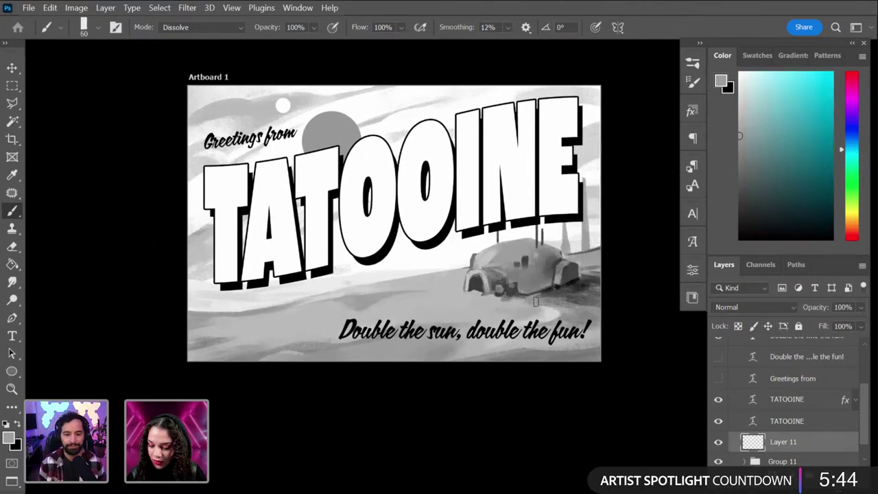
key("bracketright")
key("bracketright")
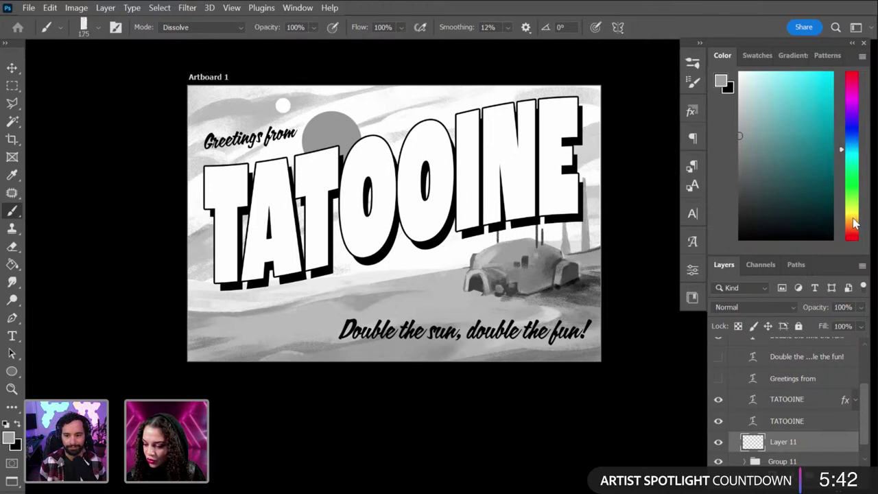
Step: Pick a warm tan painting colour in the Color panel
left_click(853, 218)
left_click(851, 229)
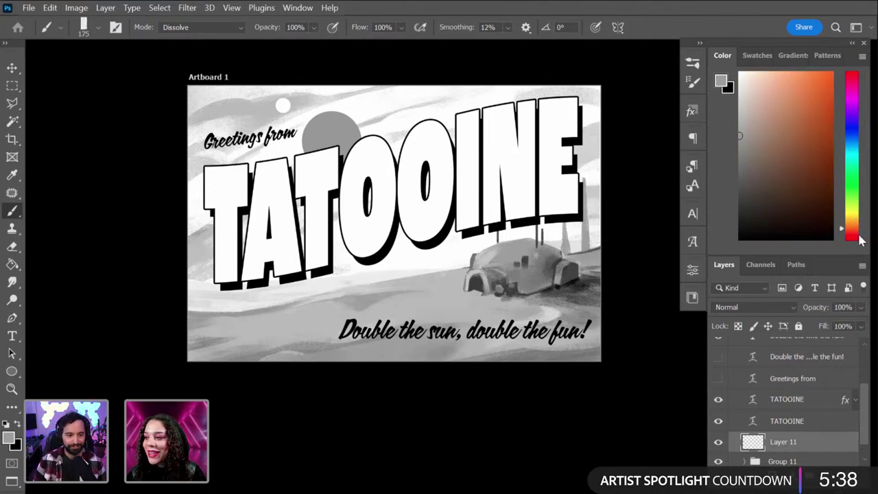
left_click(770, 126)
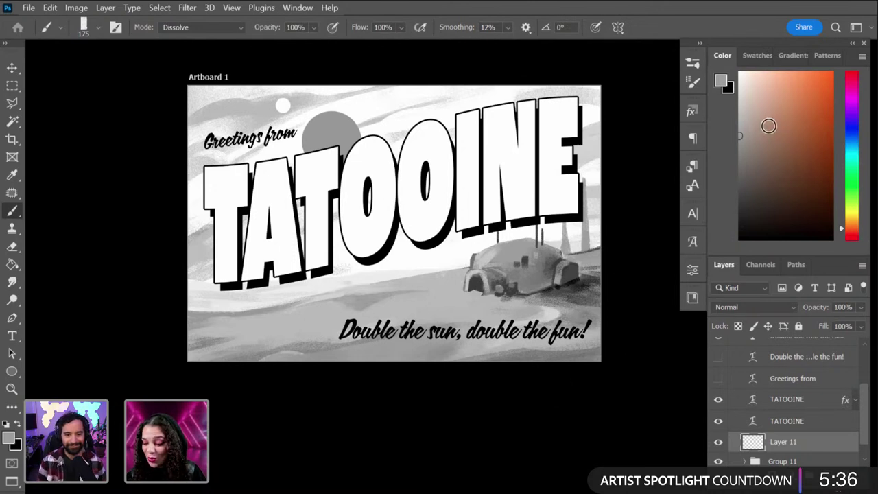
left_click(854, 224)
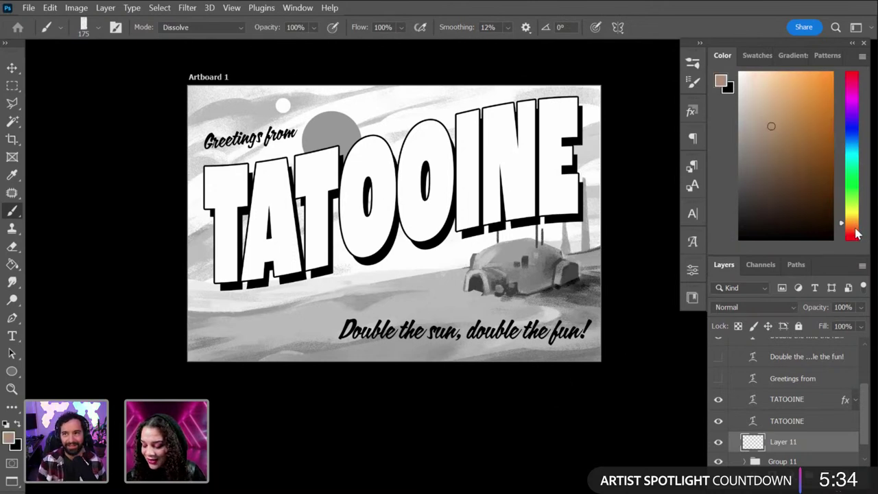
left_click(854, 228)
left_click(853, 225)
left_click(784, 97)
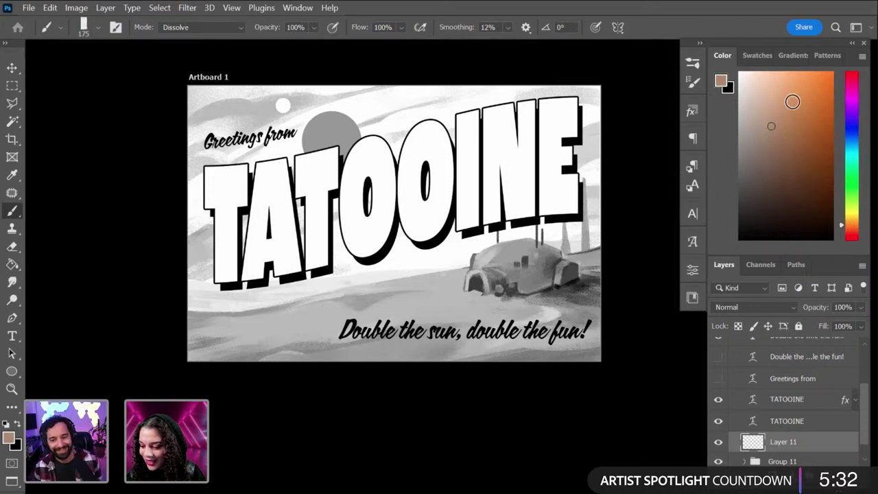
Step: Enlarge the brush and paint tan over the lower half, hut and sand
key("bracketright")
key("bracketright")
key("bracketright")
key("bracketright")
key("bracketright")
key("bracketright")
key("bracketright")
key("bracketright")
key("bracketright")
key("bracketright")
key("bracketright")
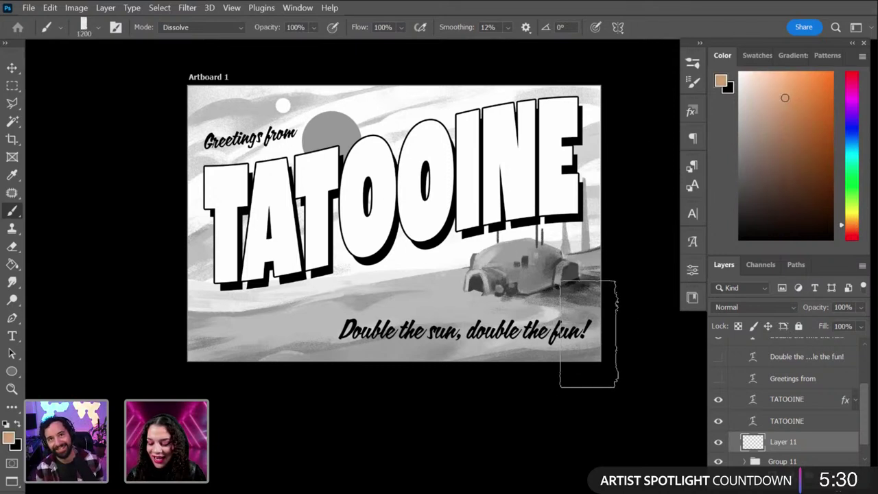
left_click_drag(600, 312, 69, 376)
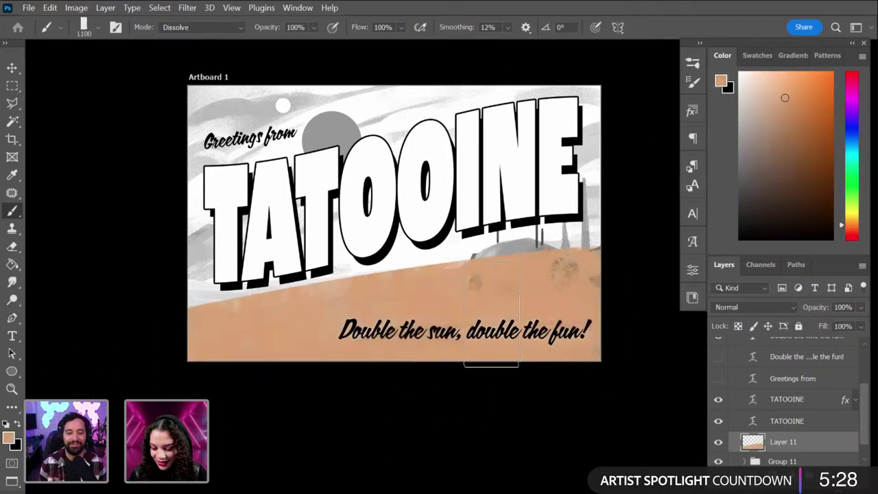
mouse_move(387, 380)
left_mouse_down()
mouse_move(239, 274)
mouse_move(611, 242)
left_mouse_up()
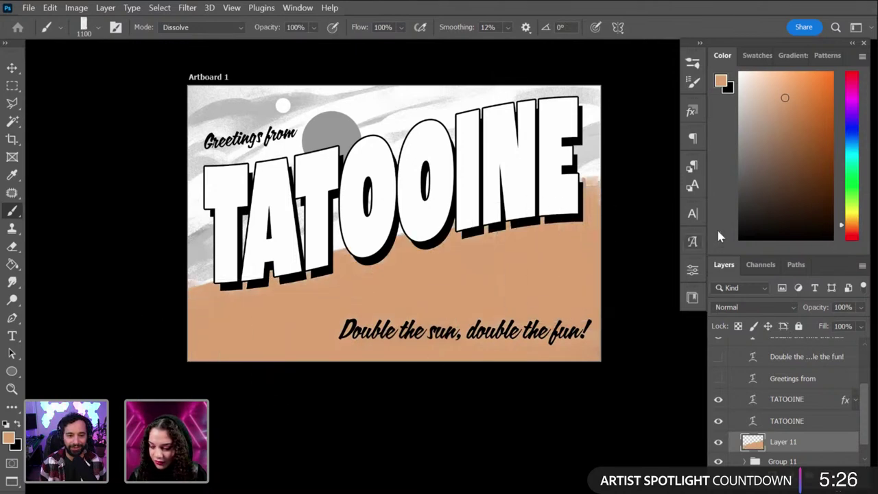
Step: Paint light tan across the sky, suns, clouds and left edge
left_click_drag(785, 98, 780, 76)
left_click_drag(168, 179, 357, 195)
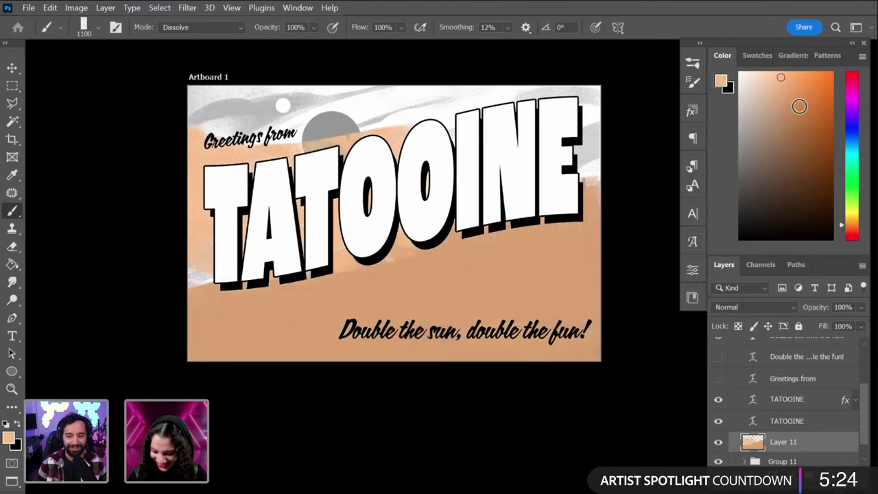
left_click_drag(781, 77, 759, 71)
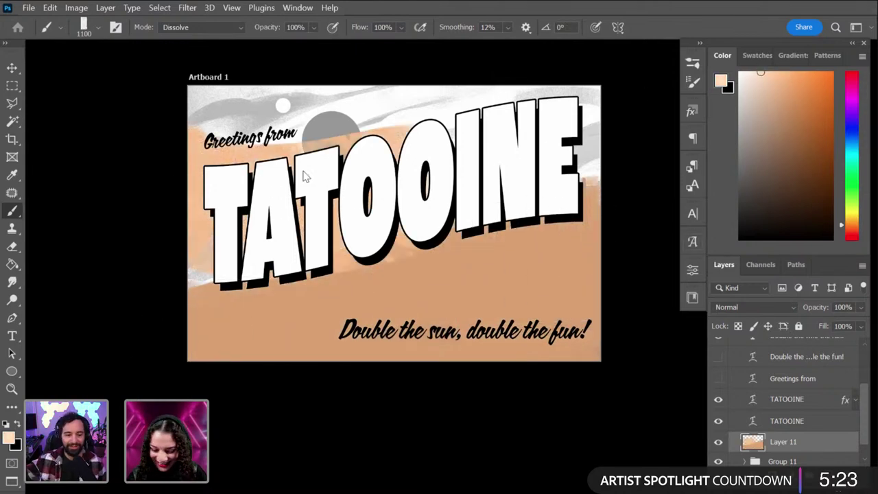
mouse_move(306, 177)
left_mouse_down()
mouse_move(377, 121)
mouse_move(272, 186)
mouse_move(490, 156)
mouse_move(348, 213)
mouse_move(132, 258)
mouse_move(460, 187)
mouse_move(618, 124)
mouse_move(502, 111)
left_mouse_up()
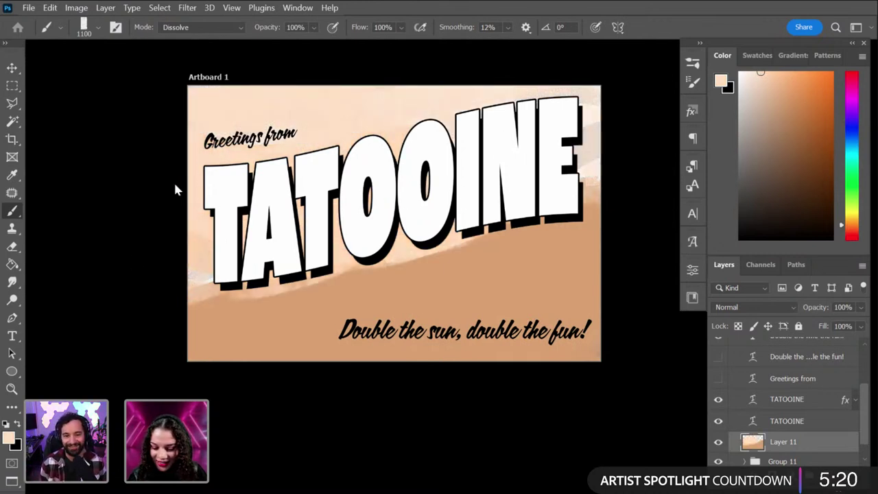
mouse_move(175, 190)
left_mouse_down()
mouse_move(63, 351)
mouse_move(41, 329)
mouse_move(55, 308)
left_mouse_up()
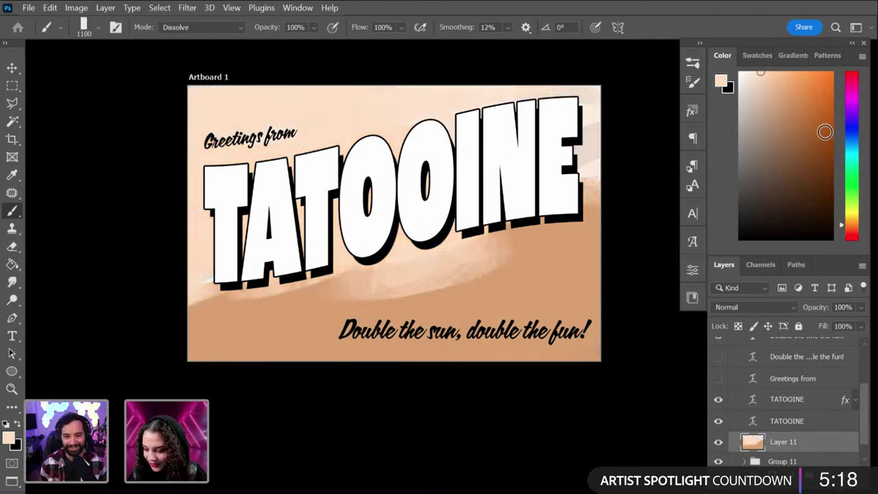
Step: Deepen the lower right with orange, sample a tan, and shrink the brush to 700
left_click_drag(824, 132, 778, 94)
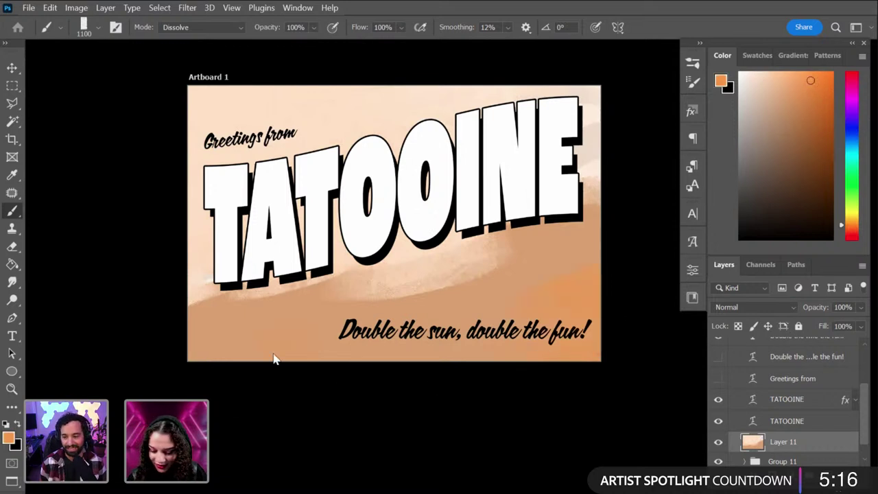
left_click_drag(373, 343, 423, 352)
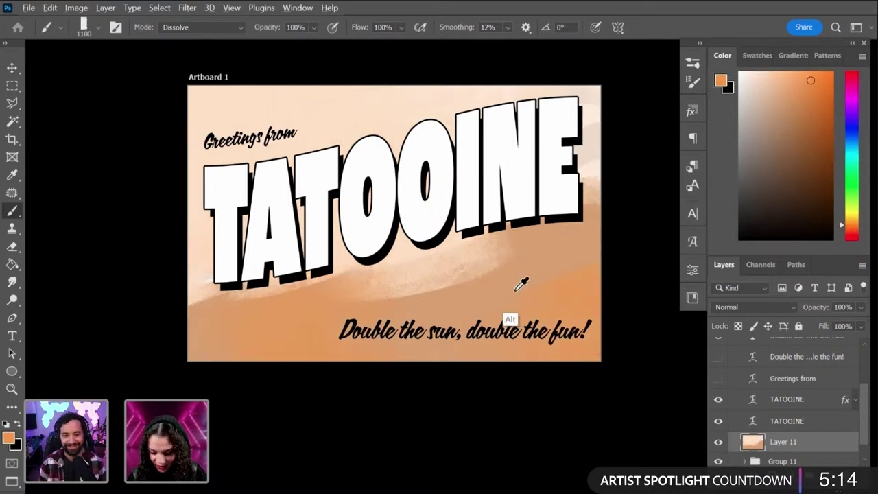
left_click_drag(475, 288, 429, 314)
left_click(428, 314, "alt")
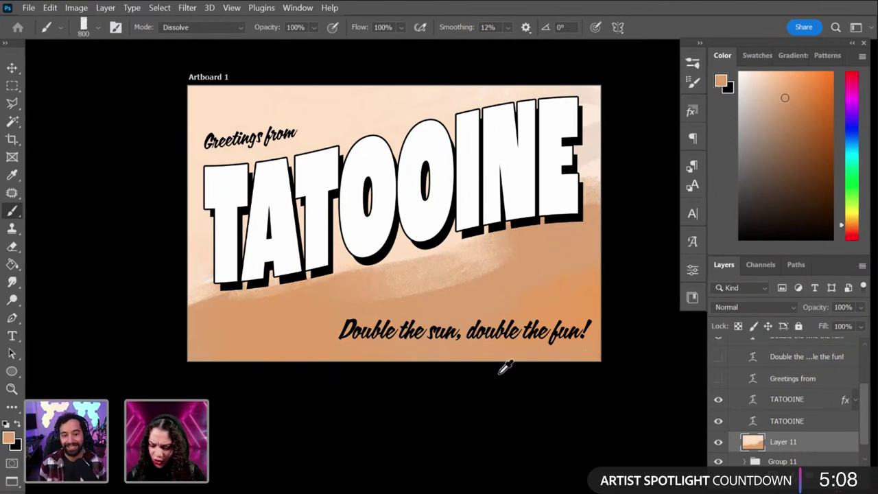
key("bracketleft")
key("bracketleft")
key("bracketleft")
key("bracketleft")
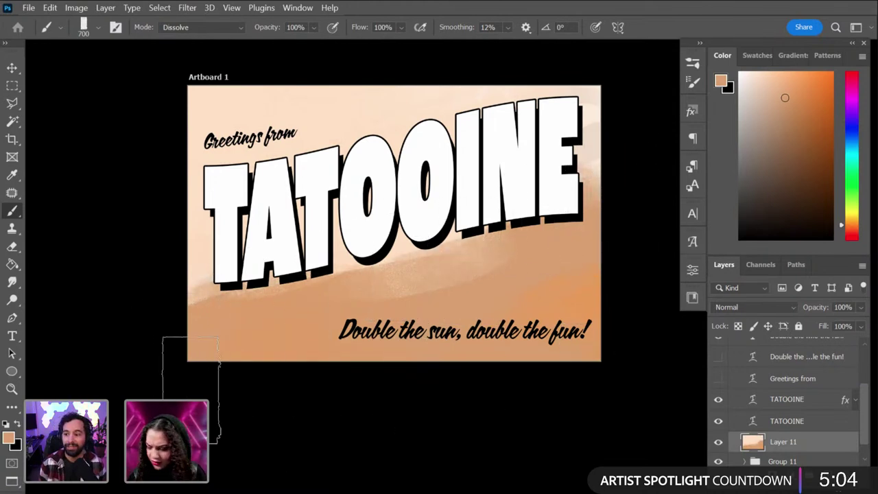
Step: Cycle Layer 11's blend mode from Multiply to Pin Light, then add an empty Layer 12
left_click(754, 307)
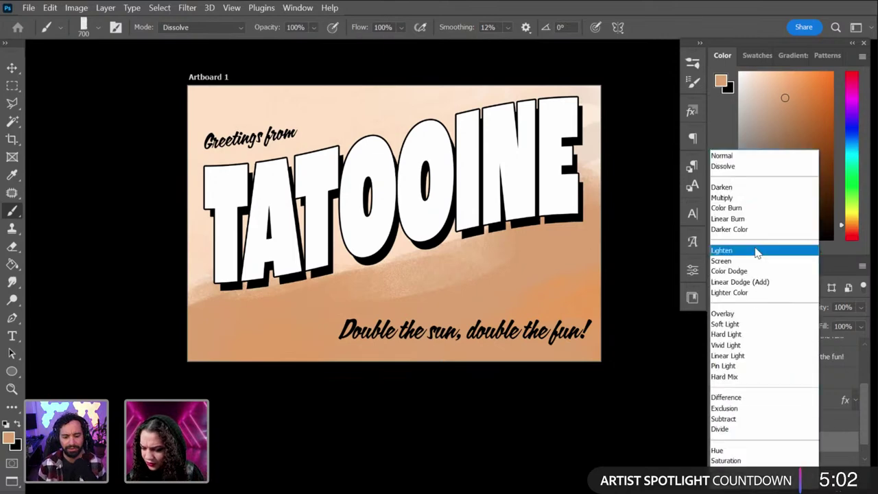
left_click(749, 171)
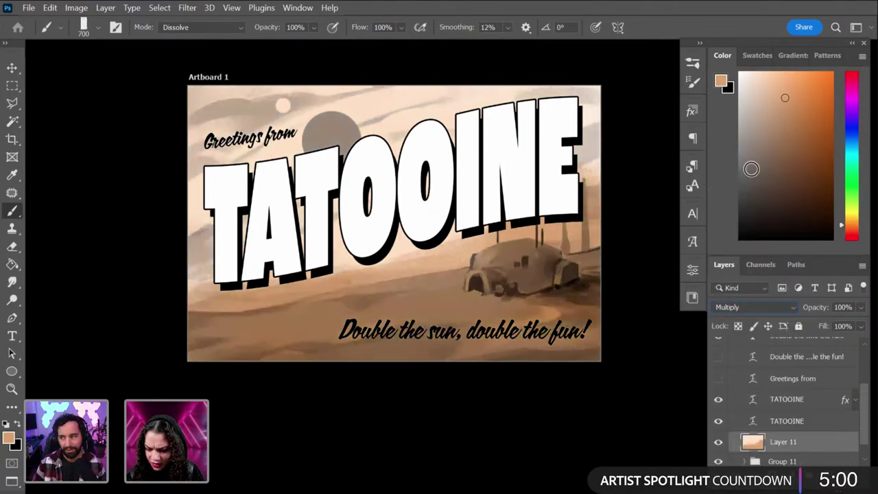
key("Down")
key("Down")
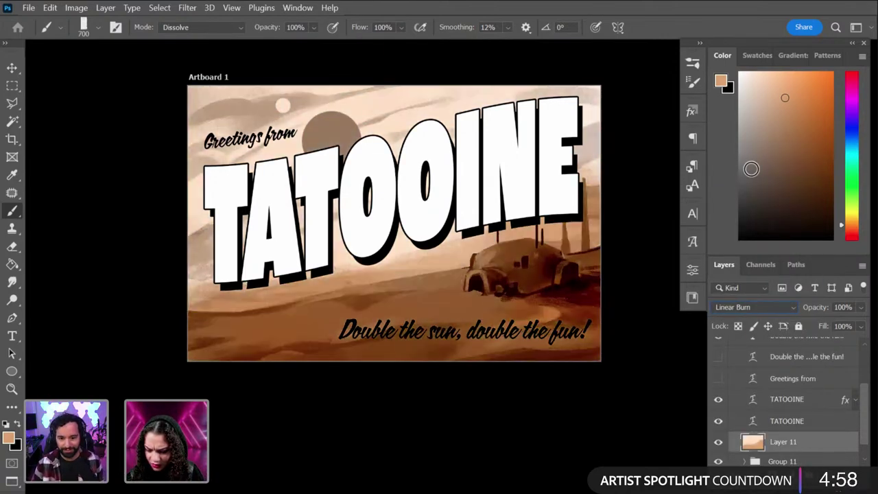
key("Down")
key("Down")
key("Down")
key("Down")
key("Down")
key("Down")
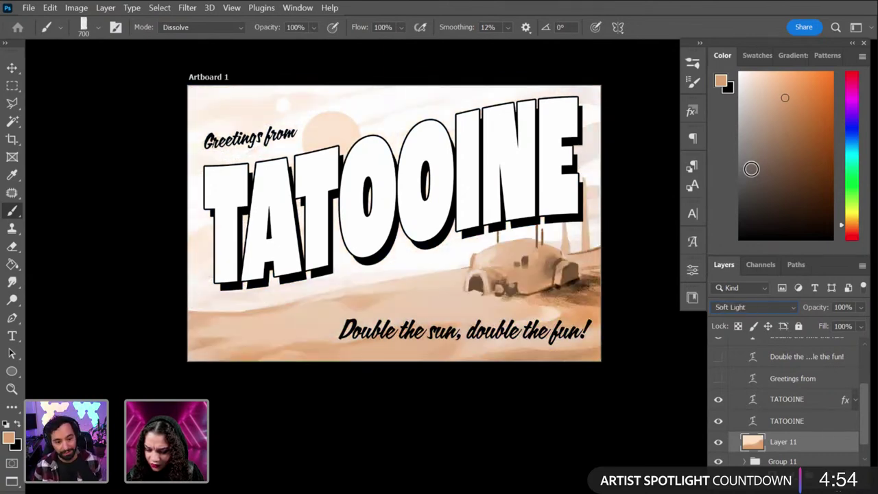
key("Down")
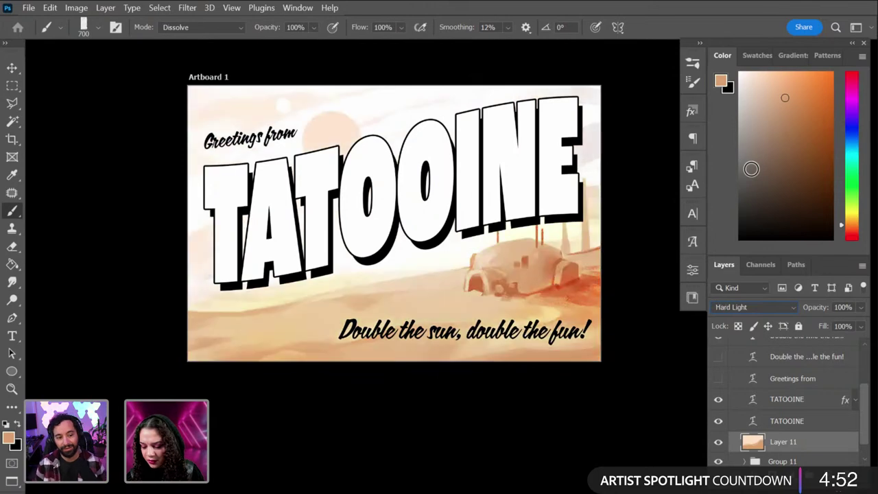
key("Down")
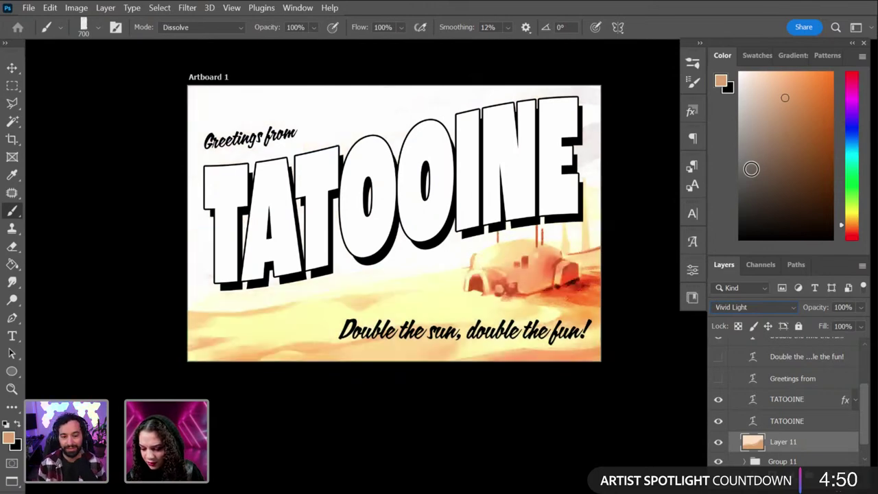
key("Down")
key("Down")
key("Down")
key("Up")
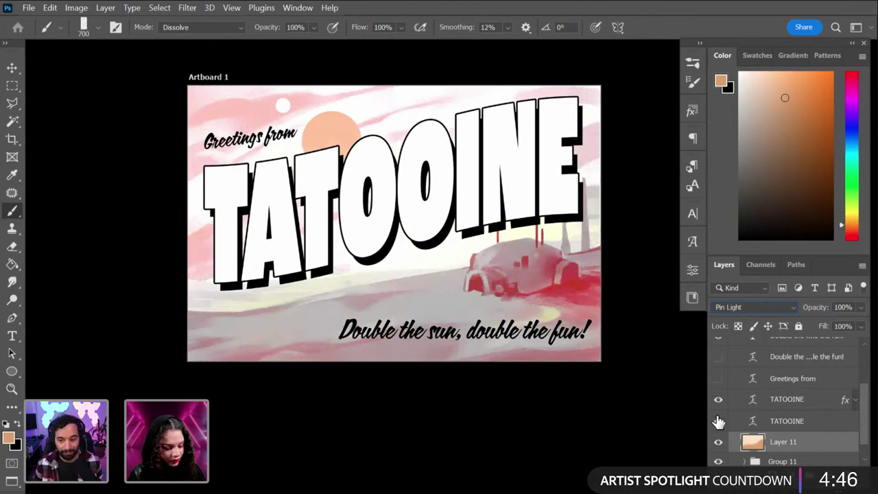
key("ctrl+shift+alt+n")
key("ctrl+plus")
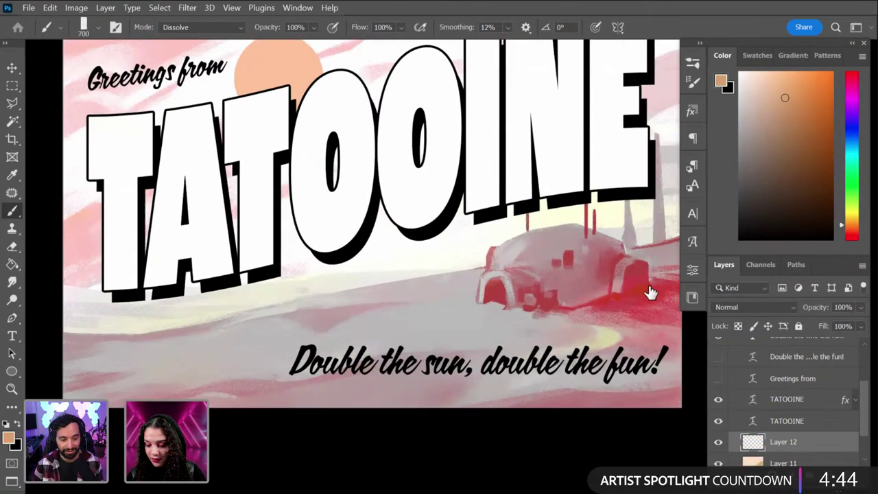
Step: Paint orange strokes over the grey dome hut and pink lower-left foreground on Layer 12
left_click_drag(647, 290, 542, 308)
left_click_drag(469, 401, 435, 337)
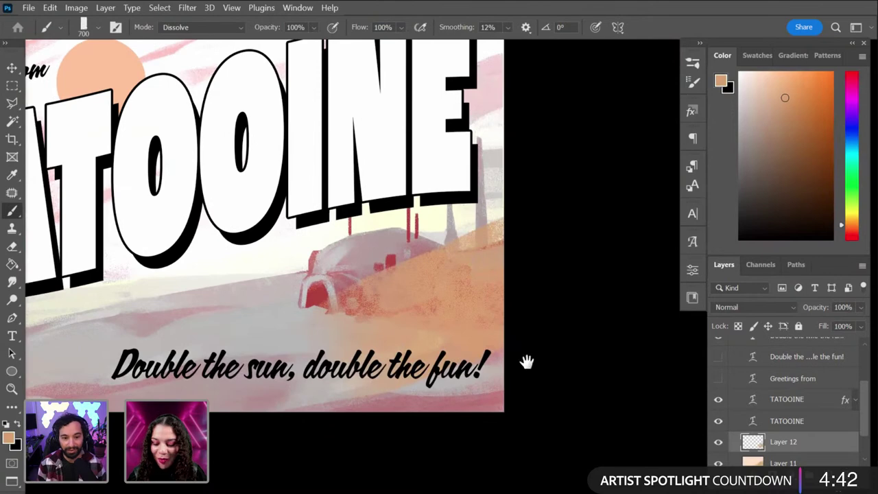
mouse_move(411, 264)
left_mouse_down()
mouse_move(418, 284)
mouse_move(347, 300)
mouse_move(288, 295)
left_mouse_up()
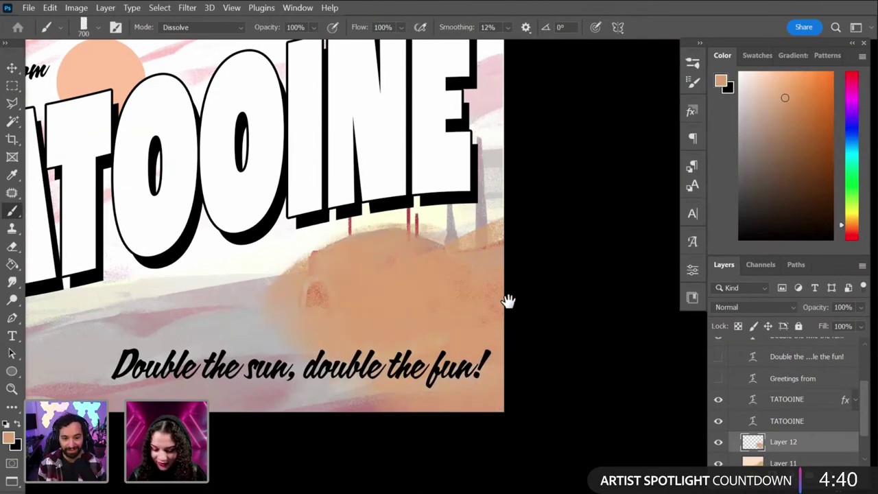
left_click_drag(508, 300, 529, 294)
key("a")
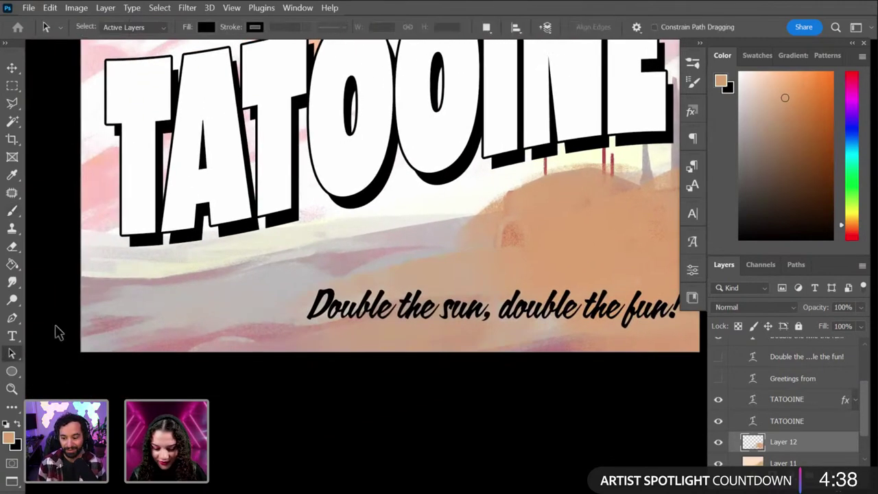
key("b")
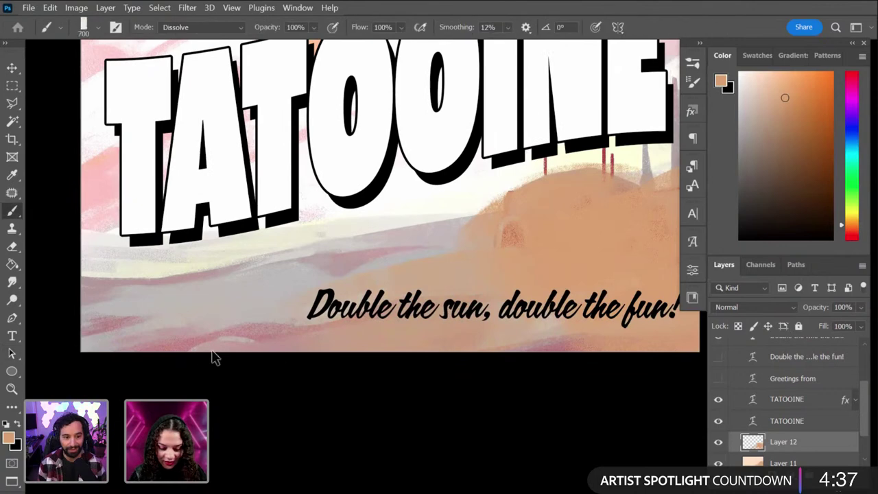
mouse_move(214, 357)
left_mouse_down()
mouse_move(236, 343)
mouse_move(99, 329)
mouse_move(388, 292)
mouse_move(214, 326)
mouse_move(414, 287)
mouse_move(382, 283)
mouse_move(538, 323)
left_mouse_up()
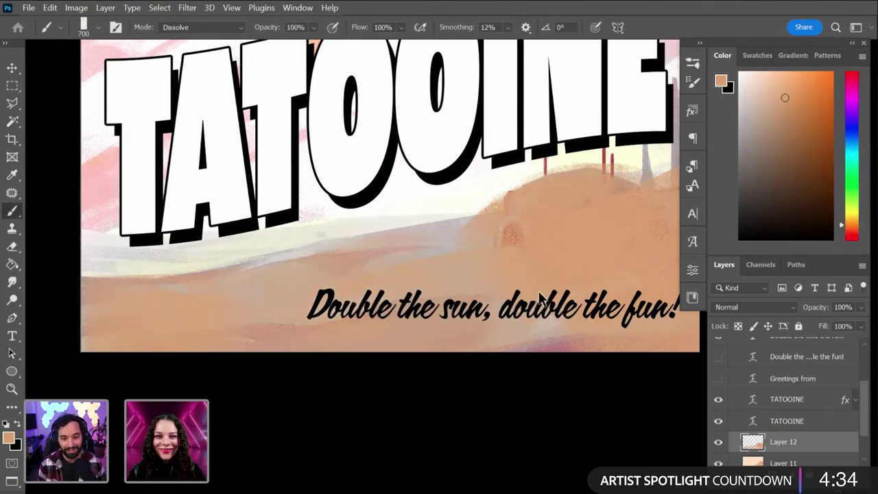
Step: Fit the whole postcard back in view and shrink the brush to 175 px
key("ctrl+minus")
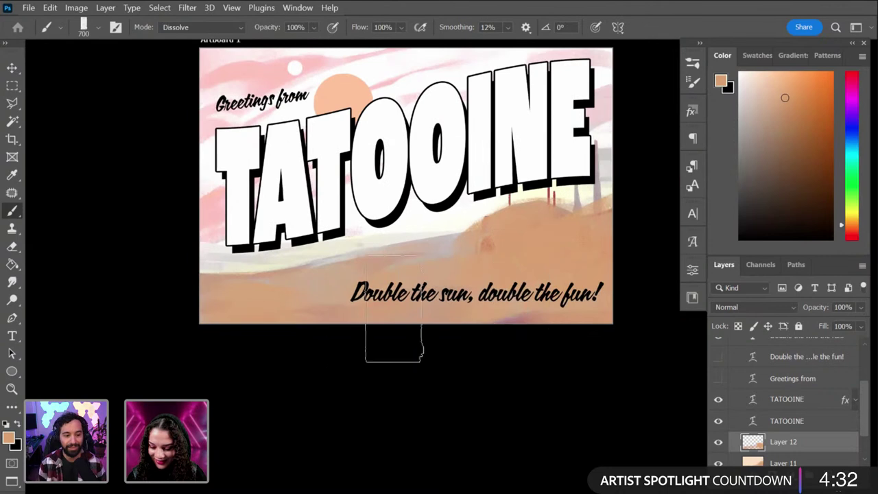
left_click_drag(582, 249, 484, 310)
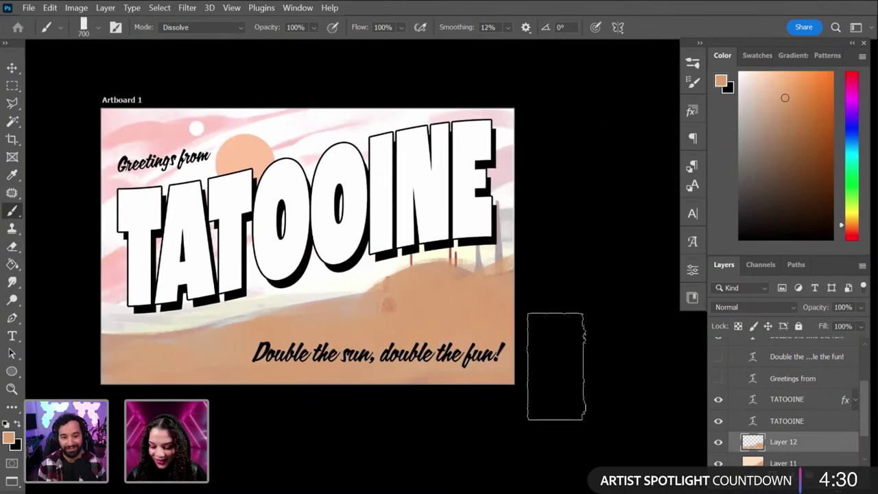
key("bracketleft")
key("bracketleft")
key("bracketleft")
key("bracketleft")
key("bracketleft")
key("bracketleft")
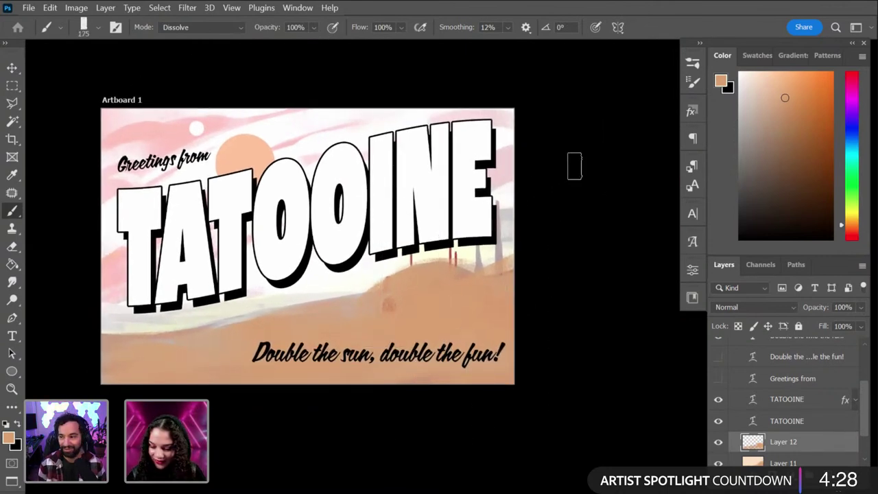
Step: Set Layer 12's blend mode to Soft Light after trying Multiply
left_click(754, 309)
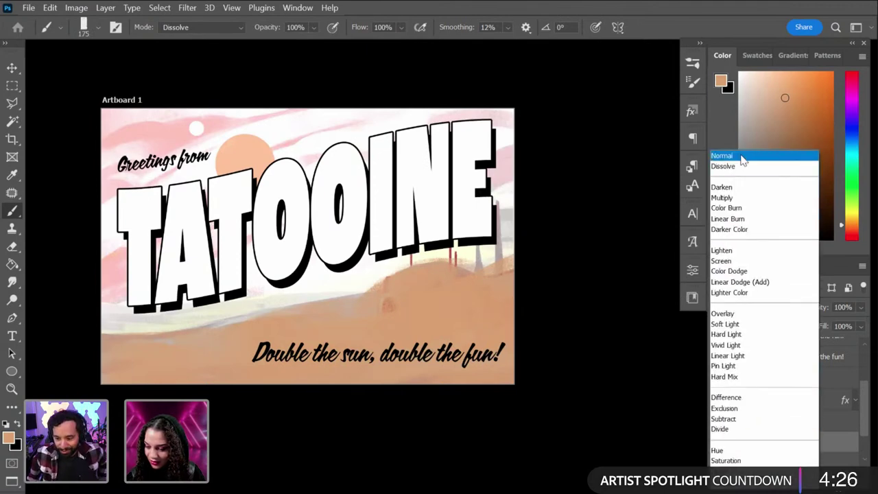
left_click(733, 194)
key("Down")
key("Down")
key("Down")
key("Down")
key("Down")
key("Down")
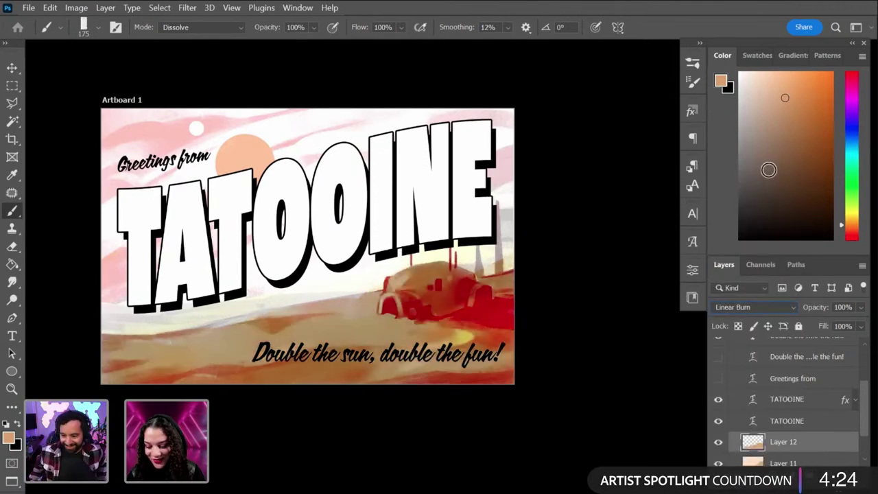
key("Down")
key("Down")
key("Down")
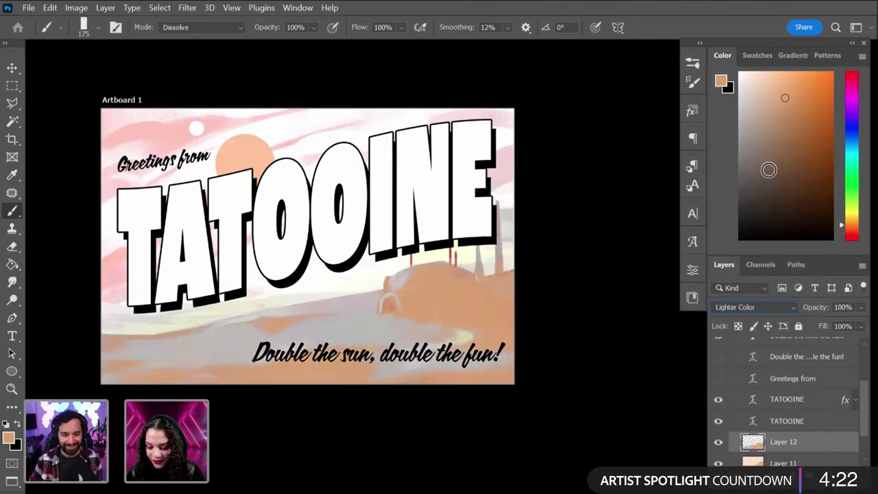
key("Down")
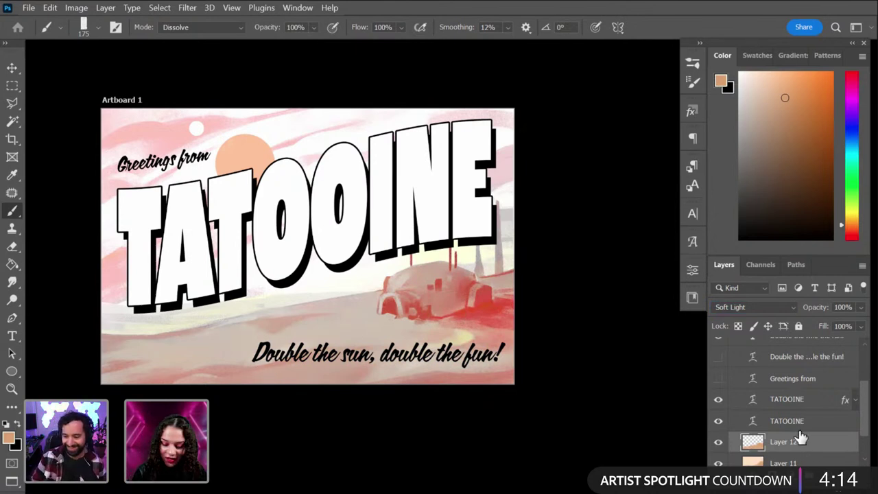
scroll(464, 323, "down", 3)
scroll(464, 323, "left", 2)
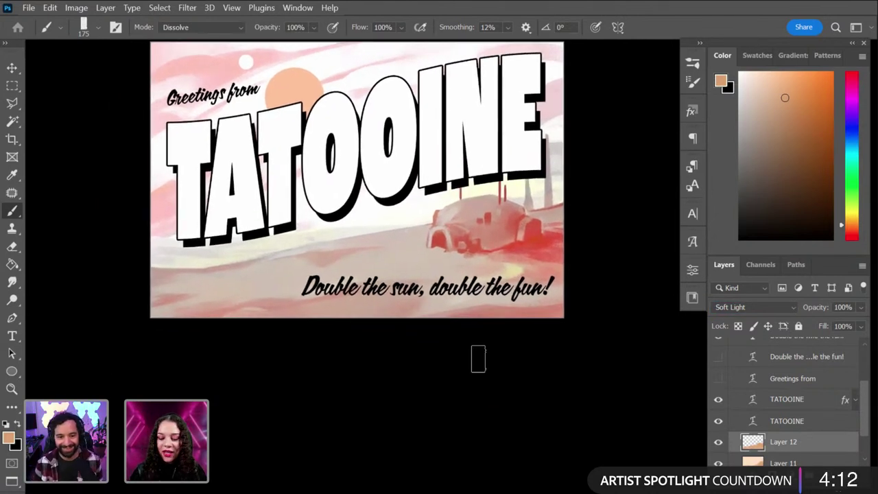
Step: Add Layer 13 and choose the Soft Round Pressure Opacity and Flow brush
key("ctrl+shift+n")
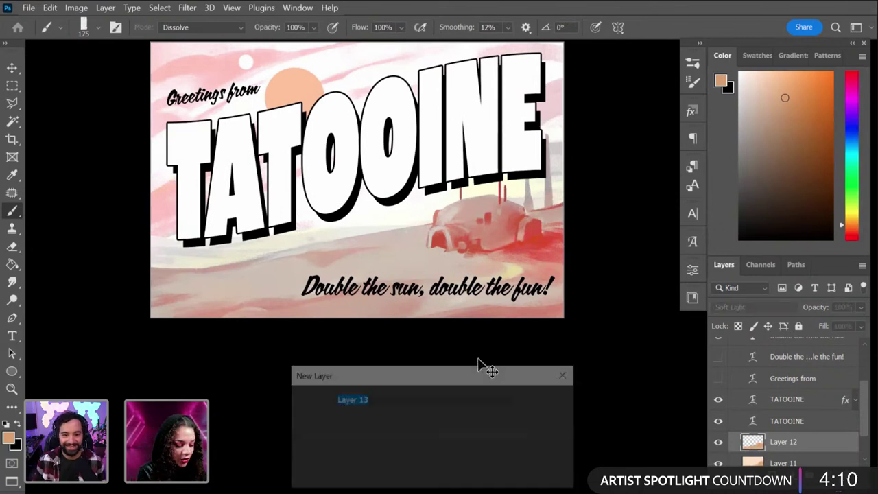
key("Return")
right_click(478, 358)
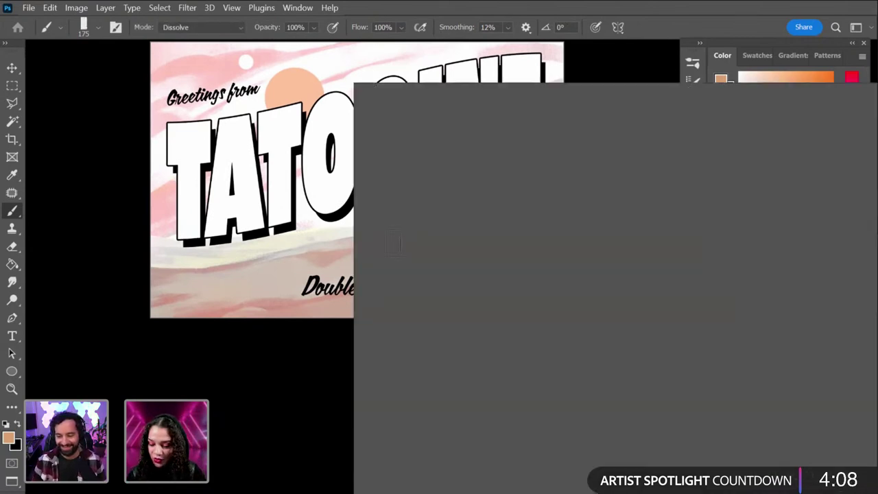
mouse_move(843, 250)
left_mouse_down()
mouse_move(842, 286)
mouse_move(843, 266)
left_mouse_up()
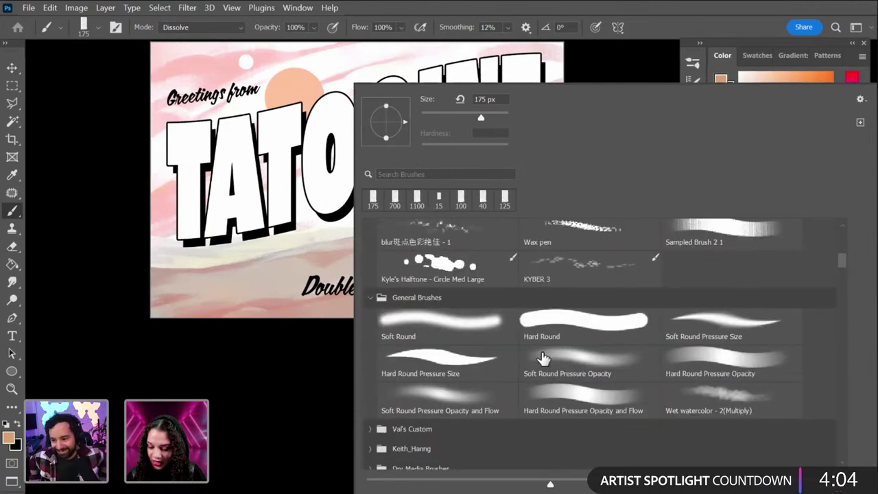
double_click(447, 396)
Step: Pick a light yellow-orange colour and enlarge the brush to 1300 px
left_click_drag(808, 95, 801, 76)
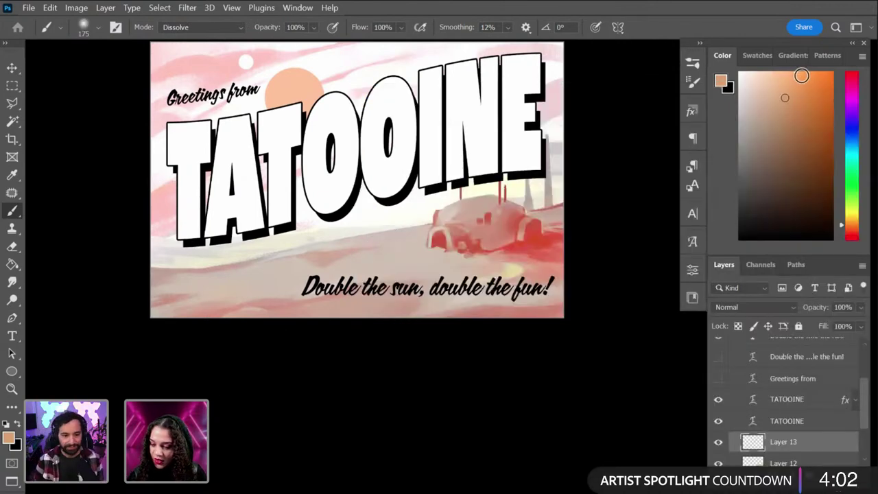
left_click(853, 215)
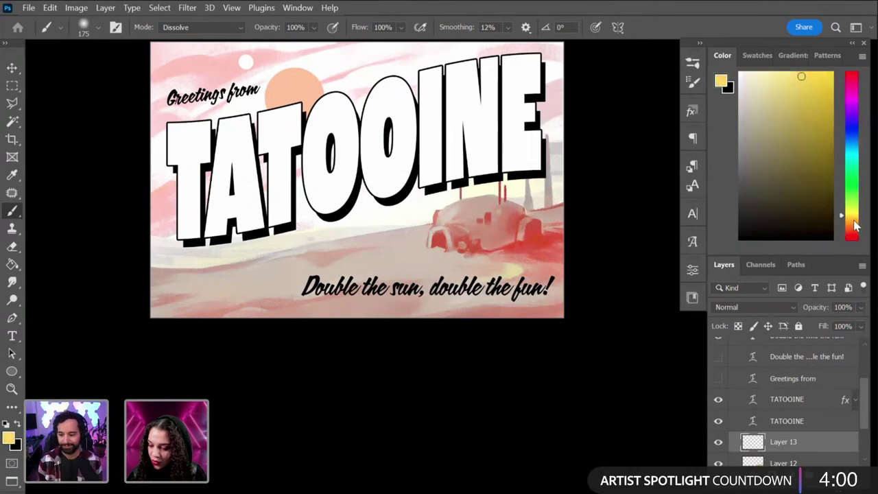
left_click(853, 221)
left_click(853, 221)
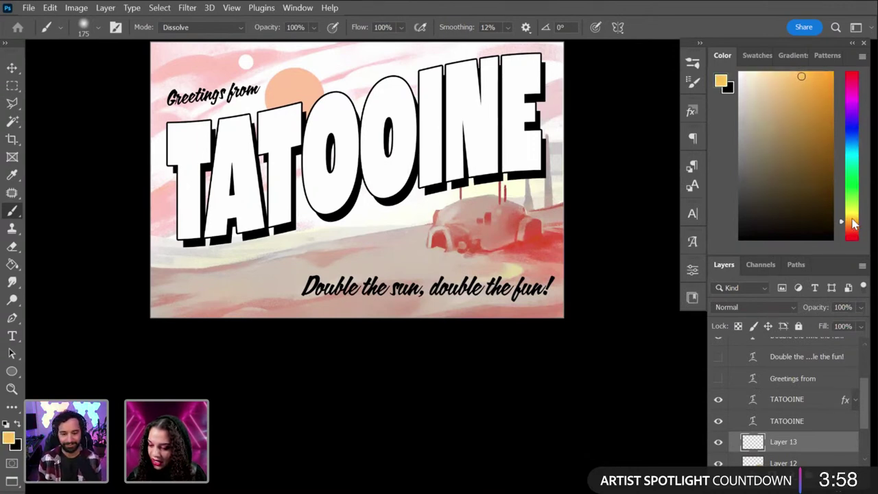
left_click(782, 72)
key("bracketright")
key("bracketright")
key("bracketright")
key("bracketright")
key("bracketright")
key("bracketright")
key("bracketright")
key("bracketright")
key("bracketright")
key("bracketright")
key("bracketright")
key("bracketright")
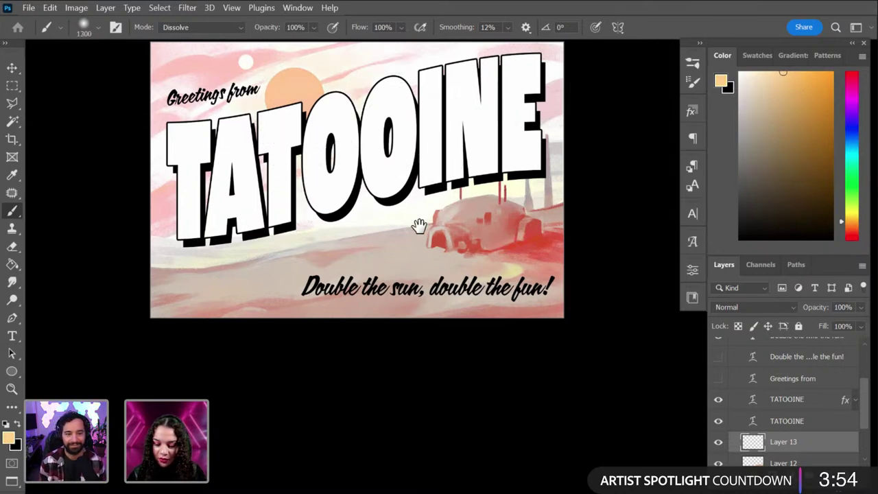
Step: Set Layer 13's blend mode to Screen, starting from Linear Burn
left_click_drag(417, 226, 386, 281)
left_click(768, 307)
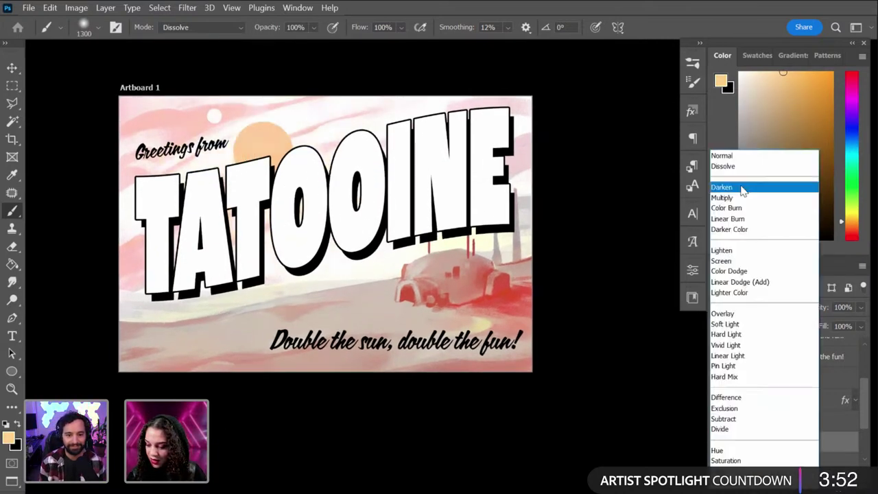
left_click(735, 219)
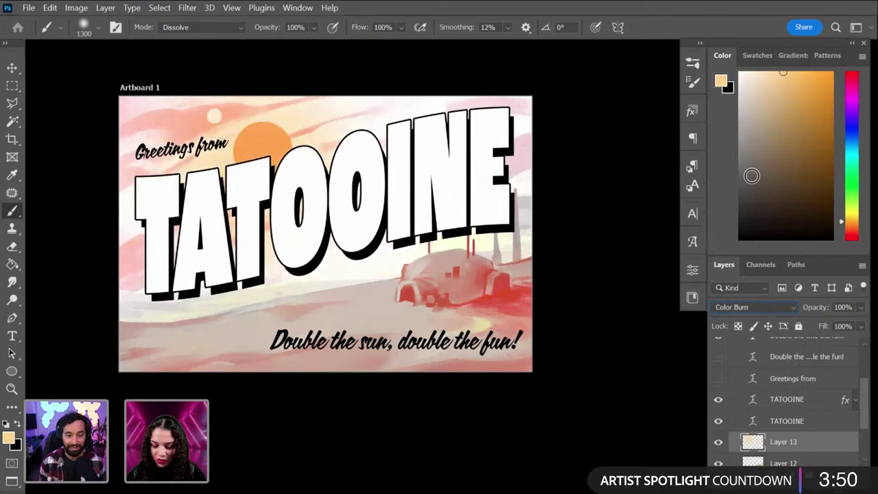
key("Down")
key("Down")
key("Down")
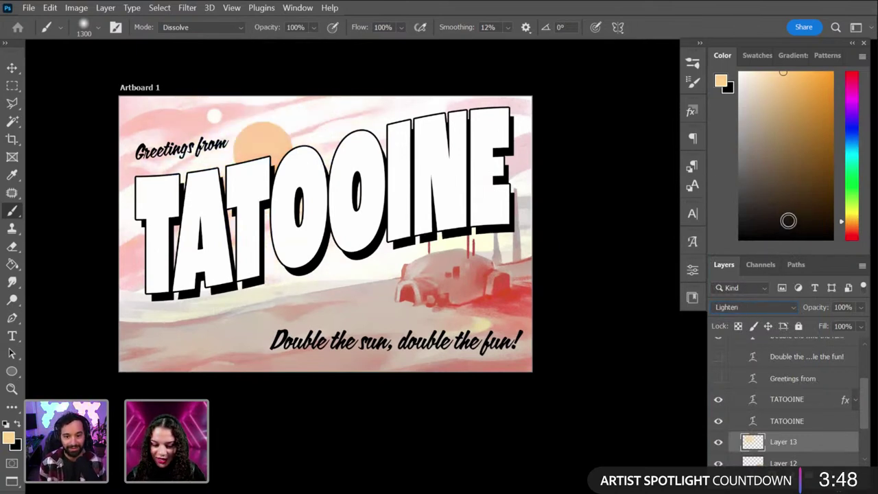
key("Down")
key("Down")
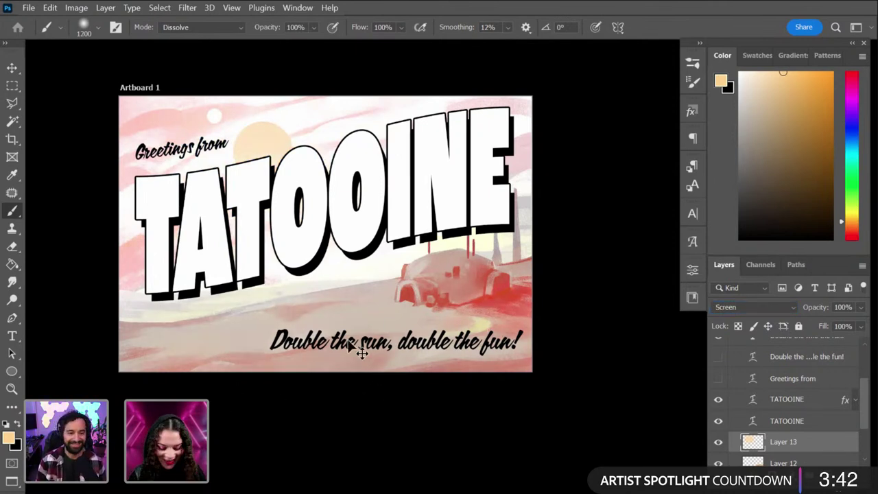
Step: Reduce the brush to 800 px and add a new Layer 14
key("bracketleft")
key("bracketleft")
key("bracketleft")
key("bracketleft")
key("bracketleft")
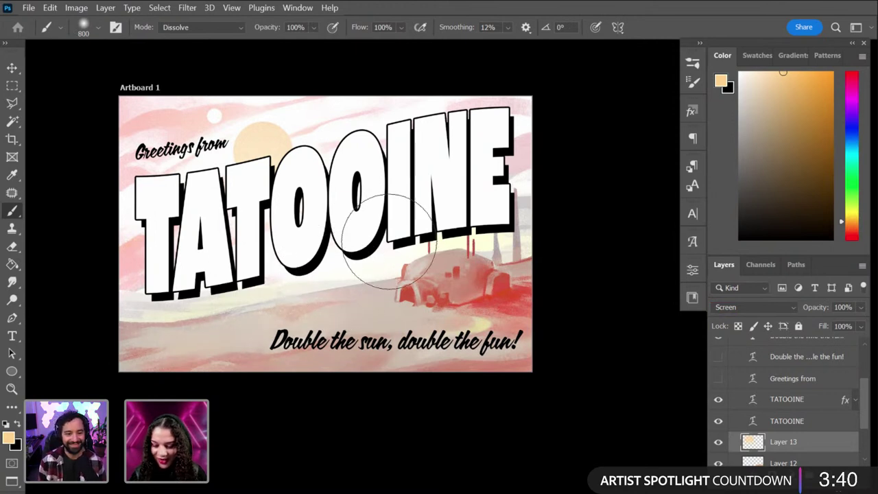
scroll(411, 247, "down", 3)
scroll(541, 284, "up", 2)
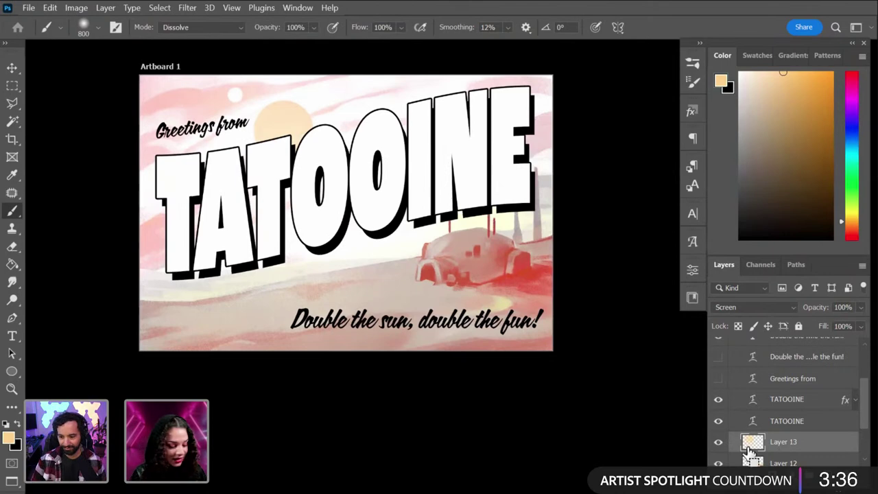
key("ctrl+shift+n")
key("Return")
Step: Switch to the BLOCCO brush preset at a small 10 px size
right_click(480, 264)
right_click(480, 264)
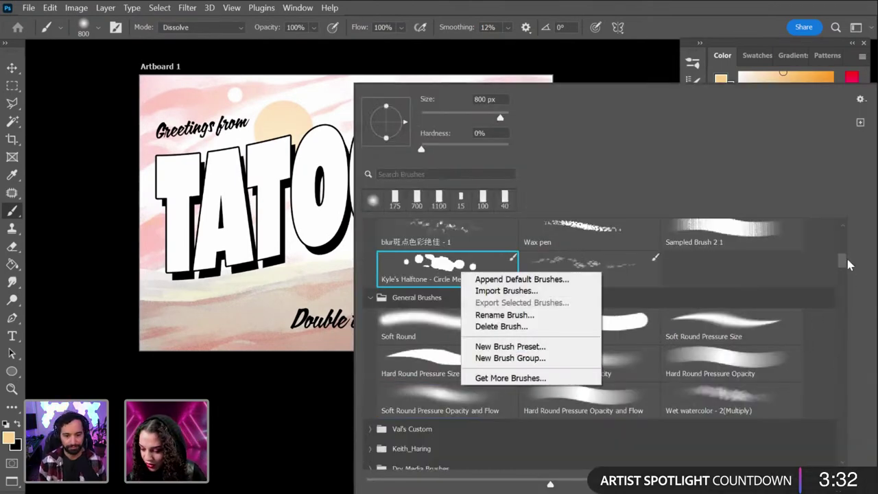
left_click_drag(847, 261, 842, 246)
left_click(474, 305)
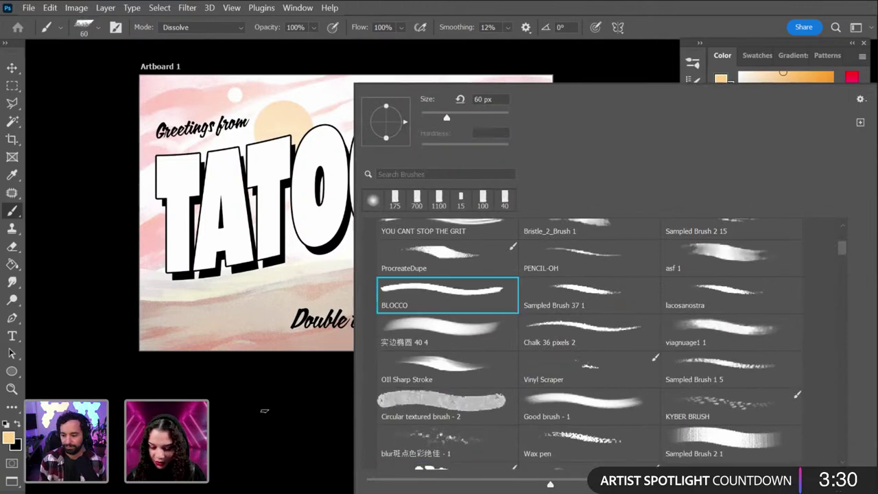
left_click(291, 420)
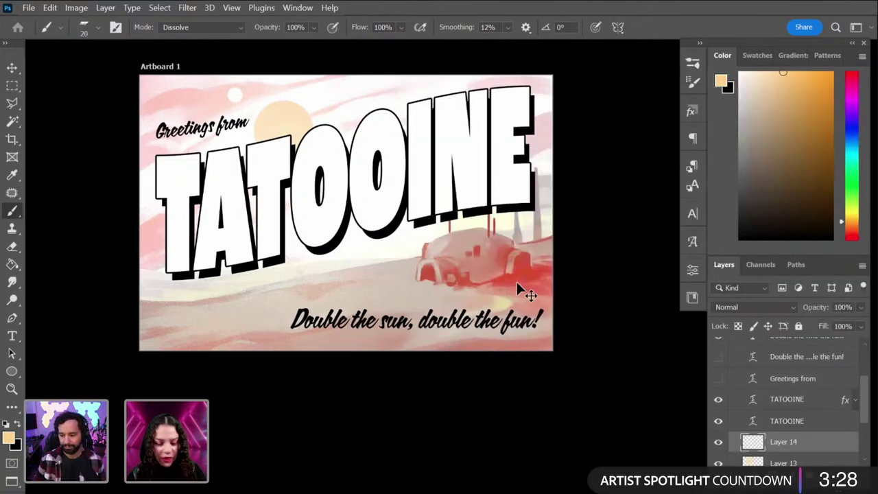
Step: Sample the red from the hut and darken it to a deep reddish-brown
scroll(525, 290, "up", 3)
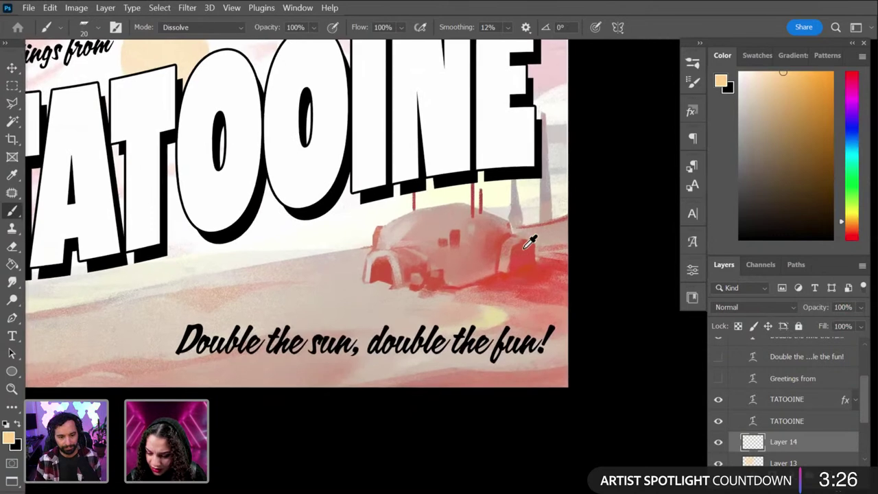
left_click(523, 275, "alt")
left_click(802, 151)
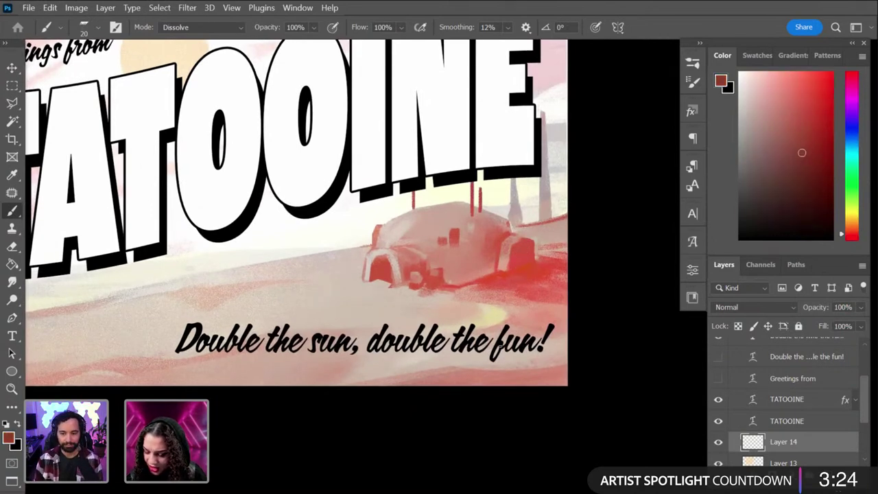
left_click(815, 174)
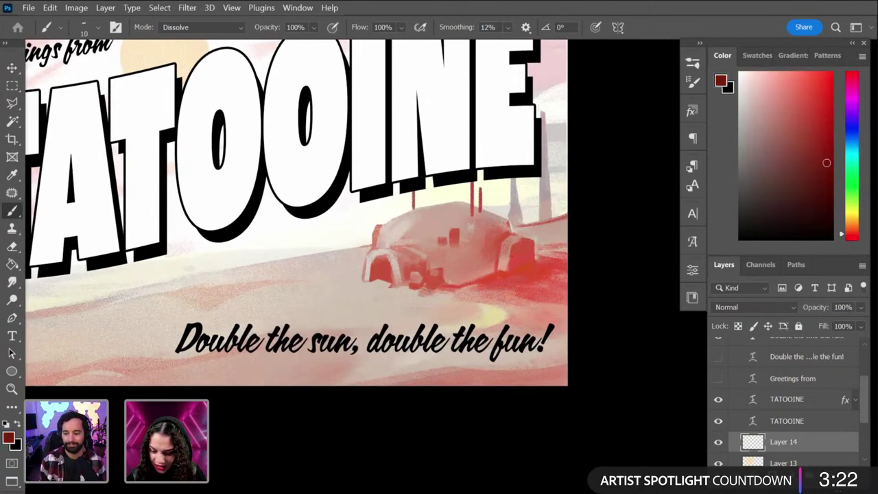
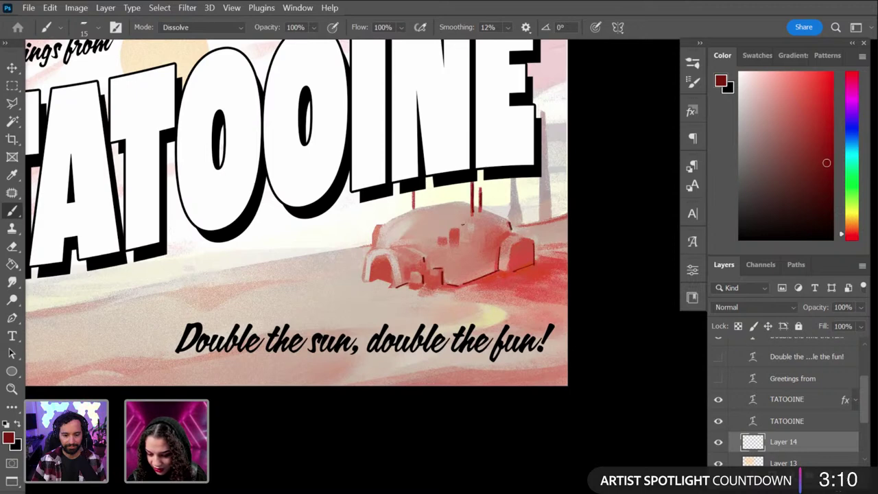
Step: Select the upper TATOOINE layer, toggle its visibility to compare, and add an empty Layer 15 above it
scroll(479, 220, "down", 3)
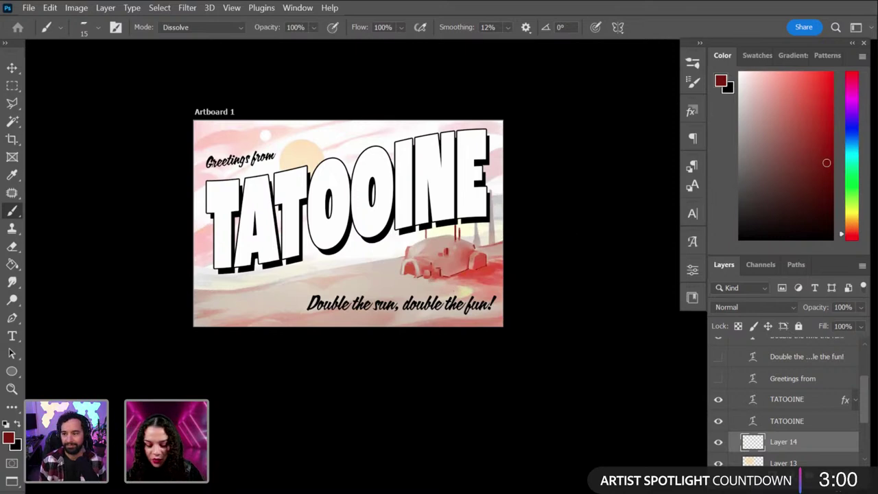
left_click(803, 404)
left_click(718, 402)
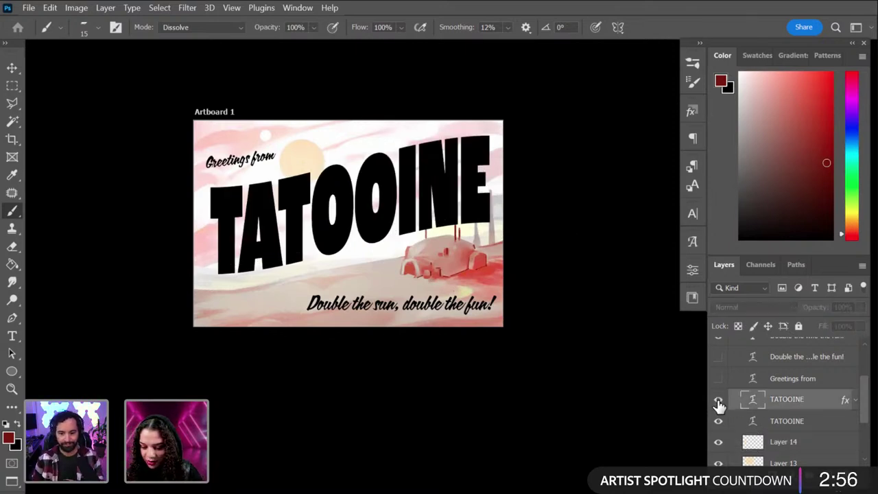
left_click(718, 402)
key("ctrl+plus")
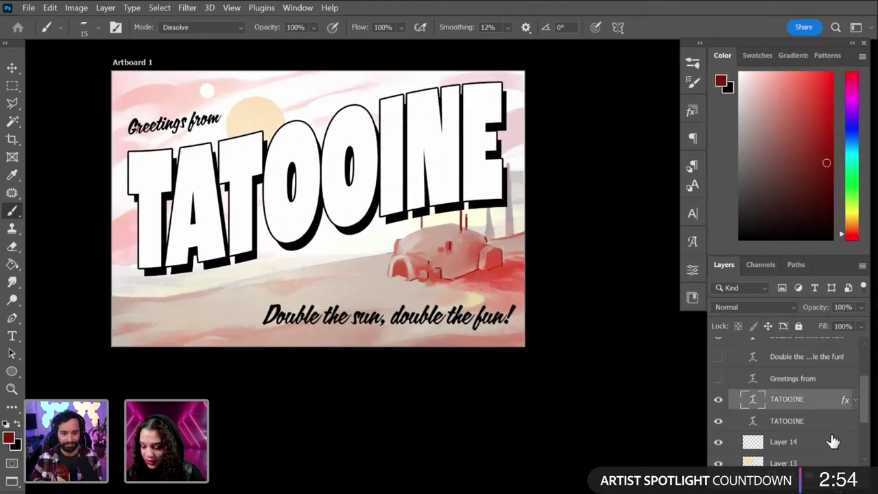
key("ctrl+shift+alt+n")
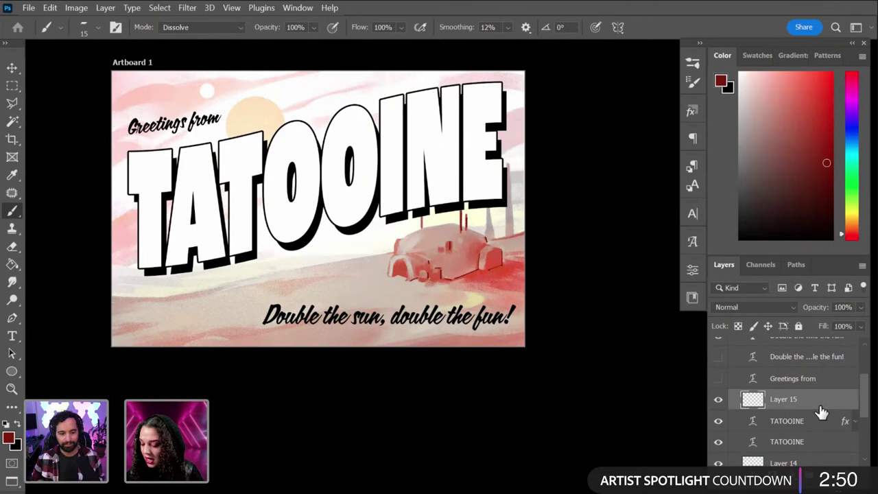
Step: Clip Layer 15 to the TATOOINE lettering and sample a light pink from the artwork
right_click(809, 389)
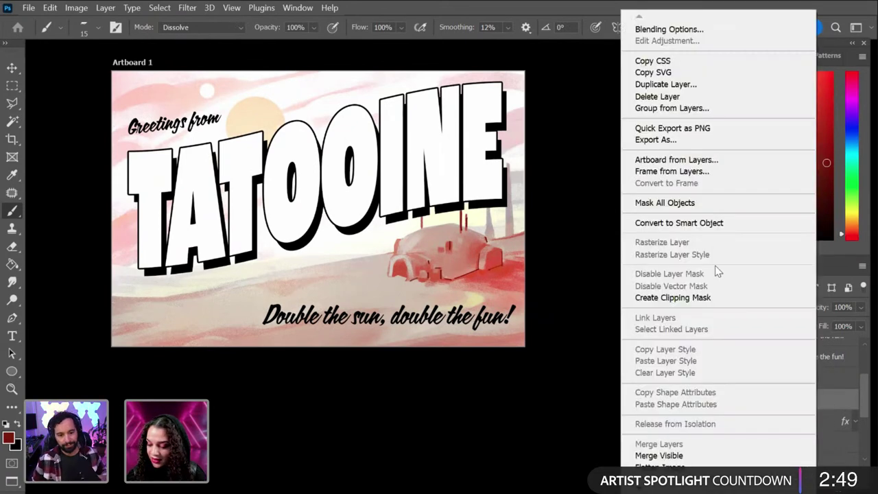
left_click(729, 300)
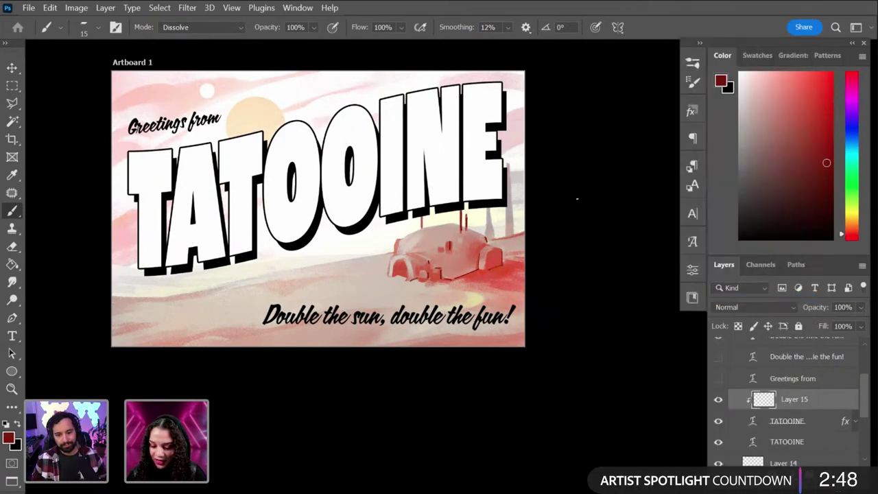
left_click(278, 290, "alt")
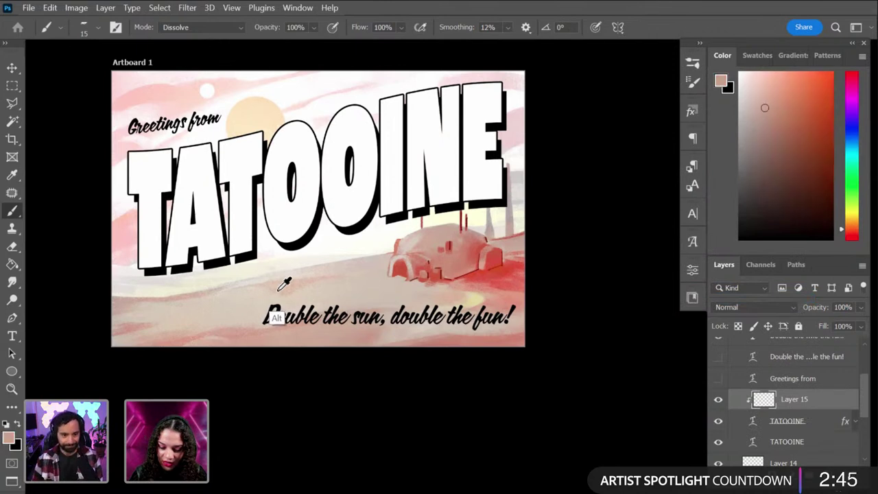
left_click(490, 217, "alt")
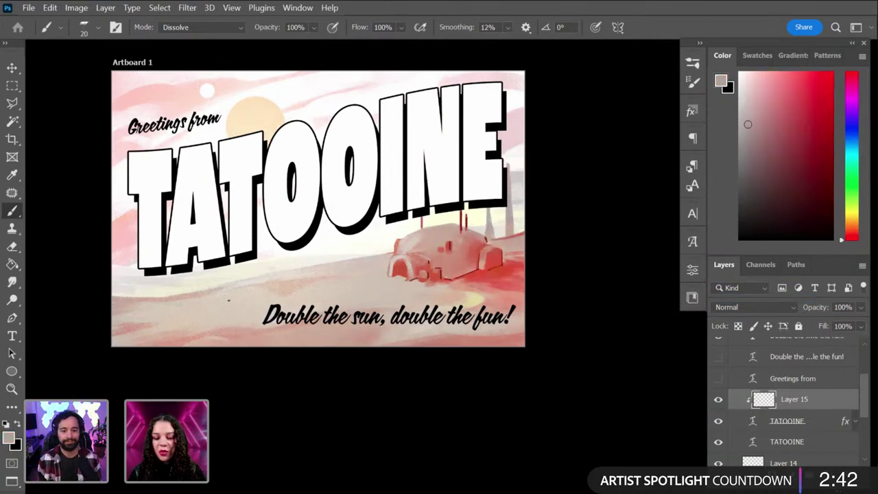
Step: Pick Val's brush from the brush presets and enlarge it to 600 px
right_click(354, 234)
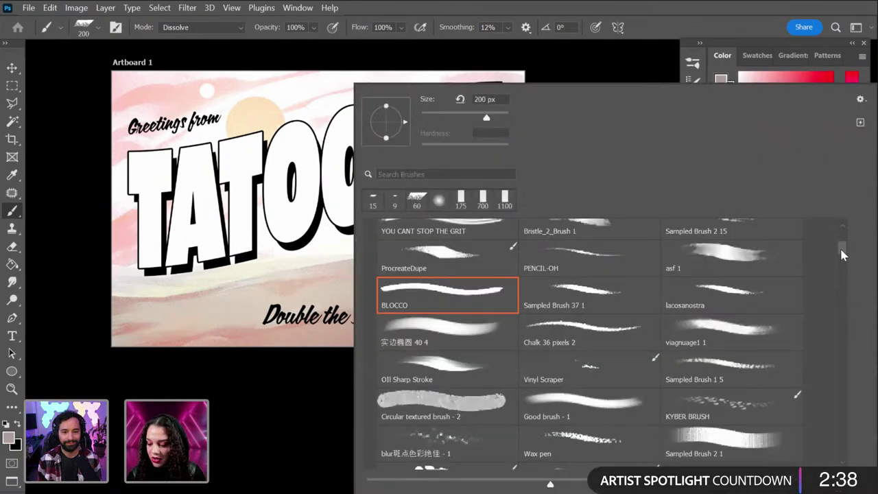
left_click_drag(839, 246, 838, 232)
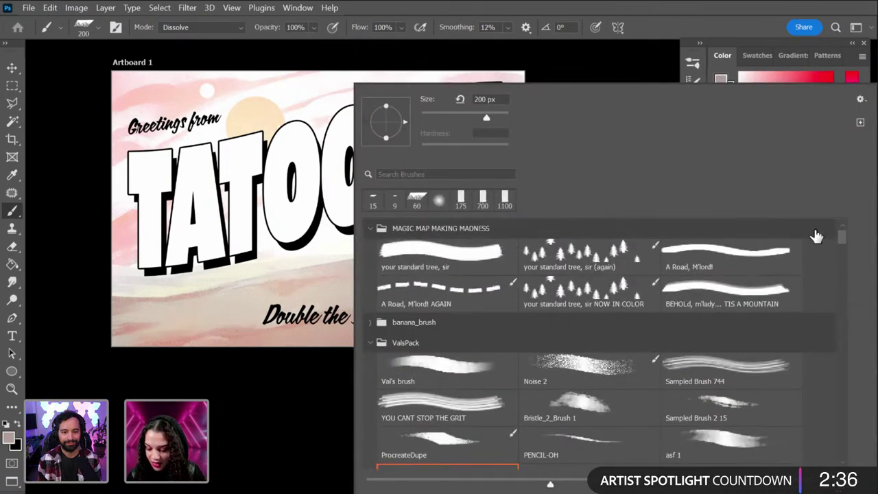
double_click(460, 370)
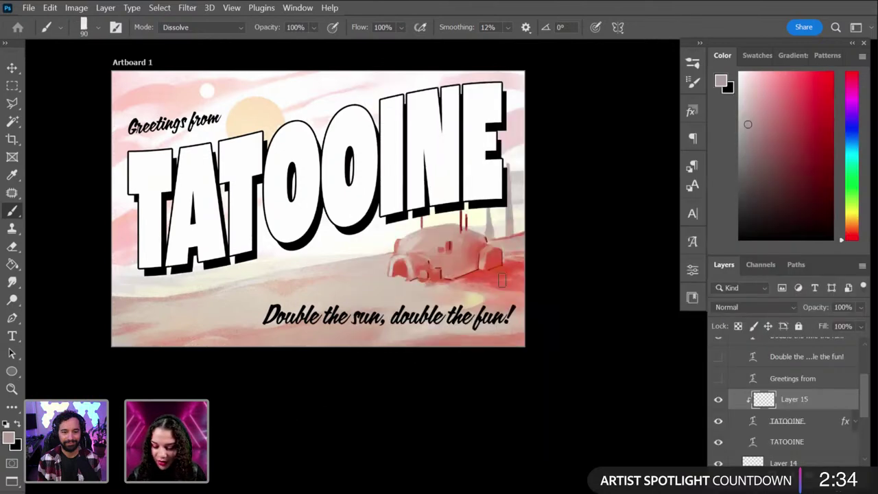
key("bracketright")
key("bracketright")
key("bracketright")
key("bracketright")
key("bracketright")
key("bracketright")
key("bracketright")
key("bracketright")
key("bracketright")
key("bracketright")
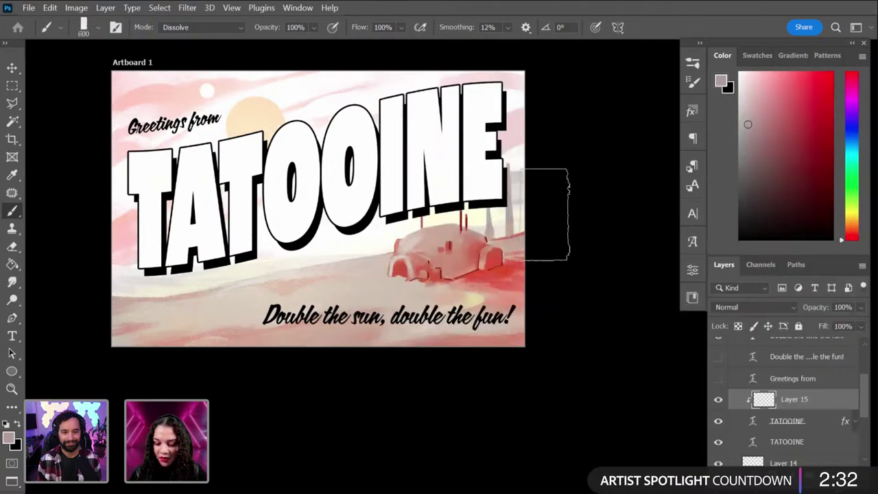
Step: Paint greyish pink and peach over TAT, then grey-pink across INE at 300 px, undoing a salmon patch
mouse_move(93, 218)
left_mouse_down()
mouse_move(425, 259)
mouse_move(96, 277)
mouse_move(511, 165)
mouse_move(422, 102)
left_mouse_up()
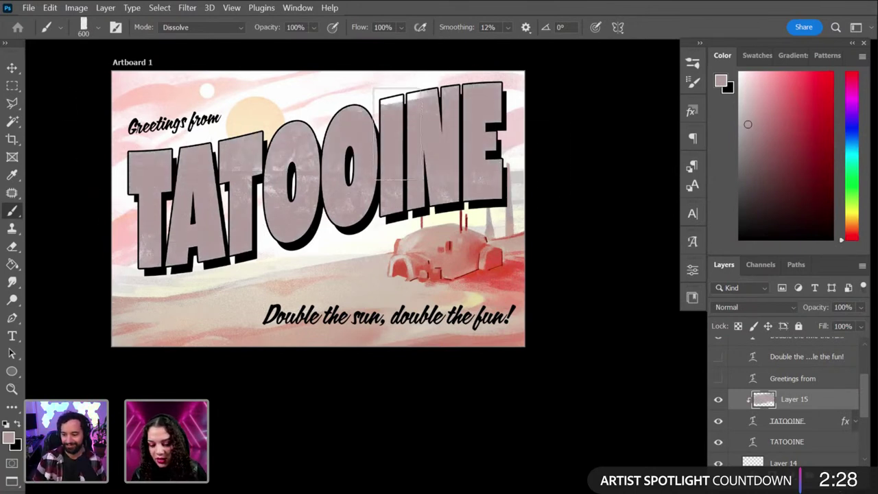
left_click(247, 119, "alt")
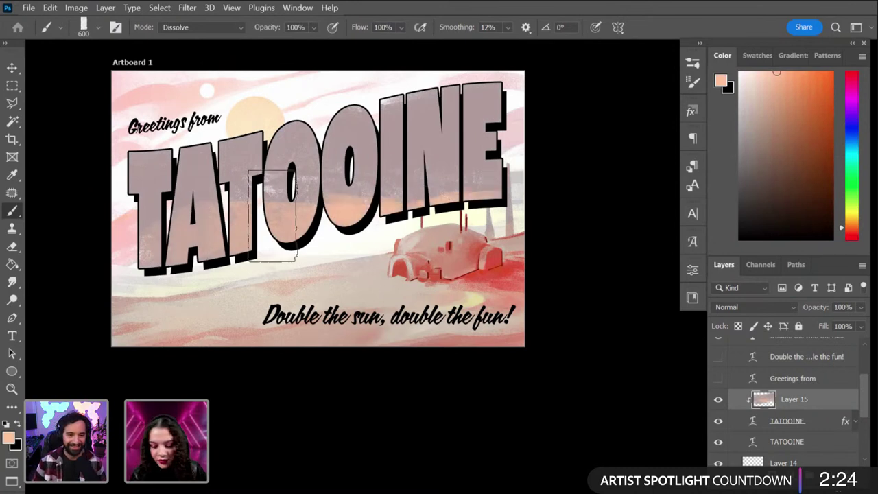
mouse_move(272, 215)
left_mouse_down()
mouse_move(292, 231)
mouse_move(159, 212)
mouse_move(403, 219)
mouse_move(445, 210)
mouse_move(392, 200)
mouse_move(454, 199)
left_mouse_up()
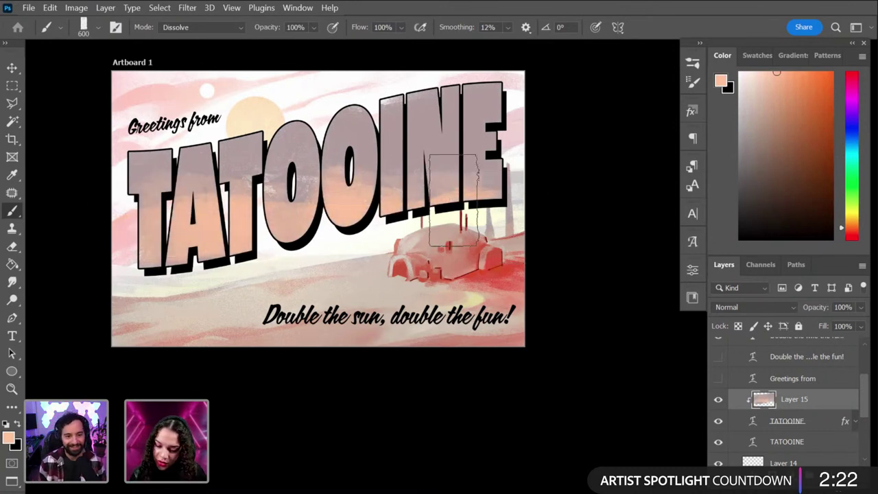
left_click(434, 192, "alt")
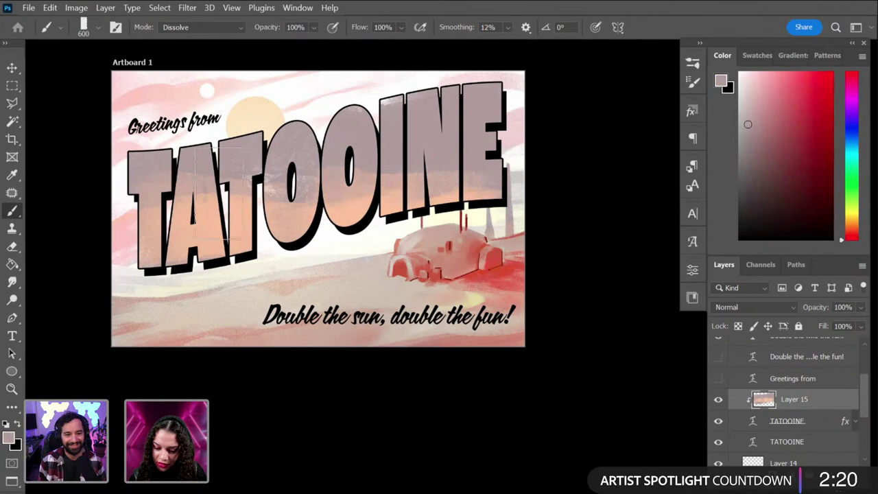
left_click(465, 247, "alt")
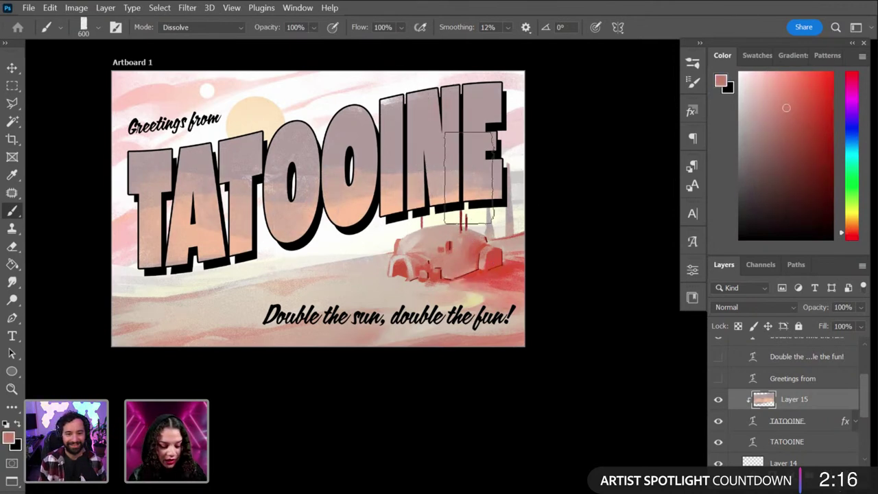
key("bracketleft")
key("bracketleft")
key("bracketleft")
left_click_drag(414, 106, 509, 117)
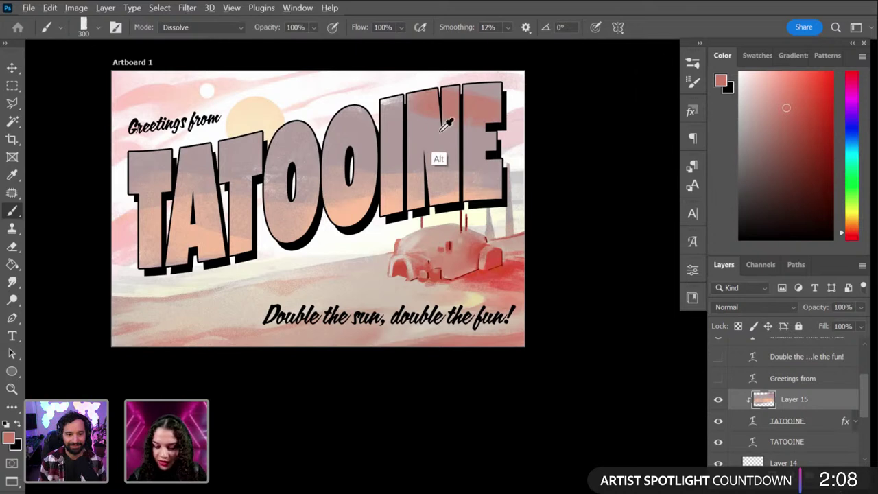
left_click_drag(439, 154, 432, 134)
key("ctrl+z")
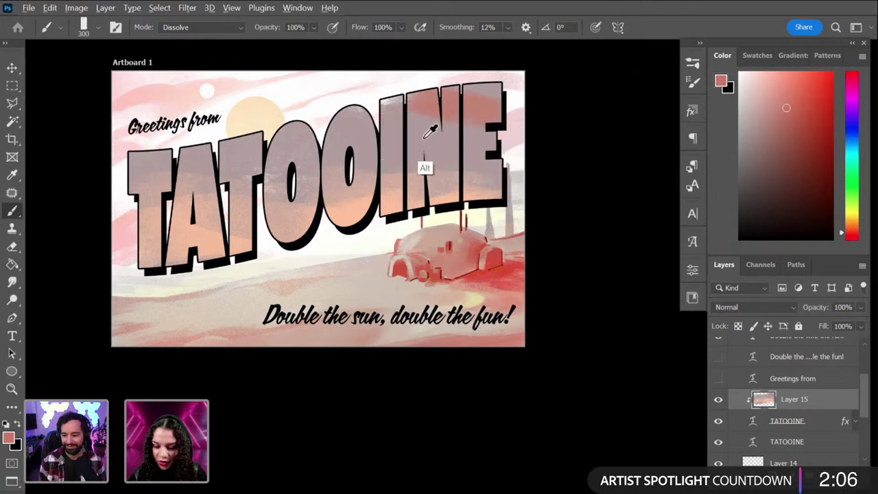
Step: Sample pale cream from the sun and speckle it over the TA letters at 900 px
left_click(425, 166, "alt")
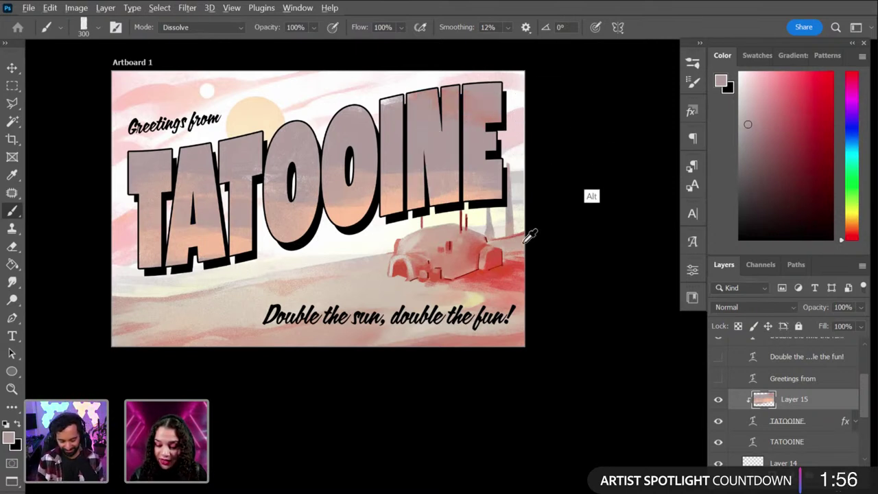
key("alt")
left_click(418, 259, "alt")
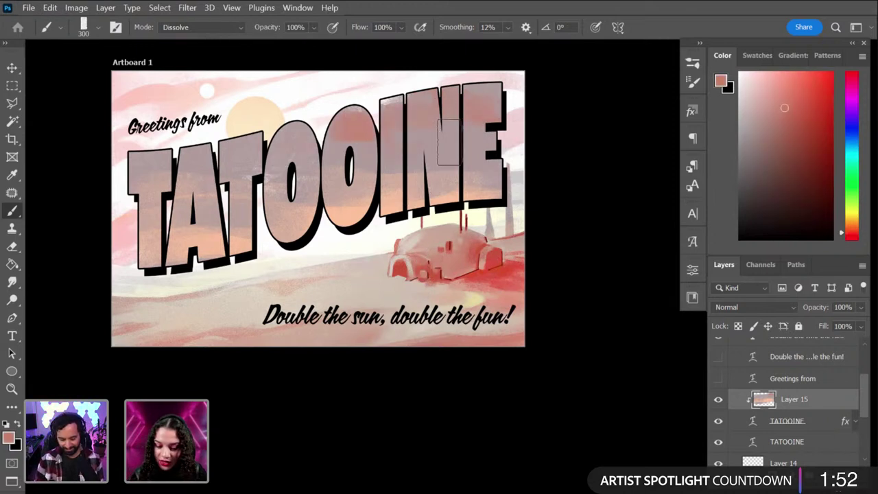
left_click(437, 143, "alt")
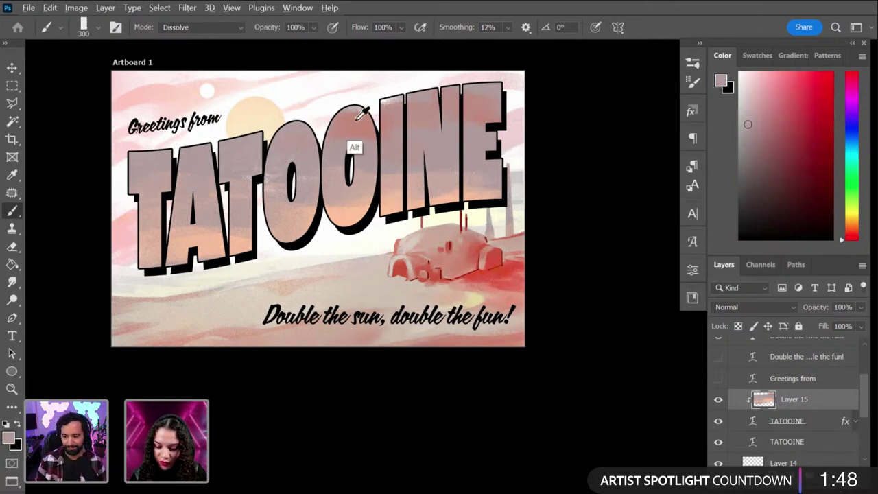
left_click(257, 115, "alt")
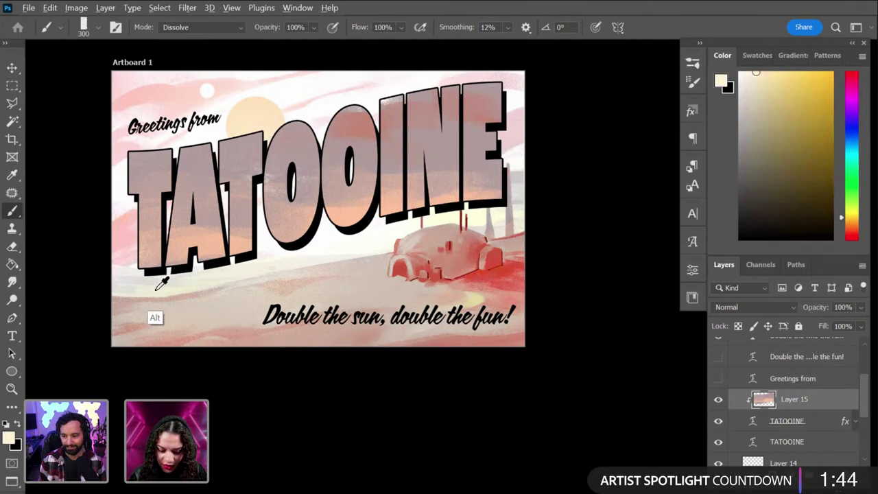
key("bracketright")
key("bracketright")
key("bracketright")
key("bracketright")
key("bracketright")
key("bracketright")
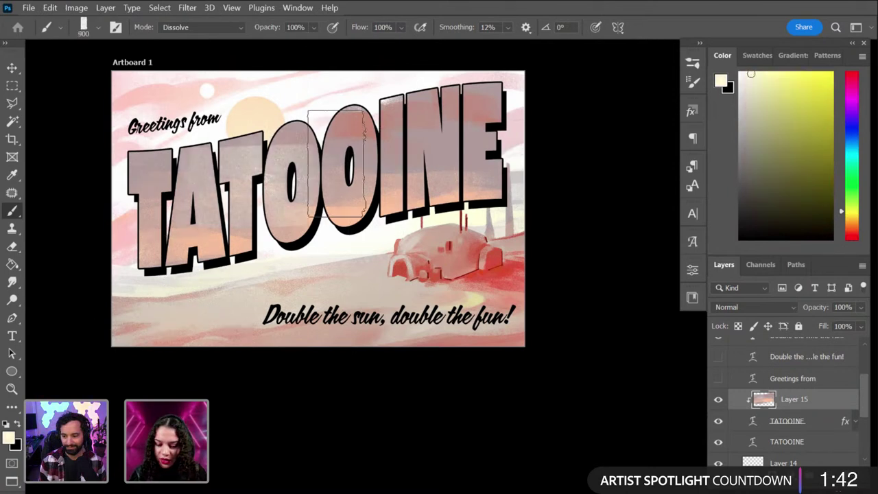
mouse_move(196, 195)
left_mouse_down()
mouse_move(131, 173)
mouse_move(377, 207)
mouse_move(419, 200)
left_mouse_up()
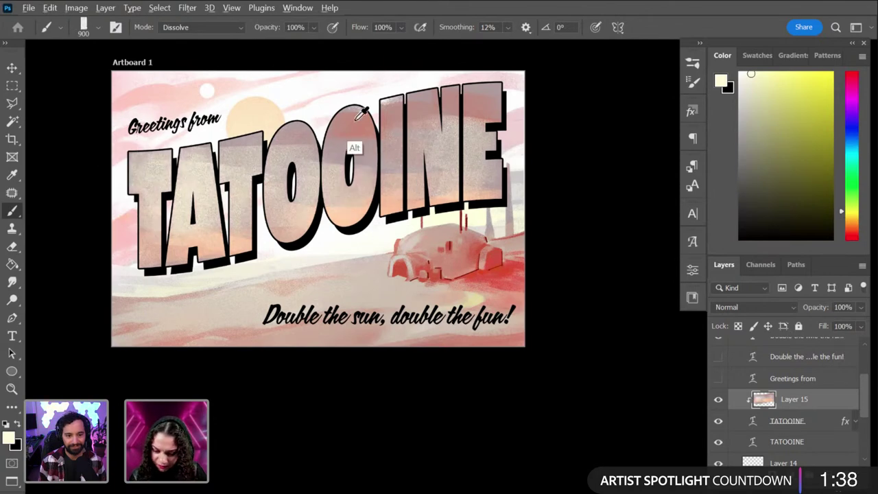
Step: Sample light peach and speckle it across the OOINE letters at 200 px
left_click(355, 118, "alt")
key("bracketleft")
key("bracketleft")
key("bracketleft")
key("bracketleft")
key("bracketleft")
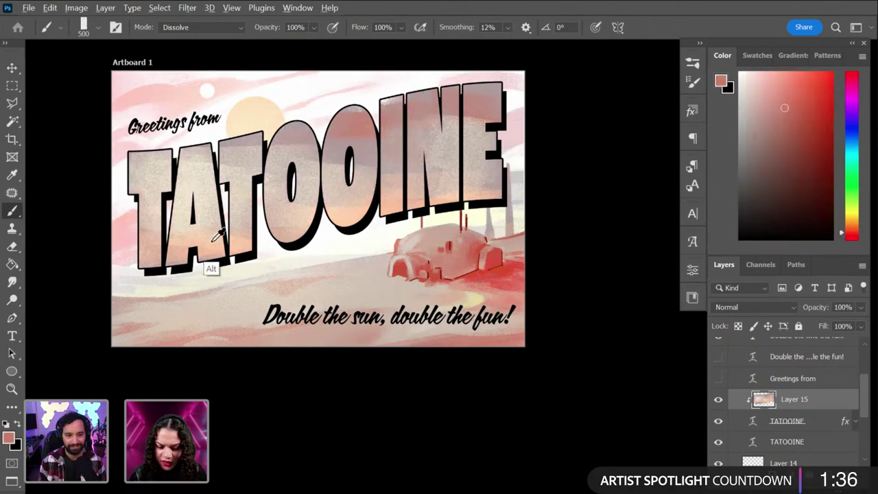
left_click(209, 267, "alt")
key("bracketleft")
mouse_move(244, 143)
left_mouse_down()
mouse_move(362, 155)
mouse_move(388, 141)
mouse_move(307, 140)
mouse_move(473, 120)
mouse_move(395, 132)
mouse_move(428, 140)
left_mouse_up()
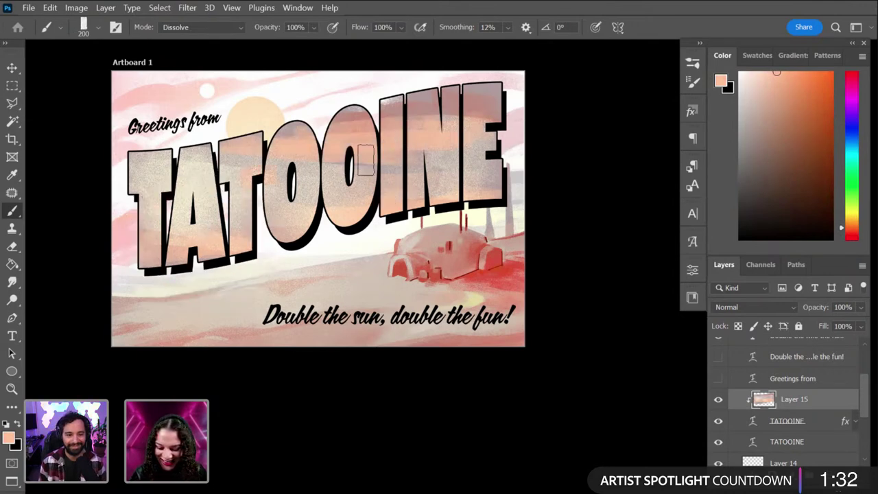
Step: Sample red from the car and paint red strokes across TATOOINE at 300 px
left_click(170, 269, "alt")
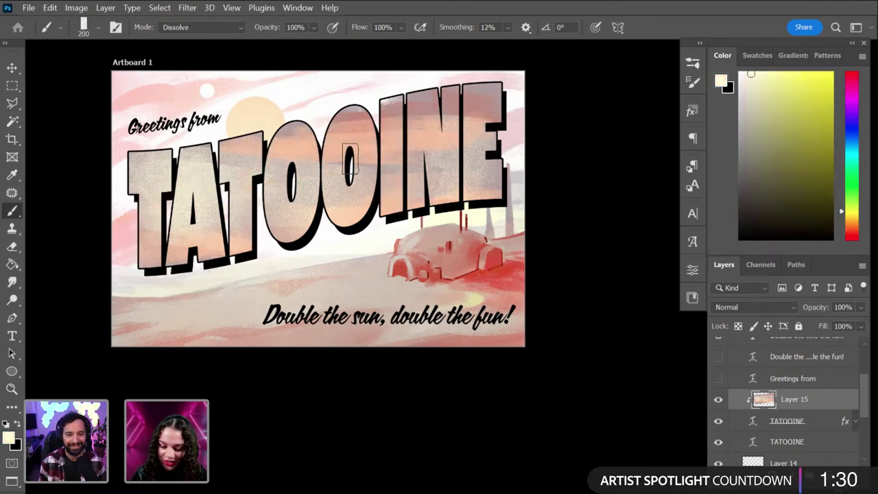
left_click(406, 159, "alt")
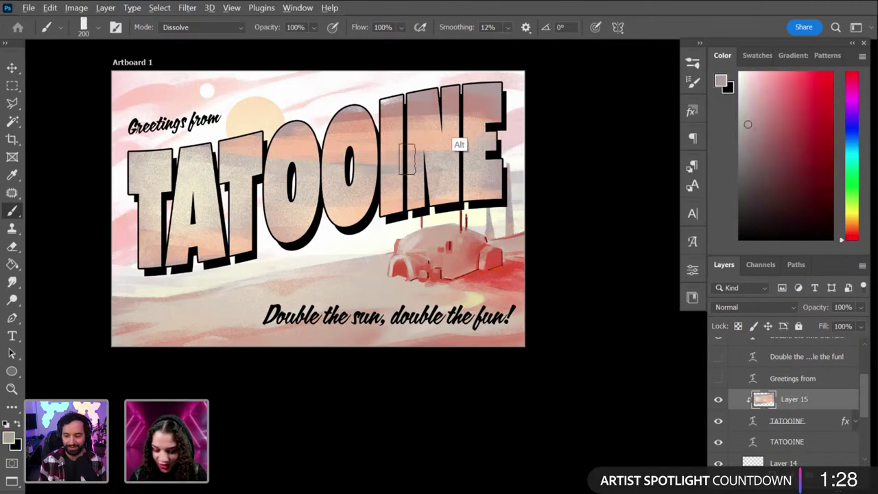
key("bracketright")
key("bracketright")
left_click(402, 265, "alt")
mouse_move(353, 158)
left_mouse_down()
mouse_move(436, 170)
mouse_move(517, 164)
mouse_move(402, 160)
mouse_move(292, 172)
mouse_move(223, 160)
mouse_move(151, 172)
mouse_move(468, 168)
mouse_move(415, 127)
mouse_move(467, 173)
left_mouse_up()
left_click(415, 125, "alt")
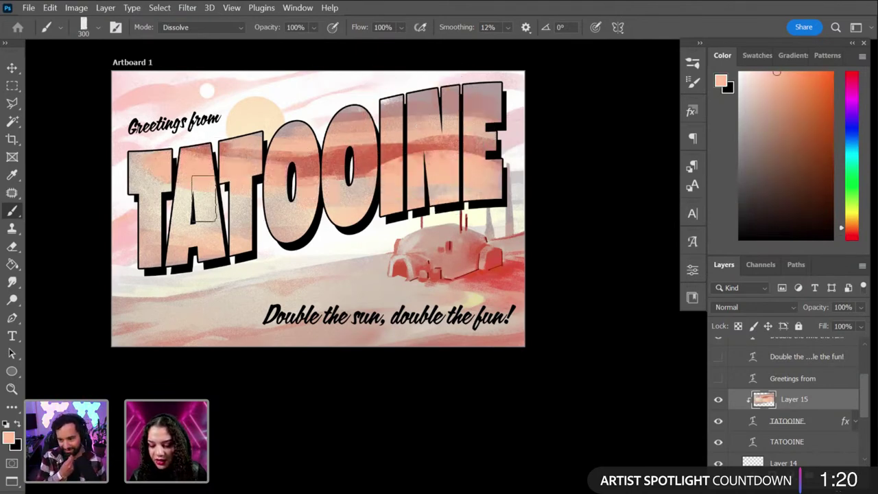
Step: Add grey-pink speckles sampled from the lettering, then add an empty Layer 16
left_click(355, 158, "alt")
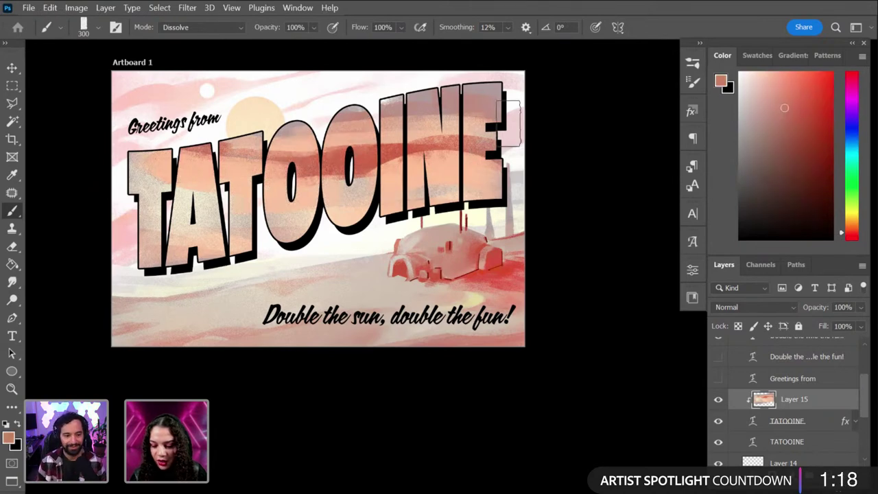
left_click(277, 128, "alt")
left_click(251, 137, "alt")
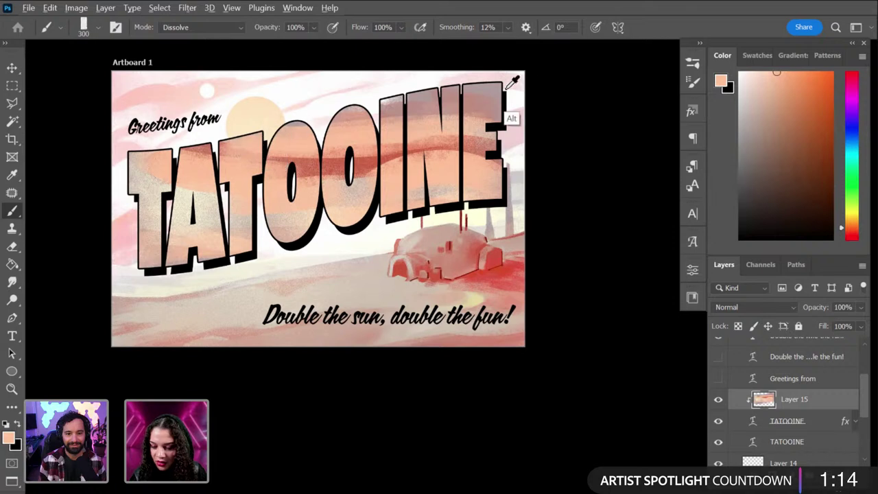
left_click(241, 157, "alt")
mouse_move(164, 213)
left_mouse_down()
mouse_move(374, 205)
mouse_move(182, 200)
left_mouse_up()
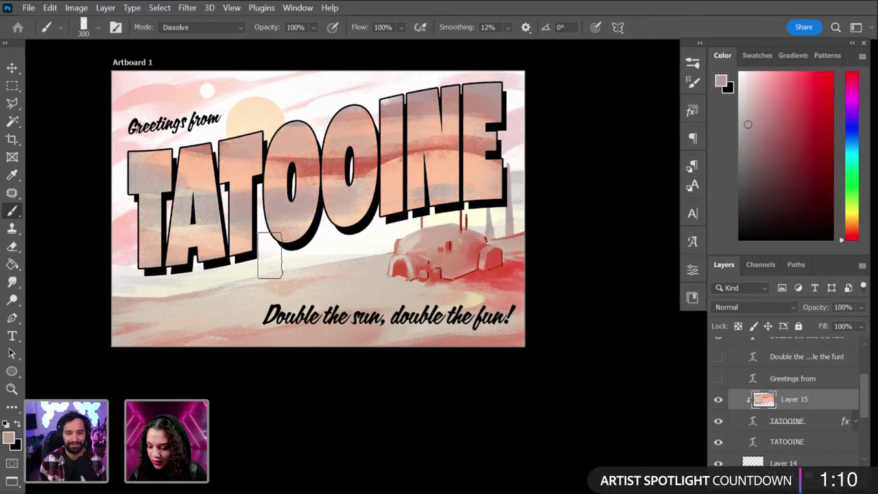
key("ctrl+shift+alt+n")
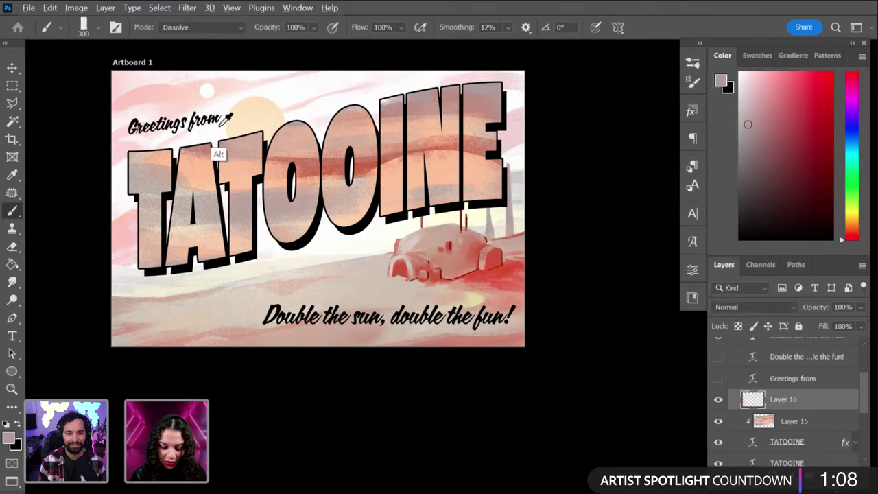
Step: Sample the sun's pale cream, shift it toward orange, and fill Layer 16 with it
left_click(253, 115, "alt")
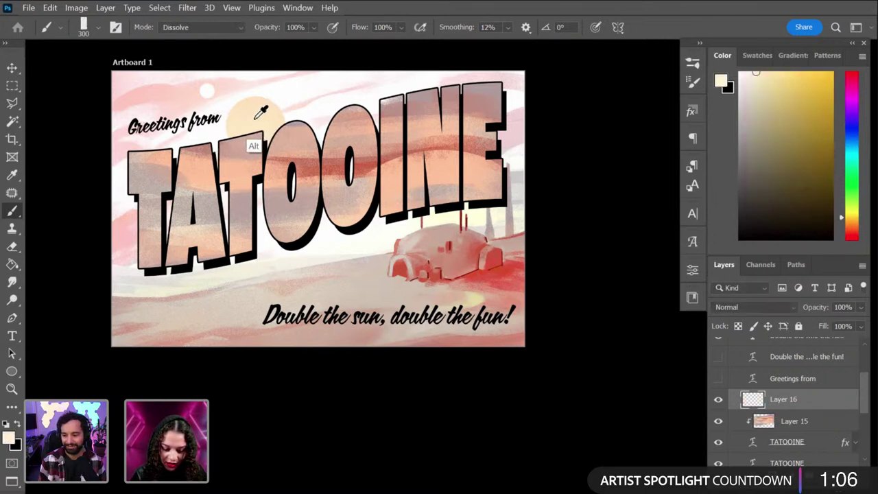
left_click(12, 265)
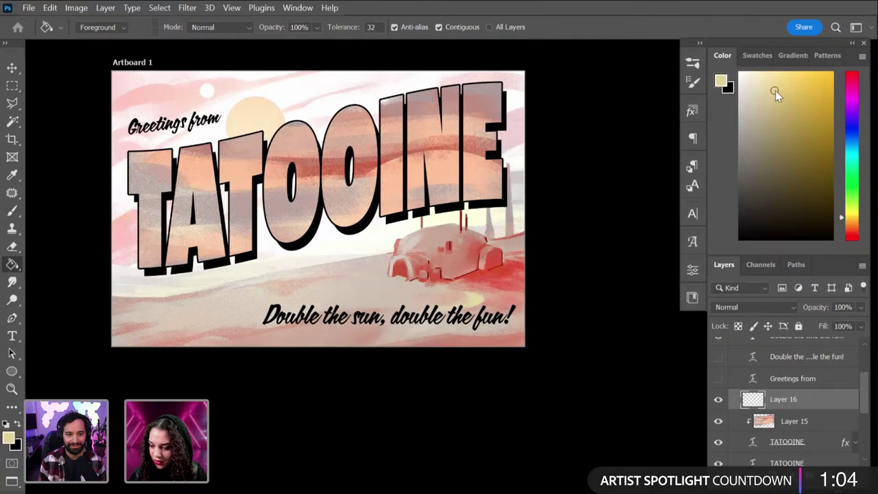
left_click_drag(856, 221, 854, 222)
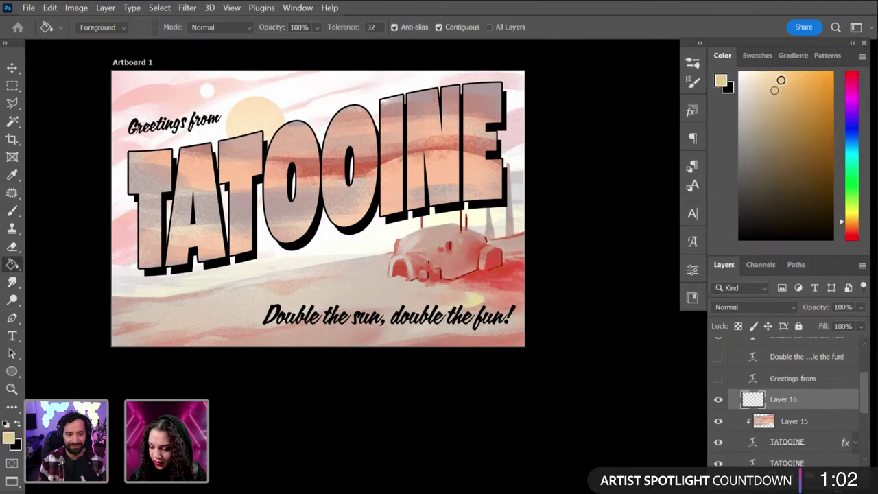
left_click(399, 171)
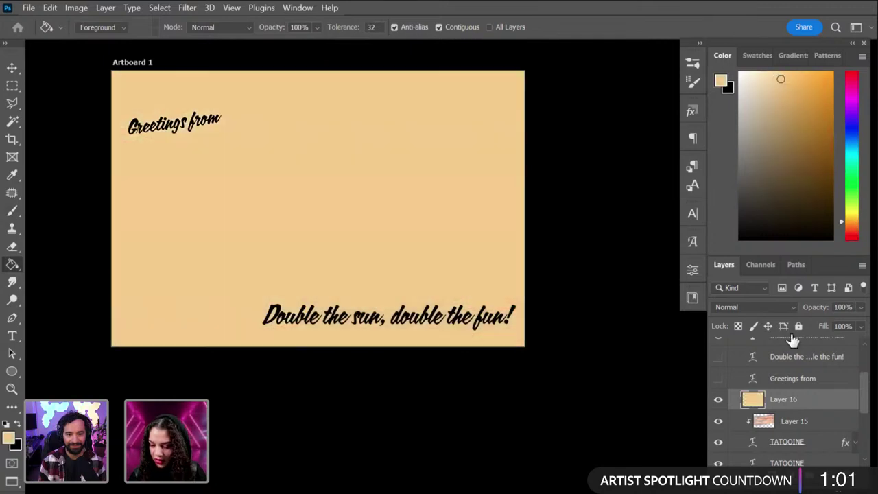
Step: Clip the cream-orange fill to the TATOOINE lettering and step its blend mode to Pin Light
right_click(795, 395)
left_click(766, 297)
left_click(753, 307)
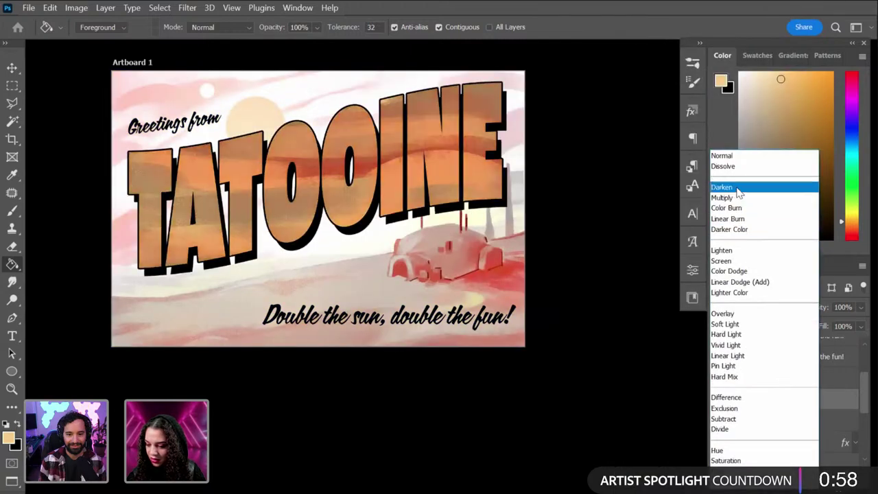
left_click(737, 190)
key("Down")
key("Down")
key("Down")
key("Down")
key("Down")
key("Down")
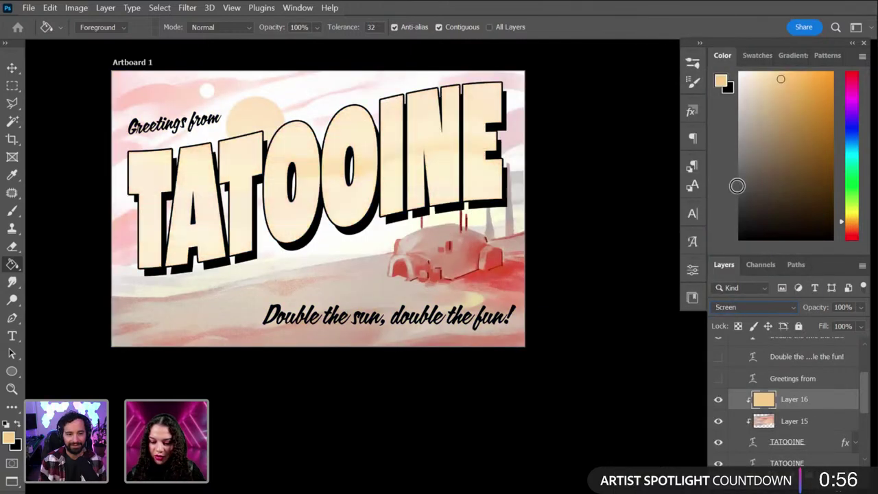
key("Down")
key("Down")
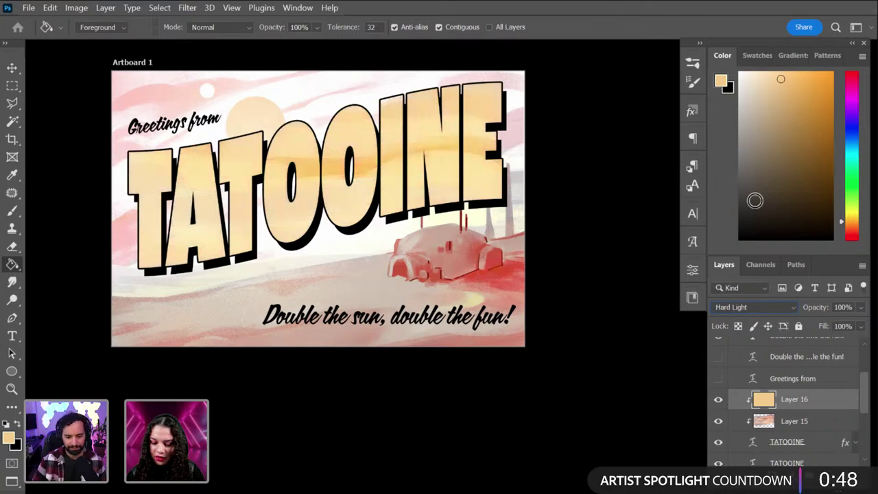
key("Down")
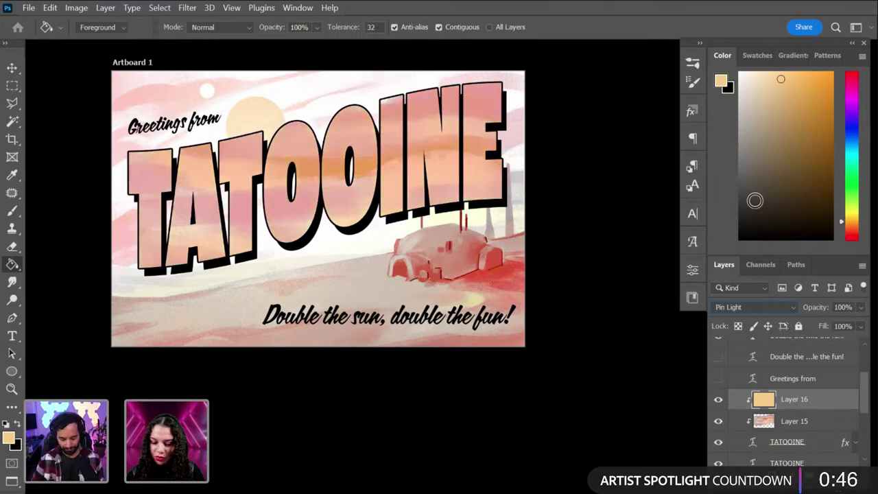
key("Down")
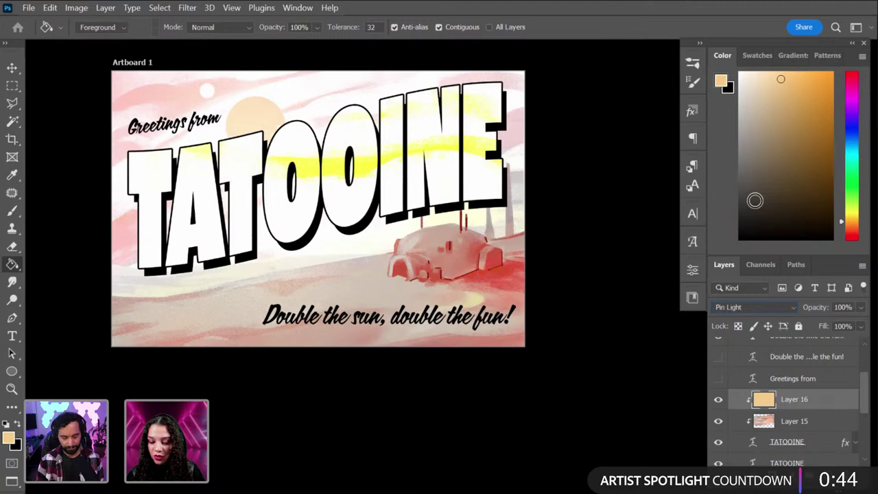
key("ctrl+u")
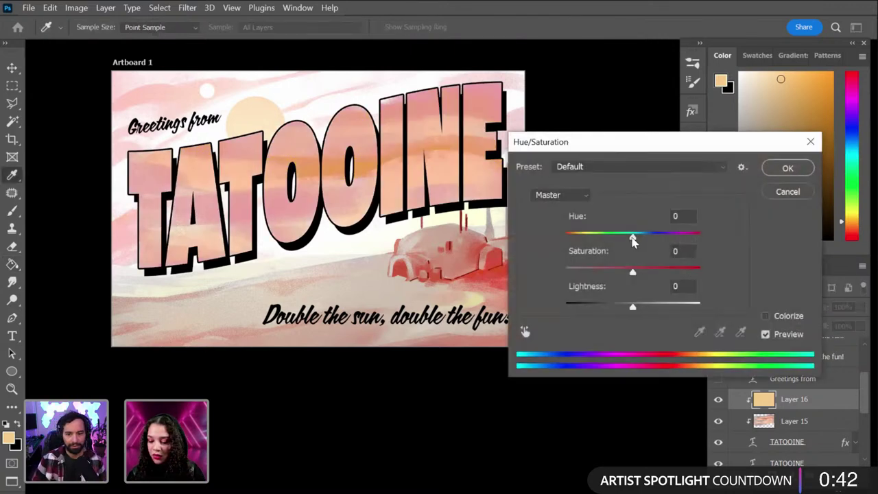
Step: Adjust the tint to Hue -10, Saturation -8, Lightness -17
mouse_move(632, 238)
left_mouse_down()
mouse_move(648, 237)
mouse_move(625, 244)
left_mouse_up()
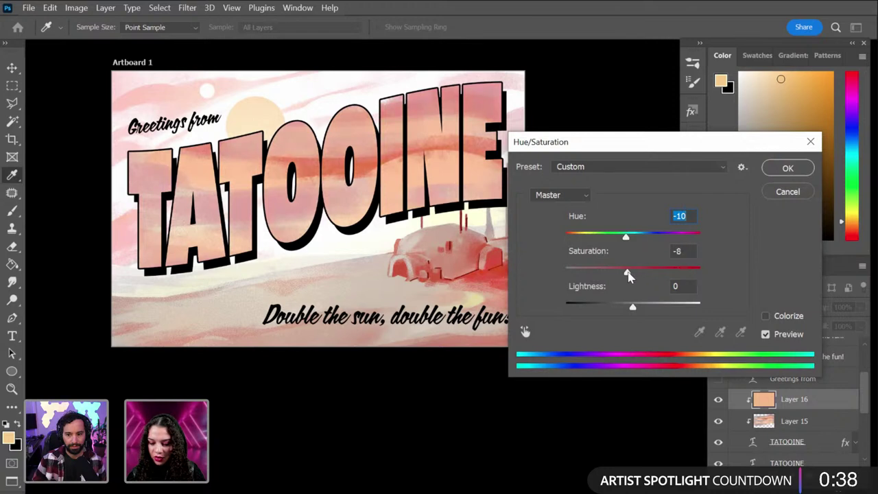
left_click_drag(632, 309, 622, 309)
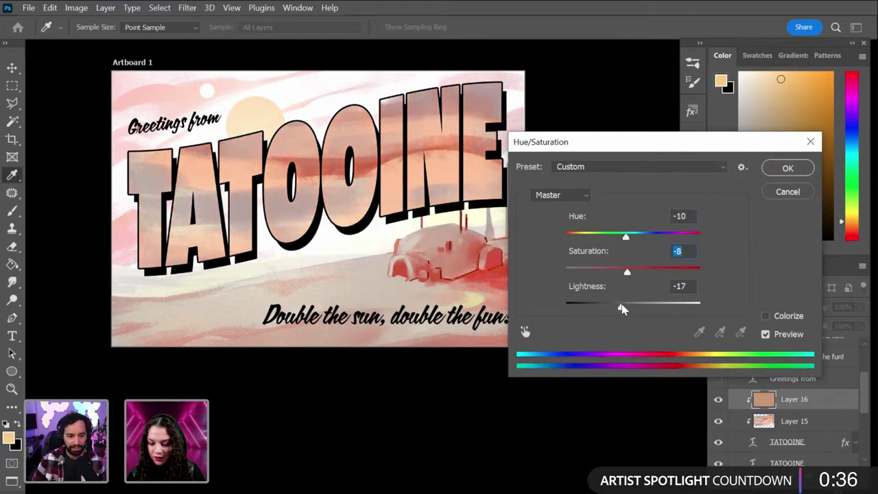
left_click(785, 170)
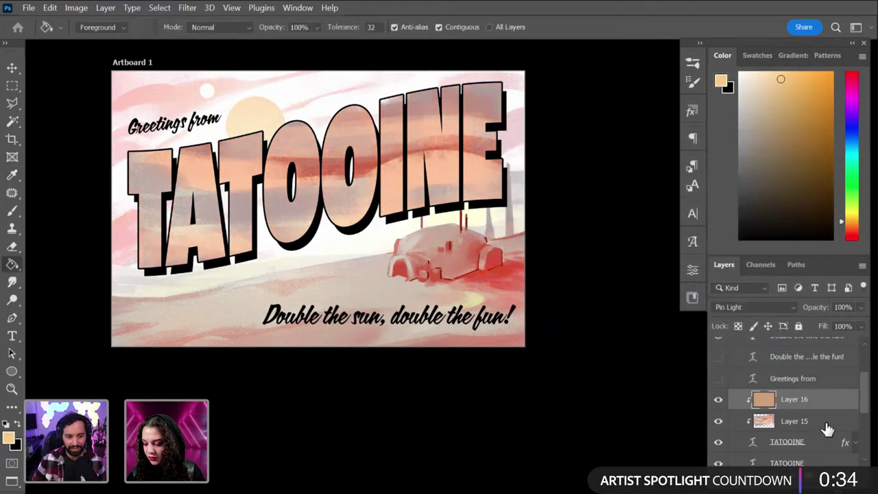
Step: Set Layer 15's opacity to 73%
left_click(823, 423)
left_click(861, 307)
left_click(828, 322)
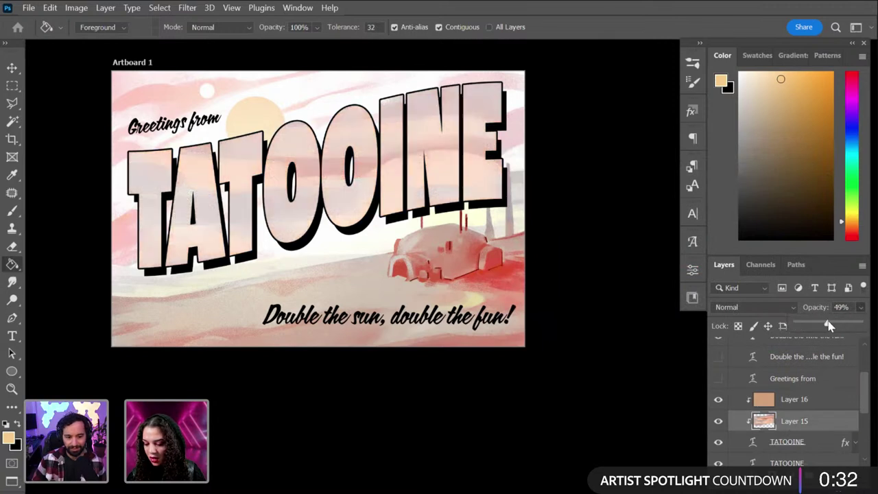
left_click(846, 325)
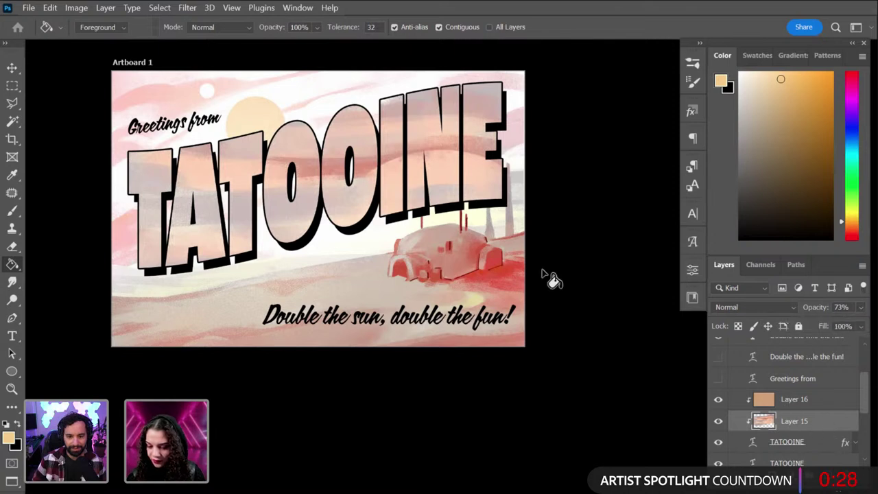
Step: Sample a pale cream colour and add a new Layer 17 above Layer 16
left_click(410, 331, "alt")
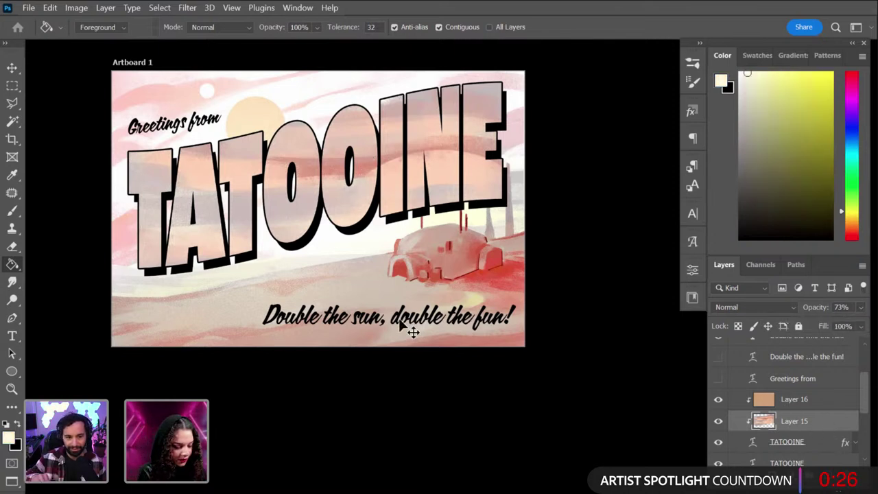
left_click(767, 391)
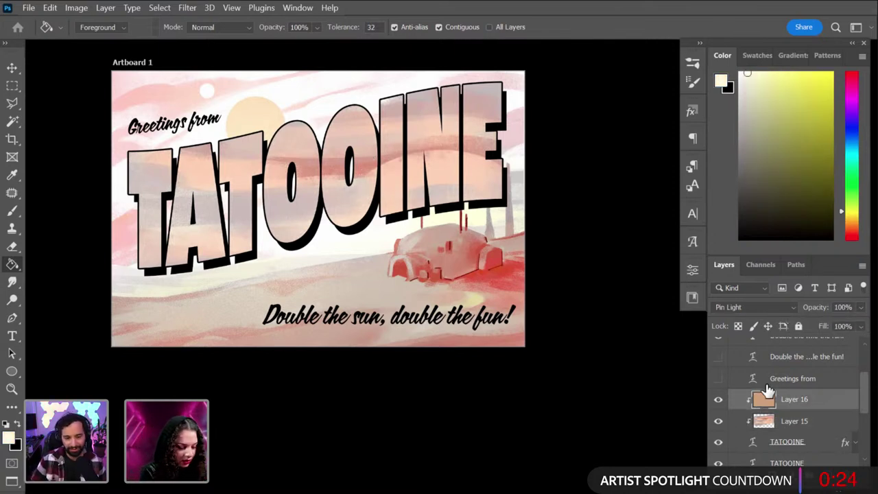
key("ctrl+shift+n")
key("Return")
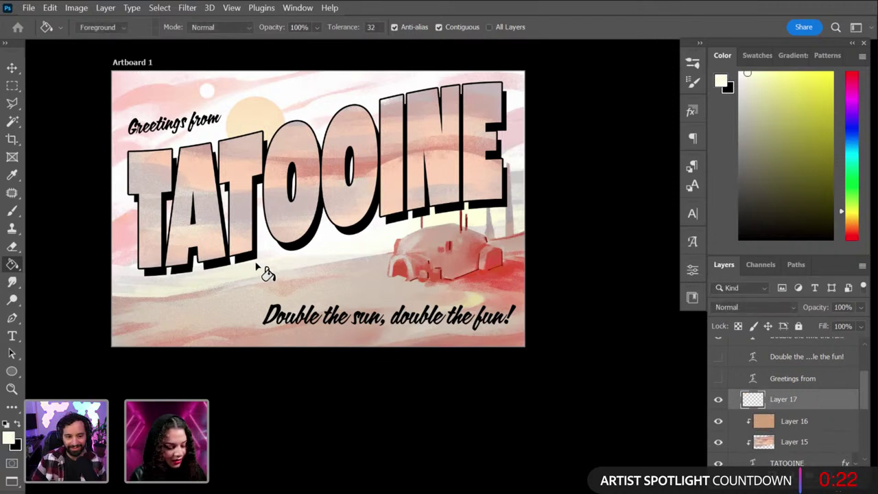
Step: Undo a dark test stroke with the Dissolve brush and clip Layer 17 to the lettering
key("b")
mouse_move(192, 267)
left_mouse_down()
mouse_move(164, 254)
mouse_move(216, 281)
mouse_move(238, 247)
left_mouse_up()
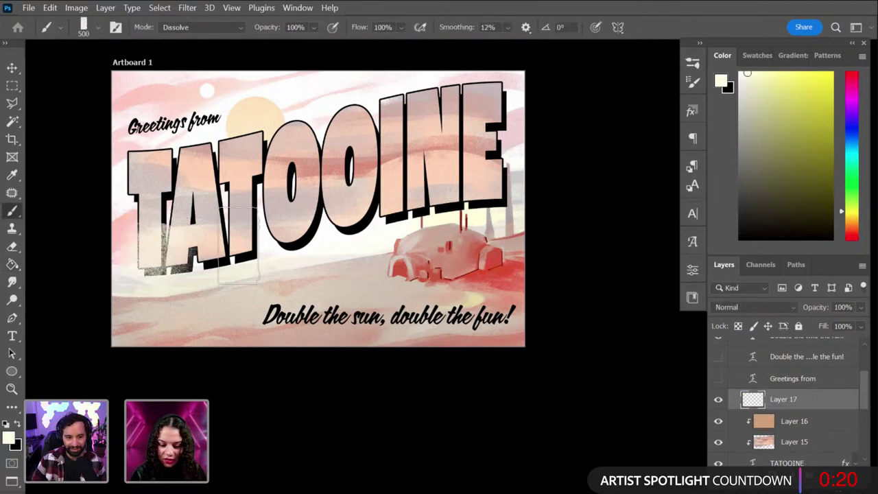
key("ctrl+z")
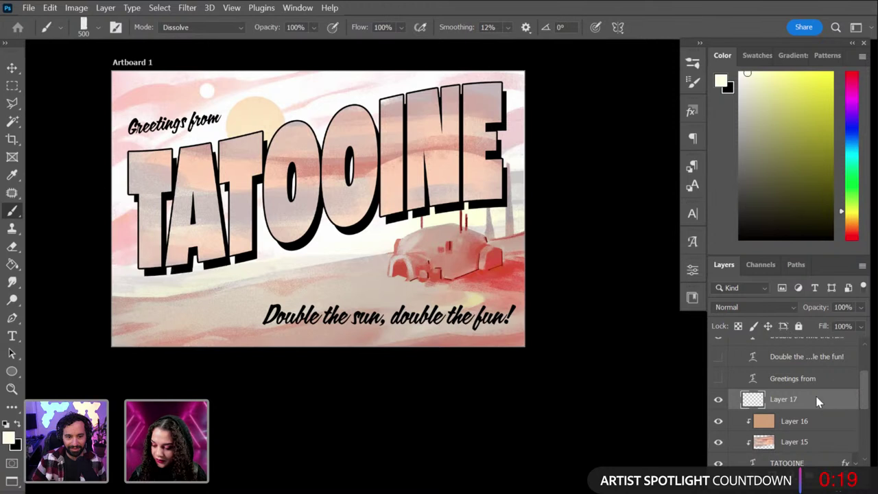
right_click(815, 401)
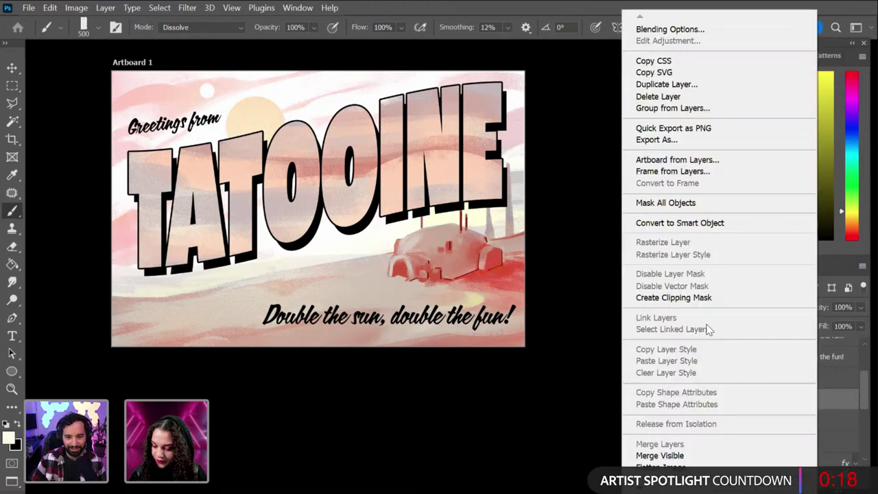
left_click(707, 301)
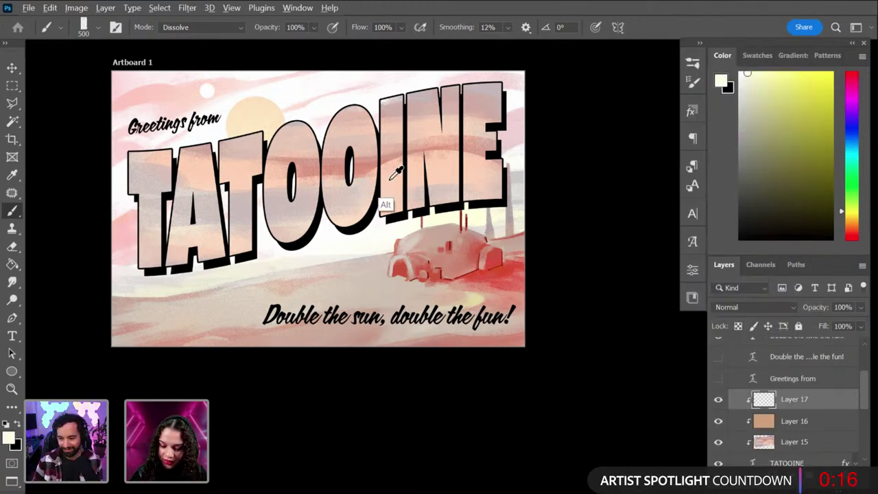
Step: Sample pinkish grey, salmon pink, light peach and salmon-red colours from the lettering
left_click(373, 161, "alt")
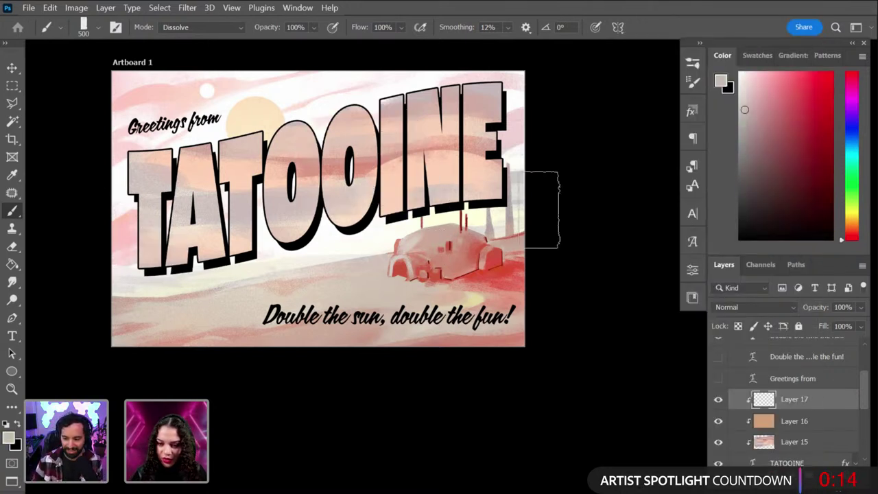
left_click(374, 163, "alt")
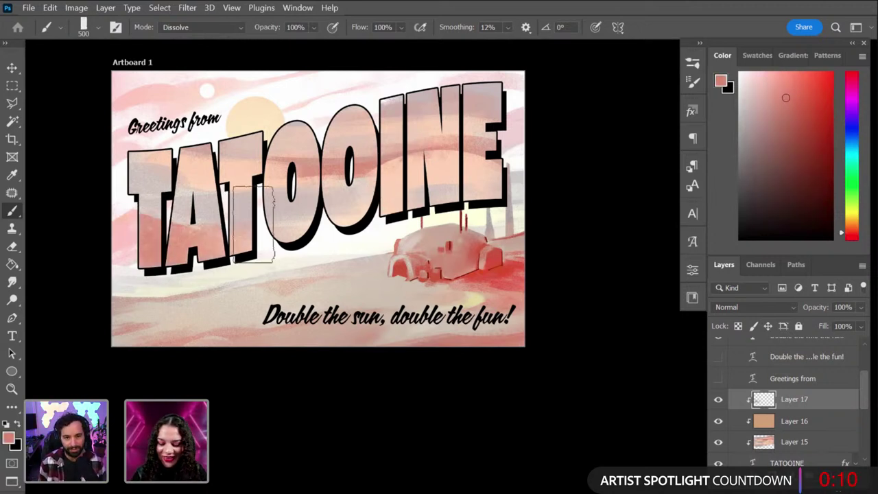
left_click(233, 170, "alt")
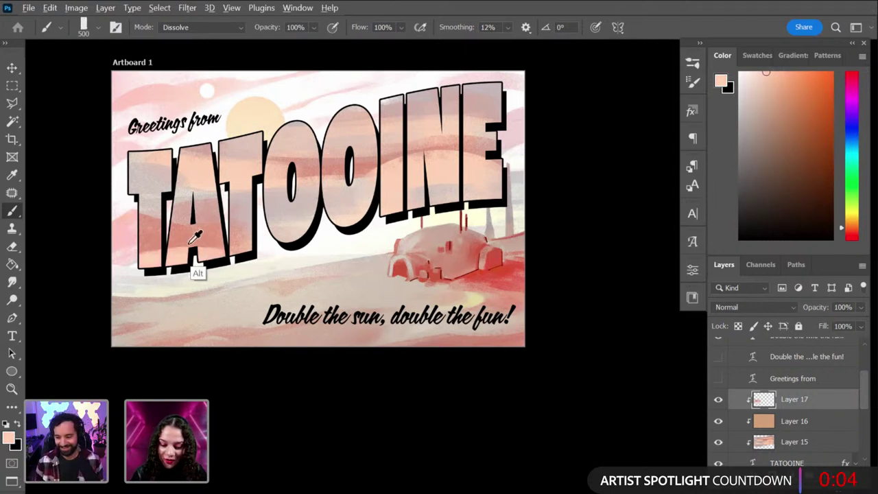
left_click(191, 197, "alt")
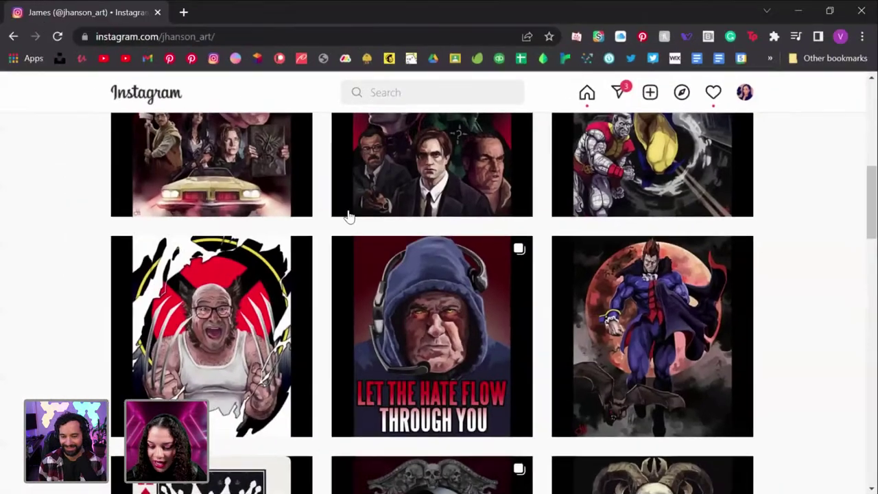
Step: Scroll down the profile's posts grid and open the bald-man Wolverine painting
scroll(349, 215, "up", 10)
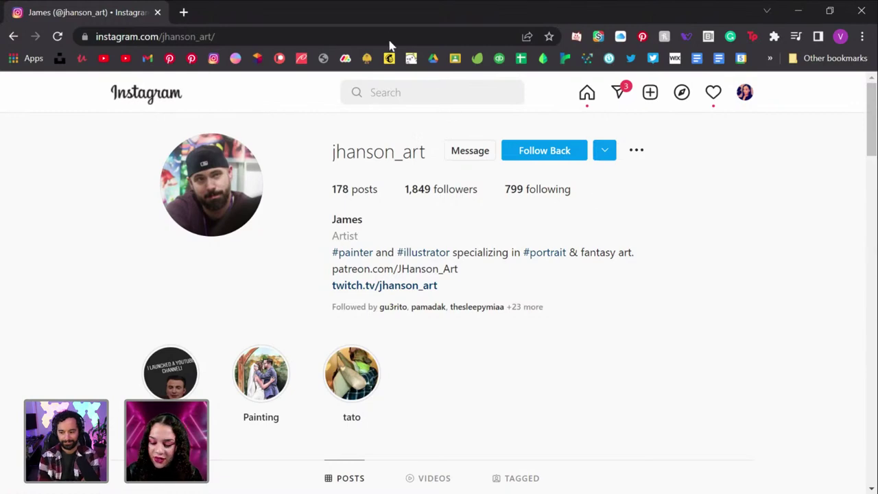
scroll(628, 217, "down", 3)
scroll(628, 217, "down", 1)
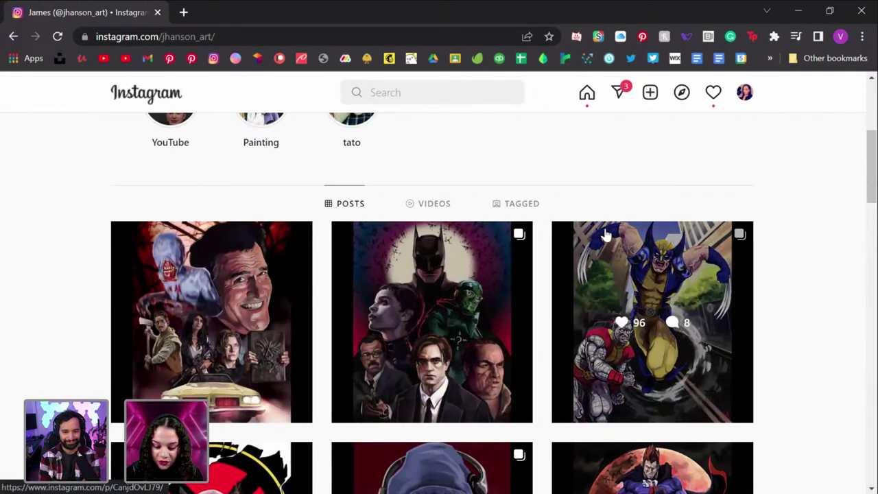
scroll(606, 236, "down", 2)
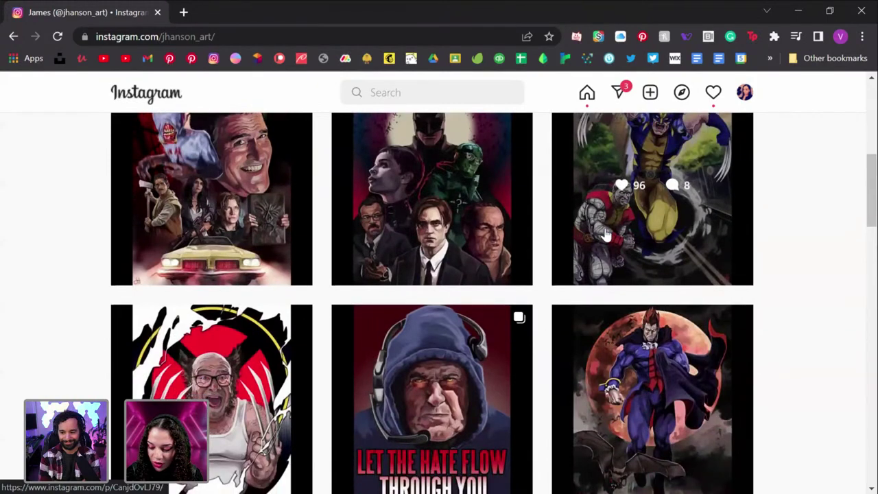
left_click(243, 374)
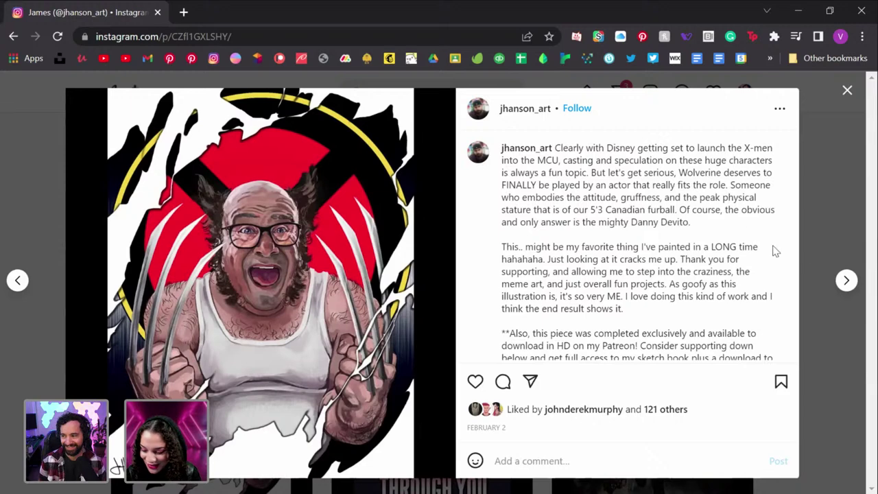
Step: Advance three posts to the Kingpin king-of-diamonds playing-card painting
left_click(848, 281)
left_click(849, 282)
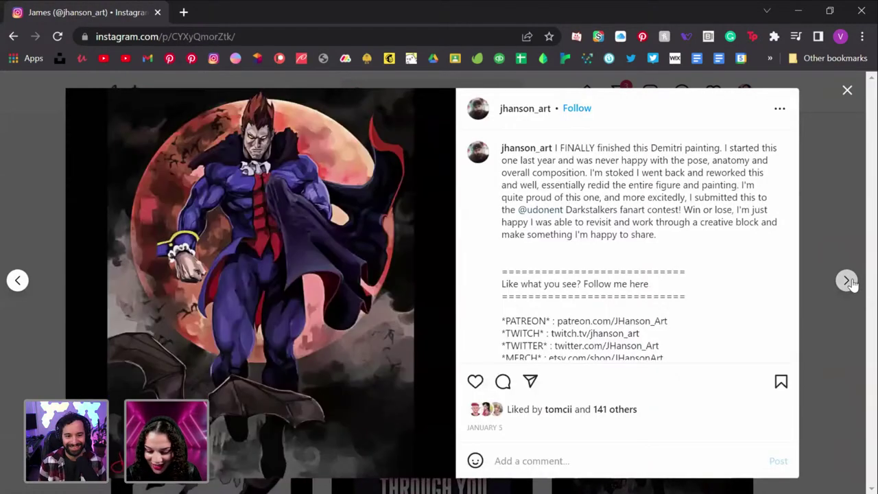
left_click(848, 281)
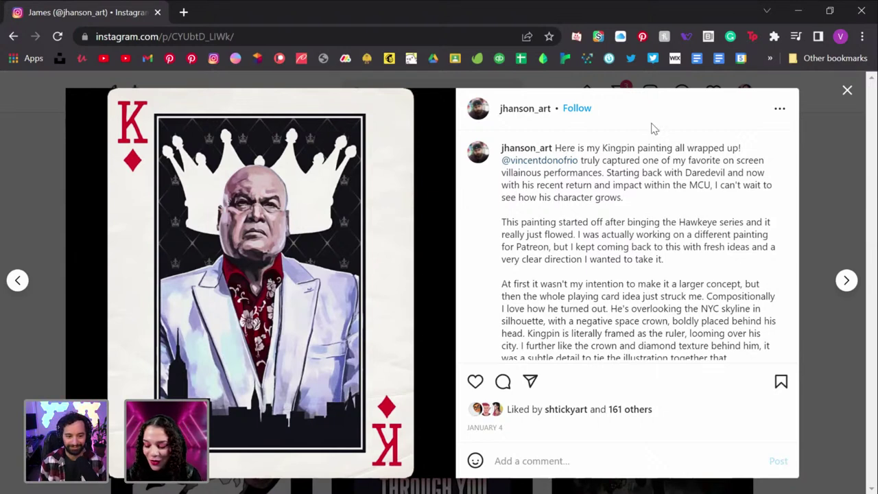
Step: Back in the grid, view the Rambo post and then the Terminator post
left_click(848, 92)
scroll(758, 179, "down", 8)
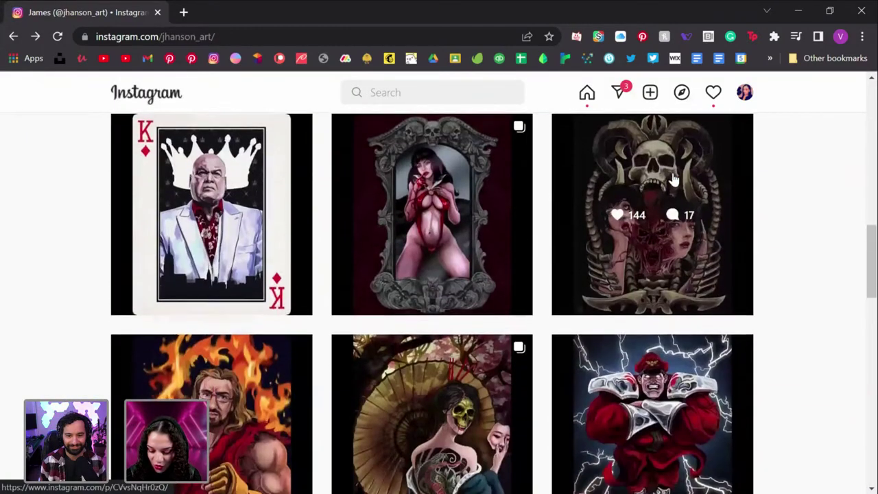
scroll(758, 179, "down", 14)
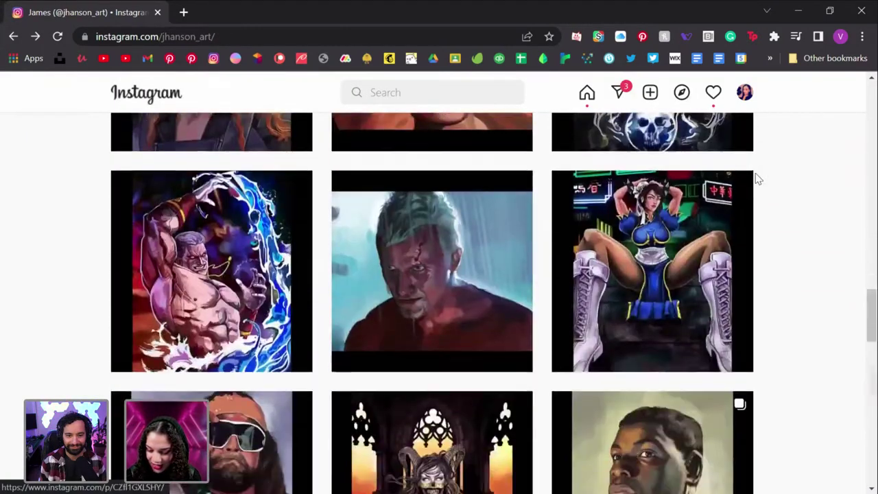
scroll(754, 174, "down", 4)
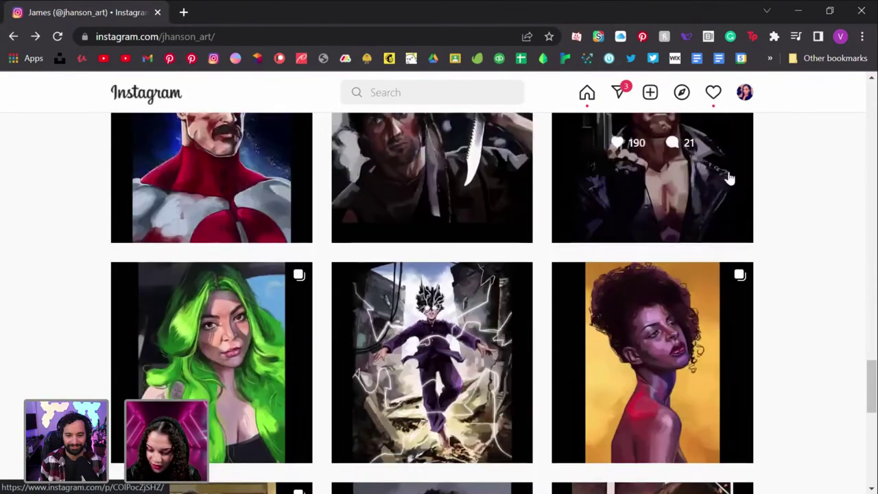
scroll(725, 176, "up", 1)
left_click(514, 180)
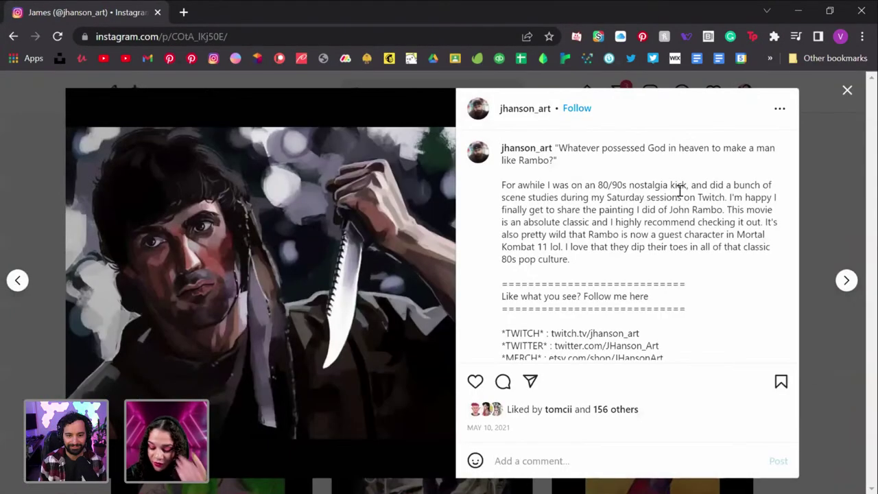
left_click(846, 278)
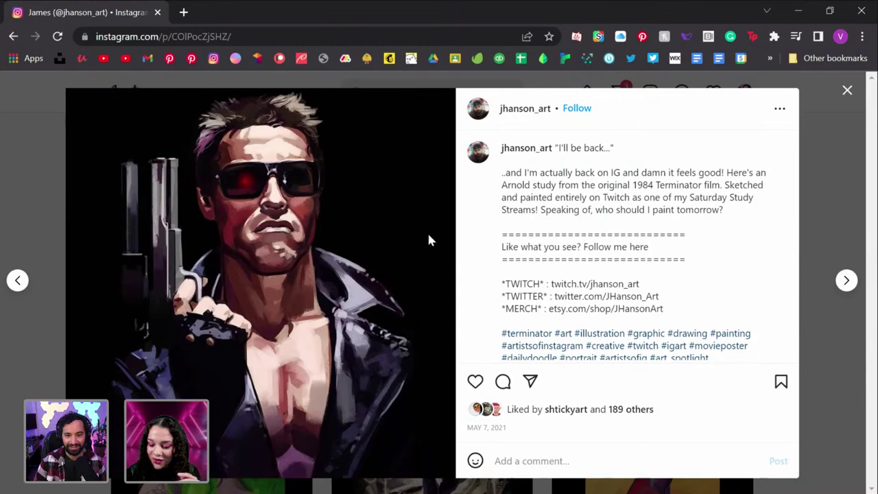
left_click(847, 171)
Step: Scroll further down and view the Darth Maul painting post
scroll(841, 168, "down", 10)
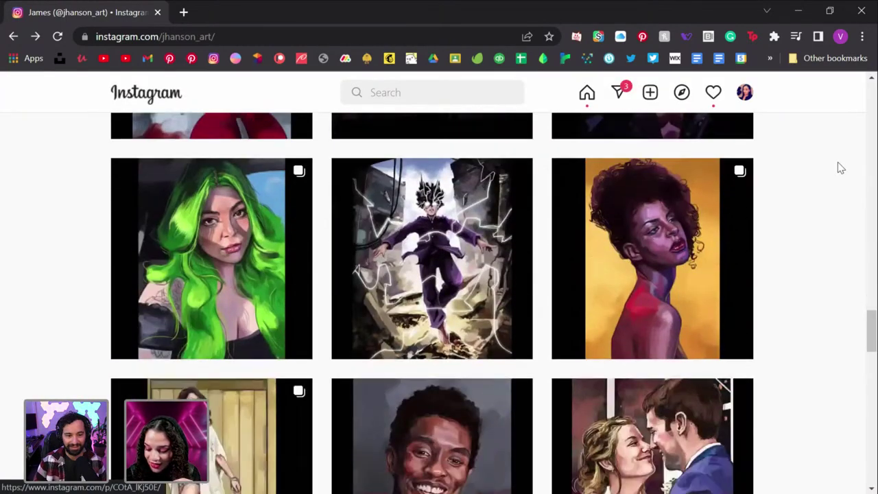
scroll(838, 162, "down", 10)
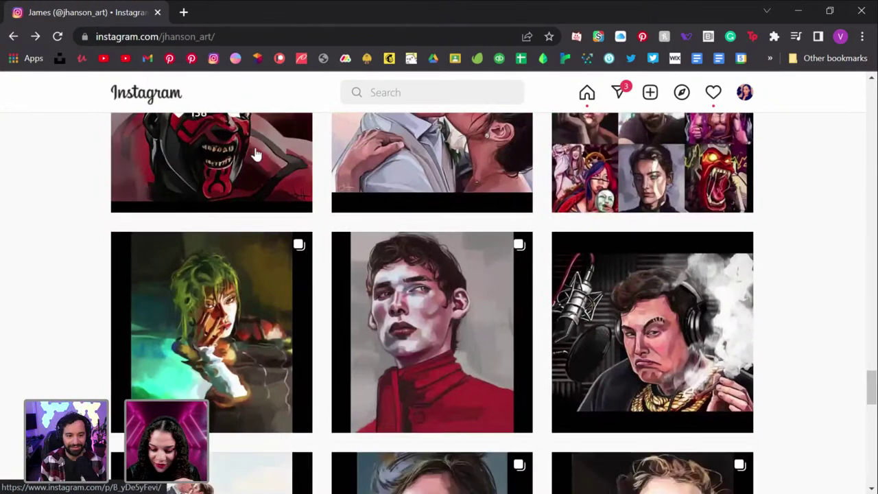
left_click(254, 154)
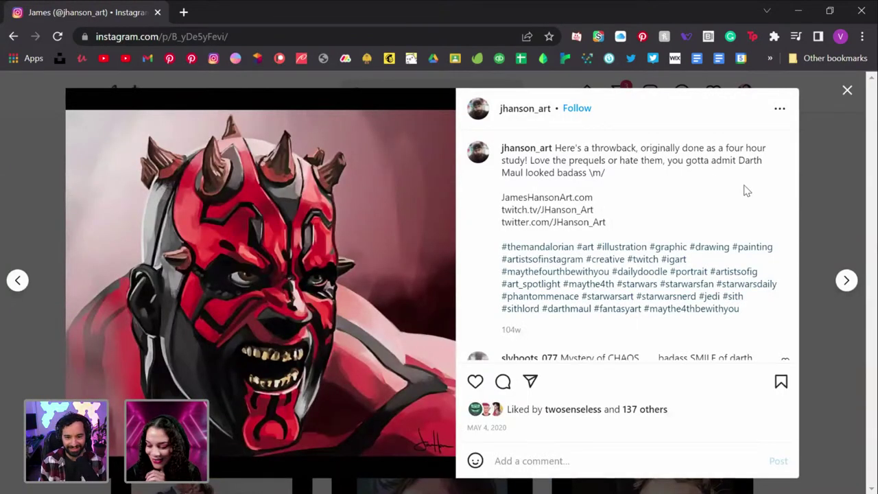
left_click(838, 158)
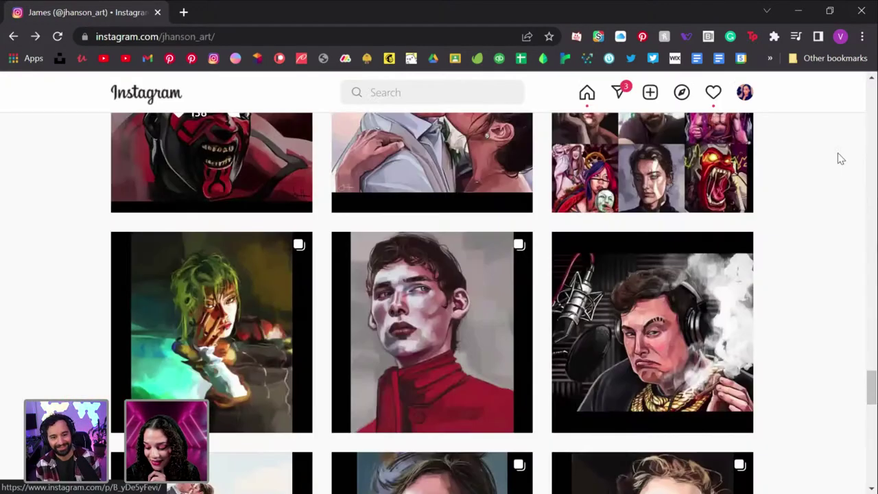
Step: Scroll further down and view the Thanos painting post
scroll(839, 158, "down", 4)
scroll(837, 157, "down", 15)
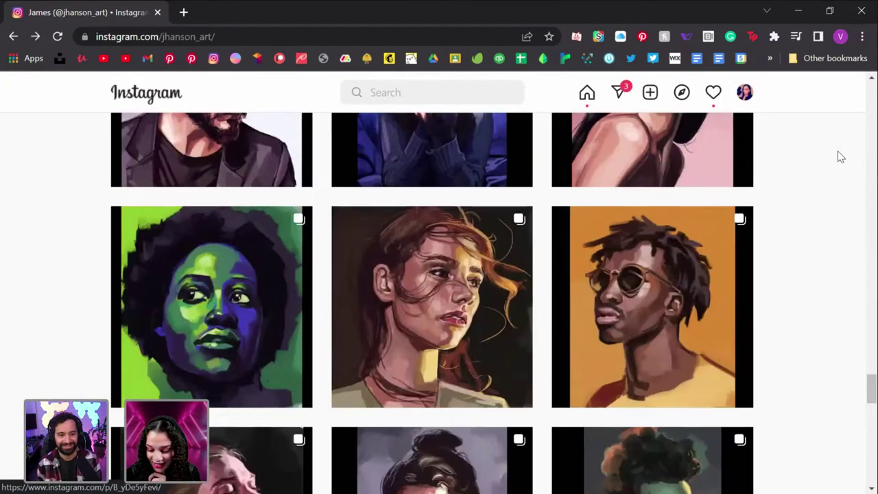
scroll(837, 154, "down", 12)
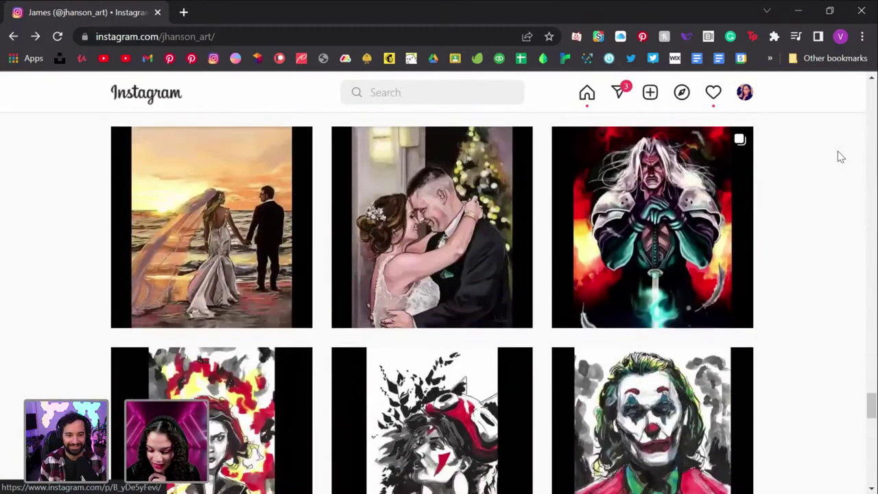
scroll(839, 155, "down", 15)
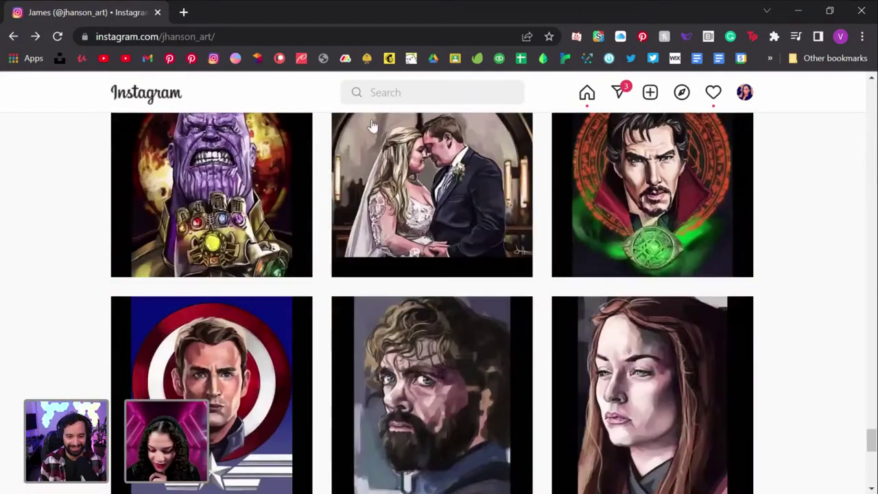
left_click(240, 161)
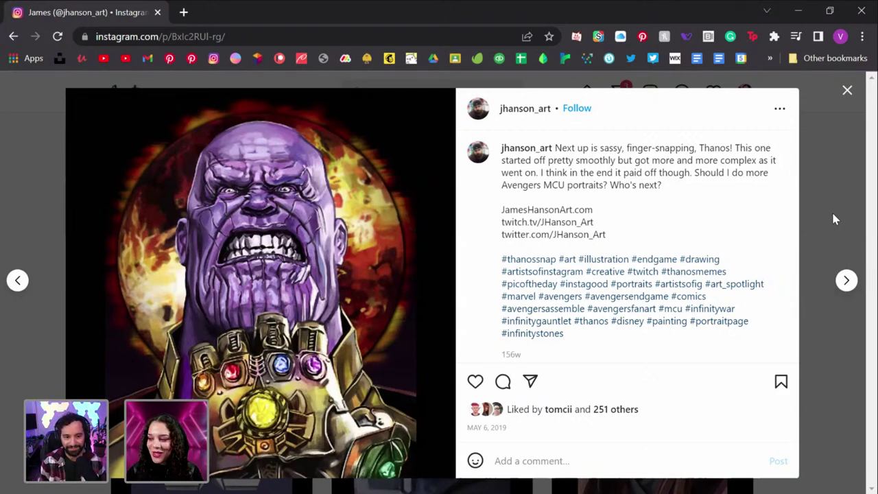
left_click(846, 92)
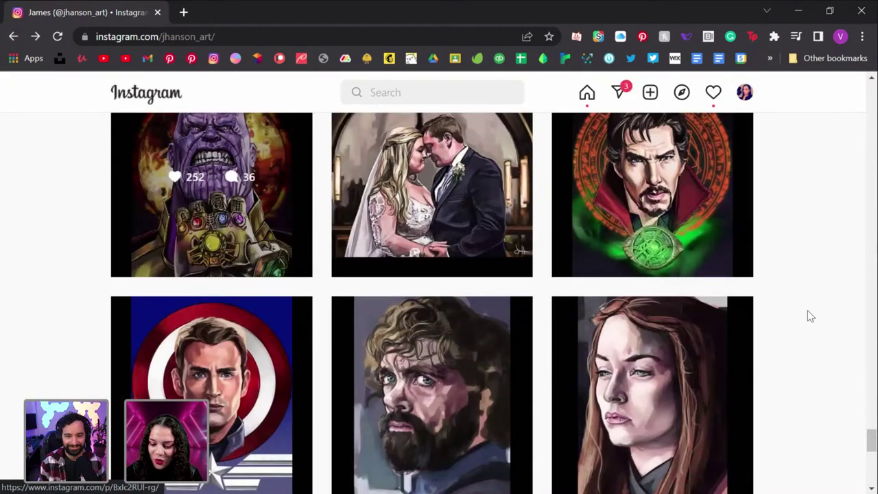
Step: Scroll back up, view the grinning man portrait, then open the pointing bearded man portrait
scroll(810, 316, "up", 1)
scroll(810, 317, "up", 4)
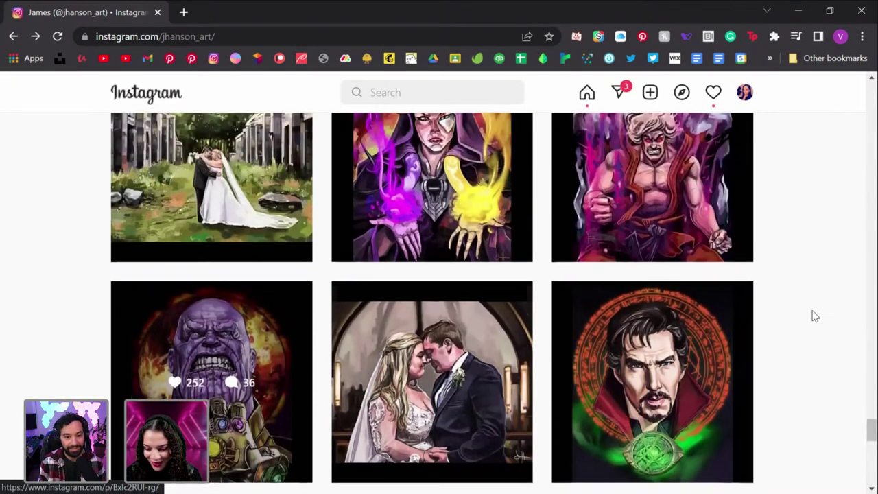
scroll(815, 315, "up", 4)
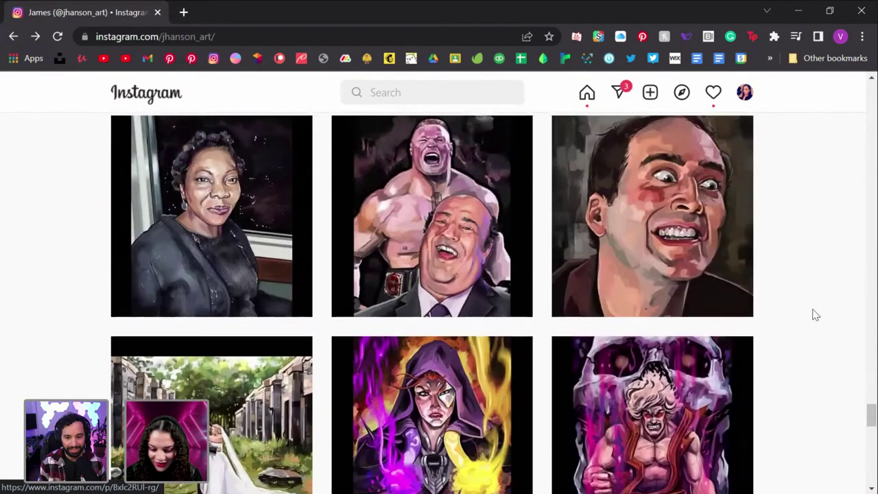
scroll(815, 315, "up", 4)
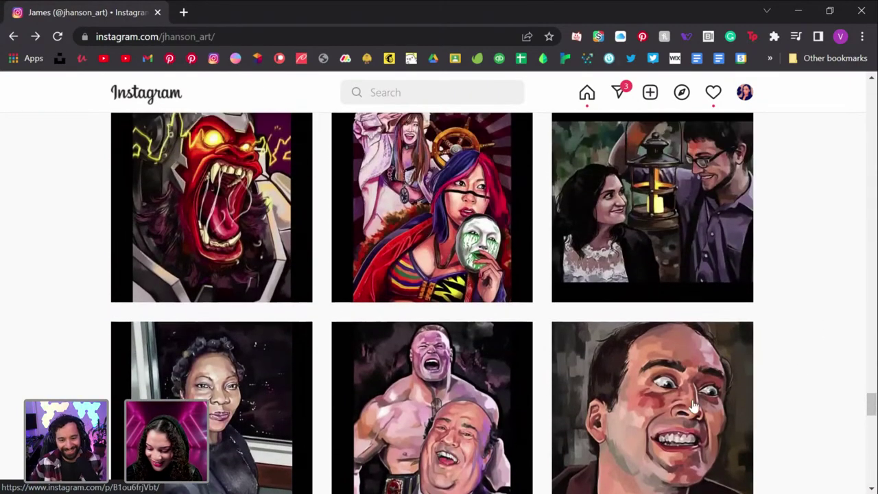
left_click(707, 399)
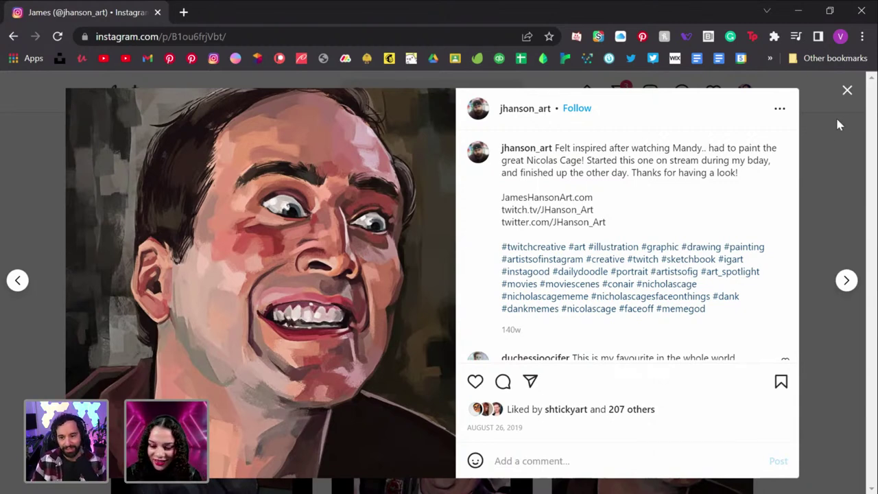
left_click(847, 95)
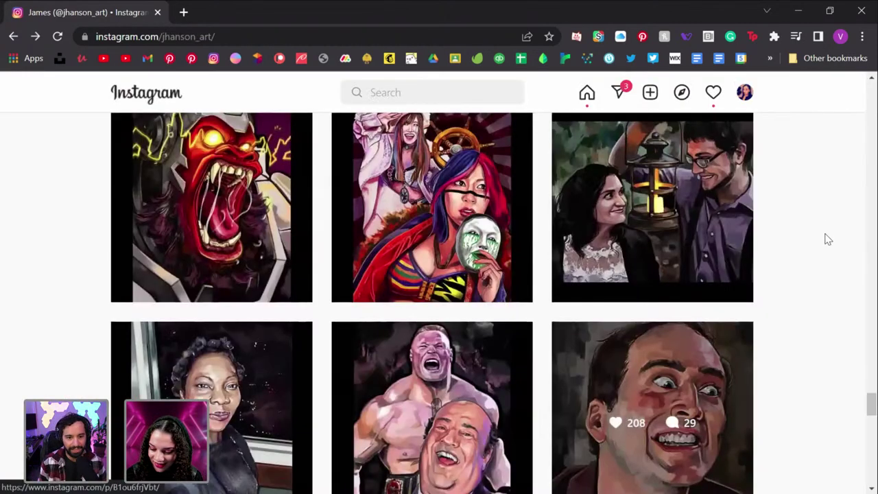
scroll(827, 239, "up", 5)
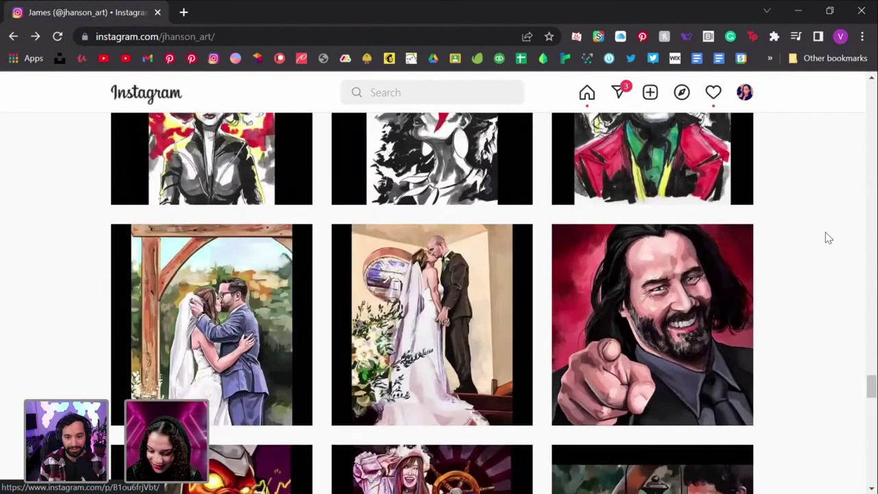
left_click(622, 285)
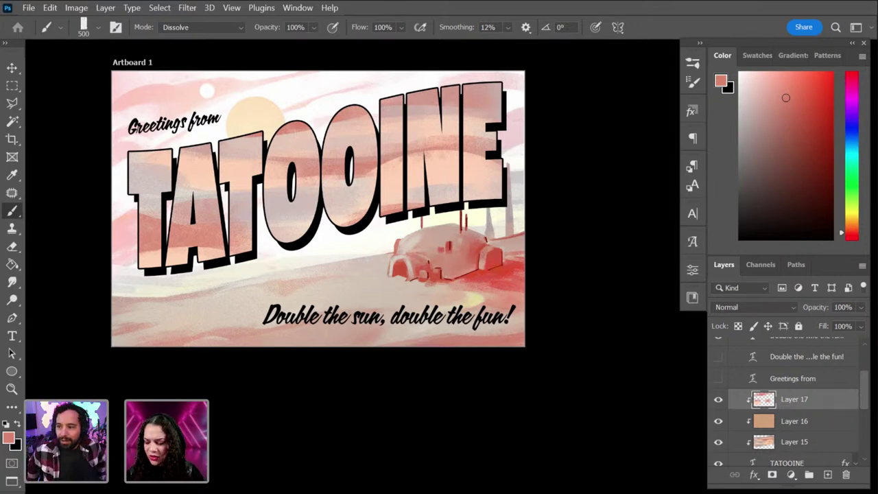
Step: Select Layer 14 and set a slightly lighter vehicle red with the brush at size 45
key("ctrl+plus")
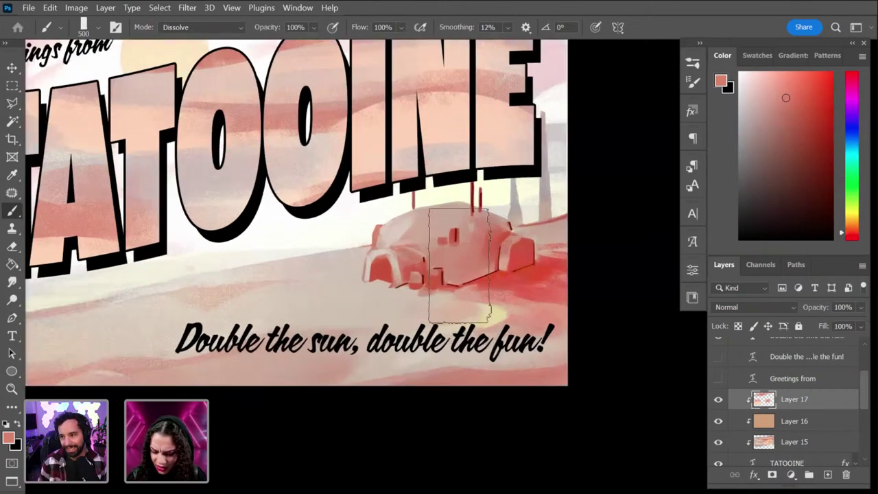
key("alt")
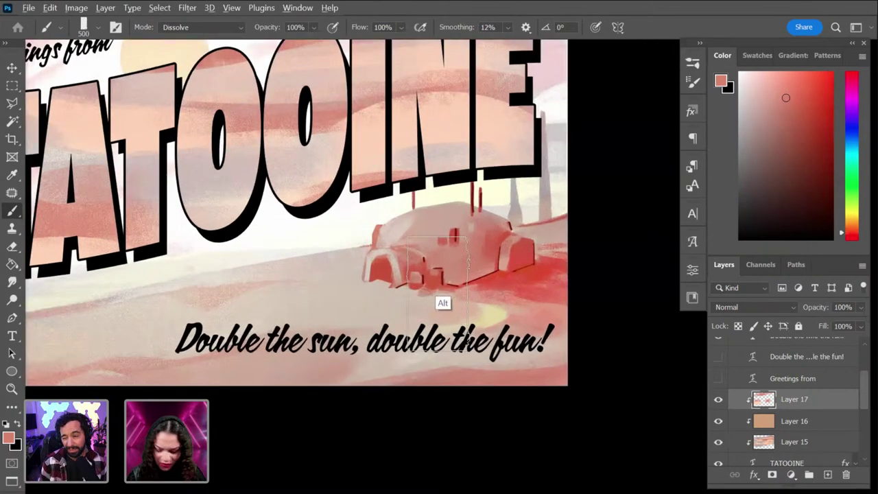
left_click(450, 269, "alt")
key("bracketleft")
key("bracketleft")
key("bracketleft")
key("bracketleft")
key("bracketleft")
key("bracketleft")
key("bracketleft")
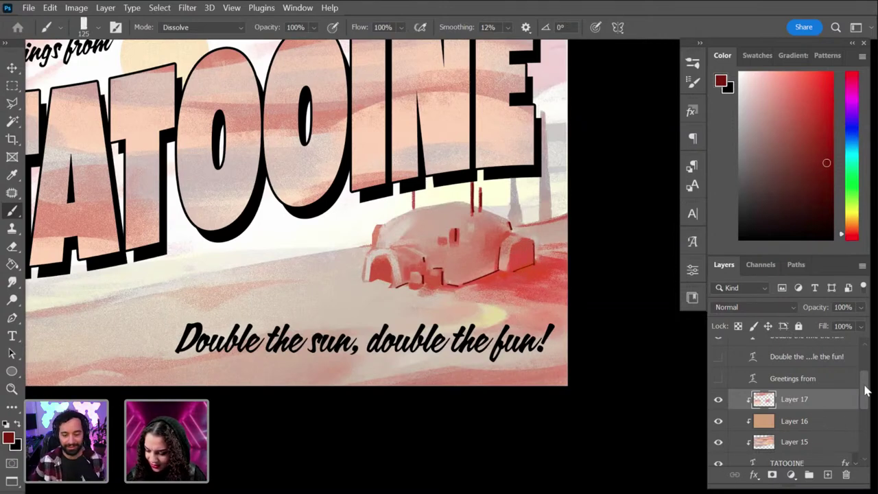
scroll(862, 411, "down", 5)
left_click(816, 398)
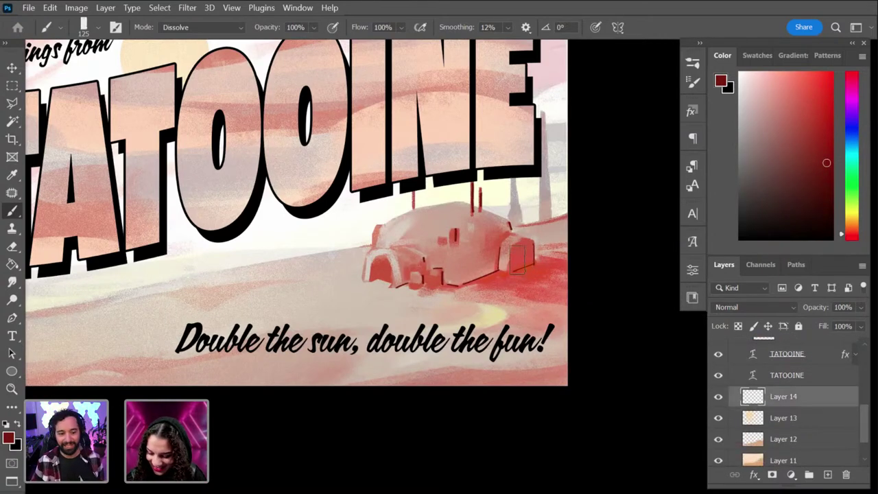
left_click(825, 158)
left_click_drag(825, 158, 822, 140)
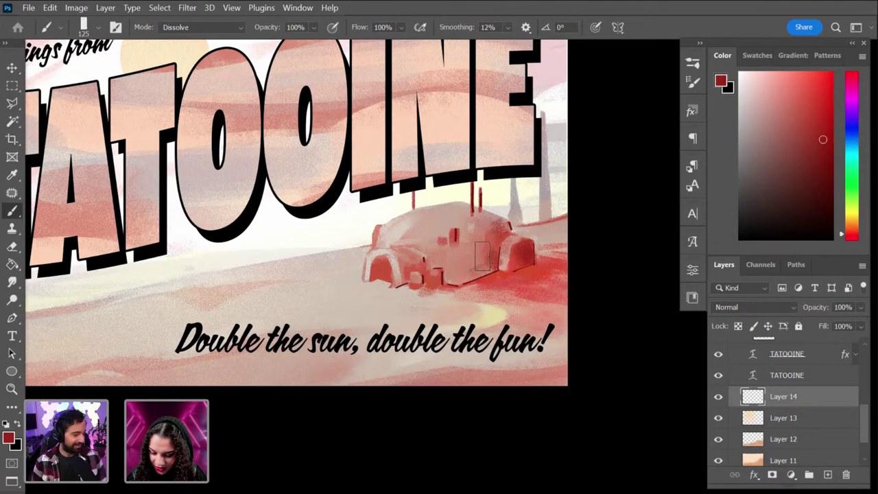
key("bracketleft")
key("bracketleft")
key("bracketleft")
key("bracketleft")
key("bracketleft")
key("bracketleft")
key("bracketleft")
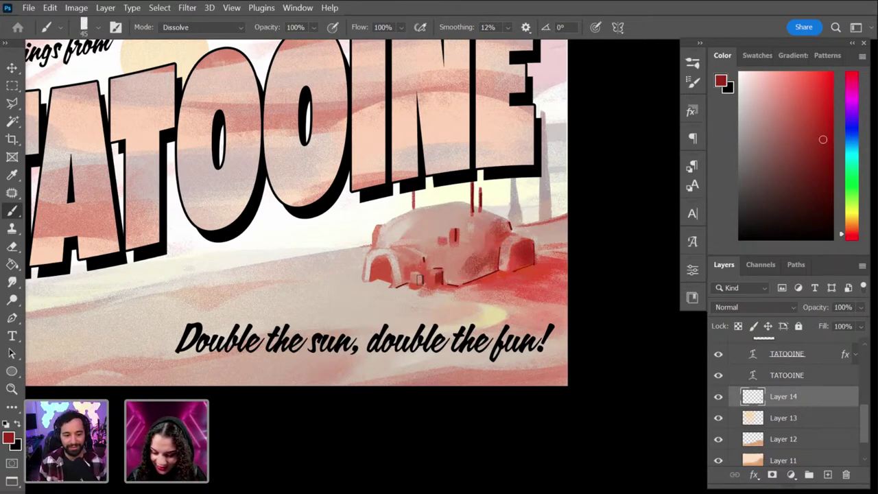
Step: Paint red shading on the building's left side and darker red on its right
mouse_move(410, 266)
left_mouse_down()
mouse_move(418, 263)
mouse_move(409, 259)
mouse_move(400, 287)
mouse_move(375, 275)
mouse_move(387, 264)
mouse_move(379, 273)
left_mouse_up()
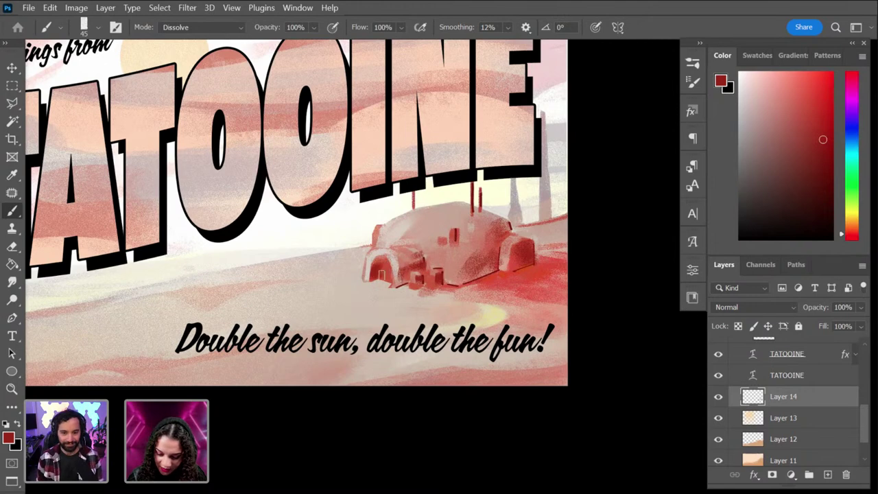
left_click(468, 252, "alt")
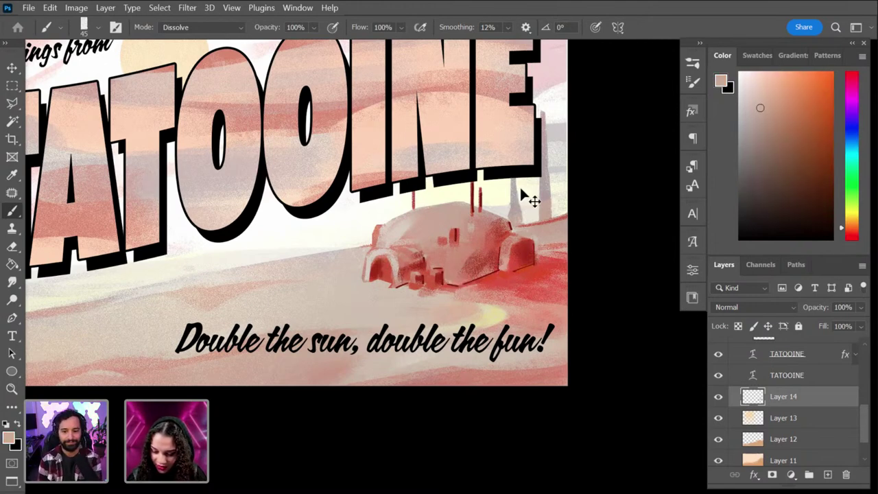
left_click(475, 271, "alt")
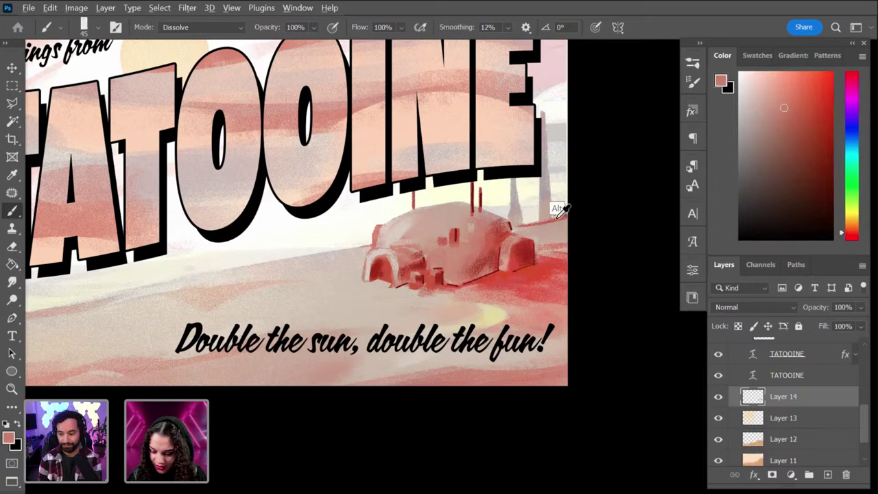
left_click(508, 227, "alt")
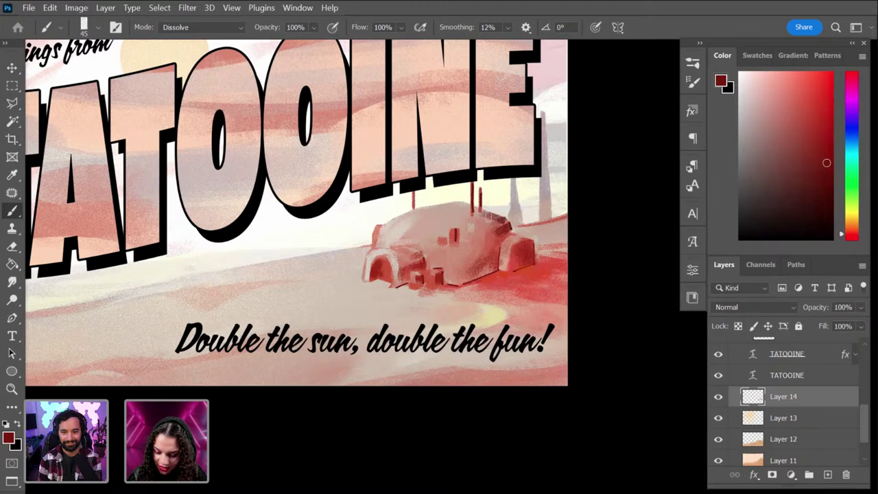
left_click(482, 218, "alt")
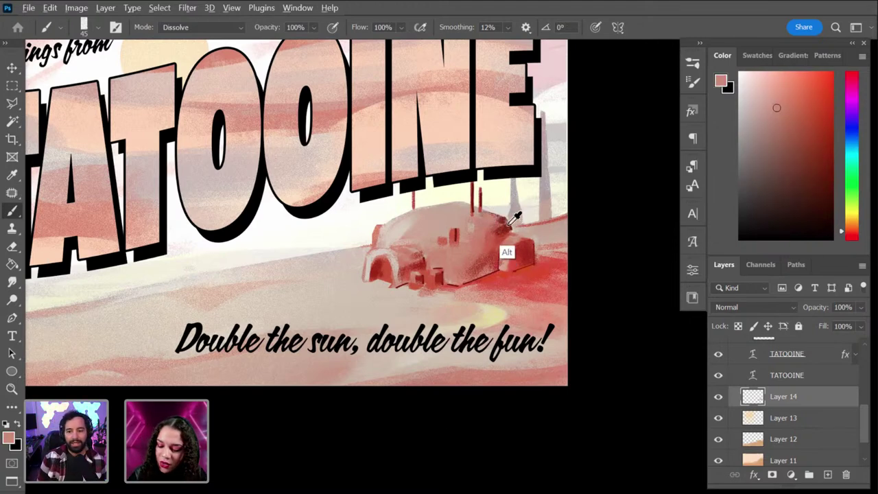
left_click(508, 252, "alt")
mouse_move(526, 260)
left_mouse_down()
mouse_move(512, 281)
mouse_move(533, 242)
mouse_move(512, 264)
mouse_move(530, 241)
mouse_move(517, 273)
mouse_move(532, 254)
left_mouse_up()
Step: Sample brighter red, muted salmon and pinkish grey from the building, then view the whole postcard
left_click(519, 260, "alt")
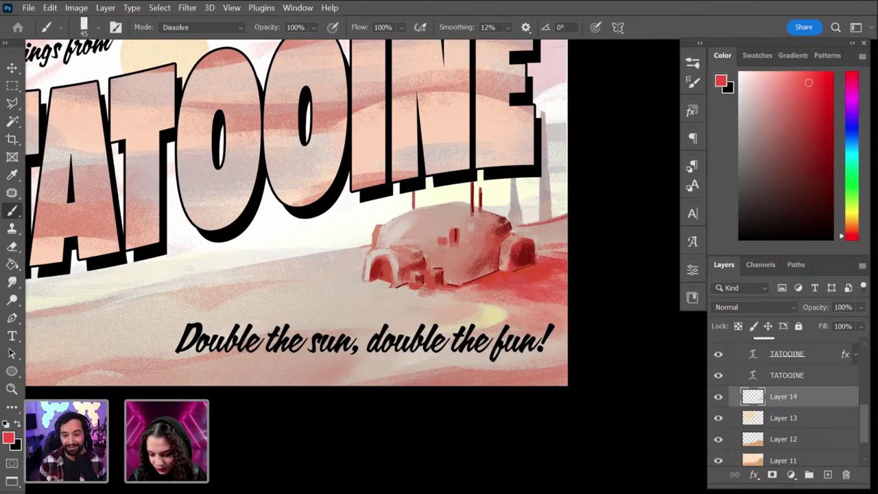
left_click(473, 261, "alt")
left_click(525, 271, "alt")
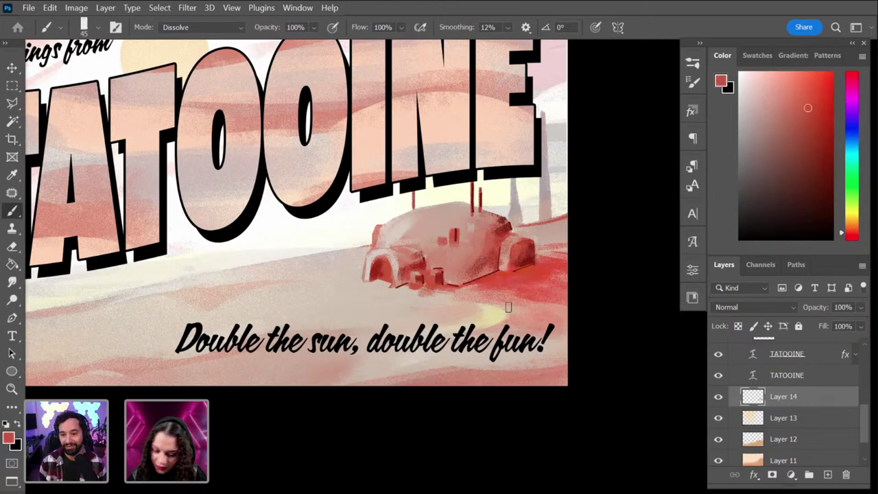
left_click(431, 242, "alt")
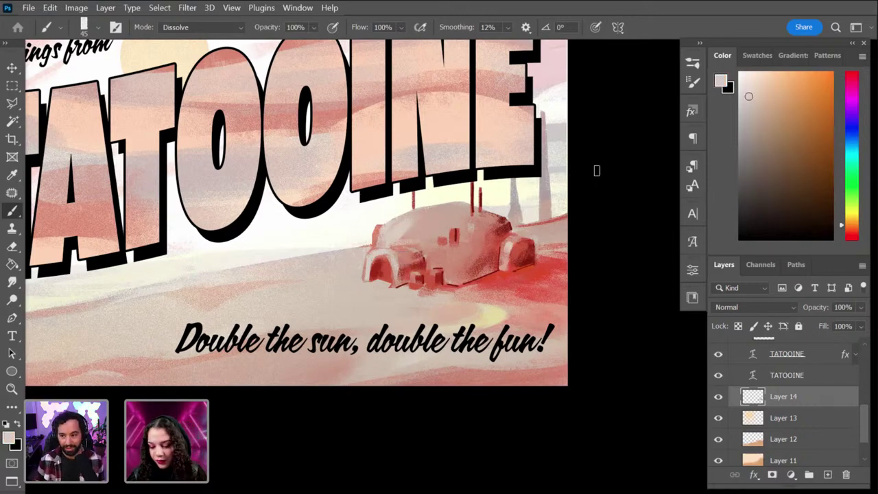
scroll(596, 171, "down", 1)
key("ctrl+plus")
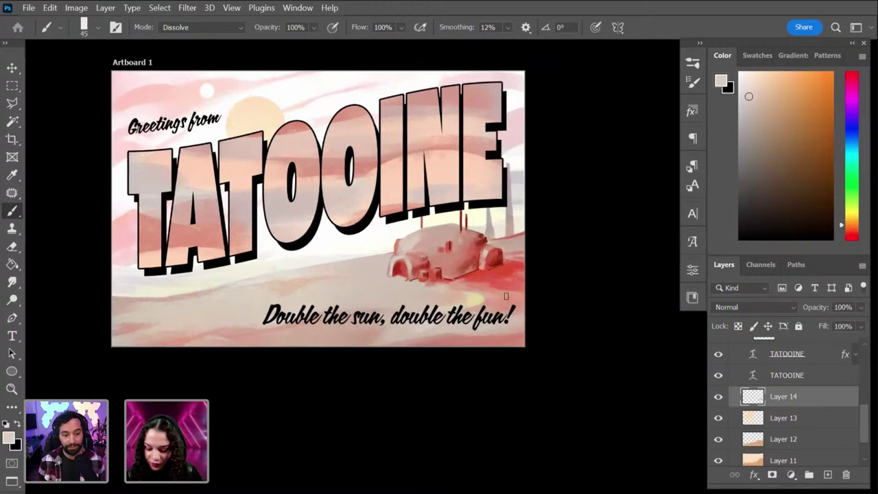
Step: Add a new empty layer above the tagline and select a rectangle just inside the artboard edges
left_click(12, 85)
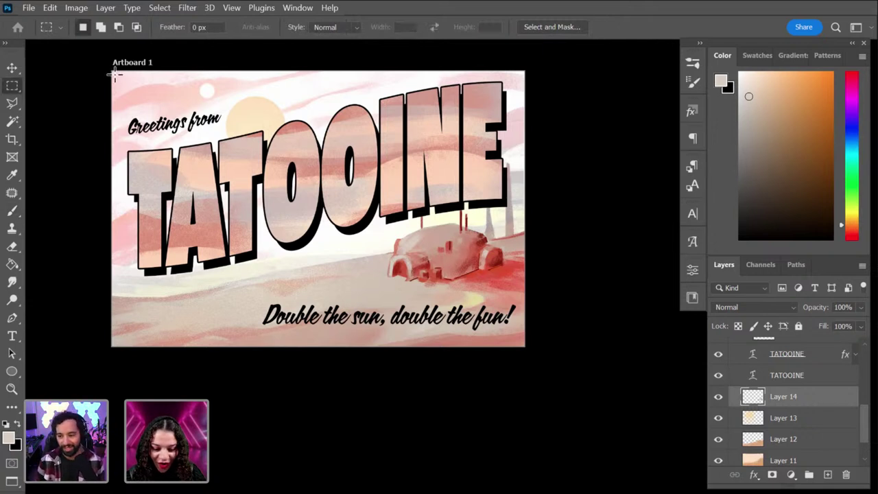
left_click_drag(114, 74, 418, 226)
left_click(418, 226)
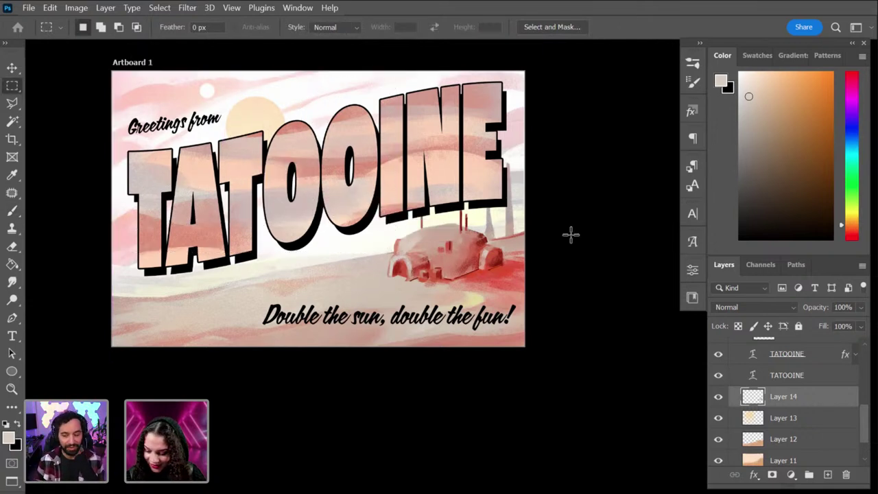
scroll(799, 415, "up", 10)
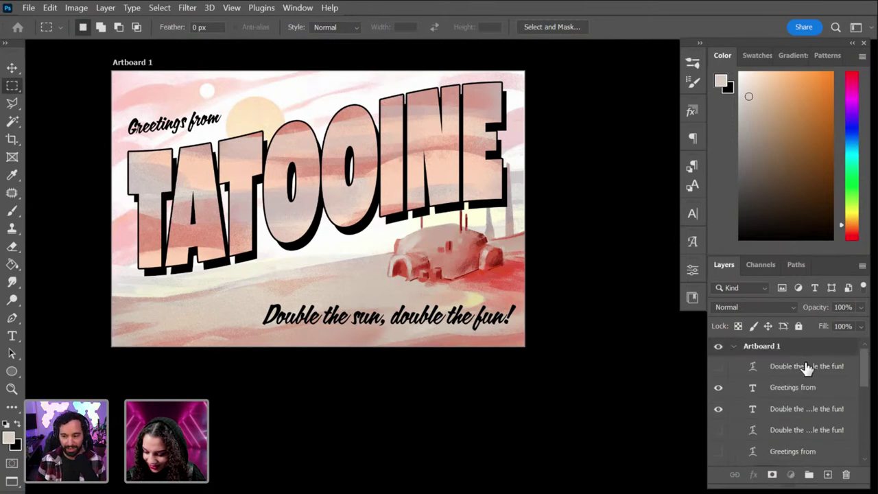
left_click(805, 368)
key("ctrl+shift+alt+n")
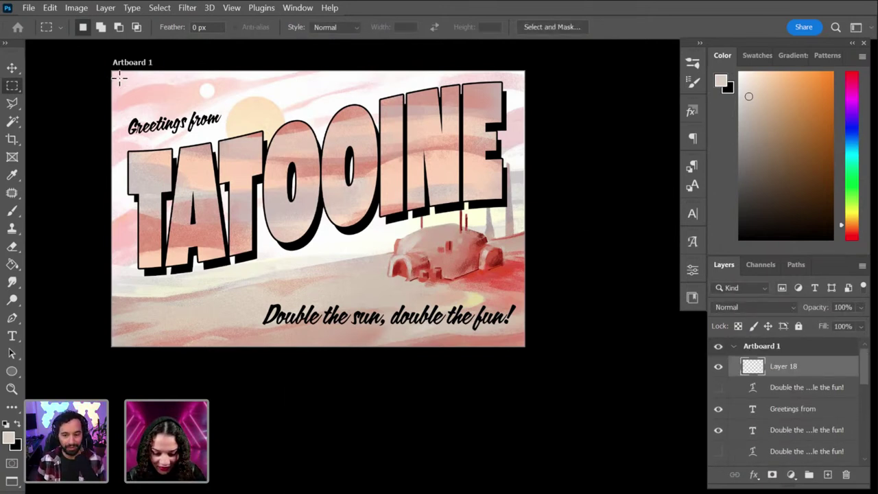
left_click_drag(119, 78, 517, 340)
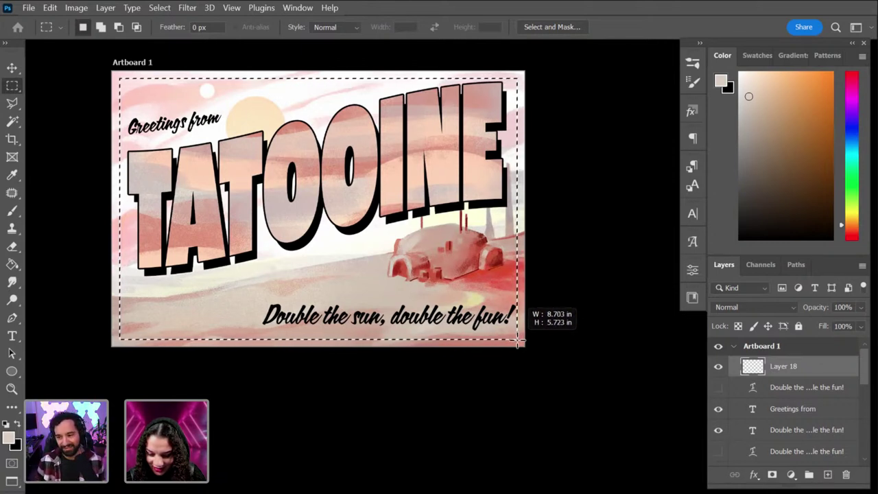
left_click_drag(517, 340, 518, 342)
Step: Invert the selection to the outer margin, fill it with a sampled dark red, and nudge the tagline
left_click(12, 264)
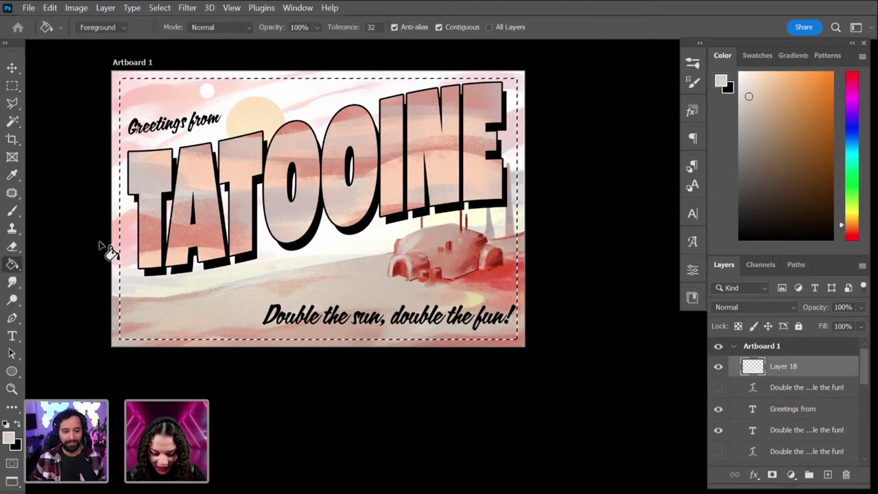
right_click(137, 238, "shift")
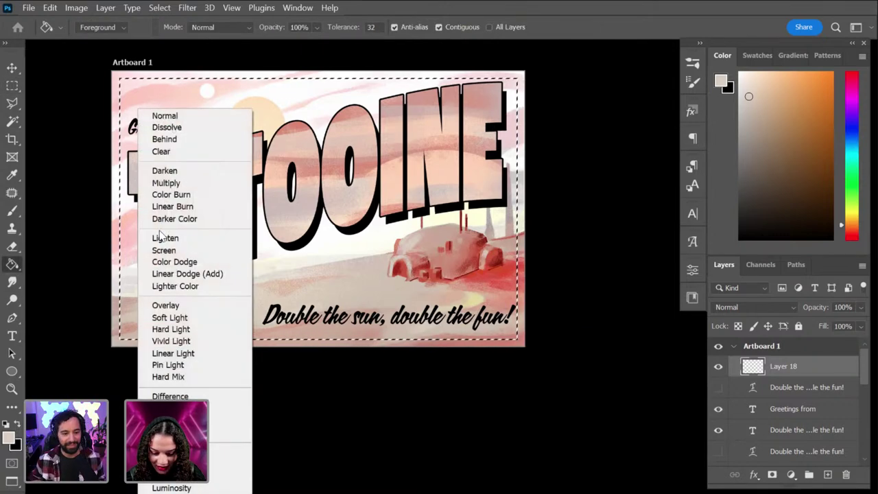
left_click(12, 85)
right_click(202, 147)
left_click(240, 166)
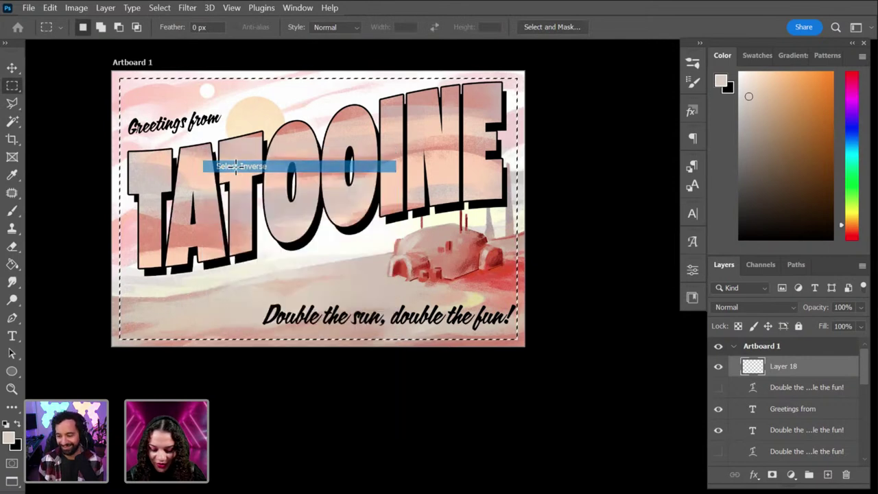
left_click(12, 264)
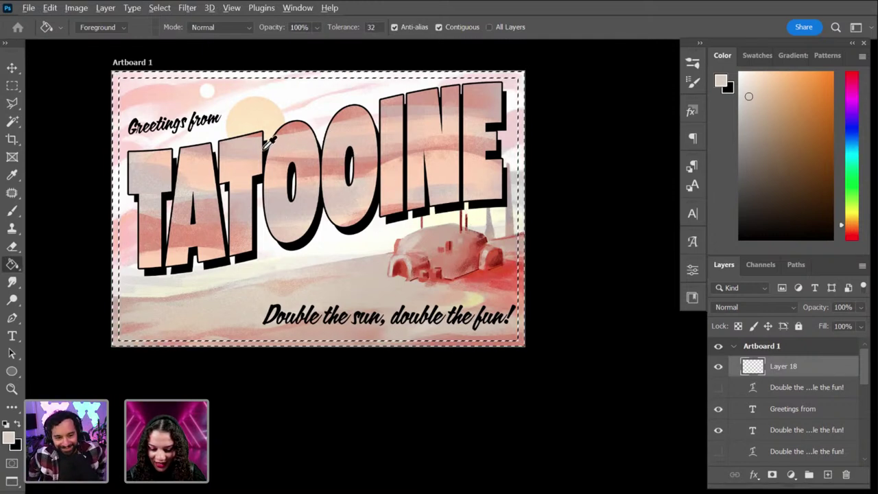
left_click(256, 126, "alt")
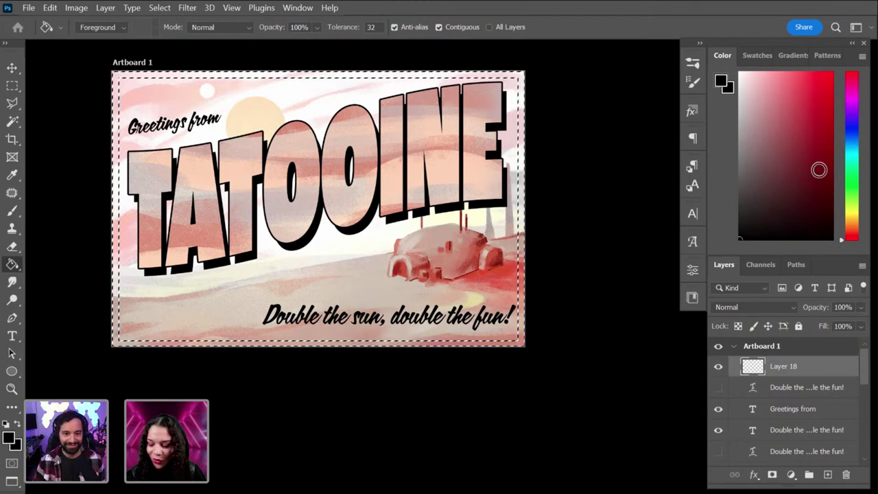
left_click(487, 237, "alt")
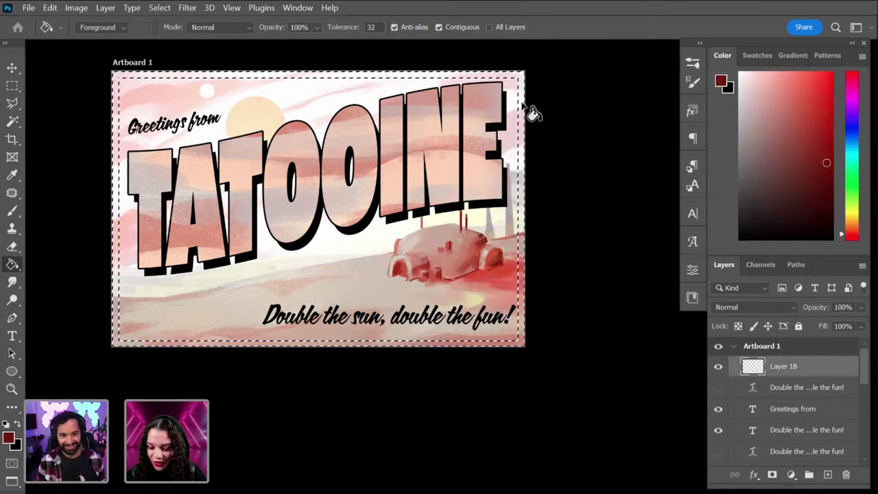
left_click(522, 105)
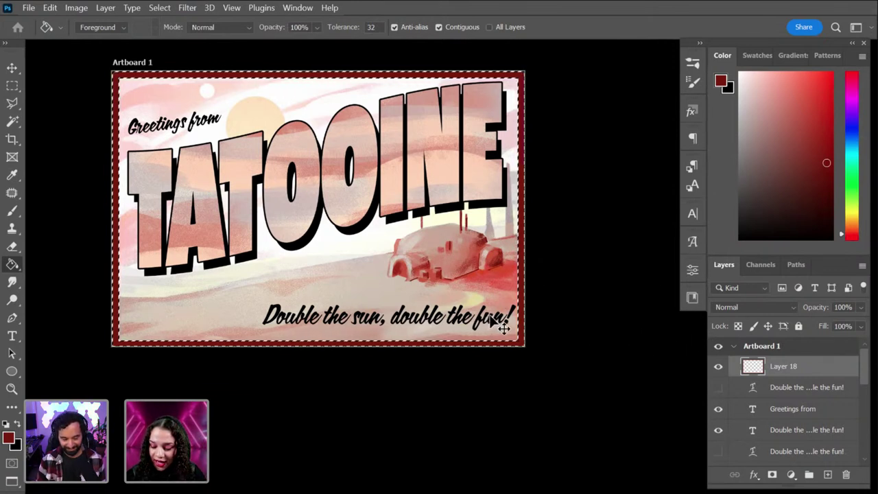
left_click_drag(514, 332, 503, 324)
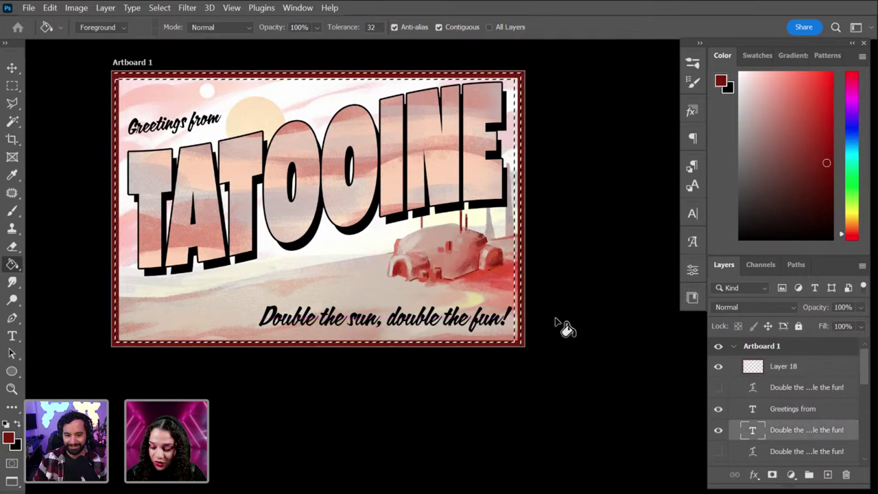
Step: Deselect the border, nudge the tagline up and left, and zoom out to review the whole postcard
key("ctrl+d")
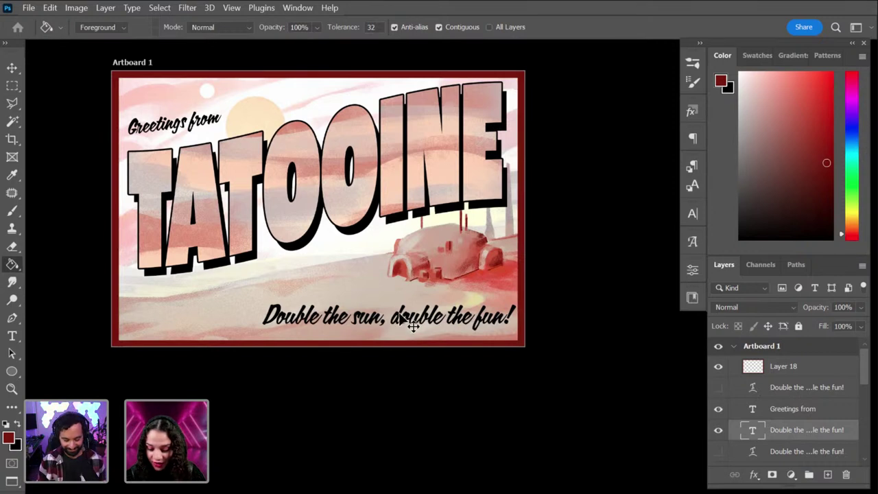
left_click_drag(405, 325, 394, 314)
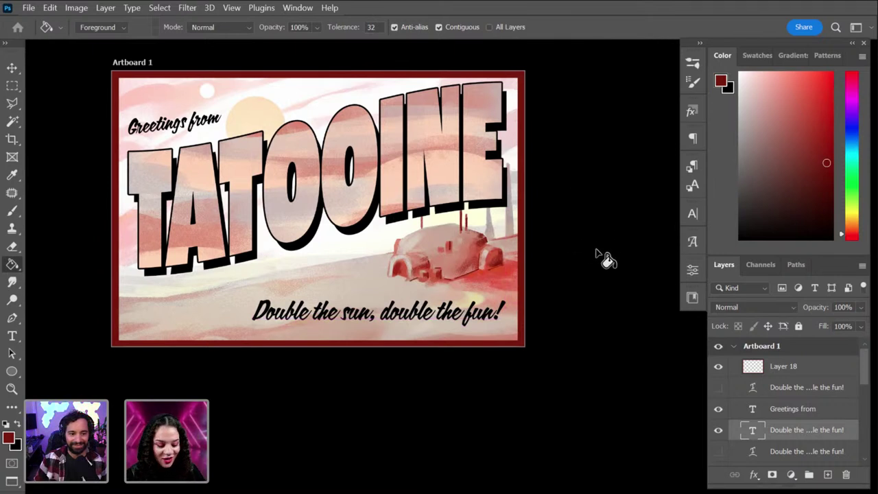
key("ctrl+minus")
key("ctrl+plus")
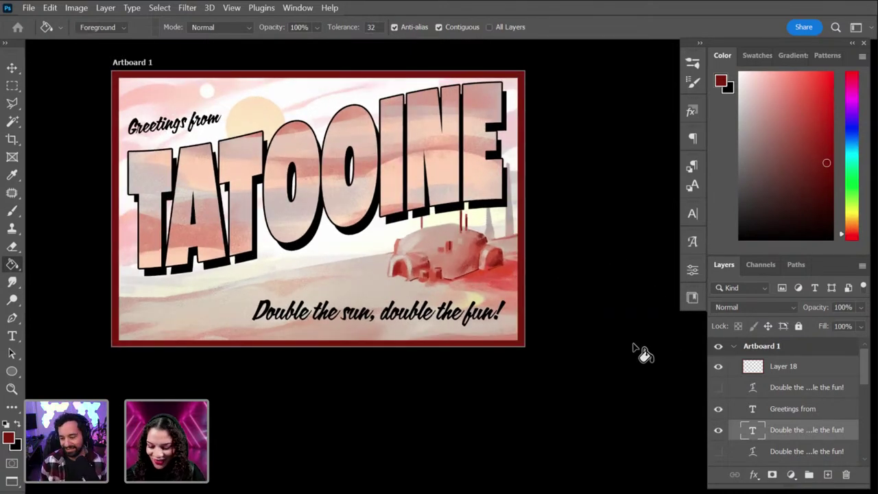
scroll(439, 175, "up", 2)
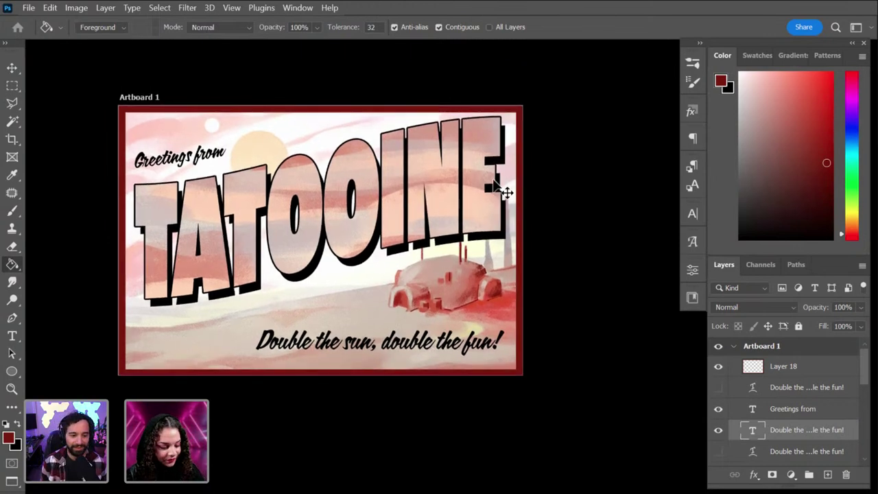
key("ctrl+minus")
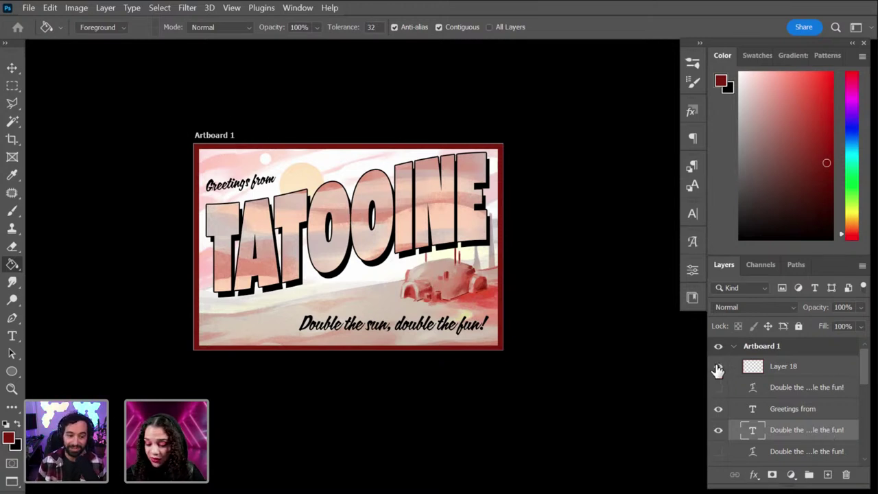
scroll(508, 254, "up", 2)
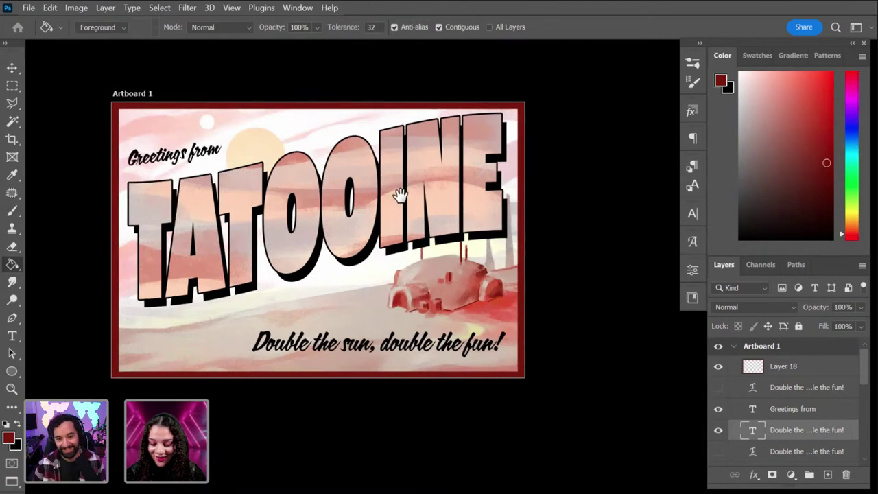
Step: Reposition the postcard view and bring up the Move/Artboard tool choices
left_click_drag(402, 196, 401, 226)
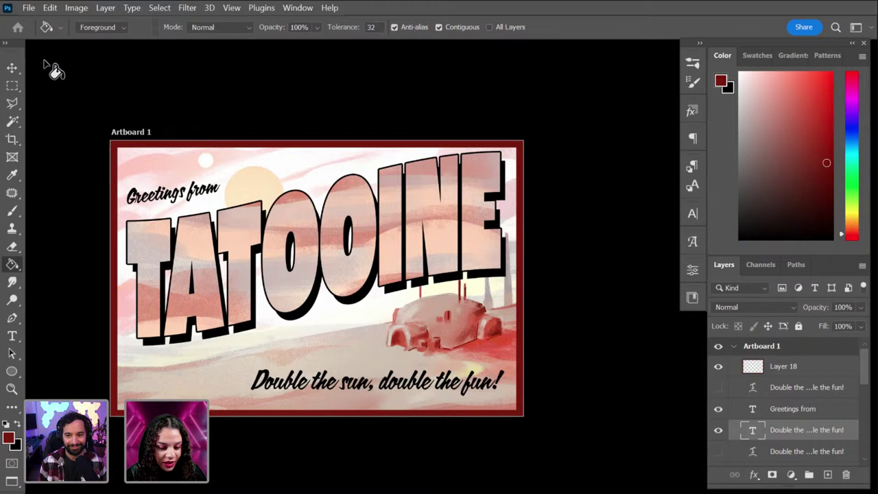
left_click(14, 67)
Step: Draw a new Artboard 2 to the right of the postcard, keeping a custom size
left_click(69, 80)
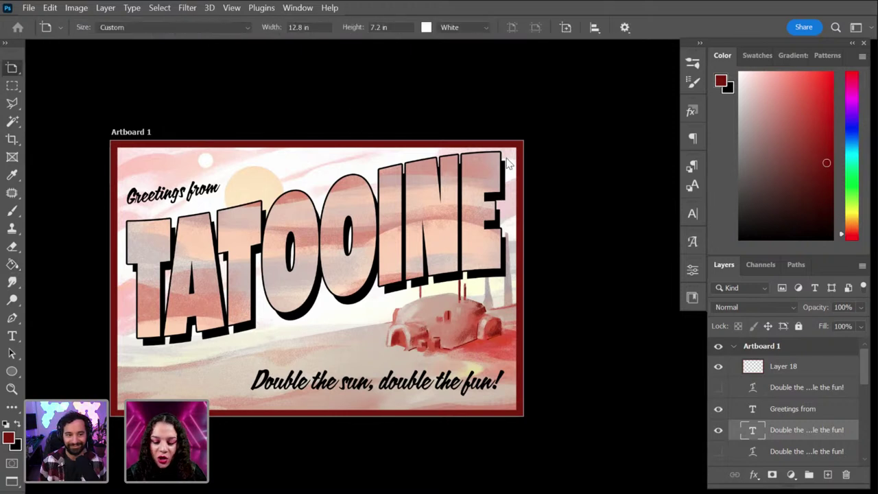
key("ctrl+minus")
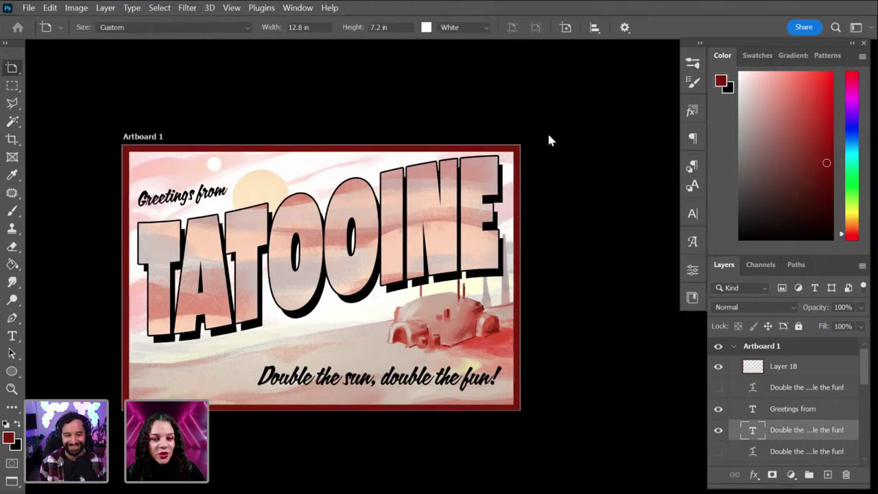
left_click_drag(532, 185, 670, 389)
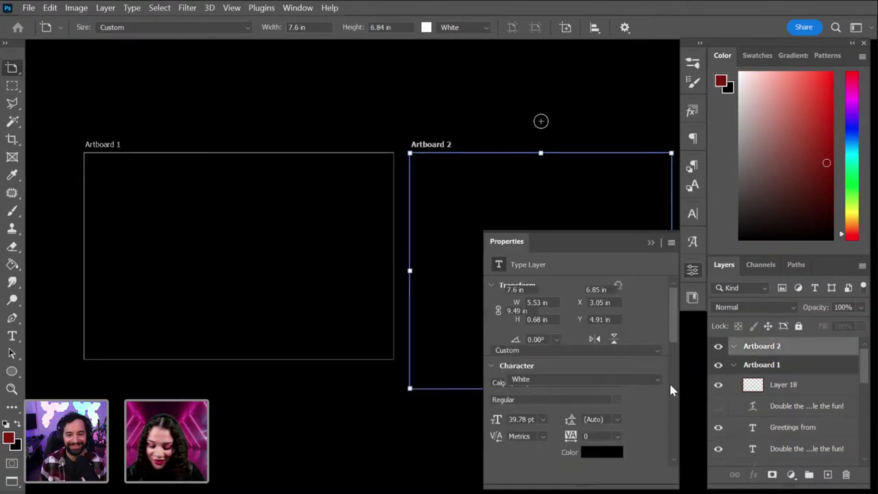
key("ctrl+minus")
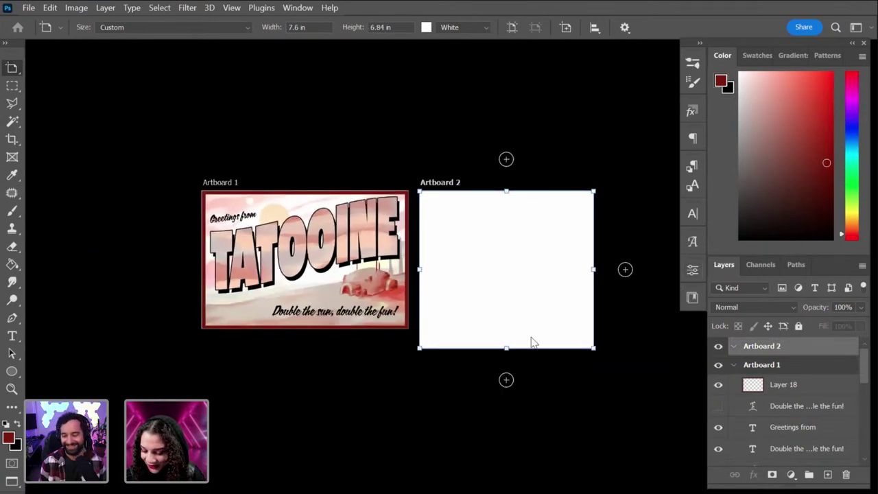
left_click(692, 270)
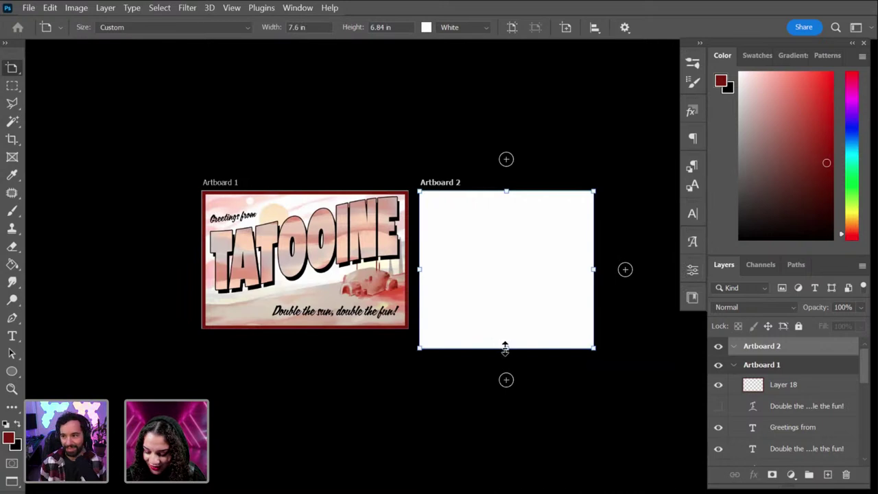
left_click_drag(506, 348, 507, 358)
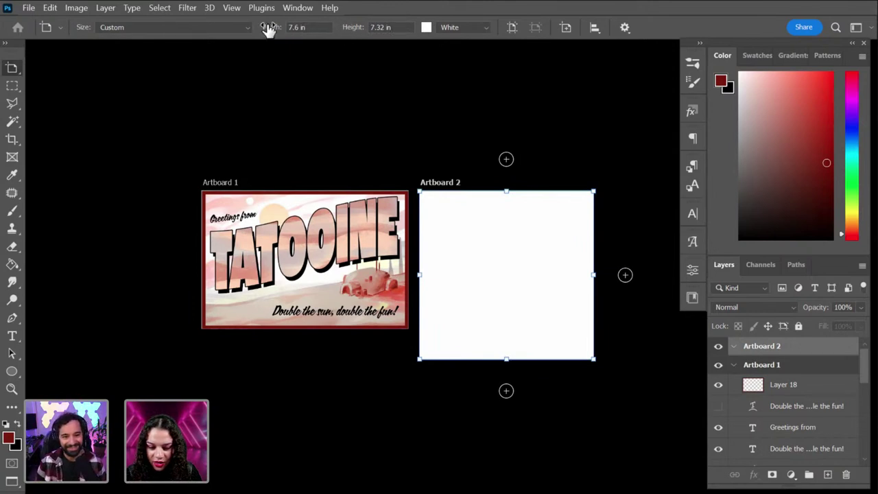
left_click(211, 30)
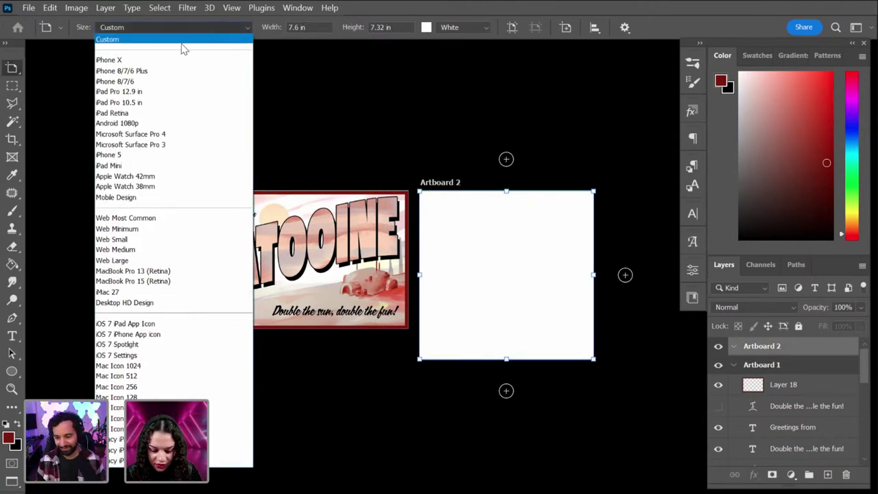
left_click(100, 33)
Step: Set Artboard 2's width and height to 7 in
double_click(297, 27)
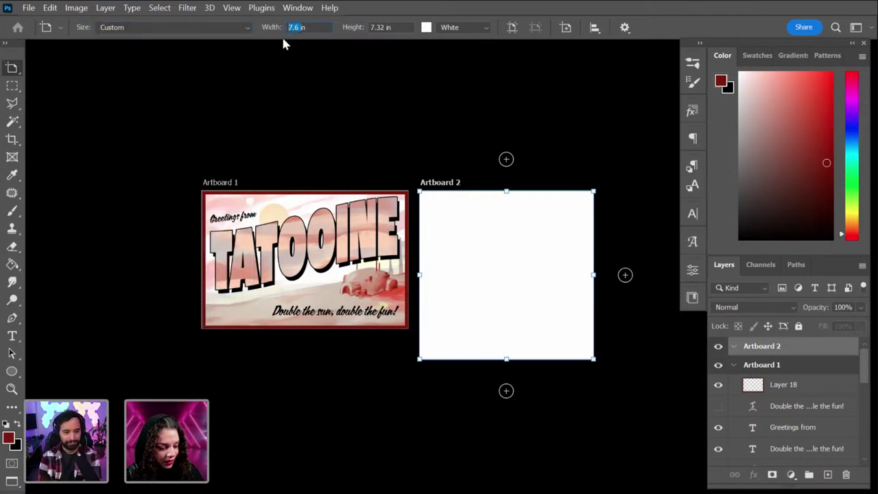
type("7")
key("Return")
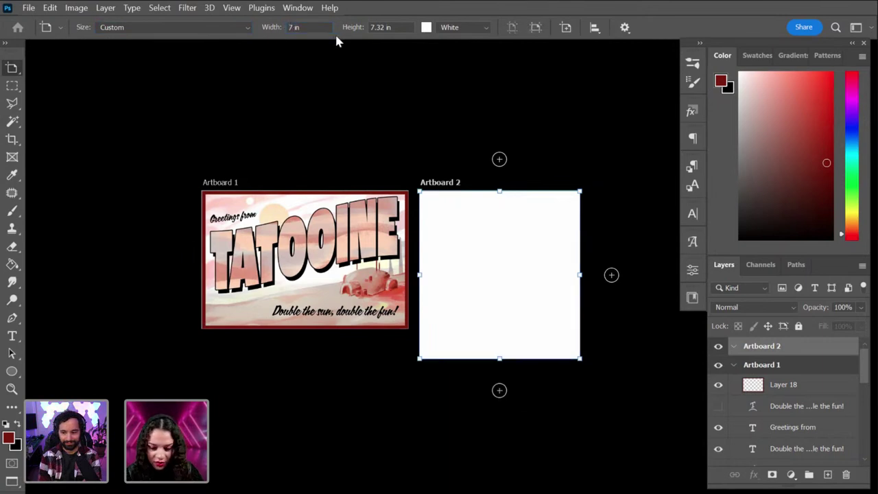
left_click_drag(386, 29, 373, 41)
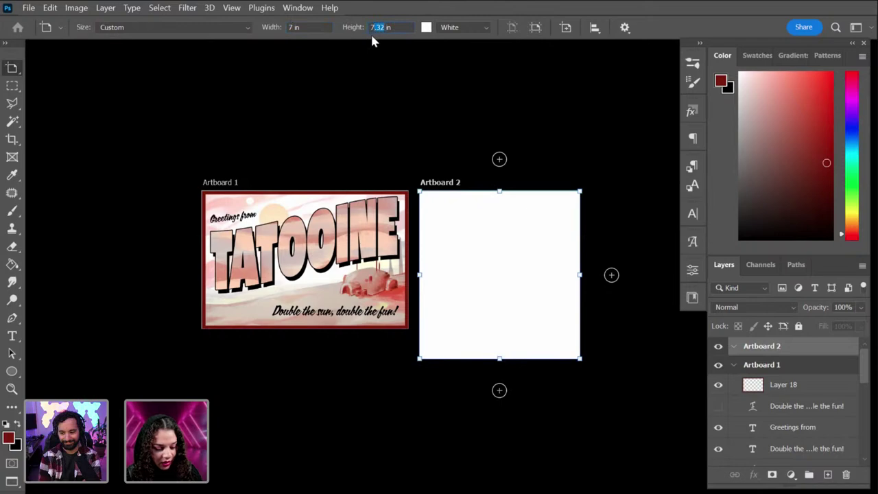
type("7")
key("Return")
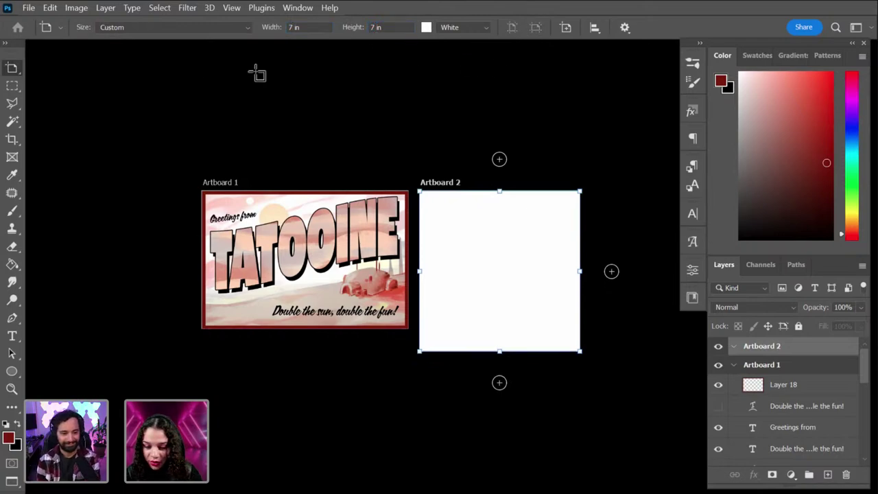
key("Tab")
key("Tab")
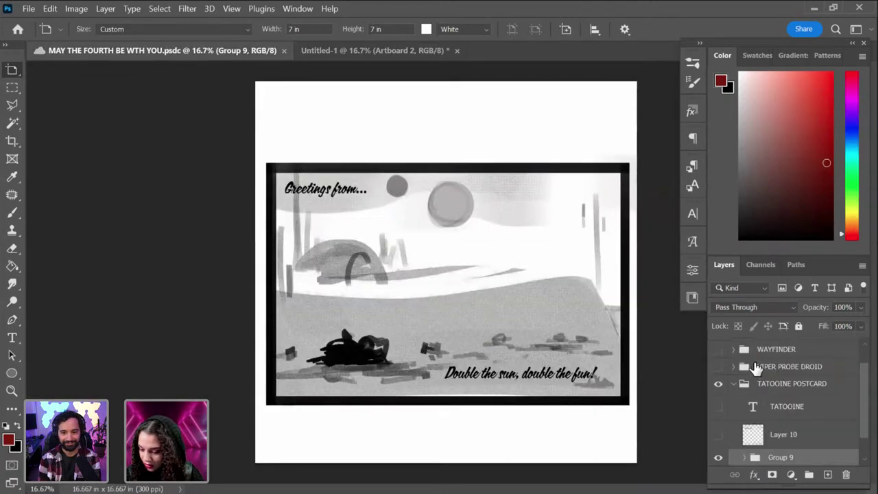
Step: Show the WAYFINDER group, save, and drag the artwork onto Artboard 2 in Untitled-1
left_click(718, 349)
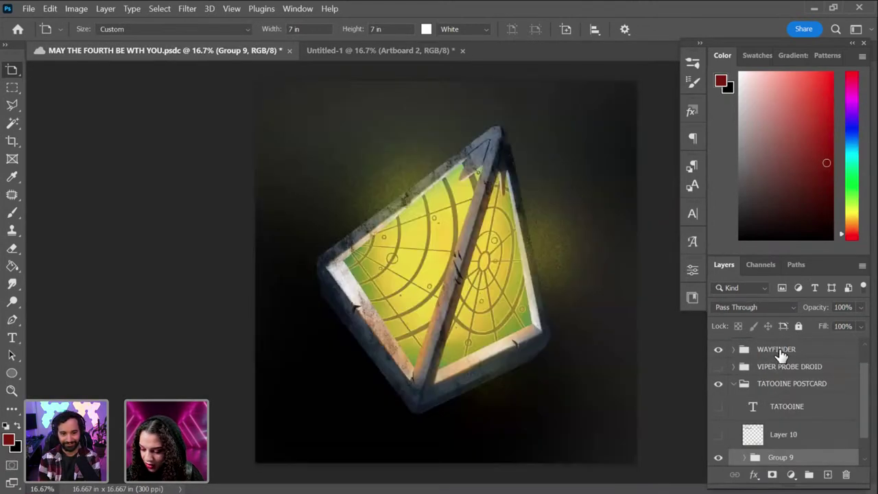
key("ctrl+s")
left_click(408, 50)
left_click_drag(408, 50, 513, 237)
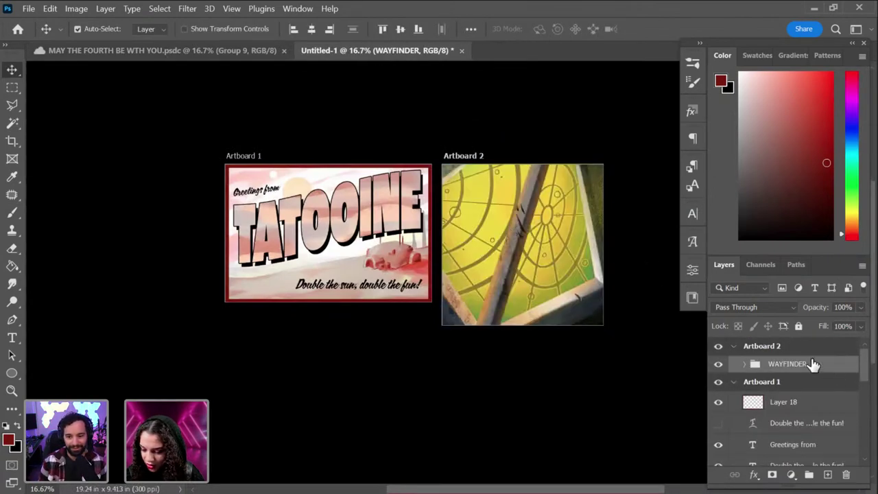
key("ctrl+t")
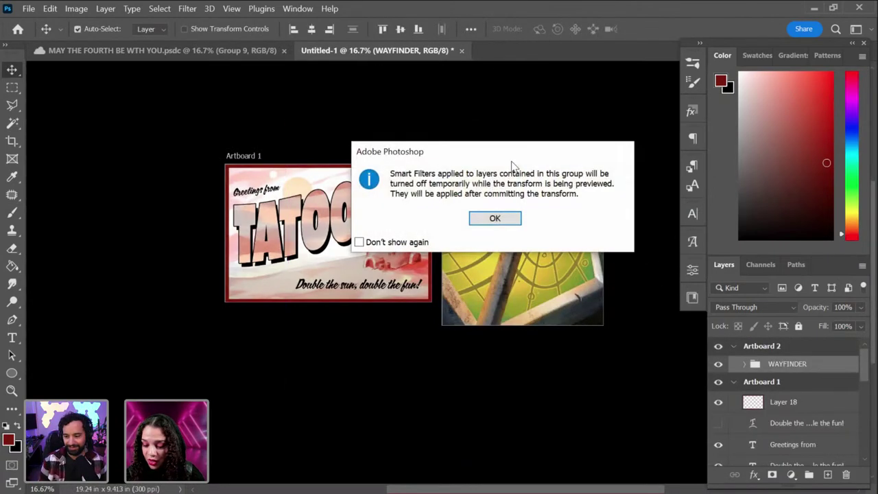
left_click(507, 219)
key("Return")
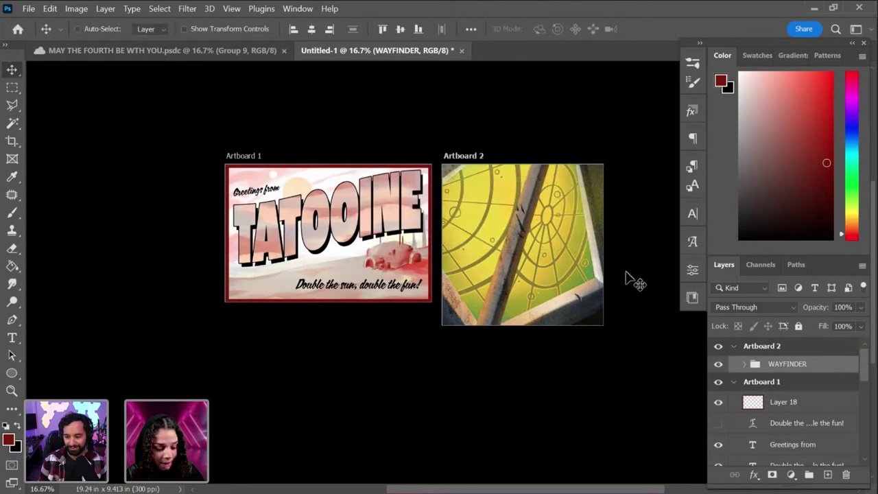
Step: Scale the WAYFINDER artwork down to about 43.68% so it fits inside Artboard 2
key("ctrl+minus")
left_click_drag(558, 226, 484, 239)
key("ctrl+t")
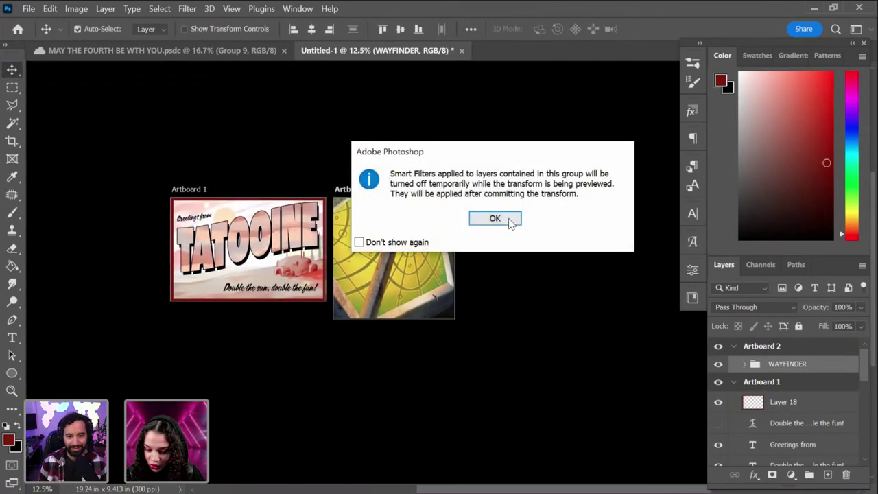
left_click(506, 218)
left_click_drag(549, 65, 463, 183)
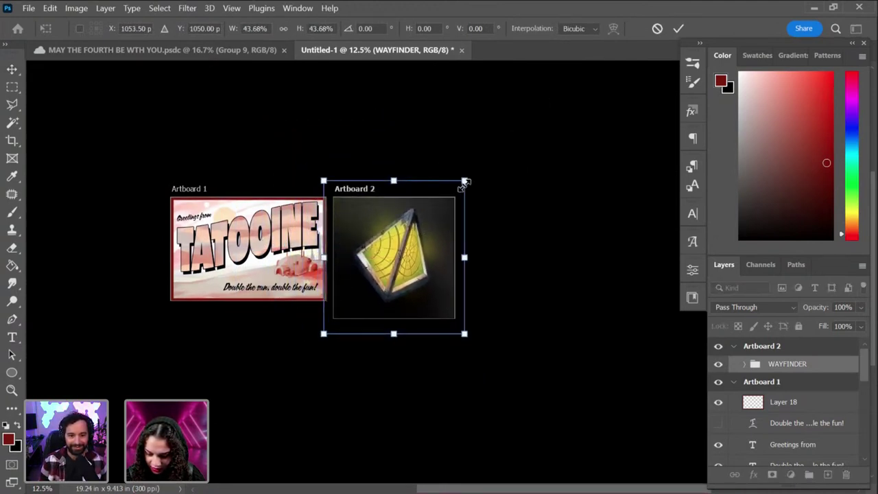
key("Return")
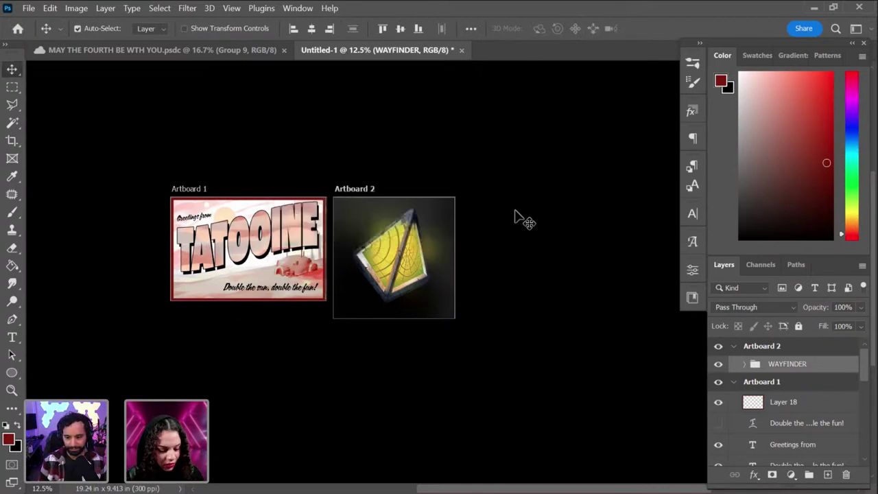
scroll(480, 233, "up", 1)
left_click_drag(290, 255, 336, 231)
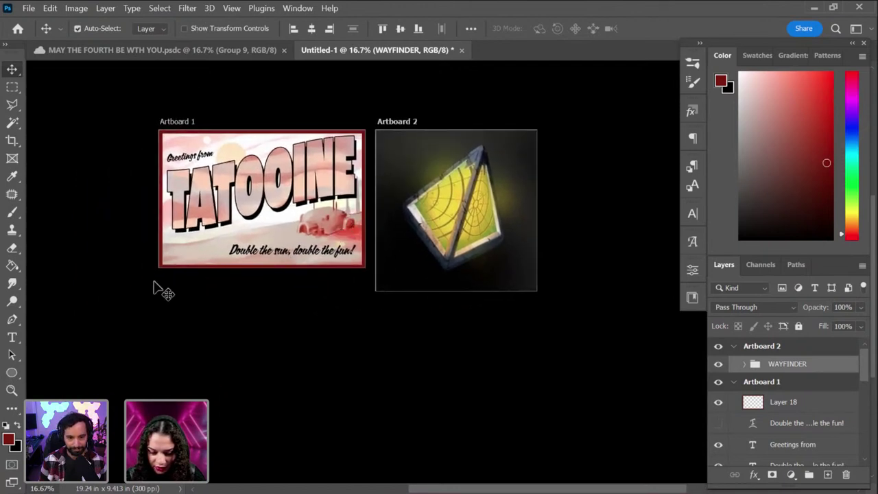
Step: Try drawing a new artboard below the postcard, then undo it
left_click_drag(14, 71, 55, 83)
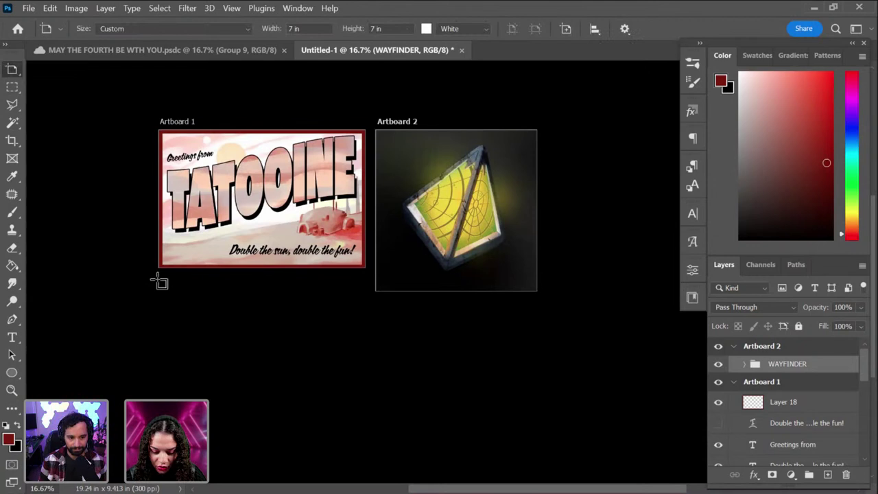
left_click_drag(17, 72, 44, 83)
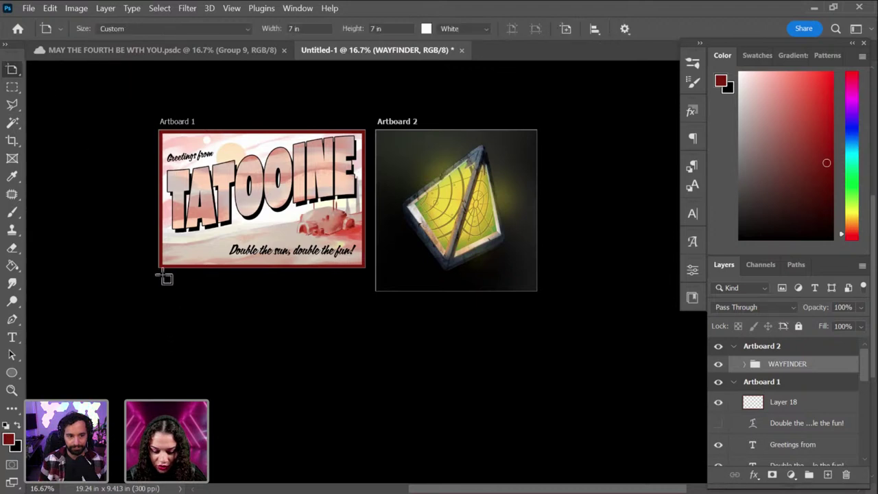
left_click_drag(162, 282, 357, 451)
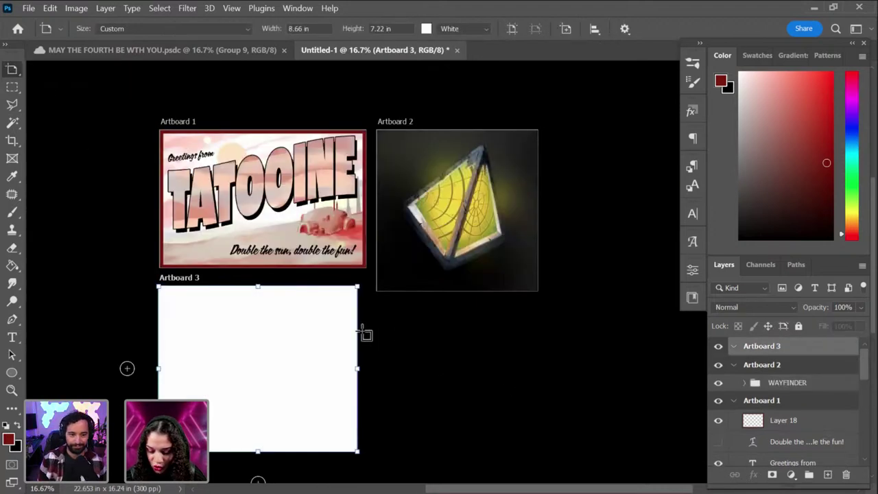
key("ctrl+z")
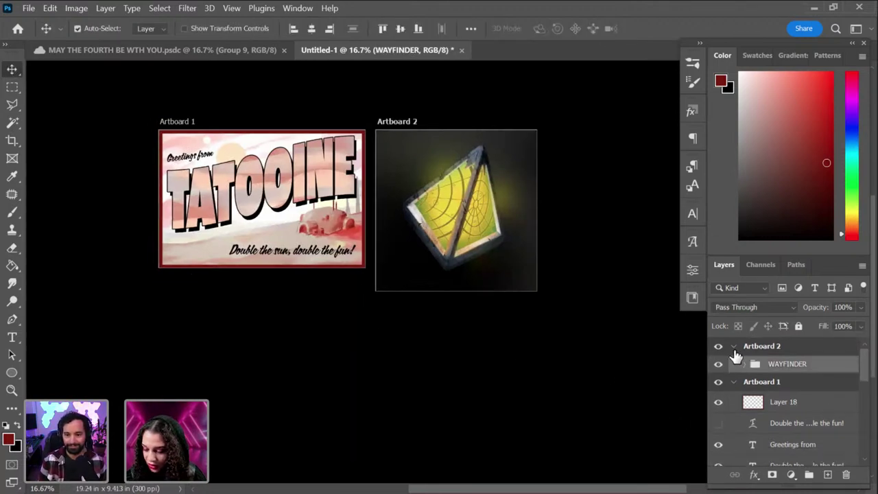
Step: Add Artboard 3 directly below Artboard 1 and stretch it to 11 in tall
left_click(759, 386)
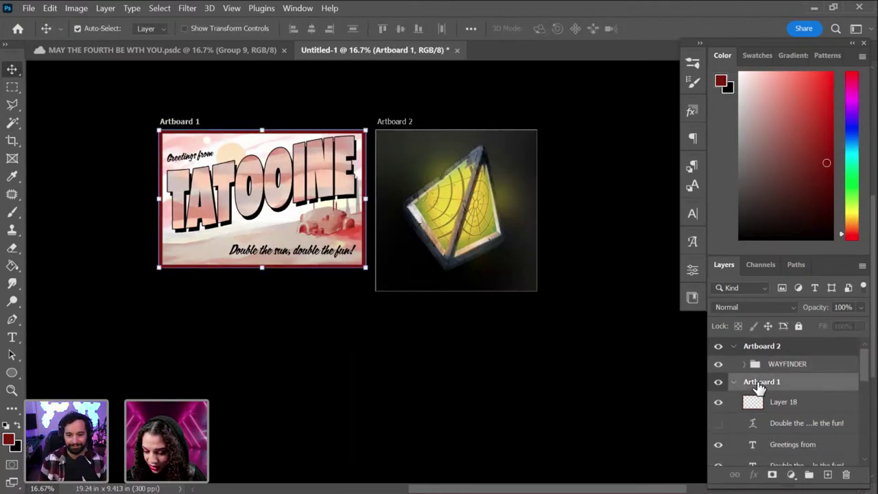
right_click(15, 69)
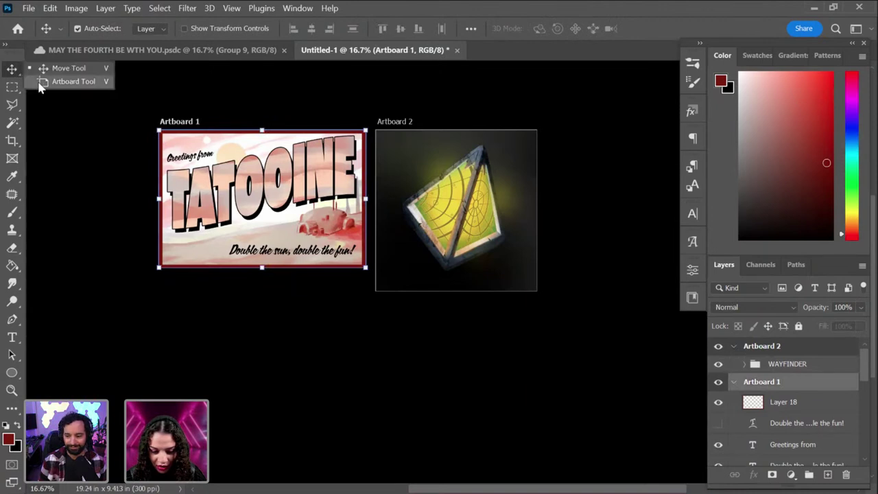
left_click(40, 81)
left_click(262, 300)
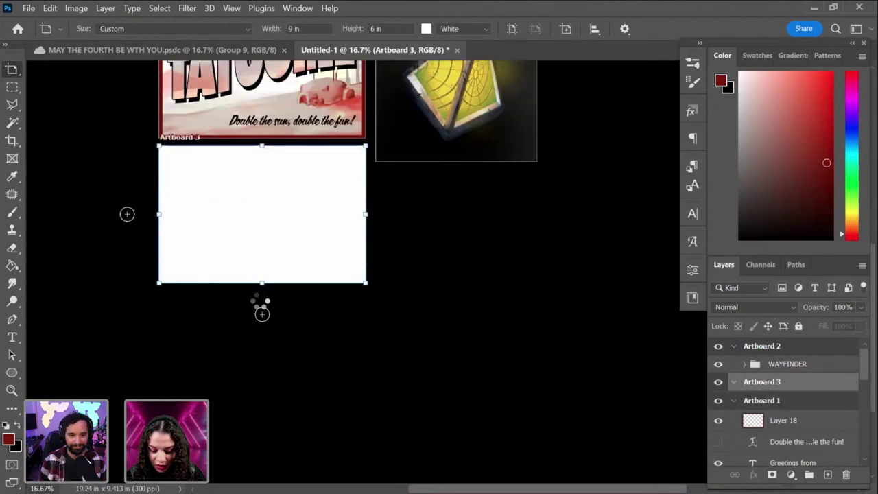
left_click_drag(263, 267, 269, 385)
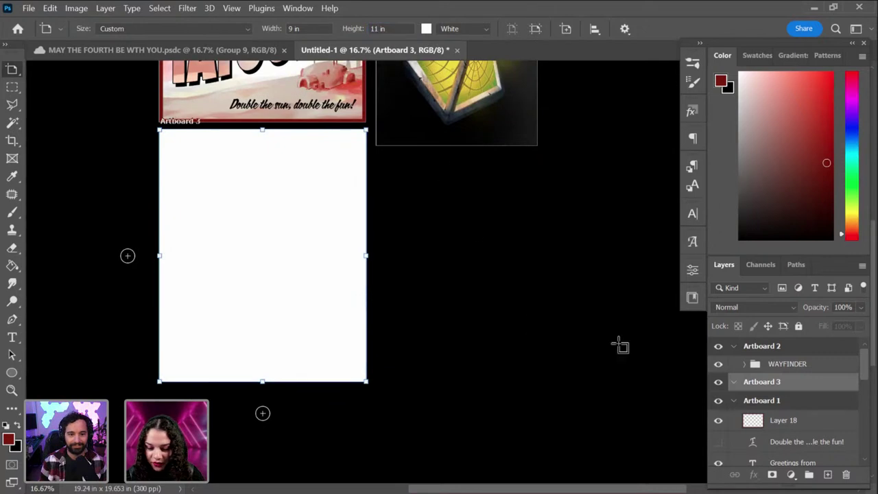
key("ctrl+Tab")
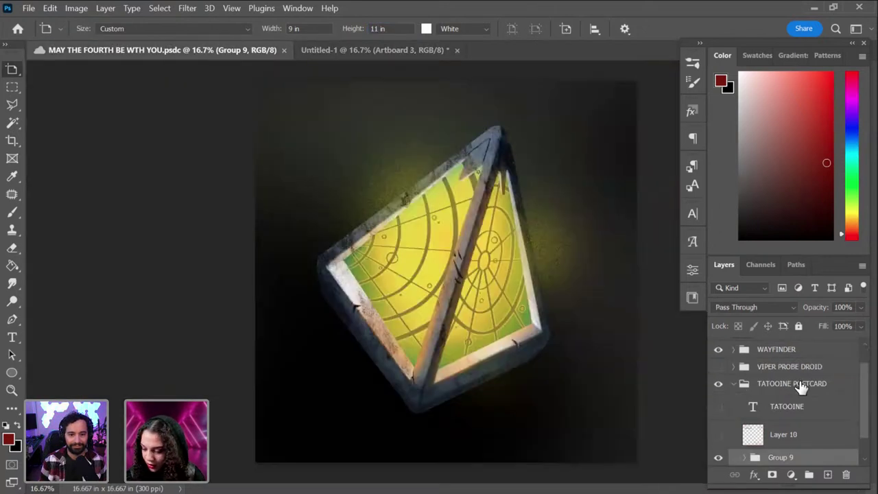
Step: Show only the VIPER PROBE DROID group, convert it to a smart object, and drag it into Untitled-1
left_click(718, 349)
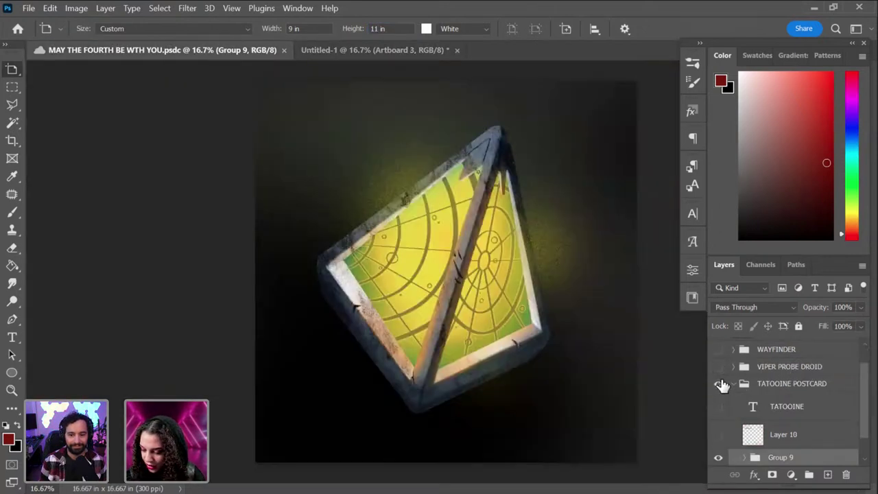
left_click(718, 383)
left_click(718, 366)
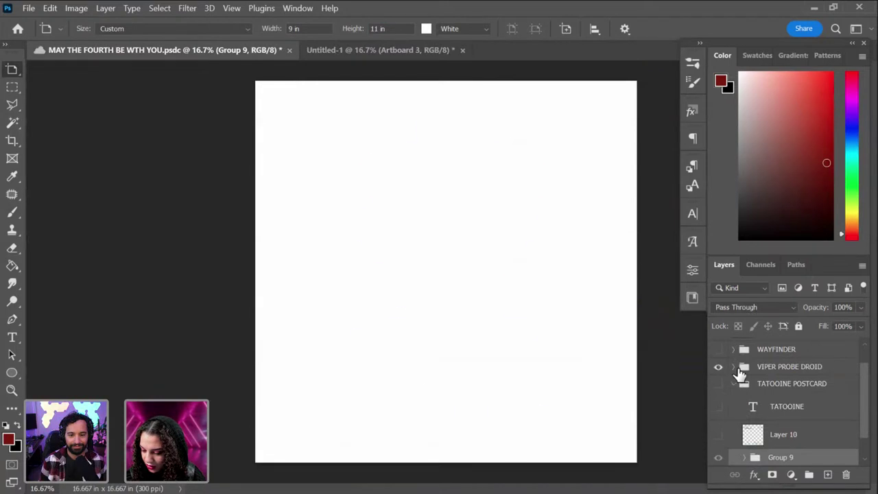
right_click(775, 370)
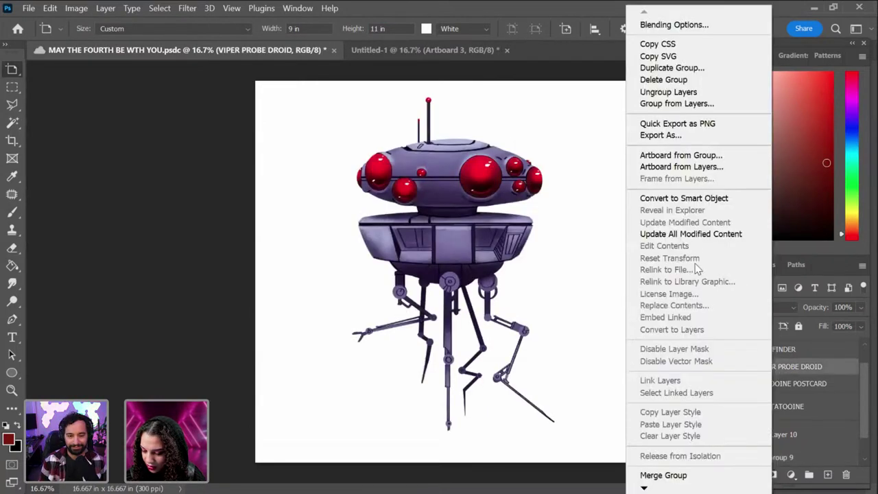
left_click(689, 198)
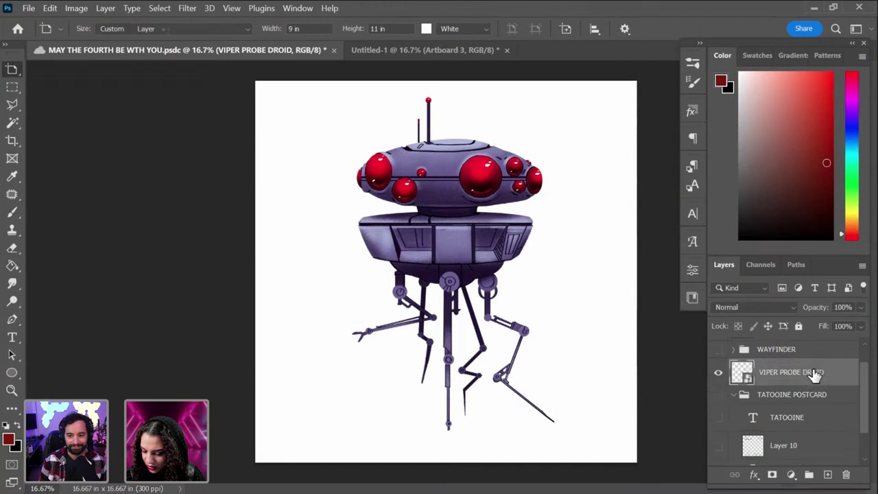
key("v")
left_click_drag(814, 374, 294, 274)
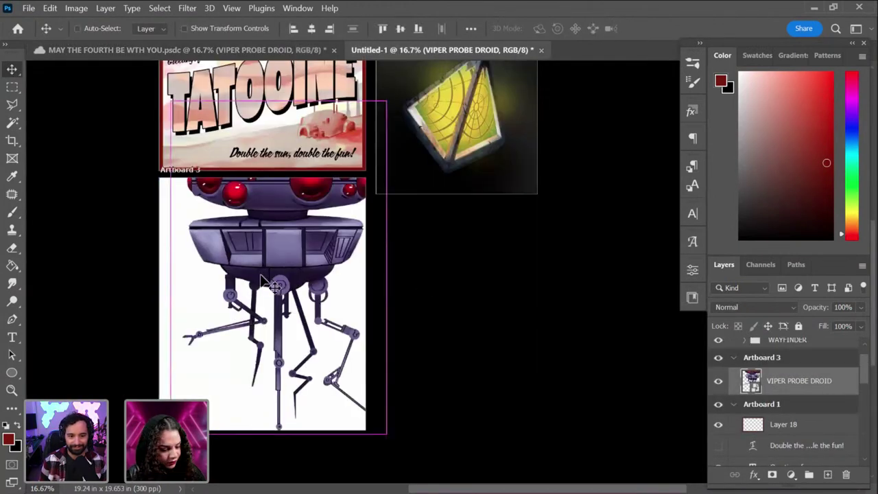
Step: Shrink the droid to about 80% on Artboard 3 and add an empty layer beneath it
key("ctrl+t")
left_click_drag(466, 85, 388, 163)
left_click_drag(298, 237, 287, 271)
key("Return")
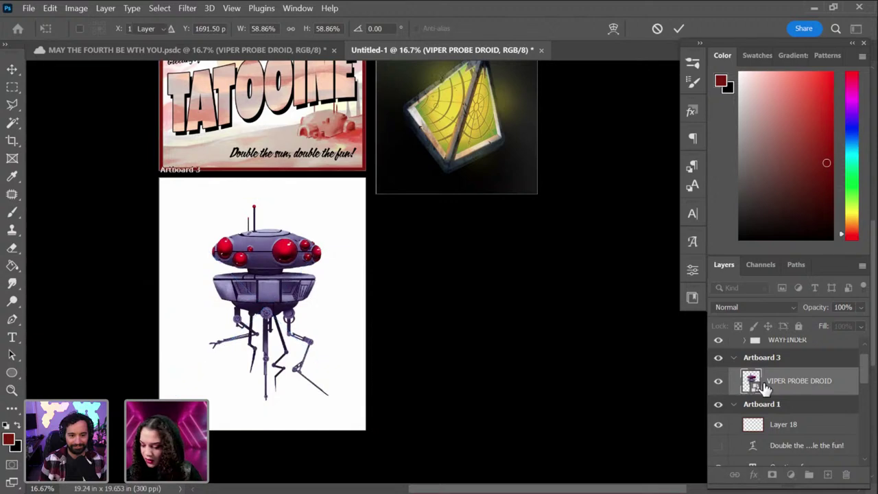
left_click(801, 406)
left_click(804, 384)
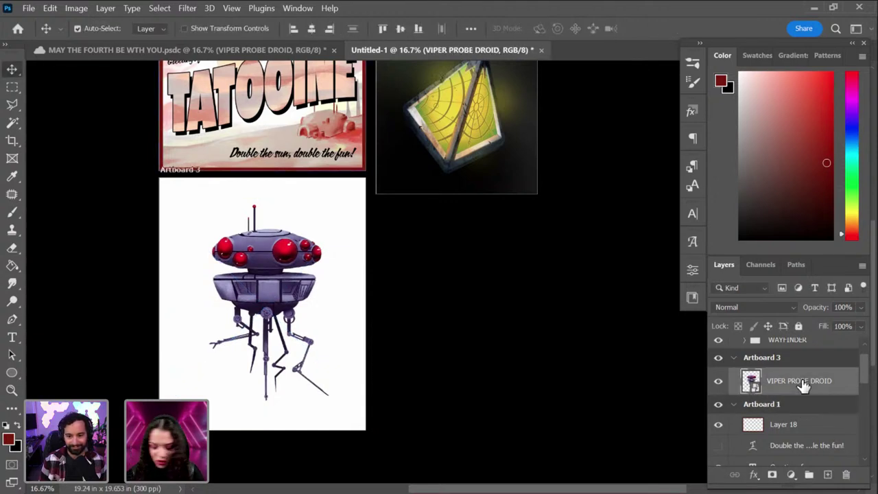
key("ctrl+shift+alt+n")
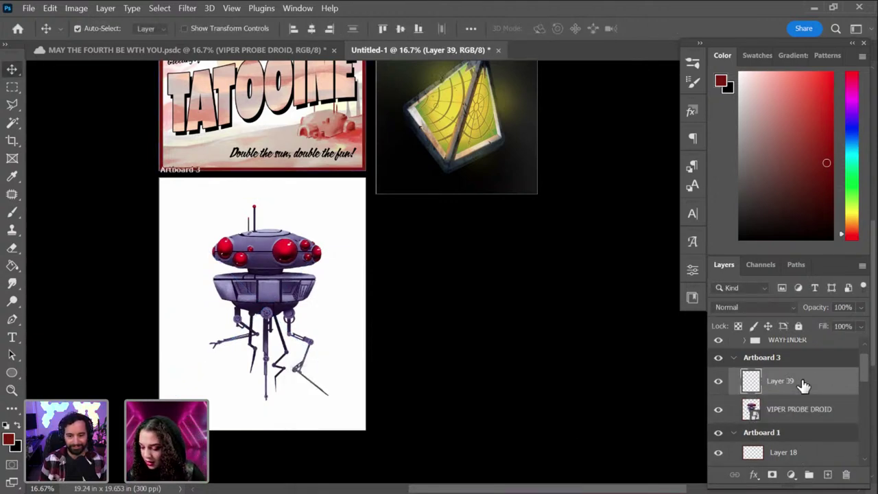
left_click_drag(819, 411, 830, 374)
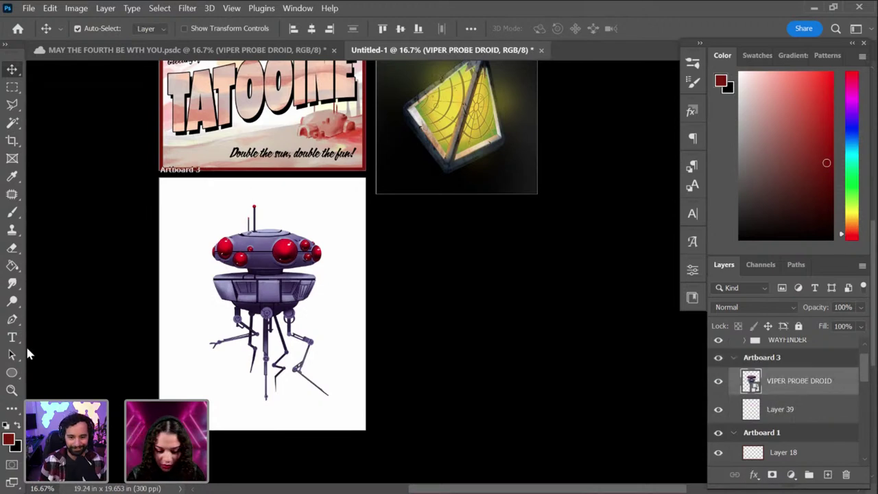
Step: Try filling Layer 39 with the foreground colour, undo it, and zoom to Artboards 1 and 2
left_click(12, 266)
left_click(297, 364)
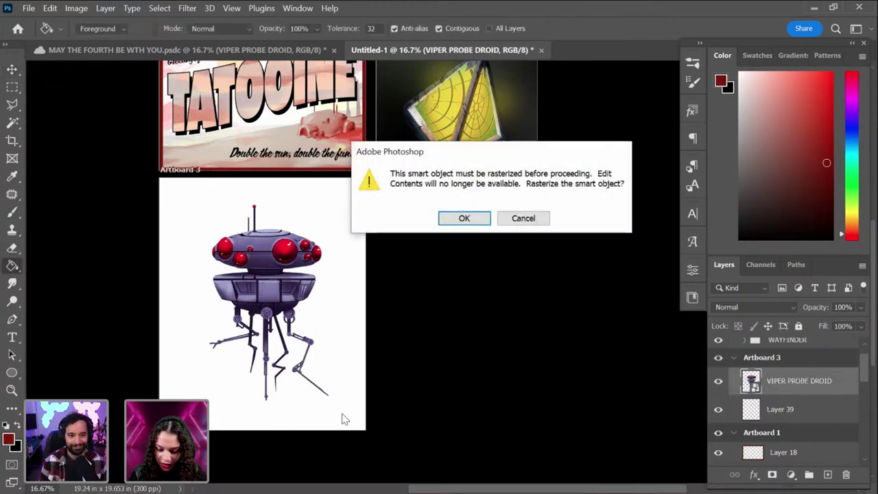
left_click(528, 221)
left_click(715, 398)
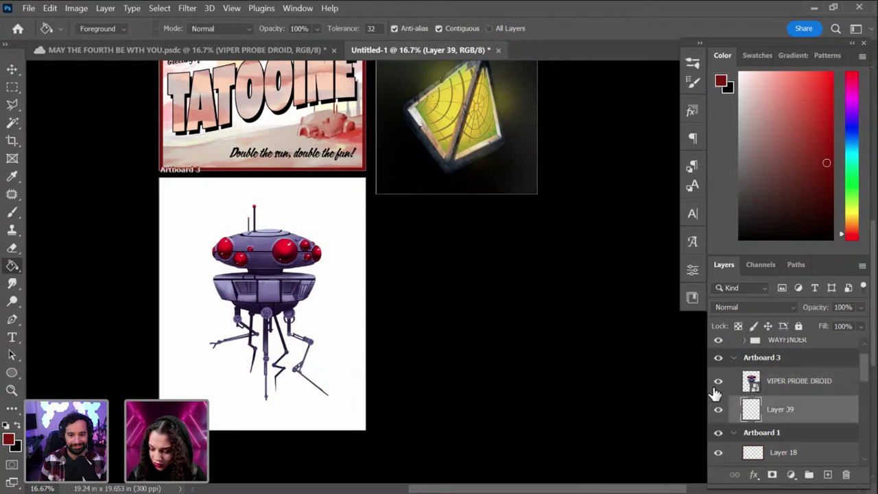
left_click(357, 370)
key("ctrl+z")
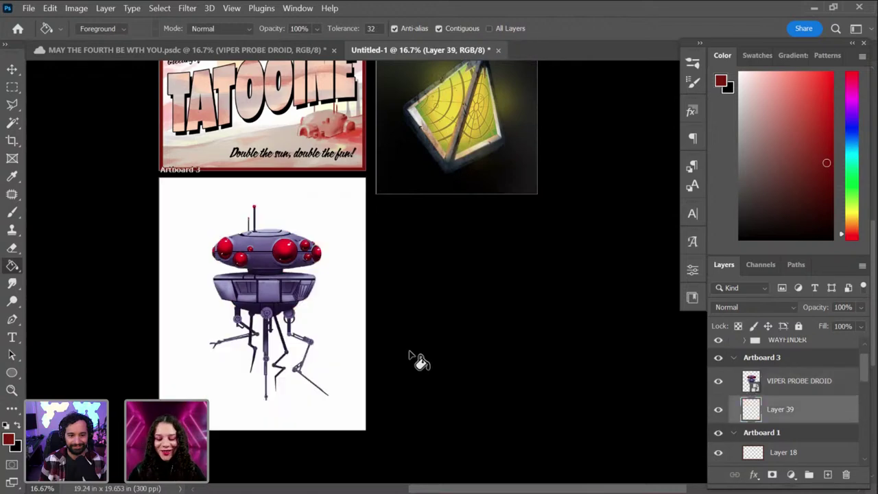
key("ctrl+plus")
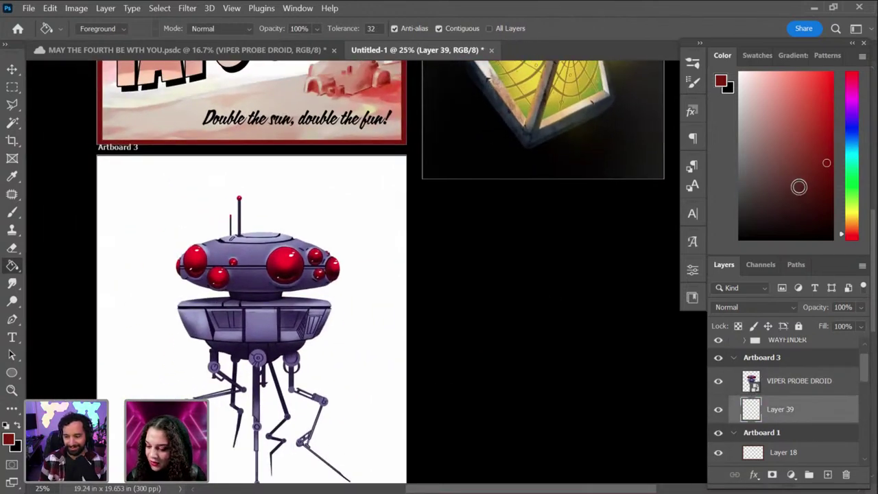
left_click_drag(537, 308, 523, 366)
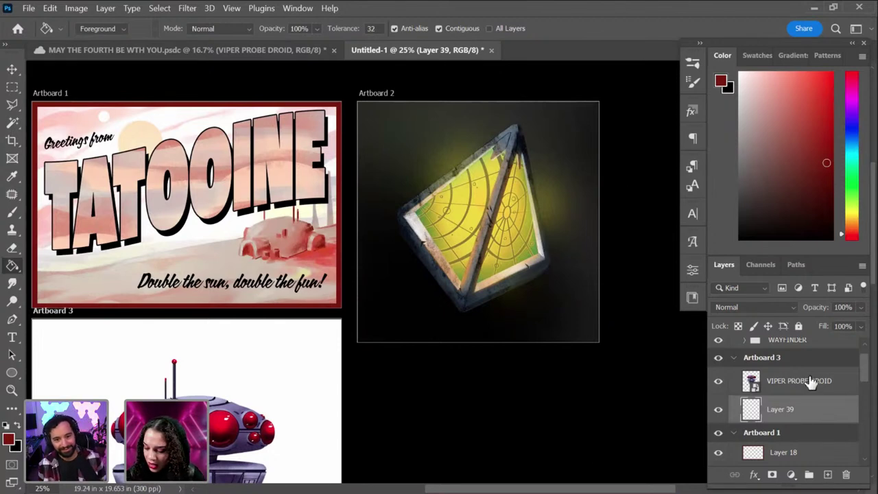
Step: Type WAYFIND as a new text layer on the canvas and rename the layer
key("t")
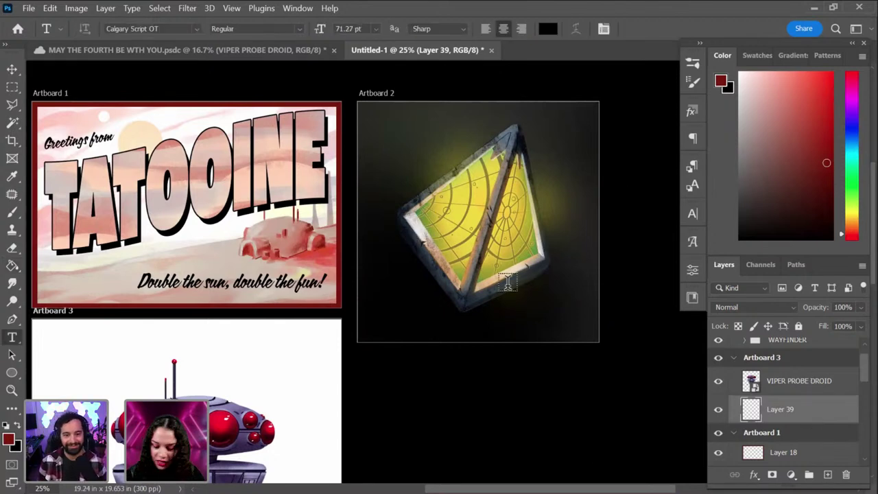
left_click(384, 306)
scroll(395, 288, "up", 1)
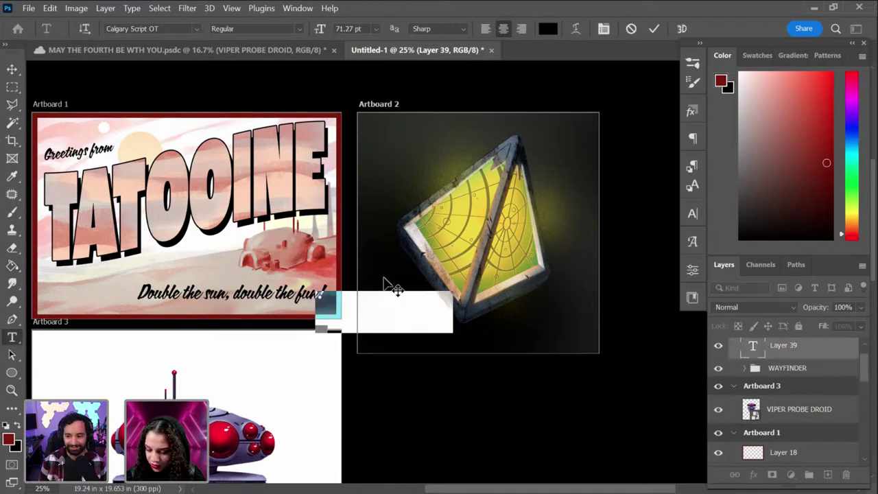
left_click(812, 353)
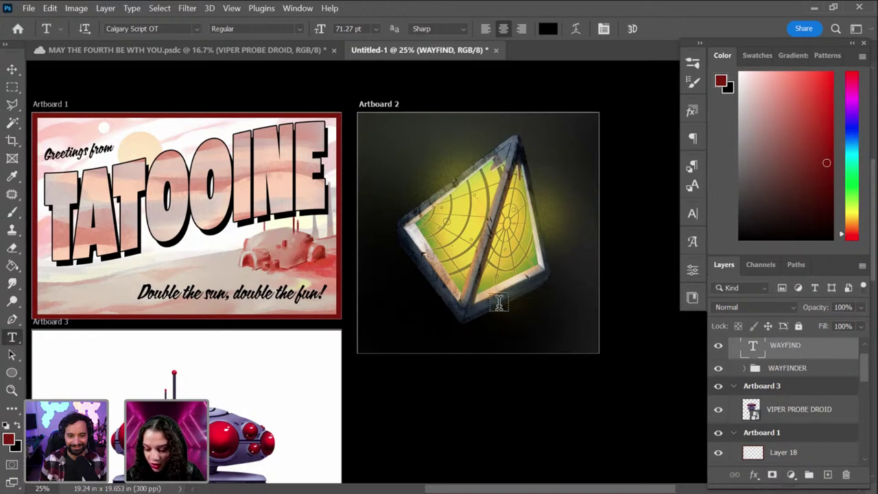
double_click(789, 346)
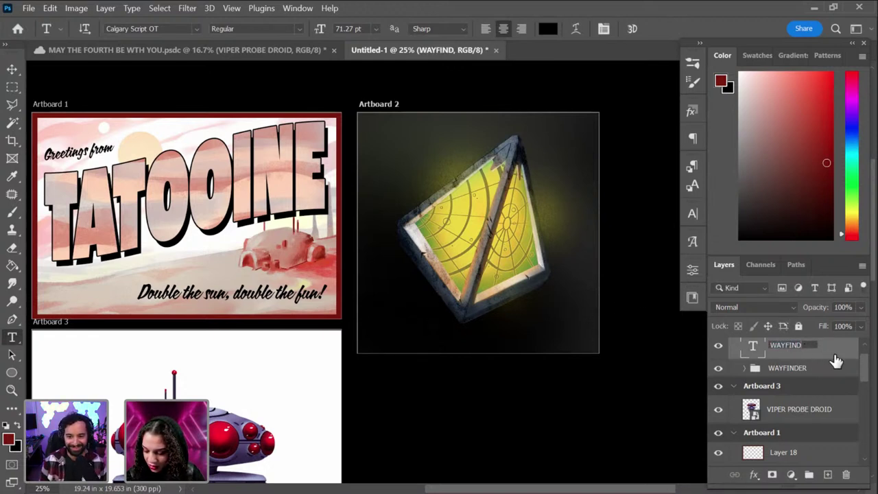
left_click(835, 360)
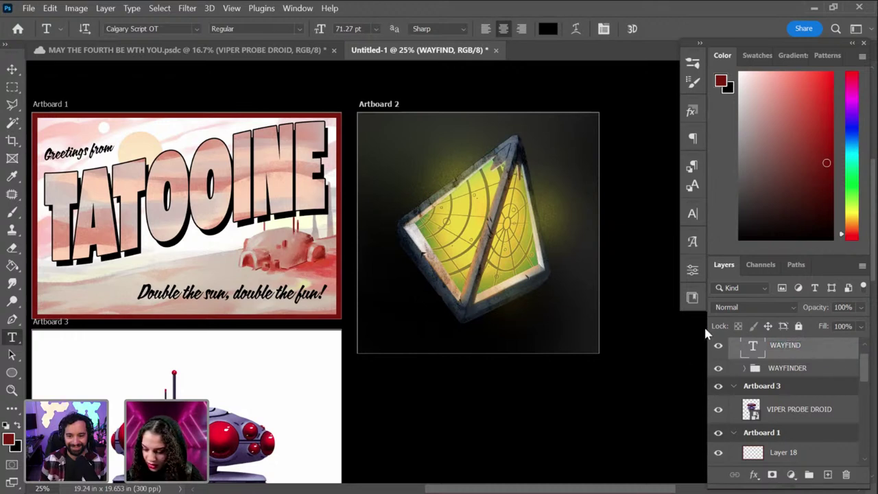
Step: Move the text onto the Artboard 2 prism and complete it as WAYFINDER
key("ctrl+t")
left_click_drag(402, 323, 490, 265)
key("Return")
key("t")
left_click(528, 255)
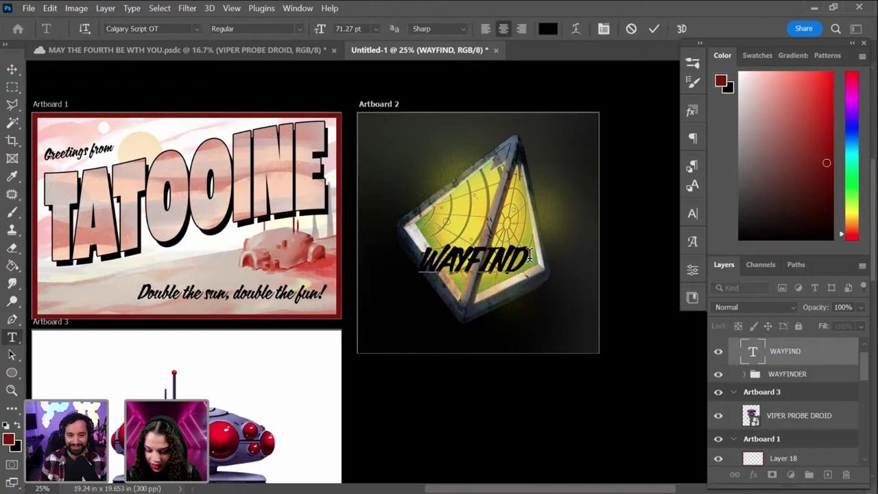
type("ER")
key("ctrl+Return")
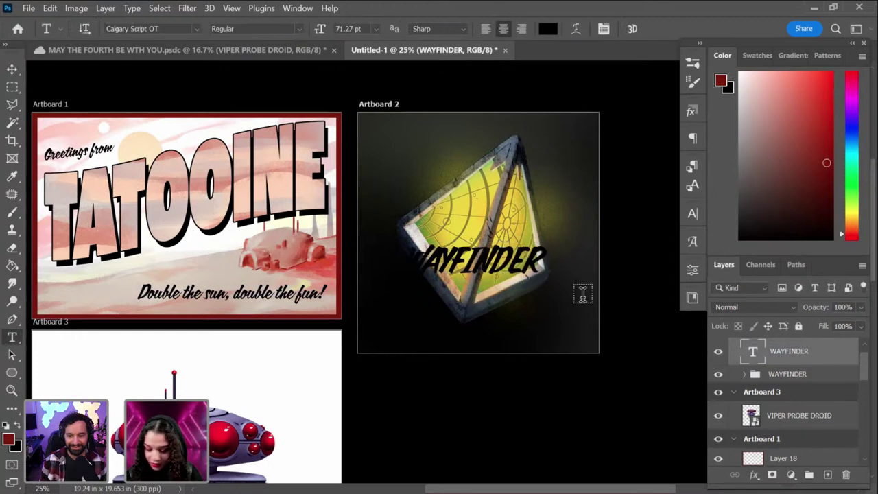
Step: Enlarge WAYFINDER to about 145%, move it low on Artboard 2, and select its text for recolouring
key("ctrl+t")
left_click_drag(547, 239, 565, 236)
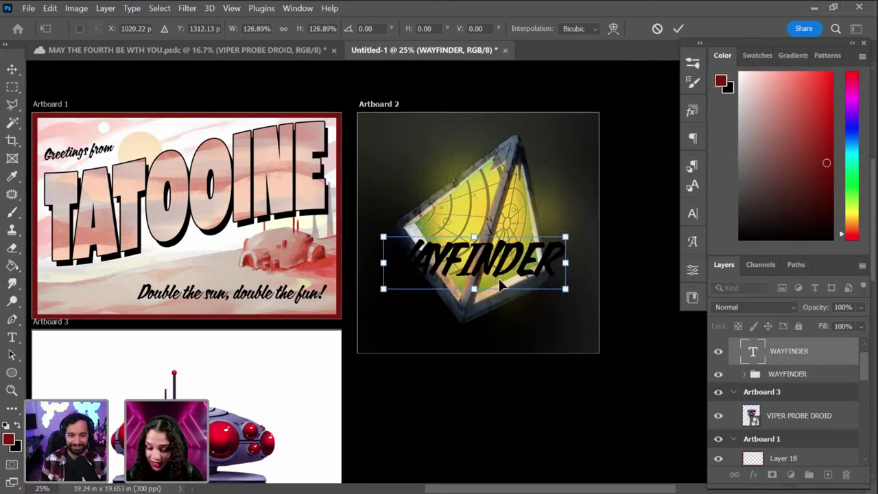
left_click_drag(501, 285, 484, 328)
key("Return")
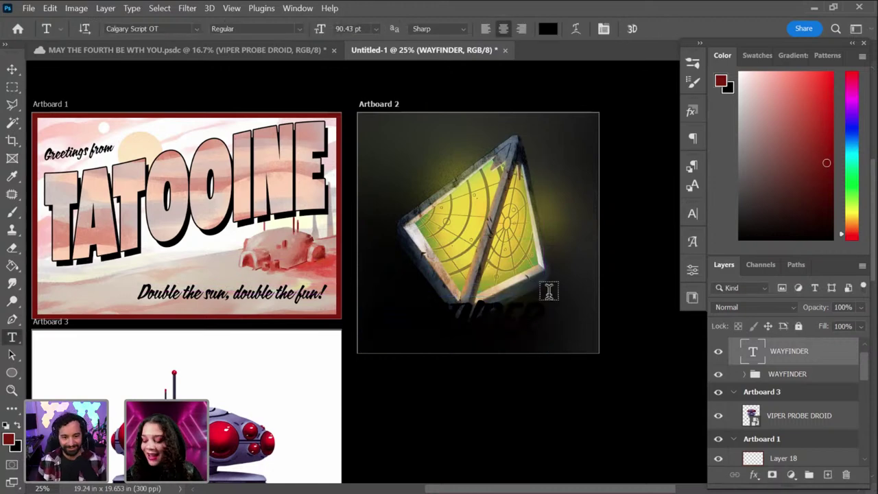
double_click(445, 314)
left_click(547, 29)
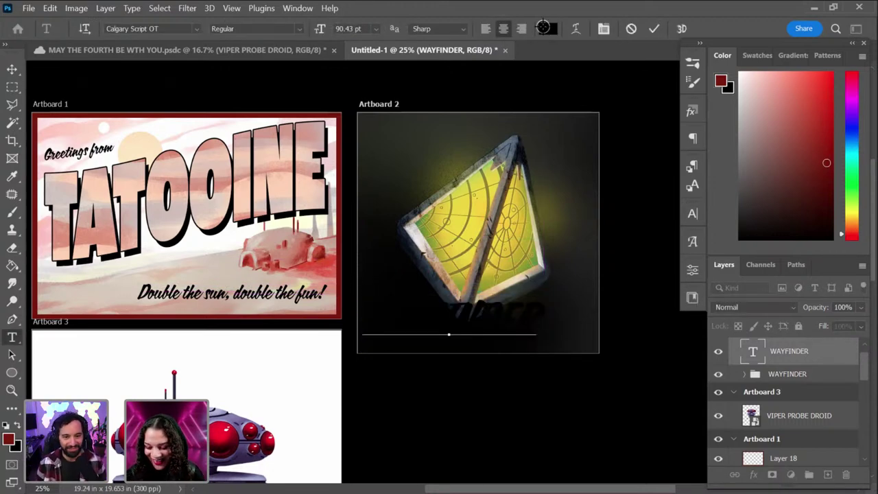
Step: Colour the WAYFINDER text yellow sampled from the prism and duplicate the text layer
left_click(456, 222)
left_click(795, 250)
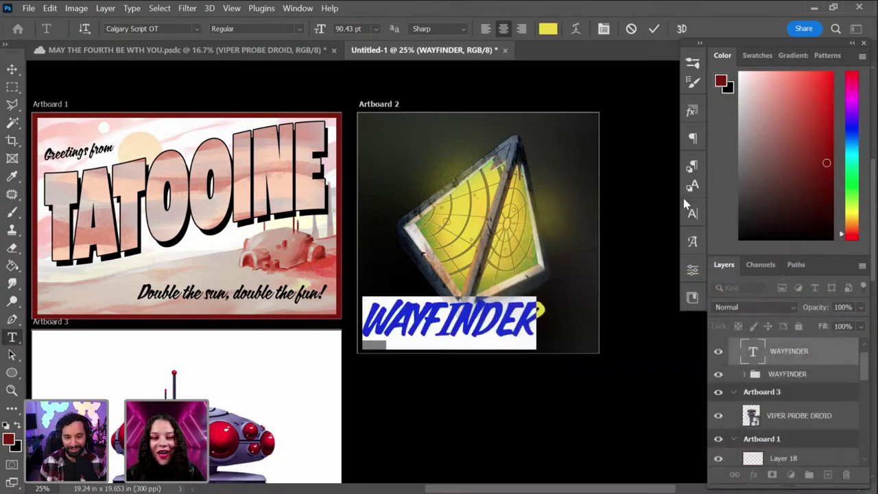
key("ctrl+plus")
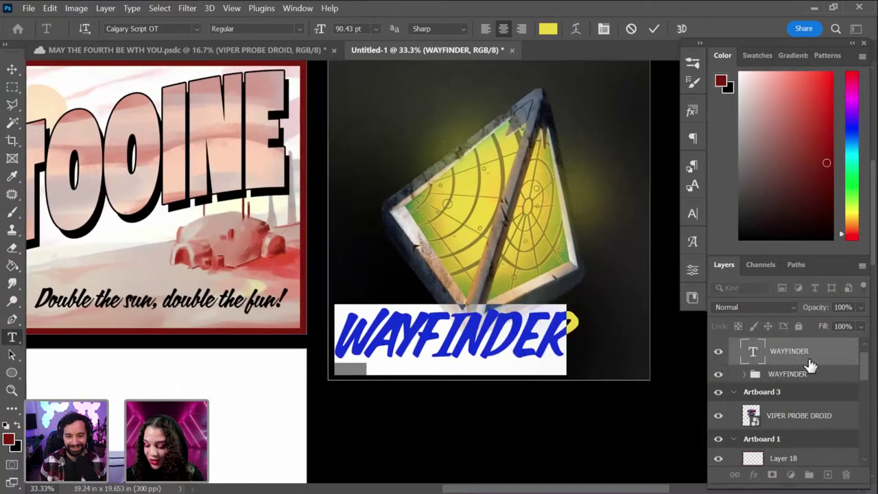
key("ctrl+h")
left_click(820, 351)
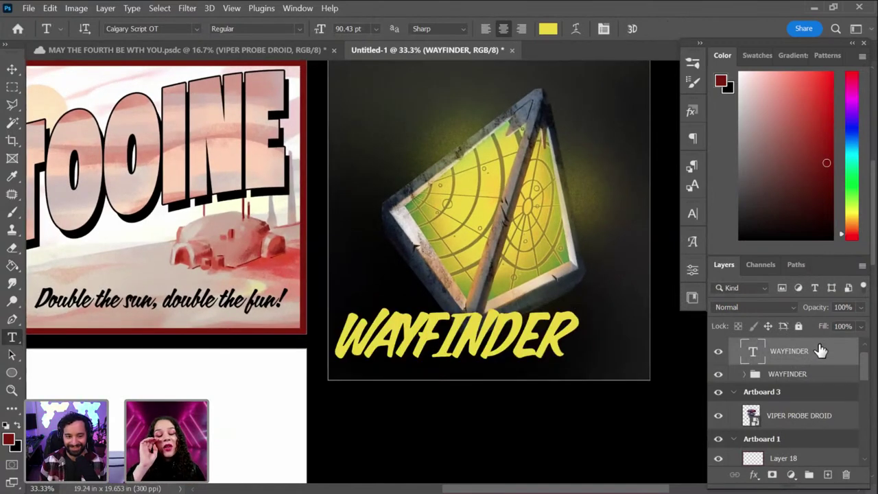
key("ctrl+j")
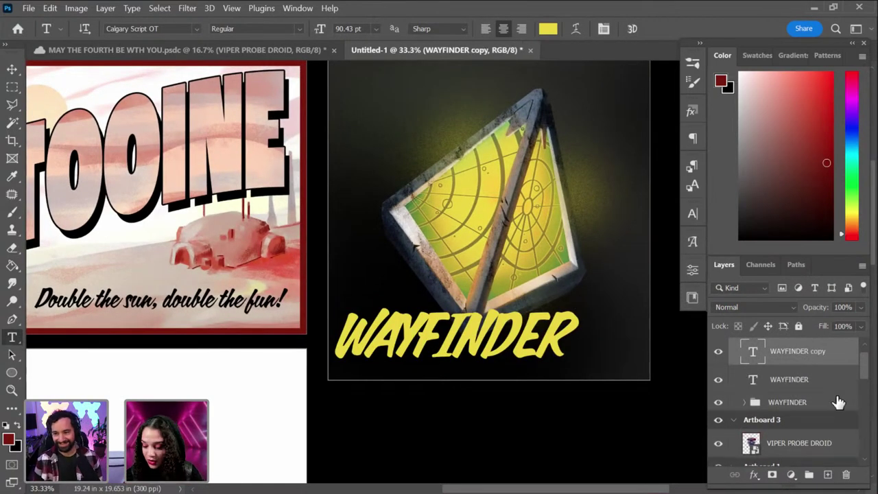
left_click(828, 384)
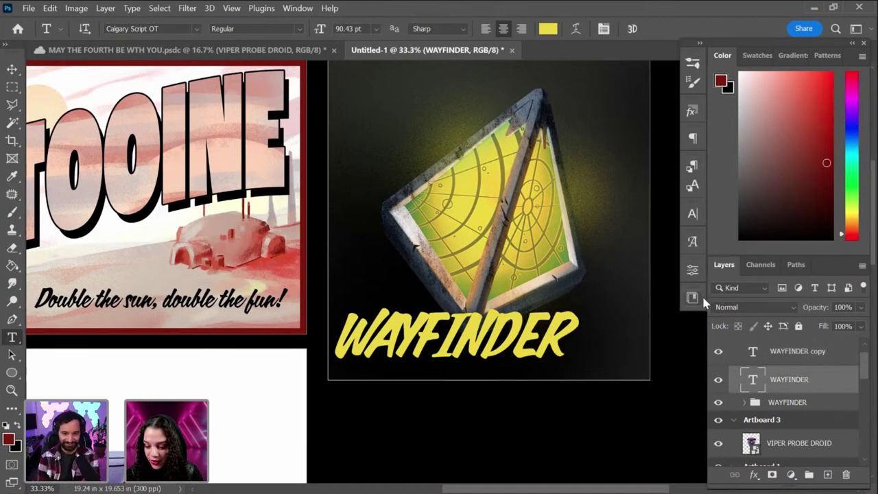
Step: Set the original WAYFINDER's colour to an off-white sampled from the frame edge
left_click(692, 214)
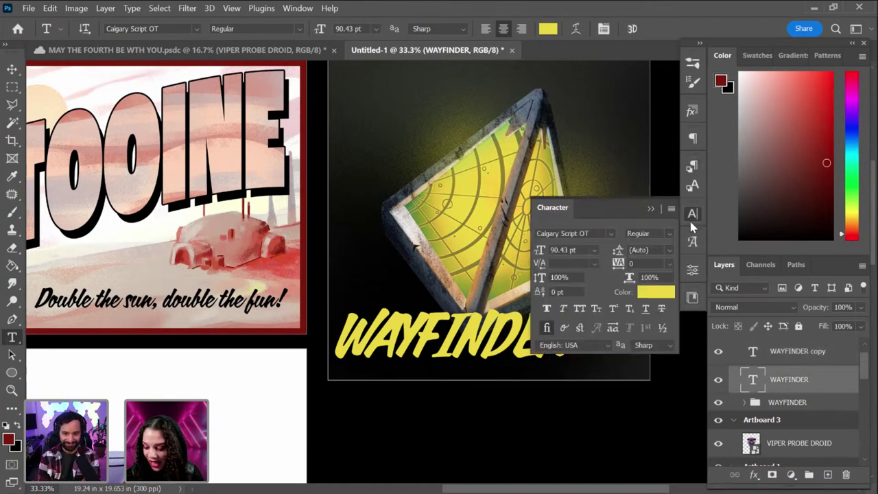
left_click(648, 292)
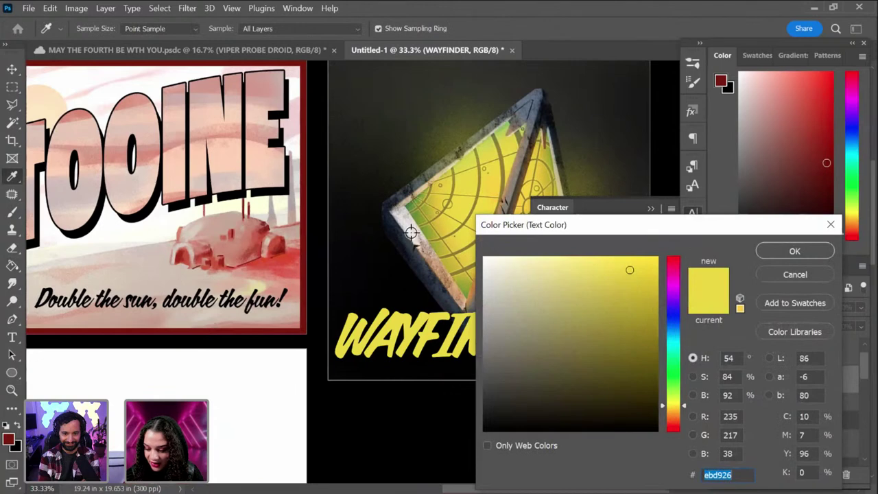
left_click(412, 233)
left_click(807, 254)
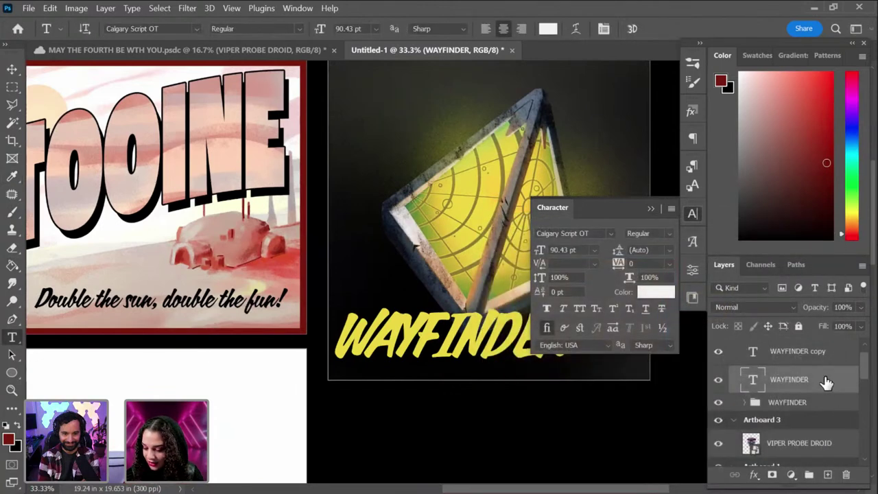
key("ctrl+t")
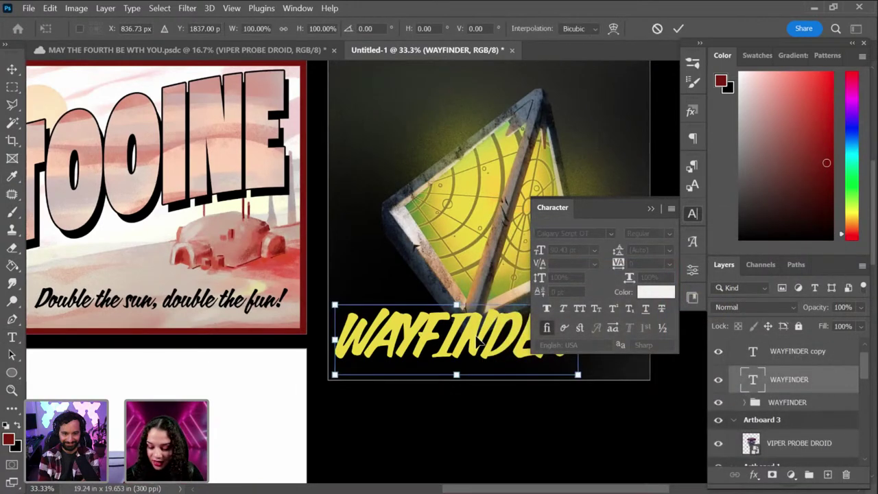
left_click(811, 384)
left_click(692, 214)
Step: Nudge the WAYFINDER title slightly lower and left with the arrow keys
key("ctrl+t")
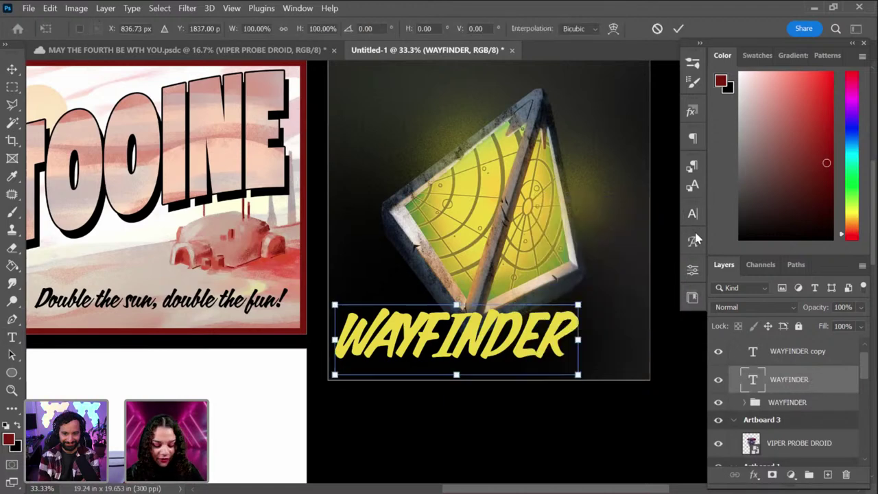
key("Left")
key("Left")
key("Left")
key("Down")
key("Down")
key("Down")
key("Down")
key("Down")
key("Down")
key("Down")
key("Down")
key("Down")
key("Down")
key("Down")
key("Down")
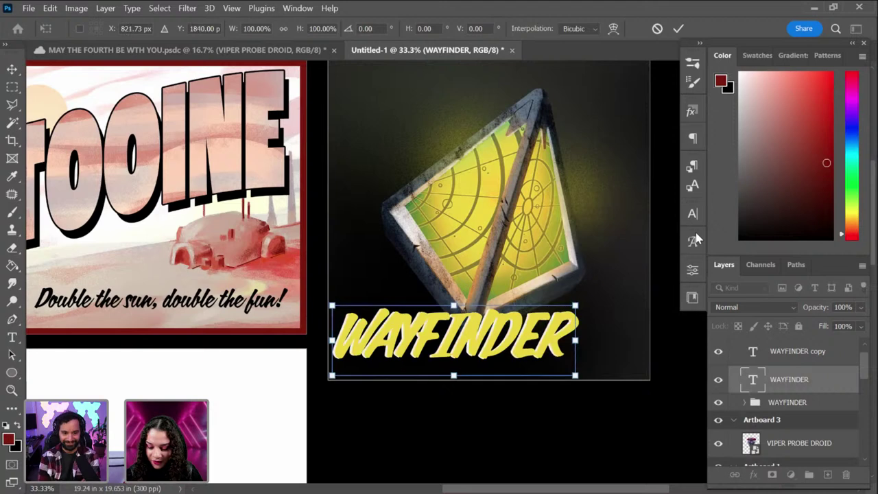
key("Down")
key("Down")
key("Down")
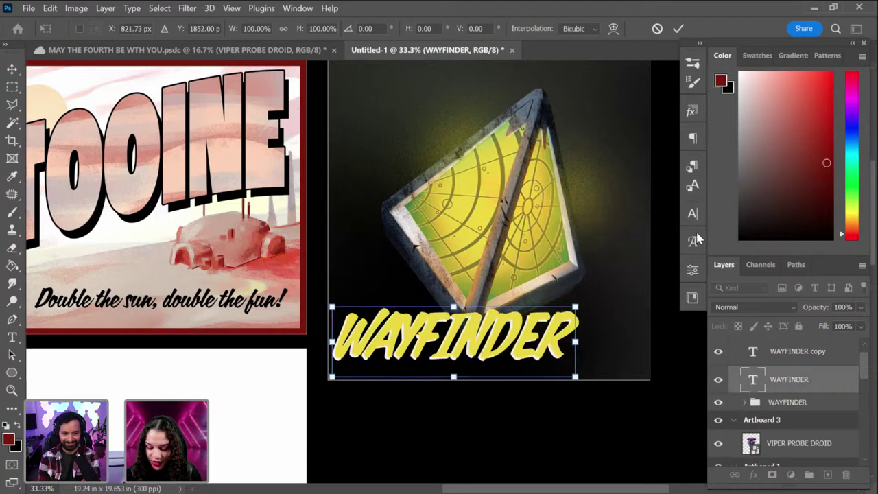
key("Left")
key("Left")
key("Left")
key("Up")
key("Up")
key("Up")
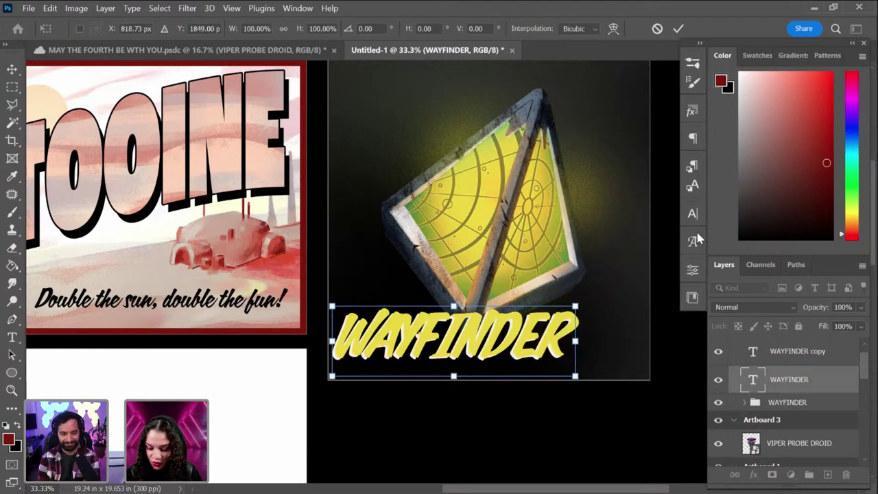
key("Down")
key("Down")
key("Down")
key("Right")
key("Right")
key("Right")
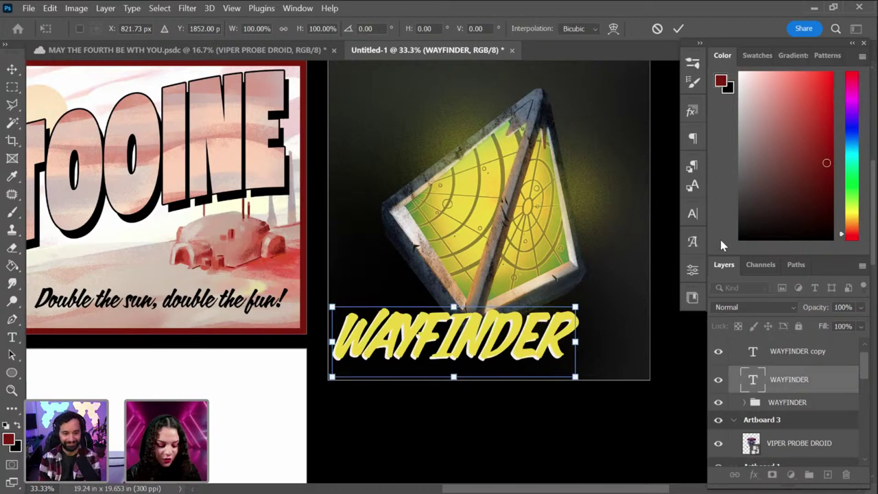
key("Return")
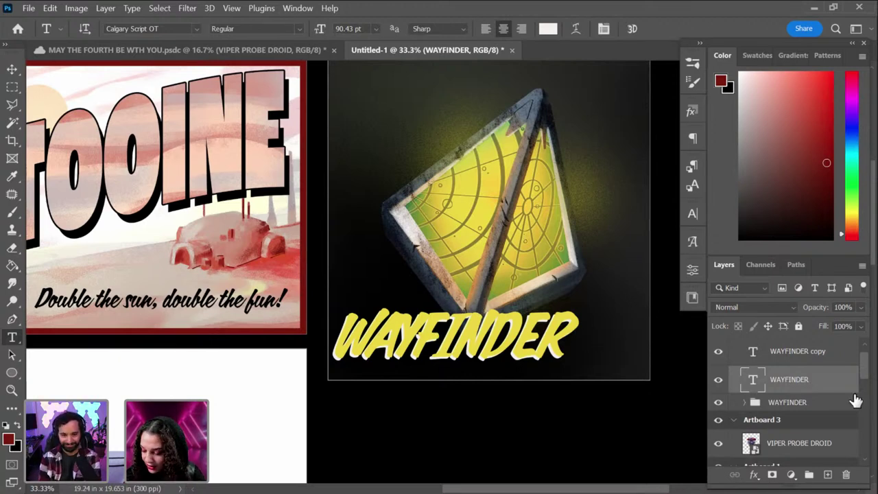
Step: Recolour the lower WAYFINDER text layer dark green (#29451c), using a darker shade of the map's green
left_click(692, 242)
left_click(693, 215)
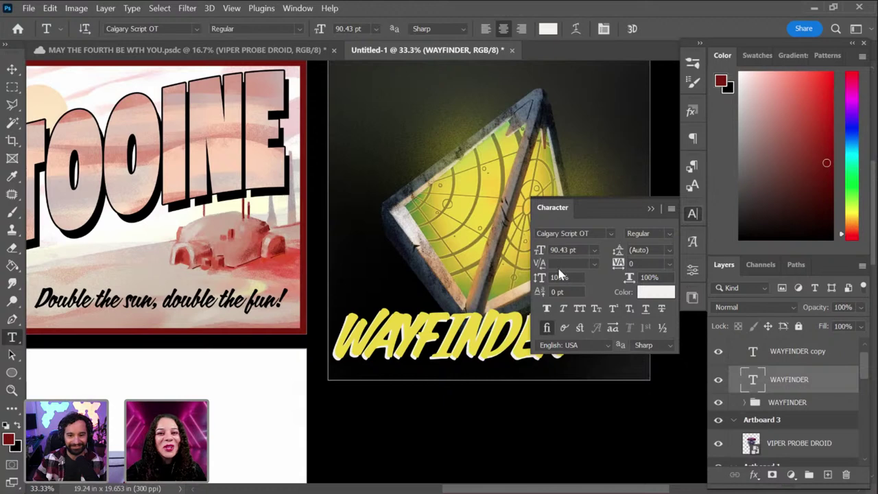
left_click(672, 293)
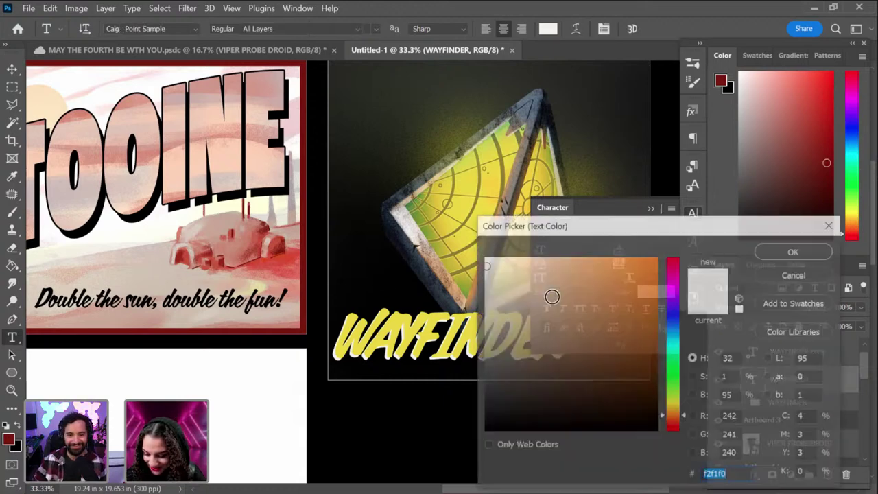
left_click(409, 205)
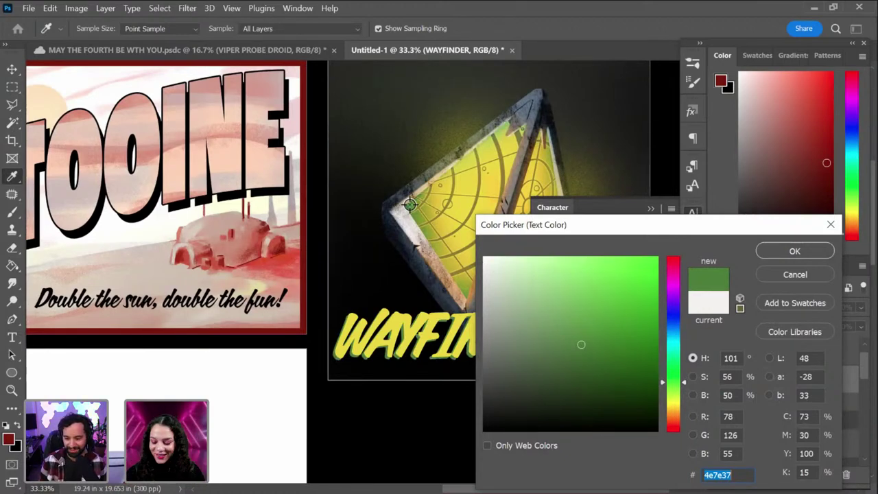
left_click(586, 384)
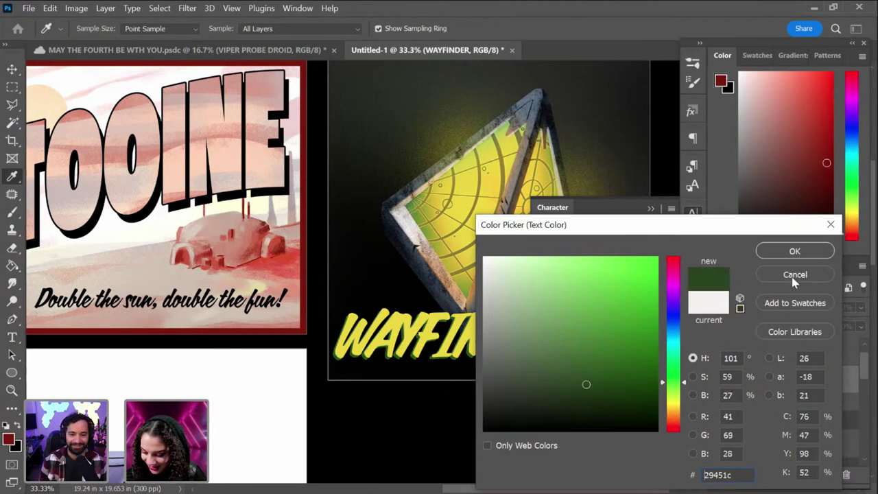
left_click(794, 251)
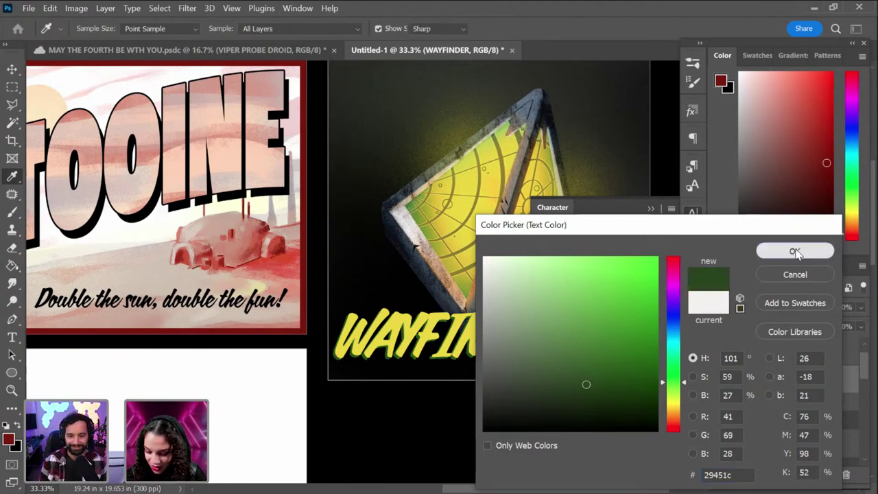
left_click(690, 214)
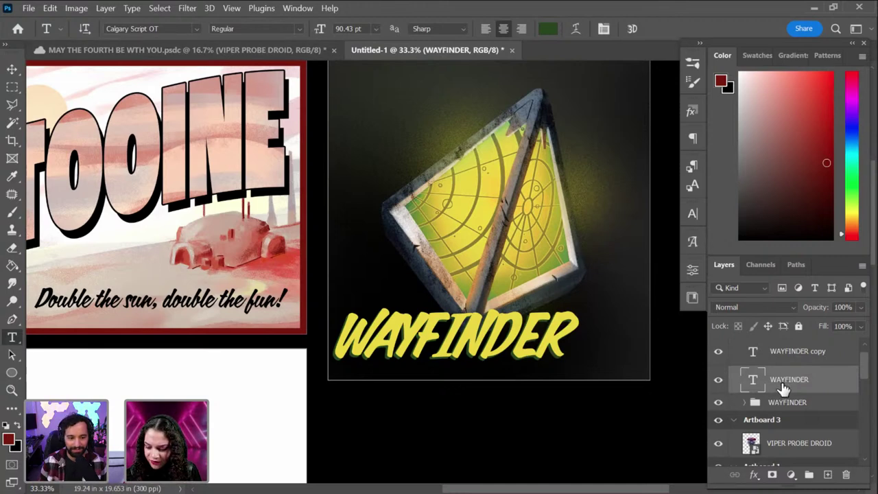
left_click(825, 407, "shift")
left_click(825, 384)
Step: Scale both WAYFINDER layers to about 118% and shift them up and to the right
left_click(826, 354, "shift")
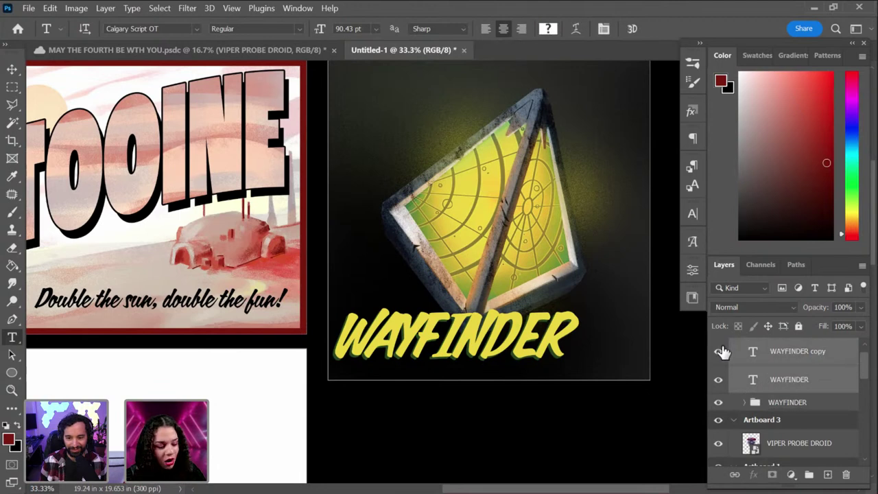
key("ctrl+t")
mouse_move(578, 302)
left_mouse_down()
mouse_move(623, 279)
mouse_move(595, 304)
left_mouse_up()
left_click_drag(498, 321, 541, 396)
key("Return")
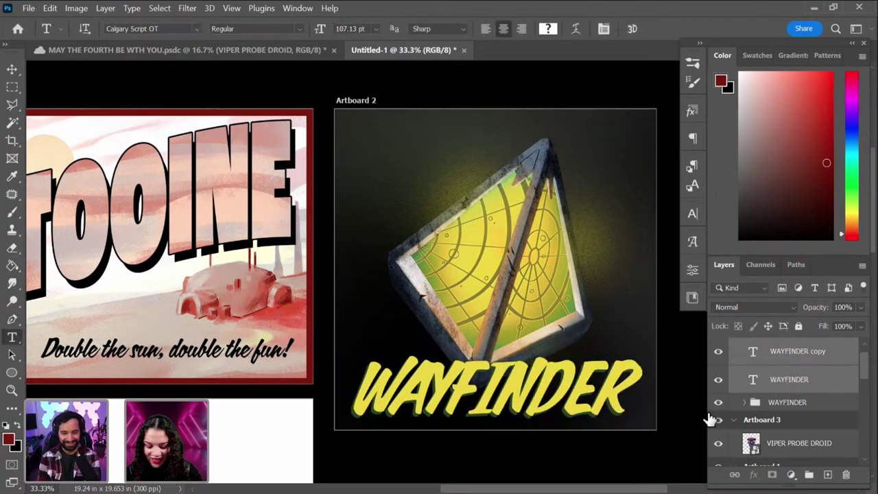
scroll(535, 413, "up", 2)
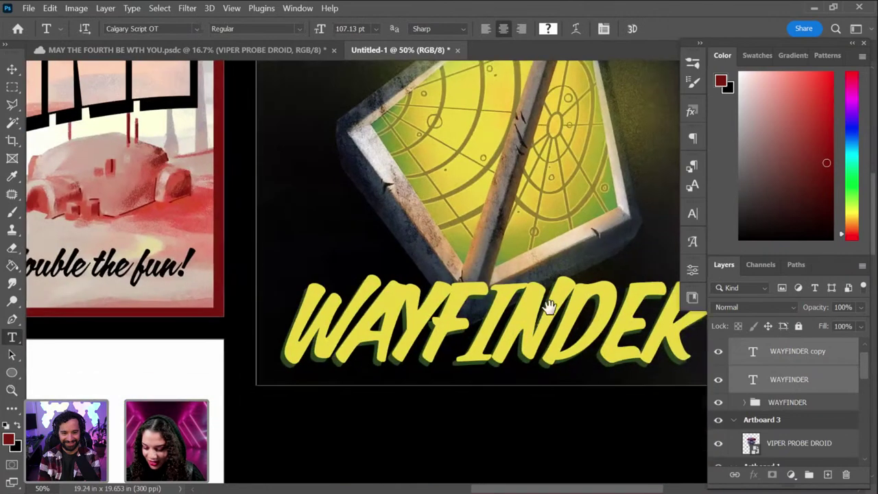
scroll(541, 333, "up", 3)
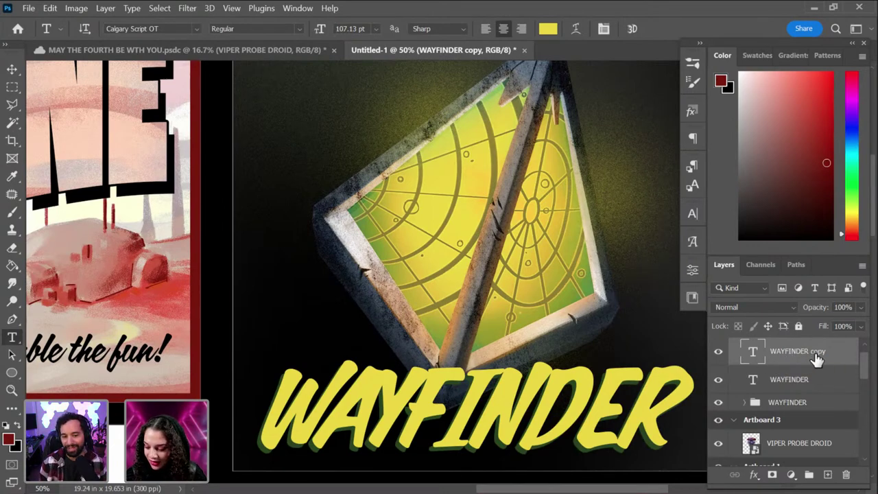
key("ctrl+minus")
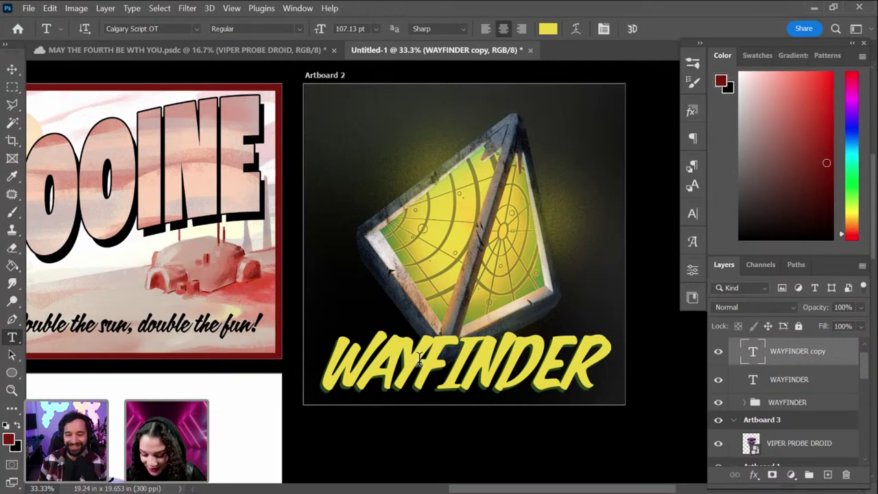
key("ctrl+plus")
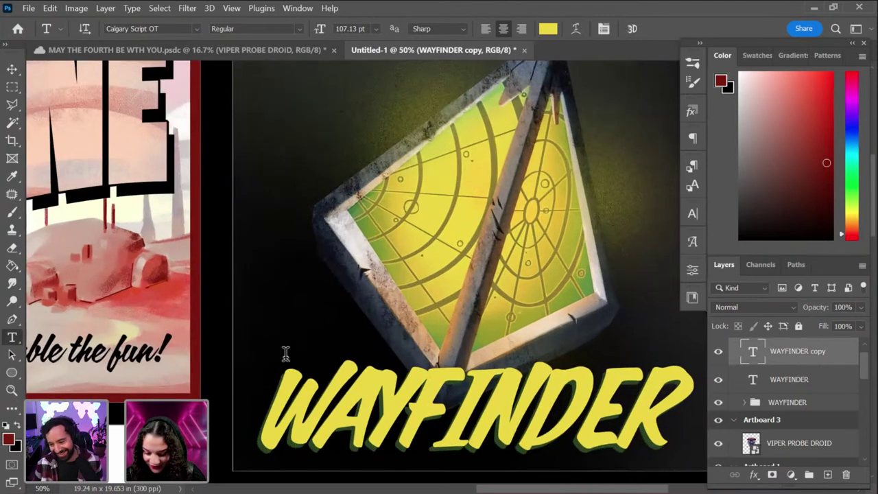
Step: Create a text layer near the artboard top reading 'and the Lost Jedi'
left_click(287, 332)
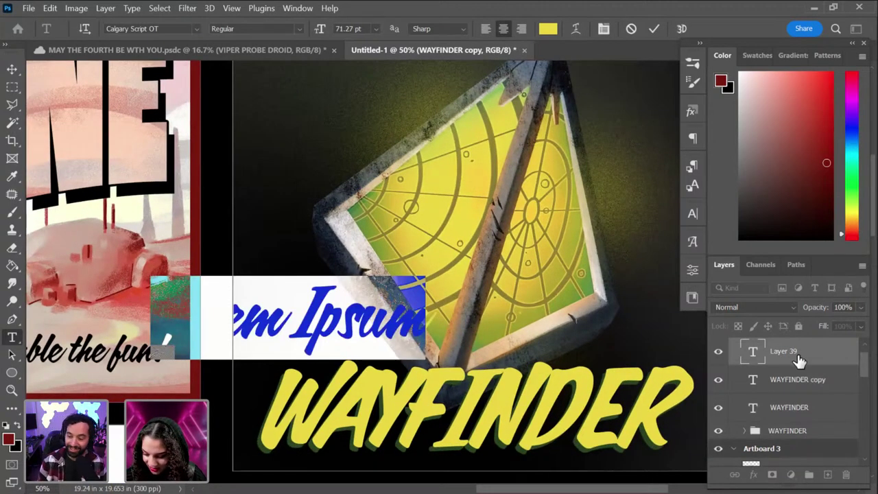
left_click(718, 351)
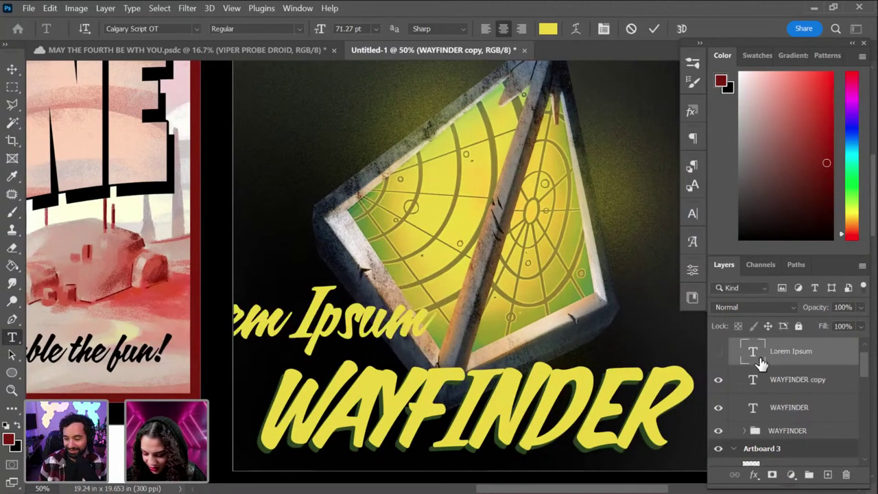
key("ctrl+minus")
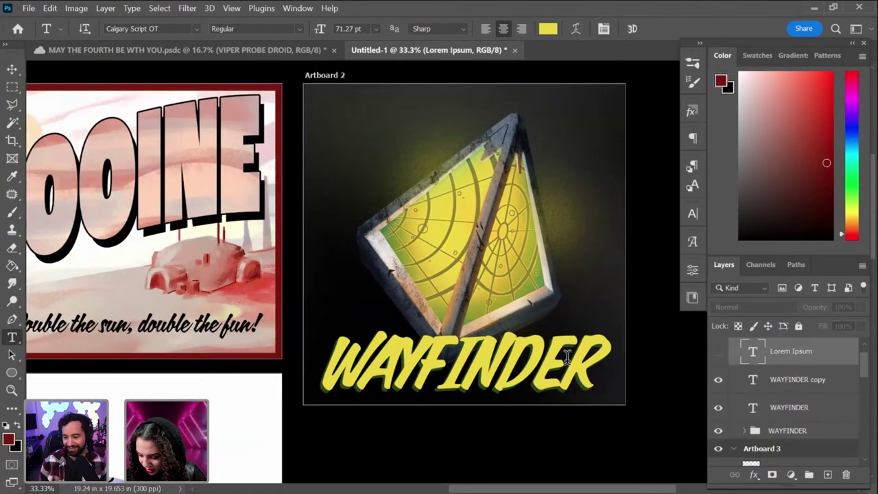
left_click(425, 135)
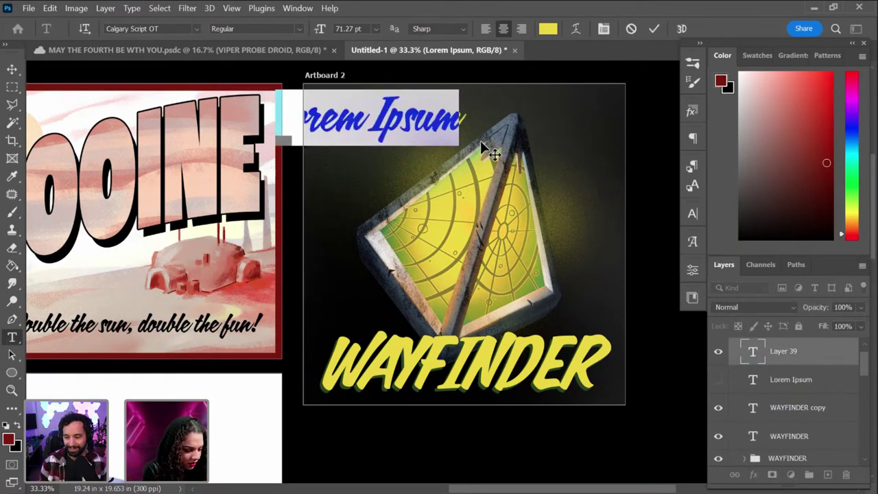
type("and th")
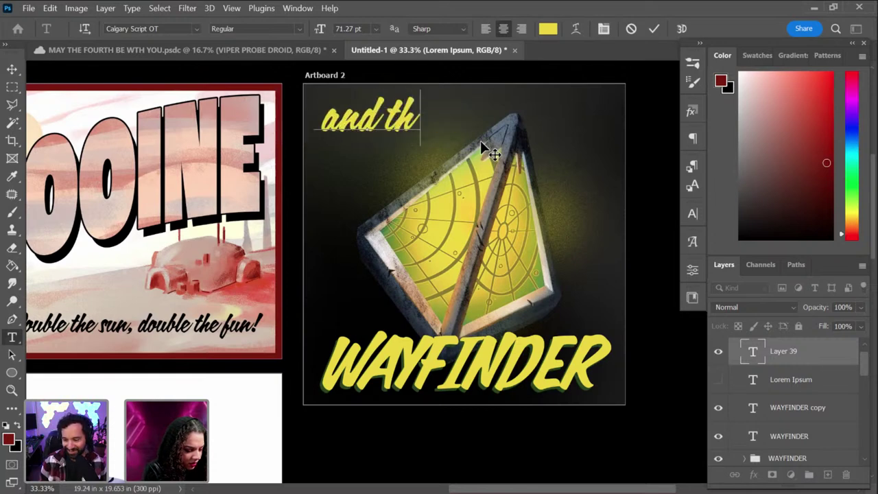
type("e Lost")
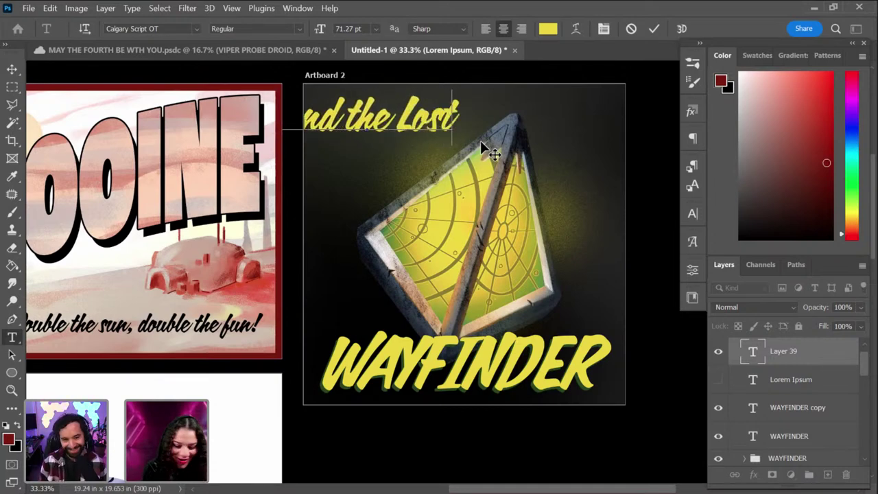
type(" Jedi")
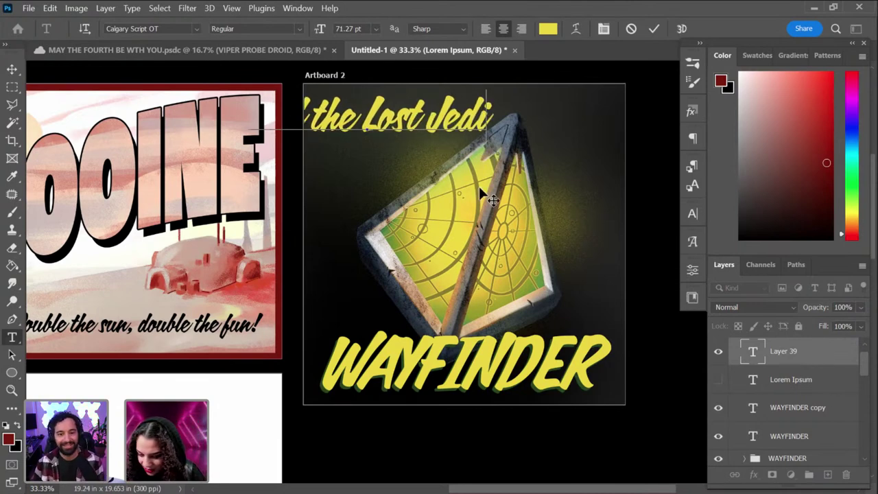
Step: Replace the subtitle text with 'AND THE LOST JEDI' and commit it
triple_click(400, 103)
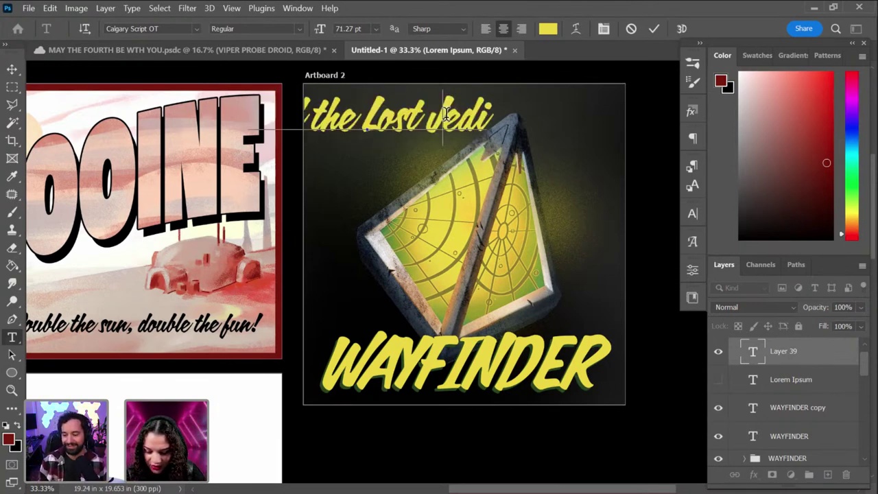
double_click(442, 114)
left_click(446, 114)
triple_click(401, 117)
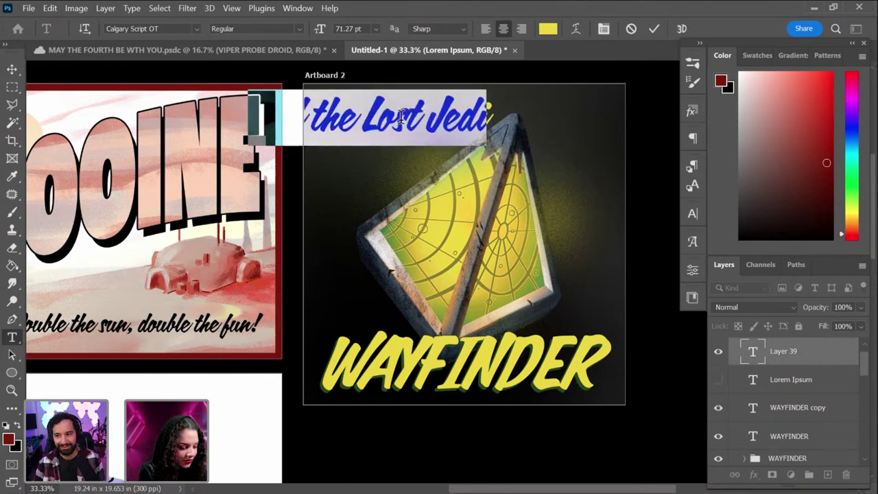
type("AND THE")
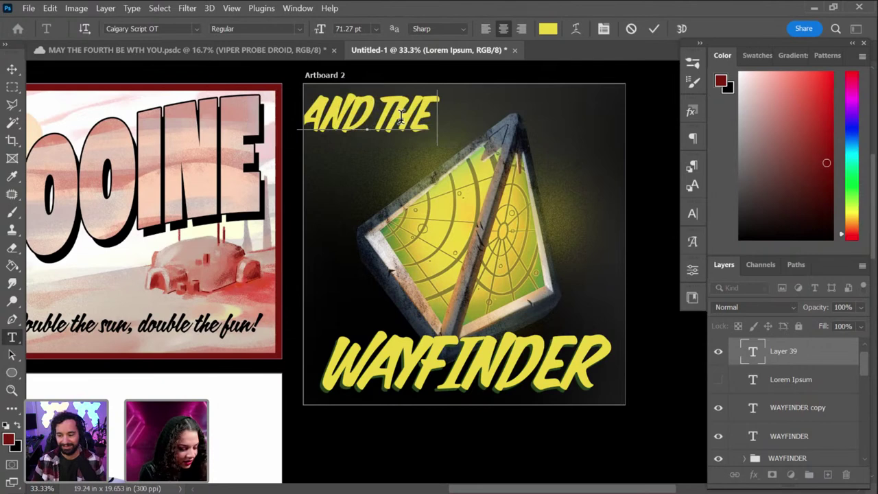
type(" LOST JEDI")
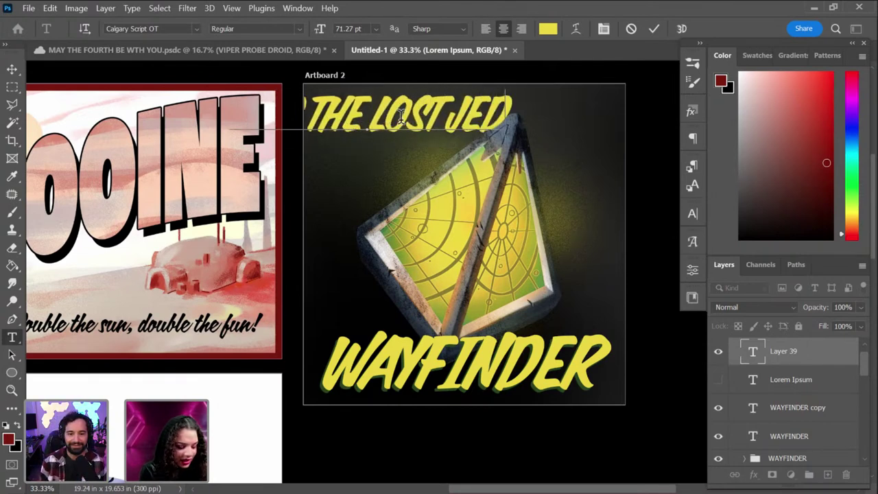
left_click(829, 354)
Step: Shrink the subtitle into a thin strip under WAYFINDER, shifted about 50 px right
key("ctrl+t")
left_click_drag(496, 153, 568, 206)
left_click_drag(596, 141, 532, 401)
key("Return")
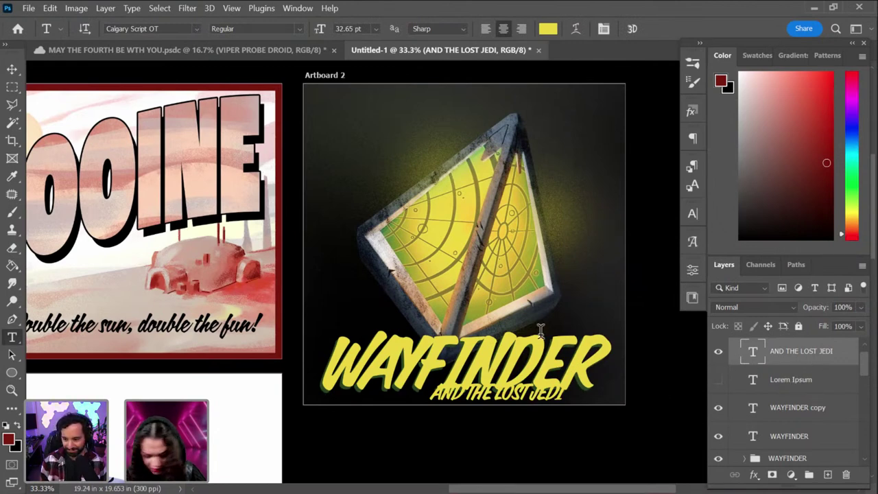
key("ctrl+t")
left_click_drag(532, 393, 562, 394)
key("Return")
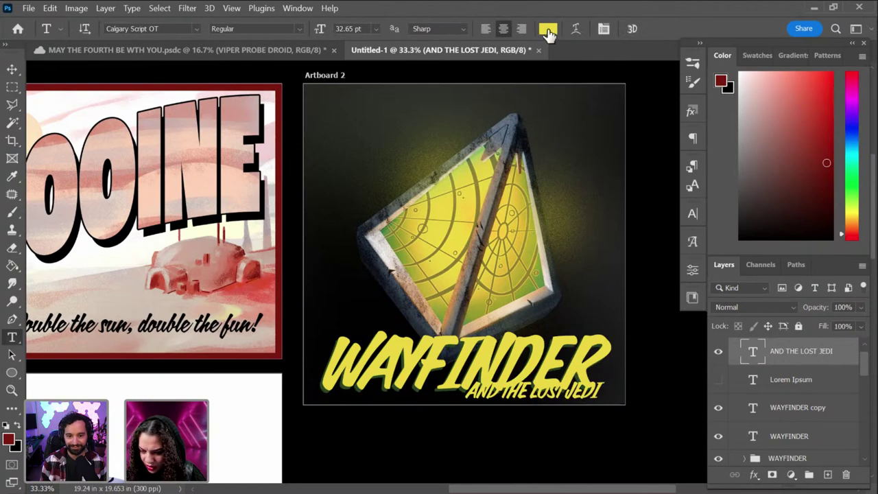
Step: Colour the subtitle the same dark green as the title's shadow
left_click(548, 28)
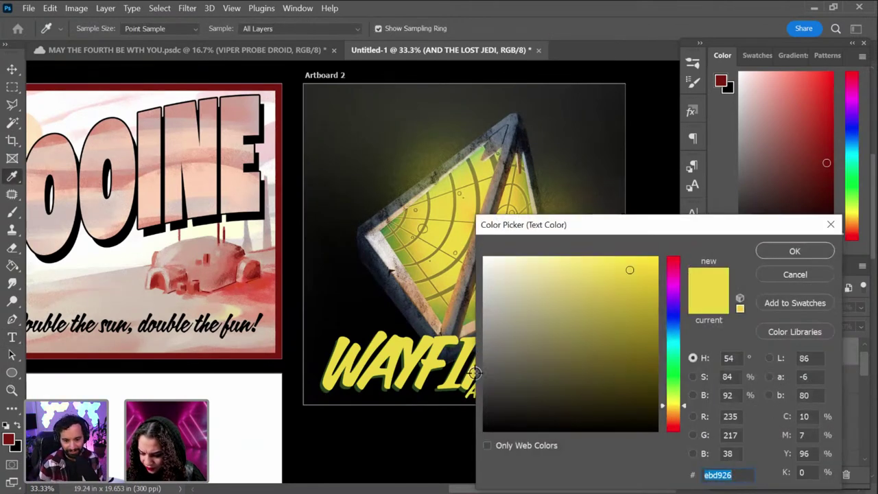
left_click(384, 389)
left_click(789, 251)
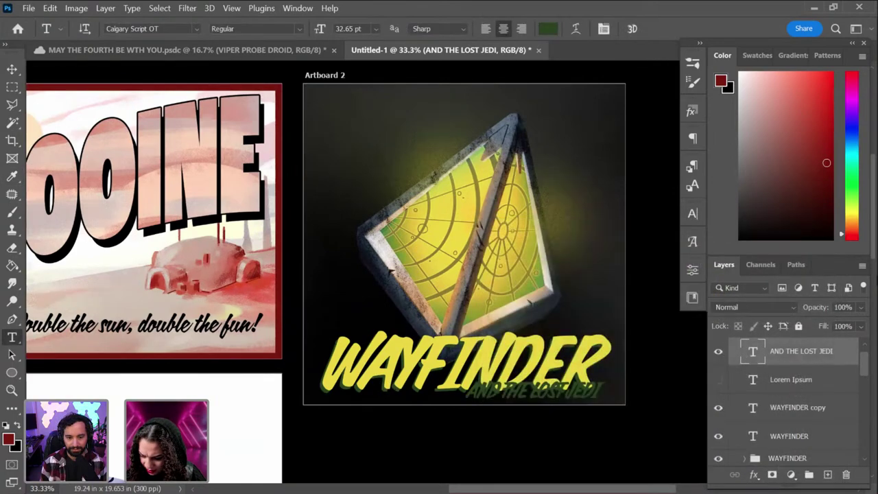
scroll(569, 418, "up", 3)
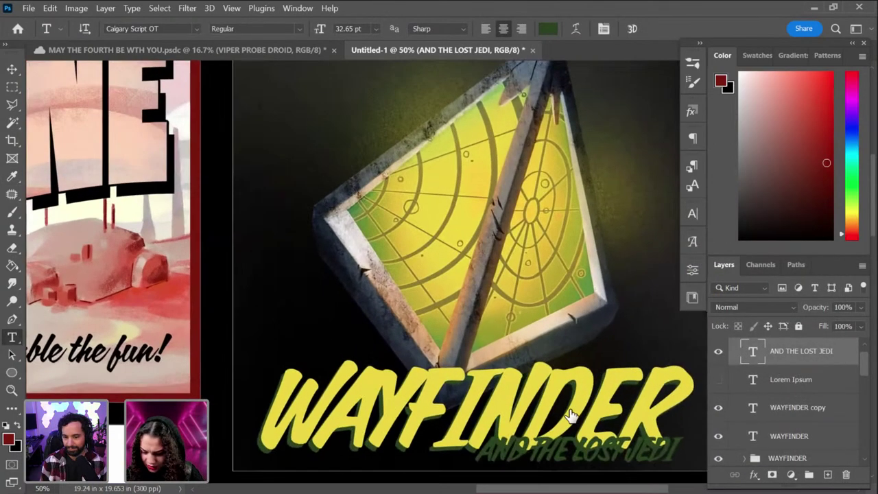
scroll(421, 76, "down", 2)
scroll(525, 213, "up", 2)
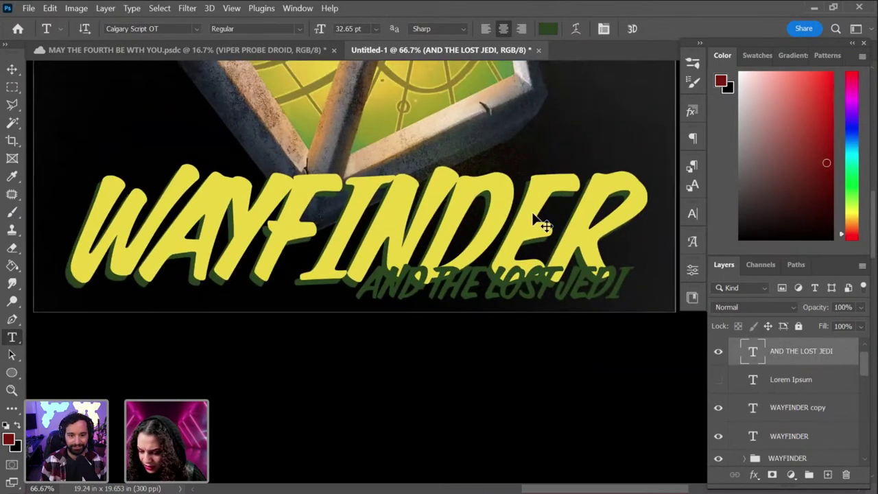
left_click(795, 408)
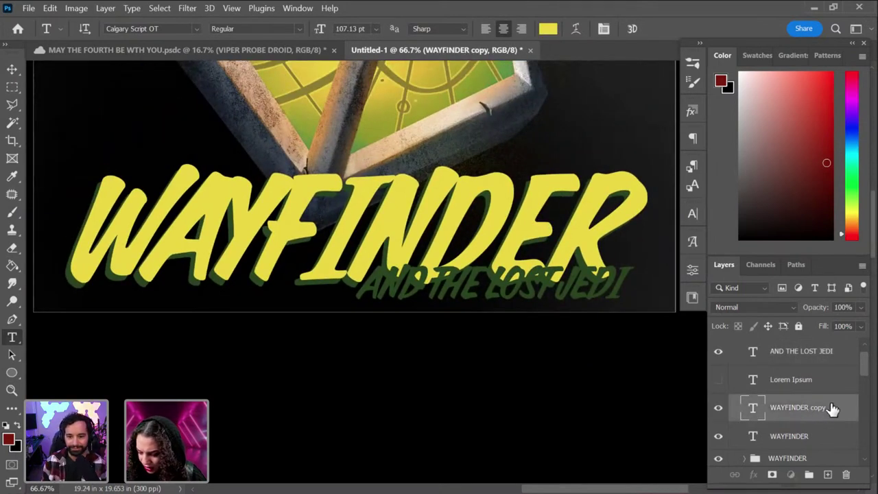
Step: Add a new empty layer clipped to the WAYFINDER copy layer
key("ctrl+shift+alt+n")
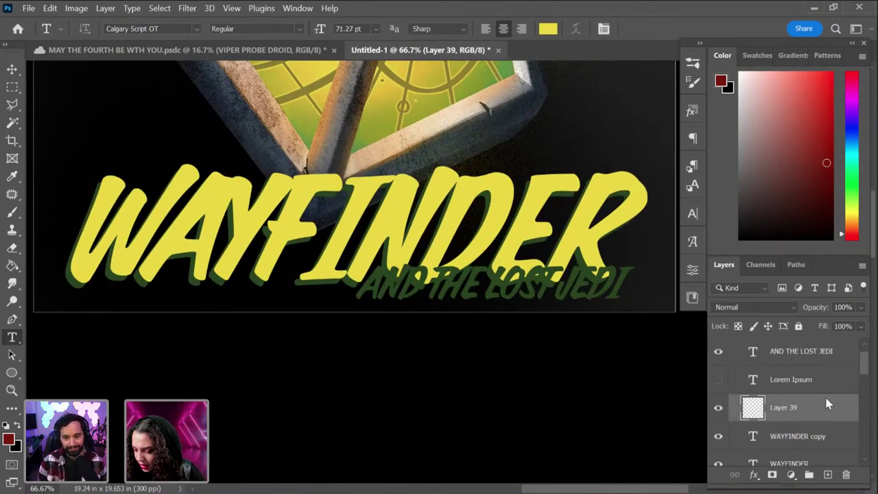
right_click(827, 404)
left_click(710, 297)
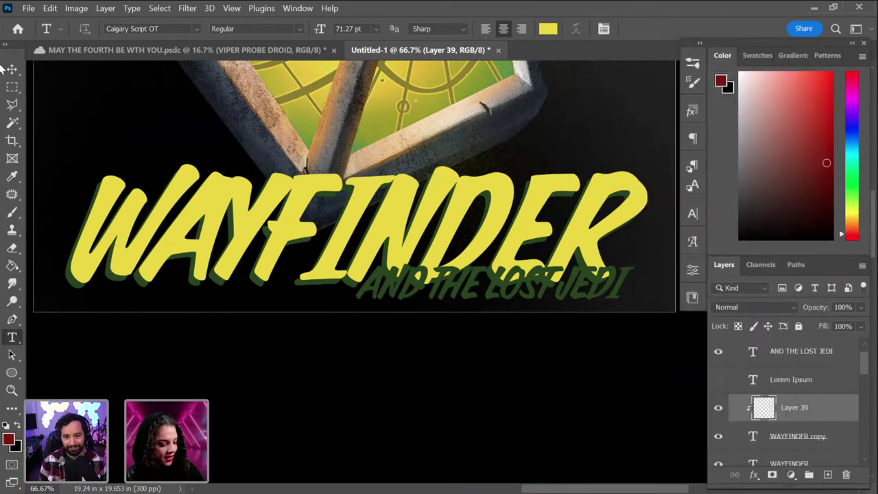
Step: Paint dark green Dissolve speckles across WAYFINDER with a 400 px soft round brush
key("b")
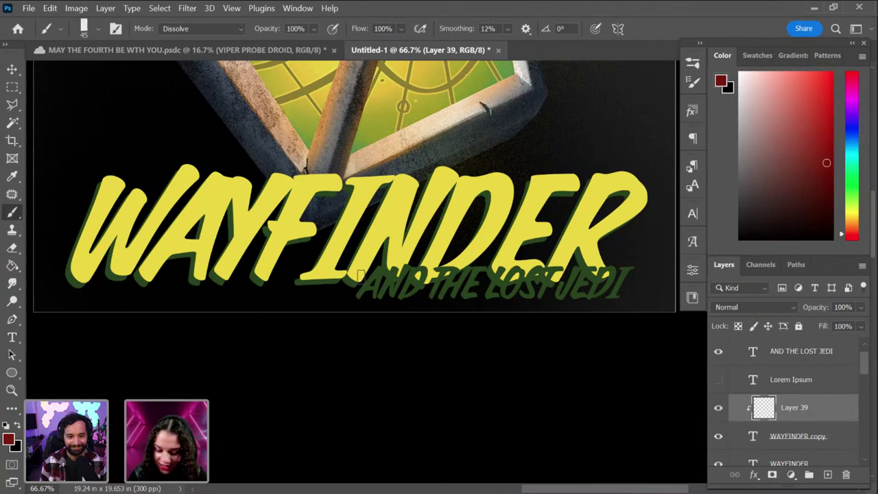
right_click(423, 199)
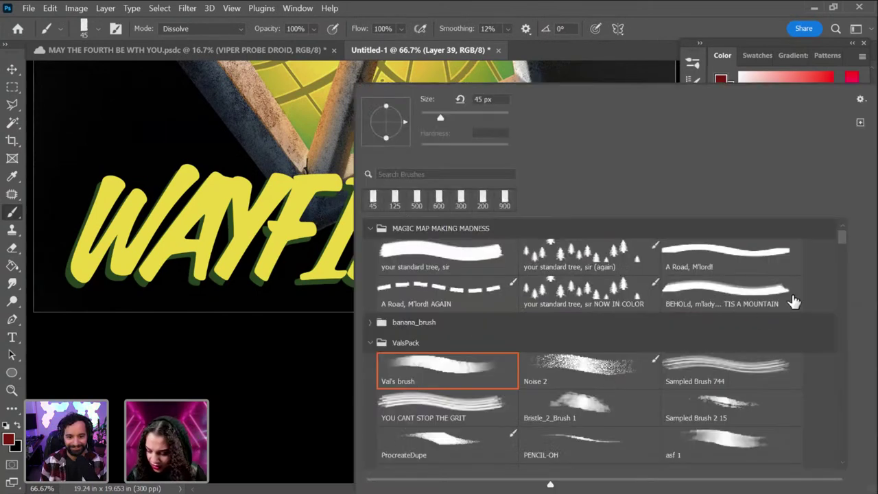
mouse_move(842, 244)
left_mouse_down()
mouse_move(848, 295)
mouse_move(851, 268)
left_mouse_up()
double_click(437, 361)
key("alt")
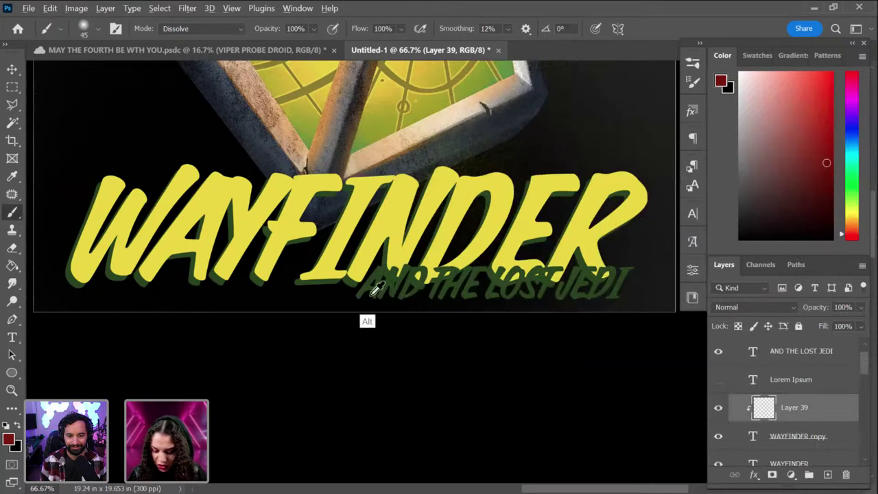
left_click(373, 277, "alt")
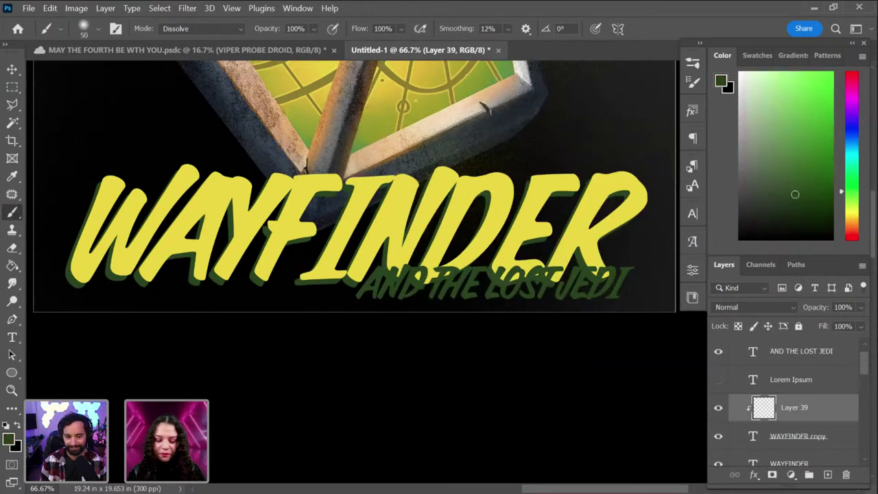
key("bracketright")
key("bracketright")
key("bracketright")
key("bracketright")
key("bracketright")
key("bracketright")
key("bracketright")
key("bracketright")
key("bracketright")
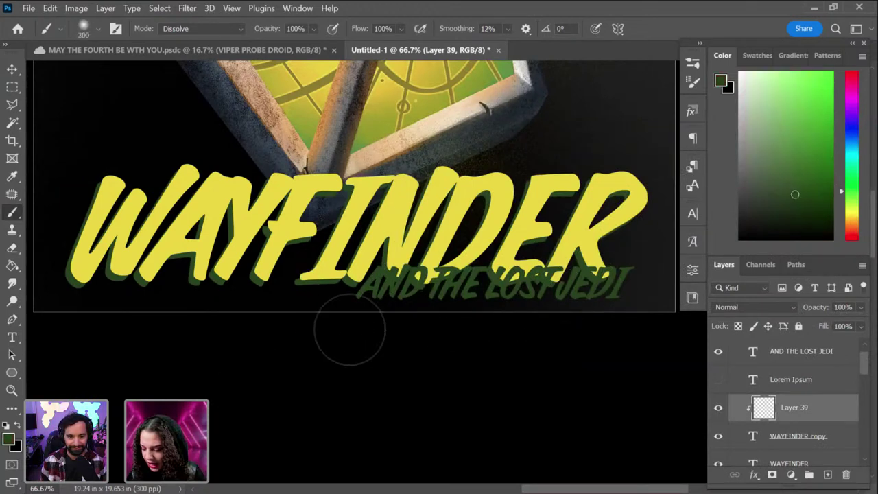
mouse_move(611, 288)
left_mouse_down()
mouse_move(480, 304)
mouse_move(110, 274)
left_mouse_up()
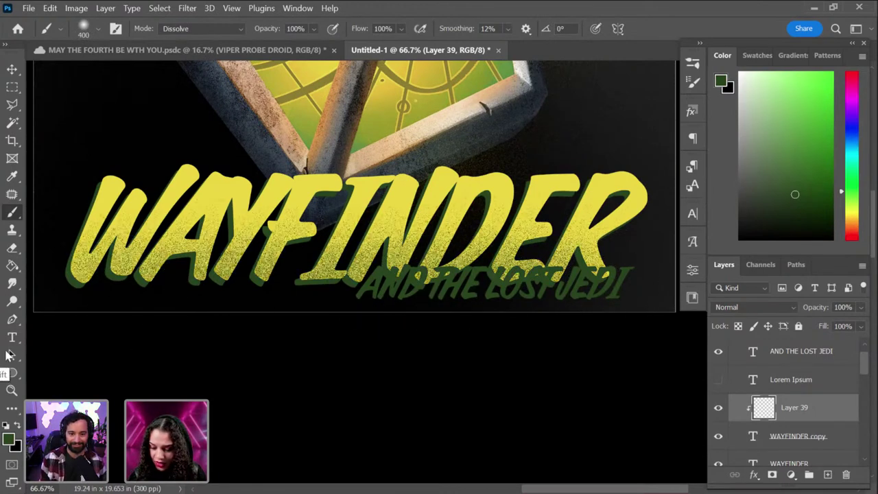
mouse_move(88, 352)
left_mouse_down()
mouse_move(352, 303)
mouse_move(474, 328)
mouse_move(382, 336)
left_mouse_up()
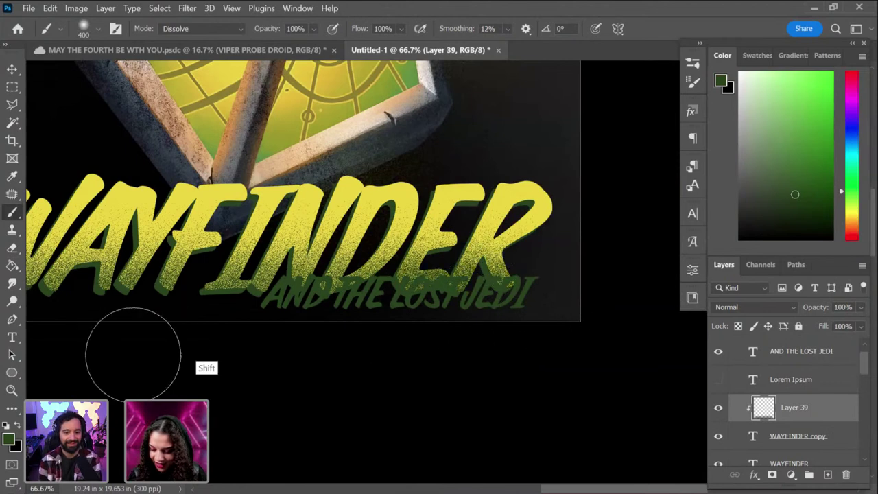
scroll(560, 330, "left", 5)
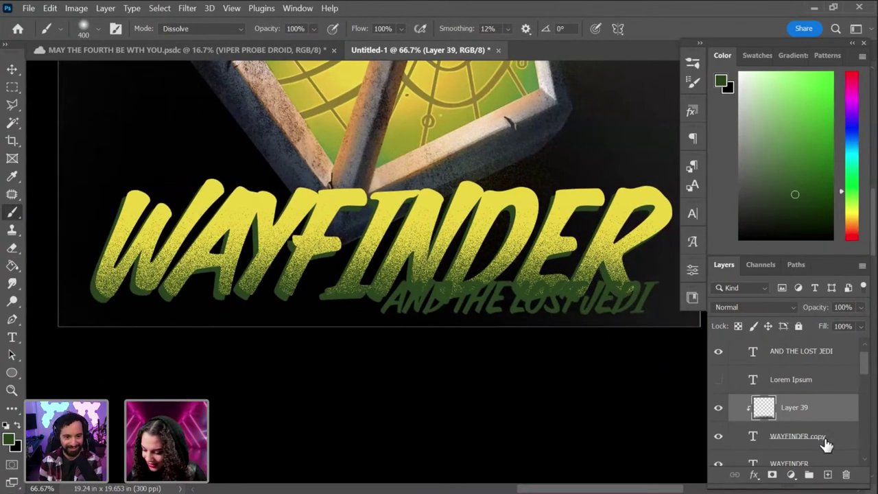
left_click(601, 309, "ctrl")
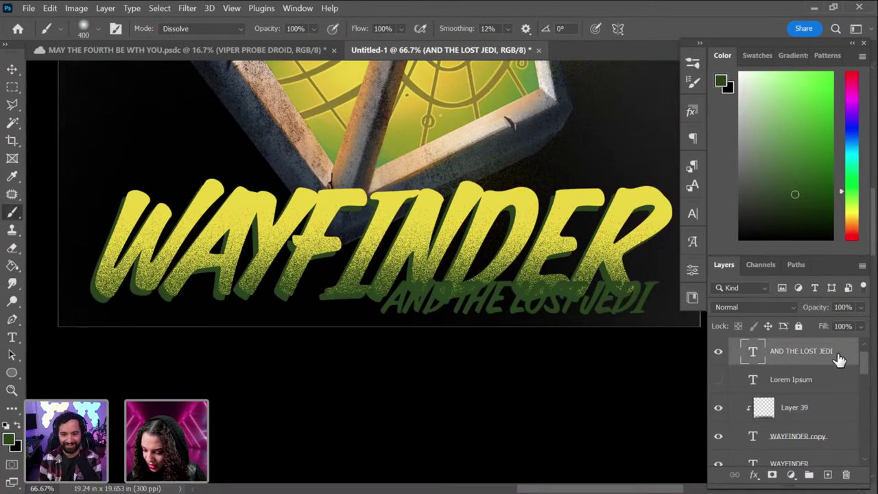
Step: Add a new layer clipped to the AND THE LOST JEDI subtitle
key("ctrl+shift+n")
key("Return")
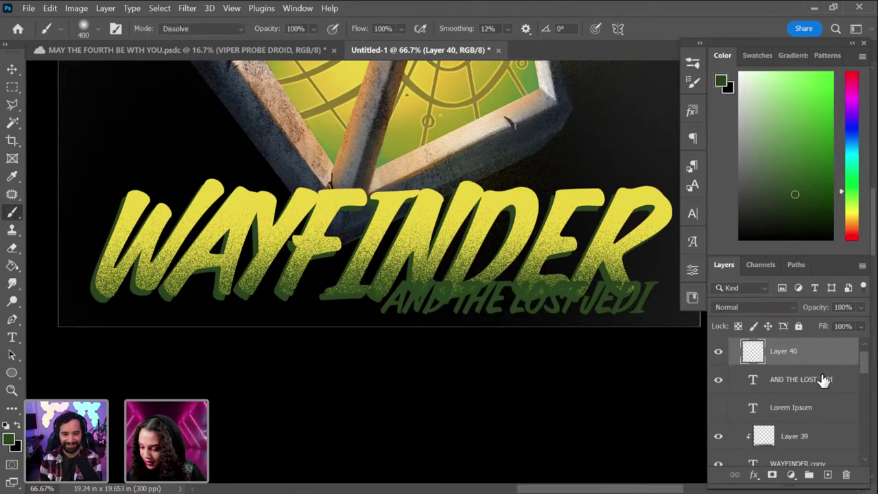
right_click(822, 353)
left_click(726, 303)
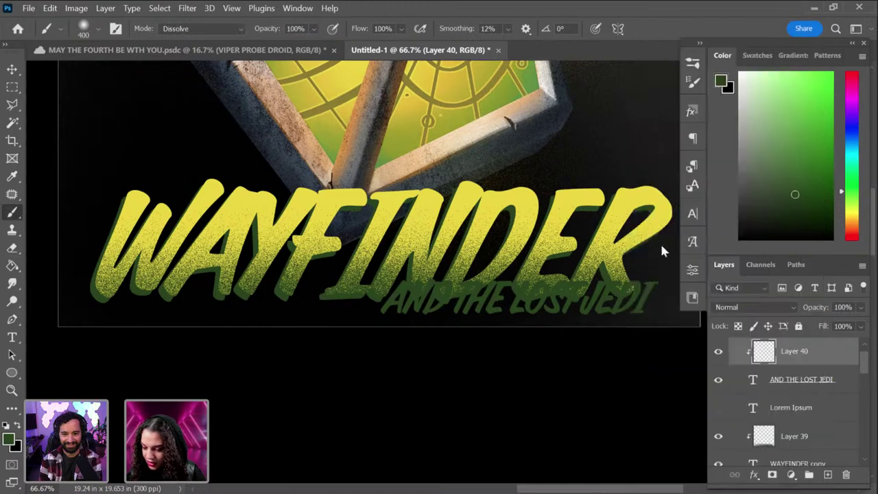
Step: Paint grainy yellow sampled from WAYFINDER over the subtitle with an 80 px brush
left_click(589, 186, "alt")
key("bracketleft")
key("bracketleft")
key("bracketleft")
key("bracketleft")
key("bracketleft")
key("bracketleft")
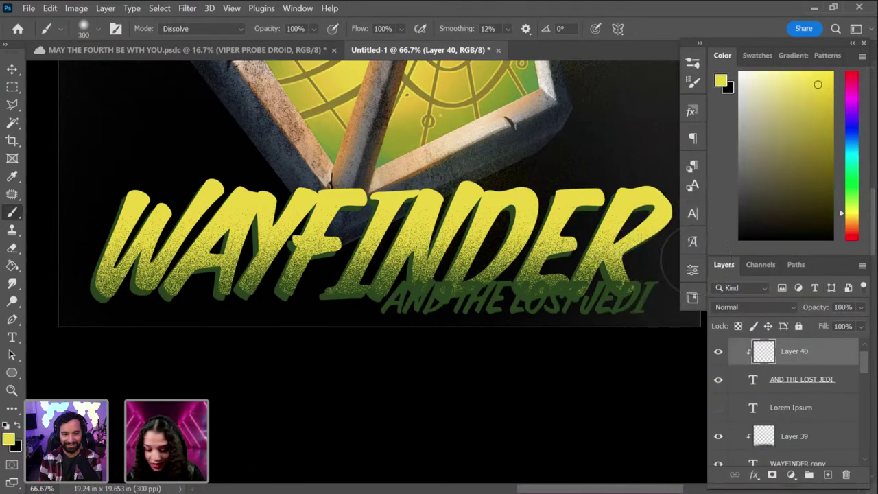
key("bracketleft")
key("bracketleft")
key("bracketleft")
left_click_drag(394, 306, 652, 292)
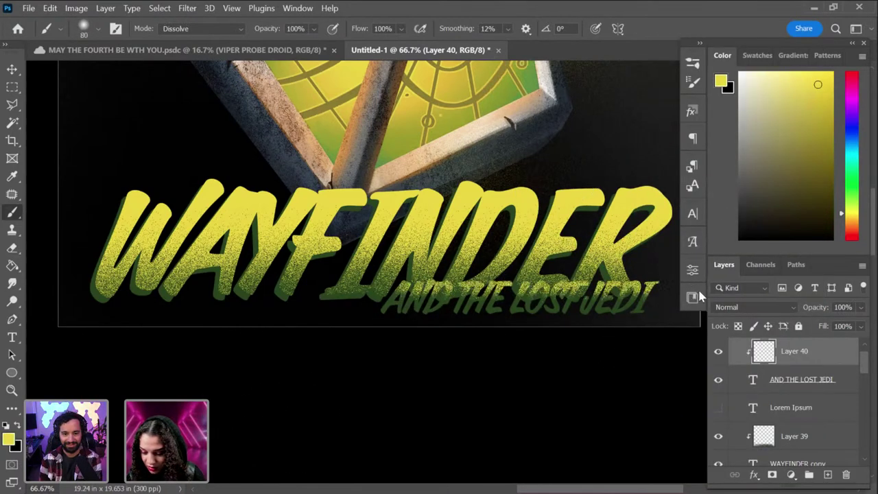
mouse_move(393, 291)
left_mouse_down()
mouse_move(658, 293)
mouse_move(440, 297)
mouse_move(622, 301)
mouse_move(659, 279)
mouse_move(561, 275)
left_mouse_up()
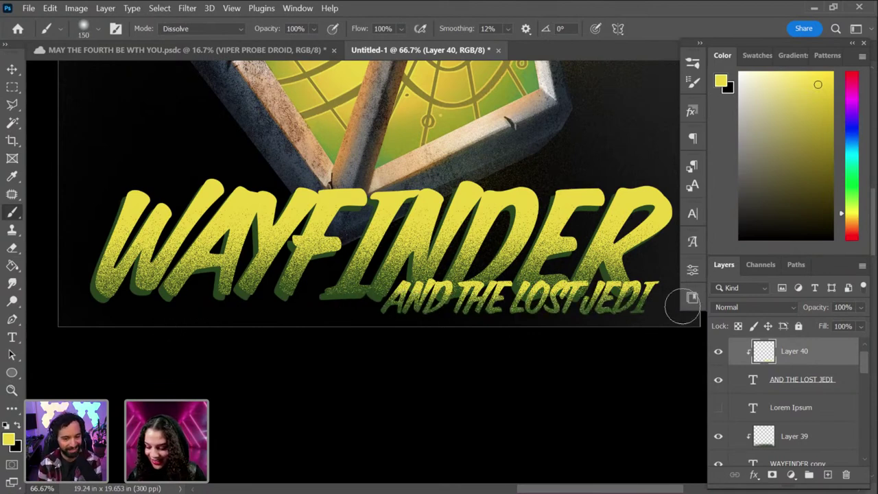
key("bracketright")
key("bracketright")
key("bracketright")
key("ctrl+minus")
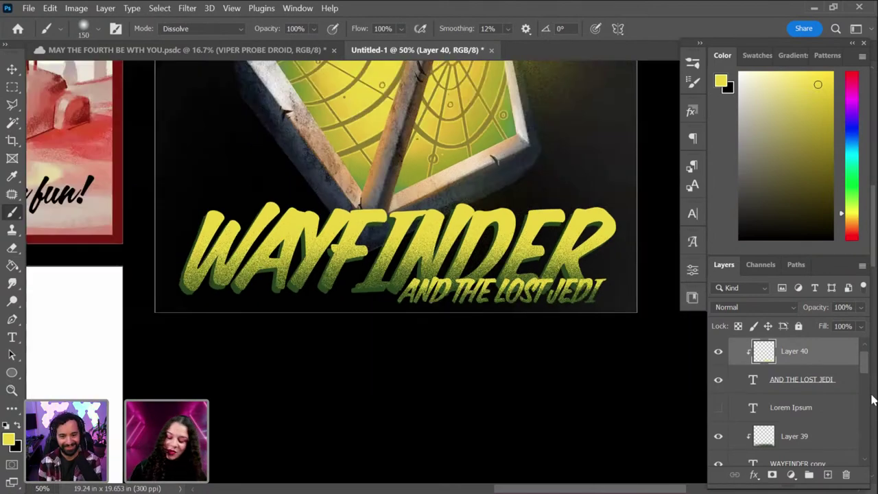
key("ctrl+minus")
key("ctrl+minus")
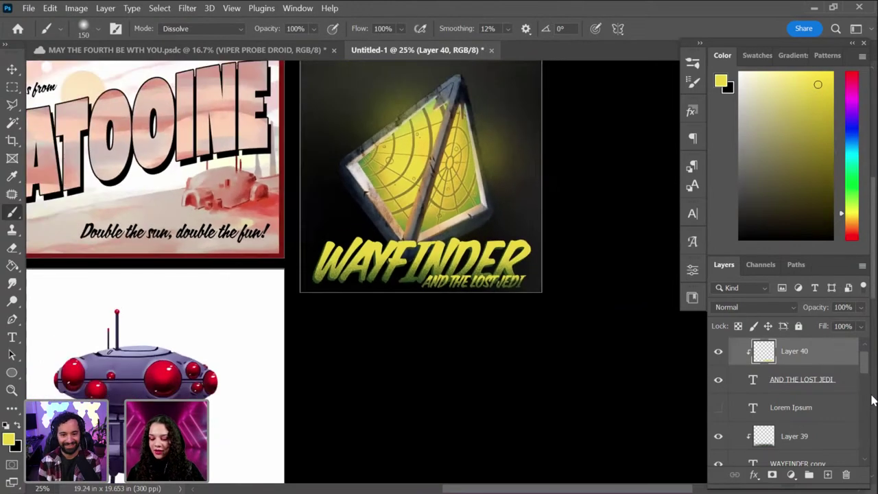
key("ctrl+plus")
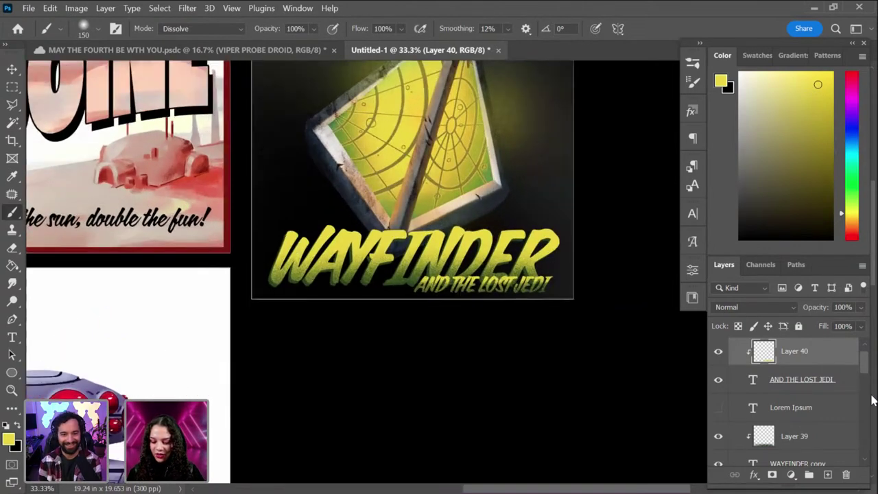
scroll(428, 265, "up", 3)
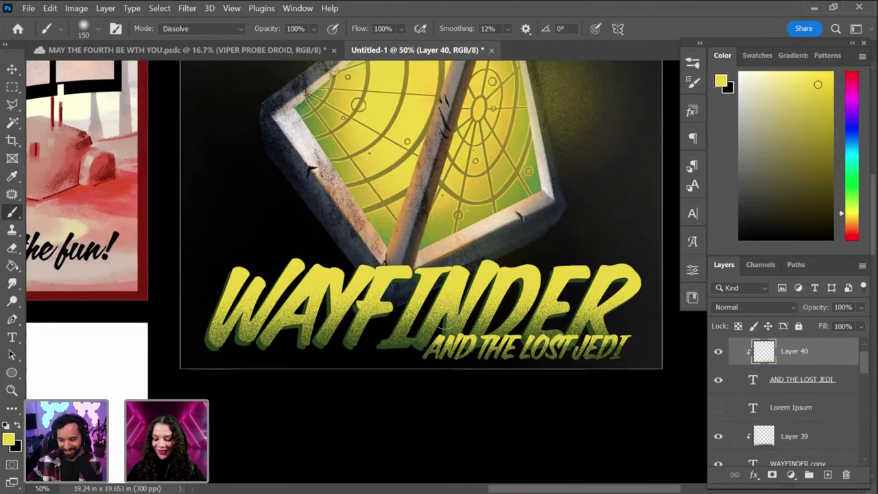
Step: Duplicate the AND THE LOST JEDI text layer with Ctrl+J
left_click(809, 384)
key("ctrl+j")
left_click_drag(828, 411, 334, 241)
left_click(493, 213)
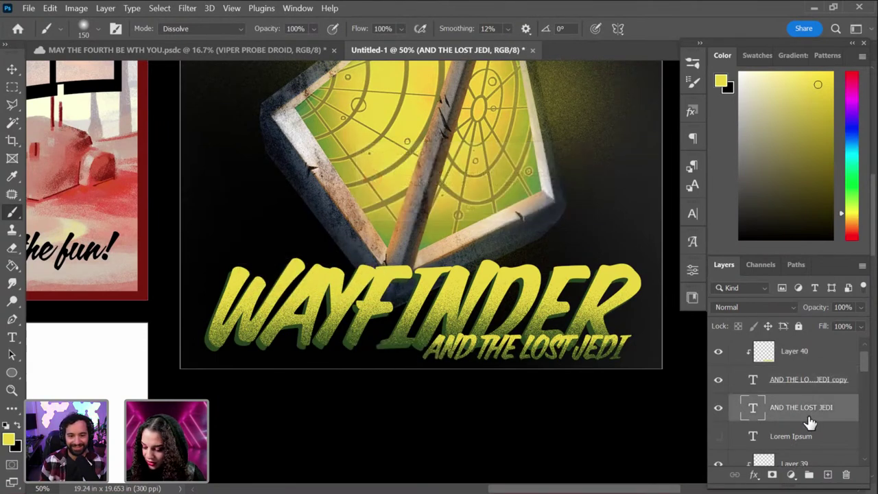
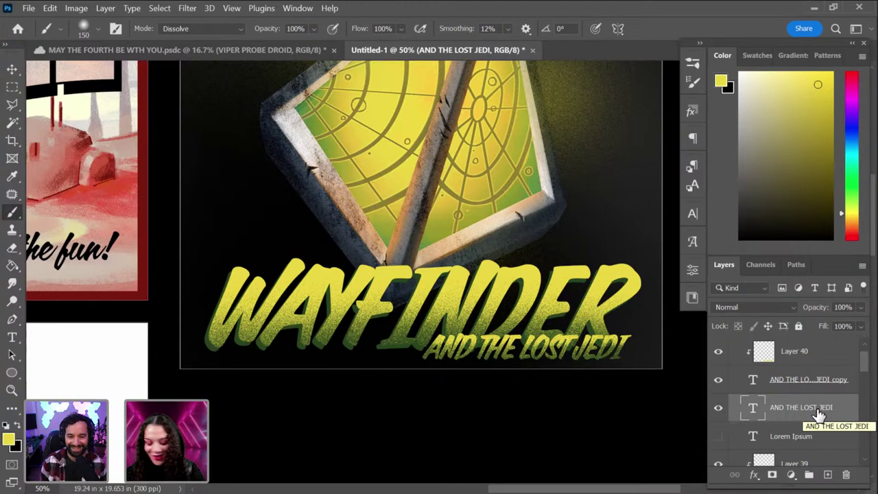
Step: Move the subtitle copy up above WAYFINDER, leaving the text layer unrasterized
key("ctrl+t")
mouse_move(538, 354)
left_mouse_down()
mouse_move(334, 216)
mouse_move(321, 253)
left_mouse_up()
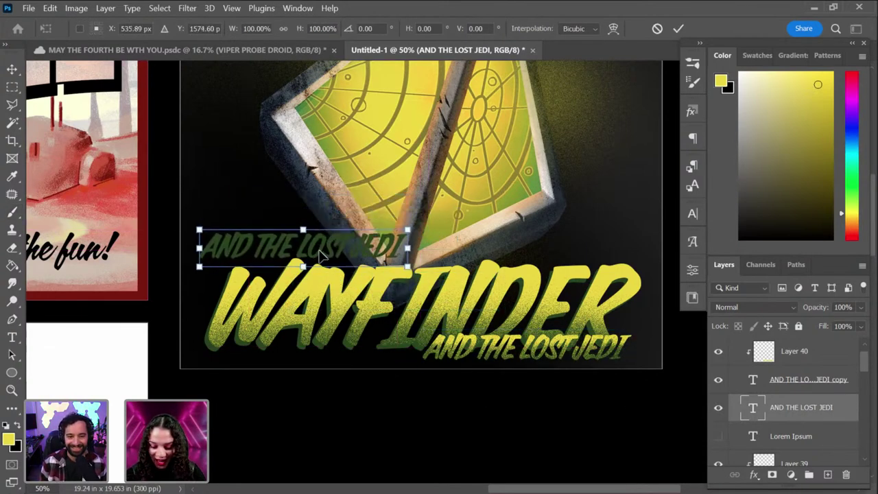
key("Return")
key("b")
left_click(420, 245)
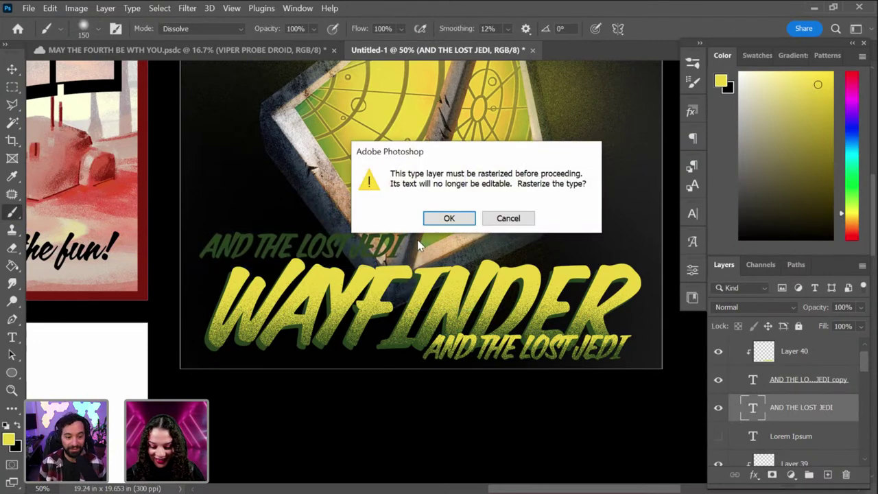
left_click(508, 218)
Step: Edit the subtitle copy's text down to just the word THE
key("t")
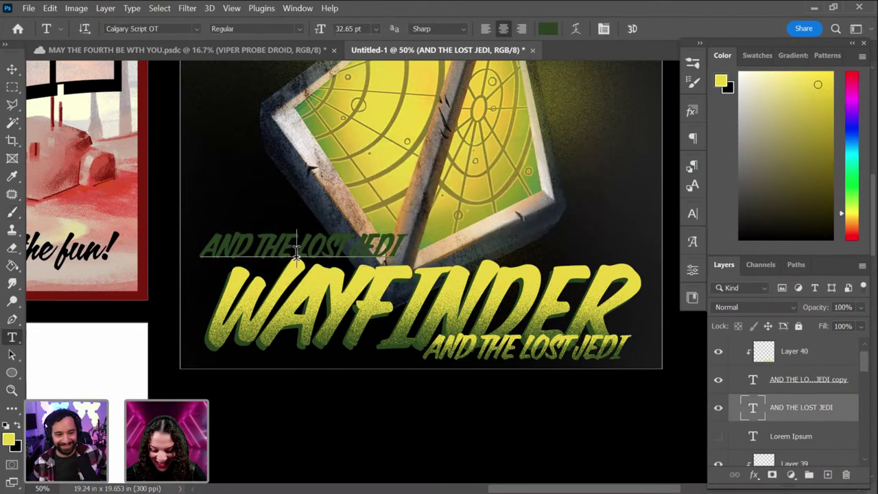
triple_click(319, 248)
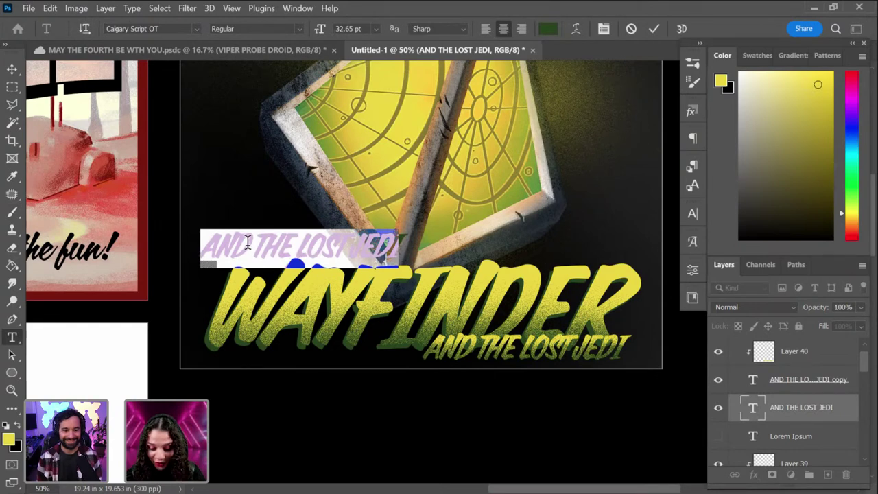
left_click_drag(262, 242, 209, 235)
key("BackSpace")
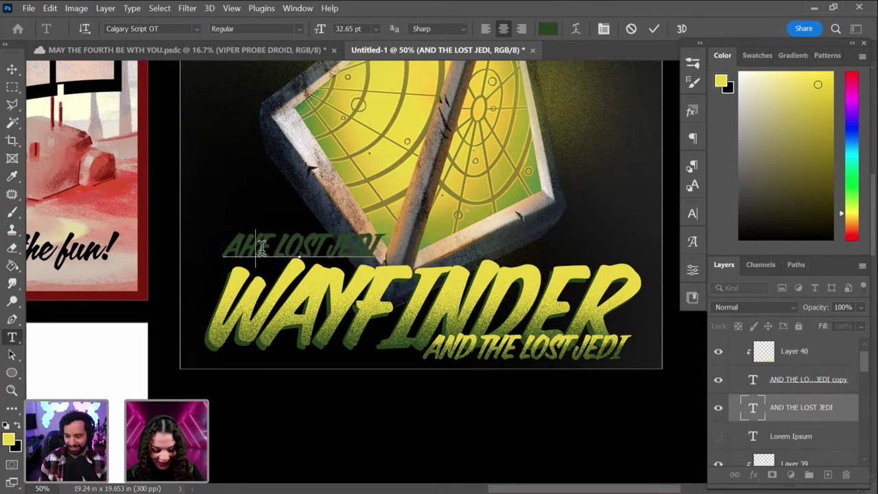
key("BackSpace")
type("t")
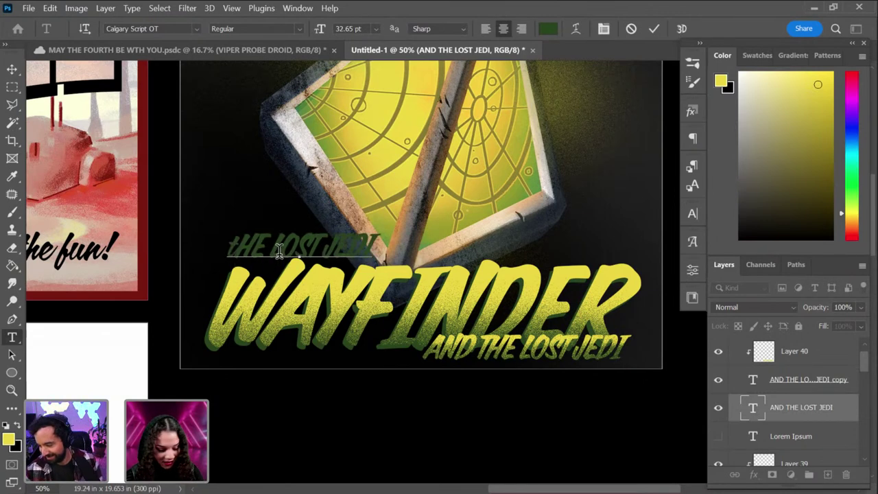
key("BackSpace")
type("T")
left_click_drag(270, 248, 459, 250)
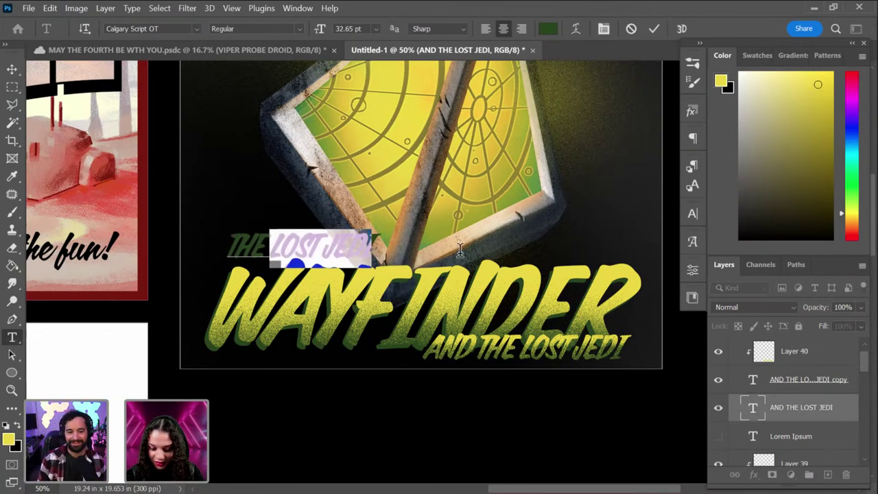
key("BackSpace")
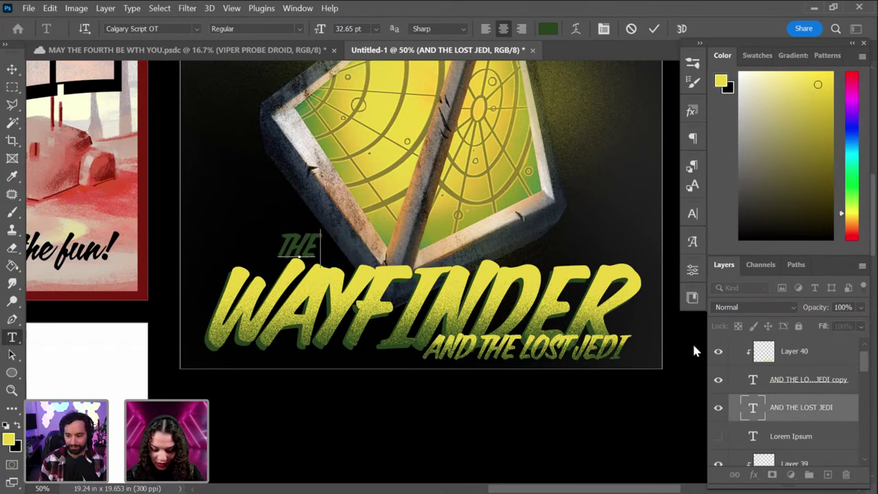
key("ctrl+Return")
Step: Reposition THE so it sits aligned above WAYFINDER
key("ctrl+t")
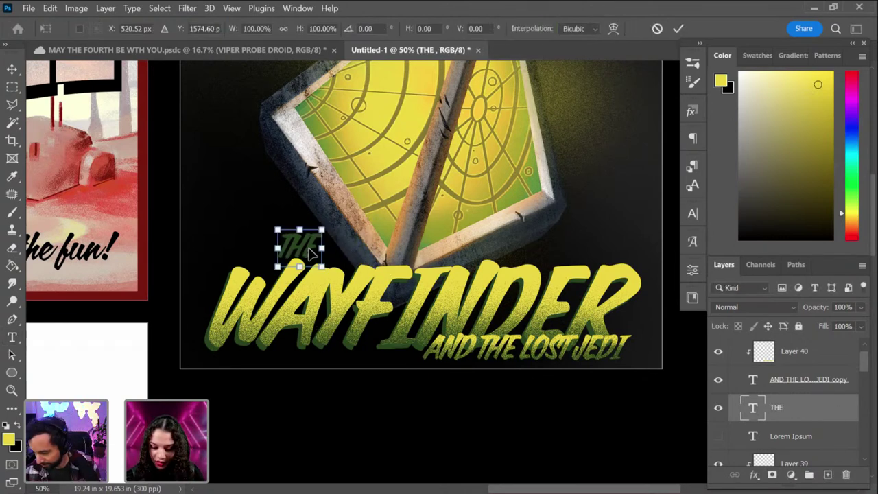
left_click_drag(308, 253, 233, 251)
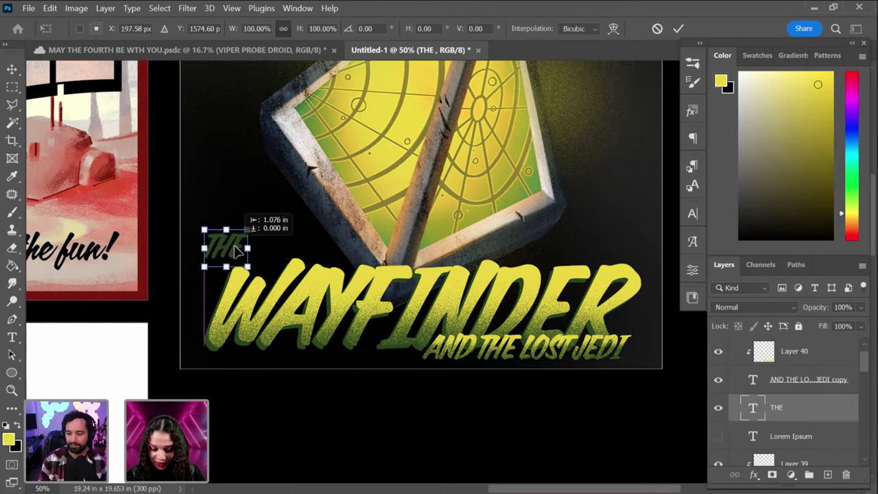
key("Return")
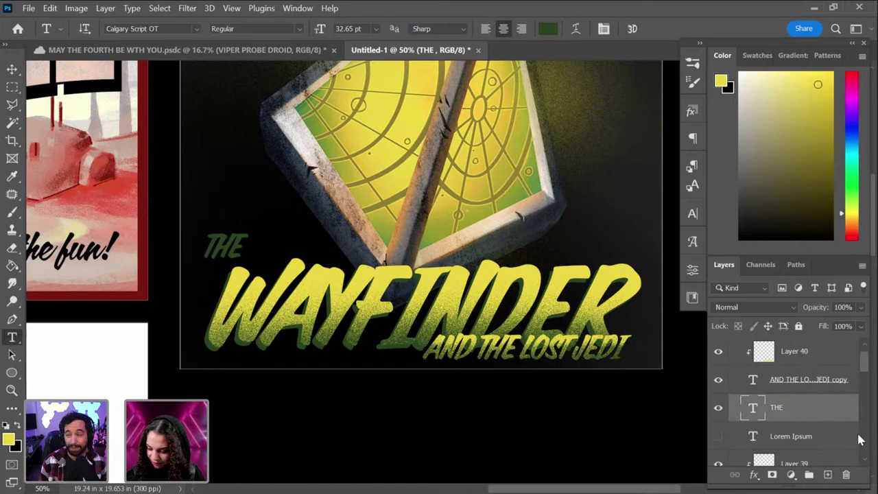
key("ctrl+t")
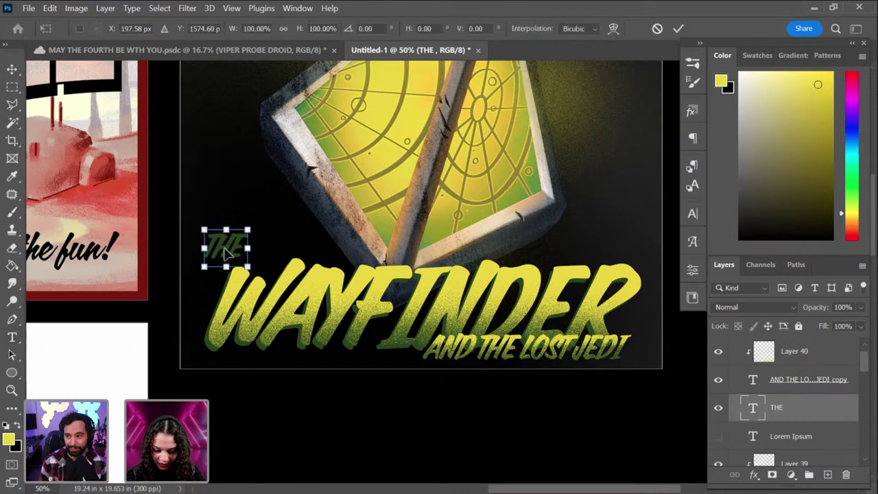
left_click_drag(229, 253, 239, 252)
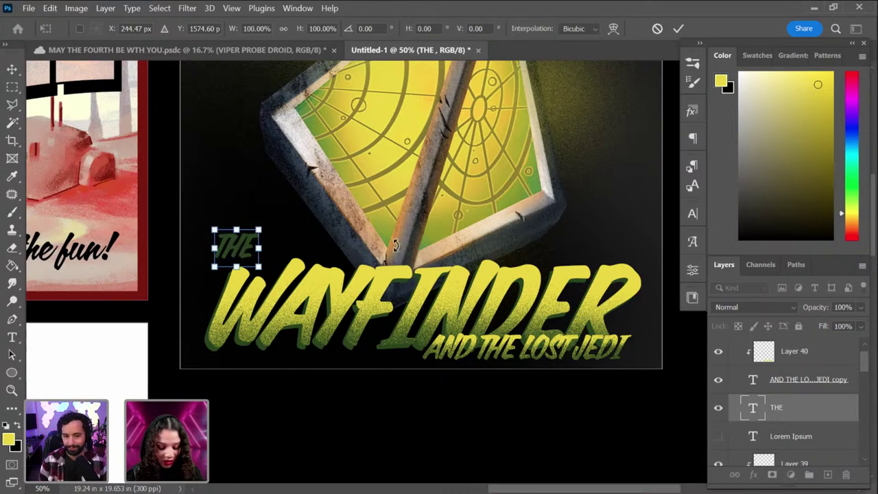
key("Return")
key("t")
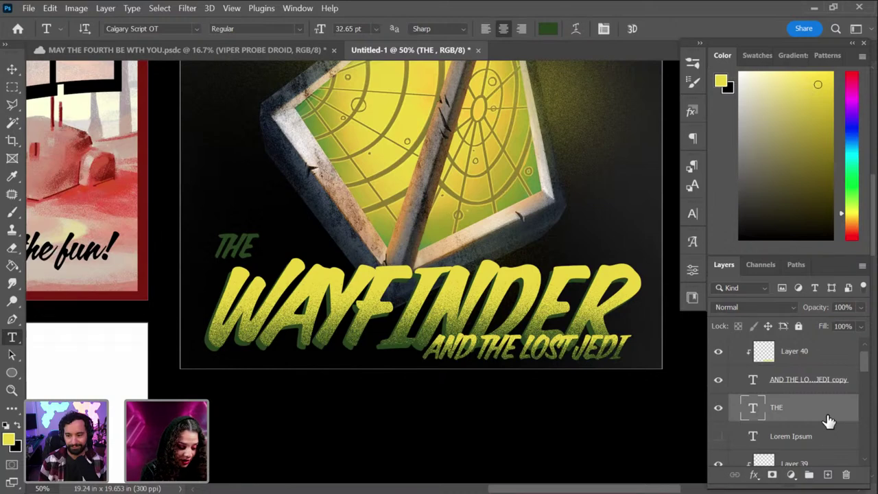
Step: Add Layer 41 clipped to THE for yellow Dissolve-brush texture
key("ctrl+shift+alt+n")
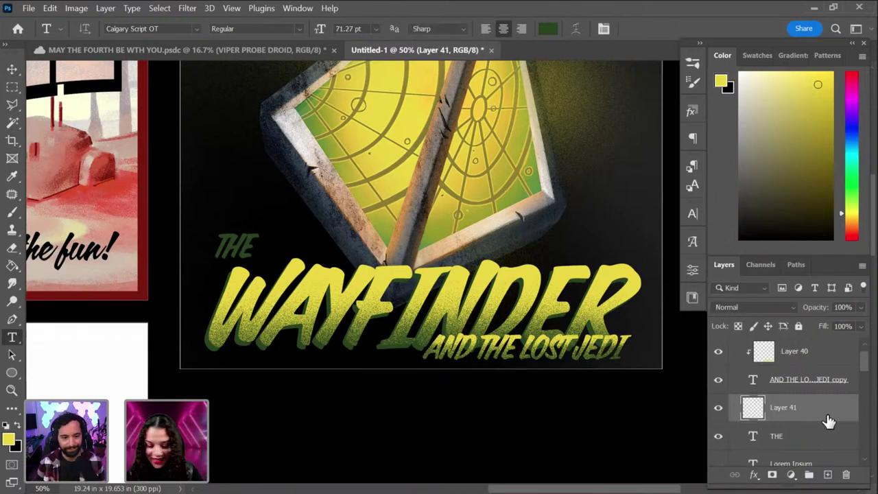
key("b")
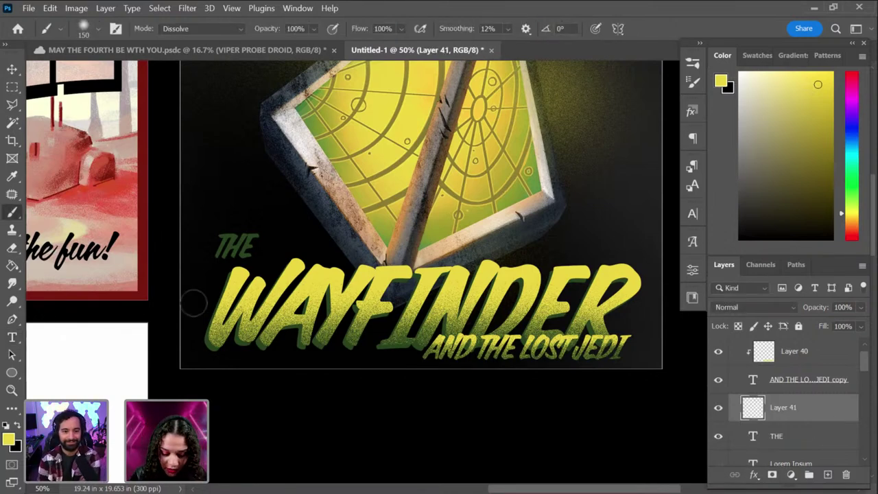
left_click_drag(218, 232, 220, 244)
key("ctrl+z")
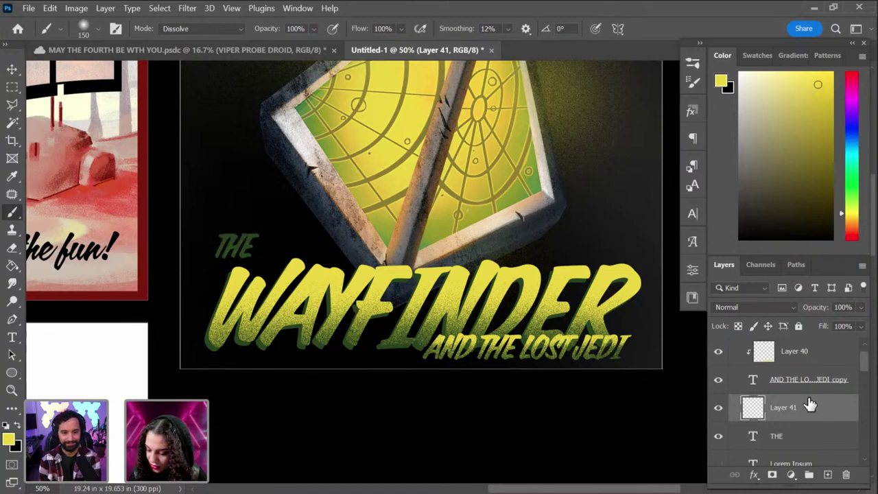
right_click(820, 407)
left_click(727, 299)
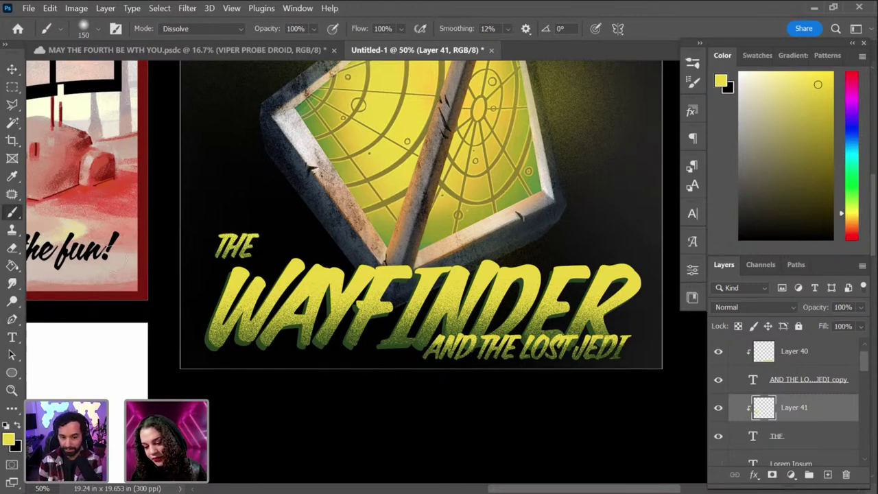
key("ctrl+minus")
key("ctrl+minus")
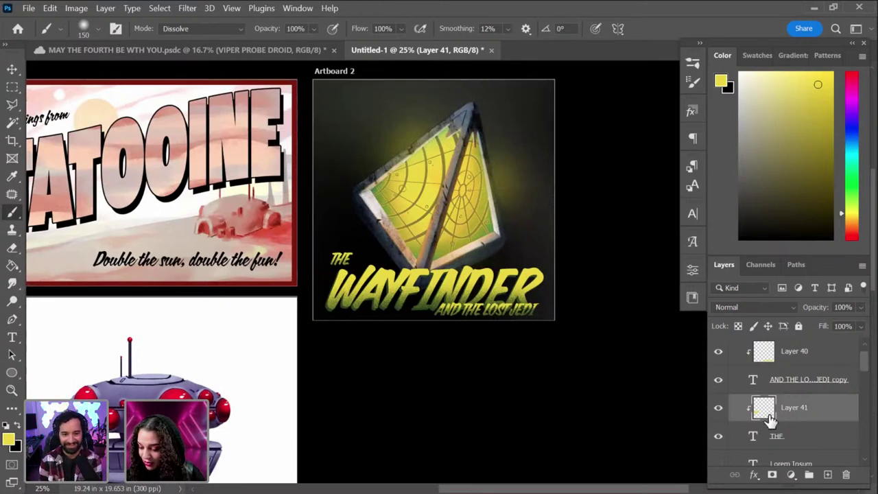
Step: Select the title layers from Layer 40 down to WAYFINDER and move the block higher
scroll(807, 372, "up", 1)
left_click(818, 372)
scroll(822, 379, "down", 2)
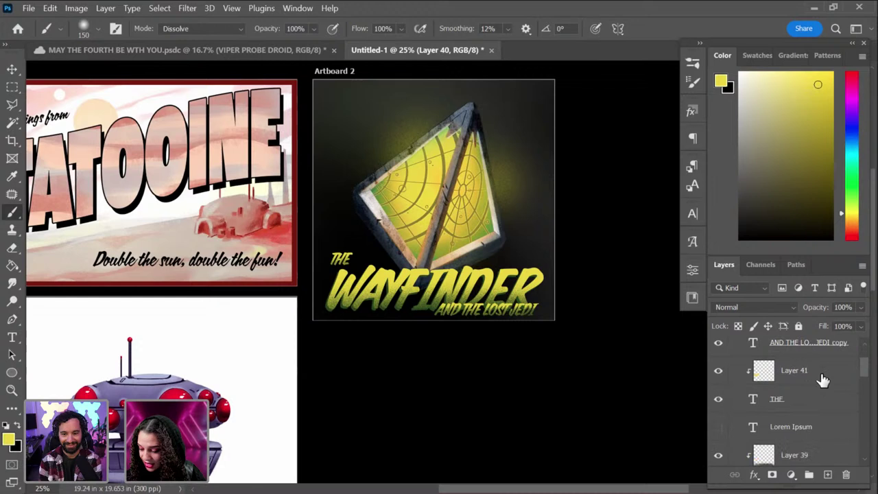
scroll(822, 380, "down", 4)
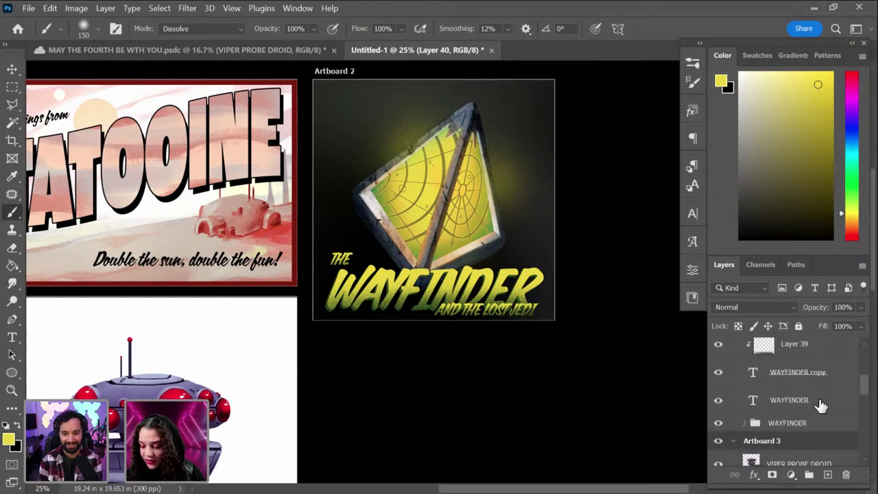
left_click(821, 405, "shift")
key("ctrl+t")
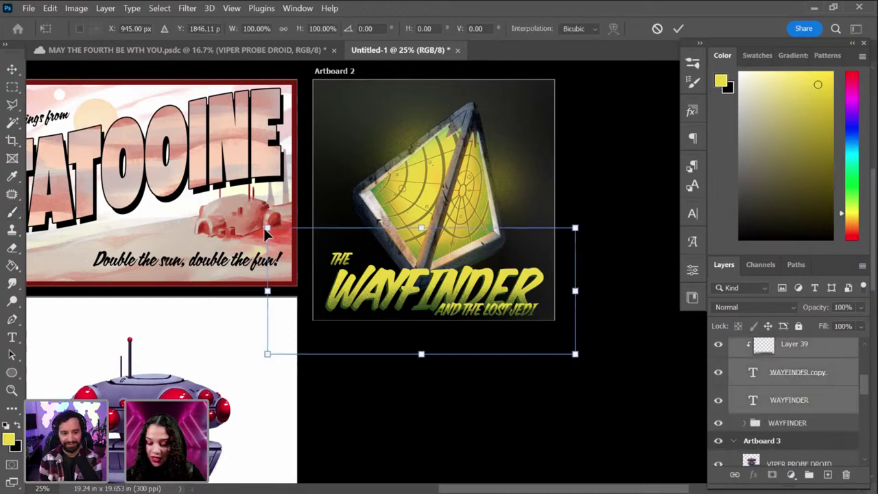
left_click_drag(485, 291, 484, 271)
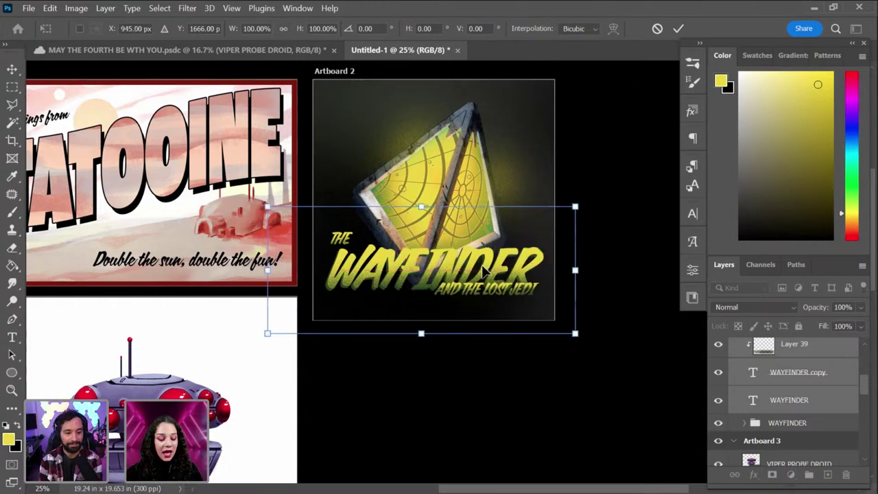
key("Return")
Step: Add Layer 42 above the WAYFINDER group with a black 1000 px brush
key("b")
key("ctrl+minus")
key("ctrl+plus")
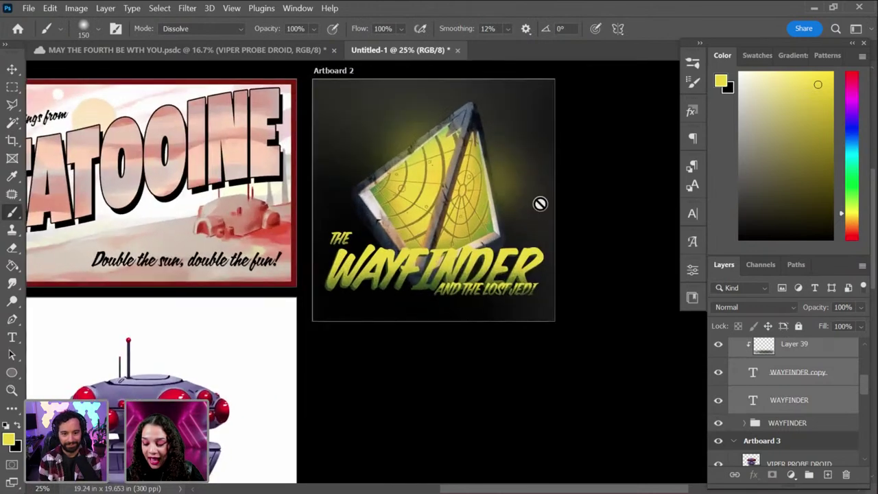
key("ctrl+plus")
left_click(805, 426)
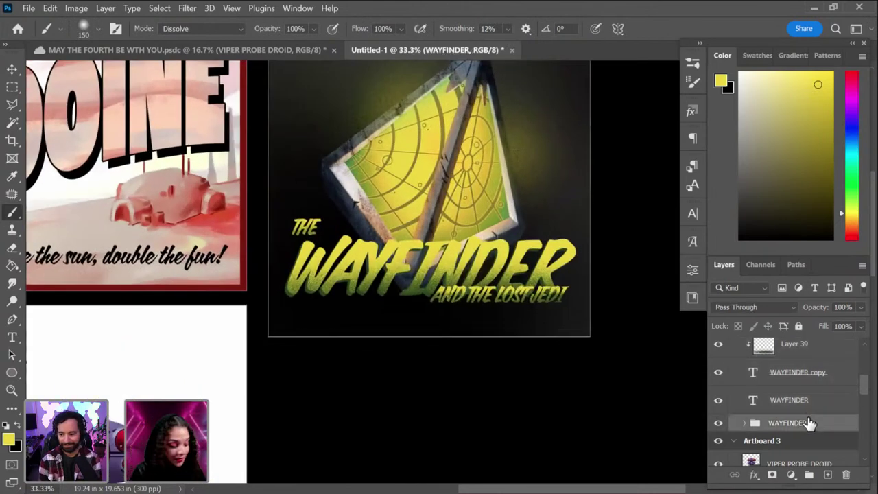
key("ctrl+shift+n")
key("Return")
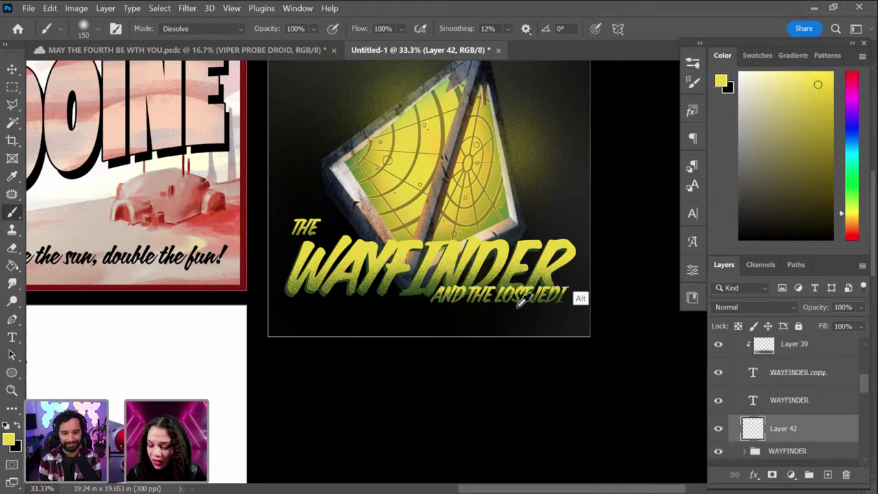
left_click(319, 308, "alt")
key("bracketright")
key("bracketright")
key("bracketright")
key("bracketright")
key("bracketright")
key("bracketright")
key("bracketright")
key("bracketright")
key("bracketright")
key("bracketright")
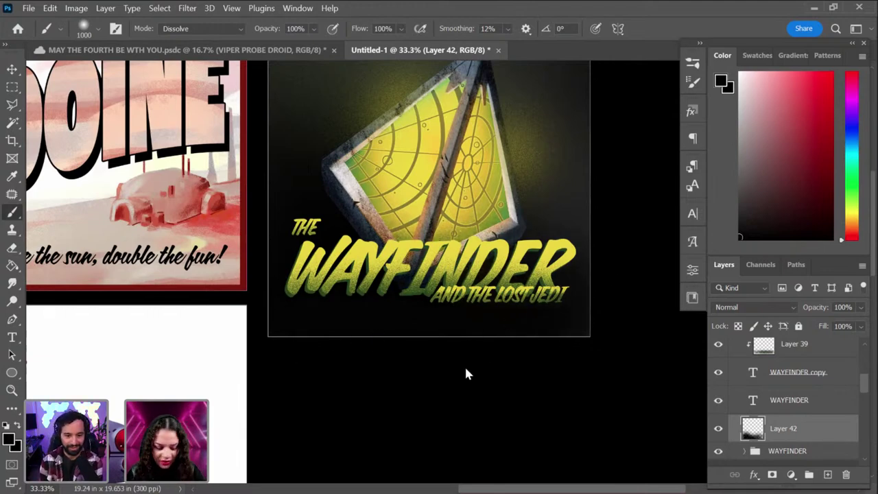
Step: Pan across the artboards to bring the probe droid artboard into view
key("ctrl+minus")
key("ctrl+minus")
key("ctrl+plus")
key("ctrl+plus")
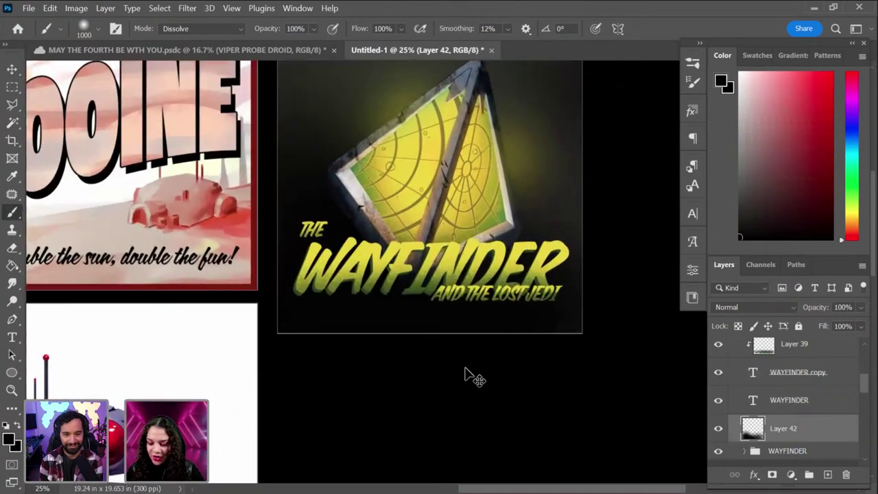
key("ctrl+minus")
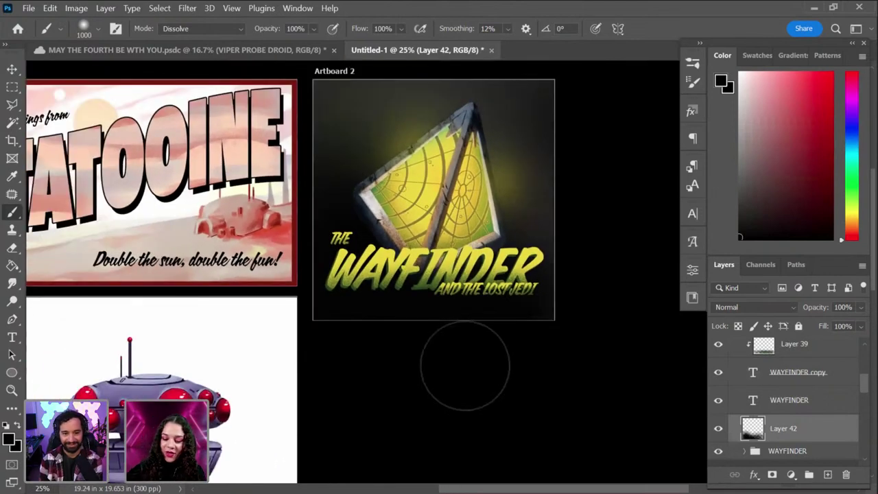
left_click_drag(130, 263, 359, 239)
Step: Create Layer 43 beneath the VIPER PROBE DROID layer on the droid's artboard
left_click(363, 255, "ctrl")
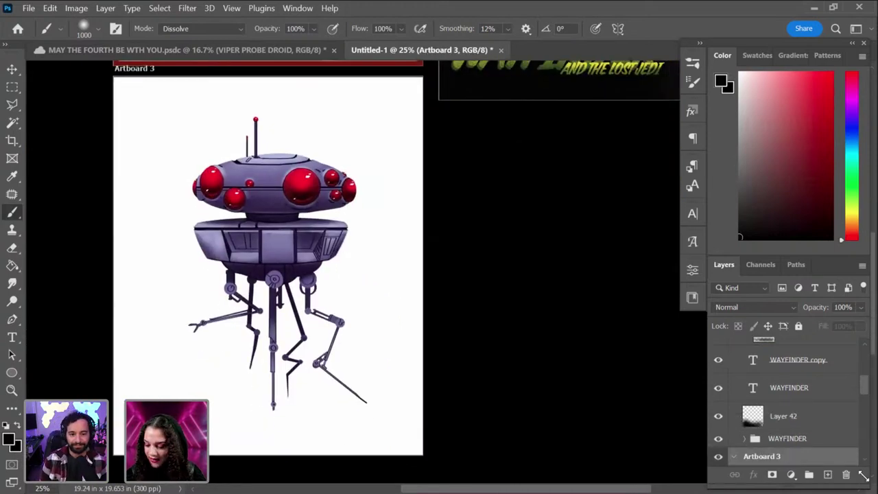
scroll(799, 439, "down", 3)
scroll(806, 377, "up", 2)
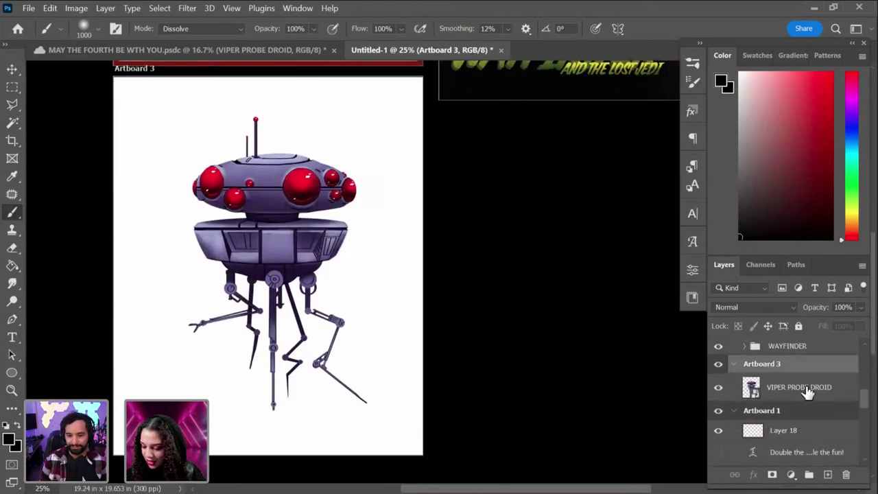
left_click(809, 388)
key("ctrl+shift+n")
key("Return")
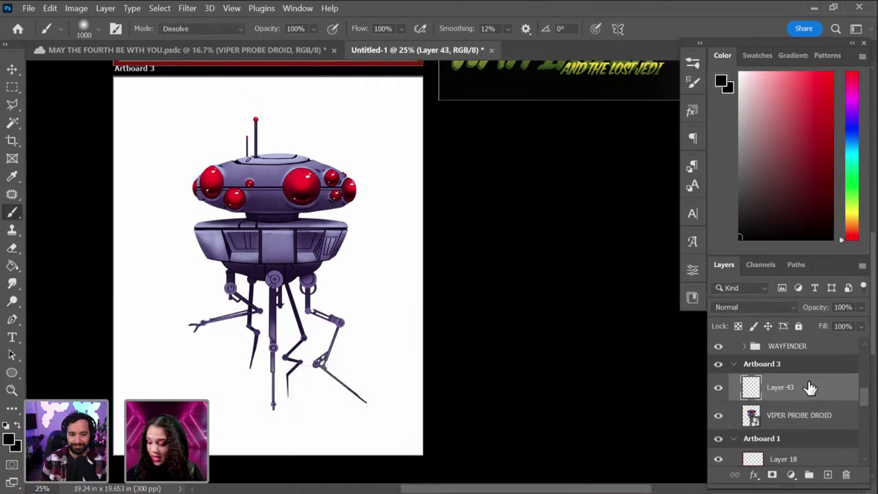
left_click_drag(807, 390, 799, 421)
left_click(796, 381)
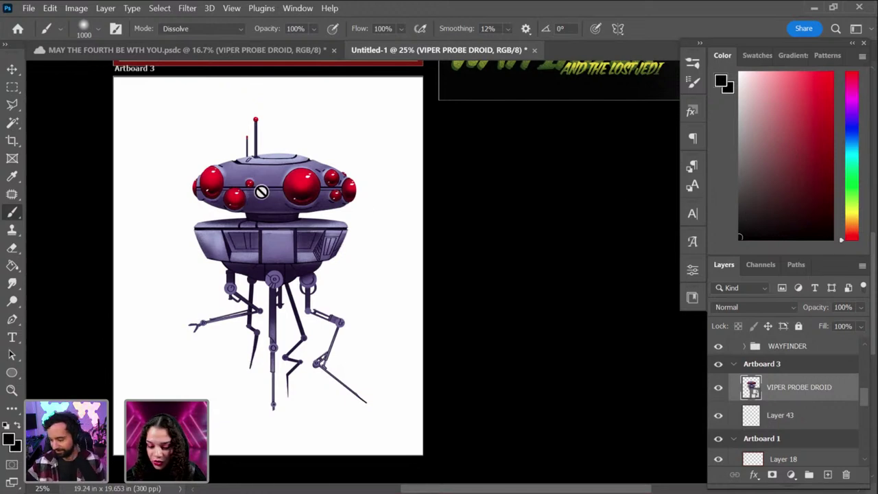
Step: Fill Layer 43 with lavender sampled from the droid's dome, then show the Libraries
left_click(267, 172, "alt")
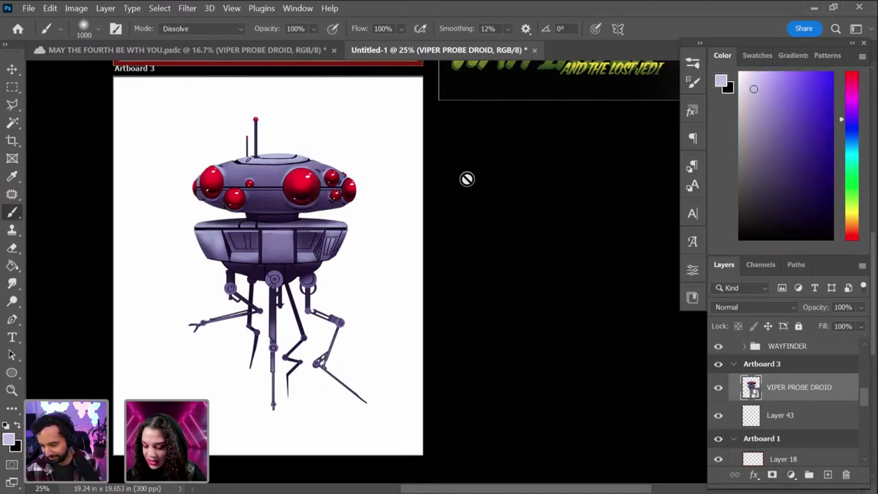
left_click(13, 266)
left_click(303, 337)
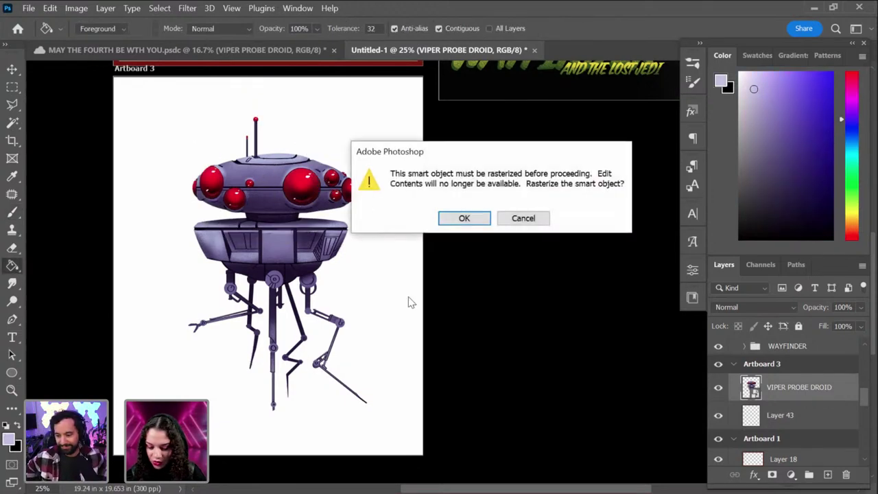
left_click(464, 218)
left_click(782, 415)
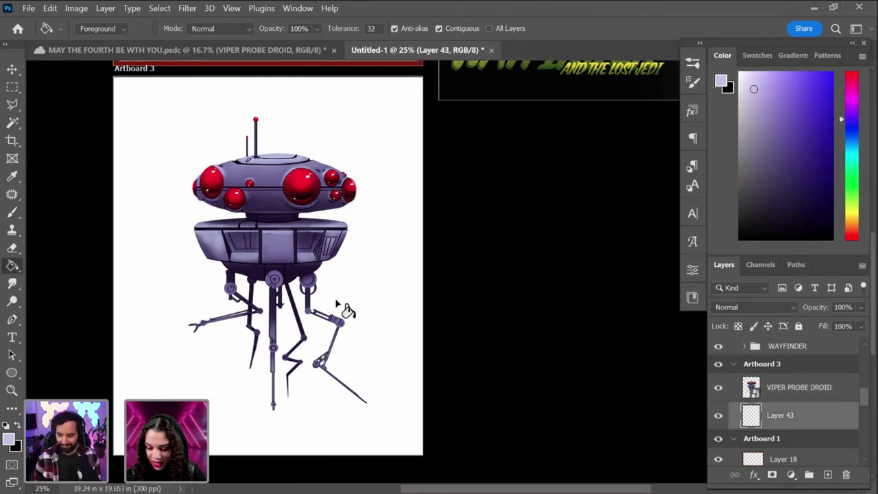
left_click(335, 302)
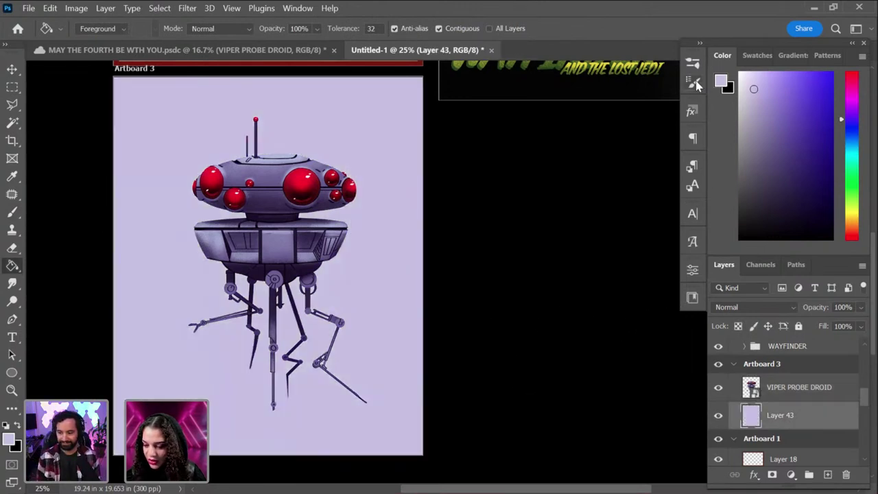
left_click(692, 297)
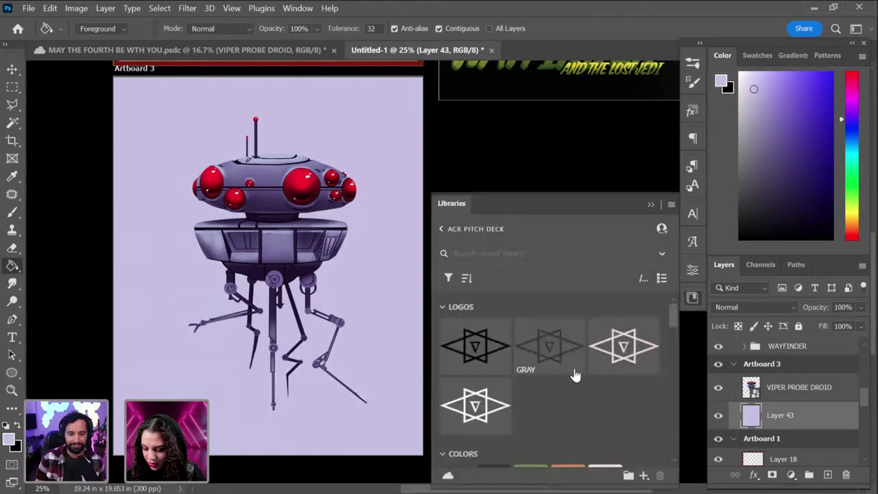
Step: Place the ChalkBoard texture from Libraries, rotated 90° and aligned to the artboard
scroll(576, 374, "down", 6)
scroll(576, 373, "up", 3)
left_click_drag(475, 416, 384, 198)
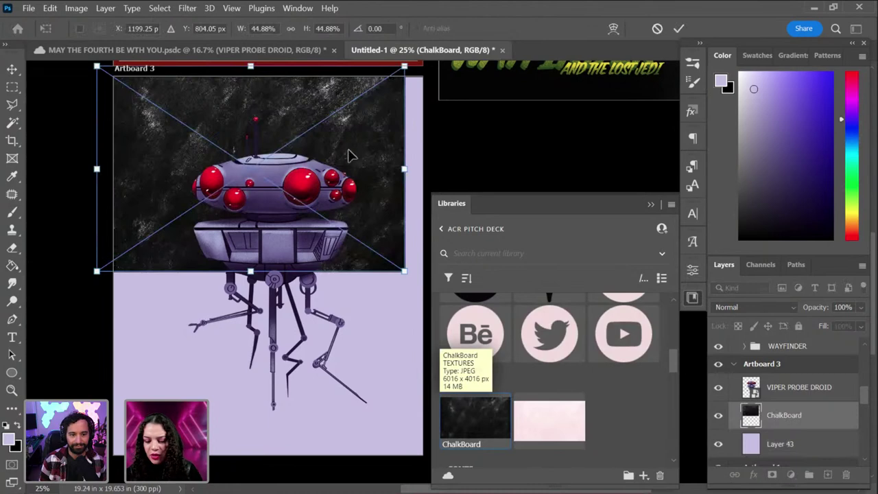
left_click_drag(348, 156, 382, 280)
left_click_drag(433, 145, 378, 410)
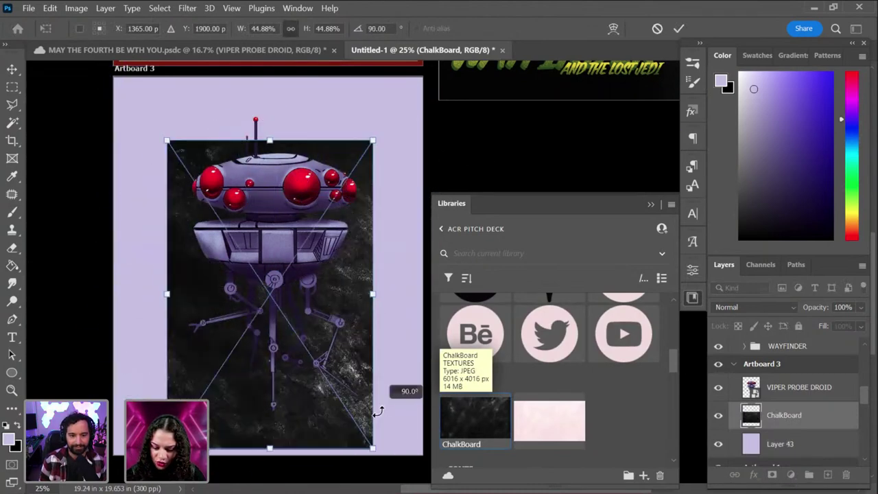
left_click_drag(332, 435, 424, 452)
key("g")
Step: Set ChalkBoard to Hard Light at 38% opacity and add Layer 44 above it
left_click(692, 297)
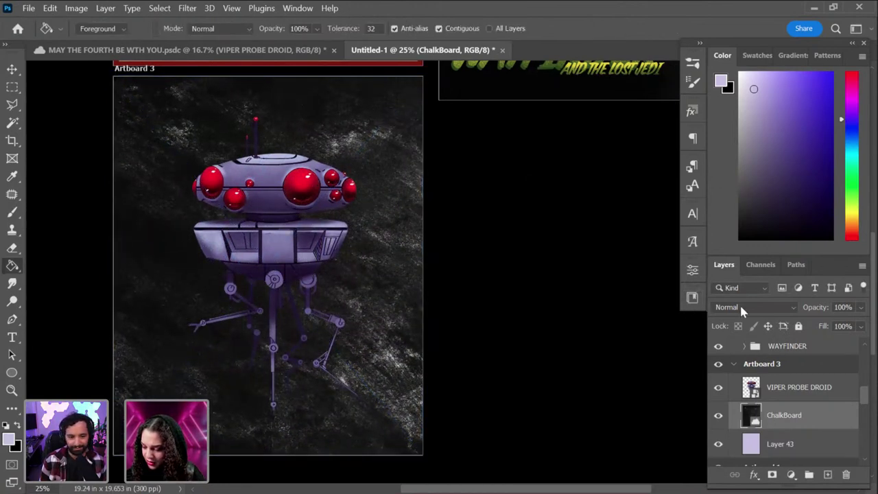
left_click(743, 306)
left_click(717, 163)
key("Down")
key("Down")
key("Down")
key("Down")
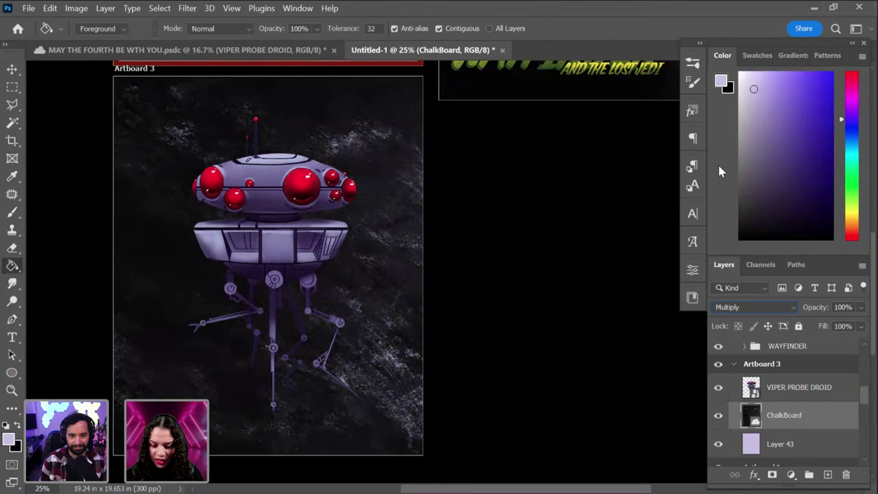
key("Down")
key("Down")
key("Down")
key("Down")
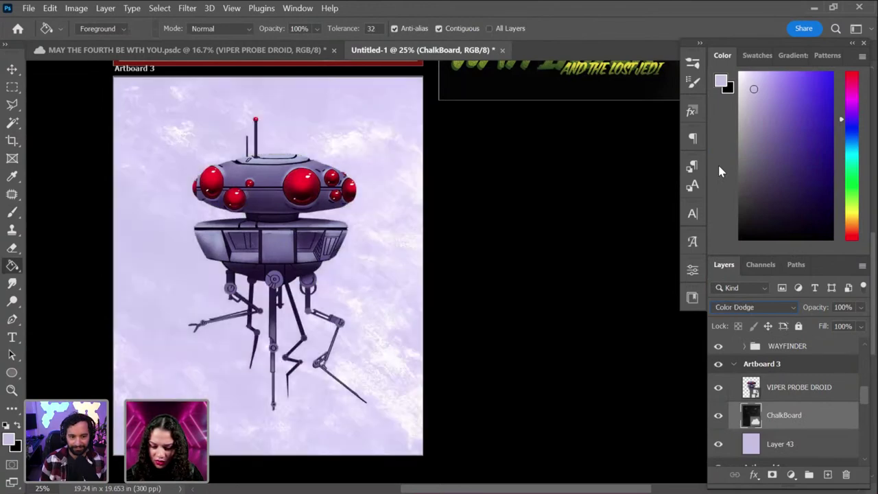
key("Down")
key("Down")
key("Down")
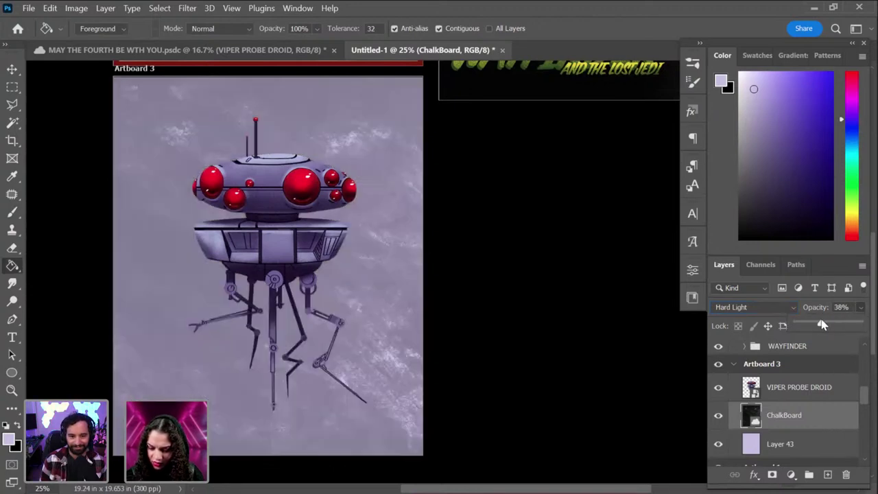
left_click(820, 418)
key("ctrl+shift+n")
key("Return")
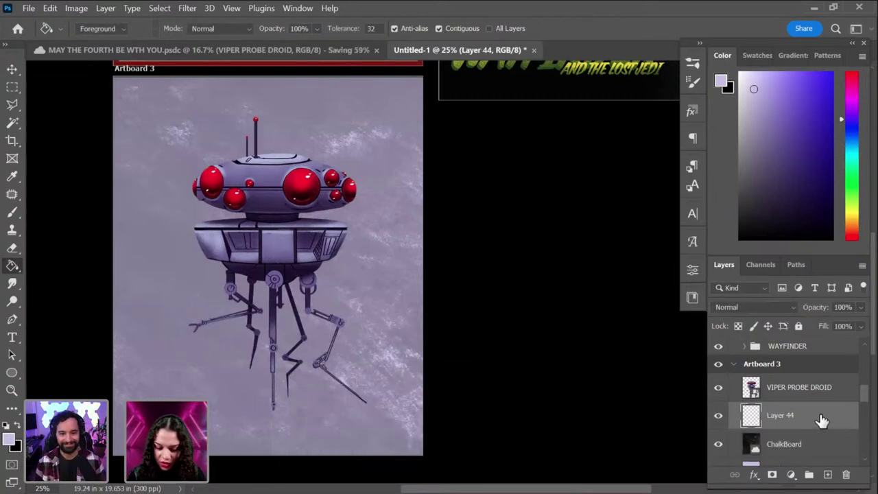
Step: Paint grainy dark purple over the artboard's lower half on Layer 44 with a 1900 px brush
left_click(251, 300, "alt")
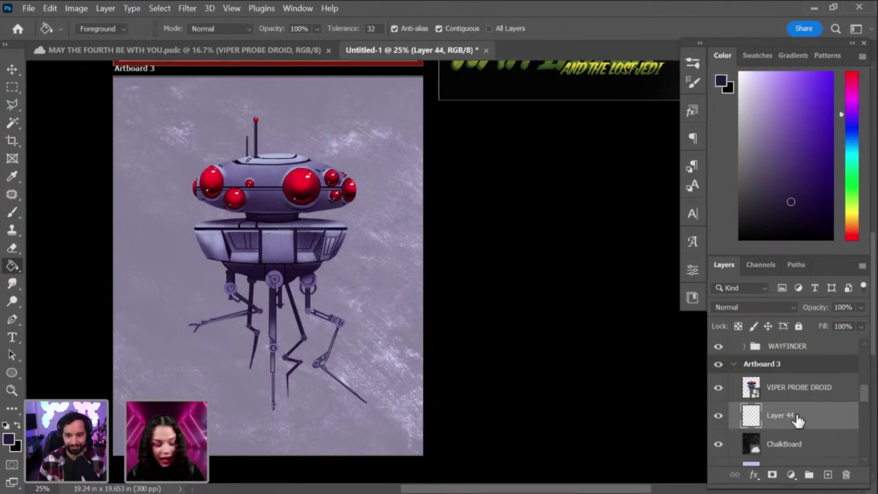
key("b")
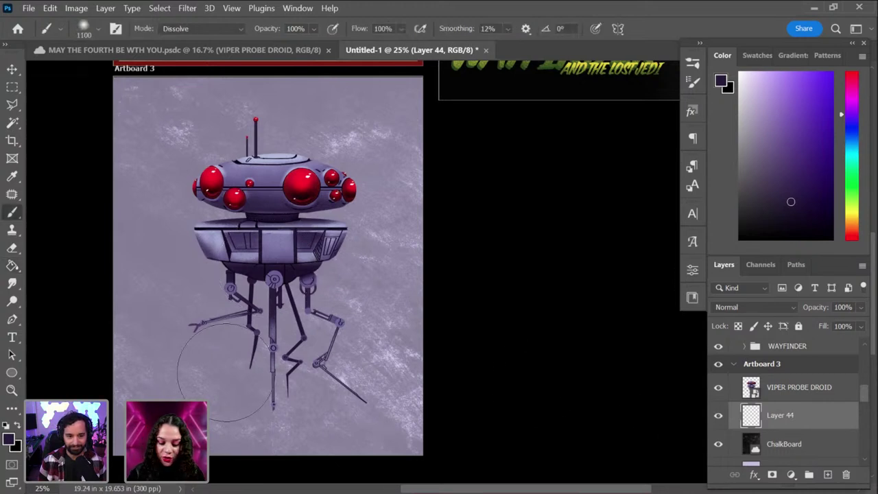
key("bracketright")
key("bracketright")
key("bracketright")
key("bracketright")
key("bracketright")
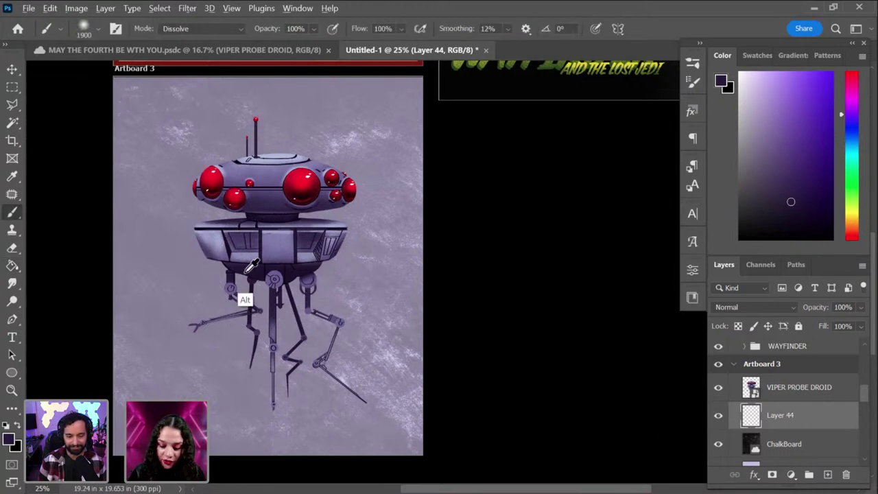
left_click(227, 316, "alt")
key("ctrl+minus")
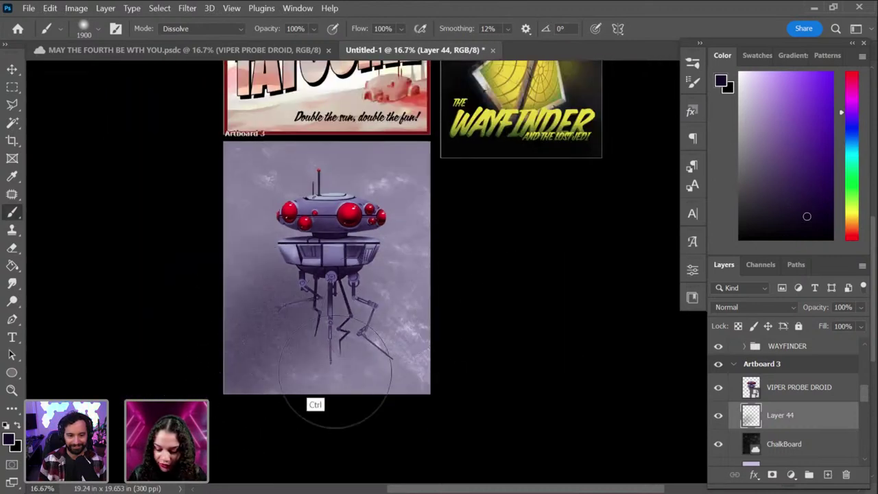
mouse_move(270, 382)
left_mouse_down()
mouse_move(234, 409)
mouse_move(531, 314)
mouse_move(427, 317)
mouse_move(174, 491)
mouse_move(483, 274)
mouse_move(478, 259)
mouse_move(215, 364)
mouse_move(239, 404)
mouse_move(424, 327)
mouse_move(528, 303)
mouse_move(289, 462)
mouse_move(463, 216)
mouse_move(198, 350)
left_mouse_up()
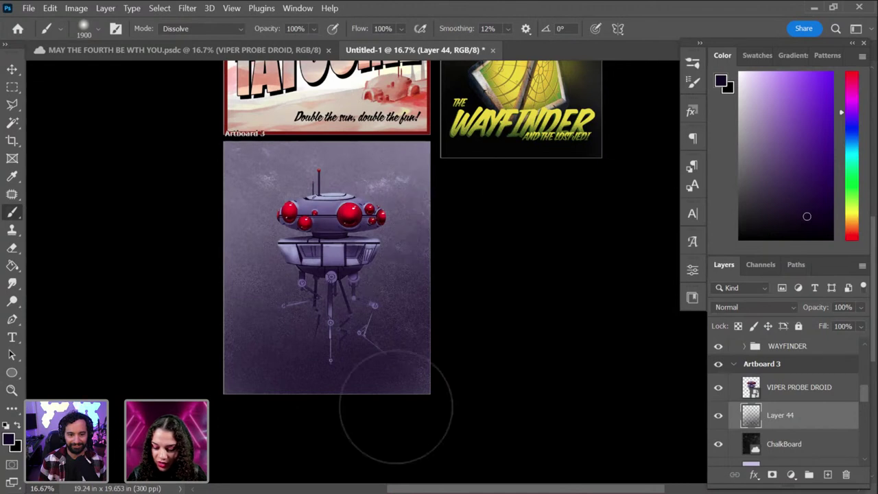
scroll(433, 377, "up", 1)
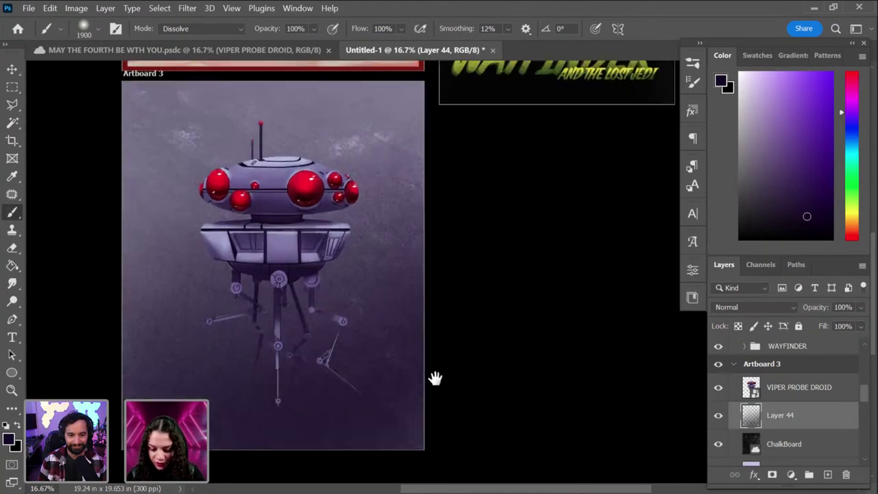
scroll(468, 372, "down", 2)
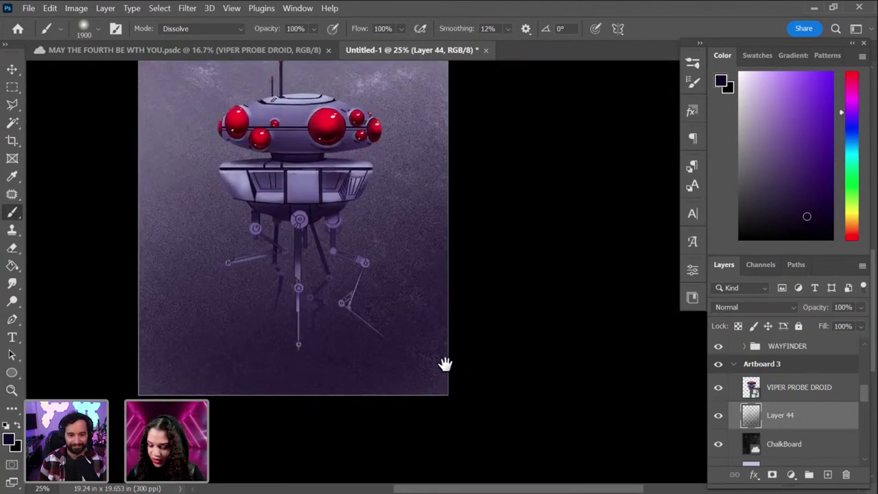
scroll(453, 372, "up", 2)
Step: Add Layer 45, discard a trial leg-shading stroke, and return to Layer 44 with the eraser
key("ctrl+shift+n")
key("Return")
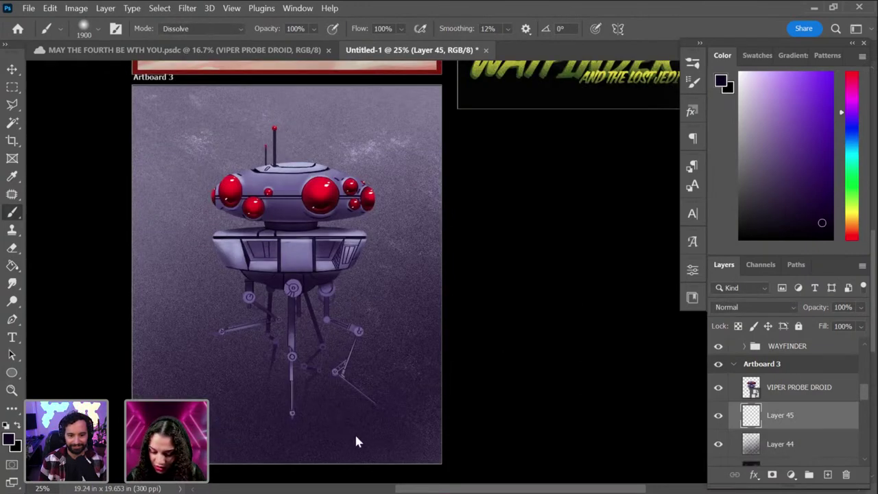
mouse_move(307, 336)
left_mouse_down()
mouse_move(346, 386)
mouse_move(370, 400)
mouse_move(291, 356)
mouse_move(377, 403)
left_mouse_up()
key("ctrl+z")
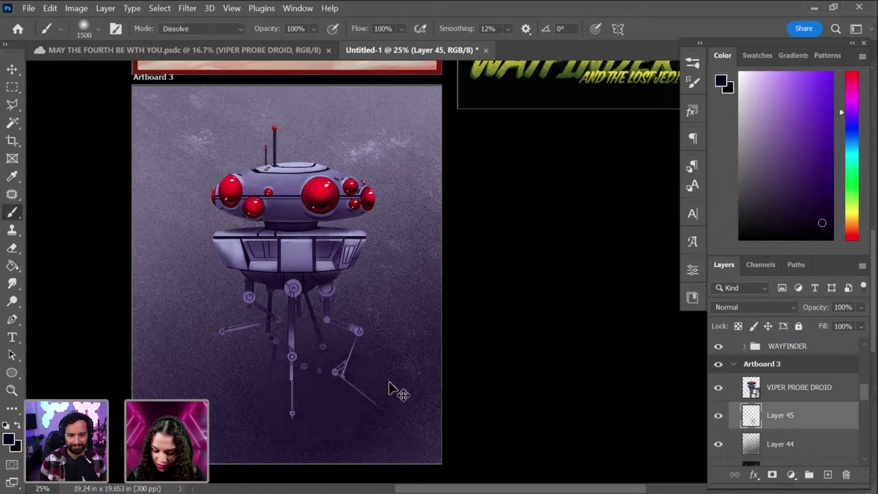
key("ctrl+shift+z")
key("ctrl+shift+z")
key("ctrl+z")
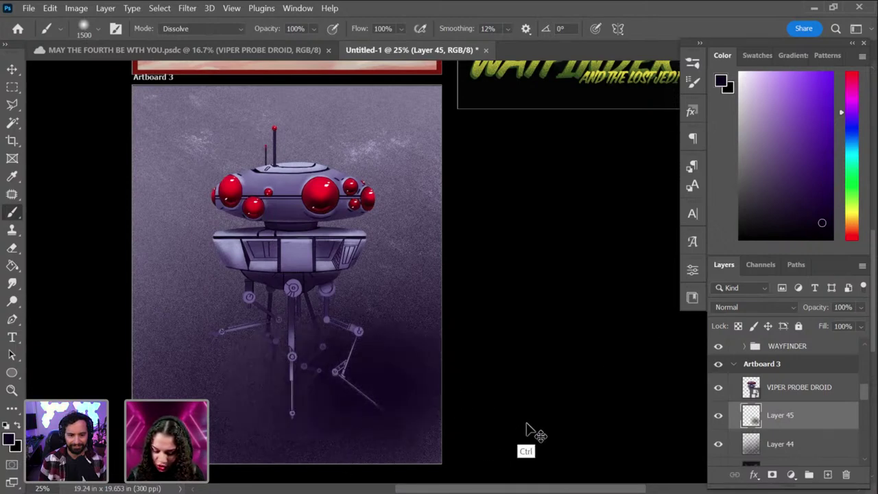
key("ctrl+z")
key("ctrl+z")
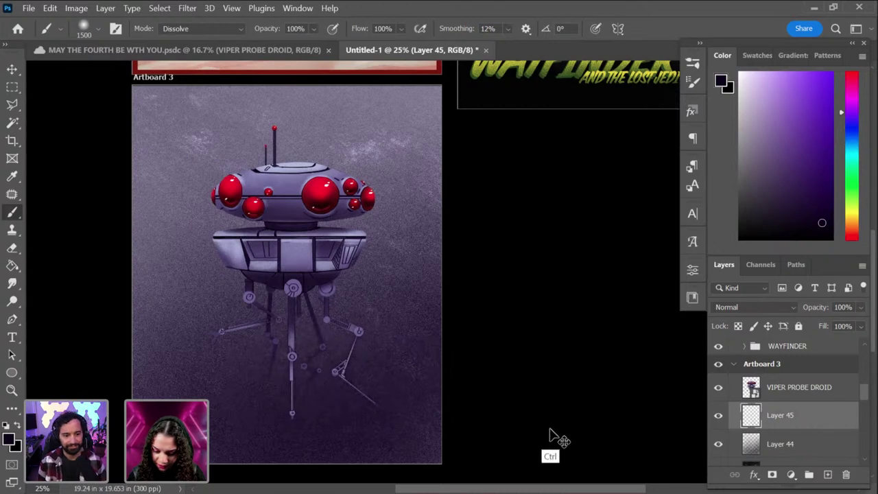
left_click(798, 446)
key("e")
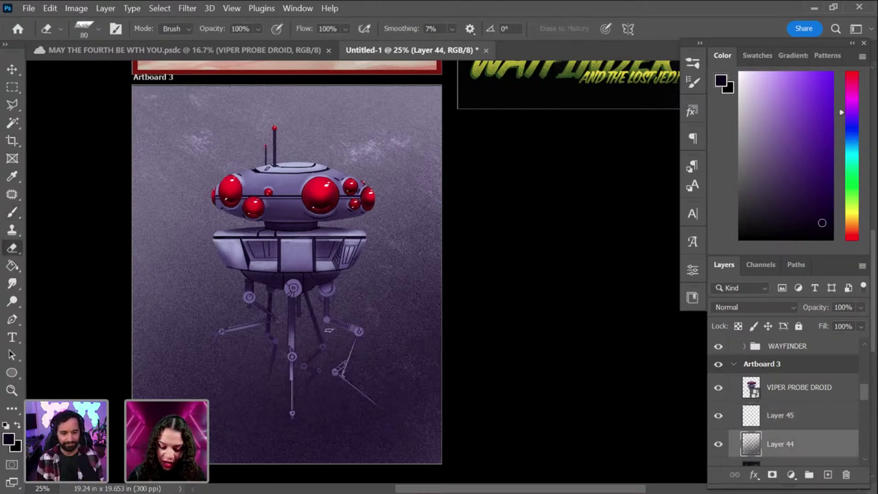
Step: Erase Layer 44's haze around the lower legs with a soft 1000 px eraser, undoing the last stroke
right_click(348, 298)
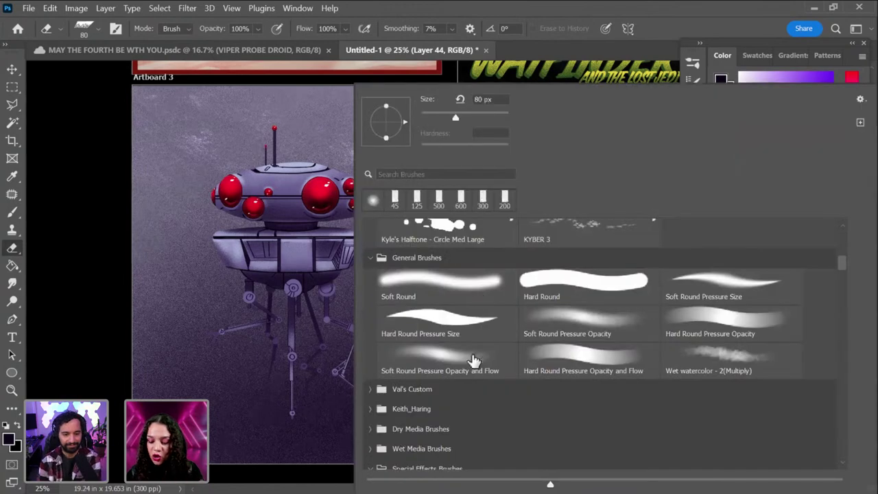
left_click(469, 358)
key("Return")
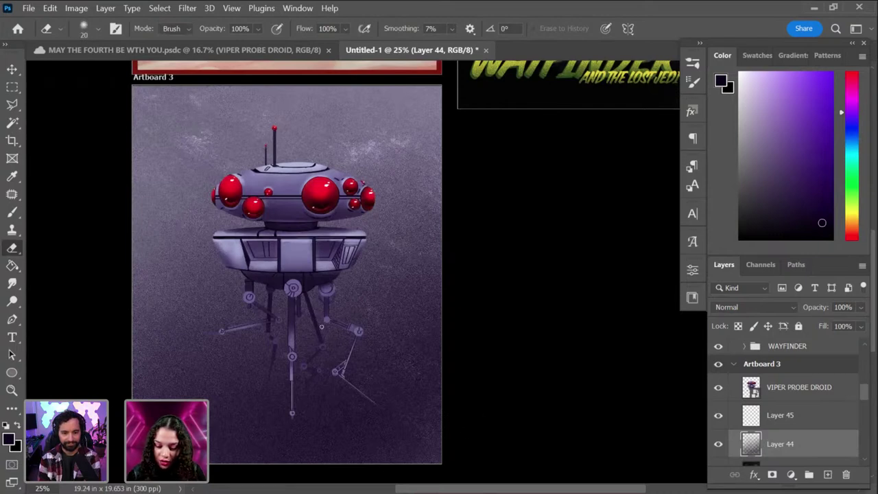
key("bracketright")
key("bracketright")
key("bracketright")
key("bracketright")
key("bracketright")
key("bracketright")
key("bracketright")
key("bracketright")
key("bracketright")
key("bracketright")
mouse_move(304, 313)
left_mouse_down()
mouse_move(274, 378)
mouse_move(381, 347)
left_mouse_up()
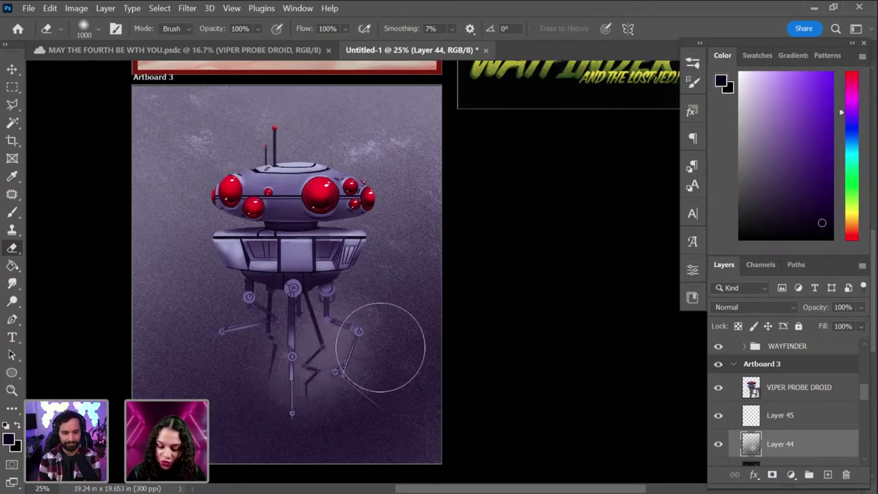
mouse_move(255, 336)
left_mouse_down()
mouse_move(288, 334)
mouse_move(229, 325)
left_mouse_up()
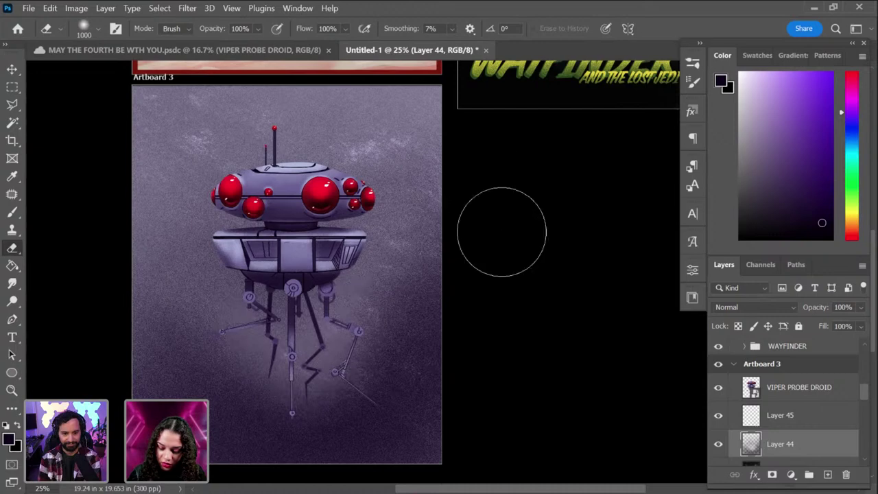
left_click_drag(343, 350, 543, 288)
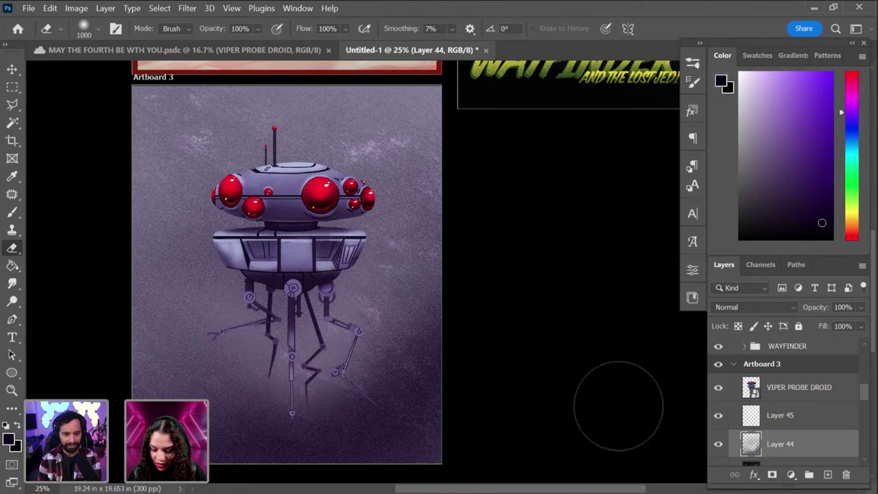
key("ctrl+z")
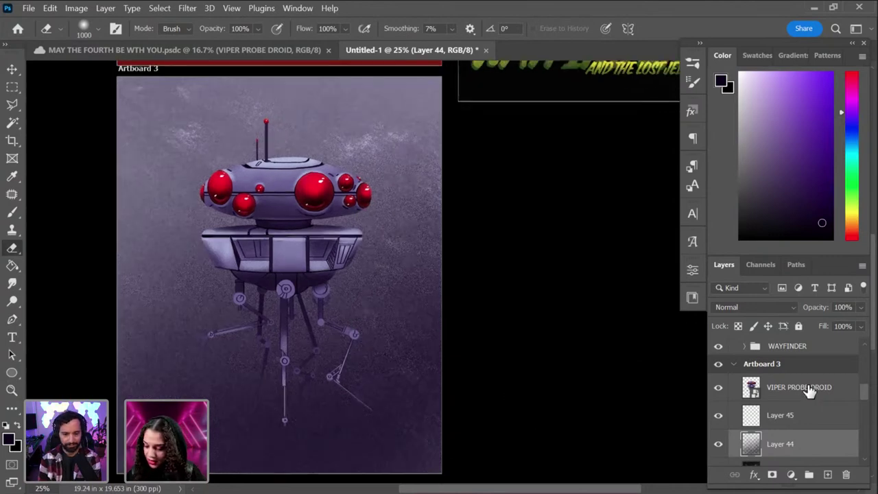
Step: Add Layer 46 clipped to the droid and paint dark jagged shadows on the lower legs
key("ctrl+shift+alt+n")
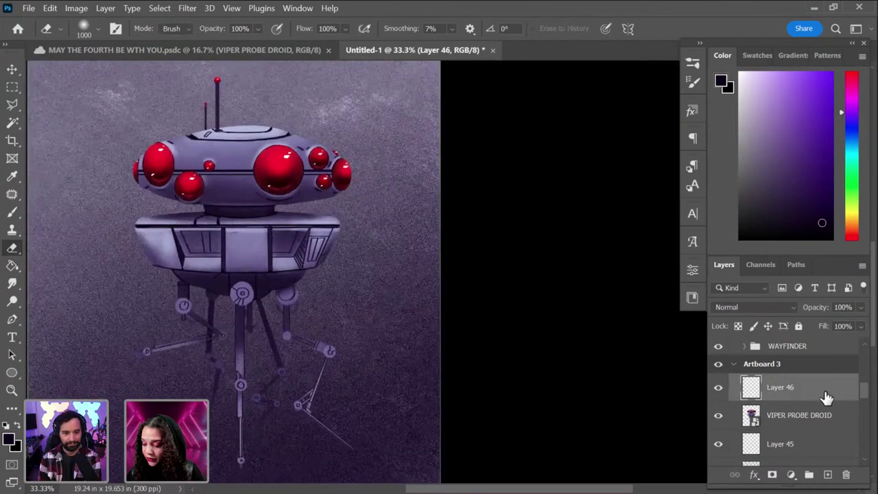
right_click(809, 387)
left_click(720, 301)
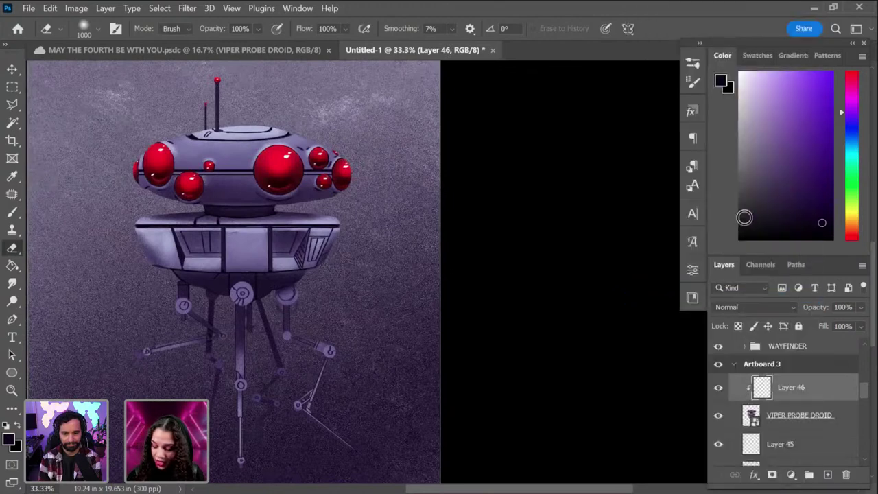
key("b")
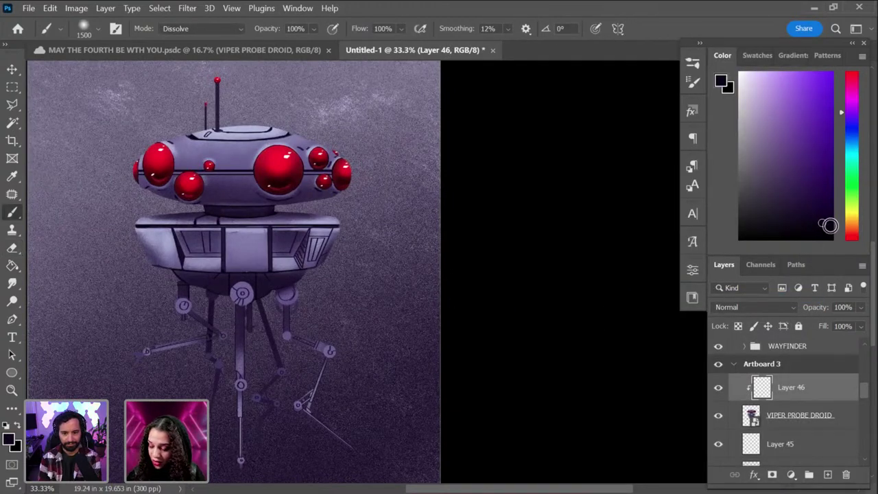
key("bracketleft")
key("bracketleft")
key("bracketleft")
key("bracketleft")
key("bracketleft")
key("bracketleft")
key("bracketleft")
key("bracketleft")
key("bracketleft")
key("bracketleft")
key("bracketleft")
key("bracketleft")
key("bracketleft")
key("bracketleft")
key("bracketleft")
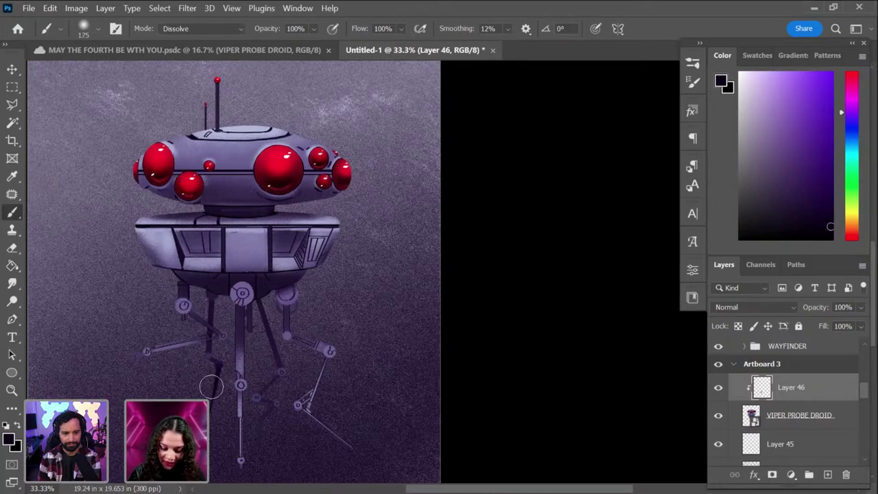
mouse_move(211, 386)
left_mouse_down()
mouse_move(218, 354)
mouse_move(215, 376)
mouse_move(279, 419)
mouse_move(268, 396)
mouse_move(266, 406)
mouse_move(270, 372)
left_mouse_up()
Step: Paint lavender highlights from the saucer colour along the centre and left legs
key("bracketright")
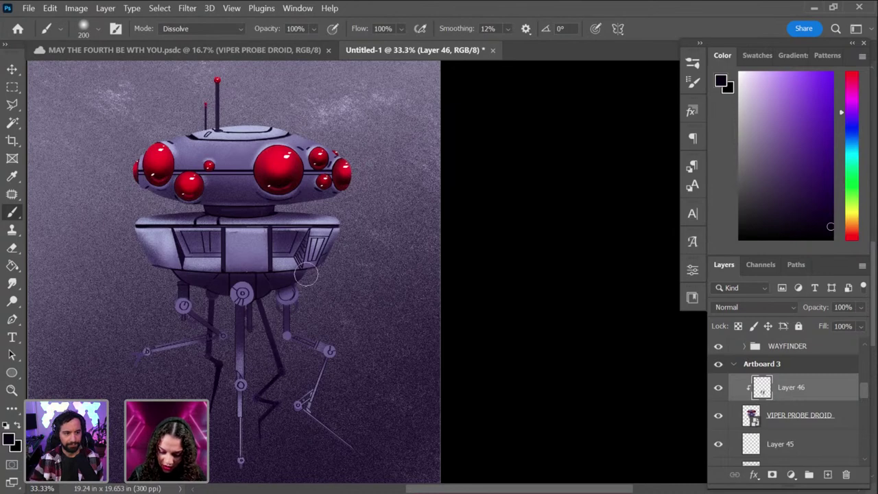
left_click(135, 262, "alt")
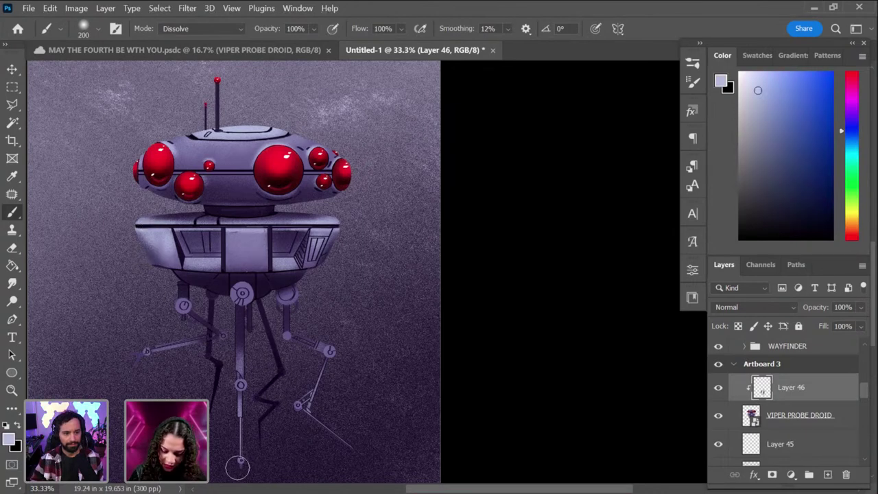
left_click_drag(238, 466, 242, 381)
left_click_drag(233, 450, 239, 381)
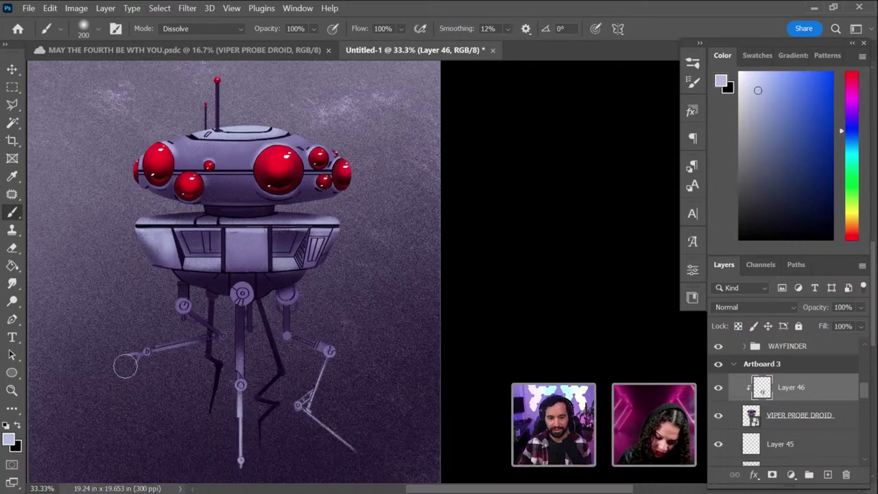
left_click_drag(129, 356, 222, 336)
left_click_drag(329, 351, 288, 302)
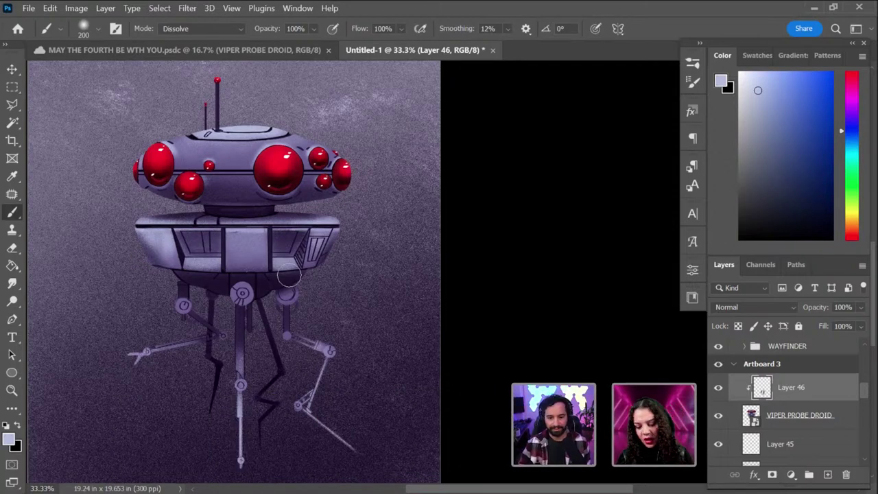
key("ctrl+minus")
key("ctrl+minus")
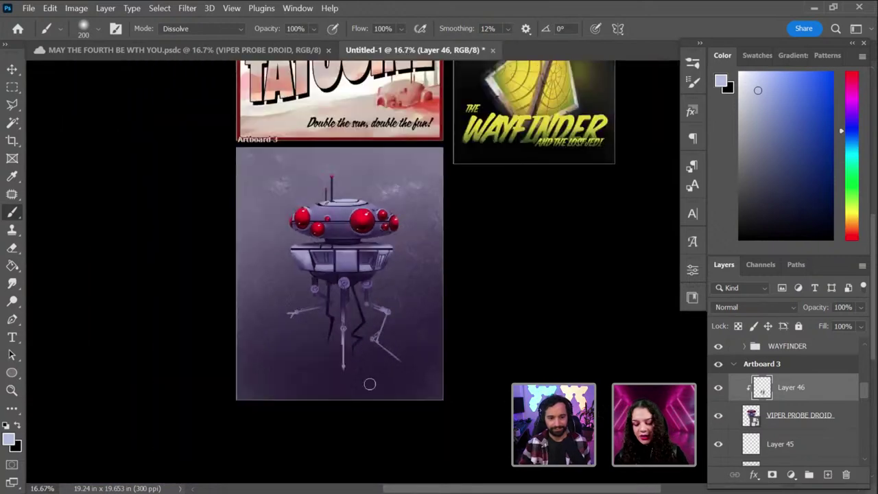
scroll(417, 308, "up", 1)
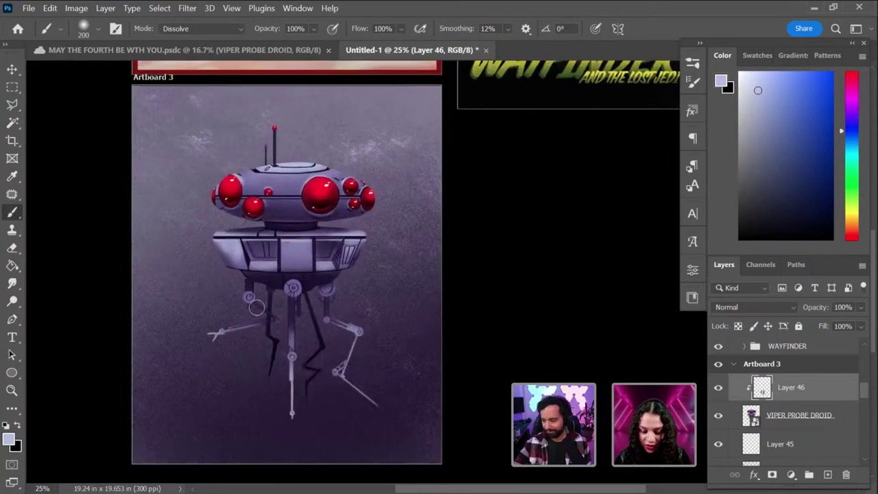
key("bracketleft")
key("bracketleft")
key("bracketleft")
key("bracketleft")
key("bracketleft")
key("bracketleft")
key("bracketleft")
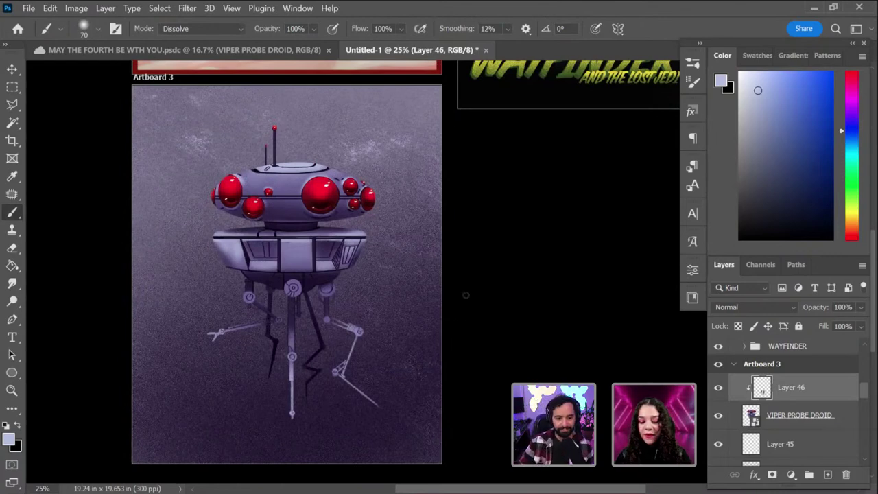
scroll(465, 294, "down", 1)
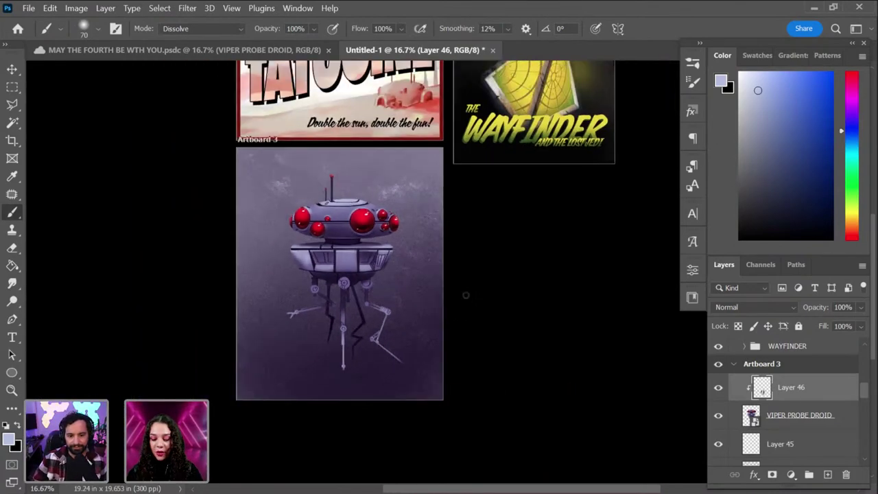
scroll(465, 295, "up", 1)
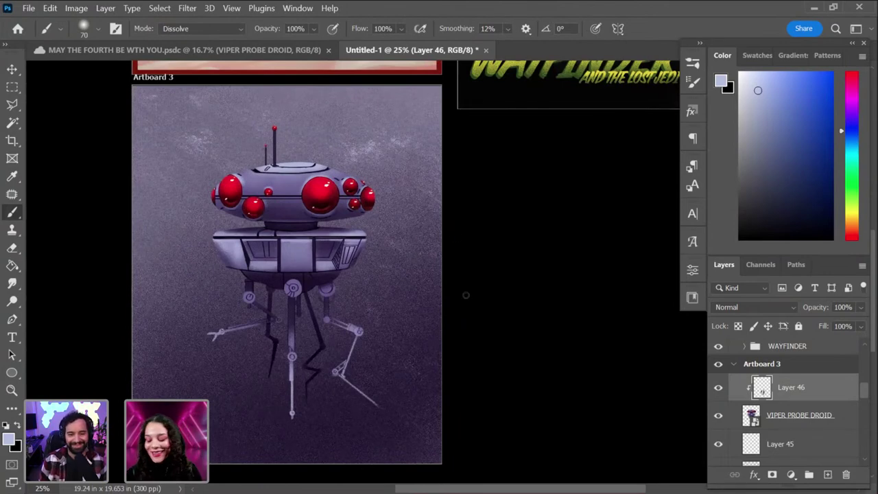
scroll(796, 438, "down", 1)
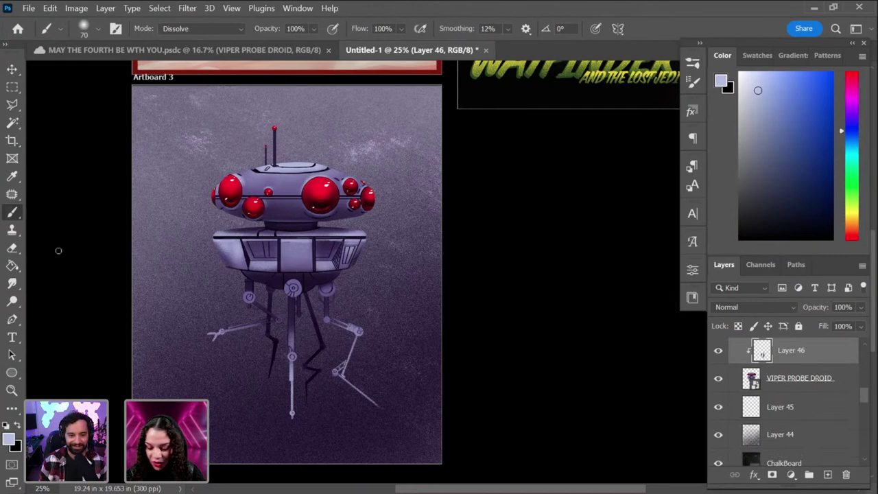
Step: Fill Layer 45 with dark purple using the Paint Bucket
left_click(12, 266)
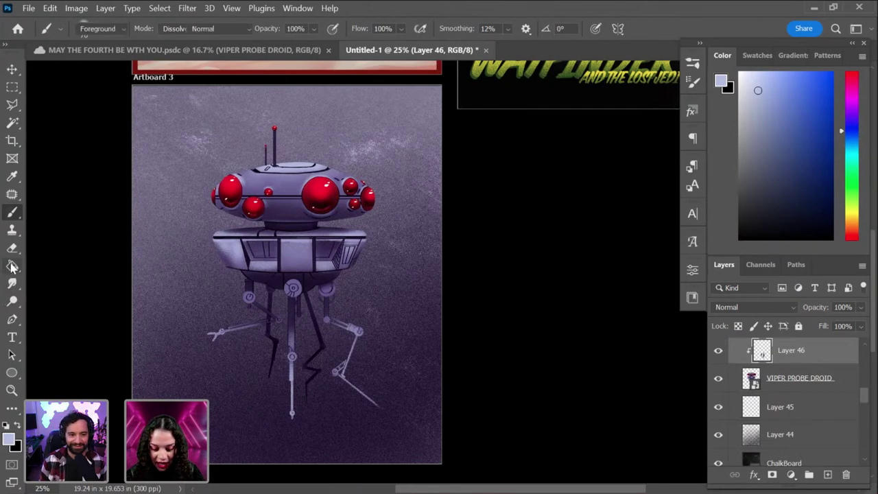
left_click(260, 231, "alt")
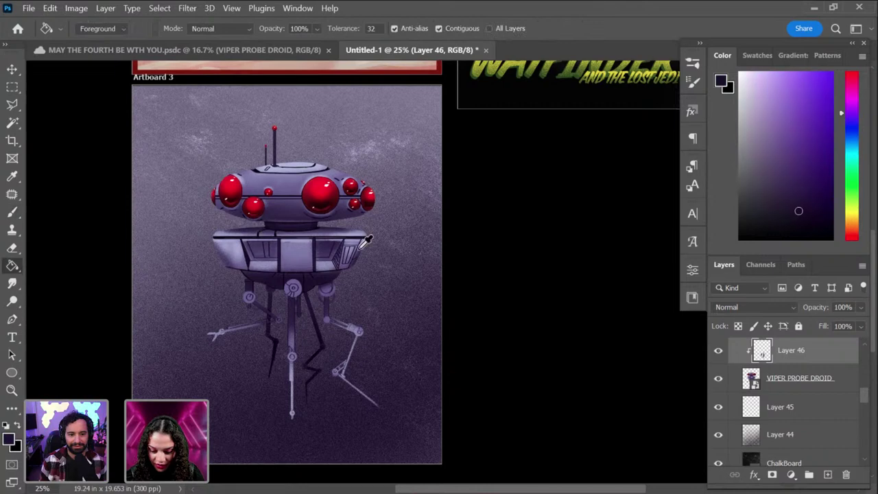
left_click(361, 238)
key("ctrl+z")
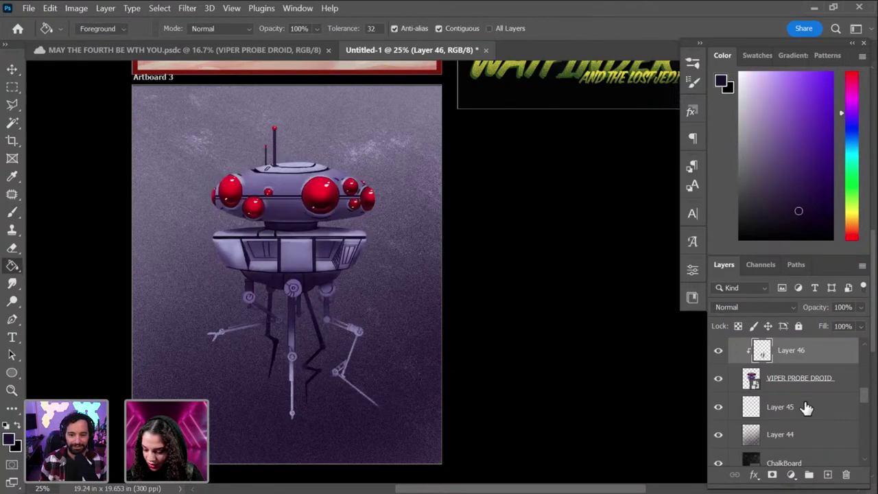
left_click(798, 406)
left_click(428, 319)
Step: Cycle Layer 45 through blend modes such as Dissolve and Linear Dodge (Add) to preview the background
left_click(744, 306)
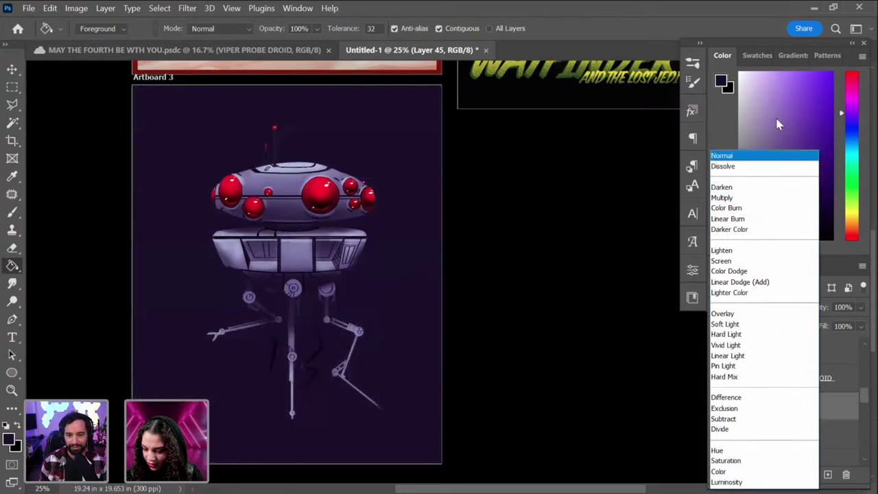
left_click(747, 167)
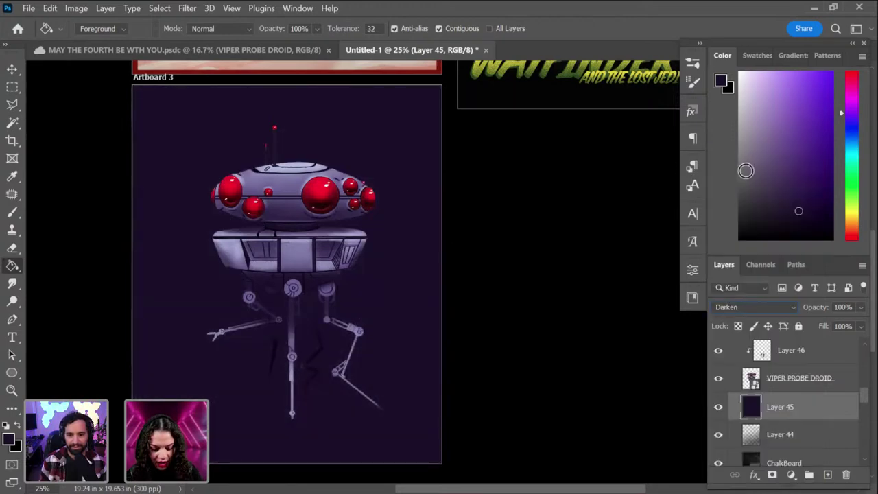
key("Down")
key("Down")
key("Down")
key("Down")
key("Down")
key("Down")
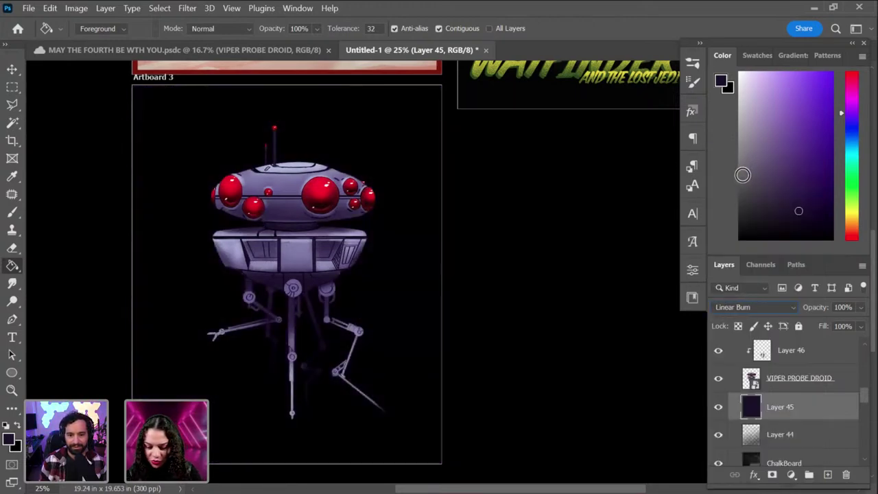
key("Down")
key("Down")
key("Down")
key("Down")
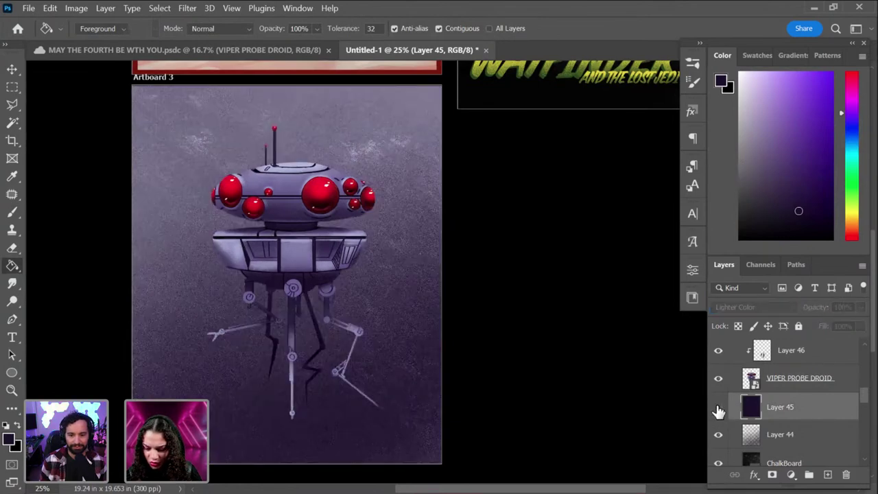
left_click(736, 309)
left_click(726, 231)
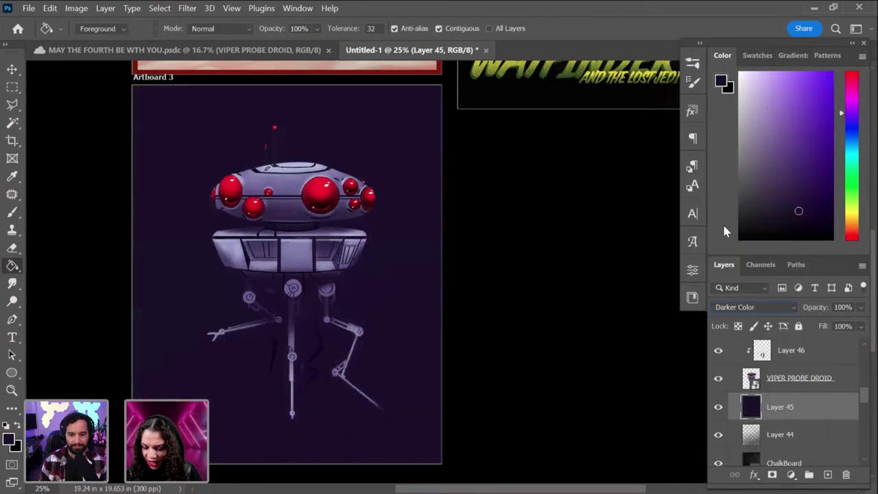
key("Down")
key("Down")
key("Down")
key("Down")
key("Down")
key("Down")
key("Down")
key("Down")
key("Down")
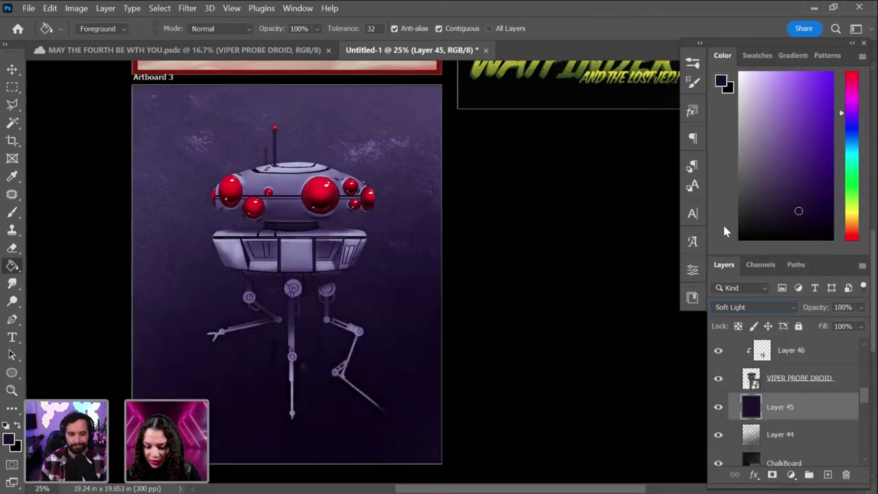
key("Down")
key("Down")
key("Down")
key("Down")
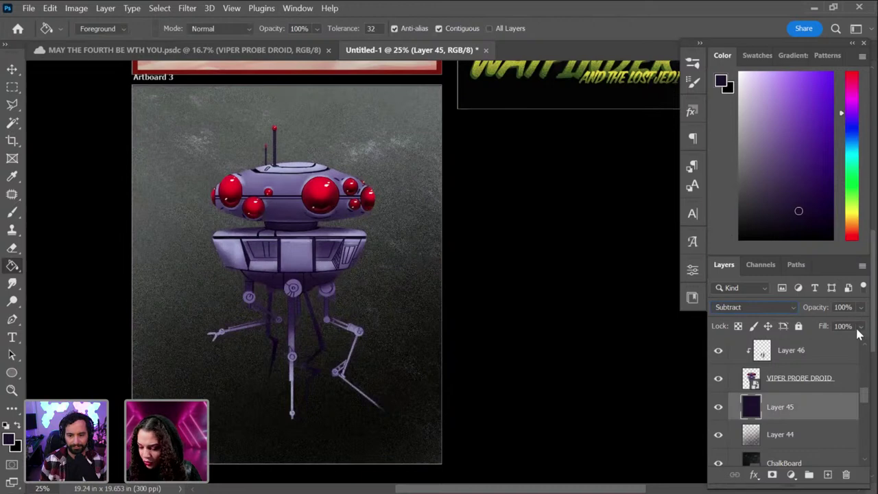
Step: Set Layer 45's opacity to 24% and select the VIPER PROBE DROID layer
left_click(861, 307)
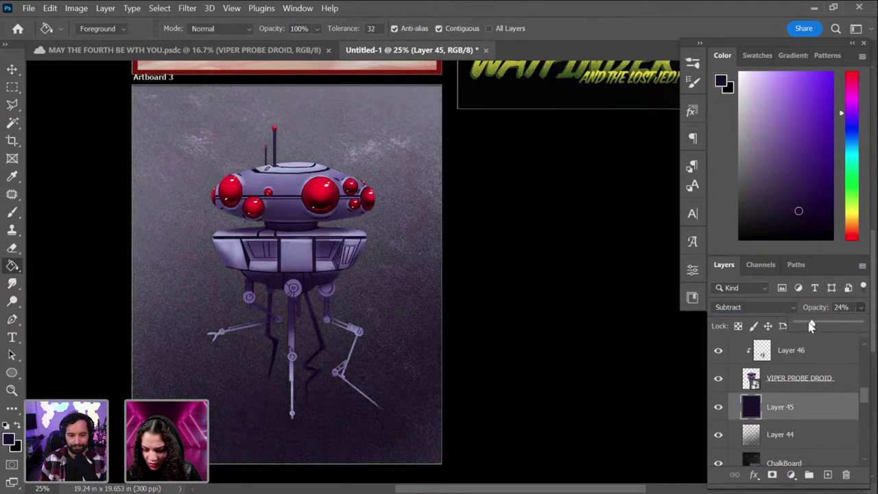
left_click(840, 382)
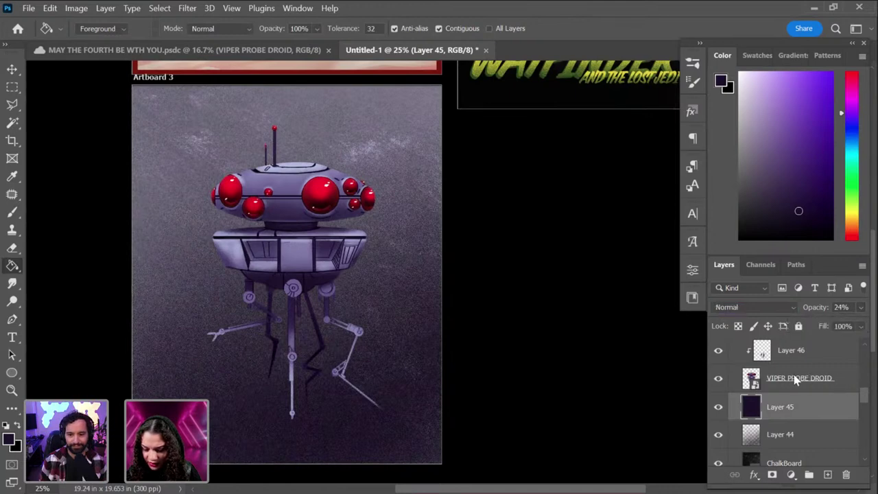
left_click(841, 382)
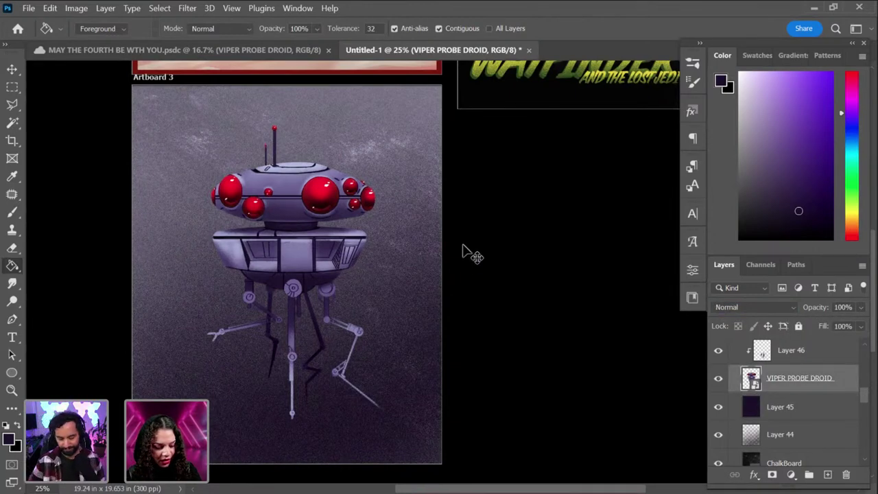
Step: Open the Curves adjustment and cancel it without changes
key("ctrl+m")
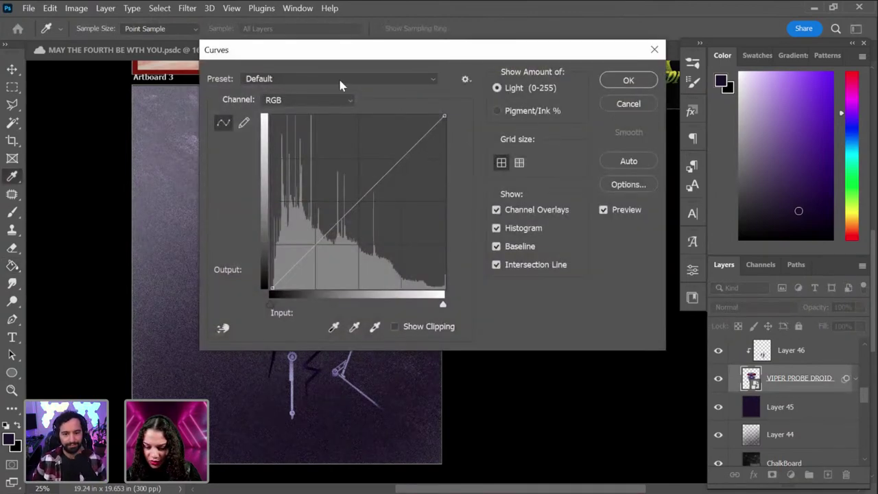
left_click_drag(363, 54, 518, 83)
left_click(783, 136)
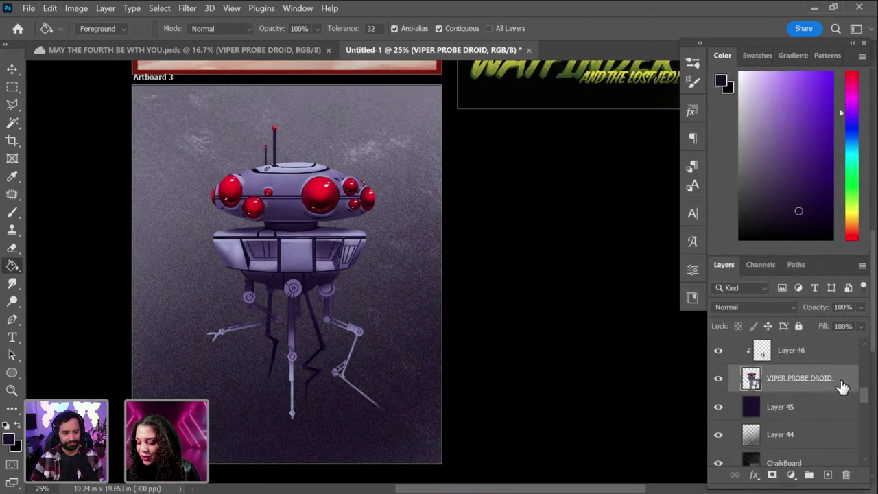
Step: Add a white (ffffff) Stroke layer style to the VIPER PROBE DROID layer
double_click(850, 386)
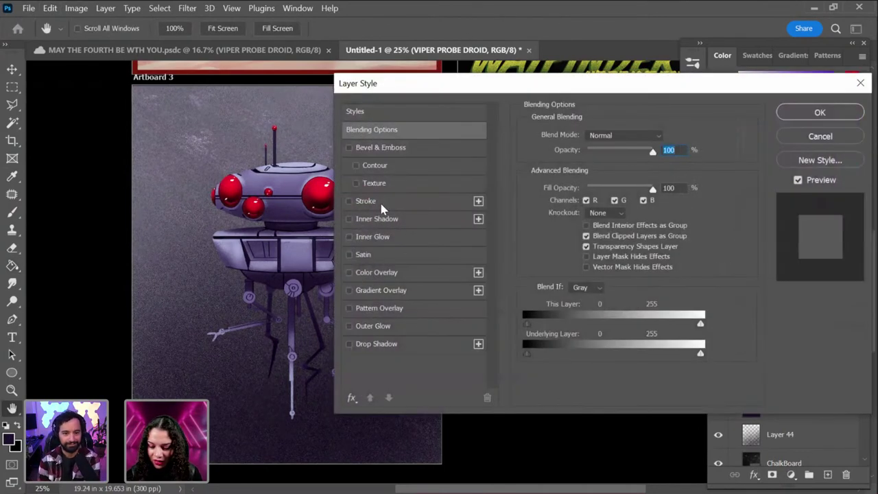
left_click(381, 202)
left_click(553, 240)
type("ffffff")
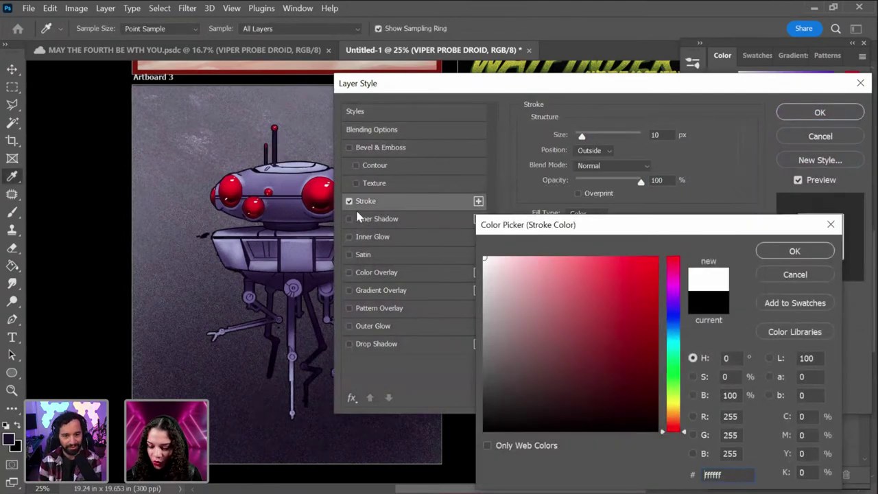
left_click(792, 251)
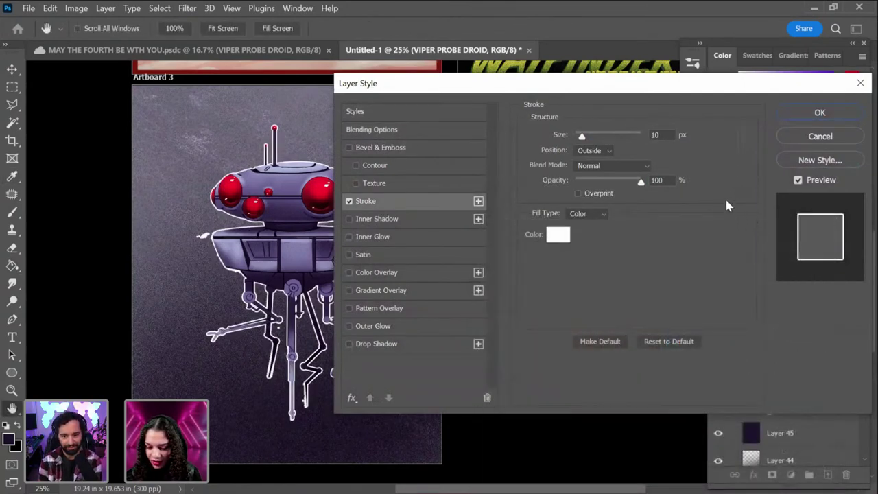
left_click(820, 113)
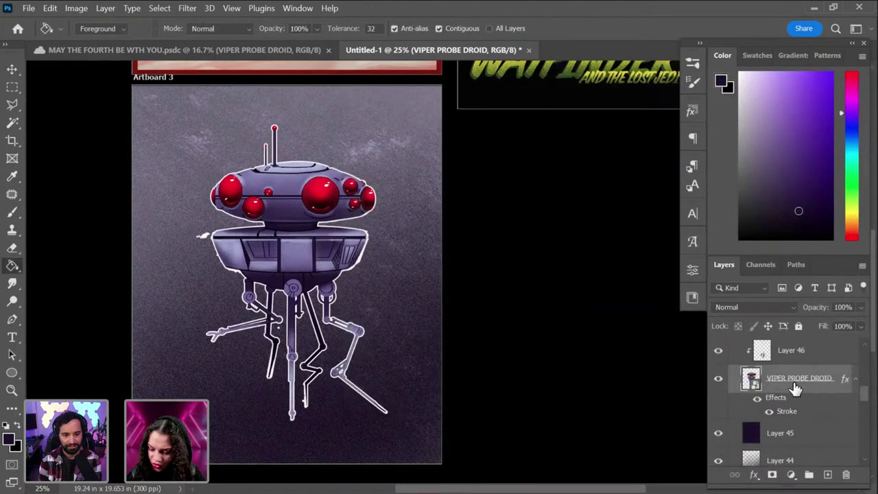
Step: Add a layer mask to the droid and erase the stray outline fleck with a small Hard Round brush
left_click(772, 475)
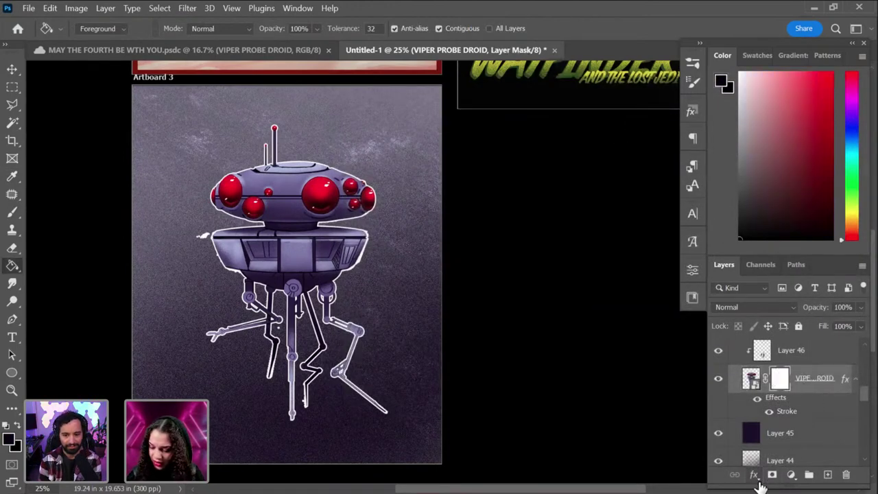
key("ctrl+plus")
scroll(270, 212, "left", 5)
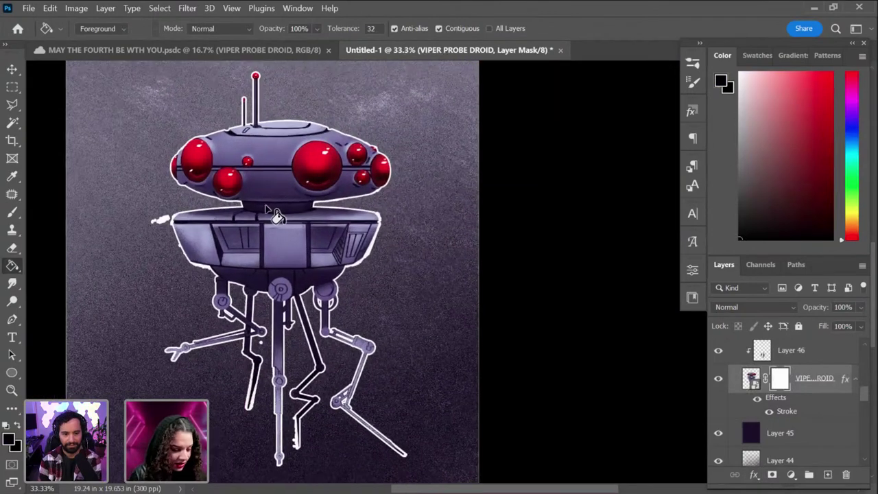
scroll(291, 211, "left", 2)
key("e")
right_click(455, 264)
left_click(446, 314)
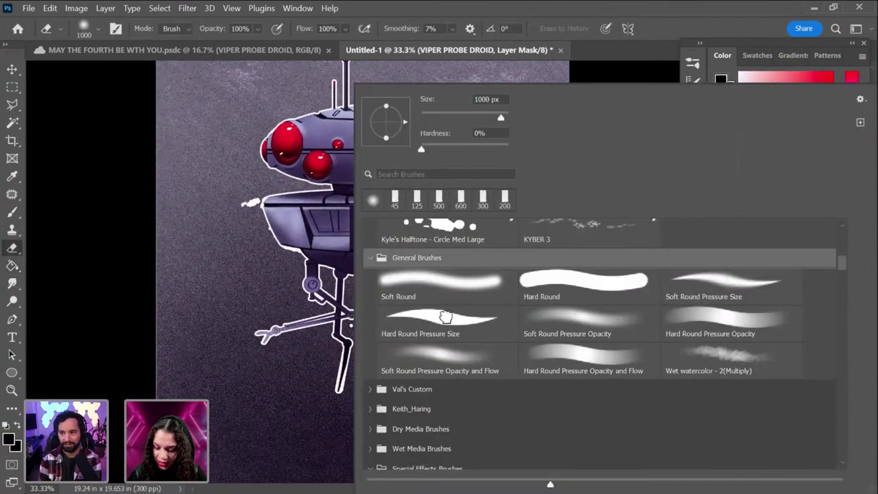
left_click(447, 319)
left_click(79, 264)
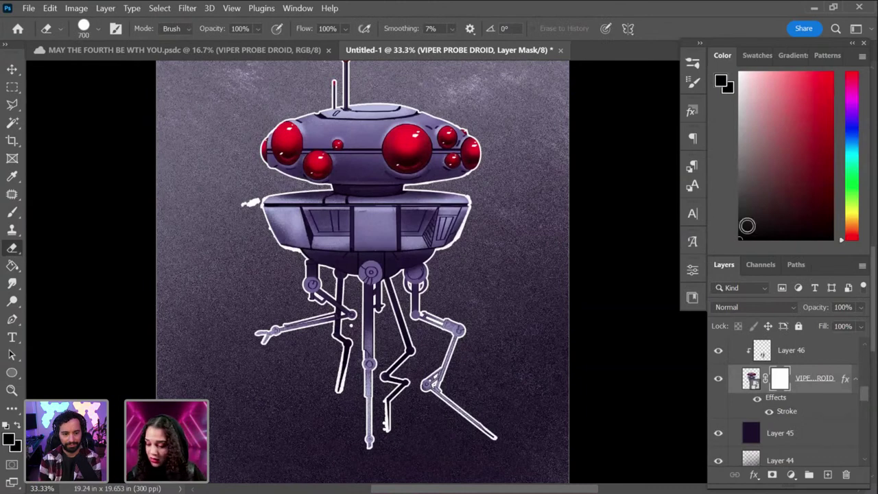
key("bracketleft")
key("bracketleft")
key("bracketleft")
key("bracketleft")
key("bracketleft")
key("bracketleft")
key("bracketleft")
key("bracketleft")
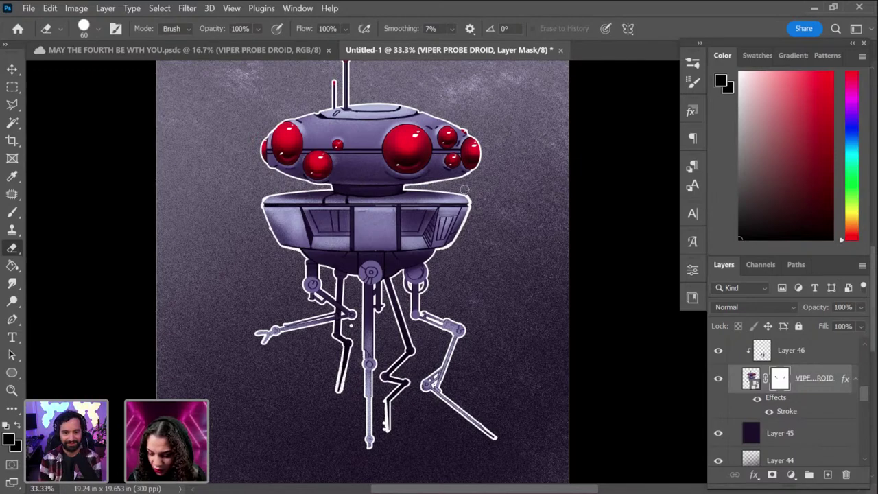
left_click_drag(553, 352, 519, 392)
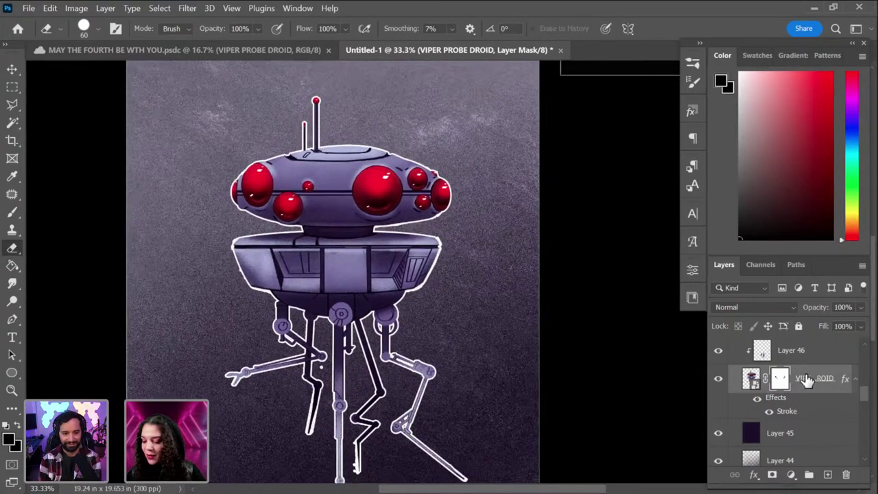
Step: Create a new empty Layer 47 above Layer 46
key("ctrl+minus")
left_click(832, 354)
key("ctrl+shift+n")
key("Return")
key("b")
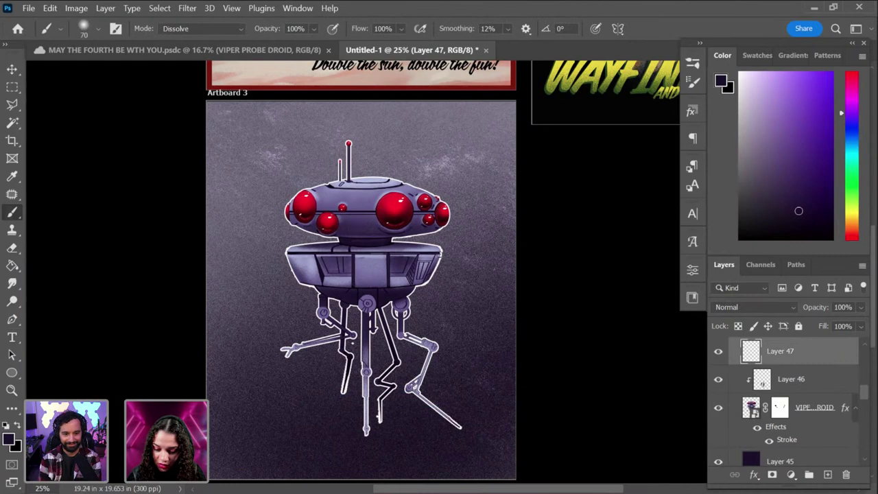
Step: Set the brush to Hard Round Pressure Size with white (ffffff) as the painting colour
key("ctrl+plus")
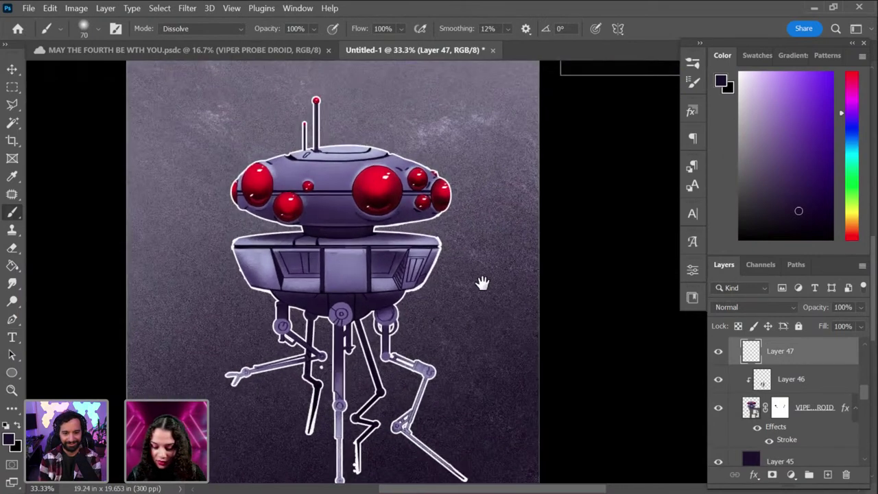
left_click_drag(479, 281, 323, 248)
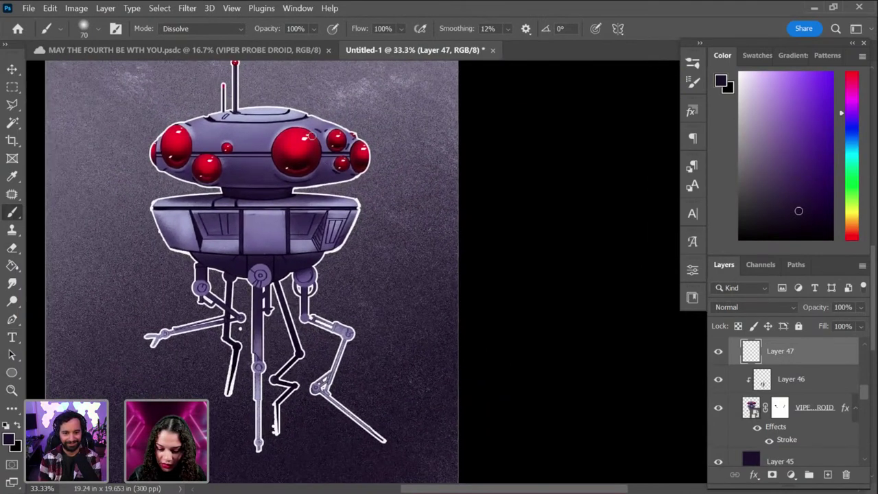
left_click_drag(398, 213, 389, 294)
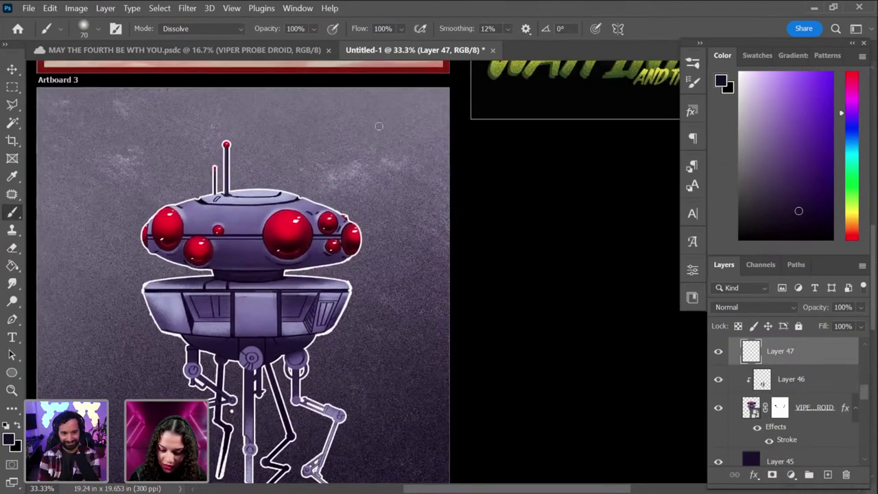
left_click(342, 168, "shift")
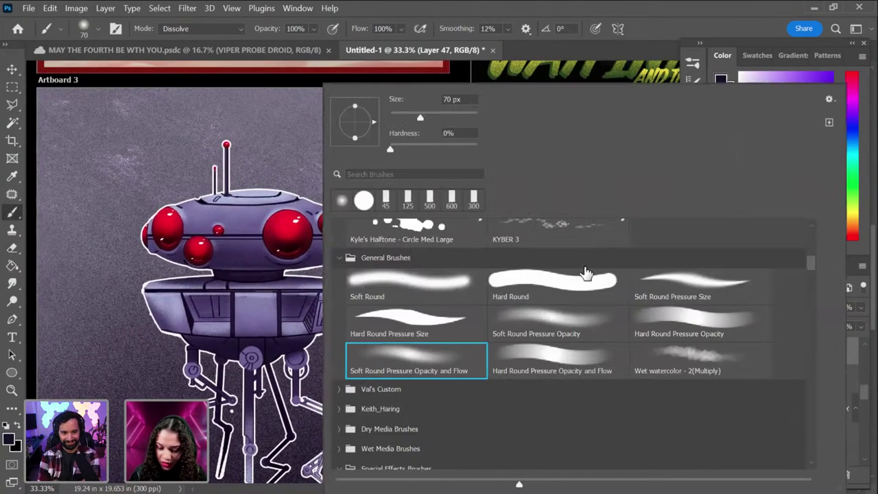
right_click(321, 263)
left_click(427, 327)
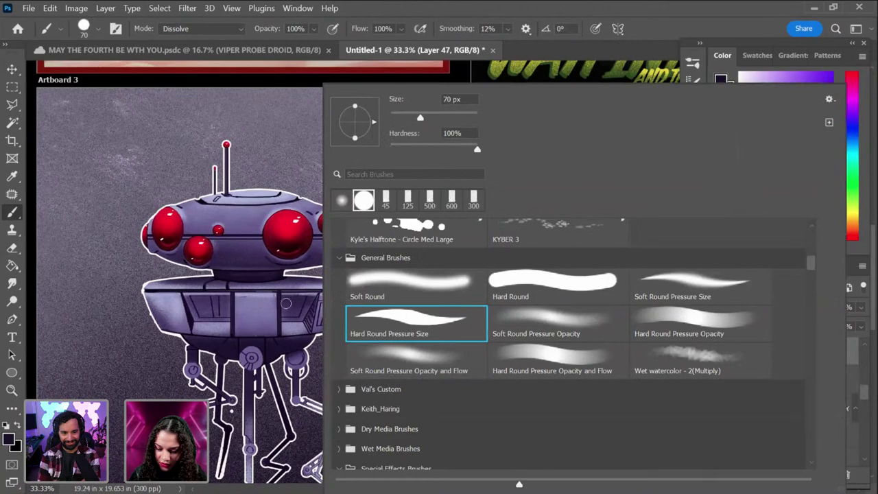
left_click(720, 81)
type("ffffff")
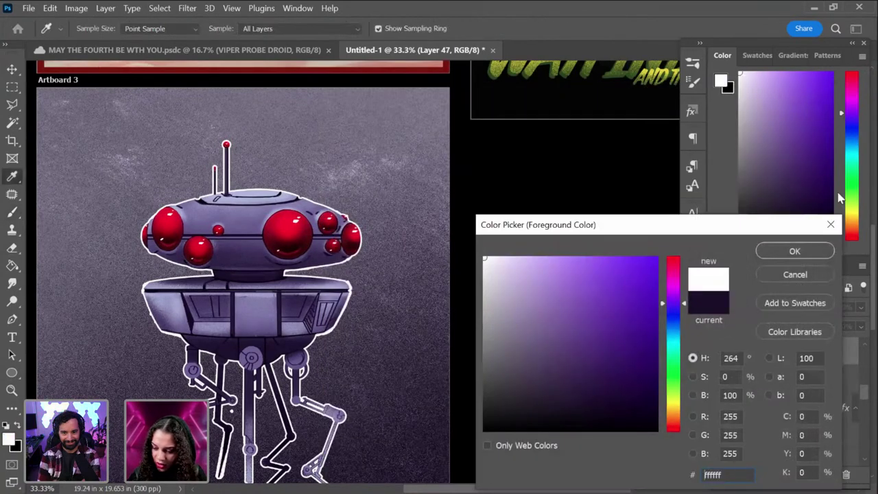
left_click(809, 253)
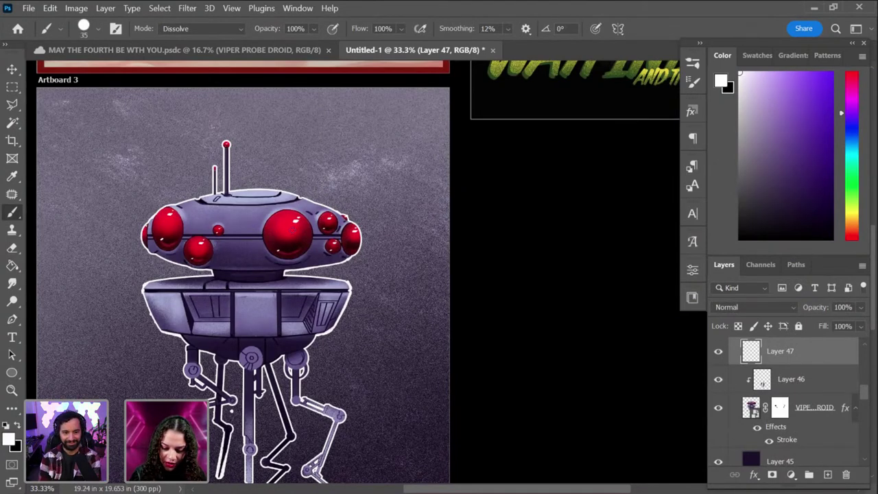
Step: Draw straight white lines out from the red dome and the droid's legs
left_click(291, 230)
left_click(399, 118, "shift")
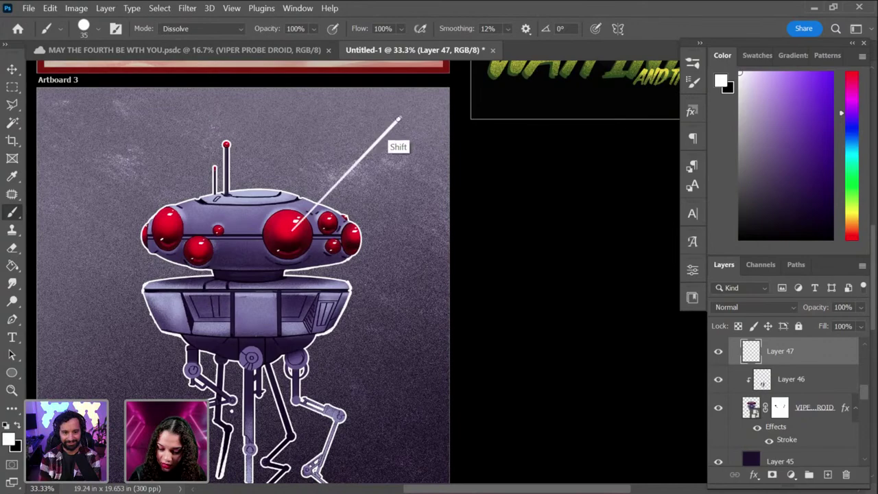
left_click_drag(441, 298, 521, 205)
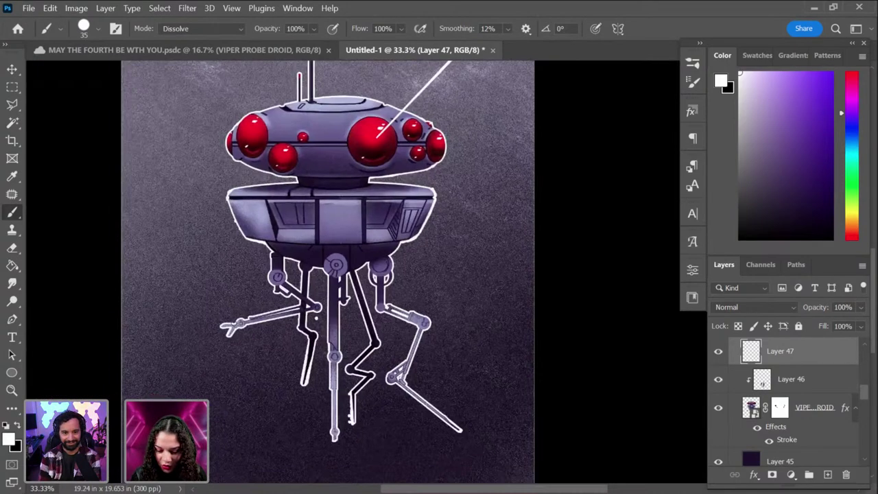
left_click(230, 320)
left_click(159, 271, "shift")
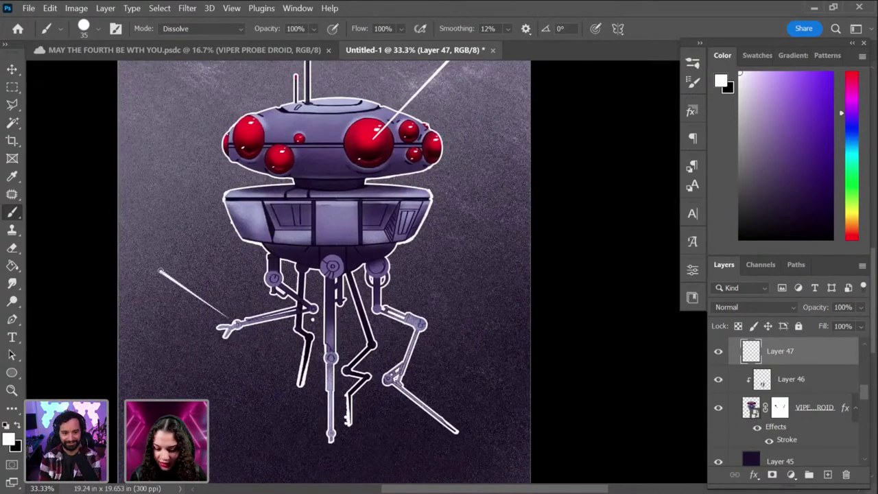
left_click_drag(448, 298, 439, 271)
left_click_drag(437, 248, 423, 229)
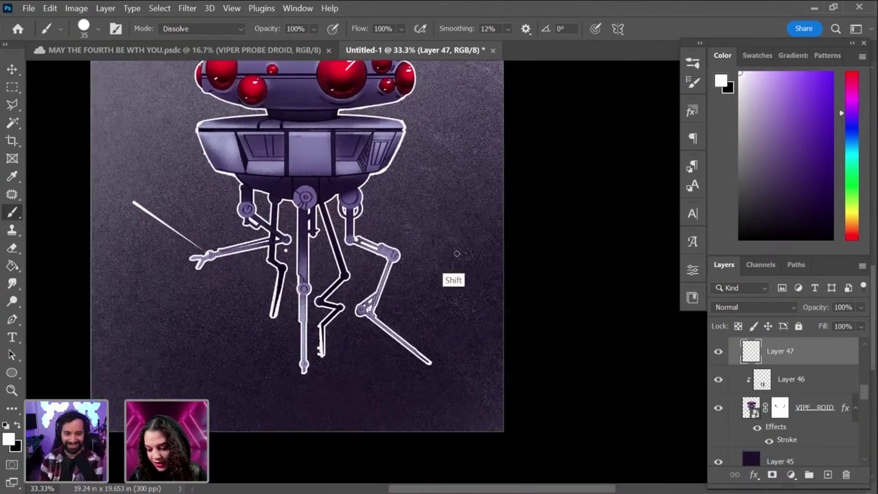
left_click_drag(394, 255, 440, 255)
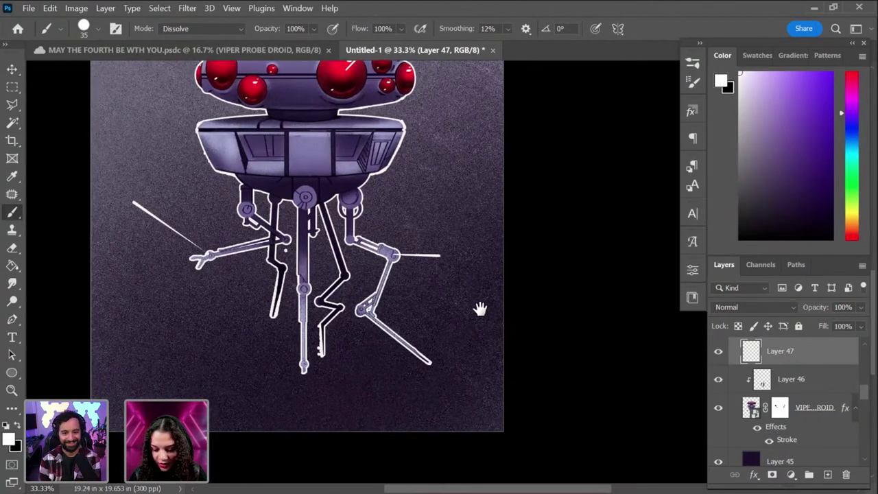
mouse_move(475, 305)
left_mouse_down()
mouse_move(495, 276)
mouse_move(513, 275)
left_mouse_up()
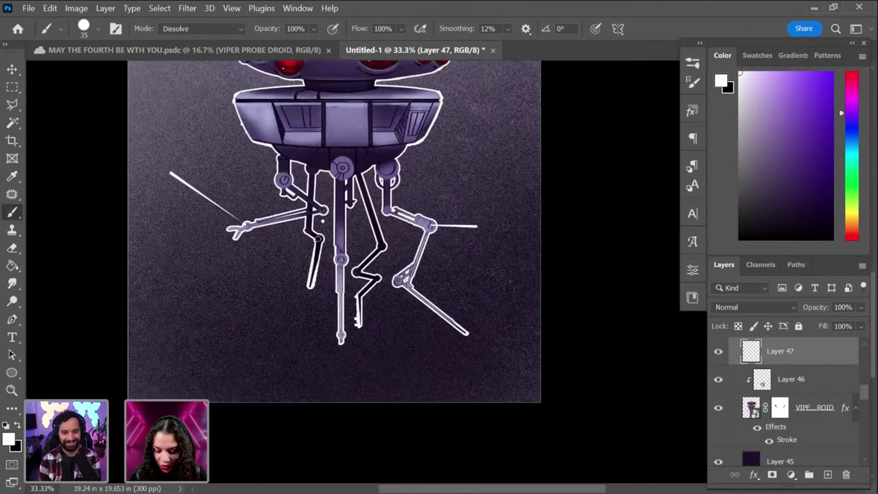
left_click(218, 306, "shift")
Step: Draw white lines leftward across the body and from the antenna tip
left_click_drag(480, 373, 470, 401)
left_click_drag(232, 216, 203, 303)
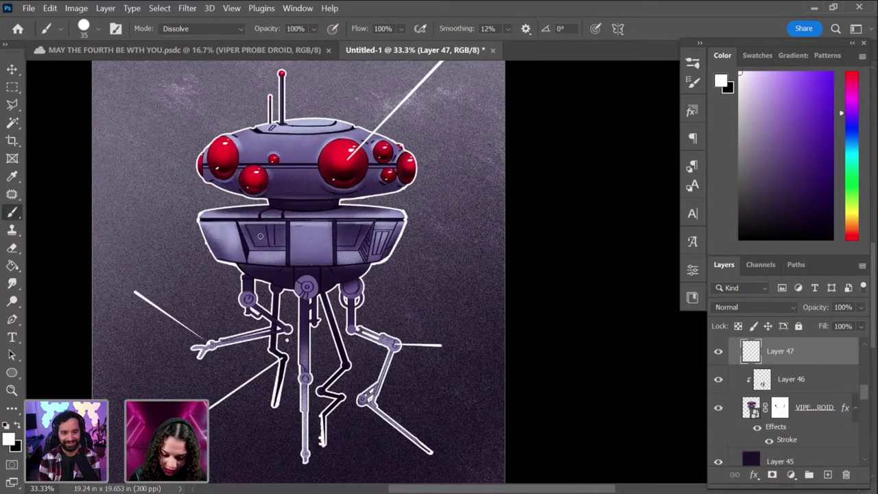
left_click(221, 198, "shift")
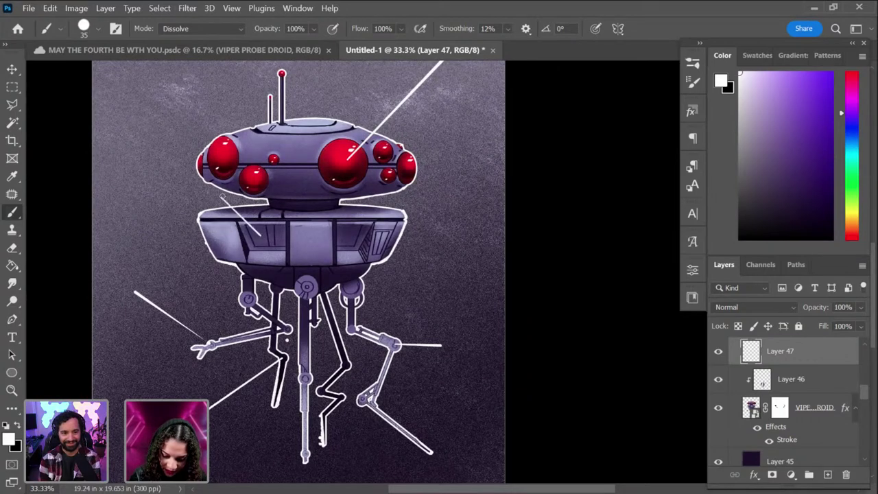
left_click(136, 193, "shift")
left_click_drag(497, 353, 504, 441)
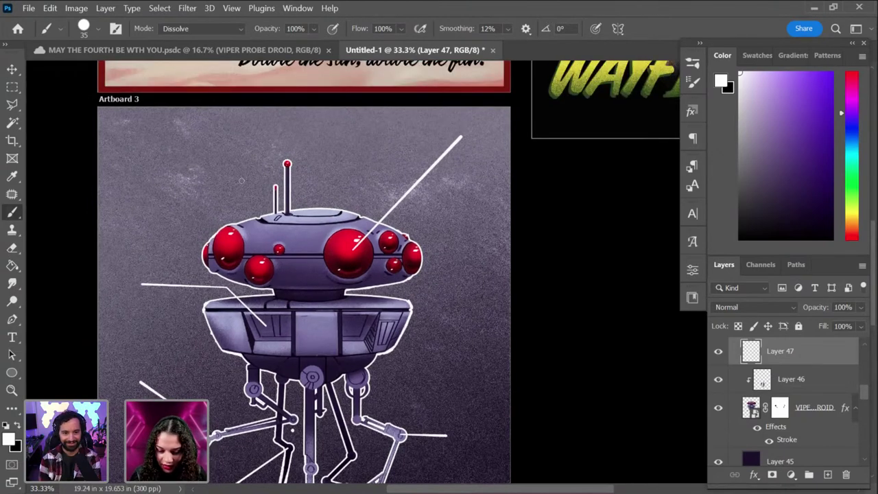
left_click(228, 178, "shift")
left_click_drag(524, 255, 539, 221)
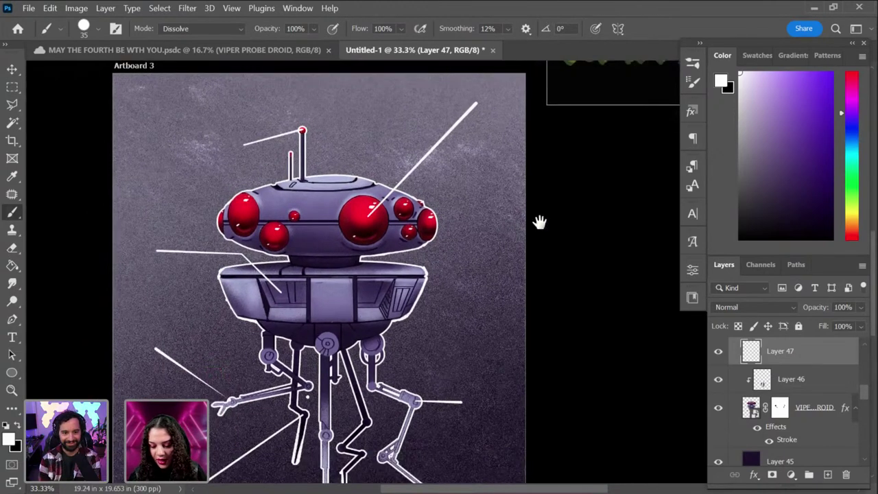
left_click_drag(499, 297, 523, 253)
left_click_drag(457, 364, 435, 335)
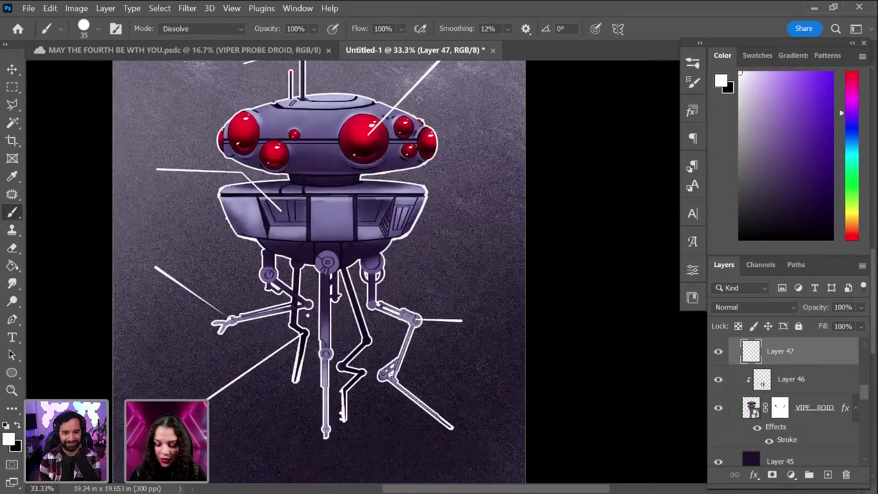
left_click_drag(419, 100, 379, 166)
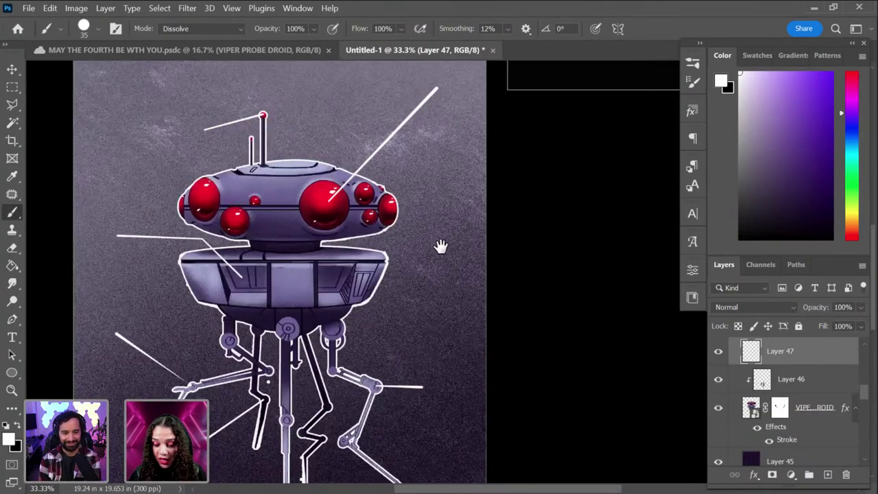
left_click_drag(443, 92, 438, 140)
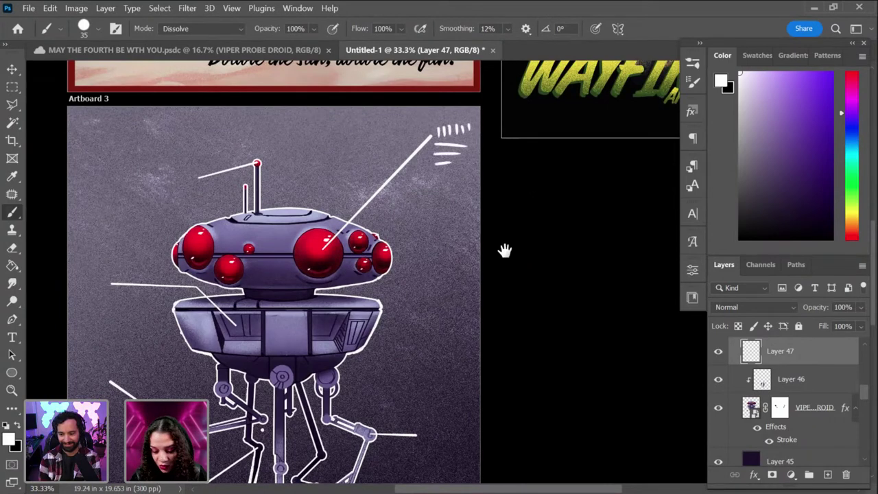
Step: Draw a short line under the left tick marks, then undo the stray line
left_click_drag(503, 249, 561, 194)
left_click_drag(198, 249, 248, 189)
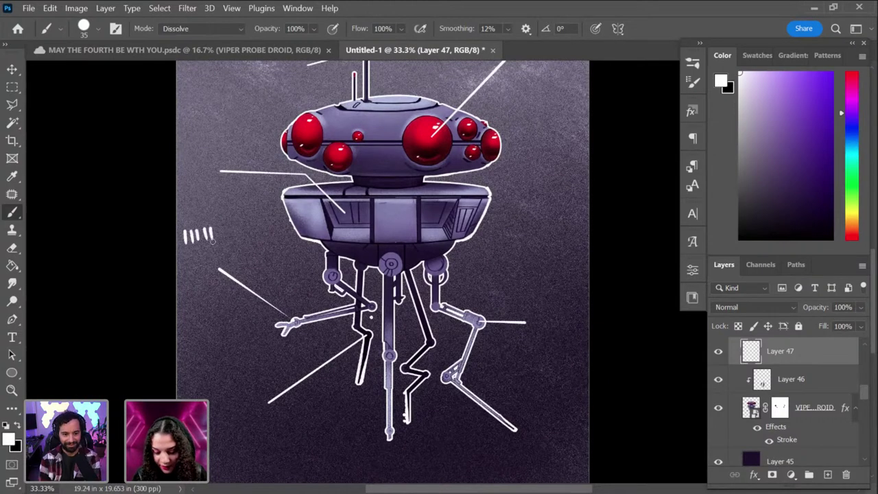
left_click(184, 257)
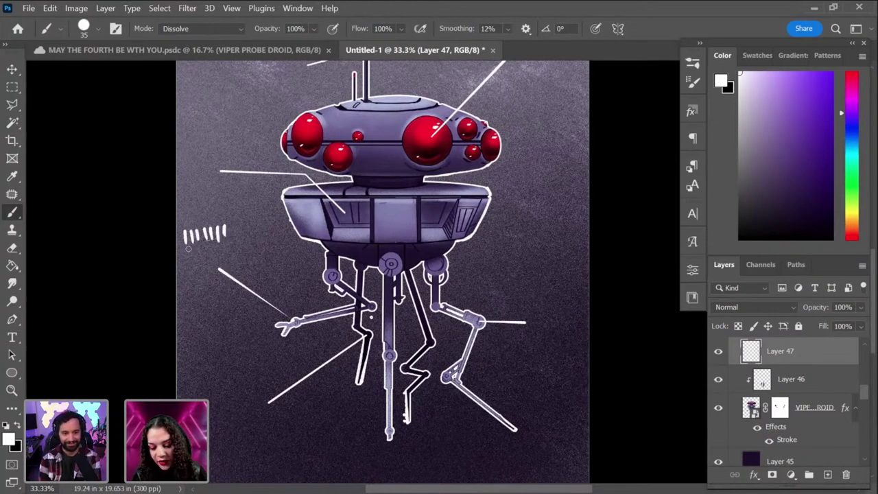
left_click(243, 251, "shift")
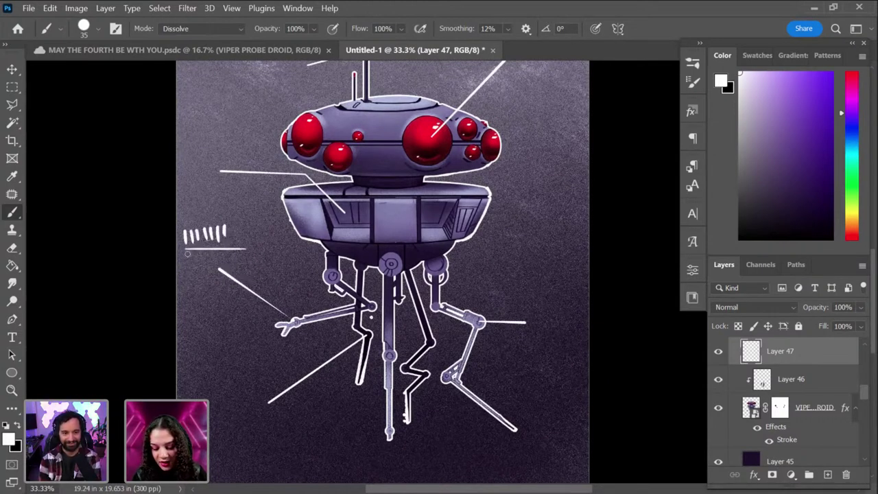
key("ctrl+z")
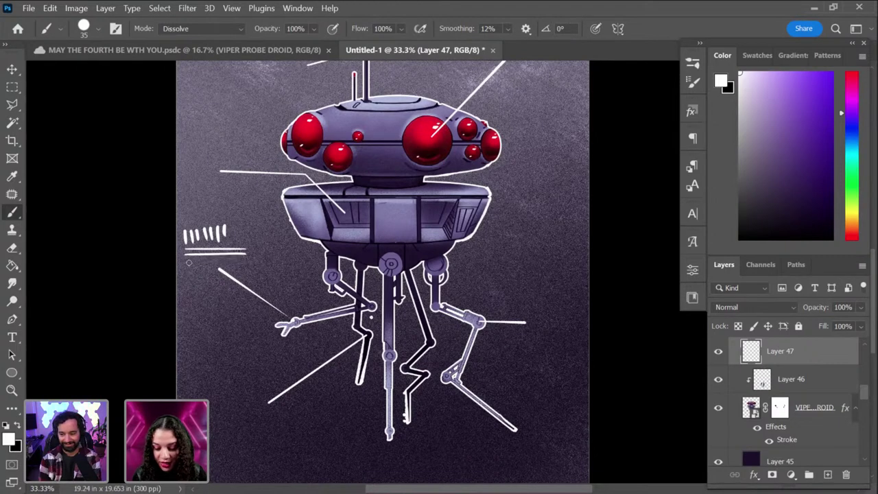
Step: Add three short horizontal speed lines beneath the right-side tick marks
left_click_drag(525, 235, 496, 159)
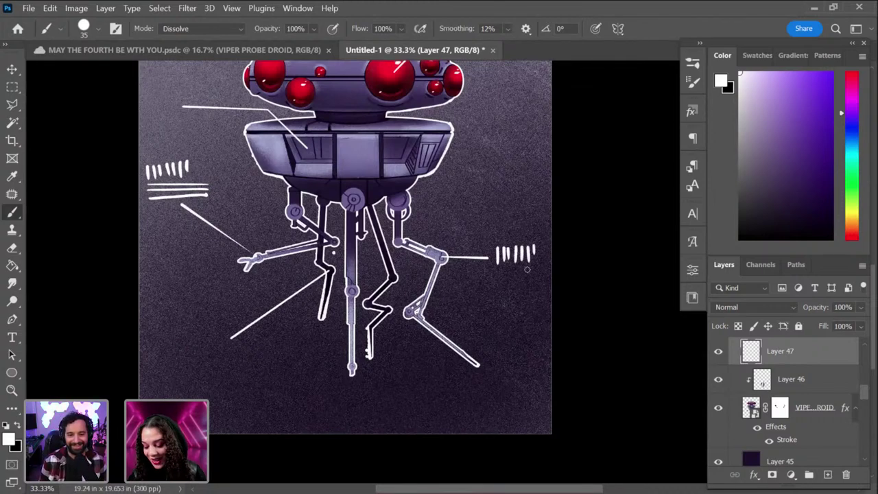
left_click(527, 270, "shift")
left_click(527, 284)
left_click(467, 289, "shift")
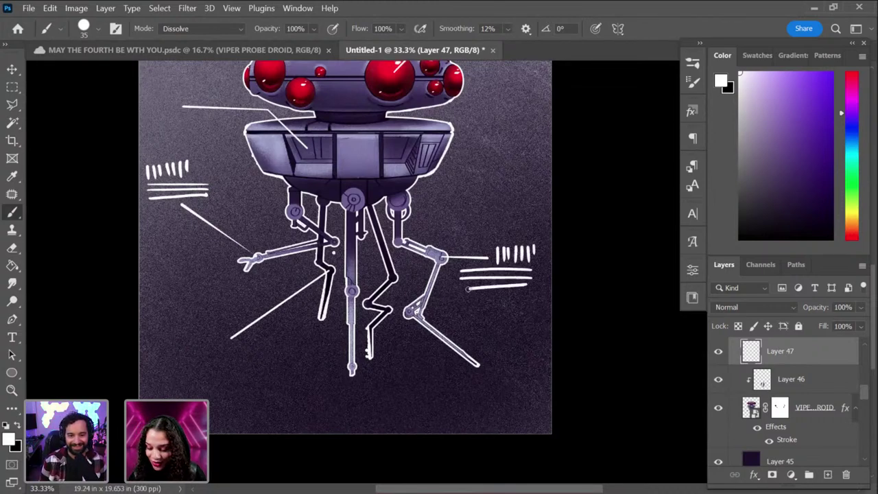
left_click(527, 295)
left_click(462, 298, "shift")
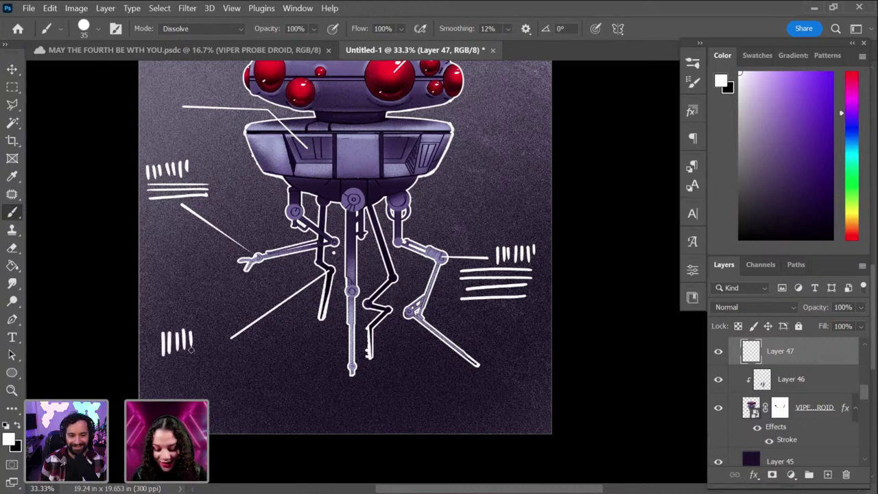
Step: Add two short horizontal speed lines beneath the lower-left tick marks
left_click(162, 357)
left_click(240, 359, "shift")
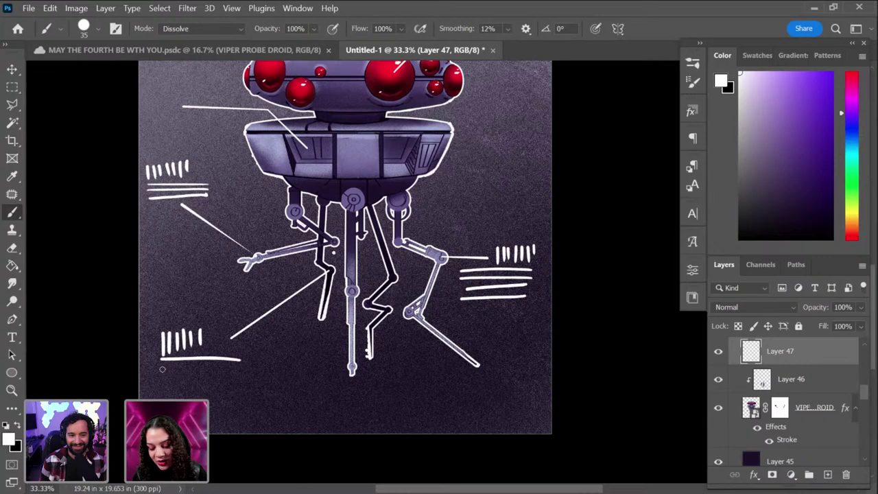
left_click(162, 368)
left_click(243, 370, "shift")
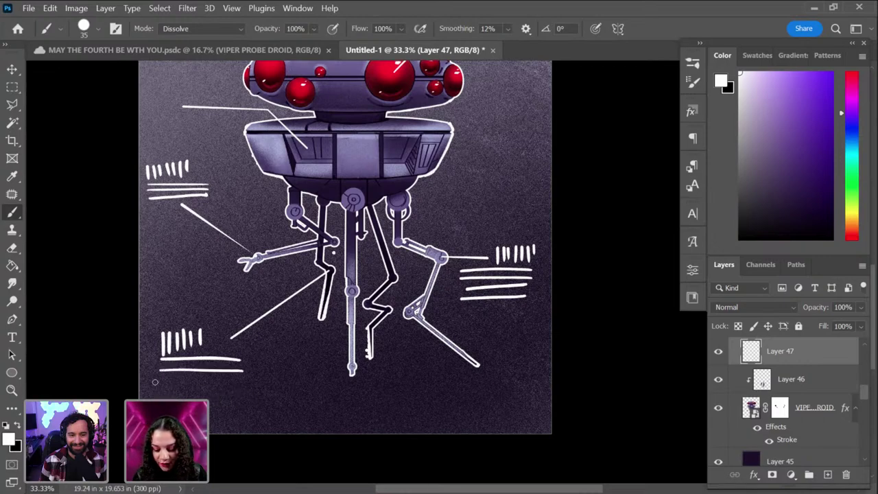
scroll(531, 414, "up", 3)
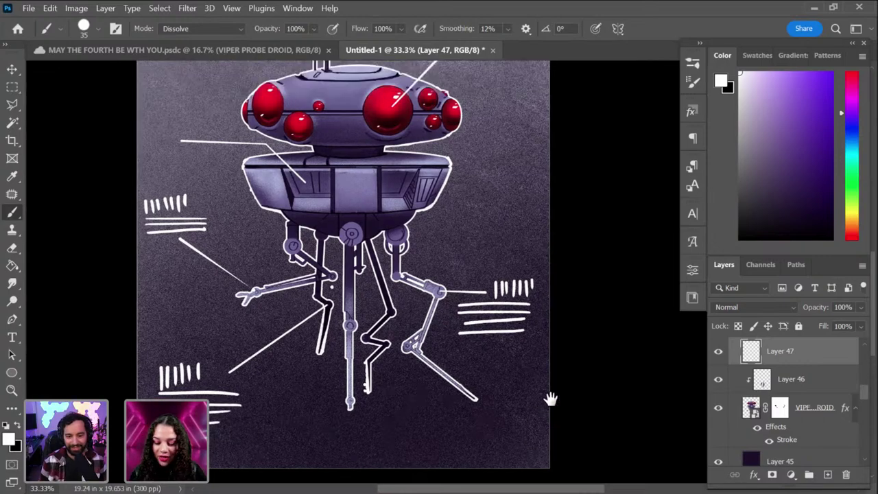
scroll(574, 307, "up", 5)
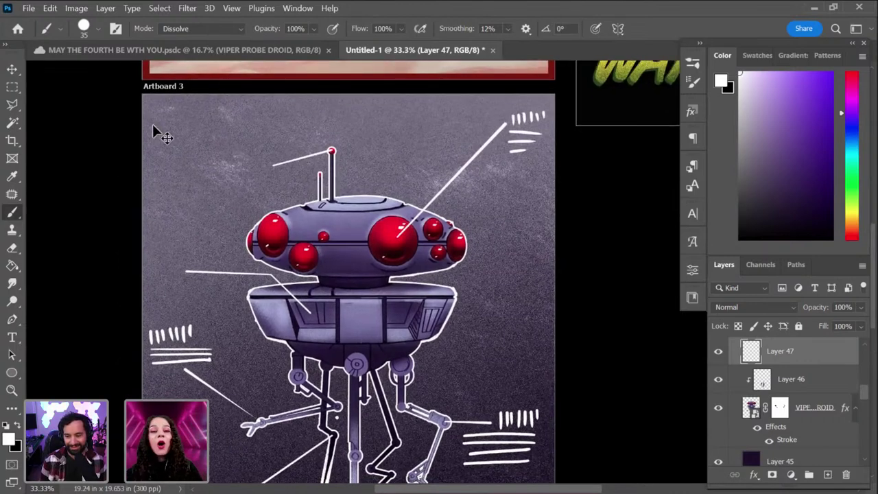
Step: Zoom to fit all three artboards and switch to Full Screen Mode
scroll(133, 114, "down", 2)
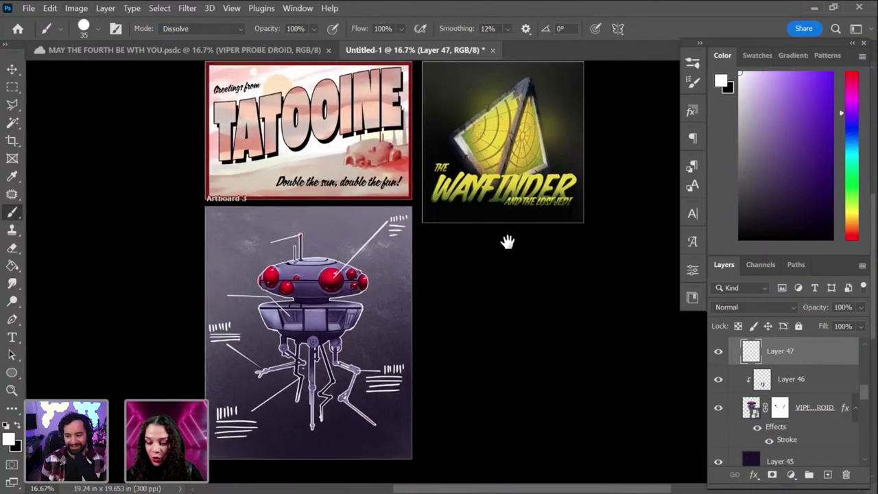
left_click_drag(507, 242, 509, 256)
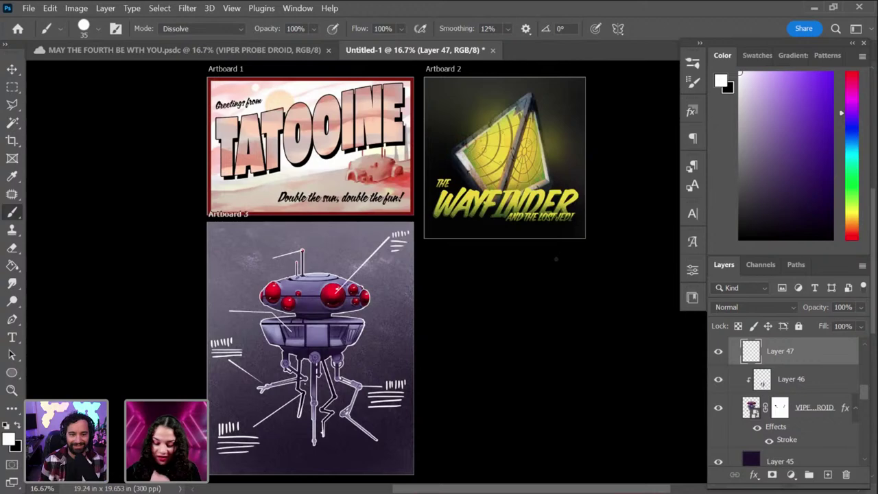
mouse_move(556, 492)
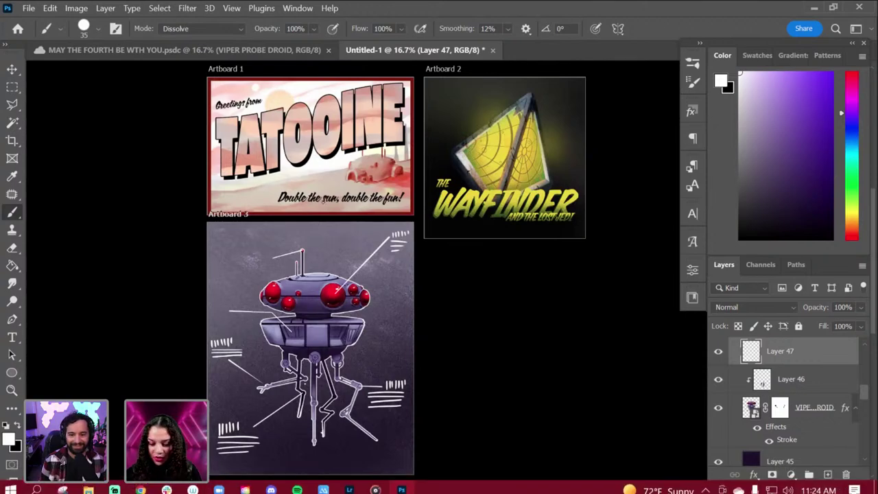
key("ctrl+plus")
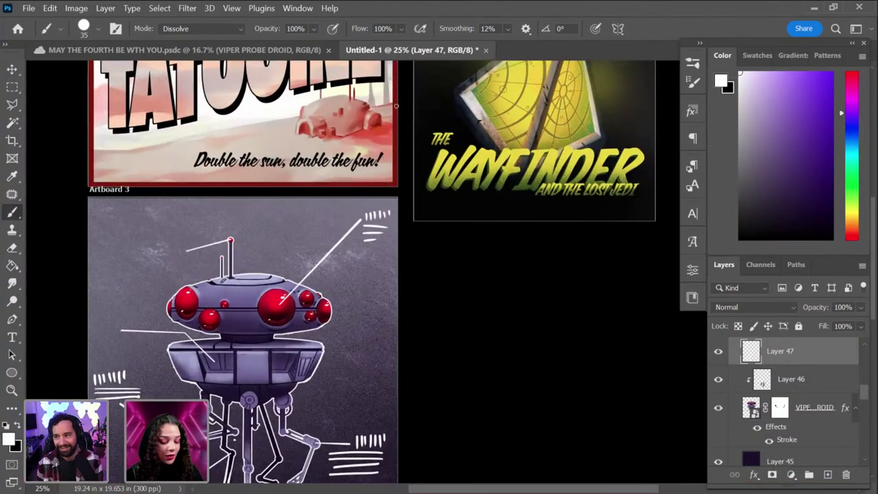
key("f")
key("f")
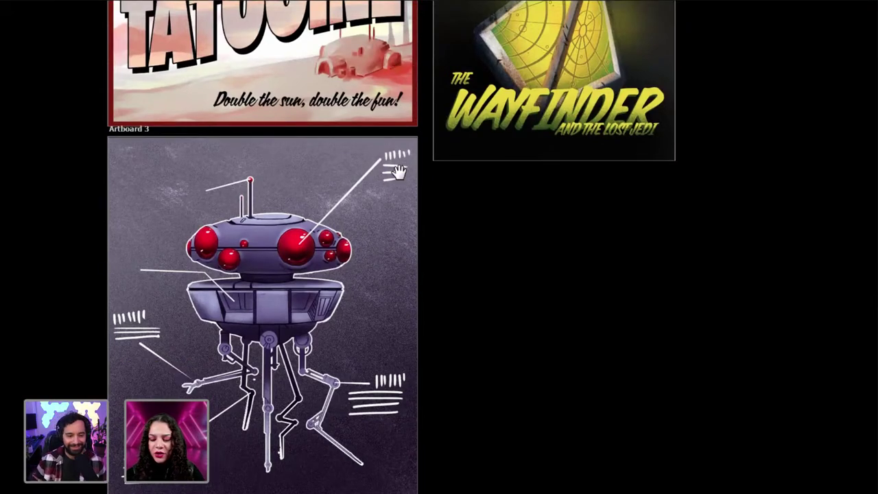
Step: Pan and zoom across the Tatooine postcard, Wayfinder poster and probe droid artboards
scroll(425, 217, "down", 3)
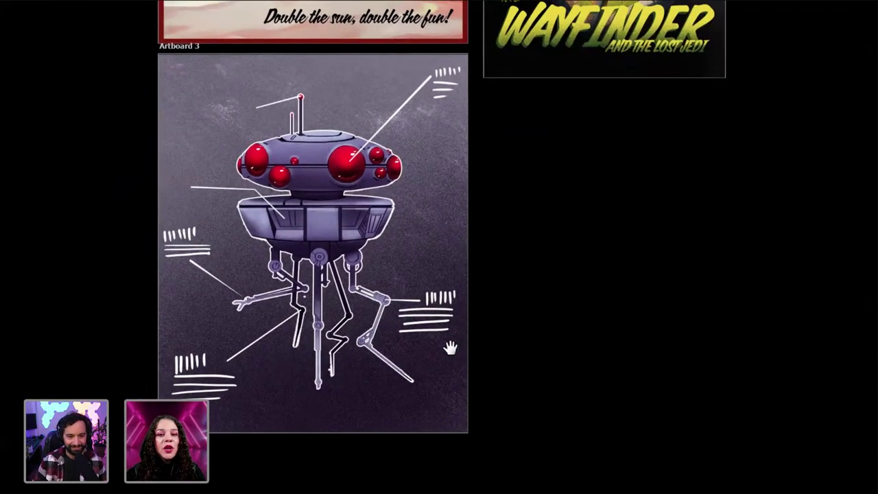
scroll(466, 339, "down", 2)
scroll(467, 340, "up", 2)
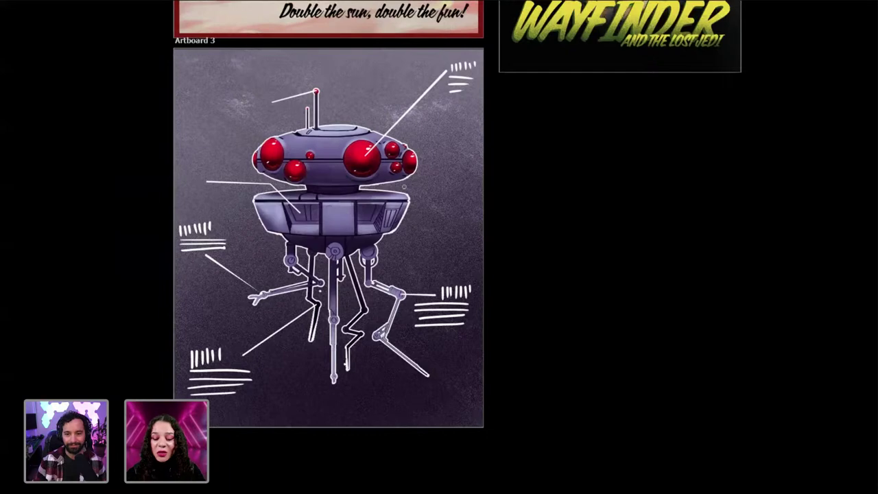
scroll(452, 297, "up", 6)
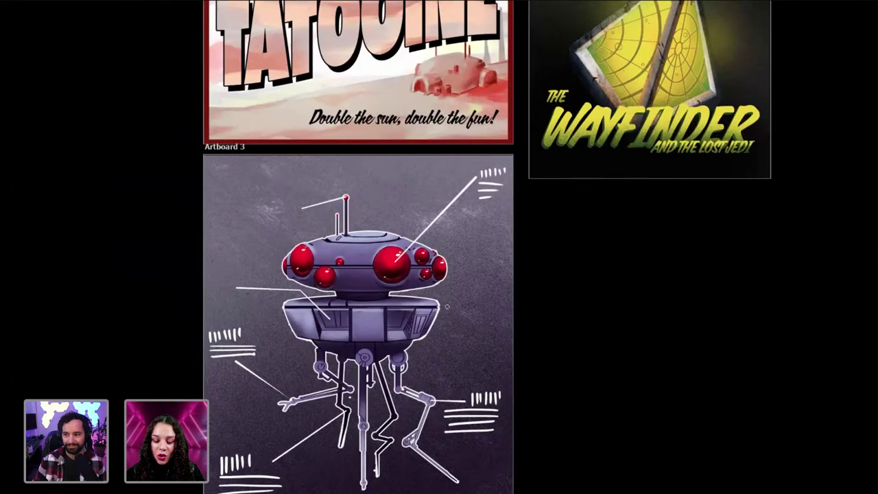
scroll(451, 303, "up", 3)
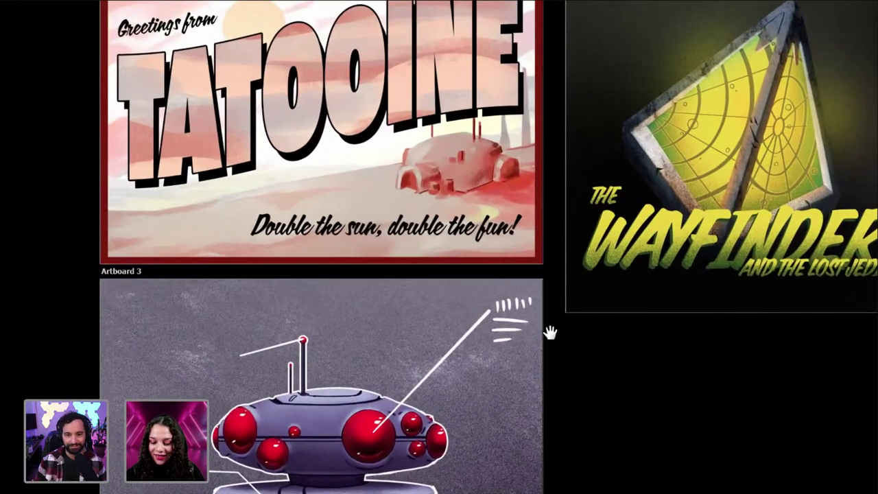
scroll(550, 333, "up", 3)
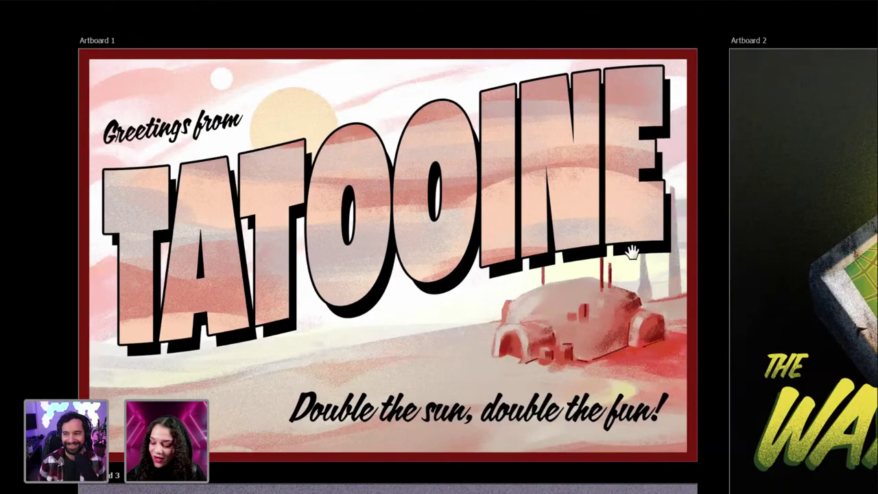
left_click_drag(579, 204, 571, 208)
scroll(571, 207, "right", 5)
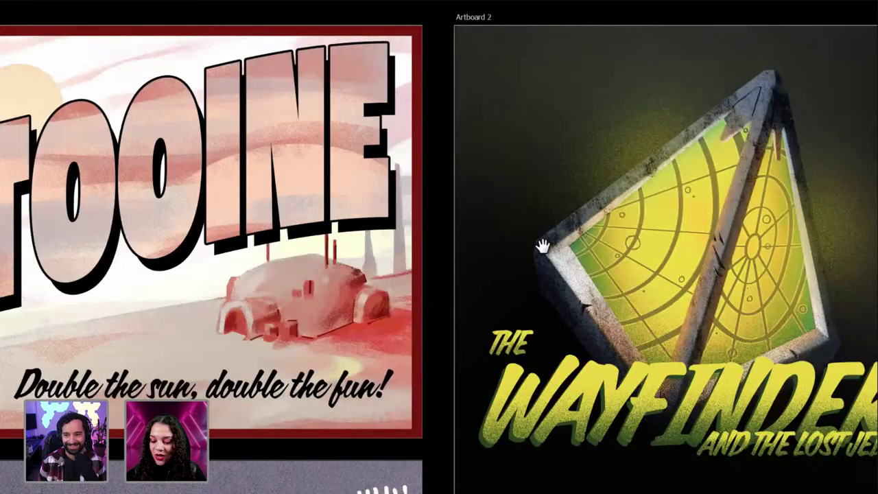
scroll(529, 251, "right", 5)
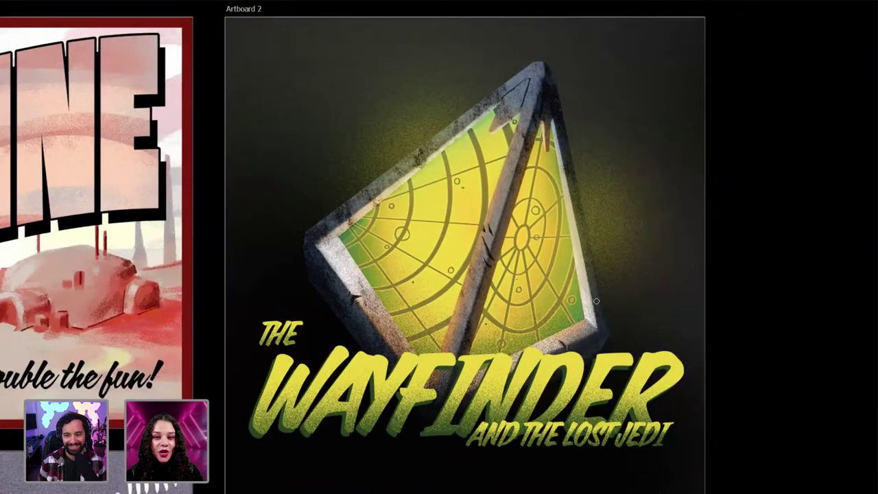
key("ctrl+minus")
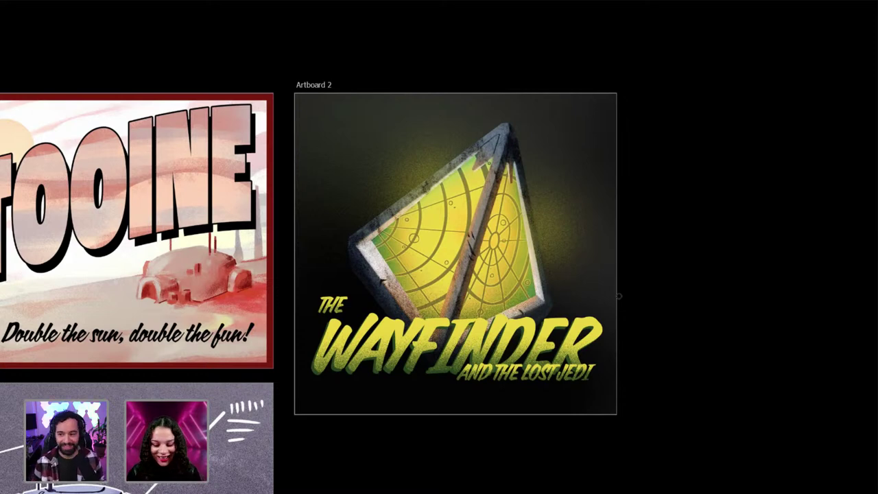
scroll(480, 329, "down", 5)
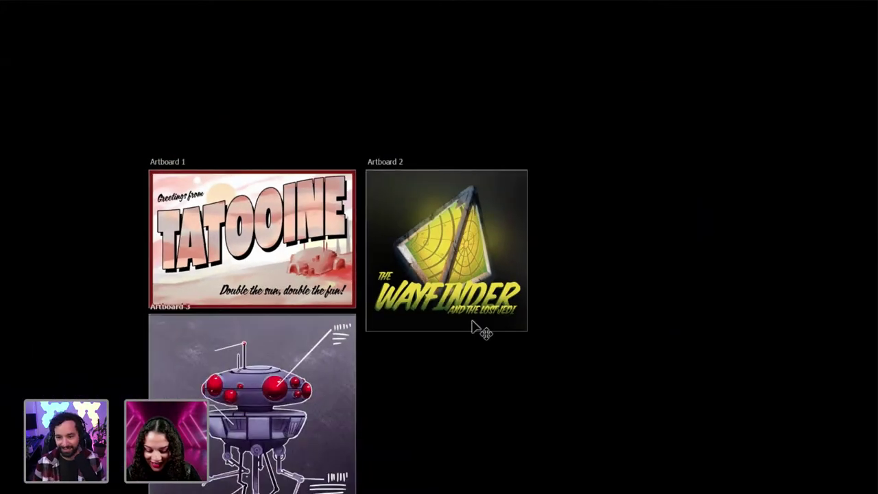
scroll(446, 274, "up", 5)
scroll(418, 216, "down", 5)
scroll(418, 217, "left", 3)
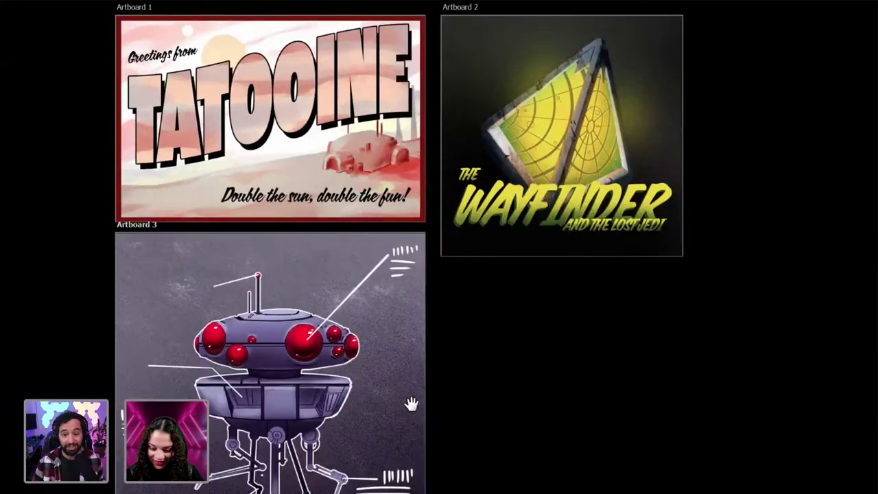
scroll(394, 364, "down", 3)
scroll(392, 382, "up", 4)
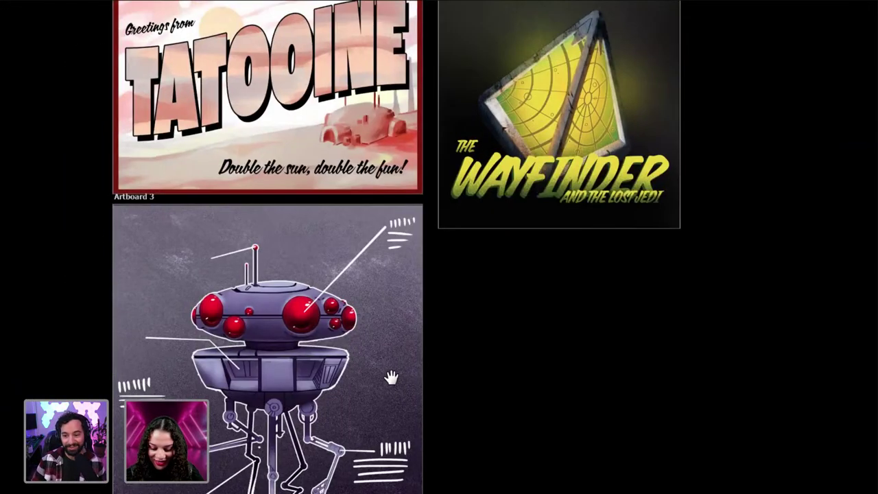